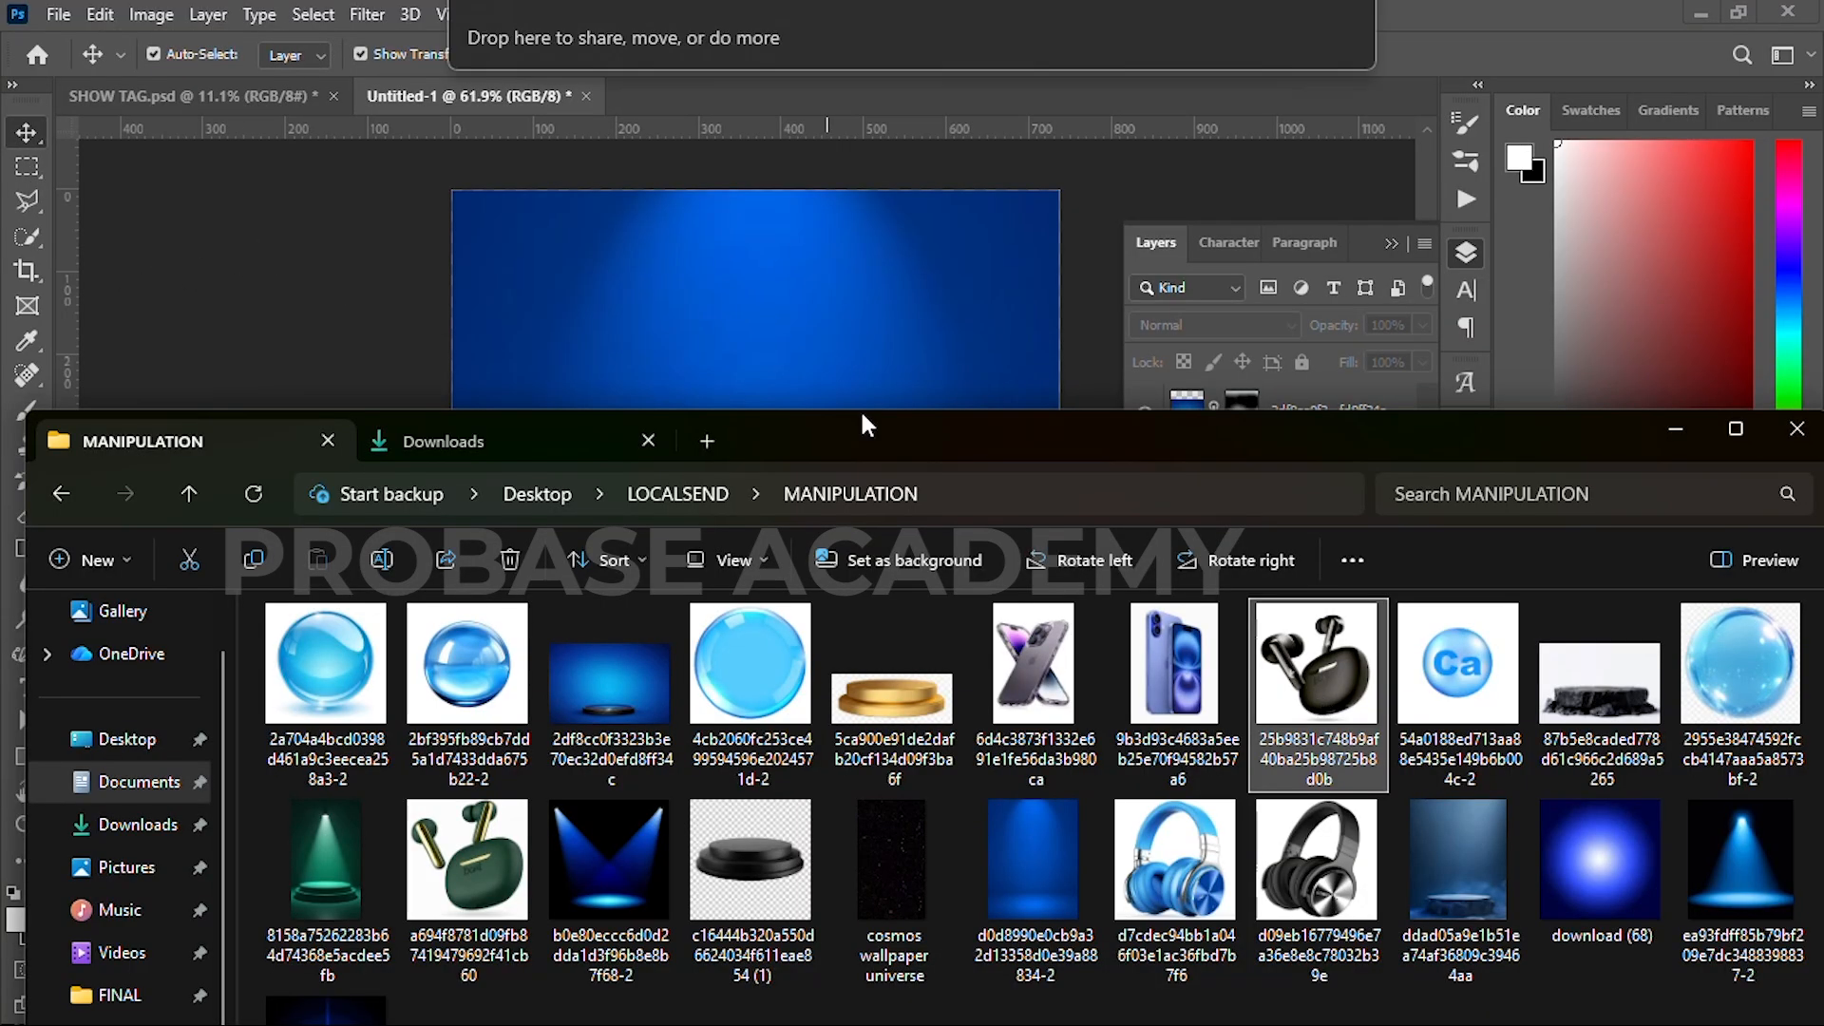
- Place the black earbuds image in the poster, centred horizontally above the podium, and rasterize its layer
{"action": "left_click_drag", "start_coordinate": [864, 425], "coordinate": [764, 350]}
{"action": "left_click_drag", "start_coordinate": [755, 267], "coordinate": [760, 418]}
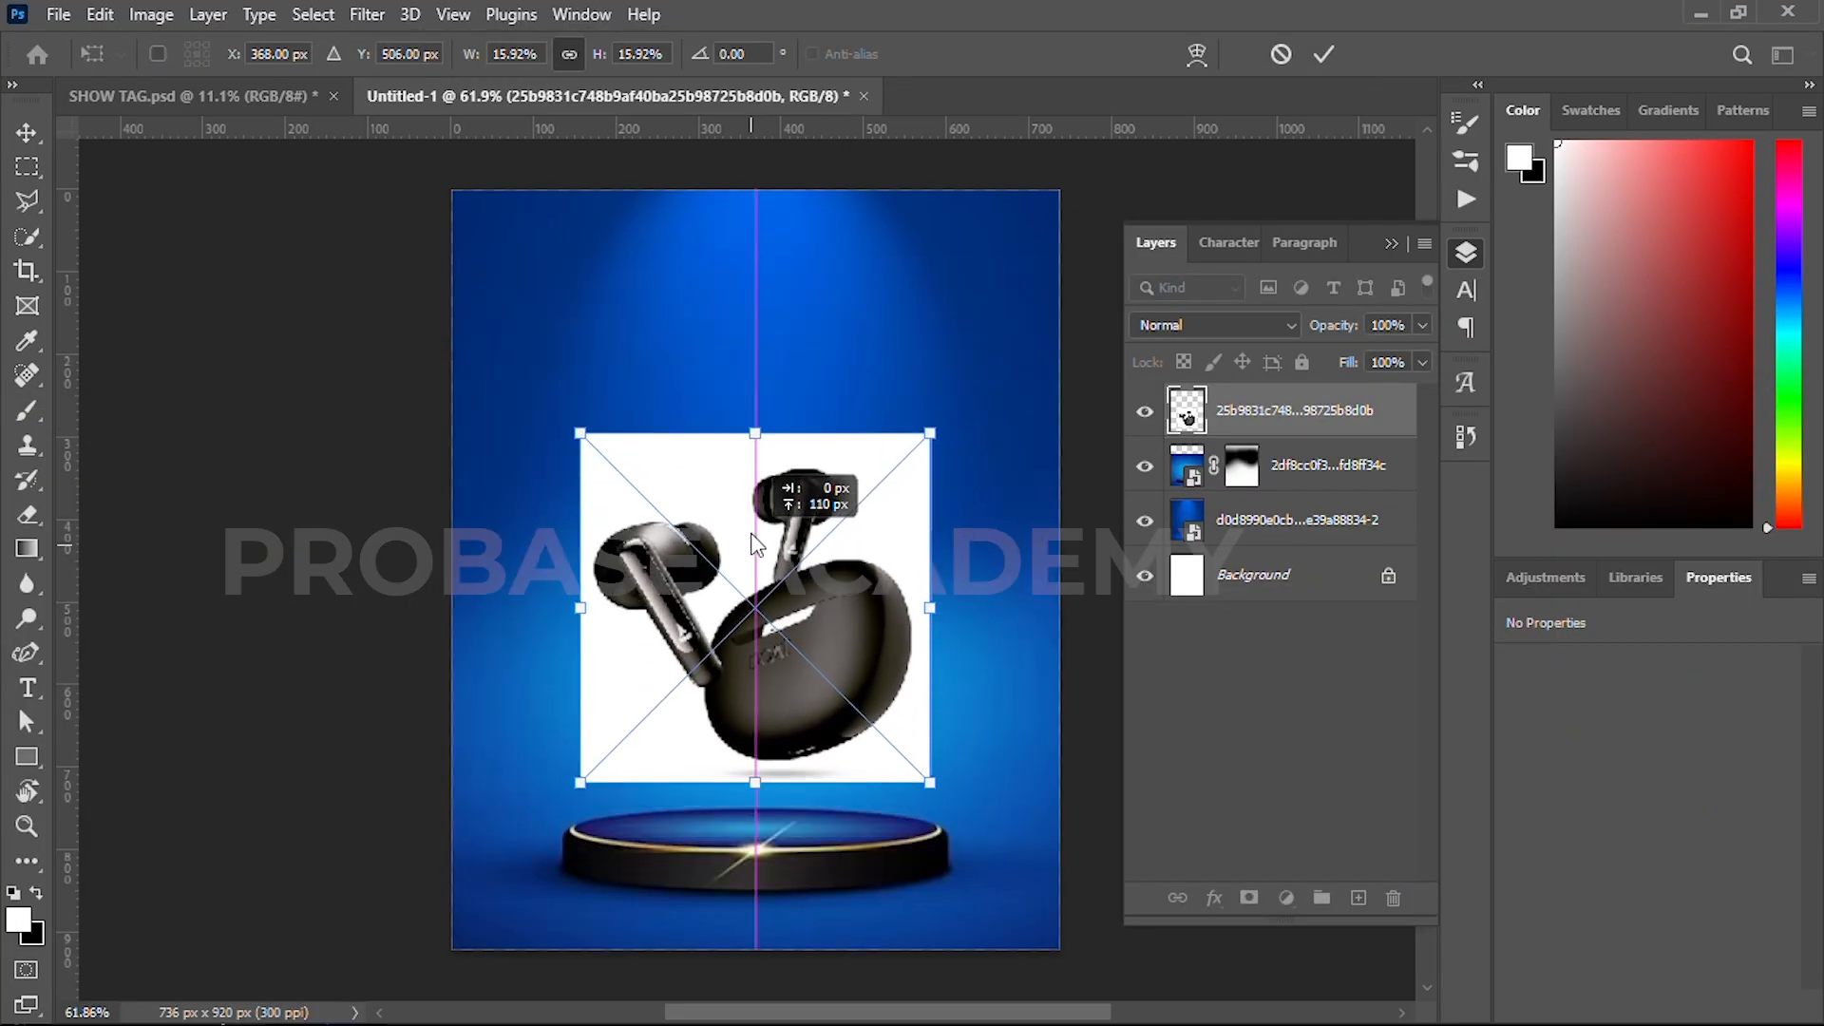
{"action": "left_click", "coordinate": [1323, 54]}
{"action": "right_click", "coordinate": [1322, 424]}
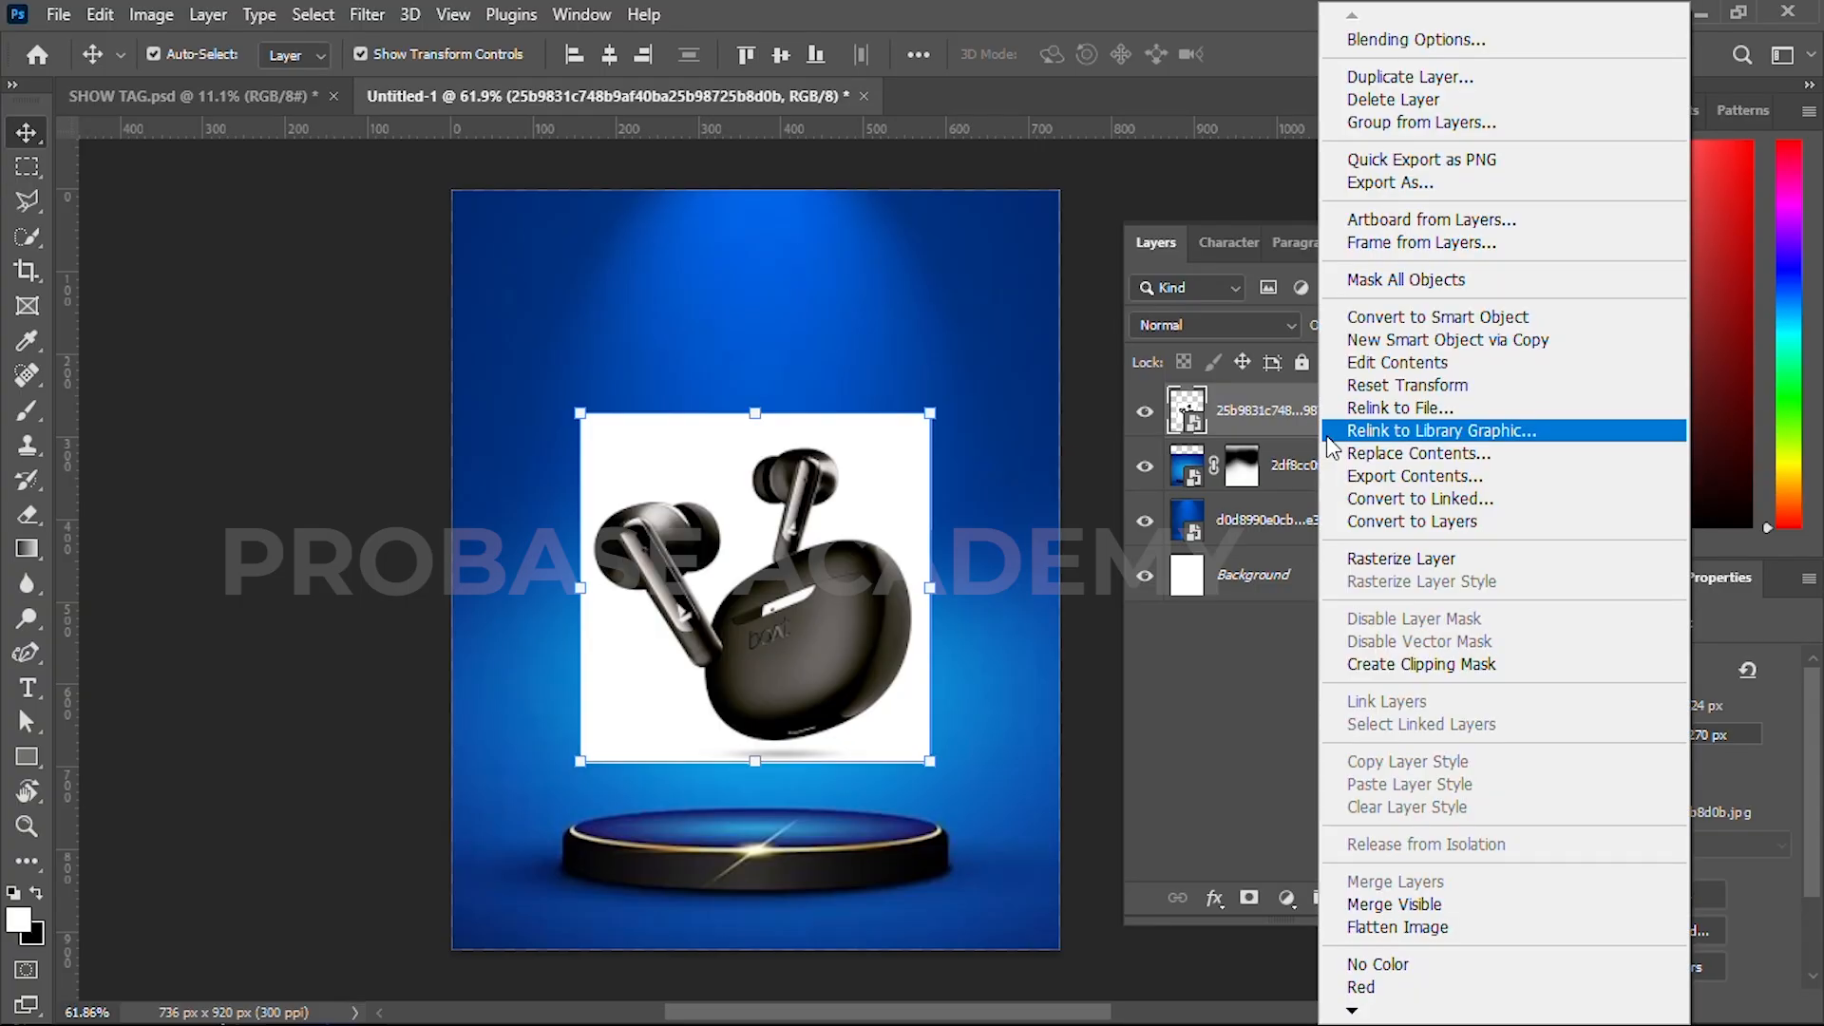
{"action": "left_click", "coordinate": [1377, 562]}
- Cut the earbuds out onto their own layer with Select Subject and delete the original white-background image layer
{"action": "scroll", "coordinate": [1613, 831], "scroll_direction": "down", "scroll_amount": 3}
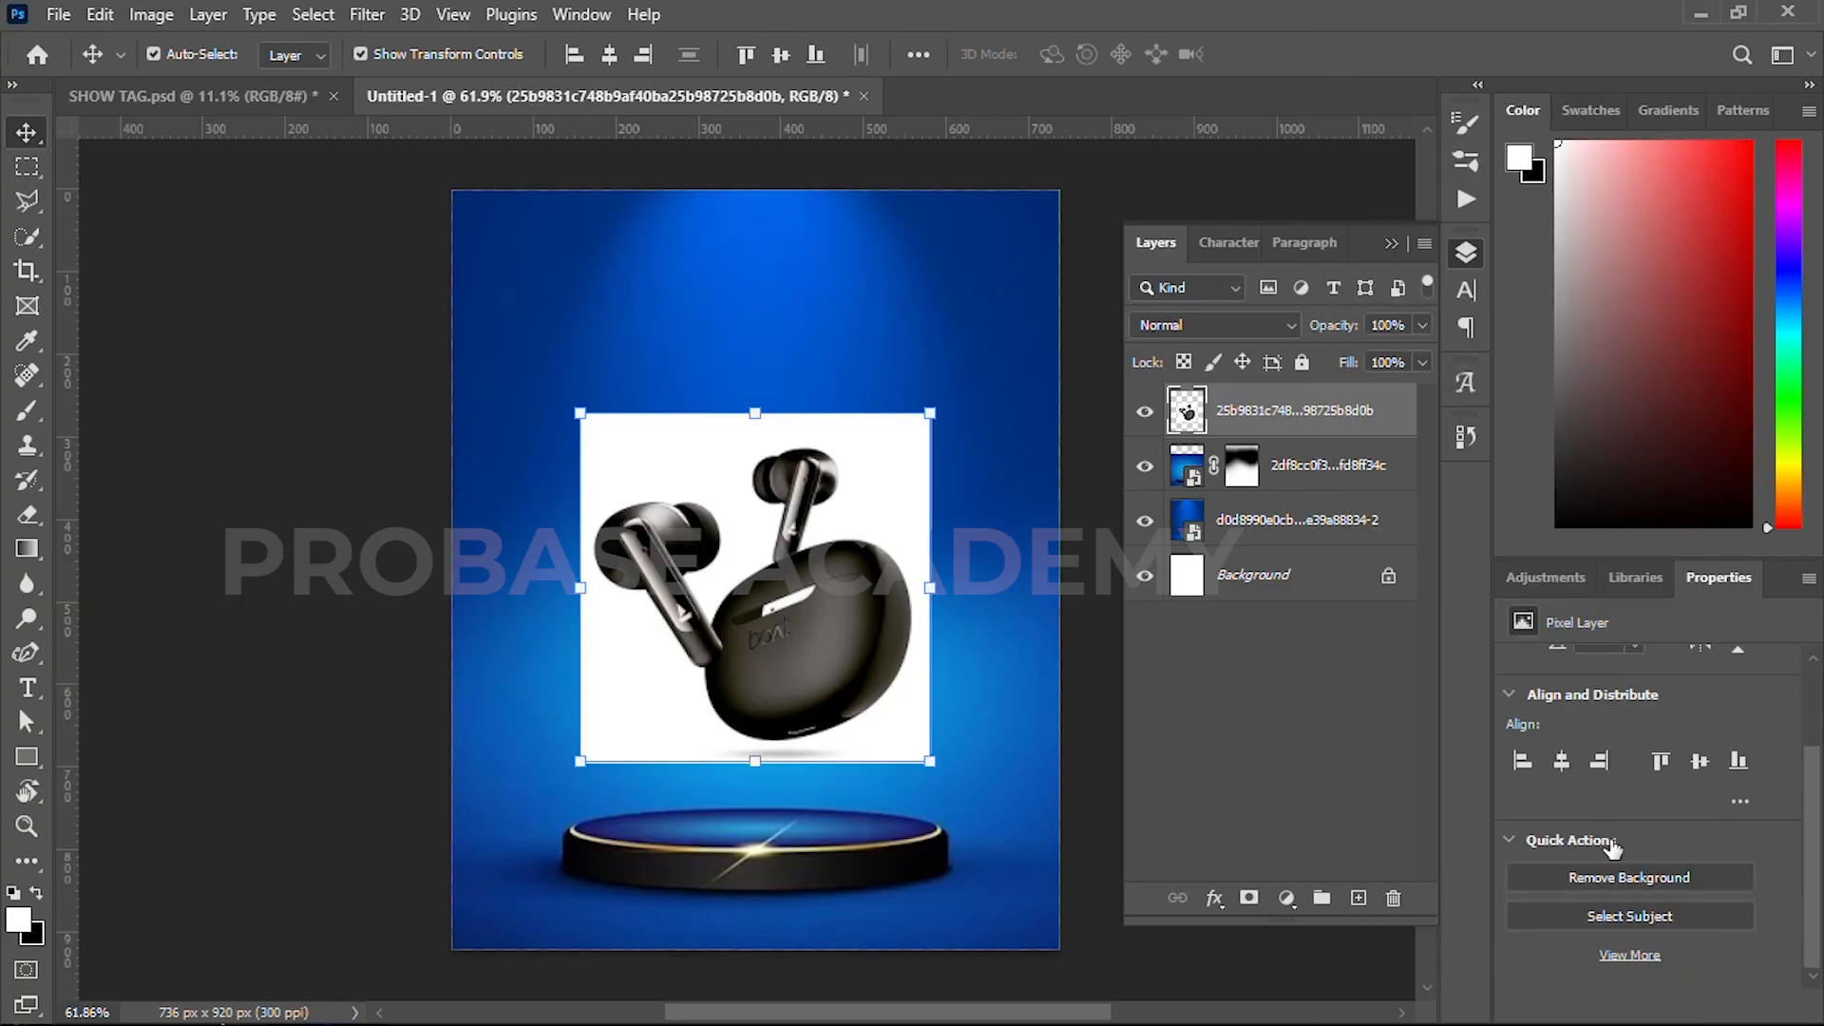
{"action": "left_click", "coordinate": [1625, 924]}
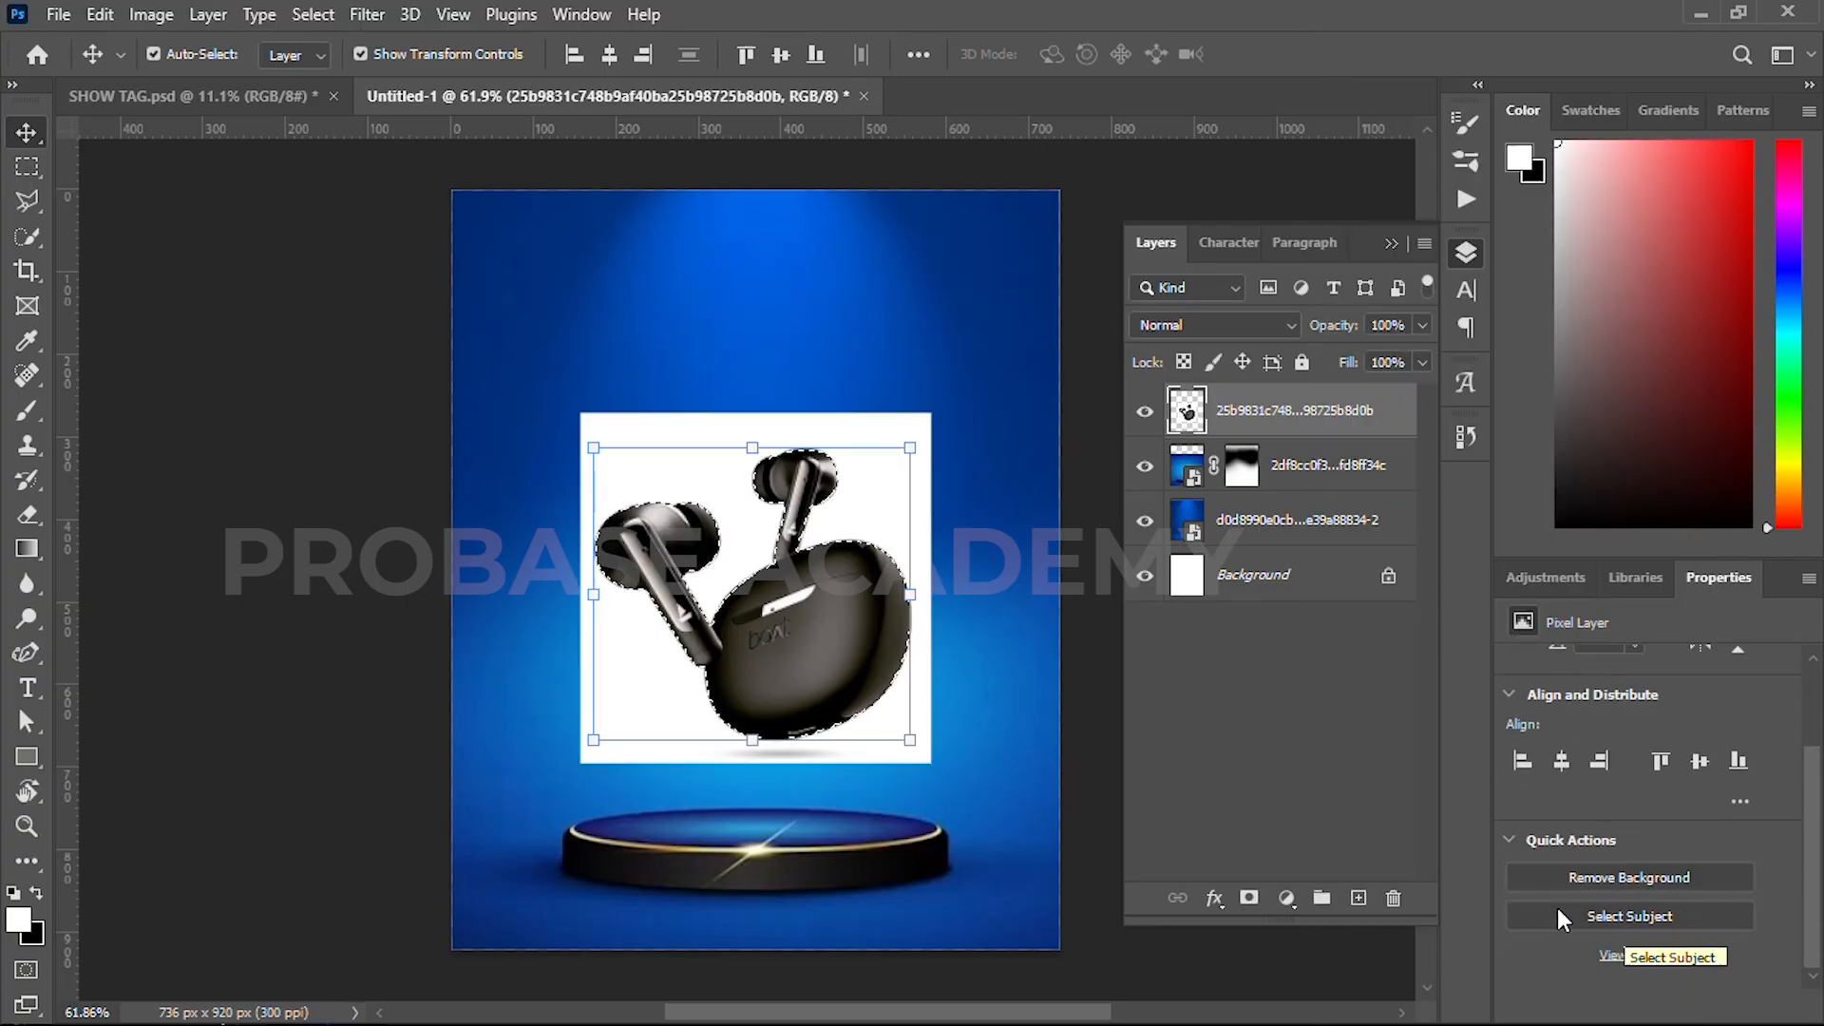
{"action": "key", "text": "ctrl+j"}
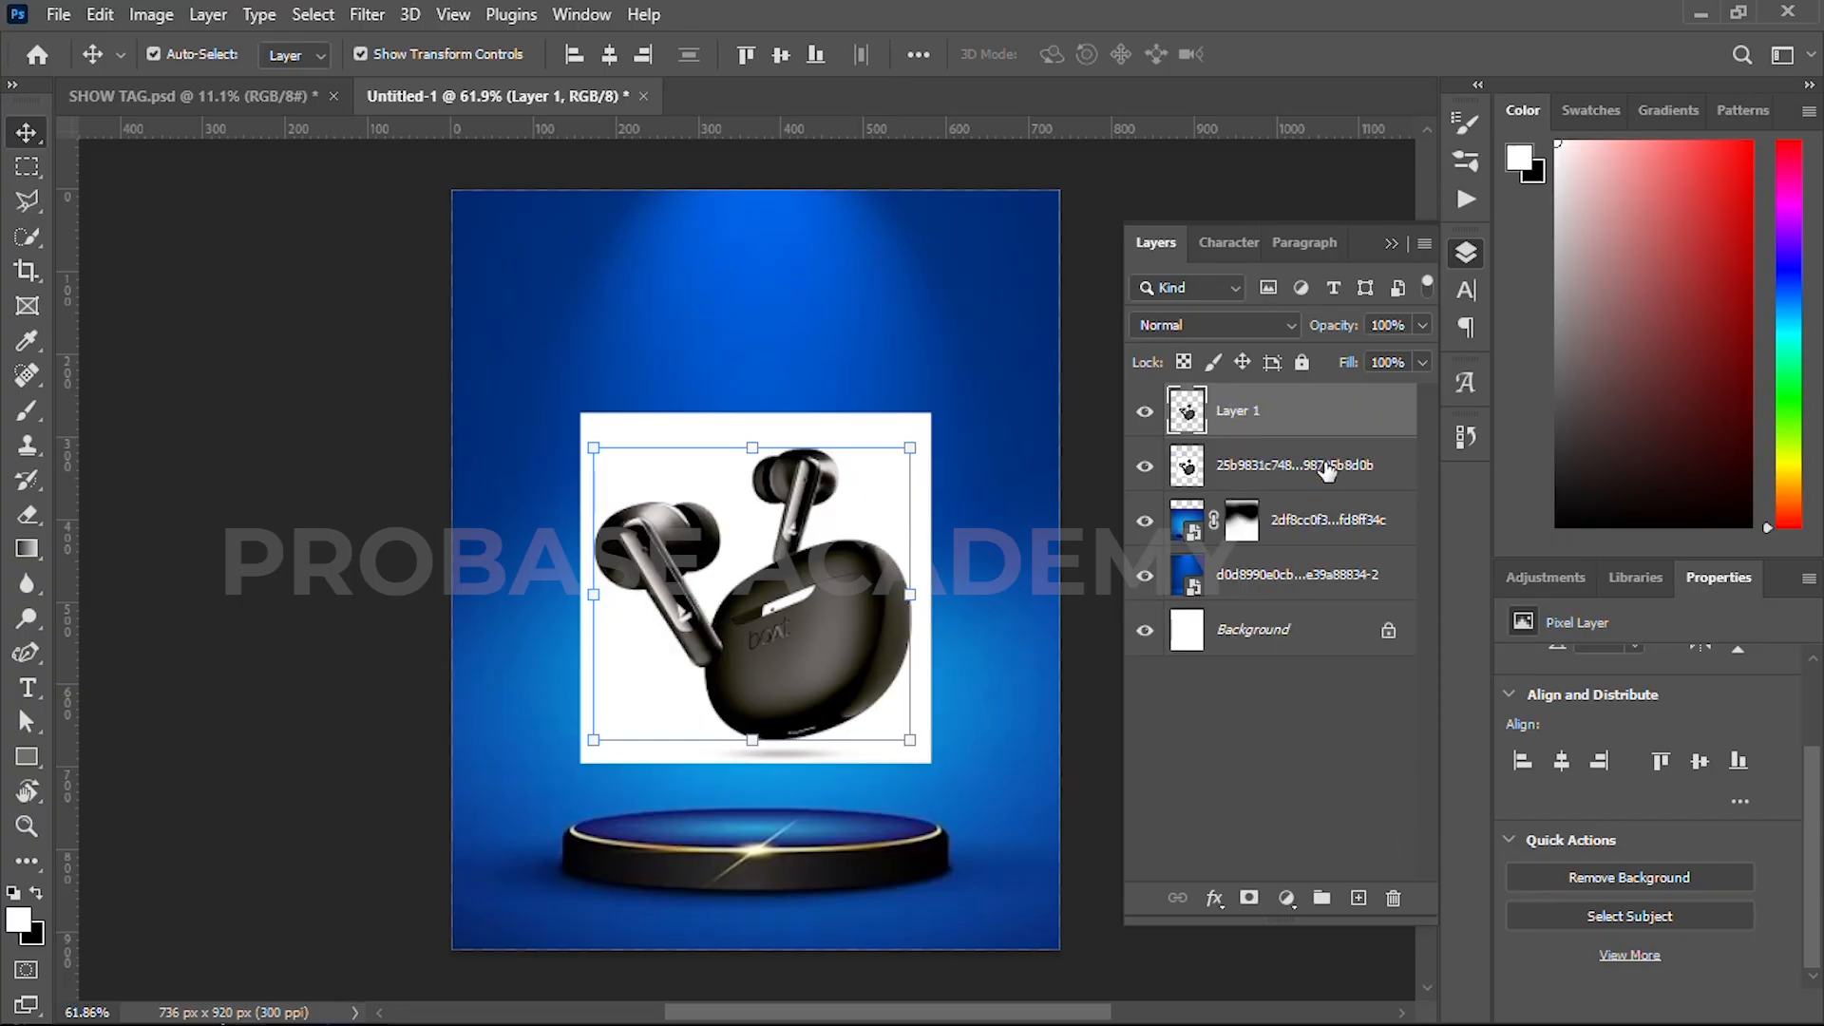
{"action": "left_click", "coordinate": [1323, 466]}
{"action": "key", "text": "Delete"}
- Scale the earbuds cutout to 117.86% and position it just above the podium
{"action": "left_click", "coordinate": [840, 613]}
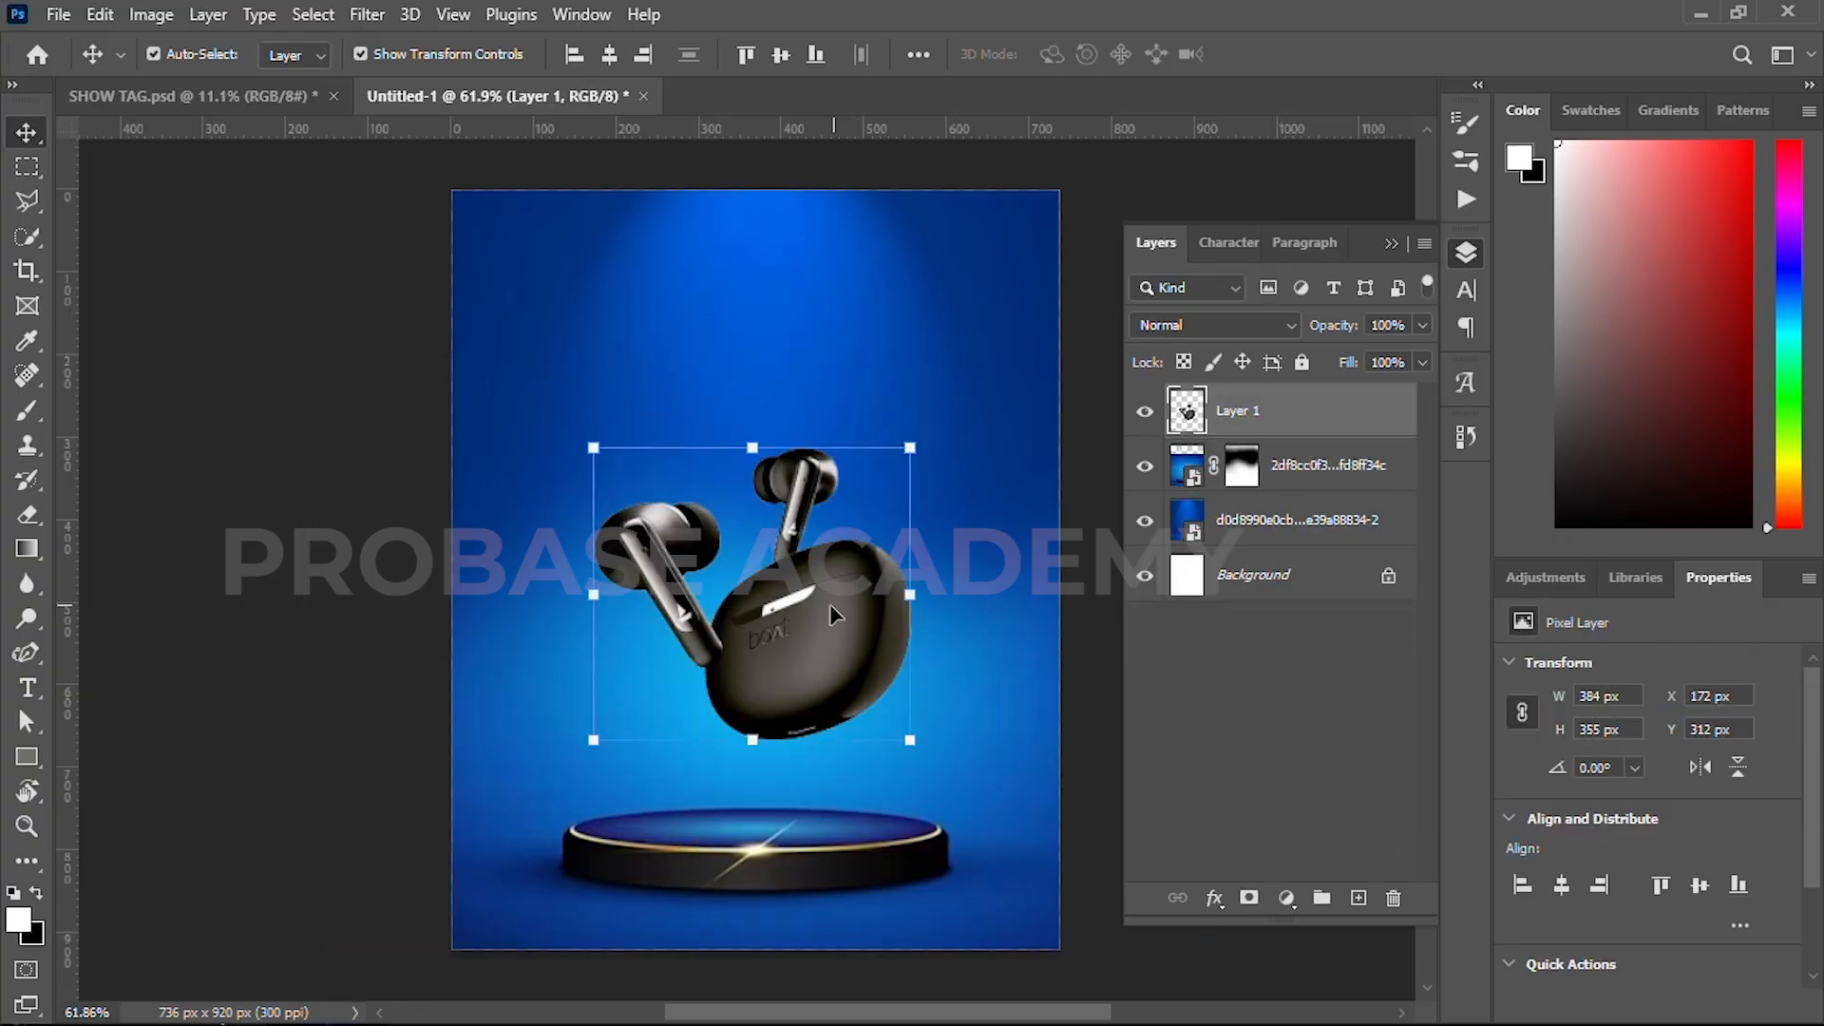
{"action": "scroll", "coordinate": [739, 624], "scroll_direction": "up", "scroll_amount": 2}
{"action": "left_click_drag", "start_coordinate": [762, 803], "coordinate": [762, 869]}
{"action": "scroll", "coordinate": [762, 867], "scroll_direction": "down", "scroll_amount": 3}
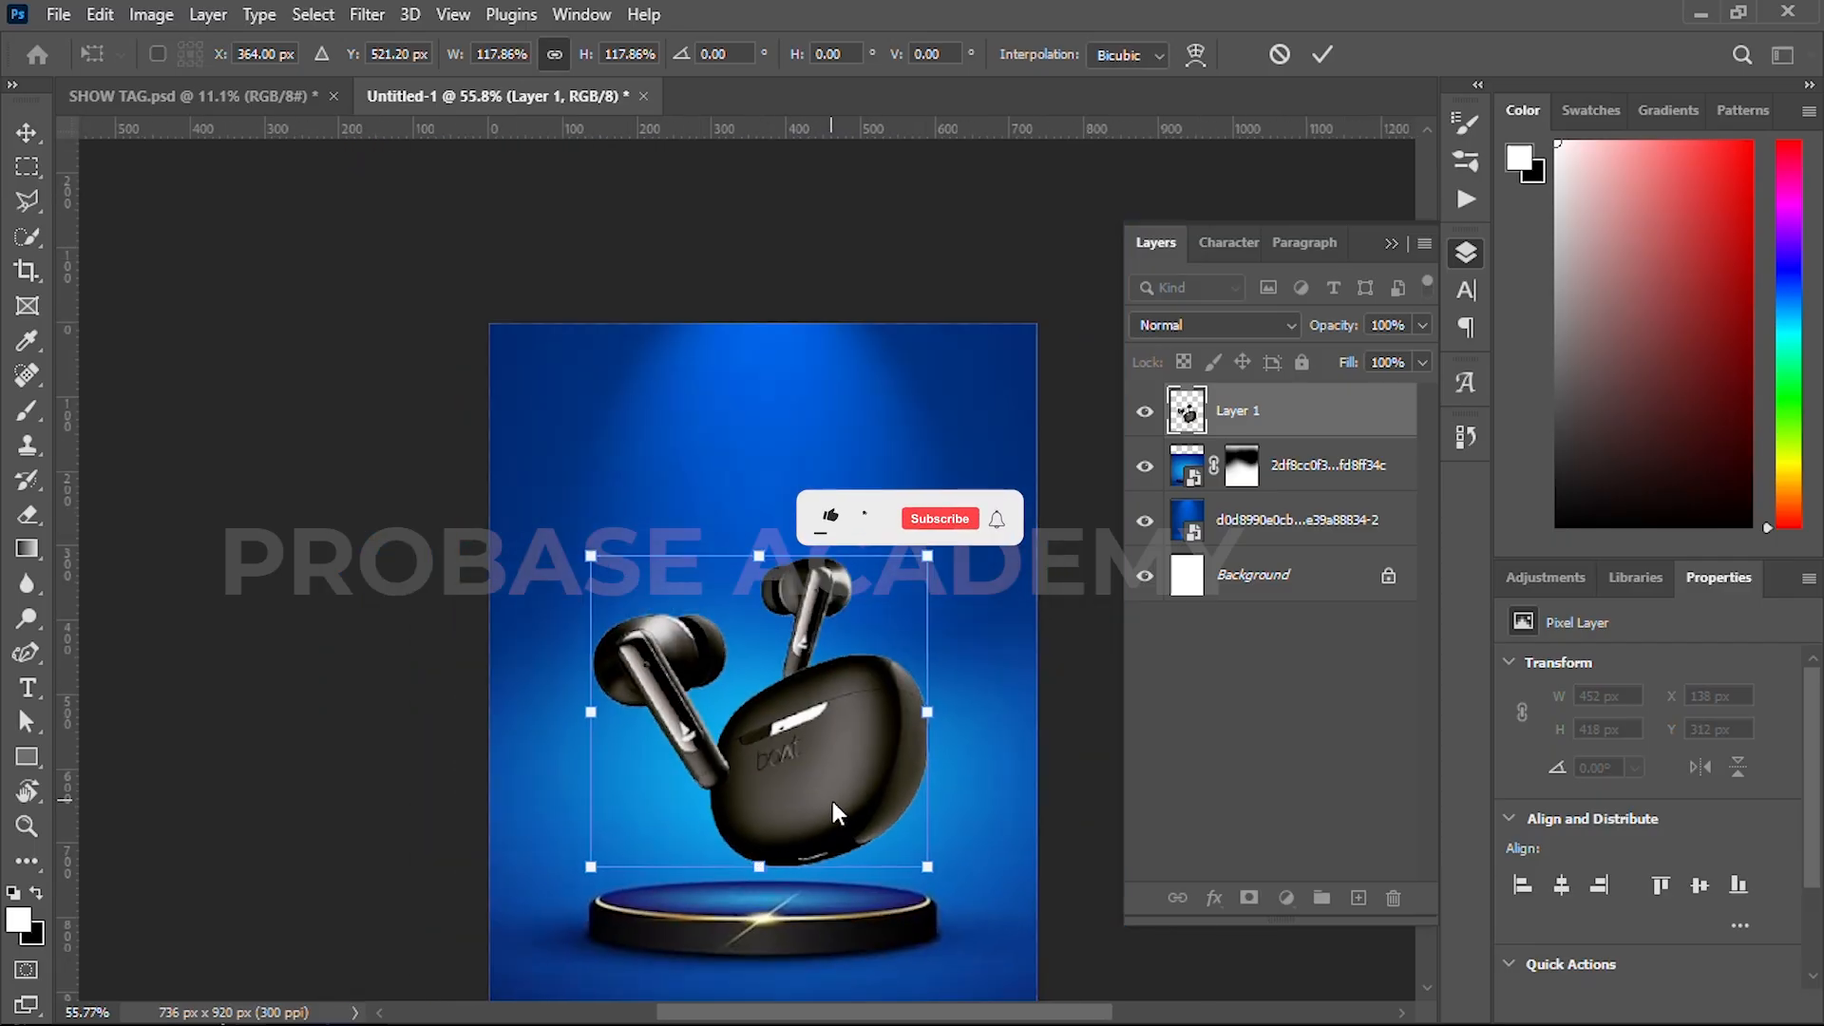
{"action": "left_click_drag", "start_coordinate": [843, 778], "coordinate": [810, 732]}
{"action": "scroll", "coordinate": [771, 769], "scroll_direction": "up", "scroll_amount": 4}
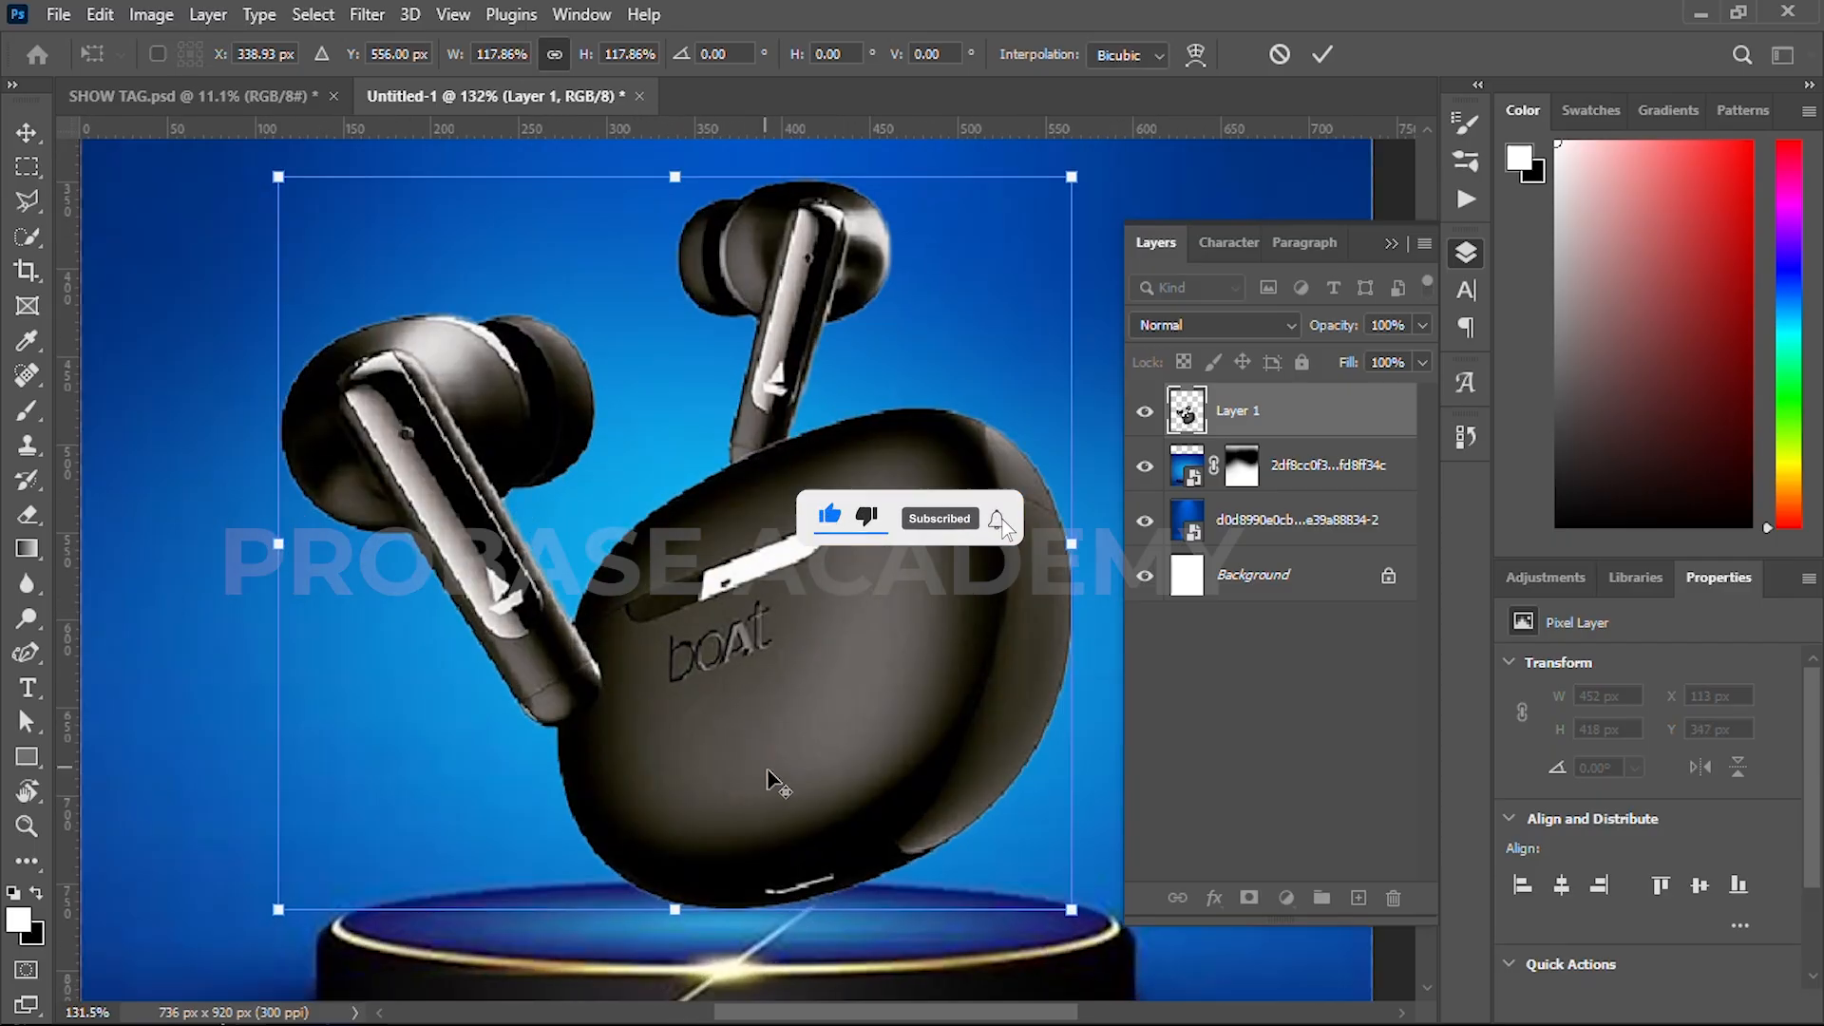
{"action": "scroll", "coordinate": [771, 779], "scroll_direction": "down", "scroll_amount": 3}
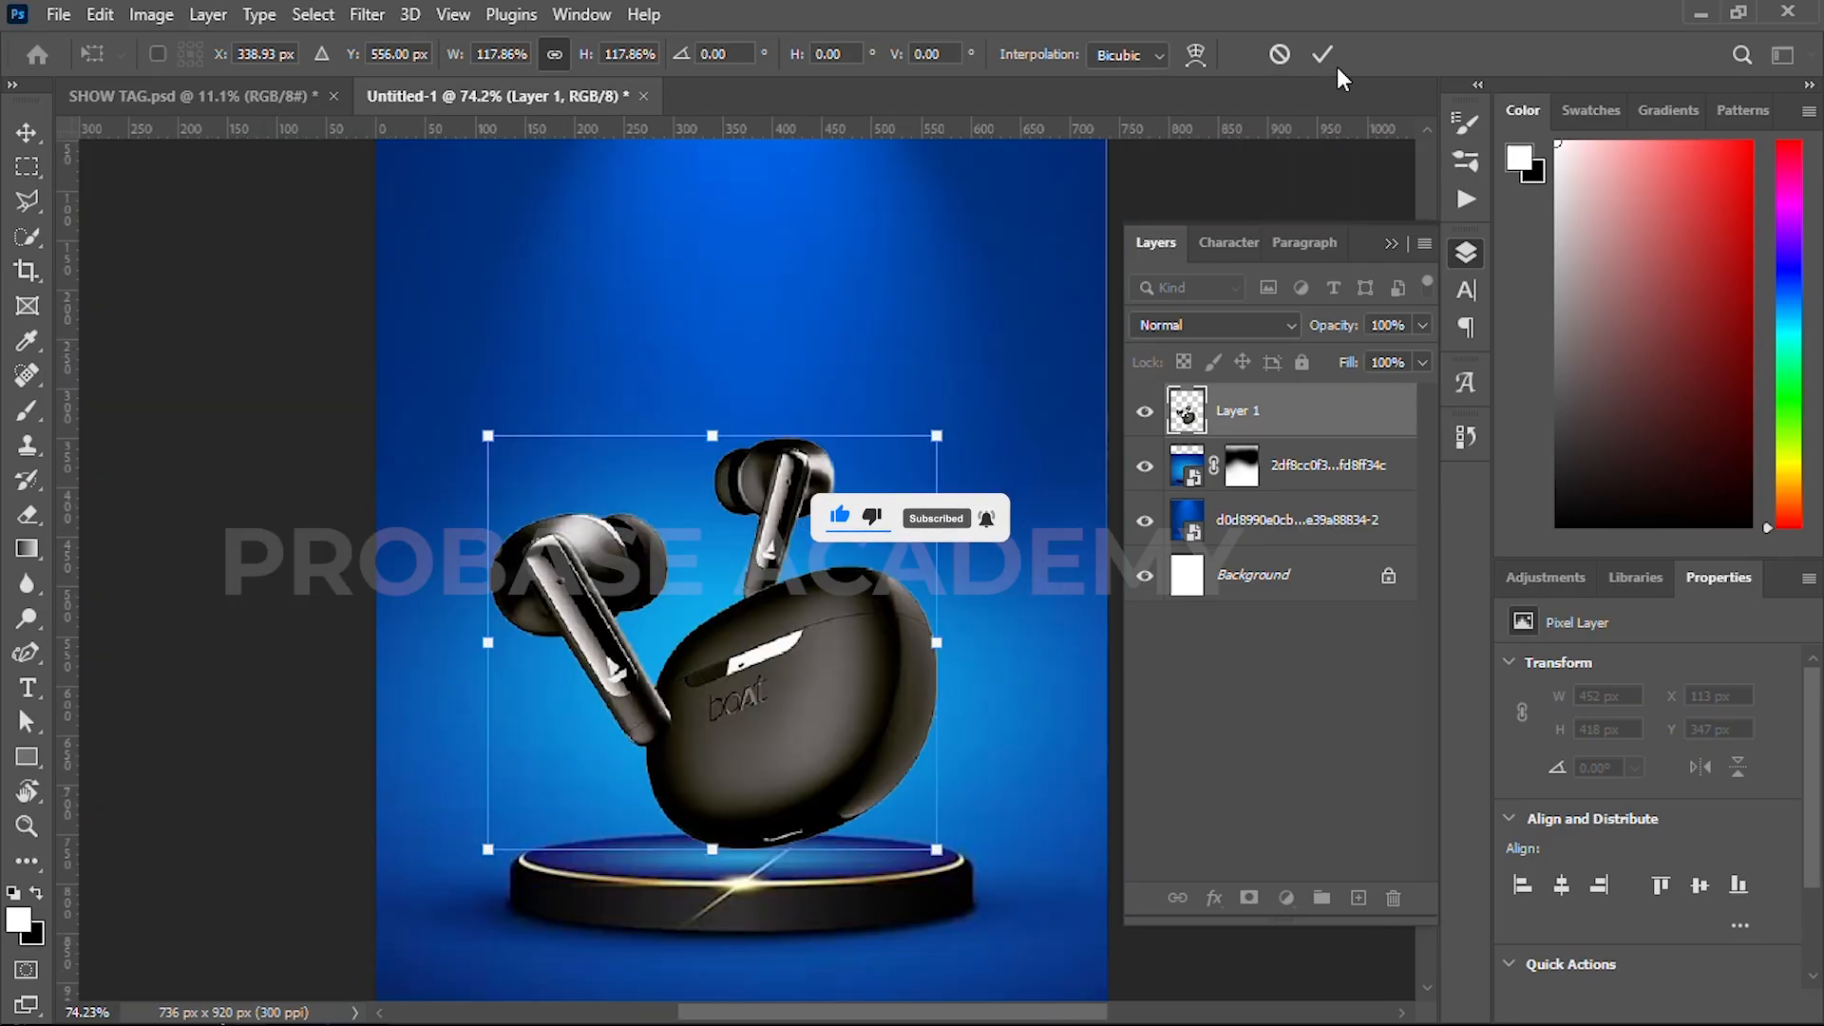
{"action": "left_click", "coordinate": [1322, 54]}
- Place the Blue Podium PNG image in the poster and rasterize its layer
{"action": "key", "text": "alt+Tab"}
{"action": "left_click_drag", "start_coordinate": [497, 726], "coordinate": [710, 420]}
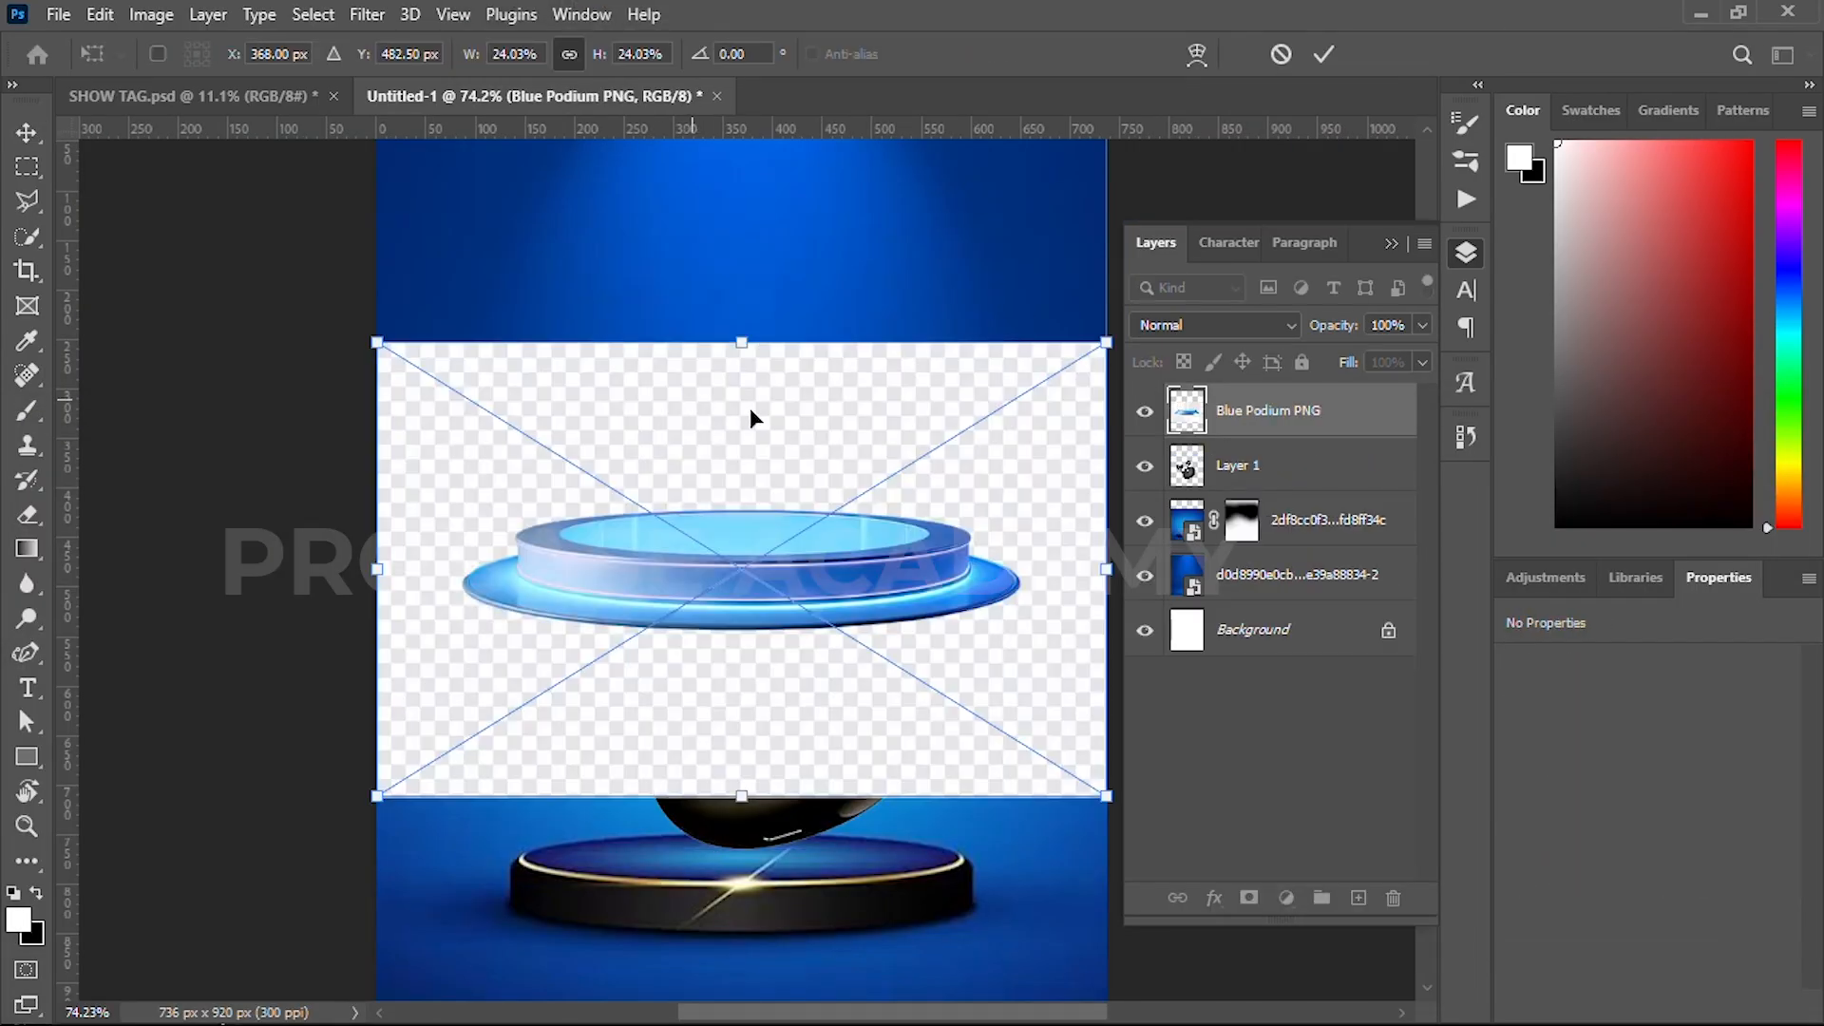
{"action": "left_click", "coordinate": [1324, 54]}
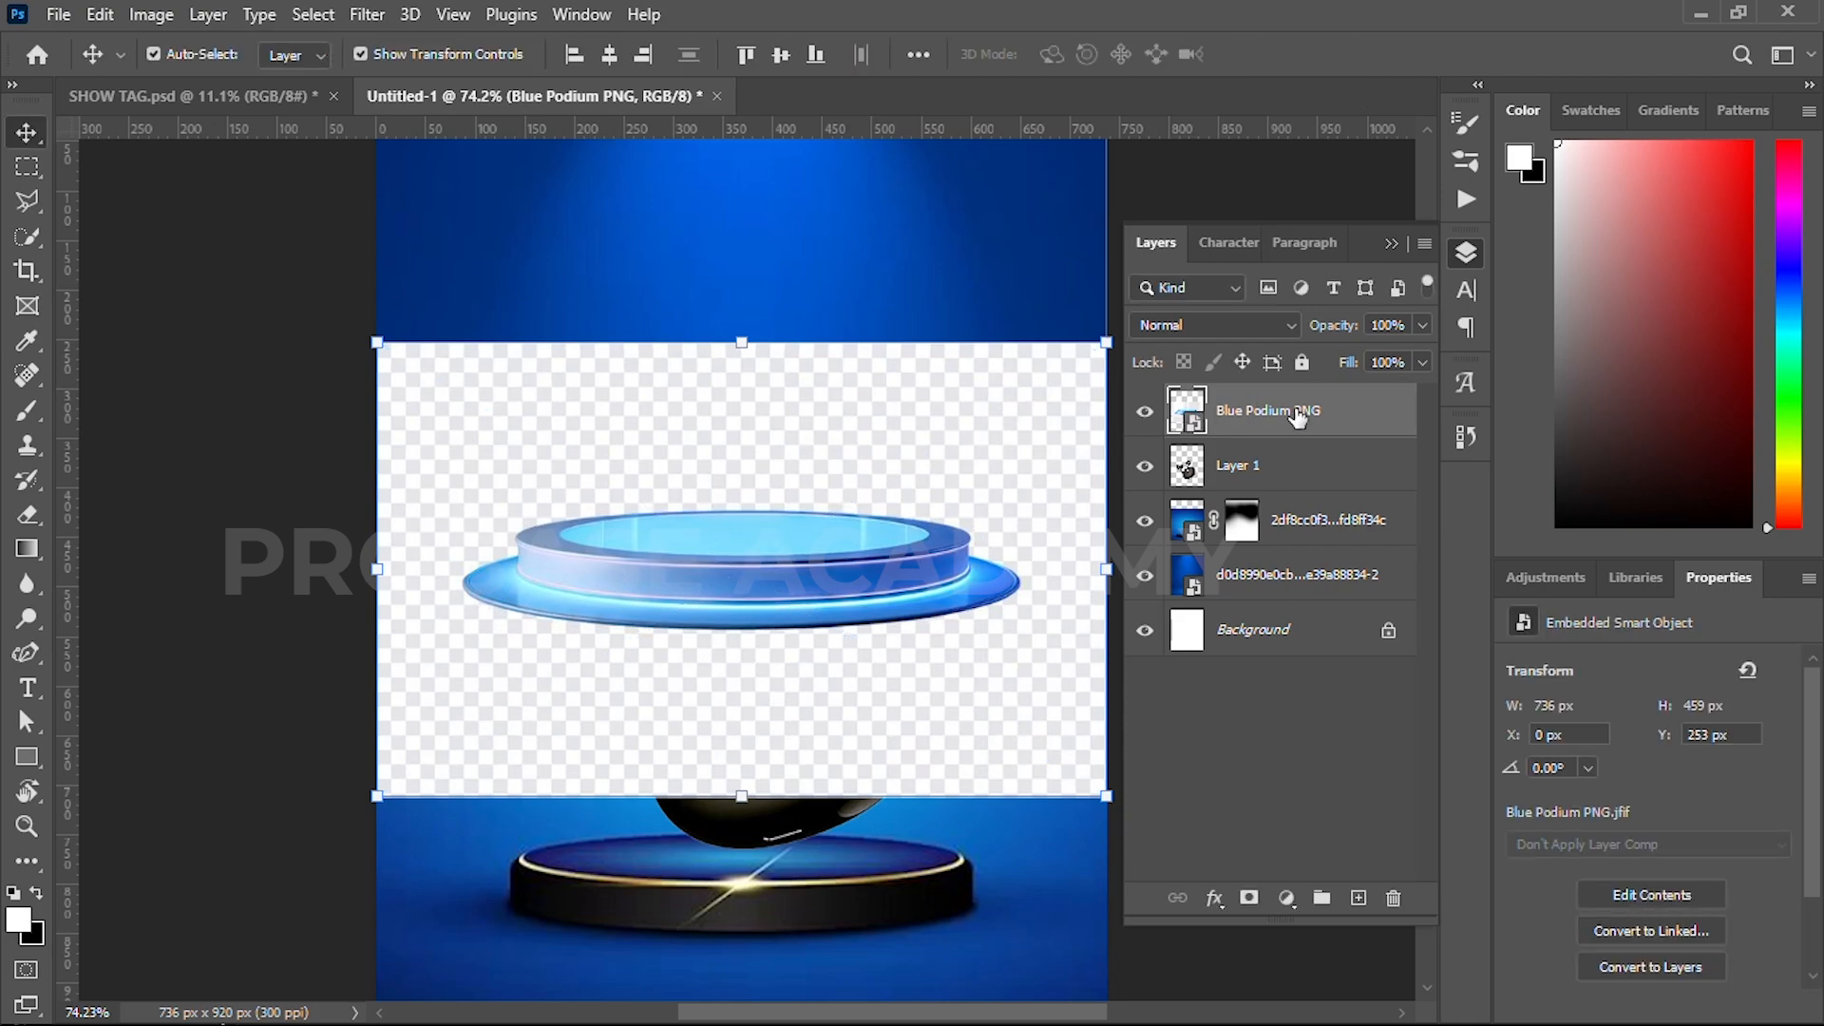
{"action": "right_click", "coordinate": [1297, 417]}
{"action": "left_click", "coordinate": [1365, 551]}
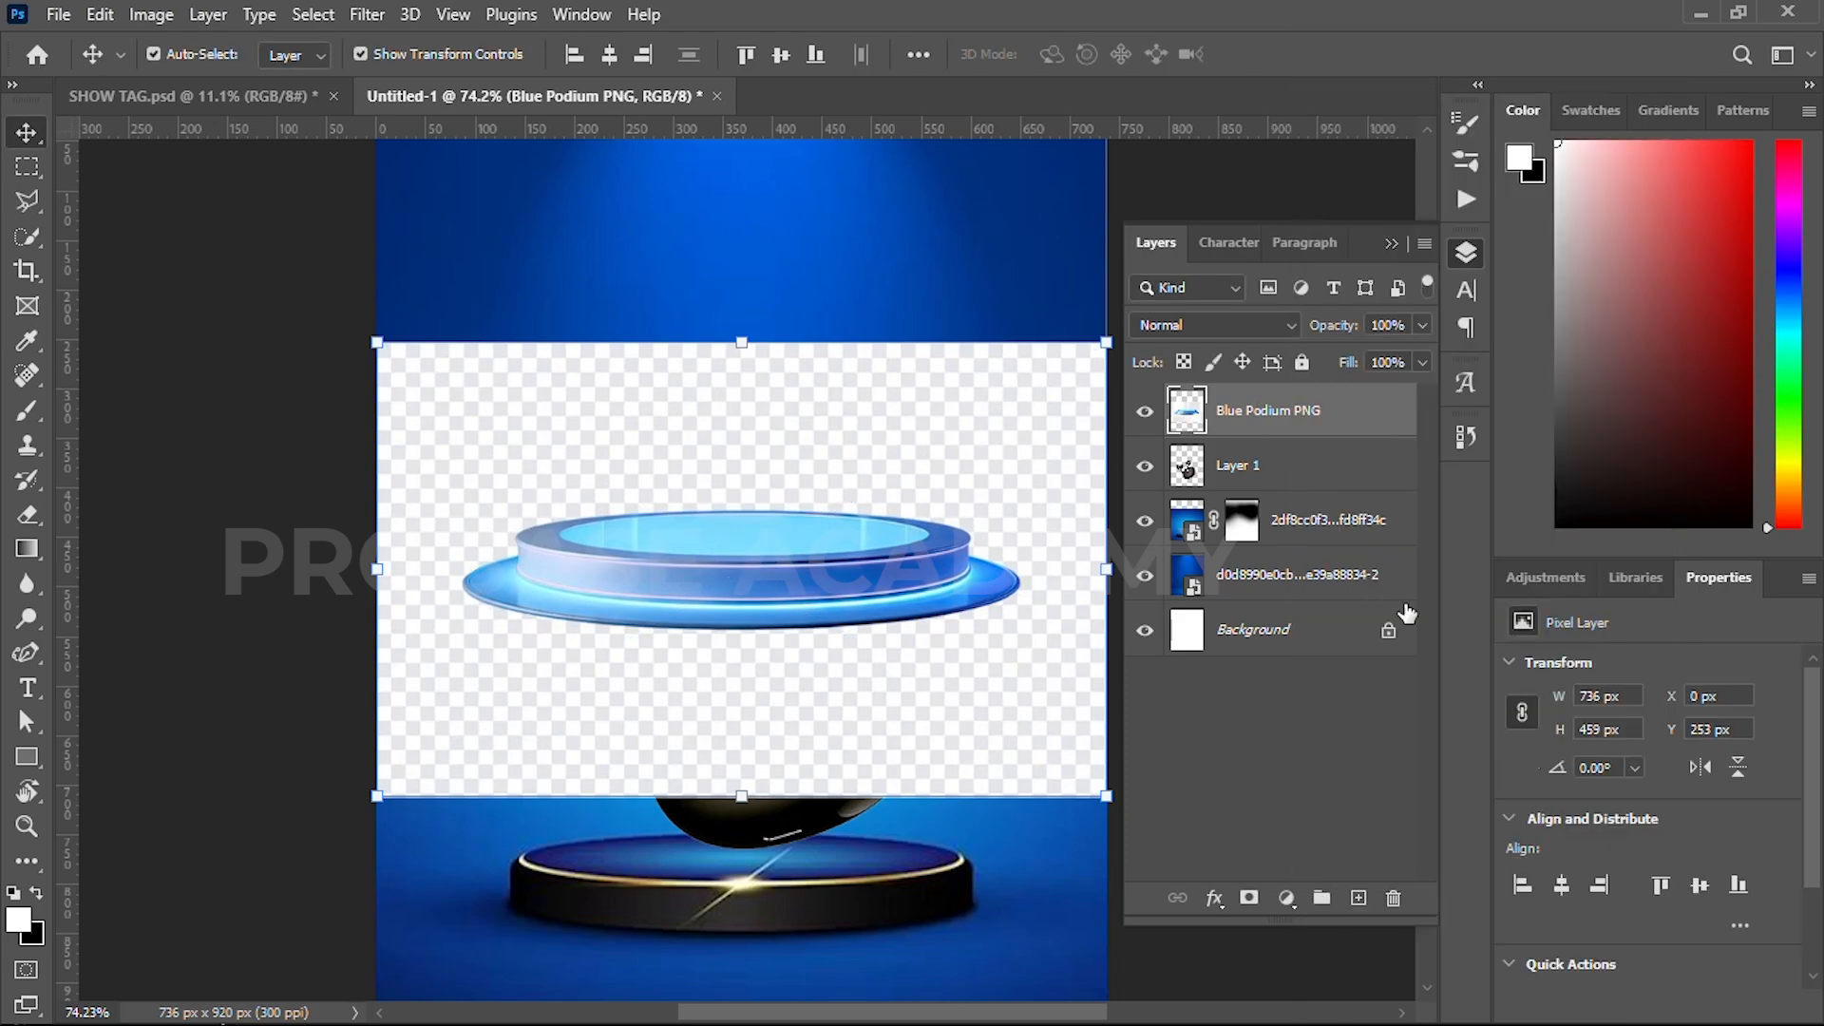
- Copy the selected blue podium subject to a new layer and delete the original Blue Podium PNG layer
{"action": "scroll", "coordinate": [1719, 908], "scroll_direction": "down", "scroll_amount": 3}
{"action": "key", "text": "ctrl+j"}
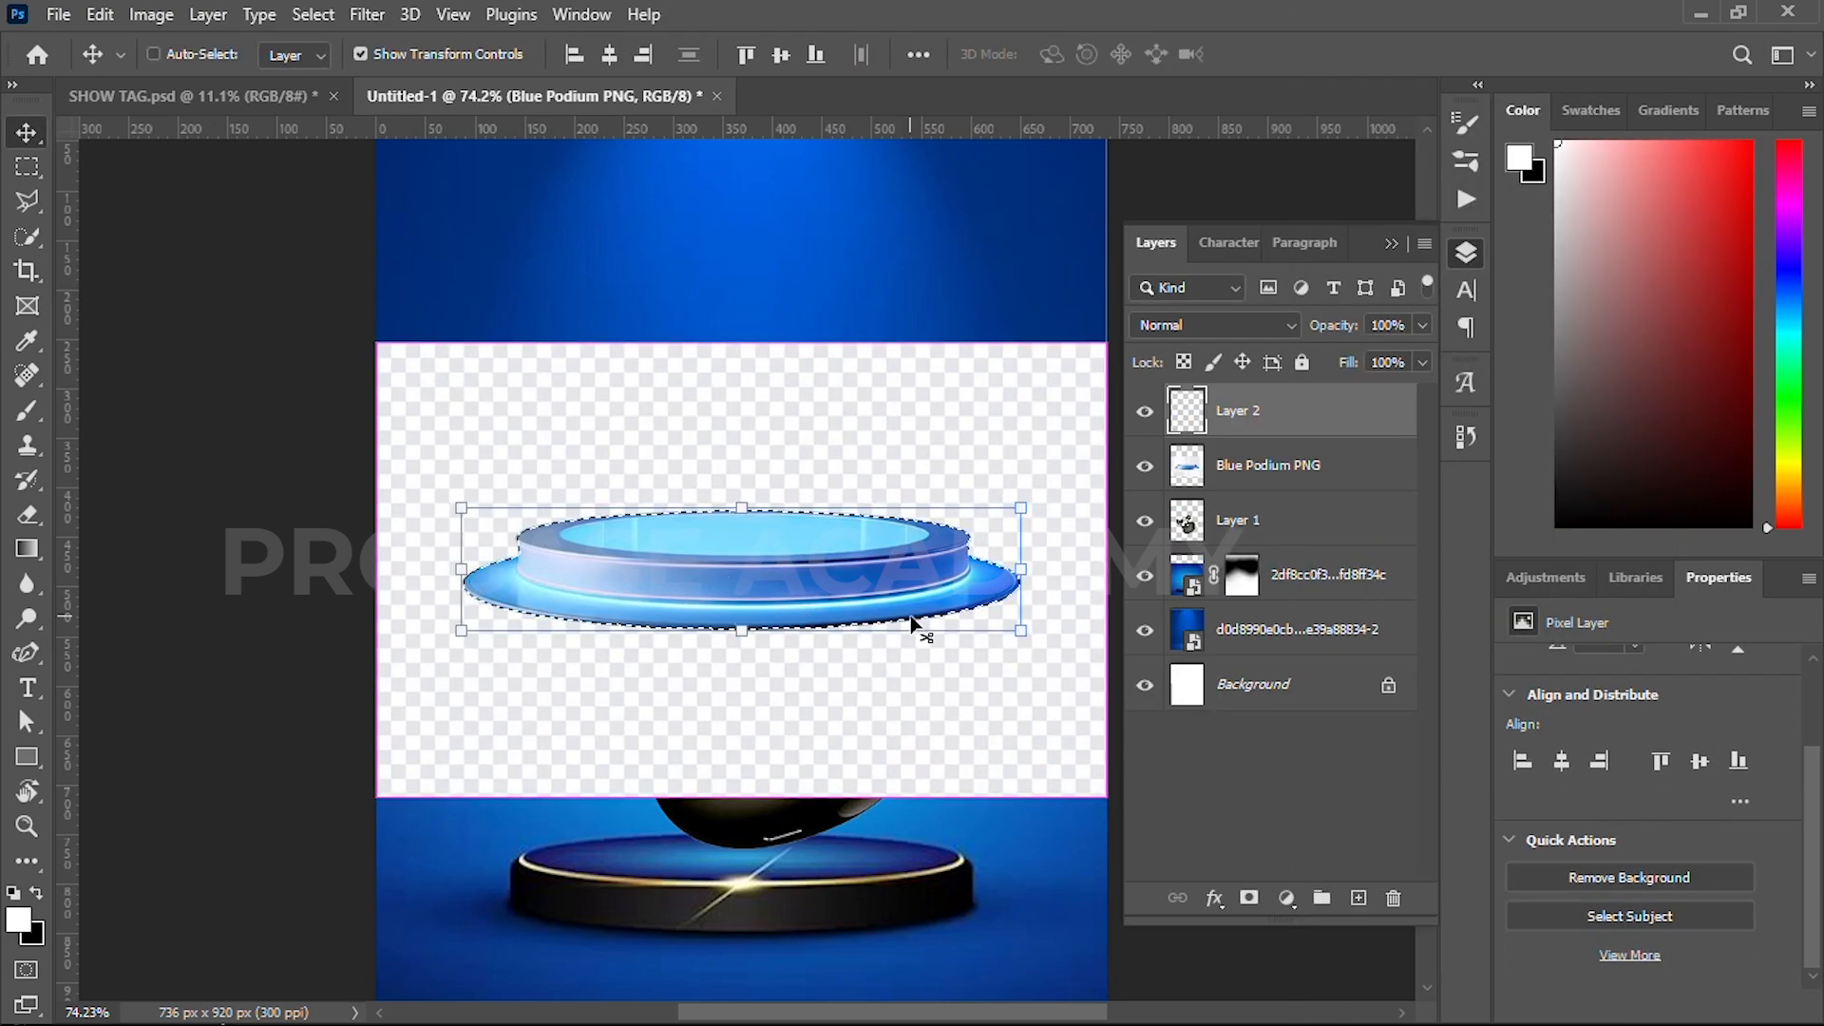
{"action": "left_click", "coordinate": [1264, 465]}
{"action": "key", "text": "Delete"}
- Move the blue podium over the existing dark podium and stack its layer beneath the earbuds
{"action": "left_click_drag", "start_coordinate": [836, 587], "coordinate": [825, 775]}
{"action": "left_click_drag", "start_coordinate": [823, 866], "coordinate": [827, 893]}
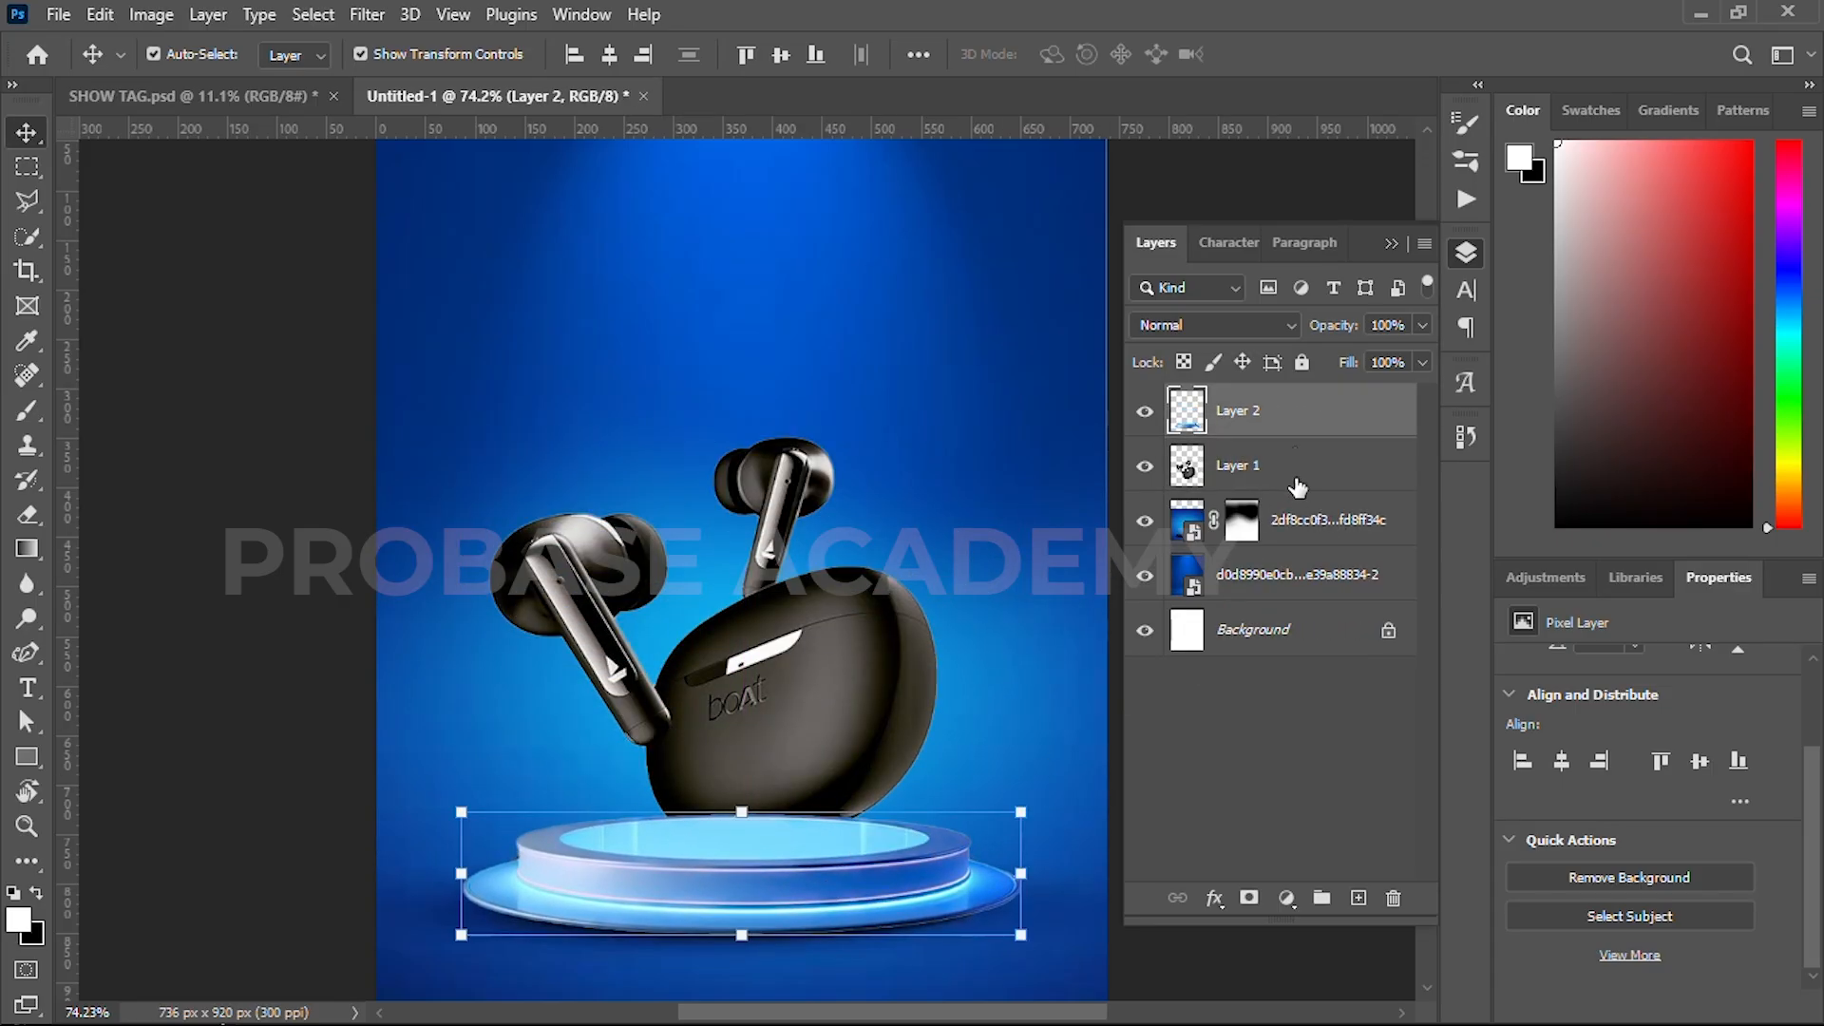
{"action": "left_click_drag", "start_coordinate": [1293, 485], "coordinate": [1292, 492]}
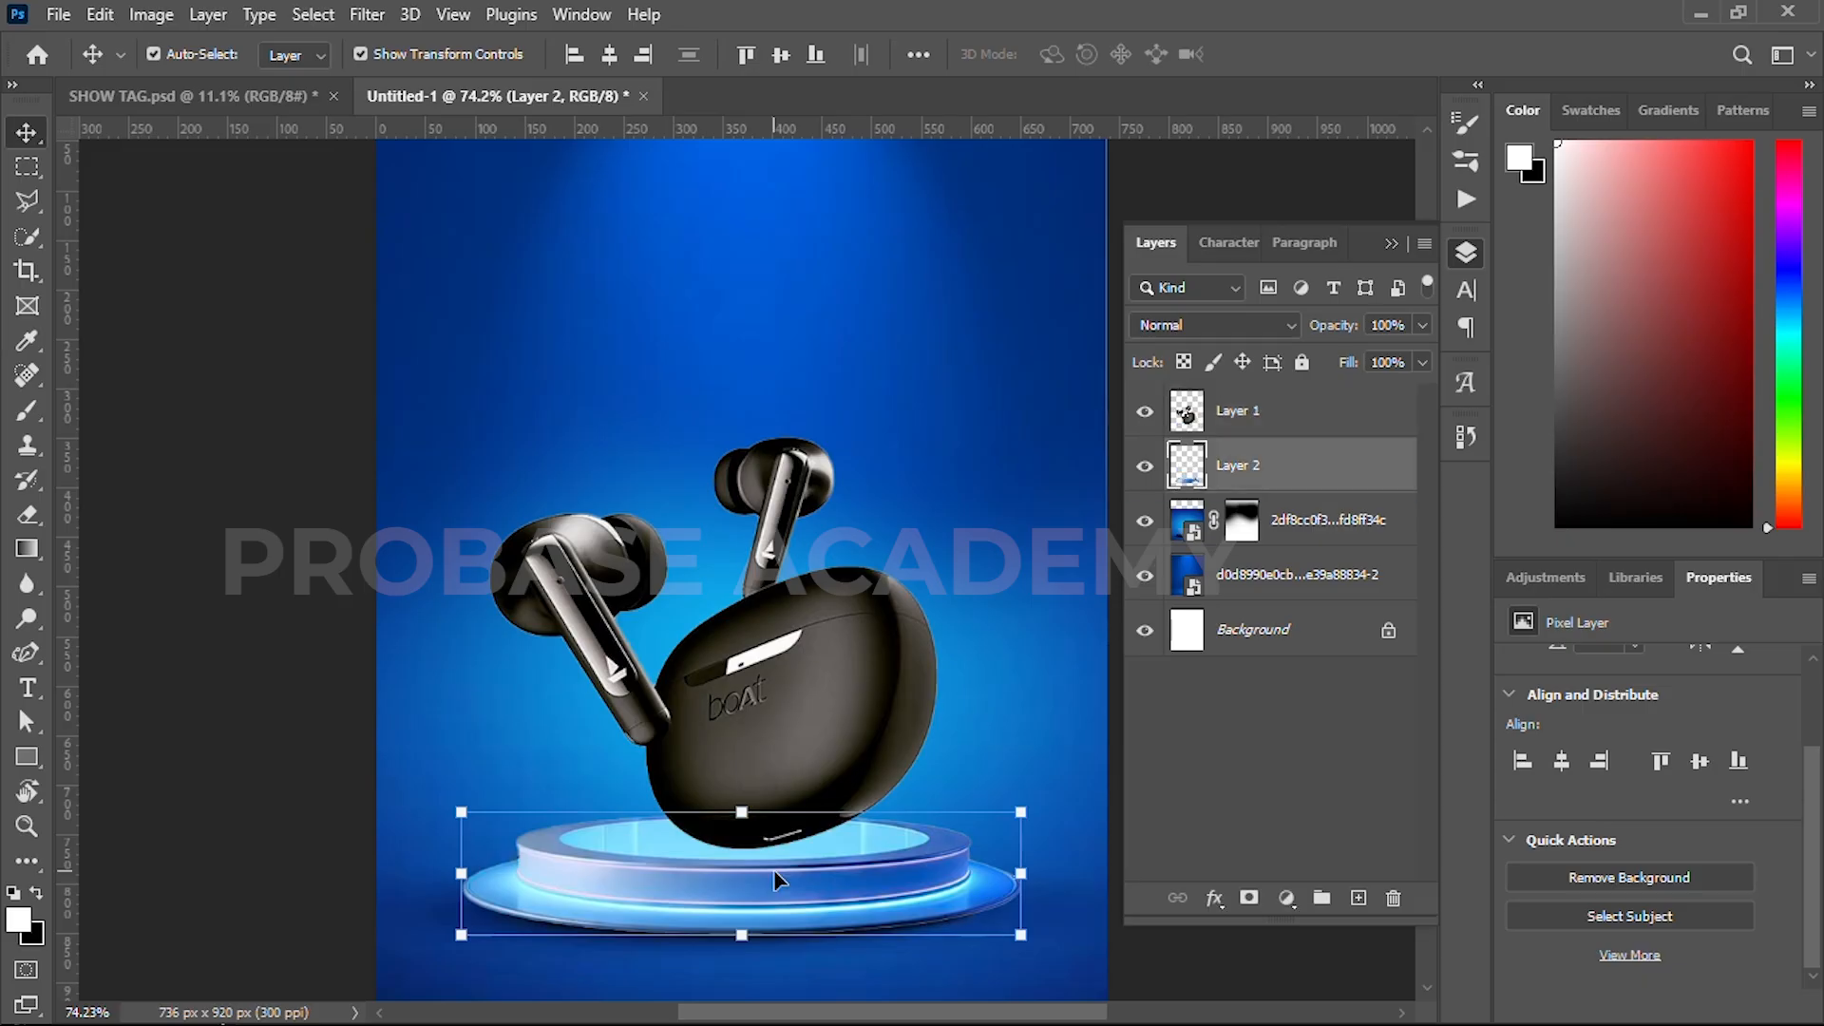
- Darken the blue podium with Curves, setting input 136 to output 79 on the RGB channel
{"action": "scroll", "coordinate": [775, 874], "scroll_direction": "down", "scroll_amount": 2}
{"action": "left_click_drag", "start_coordinate": [841, 849], "coordinate": [817, 605]}
{"action": "left_click_drag", "start_coordinate": [707, 489], "coordinate": [688, 678]}
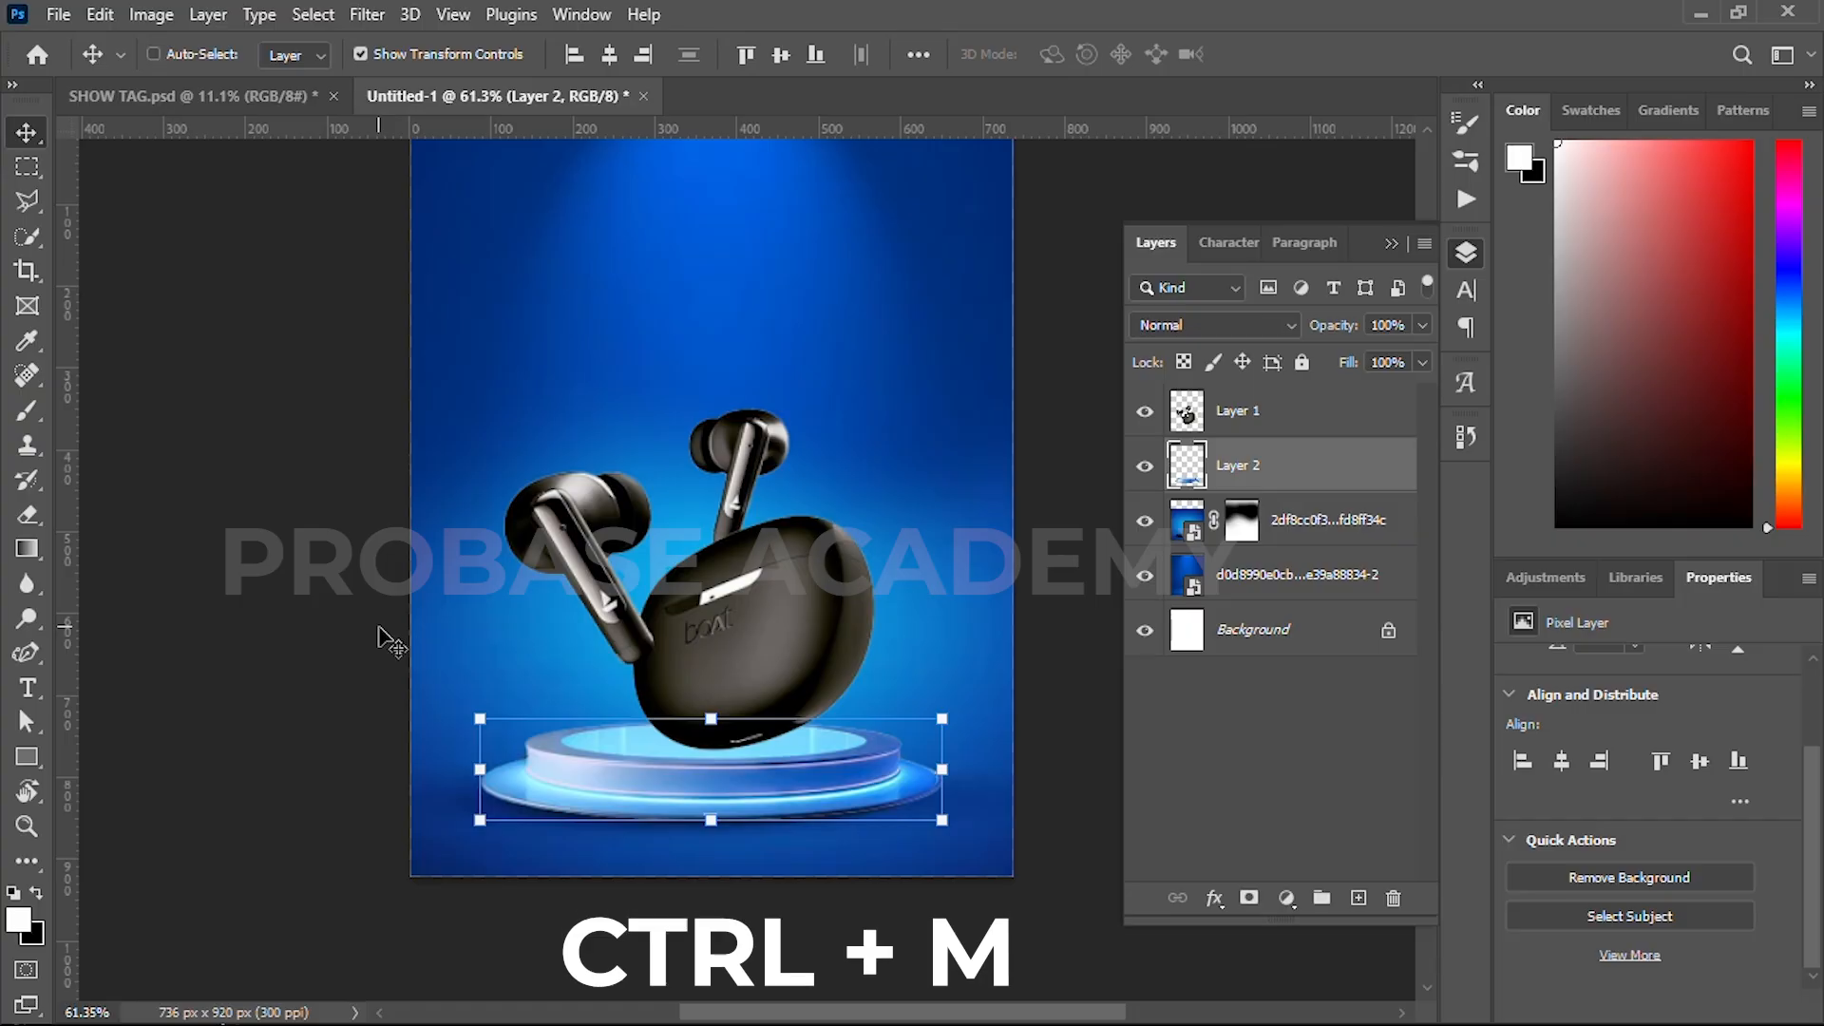
{"action": "key", "text": "ctrl+m"}
{"action": "left_click_drag", "start_coordinate": [1201, 412], "coordinate": [1226, 462]}
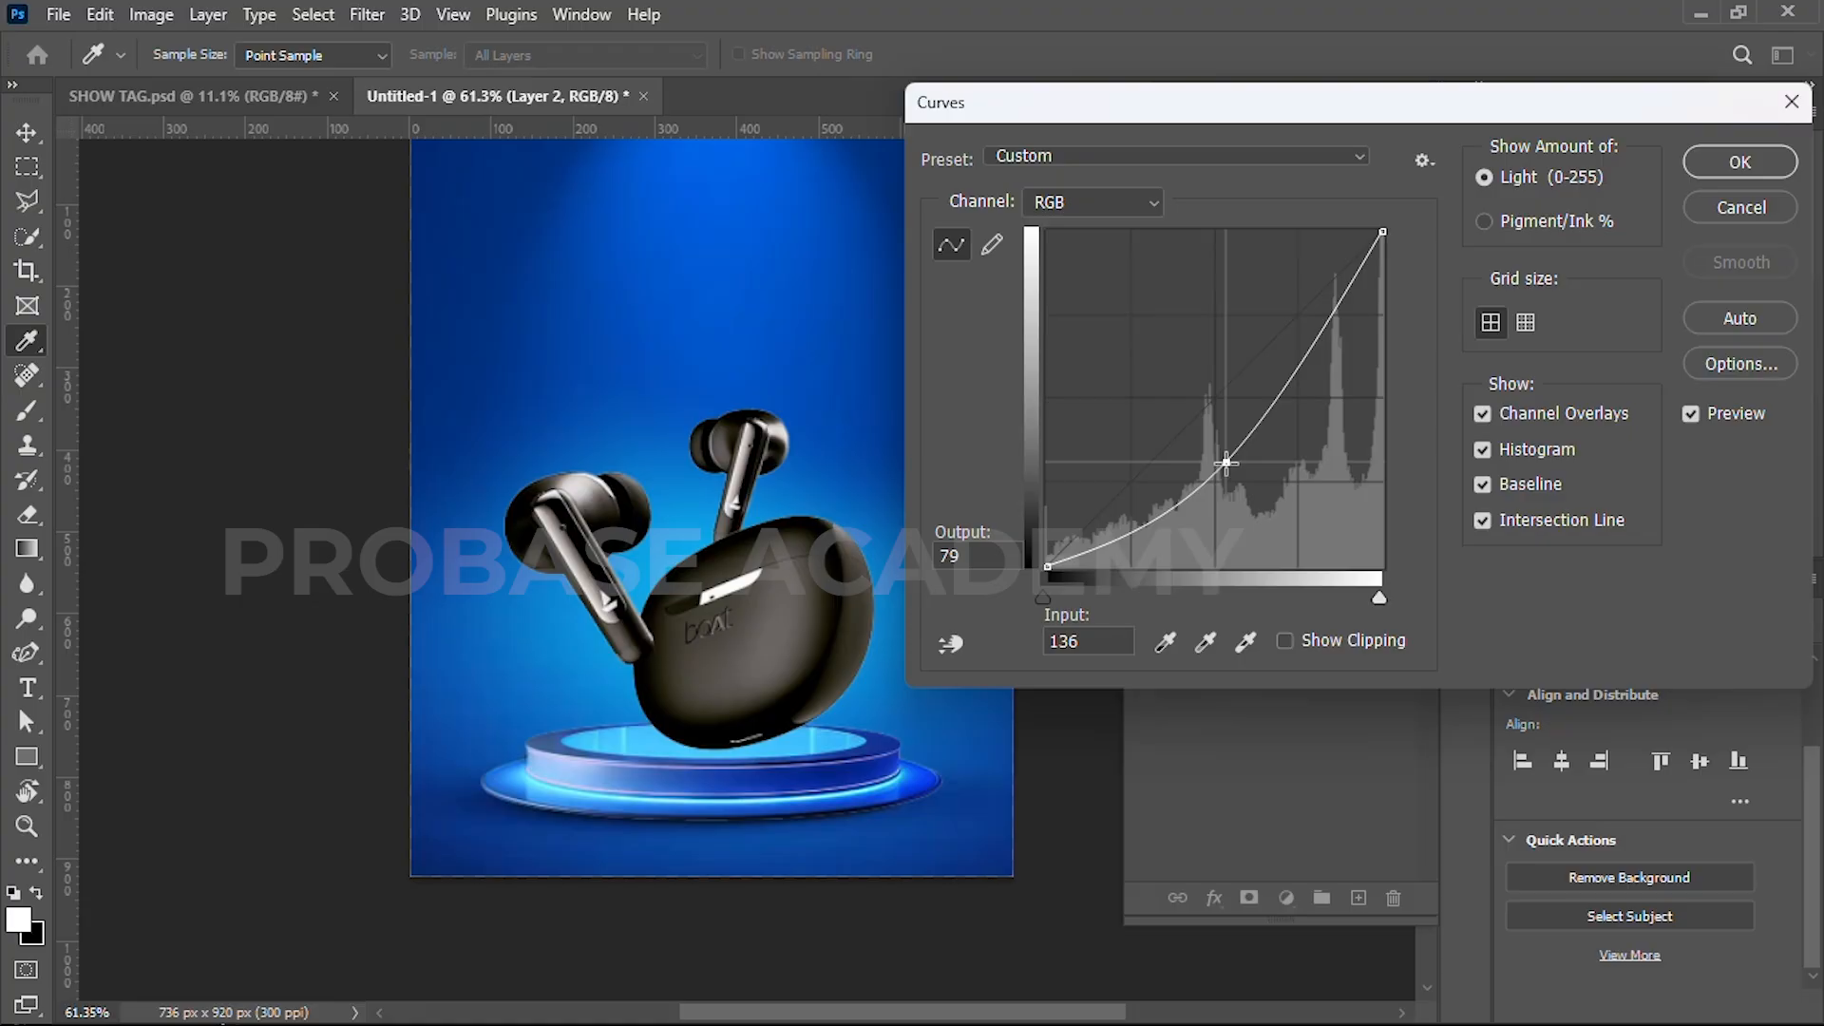
{"action": "left_click", "coordinate": [1720, 169]}
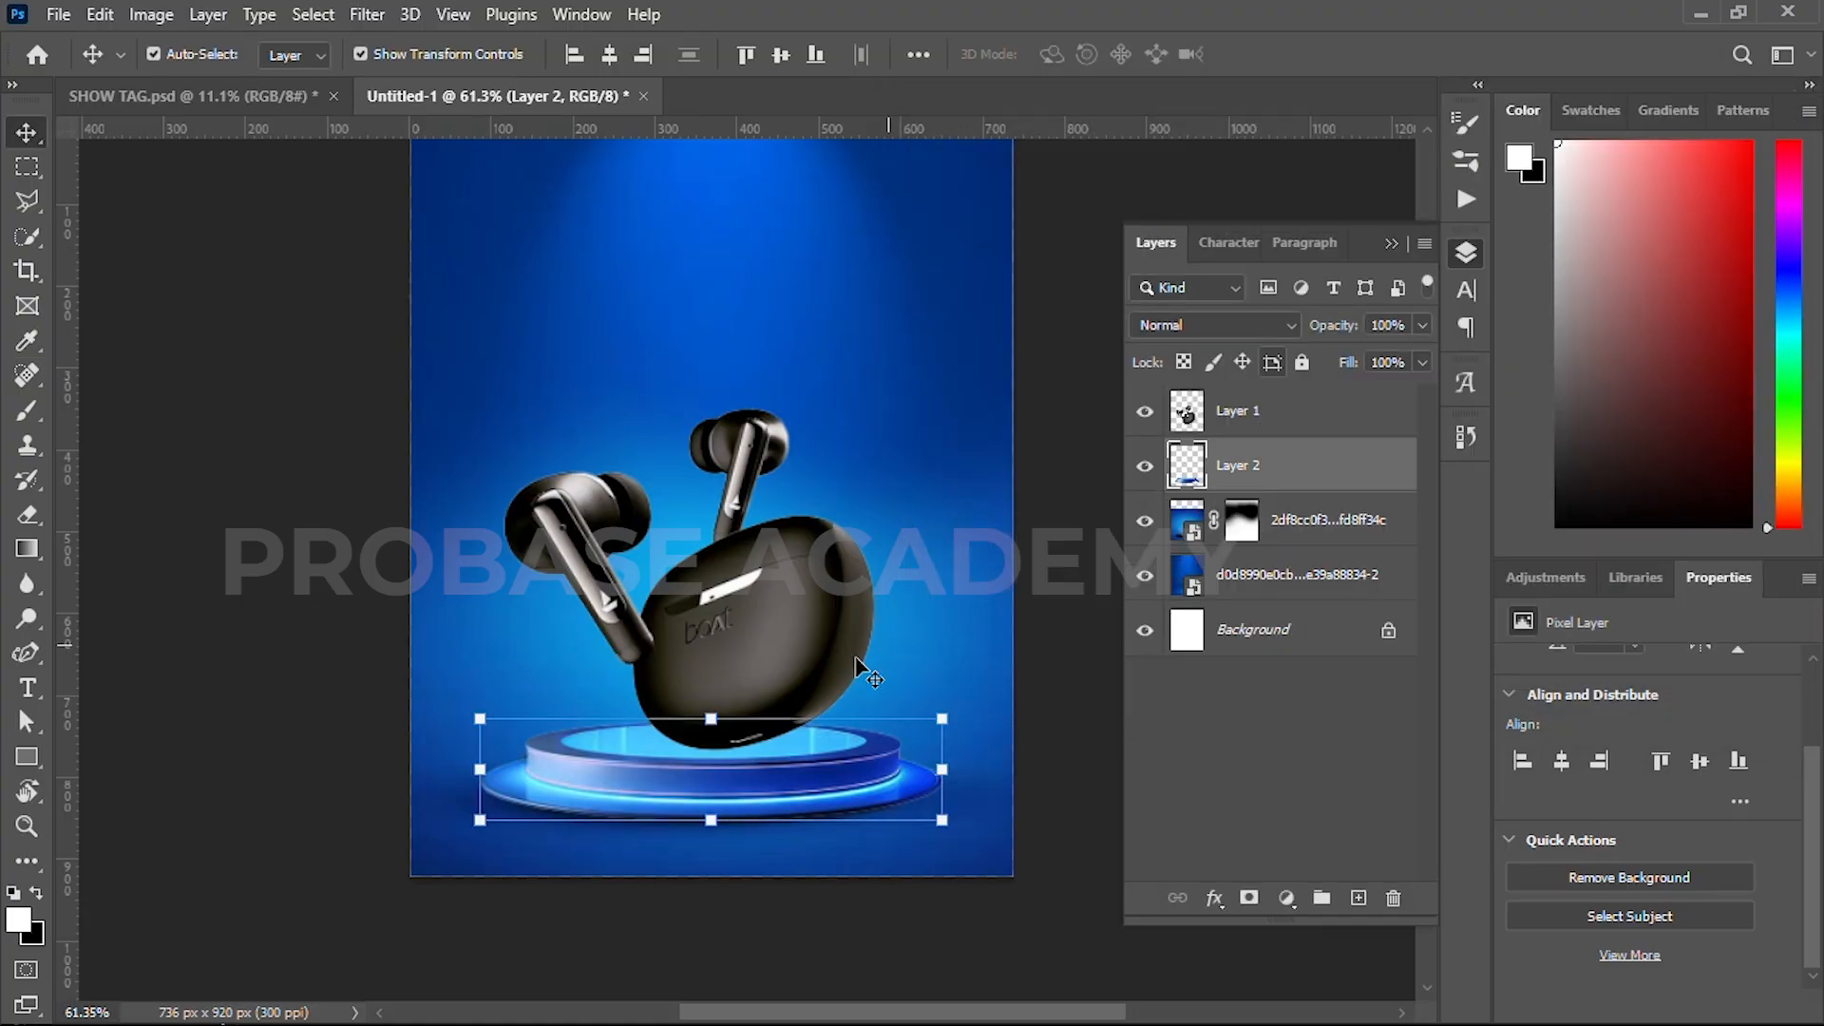
- Shift the earbuds slightly up on the blue podium, to about X 111 px and Y 336 px
{"action": "scroll", "coordinate": [774, 677], "scroll_direction": "up", "scroll_amount": 2}
{"action": "left_click", "coordinate": [774, 677]}
{"action": "left_click_drag", "start_coordinate": [760, 676], "coordinate": [759, 662]}
{"action": "scroll", "coordinate": [749, 736], "scroll_direction": "up", "scroll_amount": 1}
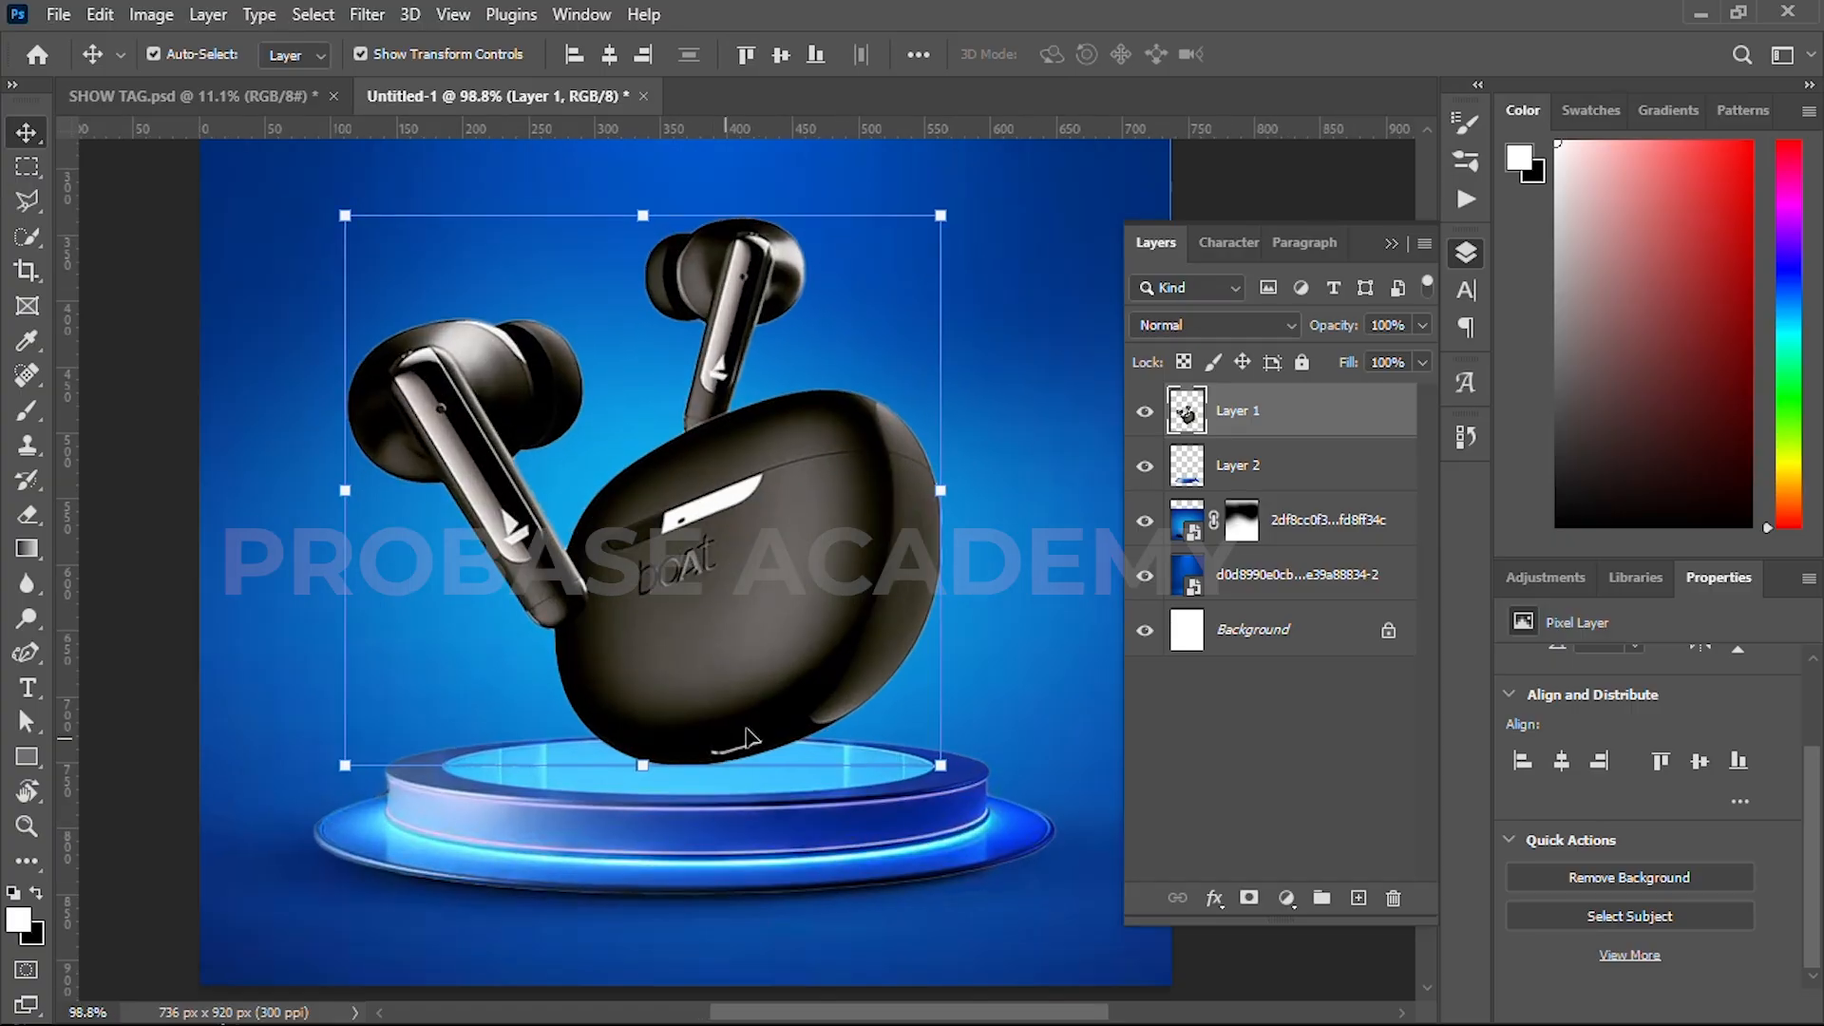
- Duplicate the earbuds layer, stack the copy below the original and flip it vertically
{"action": "key", "text": "ctrl"}
{"action": "key", "text": "ctrl+j"}
{"action": "left_click_drag", "start_coordinate": [1182, 439], "coordinate": [1301, 498]}
{"action": "scroll", "coordinate": [1646, 744], "scroll_direction": "up", "scroll_amount": 2}
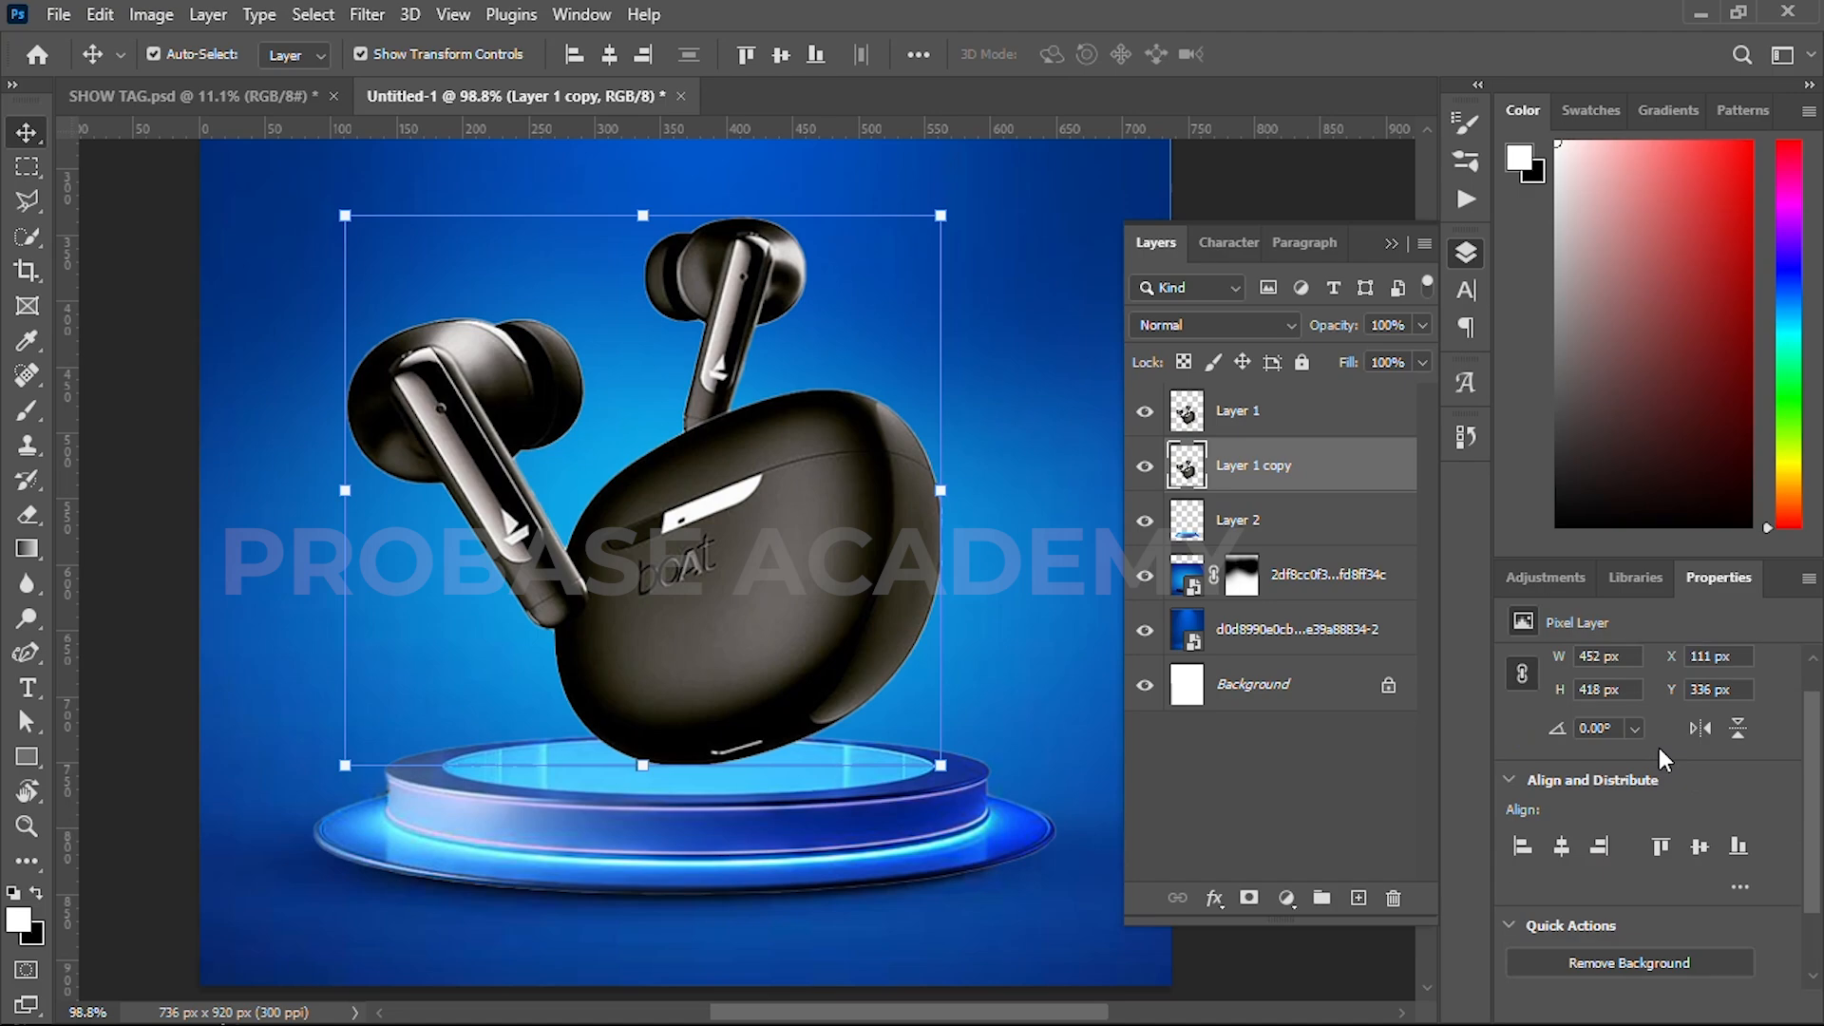
{"action": "left_click", "coordinate": [1736, 731]}
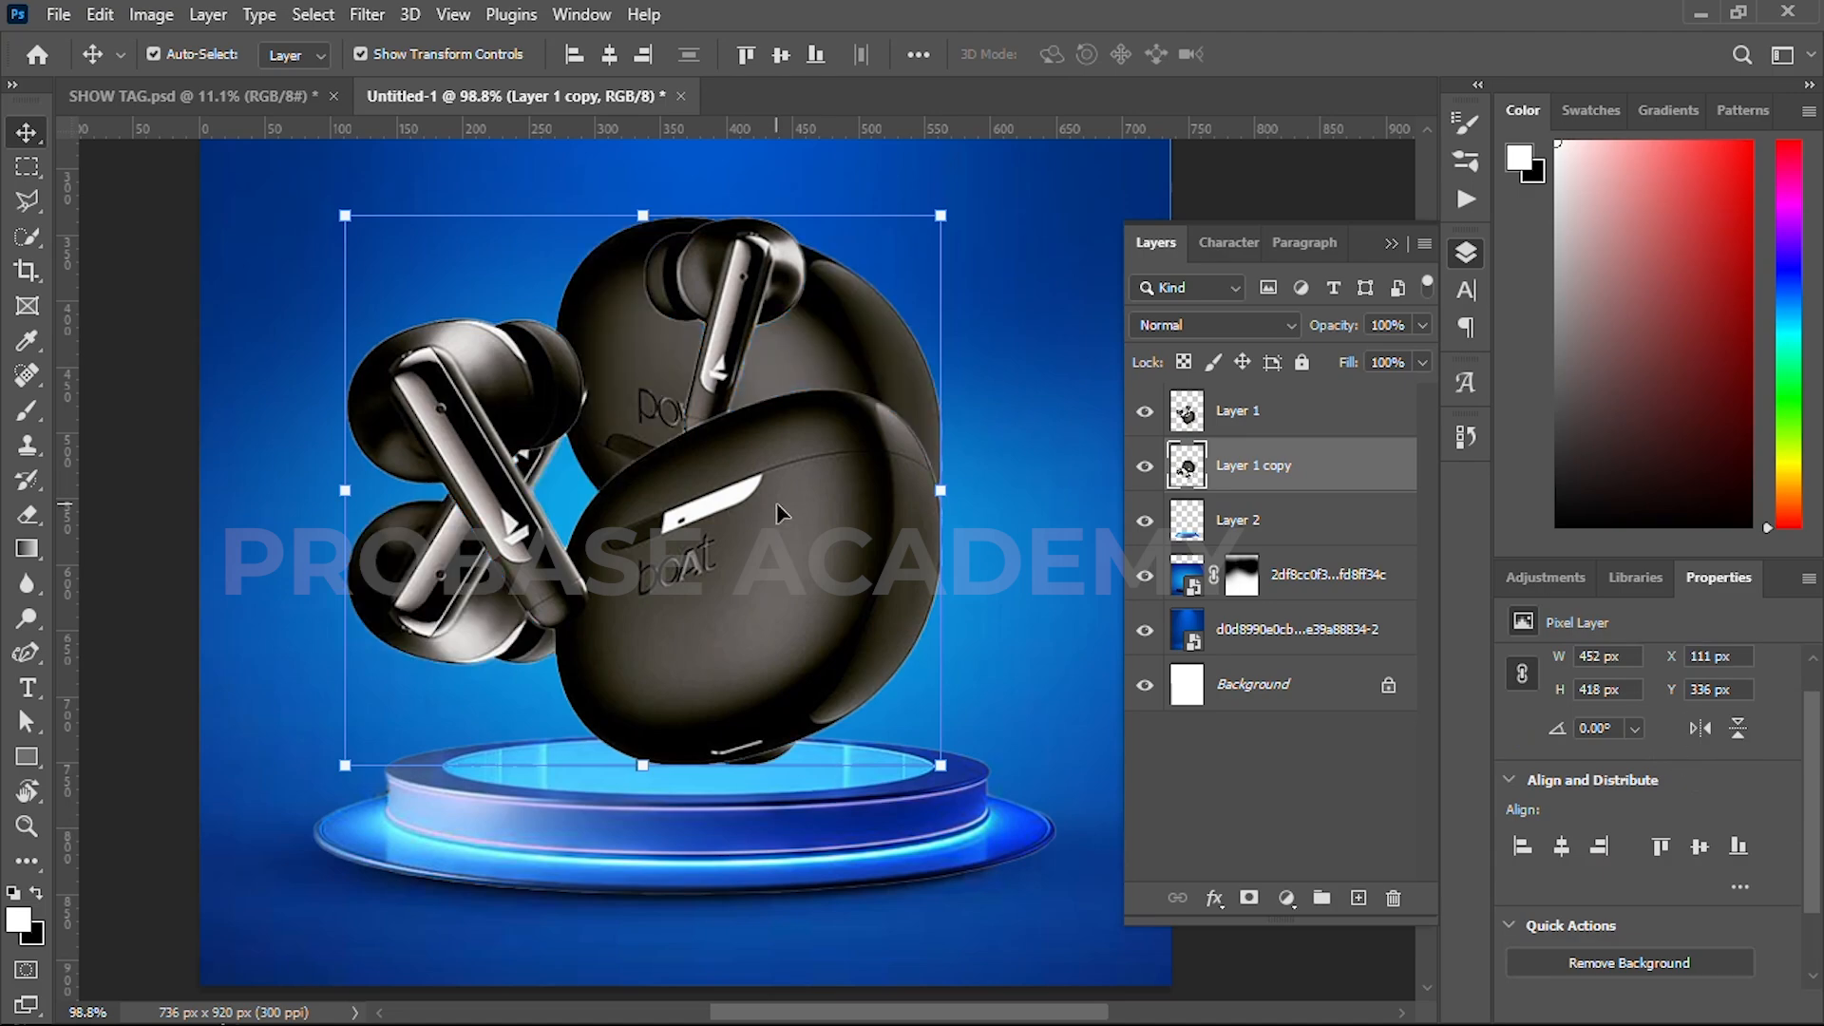
- Move the flipped earbuds copy straight down to Y 742 px so it meets the base of the case
{"action": "key", "text": "shift+Down"}
{"action": "key", "text": "shift+Down"}
{"action": "key", "text": "shift+Down"}
{"action": "key", "text": "shift+Down"}
{"action": "key", "text": "shift+Down"}
{"action": "key", "text": "shift+Down"}
{"action": "key", "text": "shift+Down"}
{"action": "key", "text": "shift+Down"}
{"action": "key", "text": "shift+Down"}
{"action": "key", "text": "shift+Down"}
{"action": "key", "text": "shift+Down"}
{"action": "key", "text": "shift+Down"}
{"action": "key", "text": "shift+Down"}
{"action": "key", "text": "shift+Down"}
{"action": "key", "text": "shift+Down"}
{"action": "key", "text": "shift+Down"}
{"action": "key", "text": "shift+Down"}
{"action": "key", "text": "shift+Down"}
{"action": "key", "text": "shift+Down"}
{"action": "key", "text": "shift+Down"}
{"action": "key", "text": "shift+Down"}
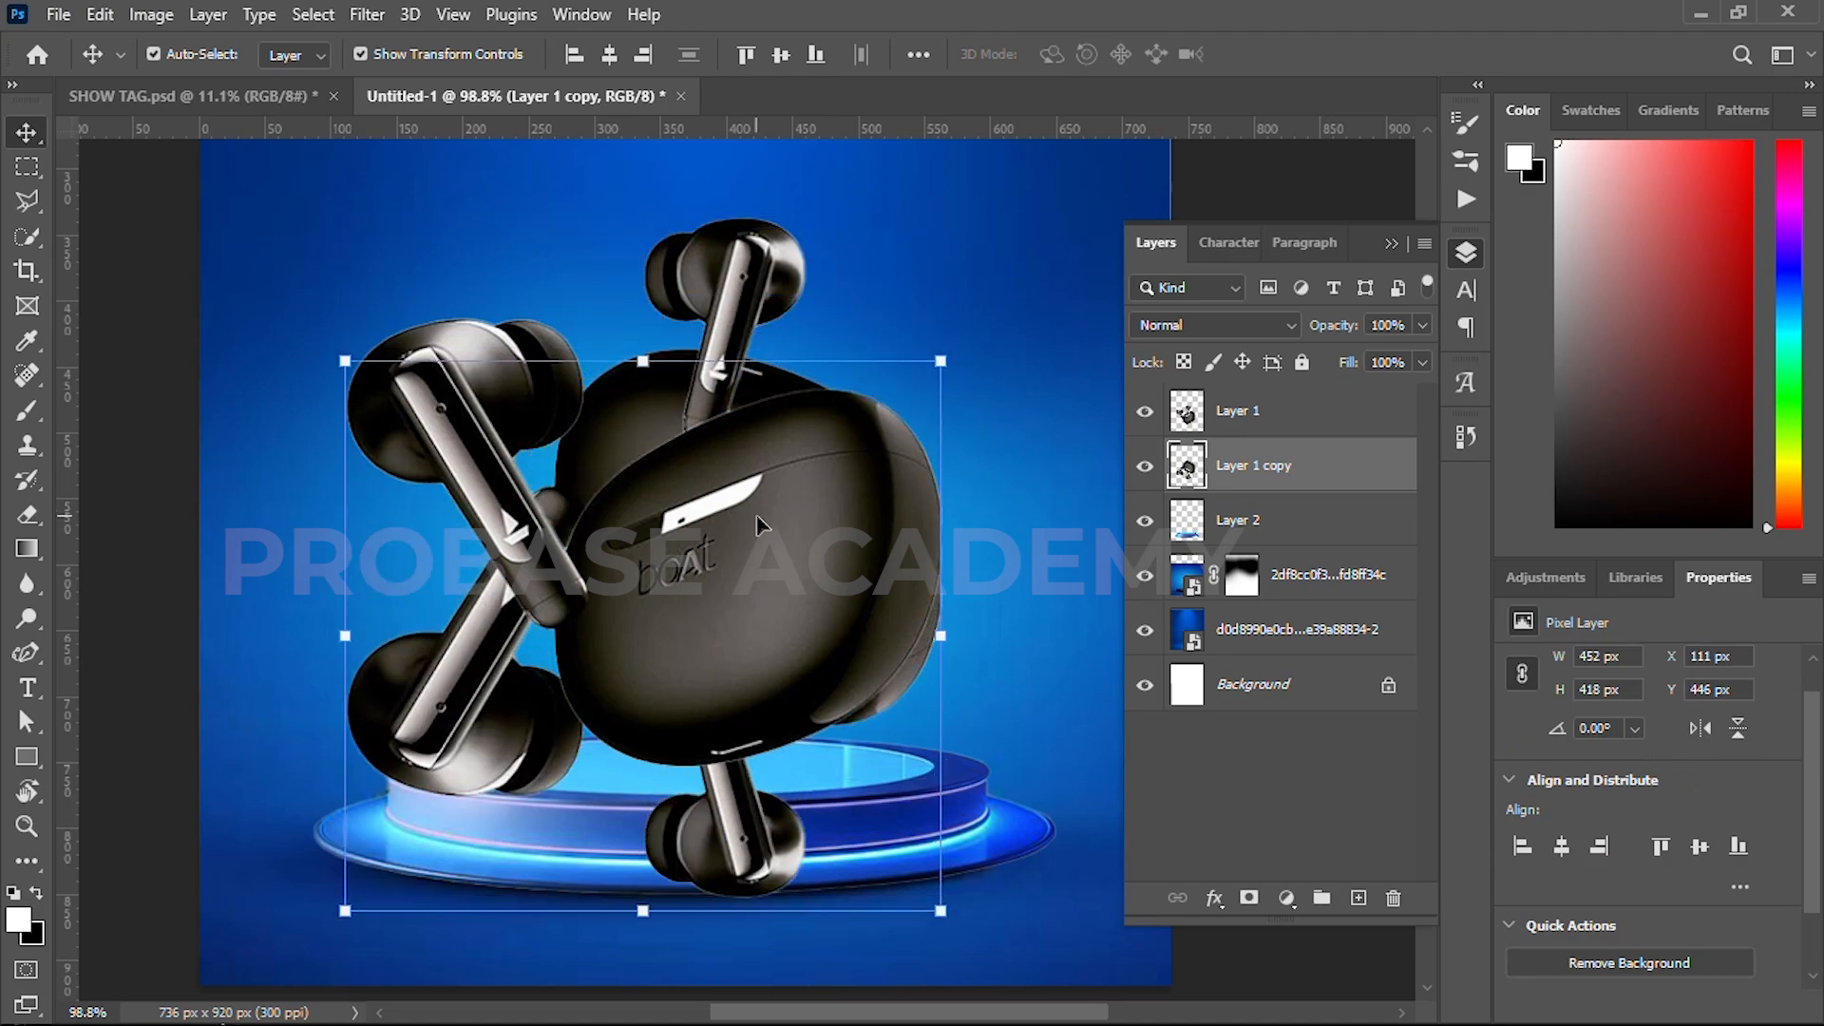
{"action": "key", "text": "shift+Down"}
{"action": "key", "text": "shift+Down"}
{"action": "key", "text": "shift+Down"}
{"action": "key", "text": "shift+Down"}
{"action": "key", "text": "shift+Down"}
{"action": "key", "text": "shift+Down"}
{"action": "key", "text": "shift+Down"}
{"action": "key", "text": "shift+Down"}
{"action": "key", "text": "shift+Down"}
{"action": "key", "text": "shift+Down"}
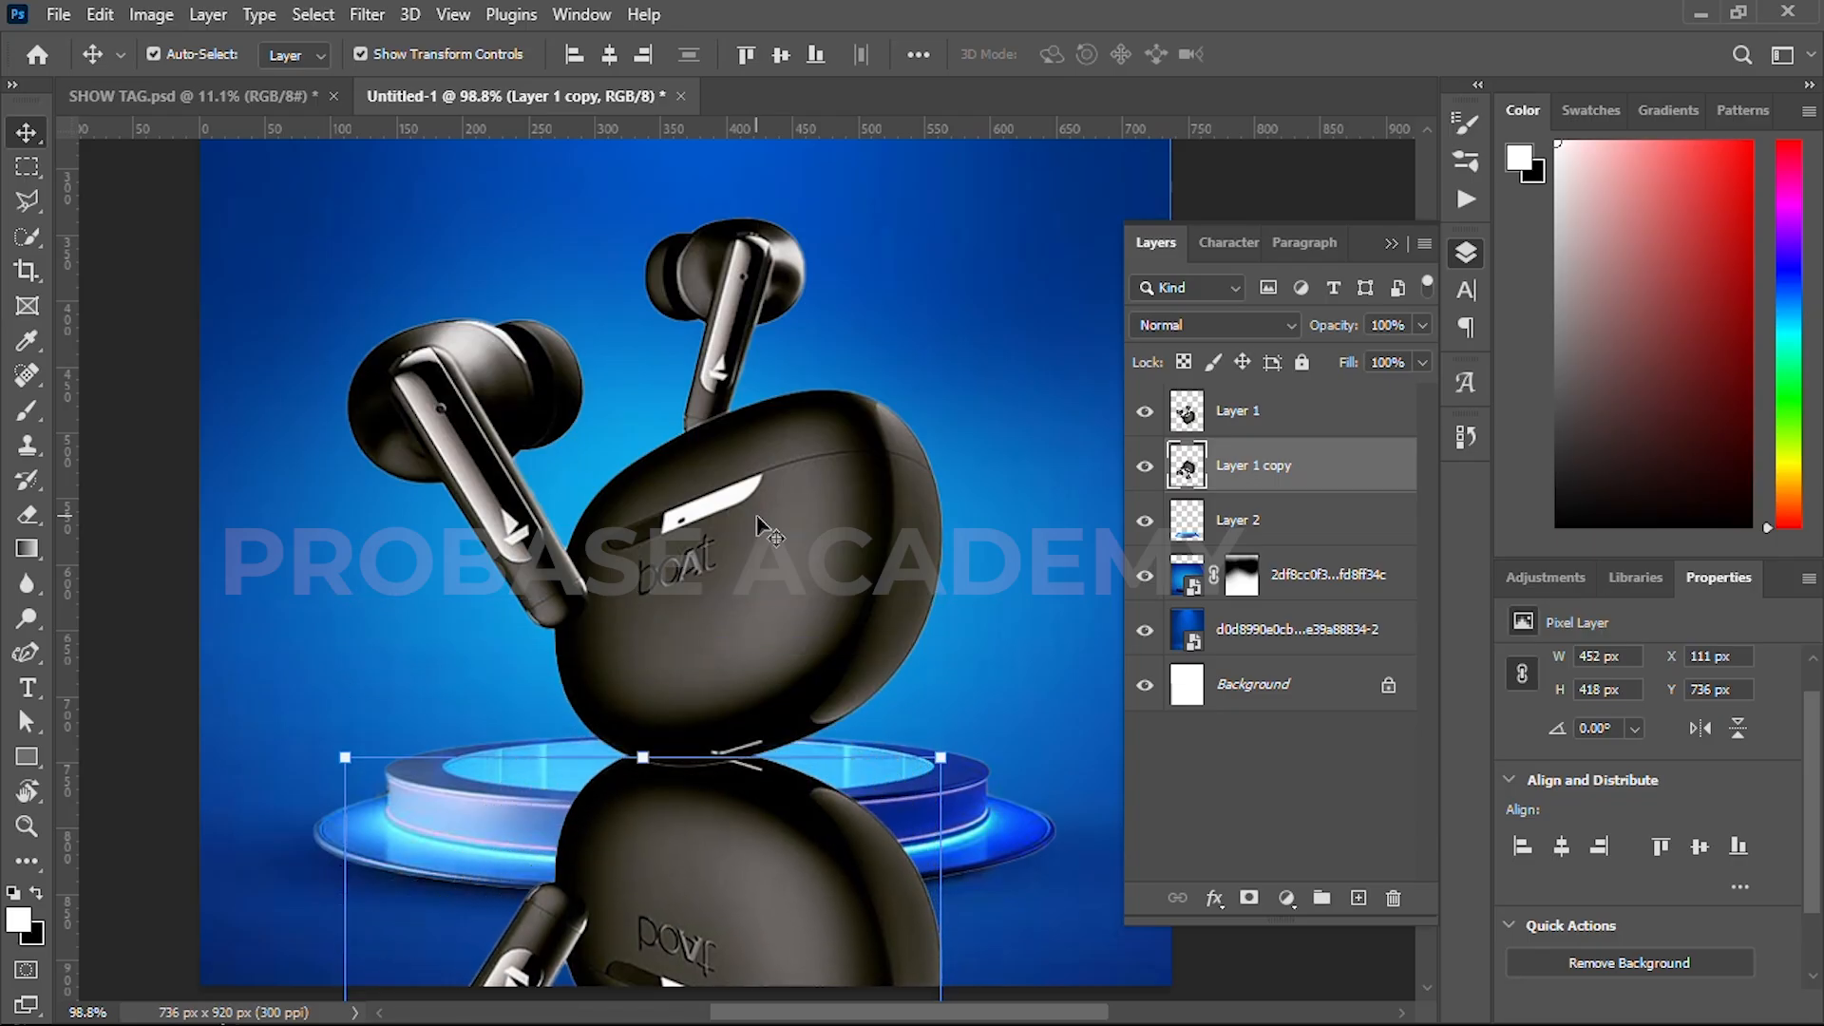
{"action": "key", "text": "shift+Up"}
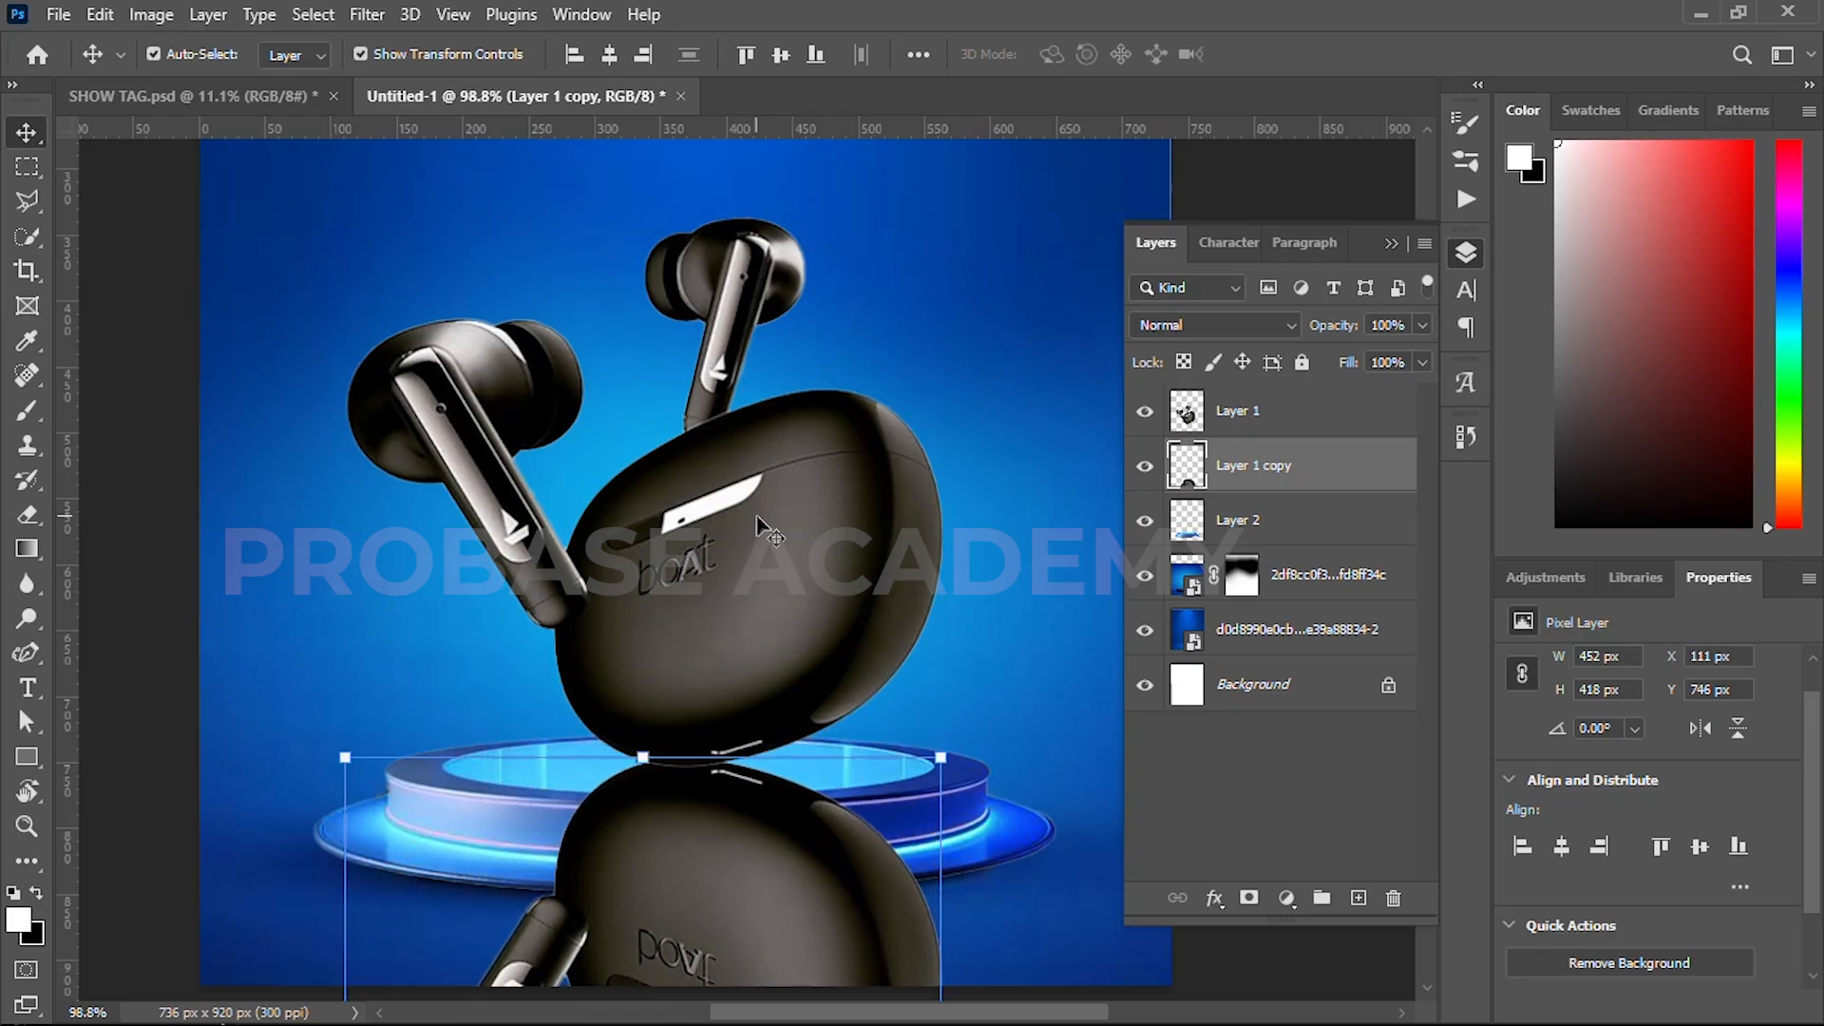
{"action": "key", "text": "Up"}
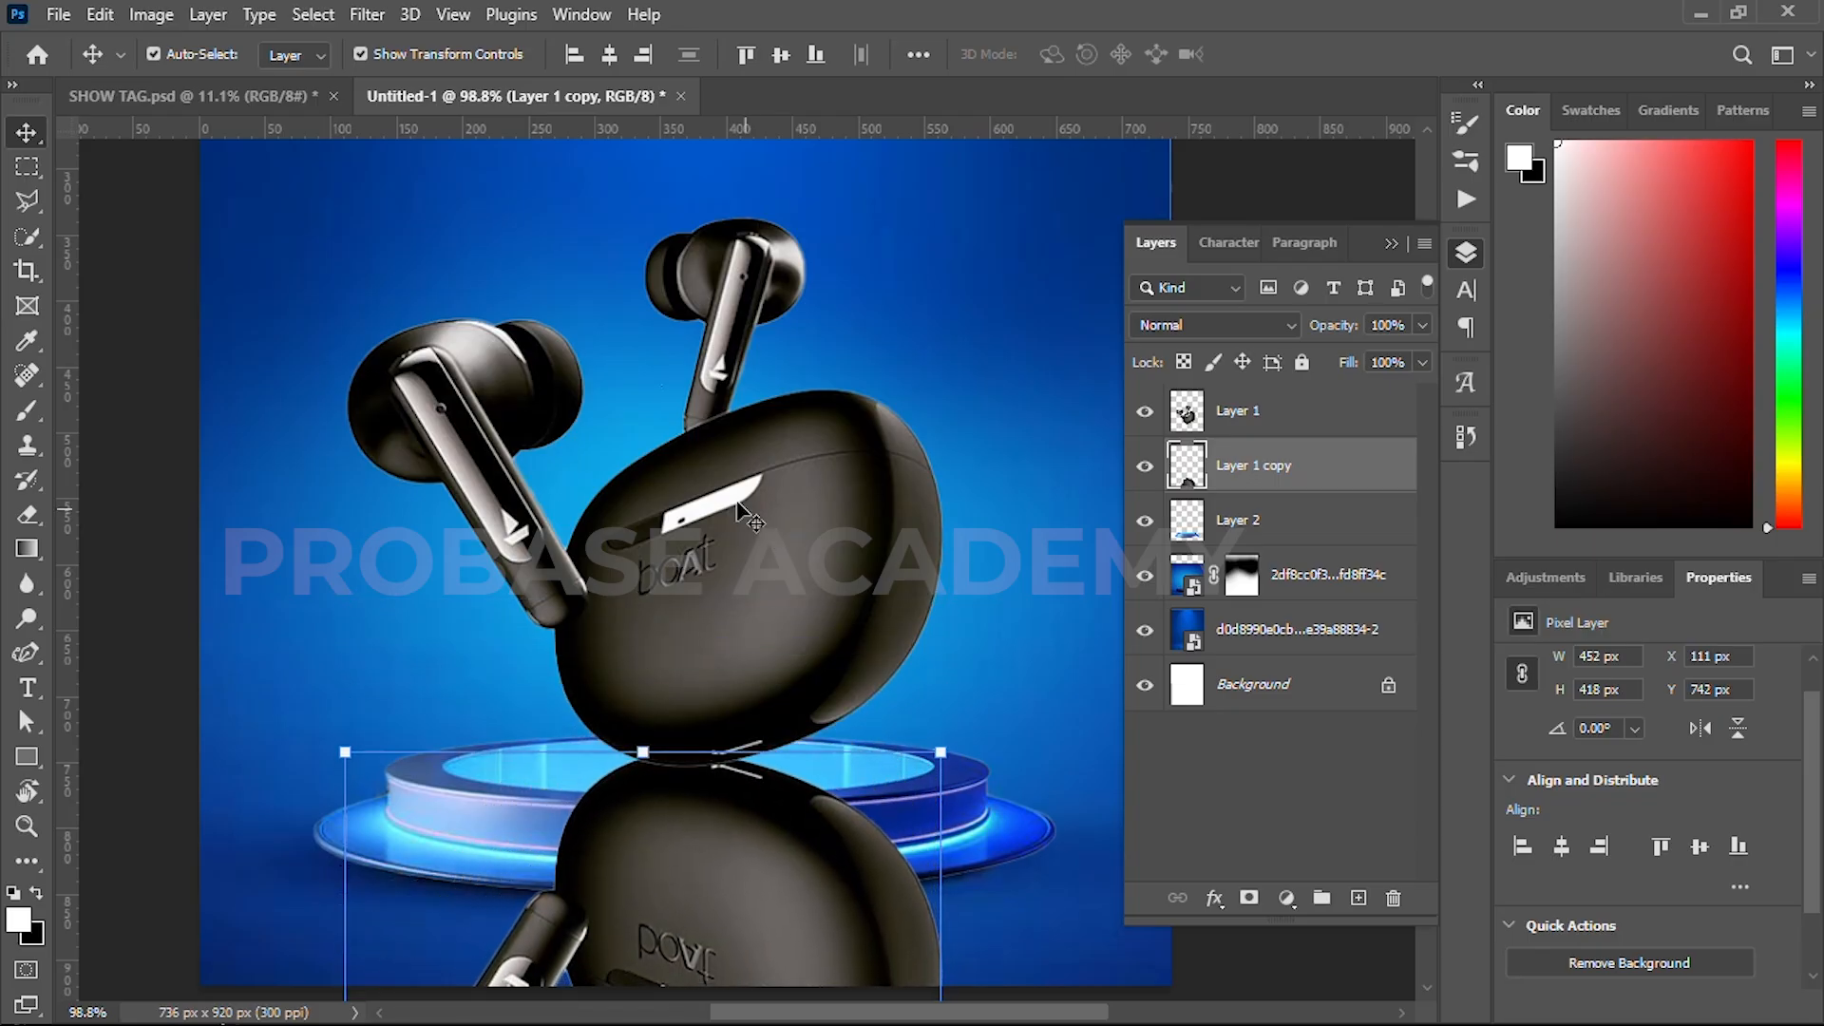
- Select the earbuds together with their flipped copy and nudge both vertically to rest on the podium's surface
{"action": "left_click", "coordinate": [703, 634], "text": "shift"}
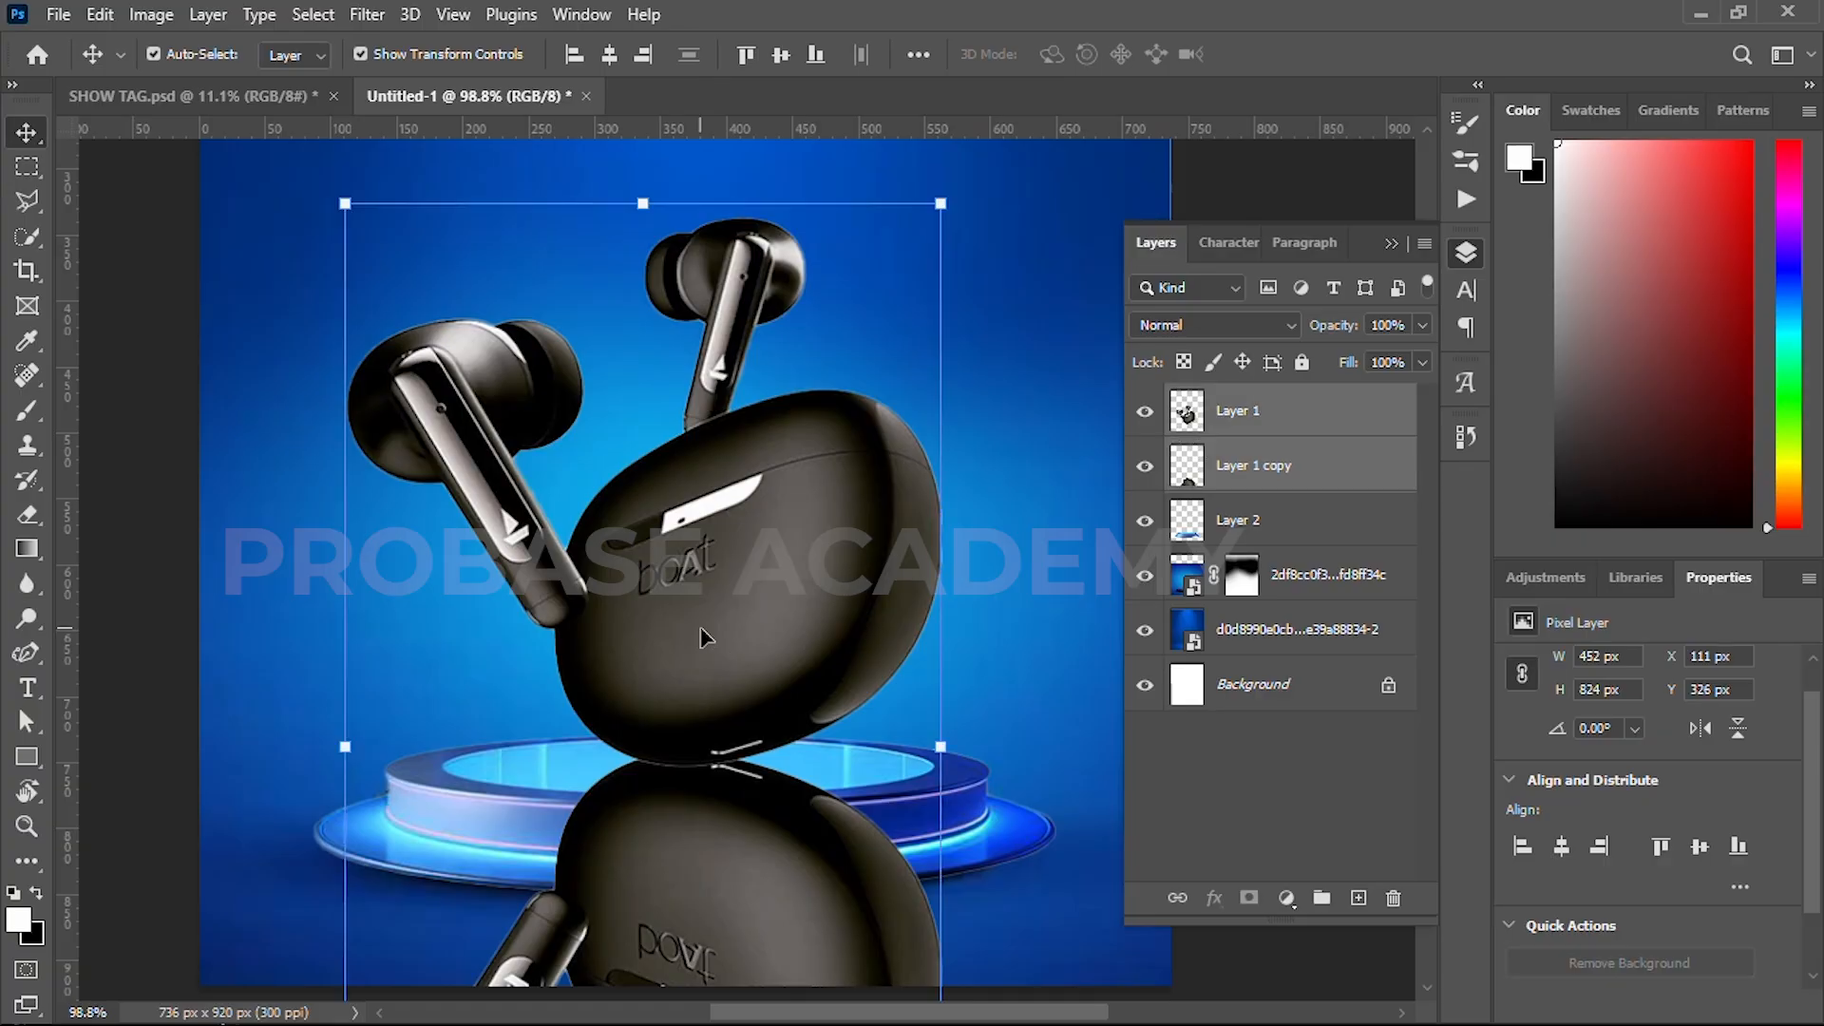
{"action": "key", "text": "Down"}
{"action": "key", "text": "Down"}
{"action": "key", "text": "Down"}
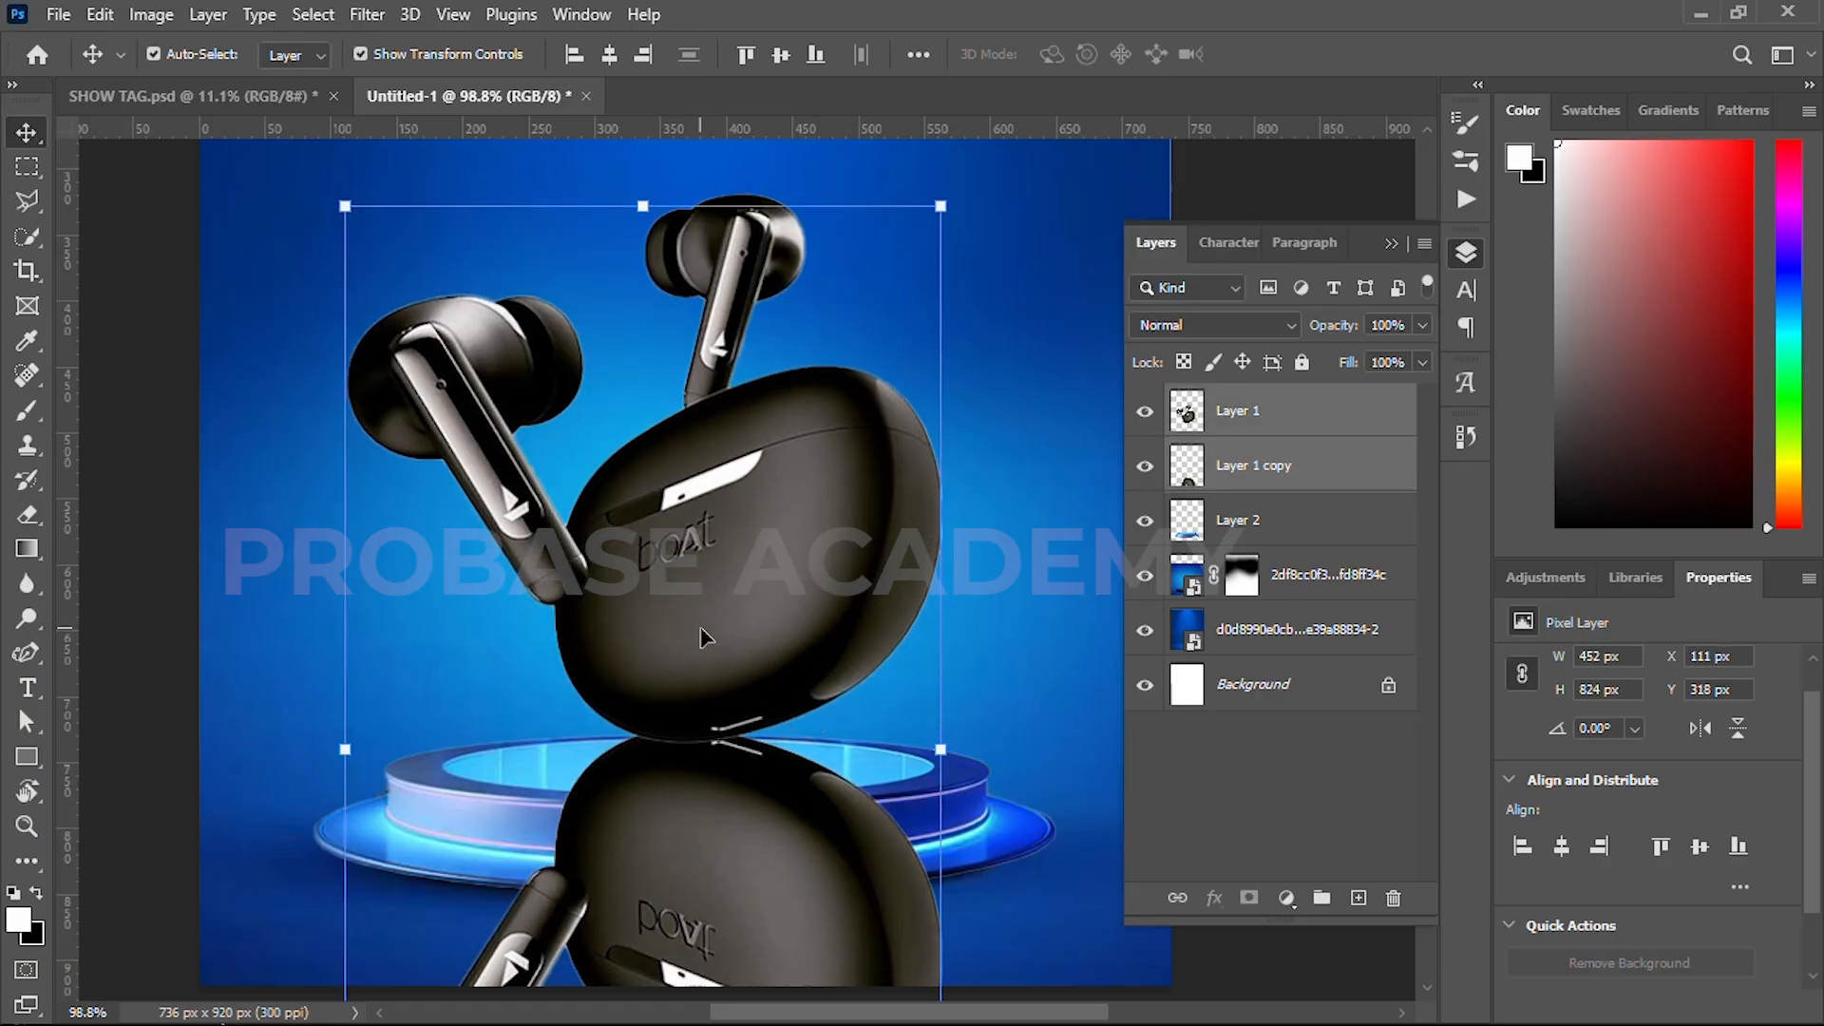
{"action": "key", "text": "Down"}
{"action": "key", "text": "Down"}
{"action": "key", "text": "Down"}
{"action": "key", "text": "Down"}
{"action": "key", "text": "Down"}
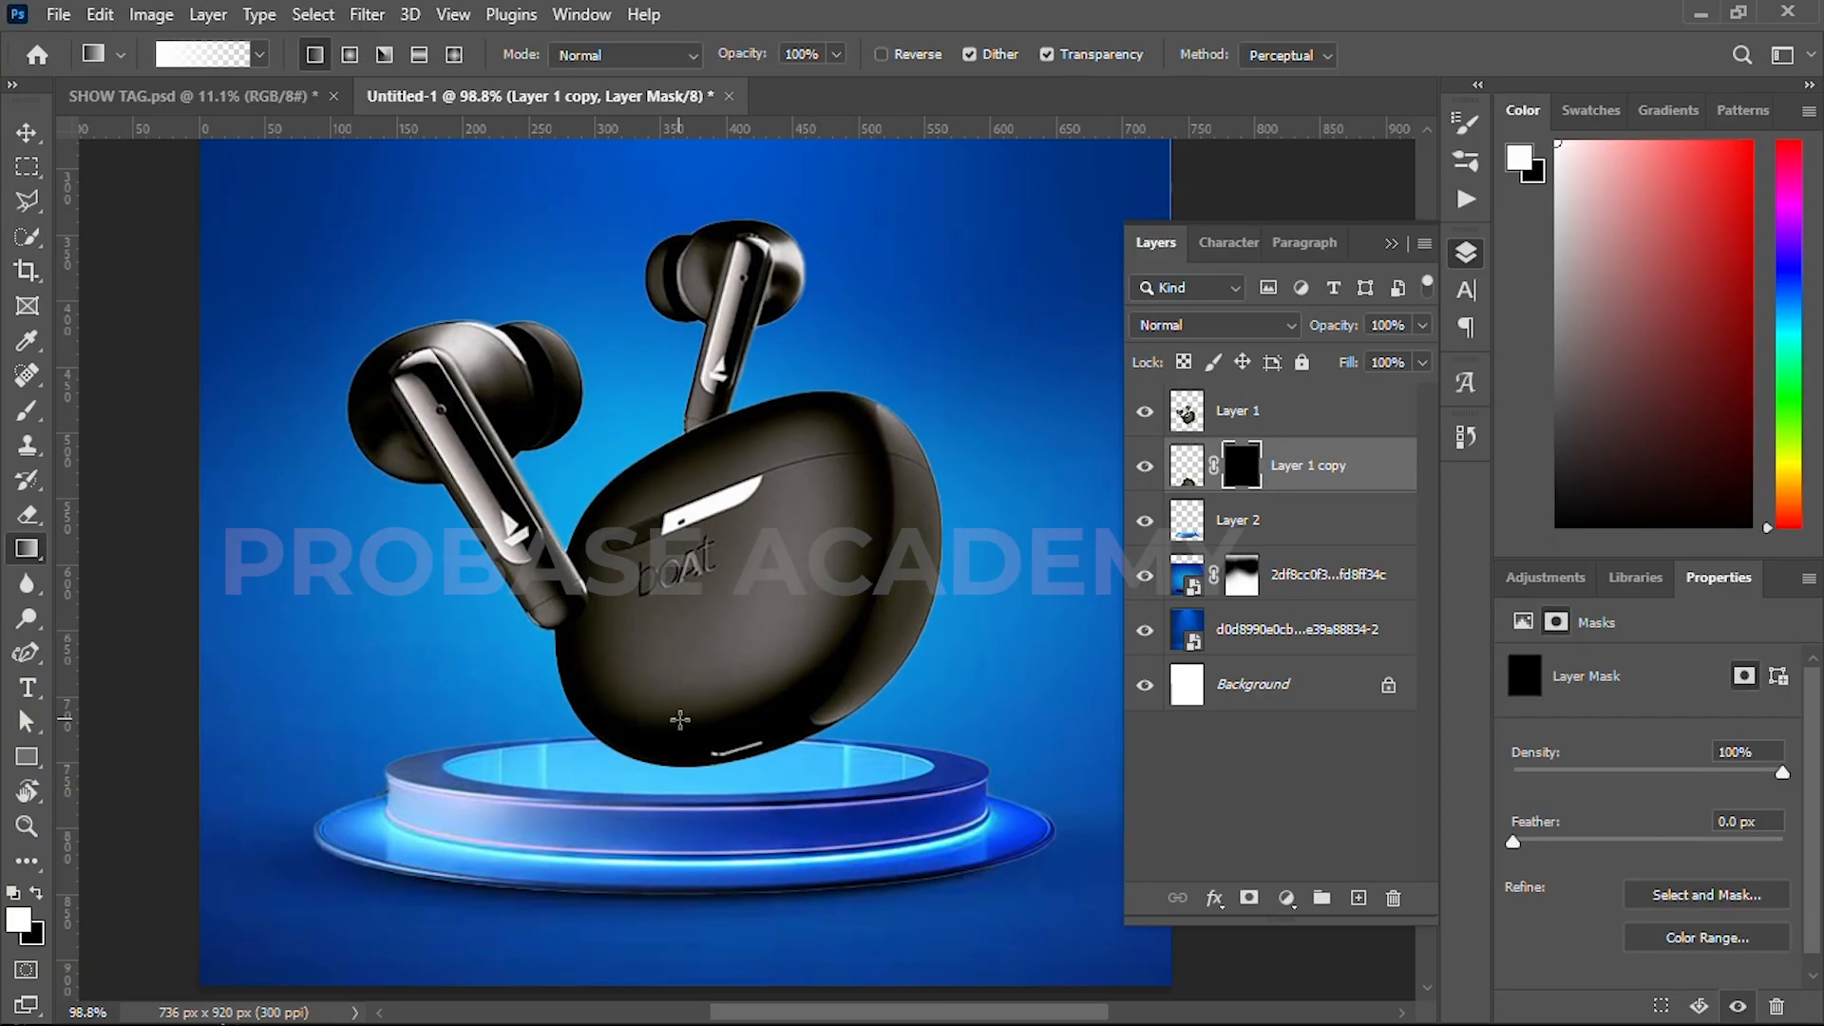
- Fade the flipped copy with a gradient on its layer mask and erase the part overlapping the podium's front side
{"action": "left_click_drag", "start_coordinate": [680, 719], "coordinate": [698, 918]}
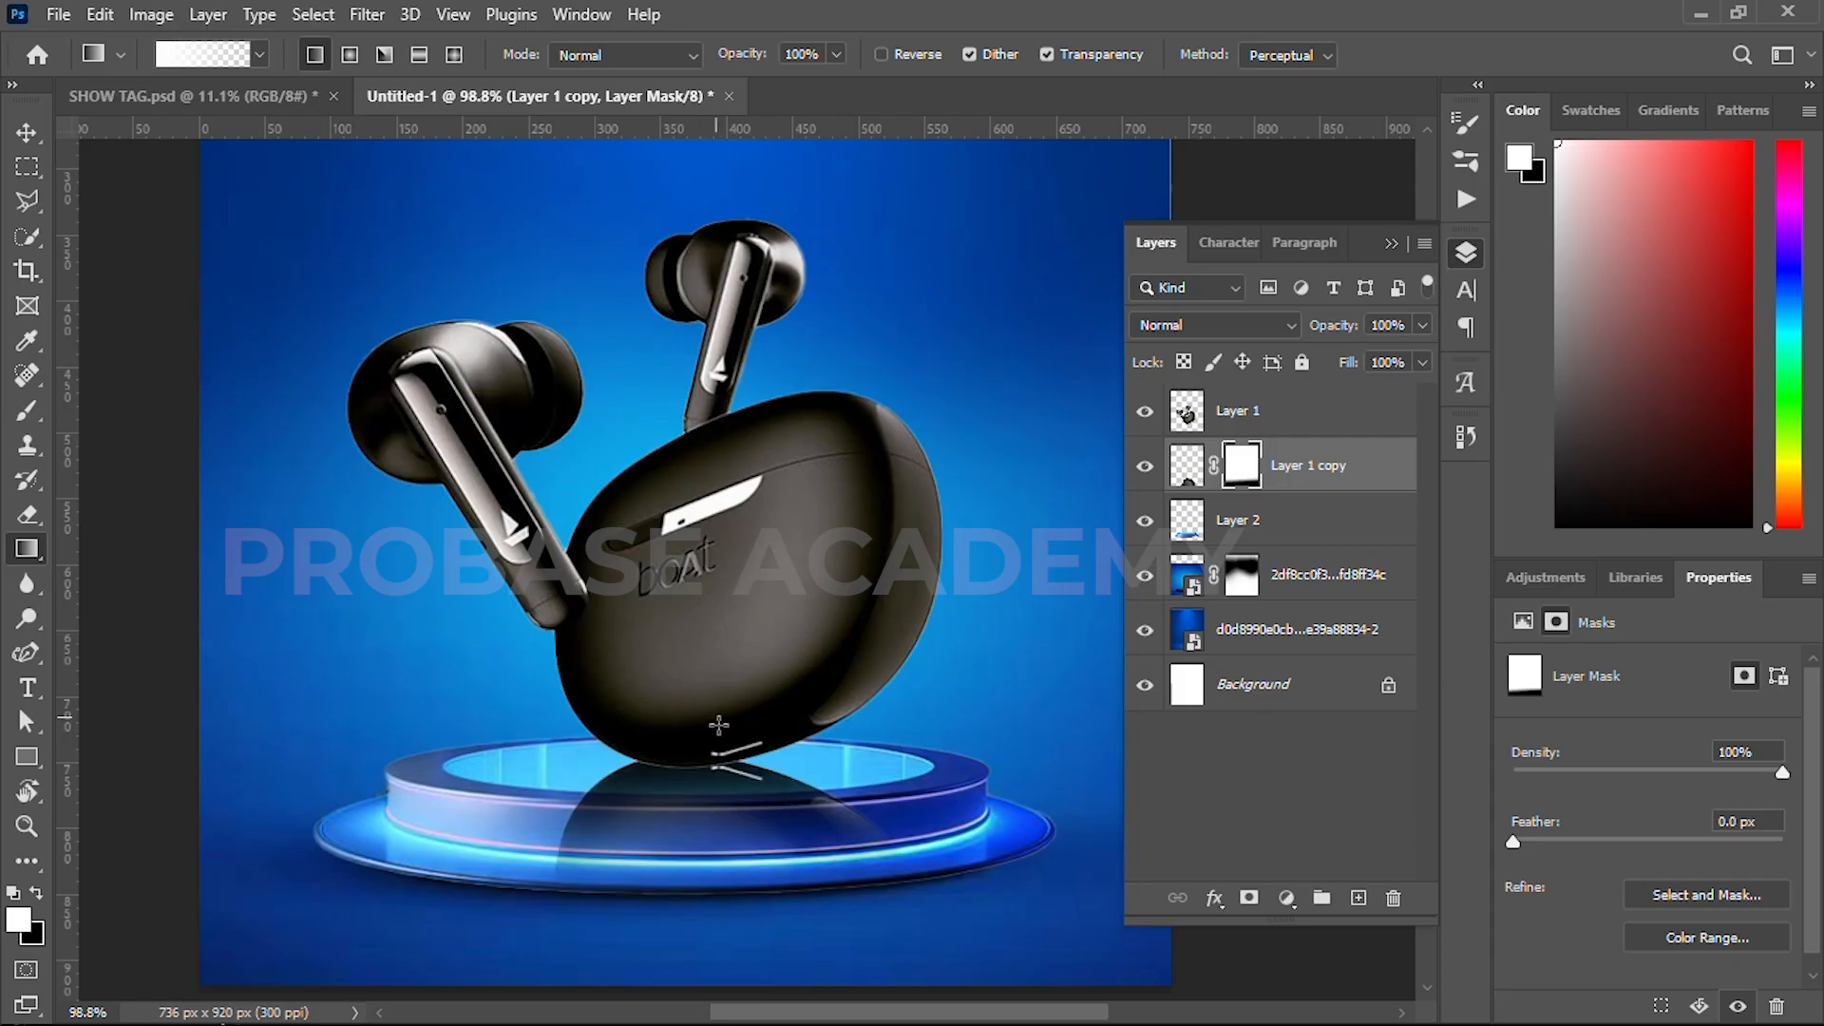
{"action": "scroll", "coordinate": [725, 849], "scroll_direction": "up", "scroll_amount": 3}
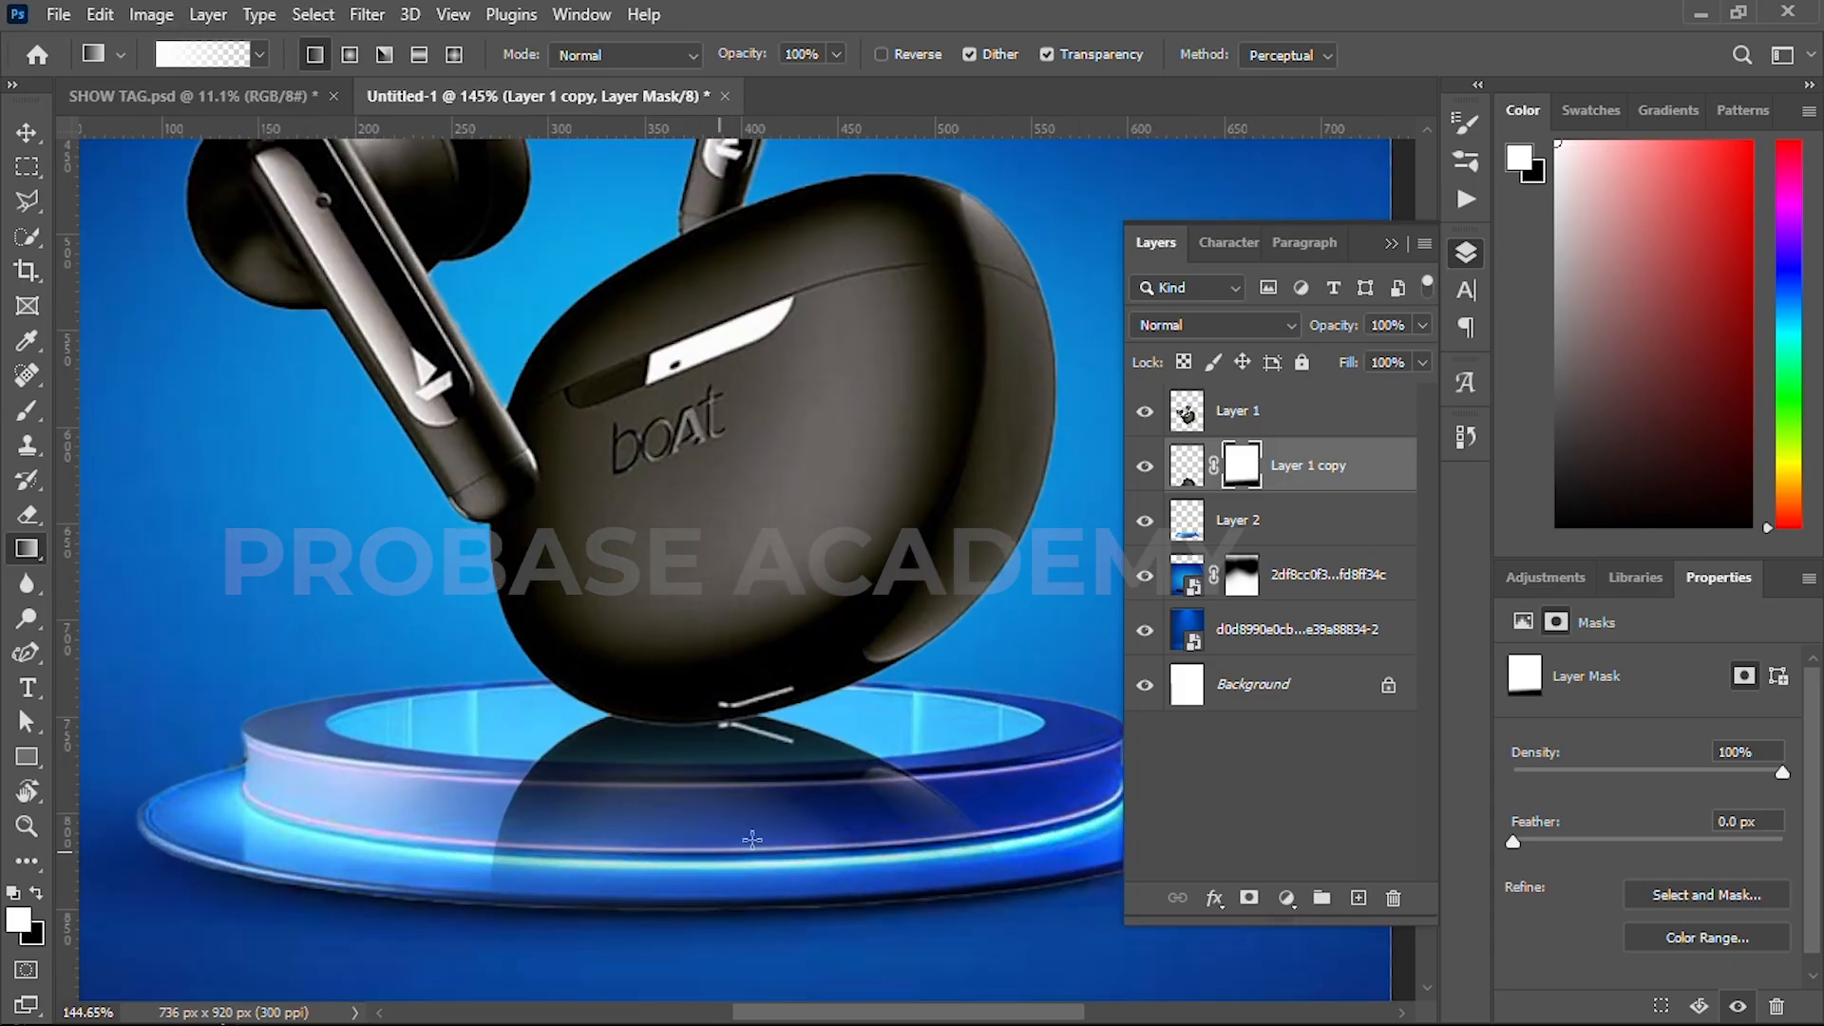
{"action": "left_click", "coordinate": [27, 513]}
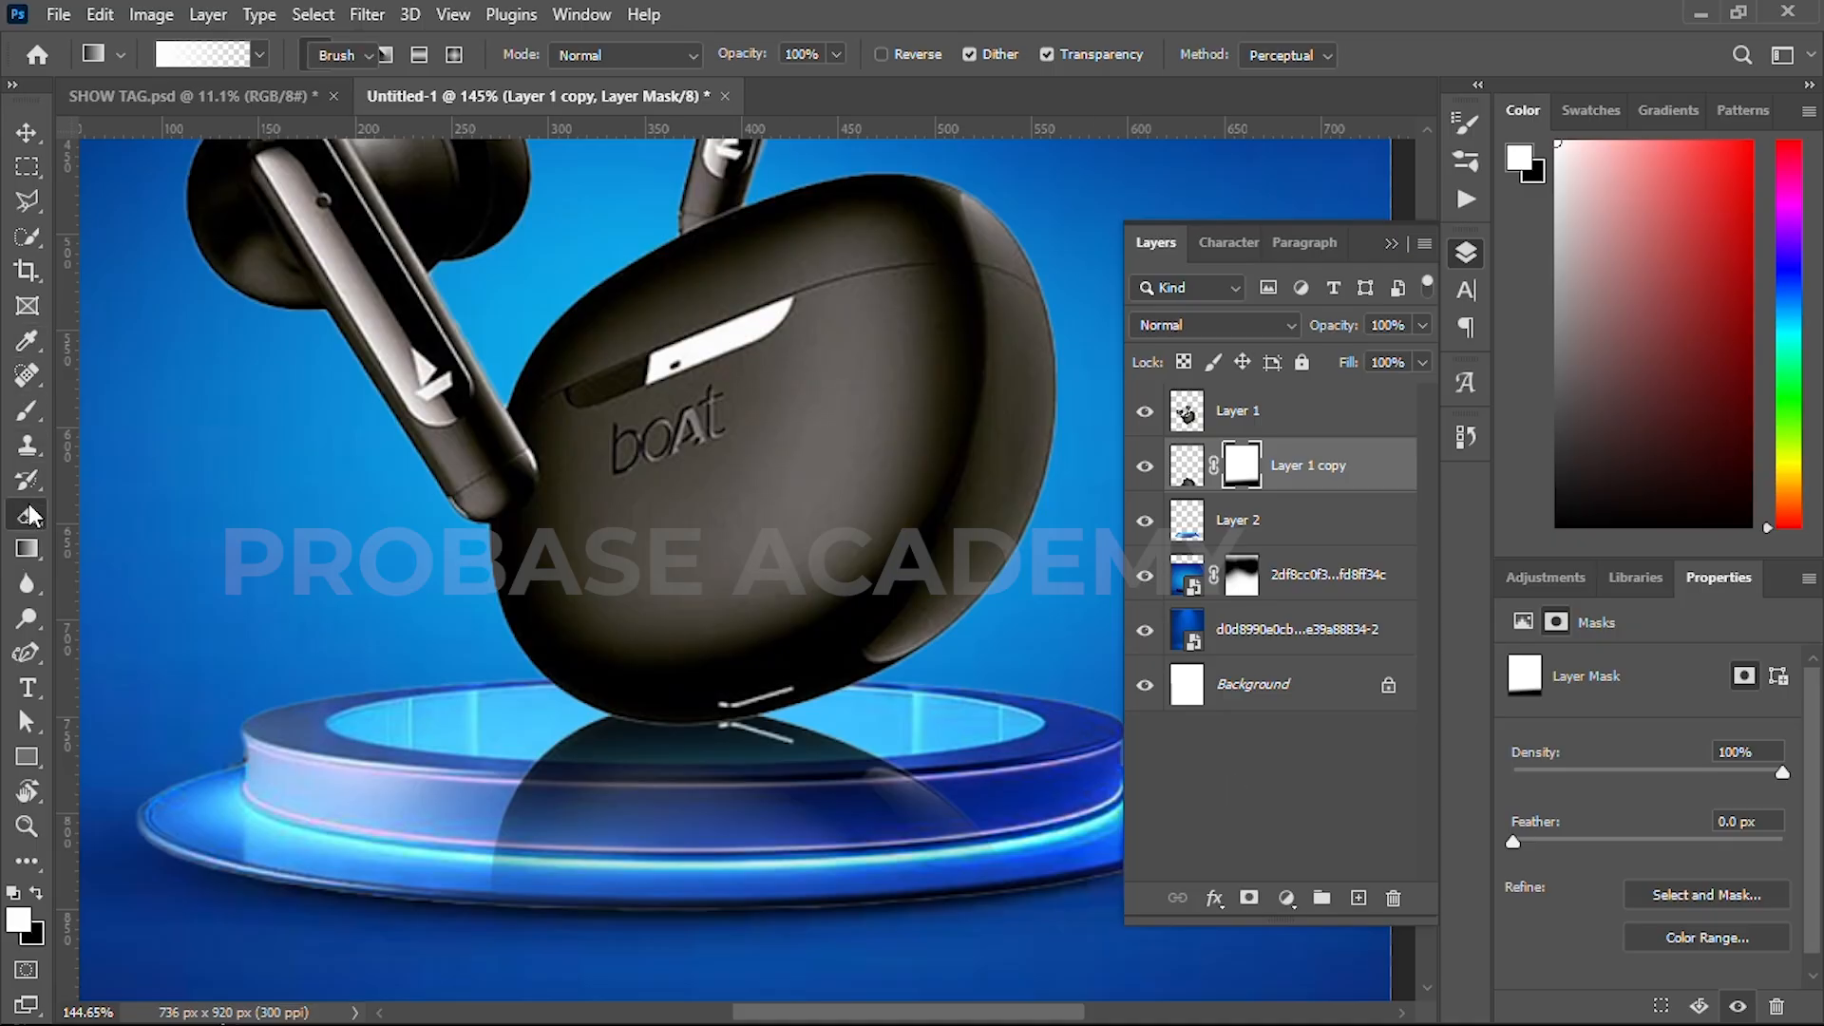
{"action": "mouse_move", "coordinate": [493, 812]}
{"action": "left_mouse_down"}
{"action": "mouse_move", "coordinate": [599, 847]}
{"action": "mouse_move", "coordinate": [494, 855]}
{"action": "mouse_move", "coordinate": [609, 867]}
{"action": "mouse_move", "coordinate": [960, 835]}
{"action": "left_mouse_up"}
{"action": "key", "text": "bracketright"}
{"action": "key", "text": "bracketright"}
{"action": "key", "text": "bracketleft"}
{"action": "mouse_move", "coordinate": [561, 823]}
{"action": "left_mouse_down"}
{"action": "mouse_move", "coordinate": [533, 814]}
{"action": "mouse_move", "coordinate": [609, 823]}
{"action": "left_mouse_up"}
{"action": "key", "text": "bracketright"}
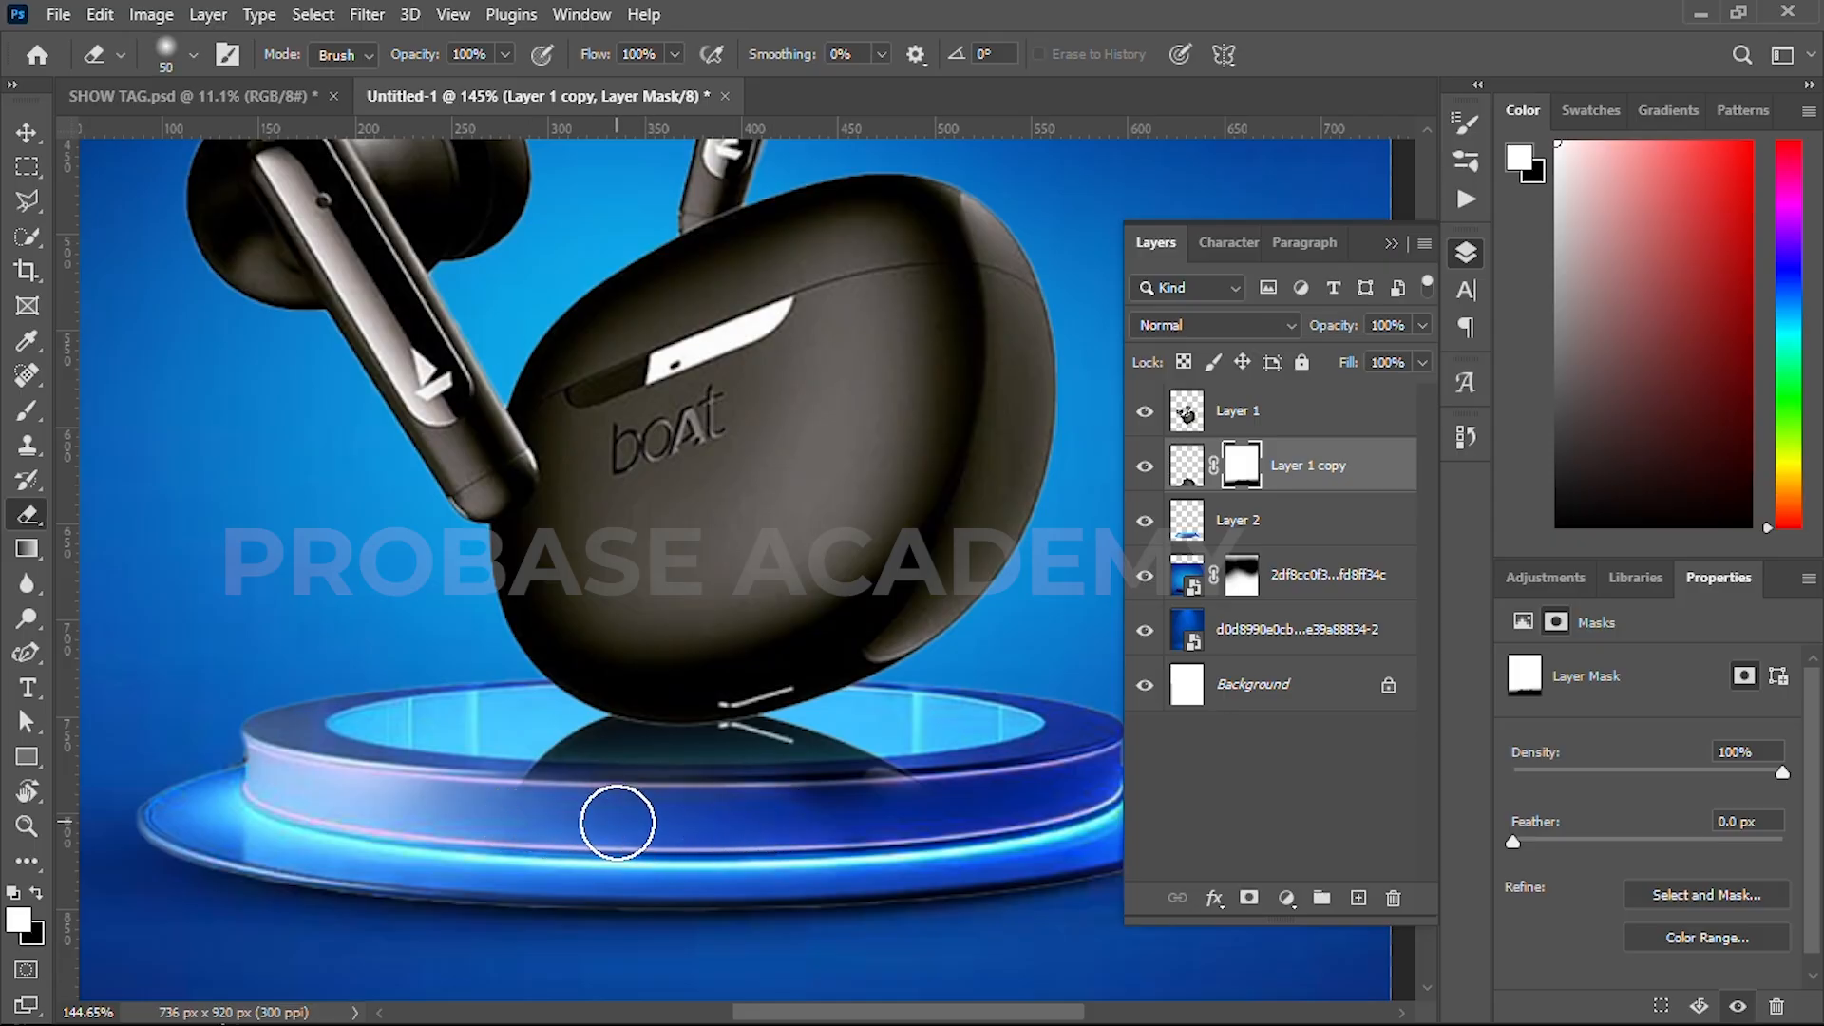
{"action": "mouse_move", "coordinate": [804, 835]}
{"action": "left_mouse_down"}
{"action": "mouse_move", "coordinate": [925, 823]}
{"action": "mouse_move", "coordinate": [723, 827]}
{"action": "left_mouse_up"}
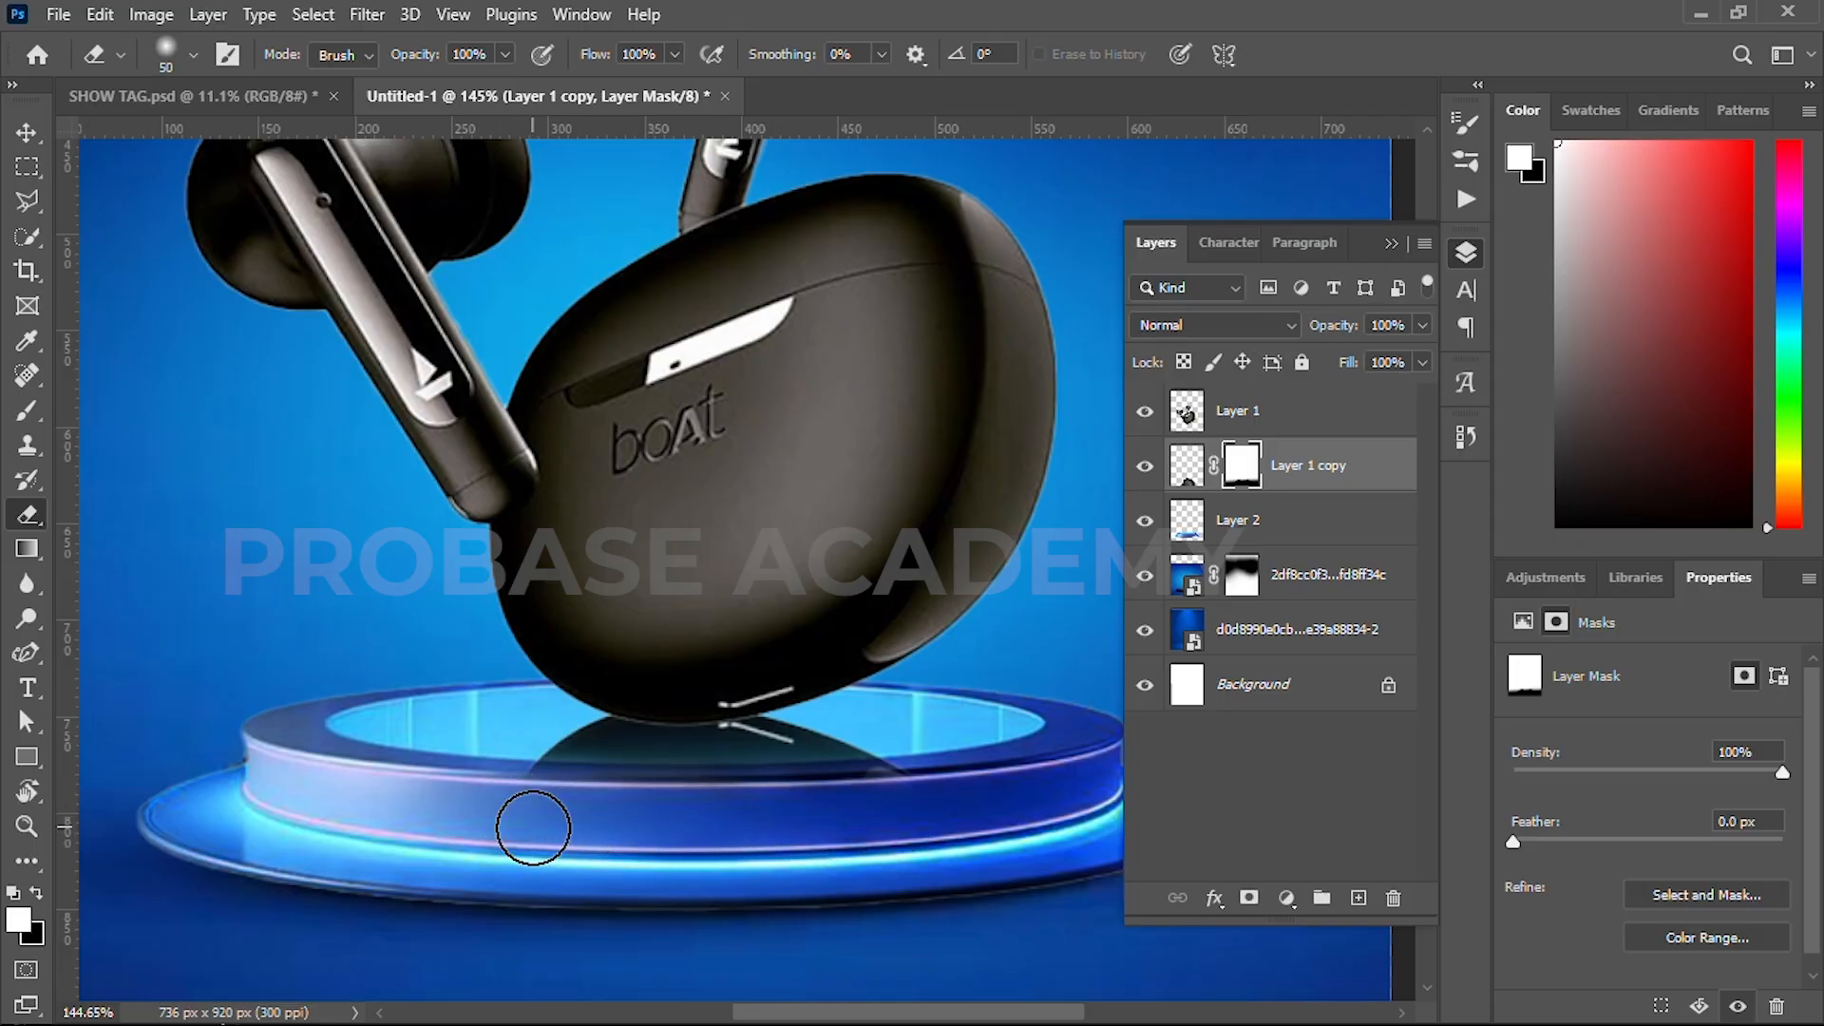
- Reduce the opacity of the earbuds' reflection layer to 85%
{"action": "scroll", "coordinate": [537, 829], "scroll_direction": "down", "scroll_amount": 5}
{"action": "scroll", "coordinate": [564, 845], "scroll_direction": "down", "scroll_amount": 3}
{"action": "key", "text": "v"}
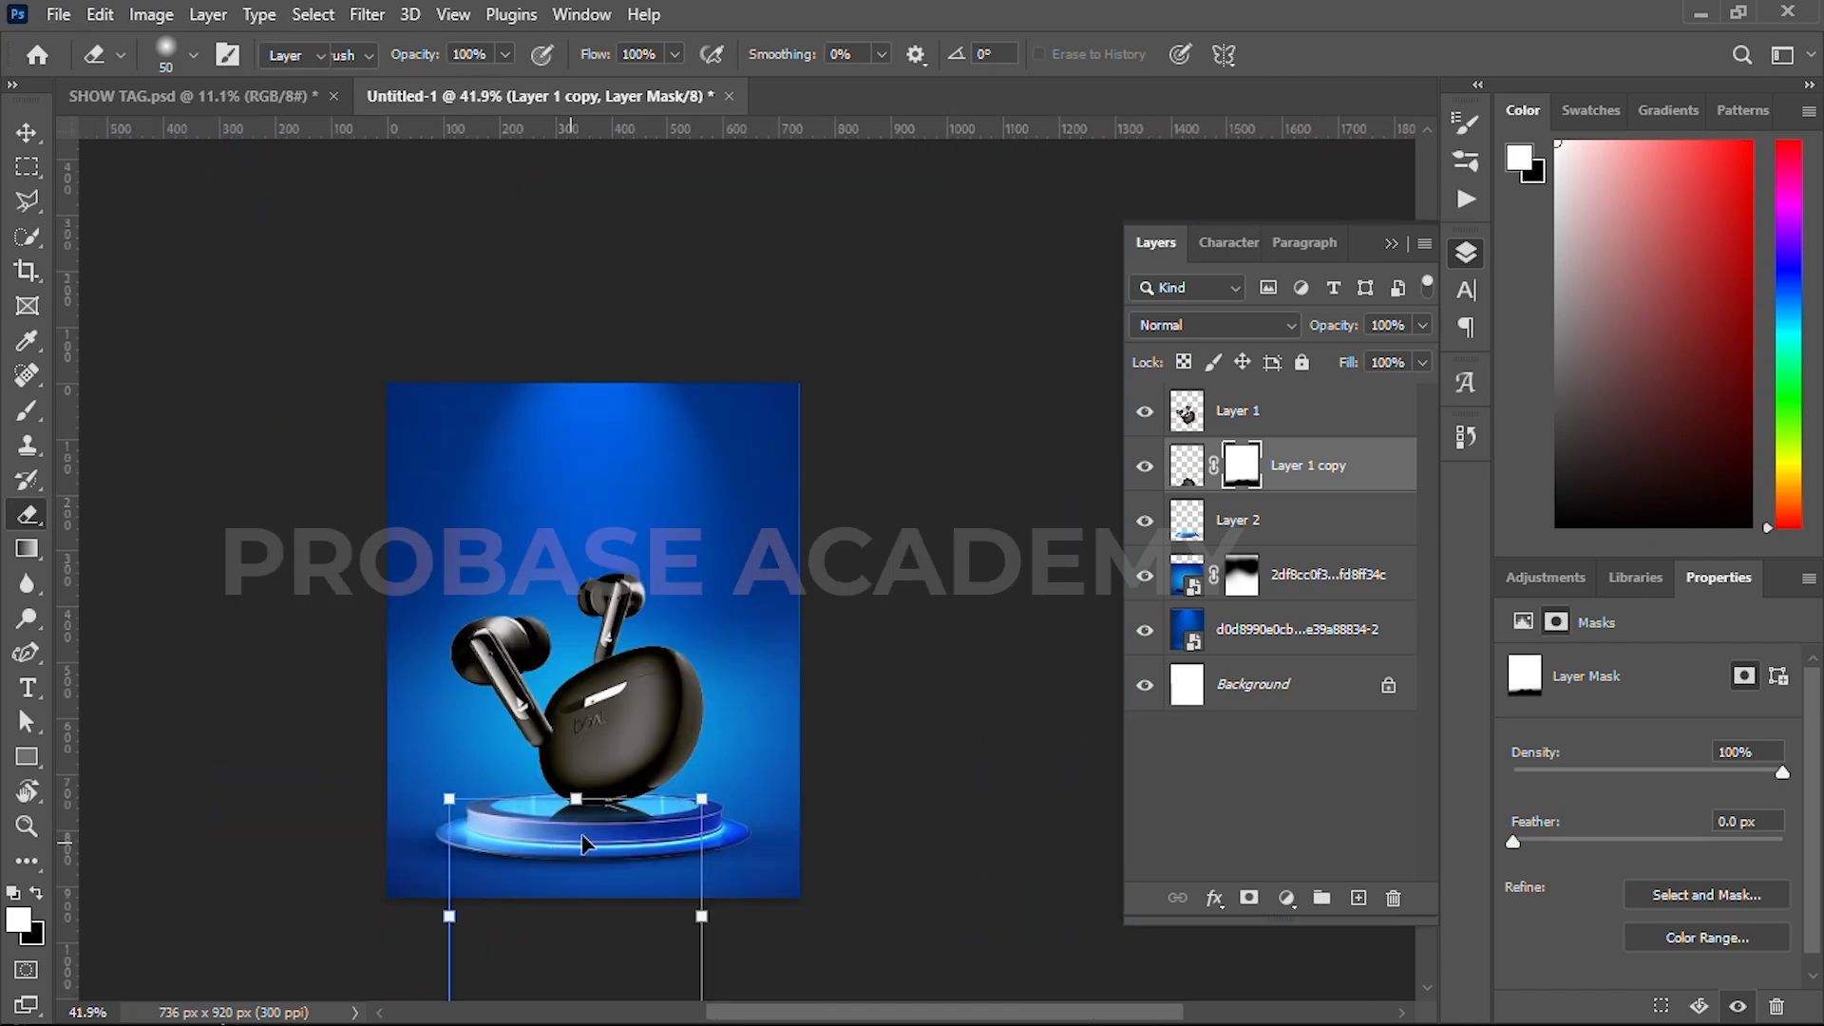
{"action": "left_click", "coordinate": [1187, 464]}
{"action": "left_click_drag", "start_coordinate": [1327, 329], "coordinate": [1323, 335]}
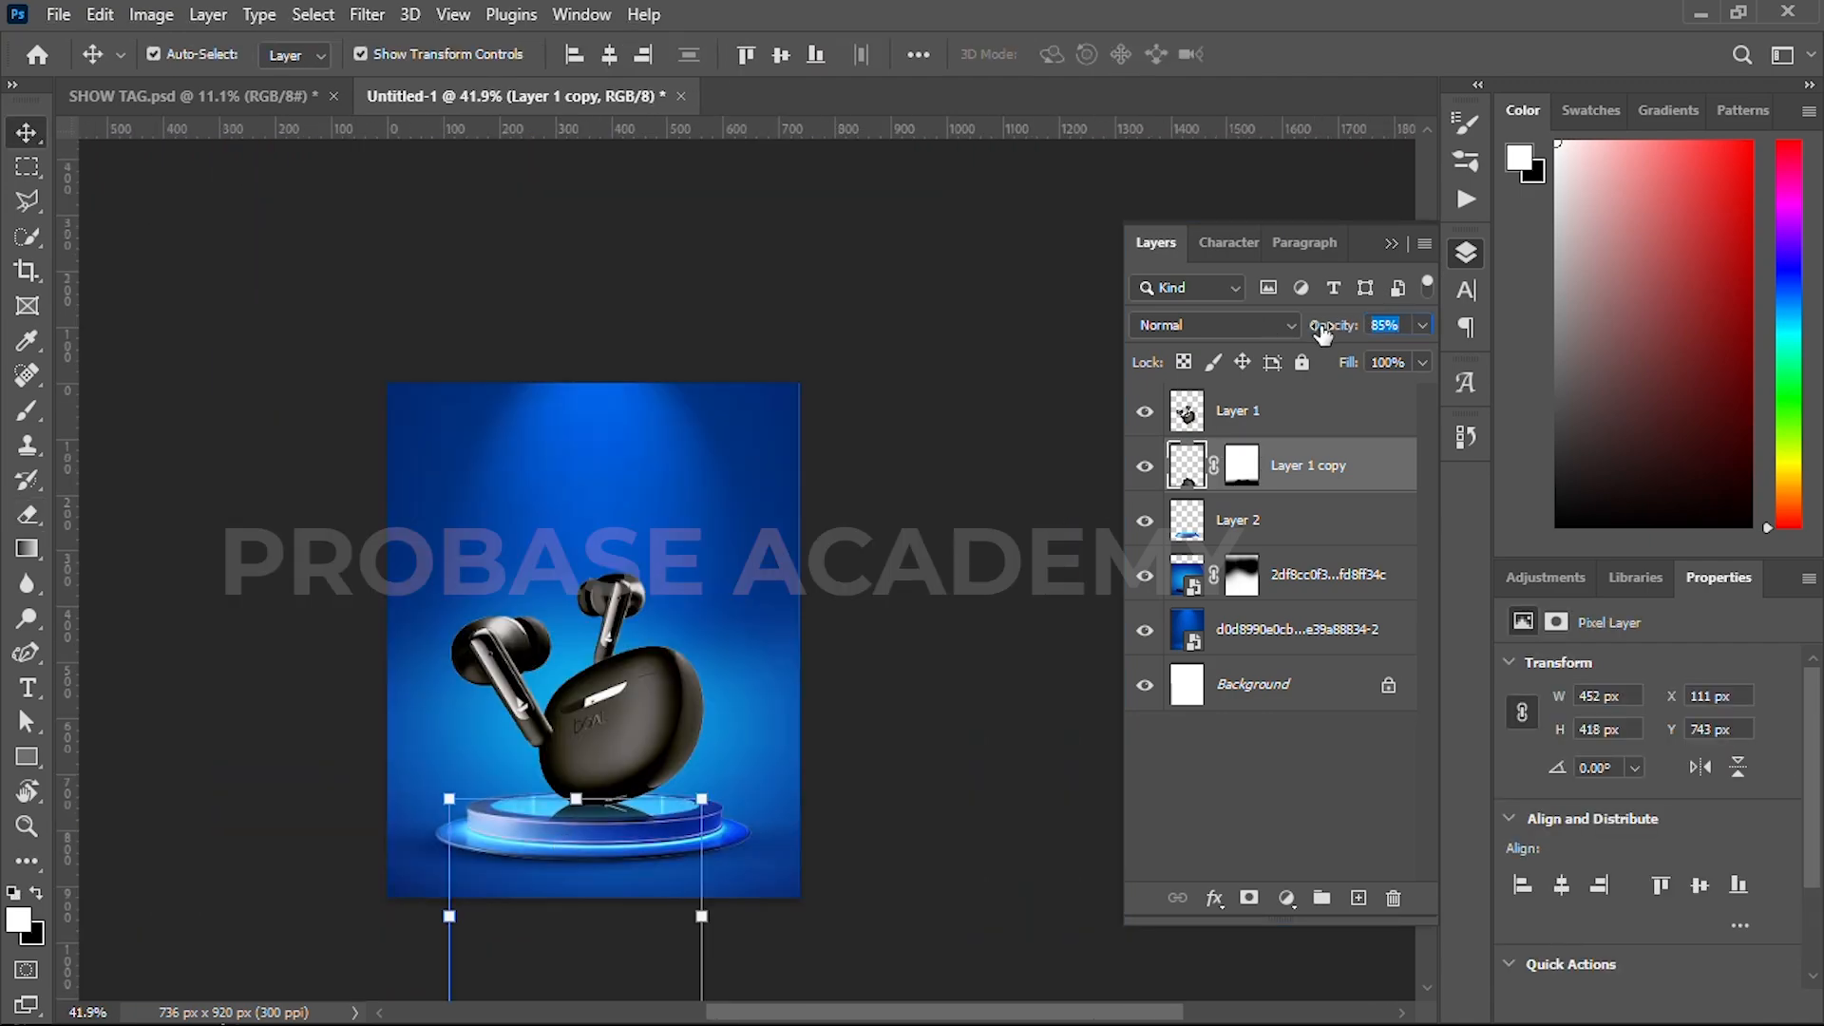
{"action": "left_click", "coordinate": [1235, 325]}
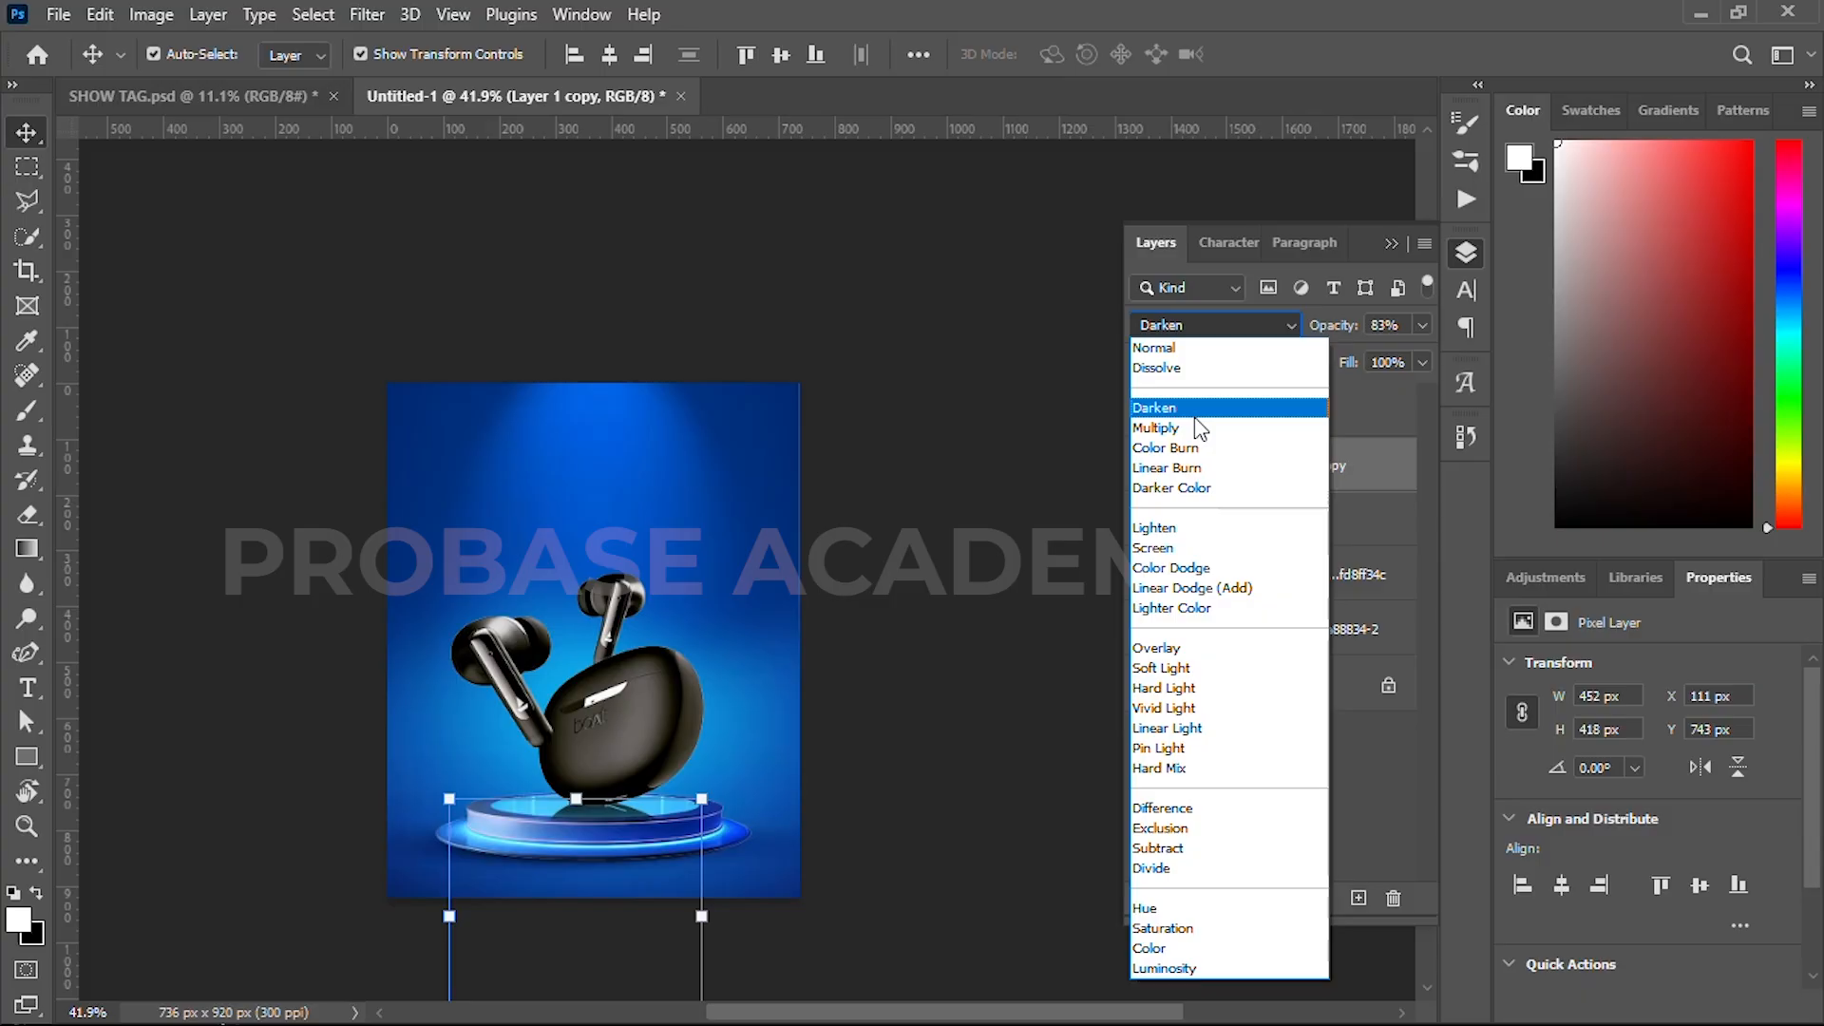
{"action": "key", "text": "Escape"}
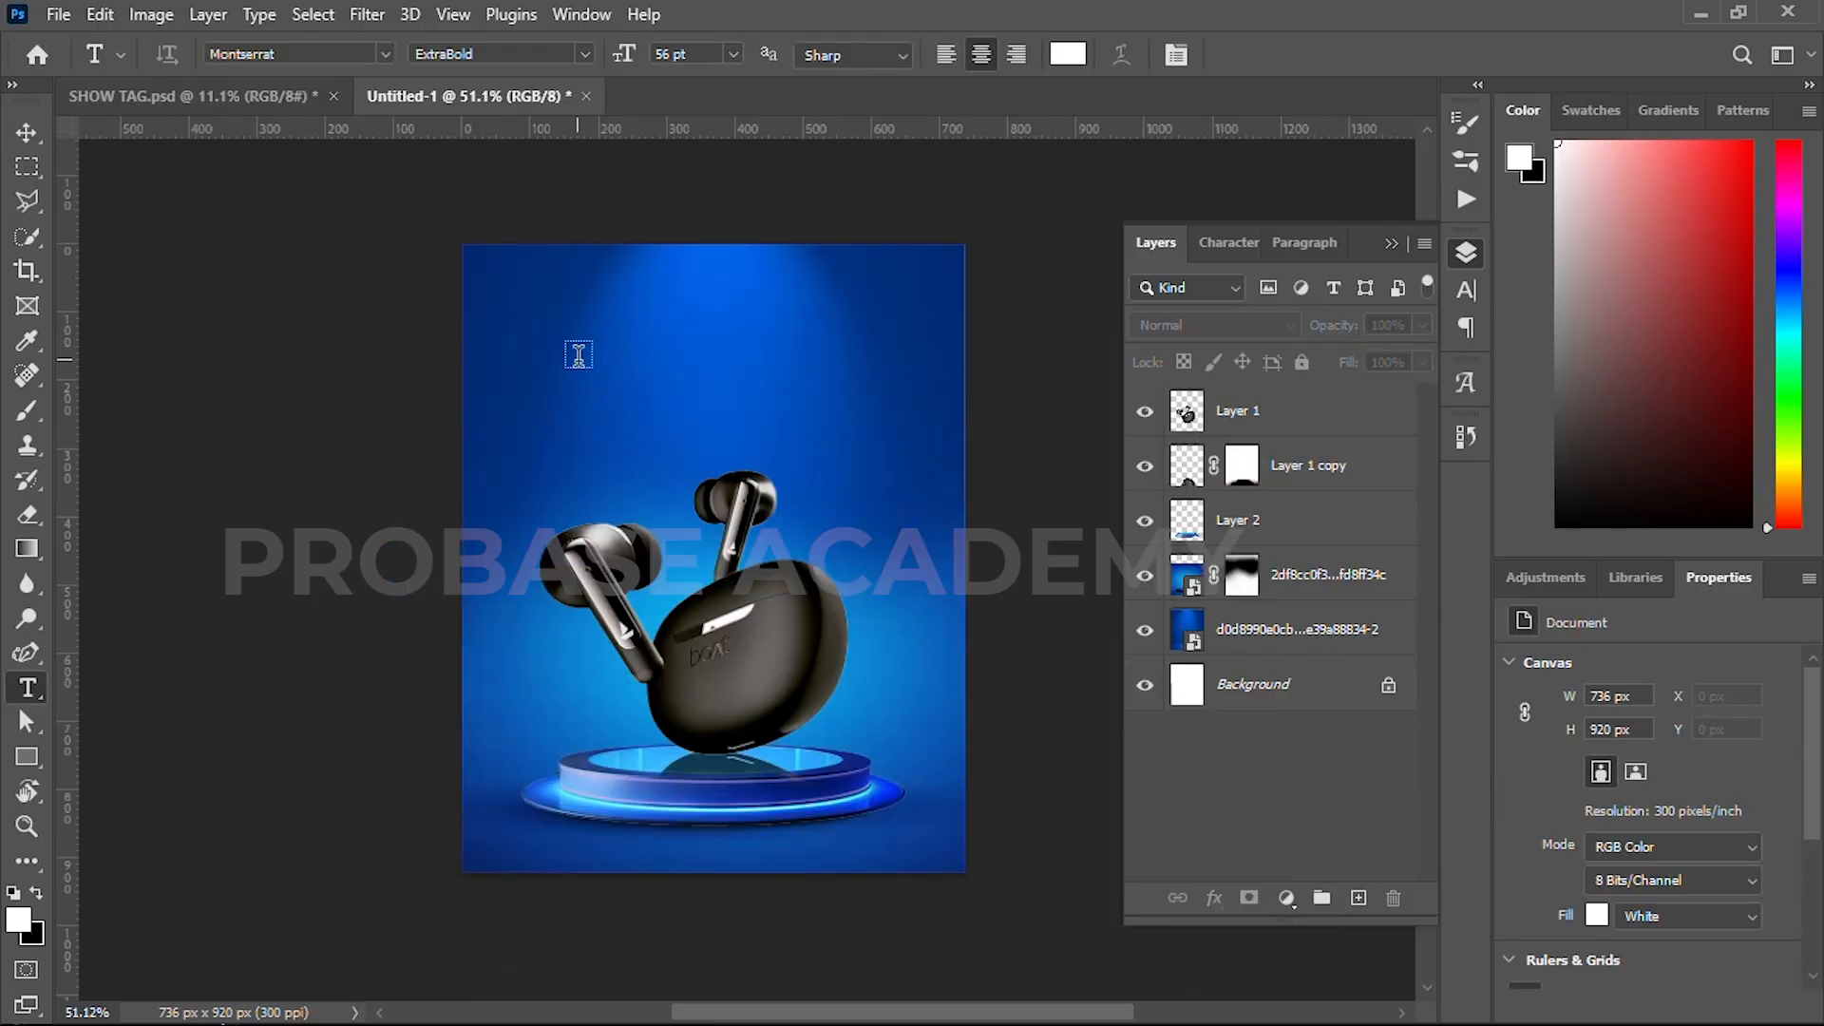
- Add the title text "boAt" with All Caps turned off and position it within the canvas above the earbuds
{"action": "left_click", "coordinate": [579, 354]}
{"action": "type", "text": "BOAT"}
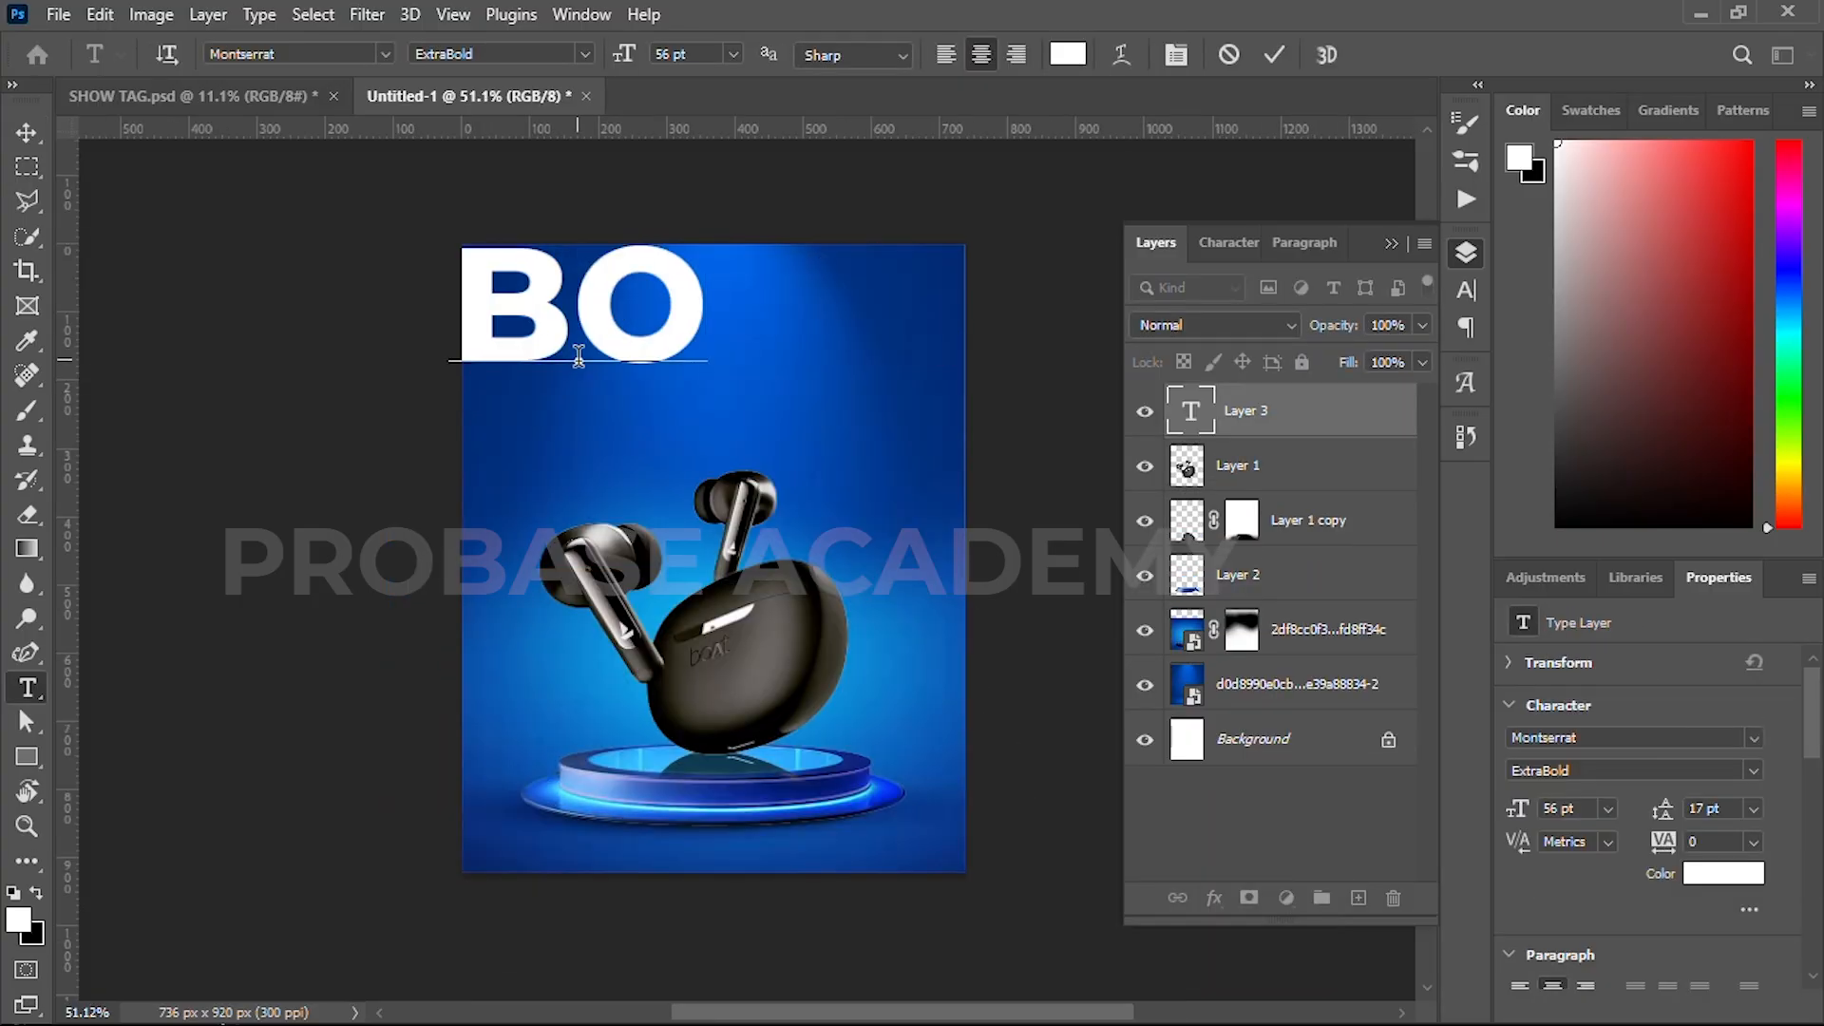
{"action": "key", "text": "ctrl+a"}
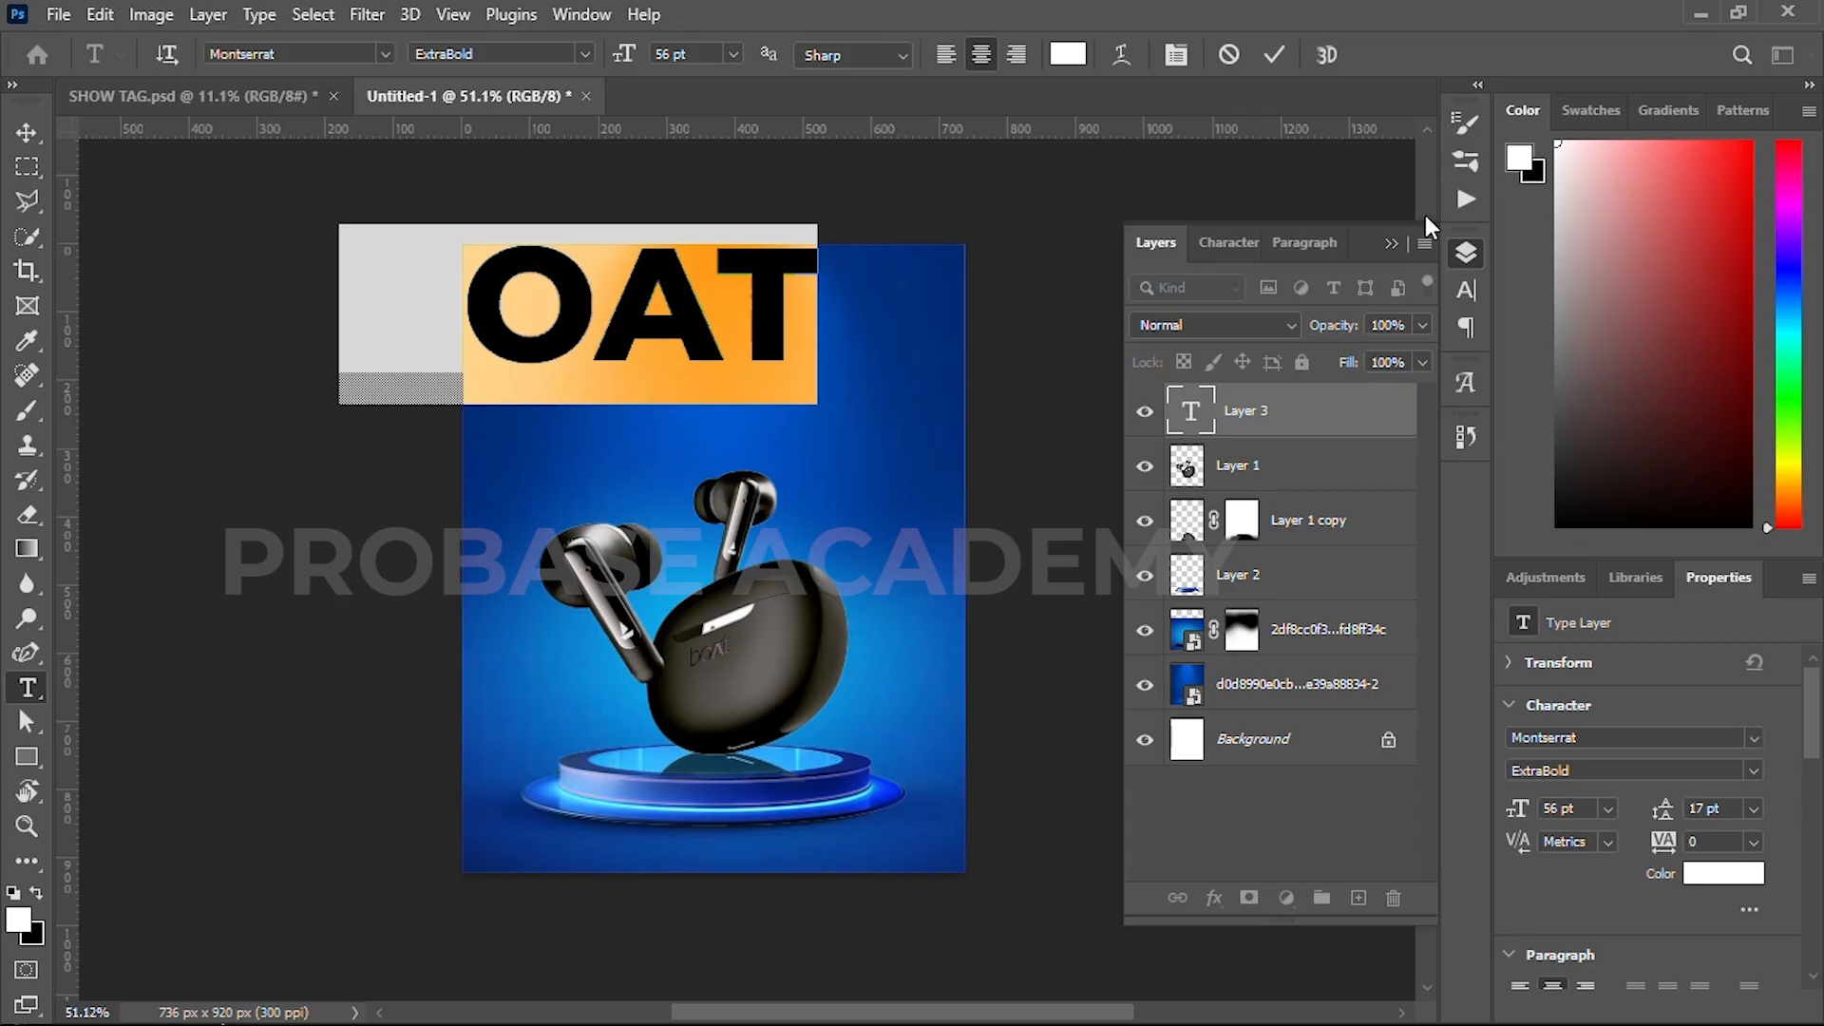
{"action": "left_click", "coordinate": [1465, 289]}
{"action": "left_click", "coordinate": [1250, 441]}
{"action": "left_click_drag", "start_coordinate": [811, 476], "coordinate": [921, 549]}
- Set the letters "bo" and "t" of the title to Montserrat Regular so only the "A" stays ExtraBold
{"action": "left_click_drag", "start_coordinate": [489, 380], "coordinate": [665, 382]}
{"action": "left_click", "coordinate": [1387, 294]}
{"action": "left_click", "coordinate": [1389, 444]}
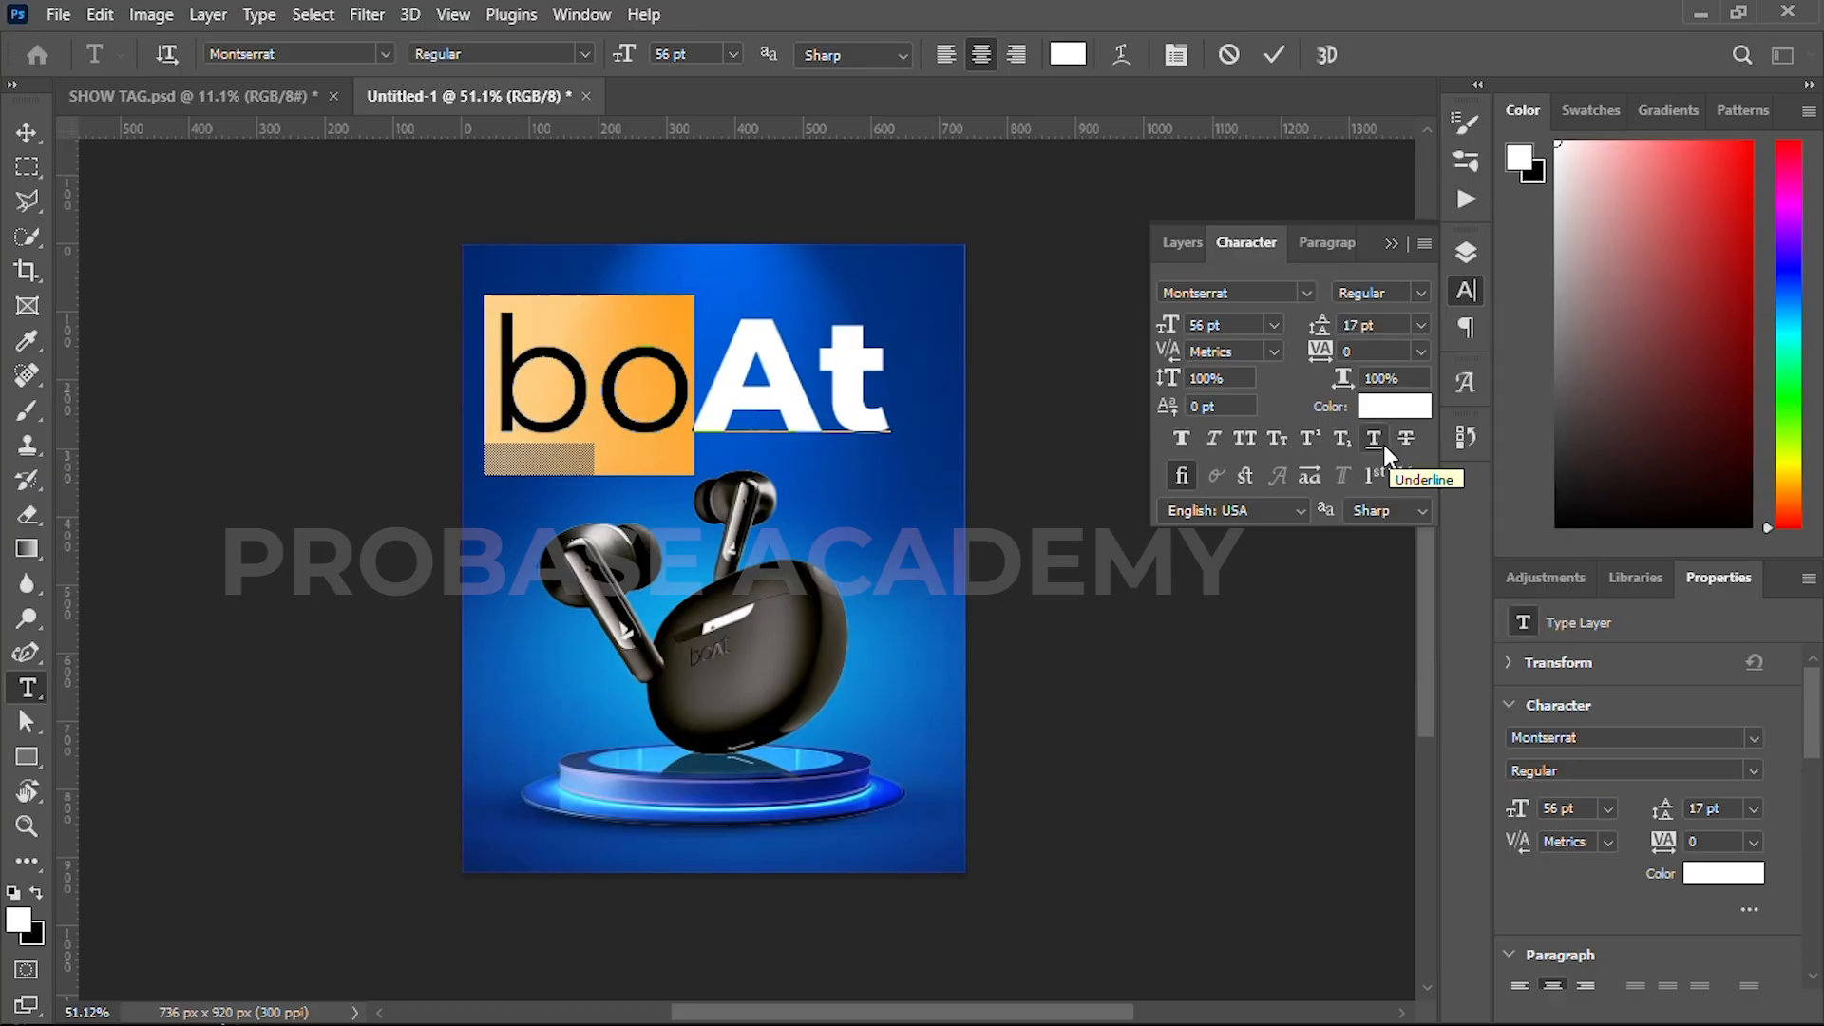
{"action": "key", "text": "End"}
{"action": "key", "text": "shift+Left"}
{"action": "left_click", "coordinate": [1389, 296]}
{"action": "left_click", "coordinate": [1392, 443]}
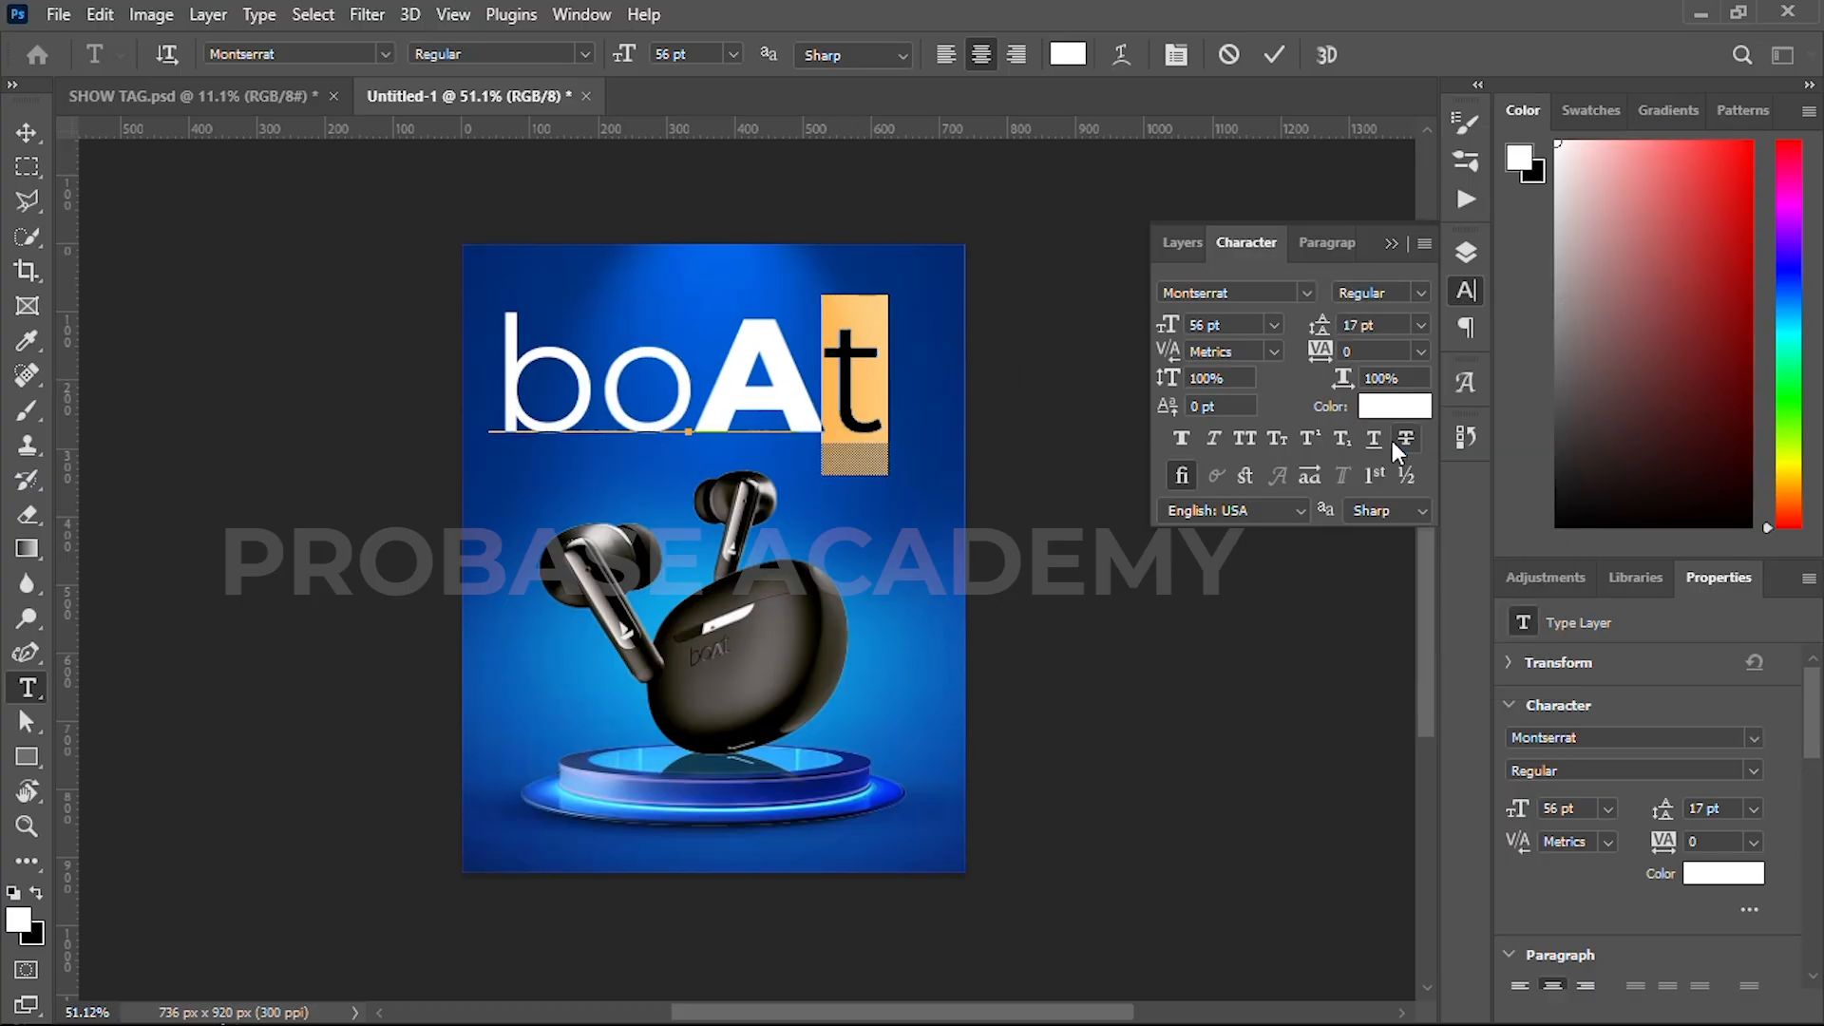
- Resize the whole boAt title to 33 pt and place it centrally just above the earbuds
{"action": "key", "text": "ctrl+a"}
{"action": "left_click_drag", "start_coordinate": [1173, 337], "coordinate": [1140, 344]}
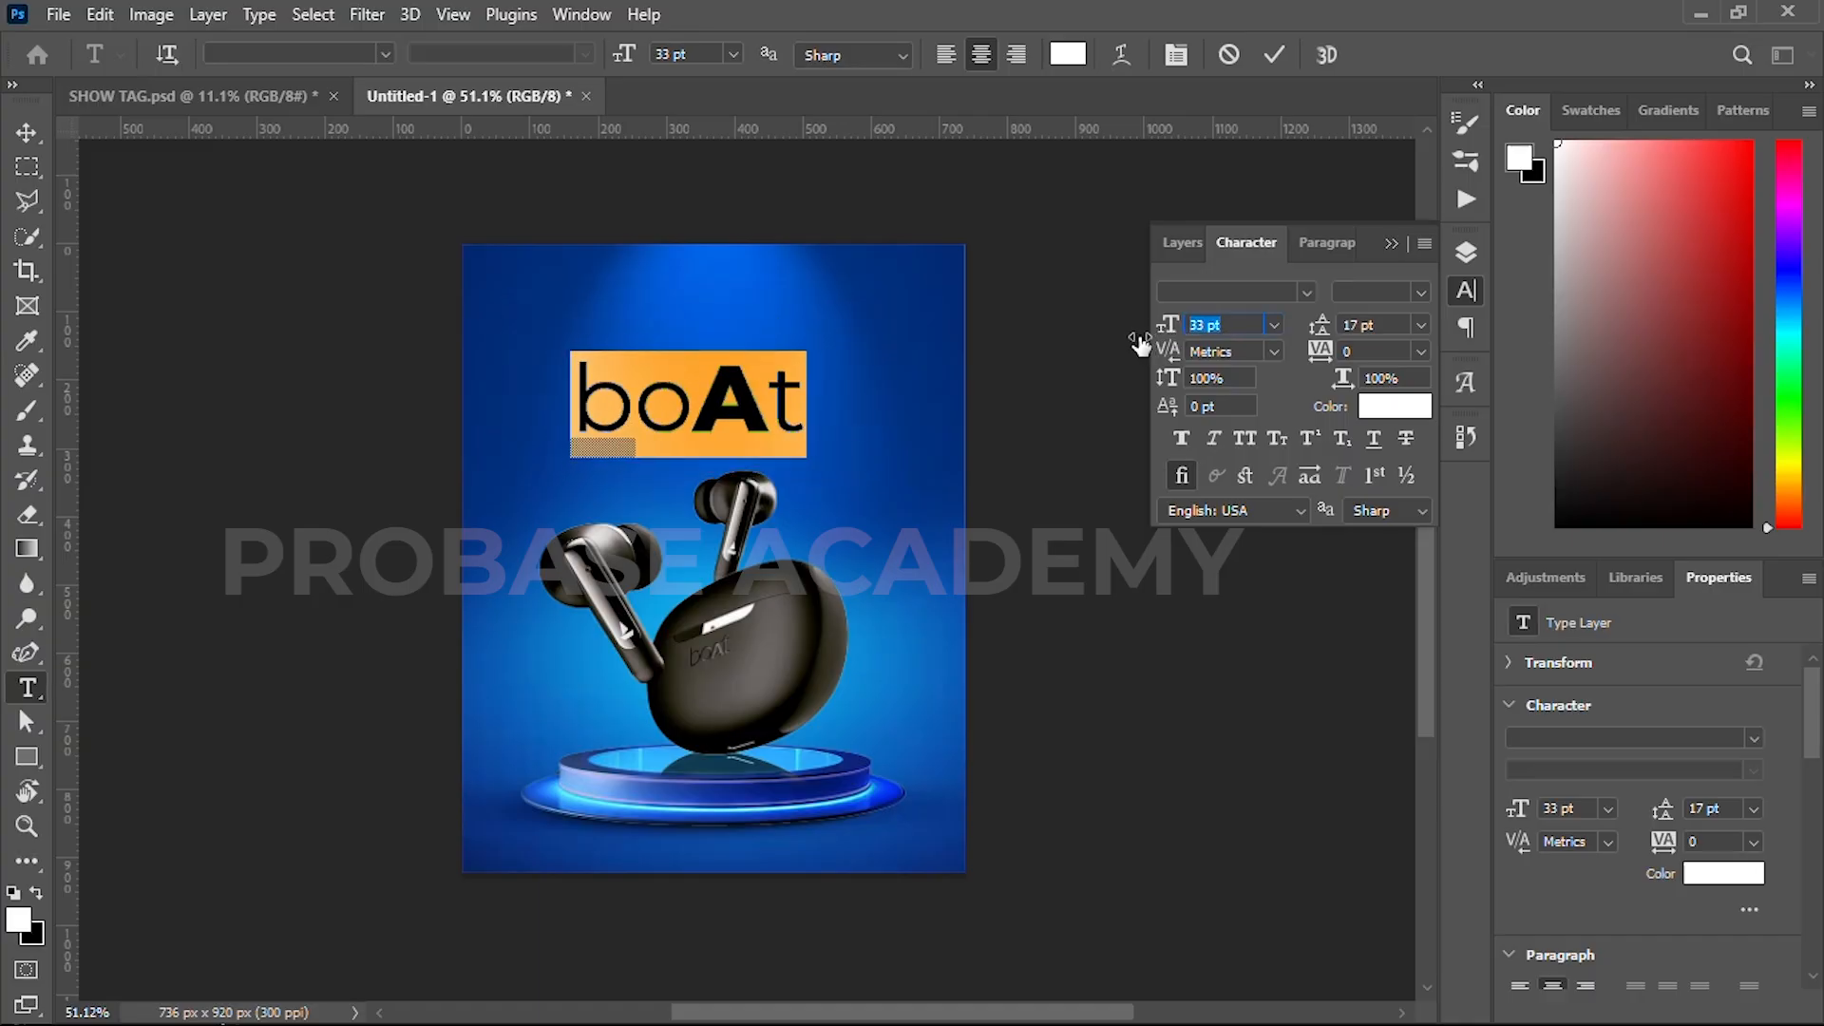
{"action": "left_click", "coordinate": [1273, 54]}
{"action": "key", "text": "v"}
{"action": "left_click_drag", "start_coordinate": [741, 414], "coordinate": [755, 440]}
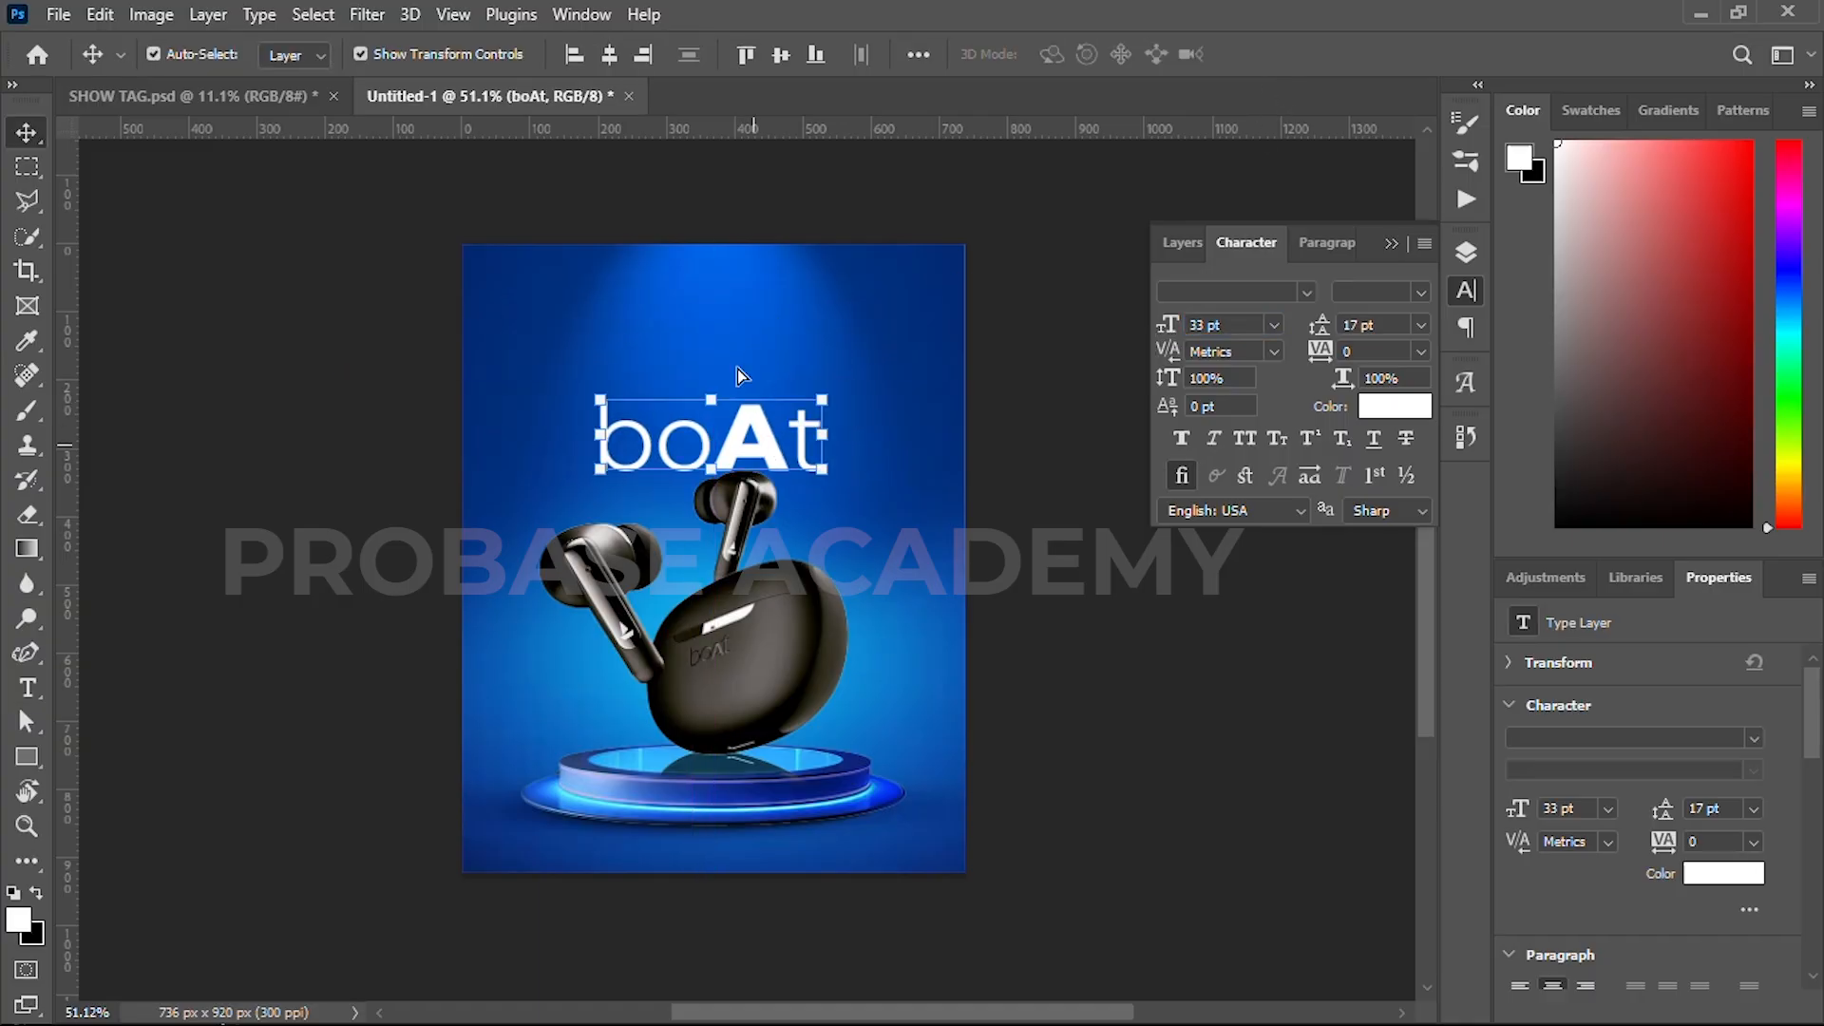
- Add a Pillow Emboss bevel to the boAt text with depth 200%, size 25 px and angle 130°
{"action": "left_click", "coordinate": [1463, 258]}
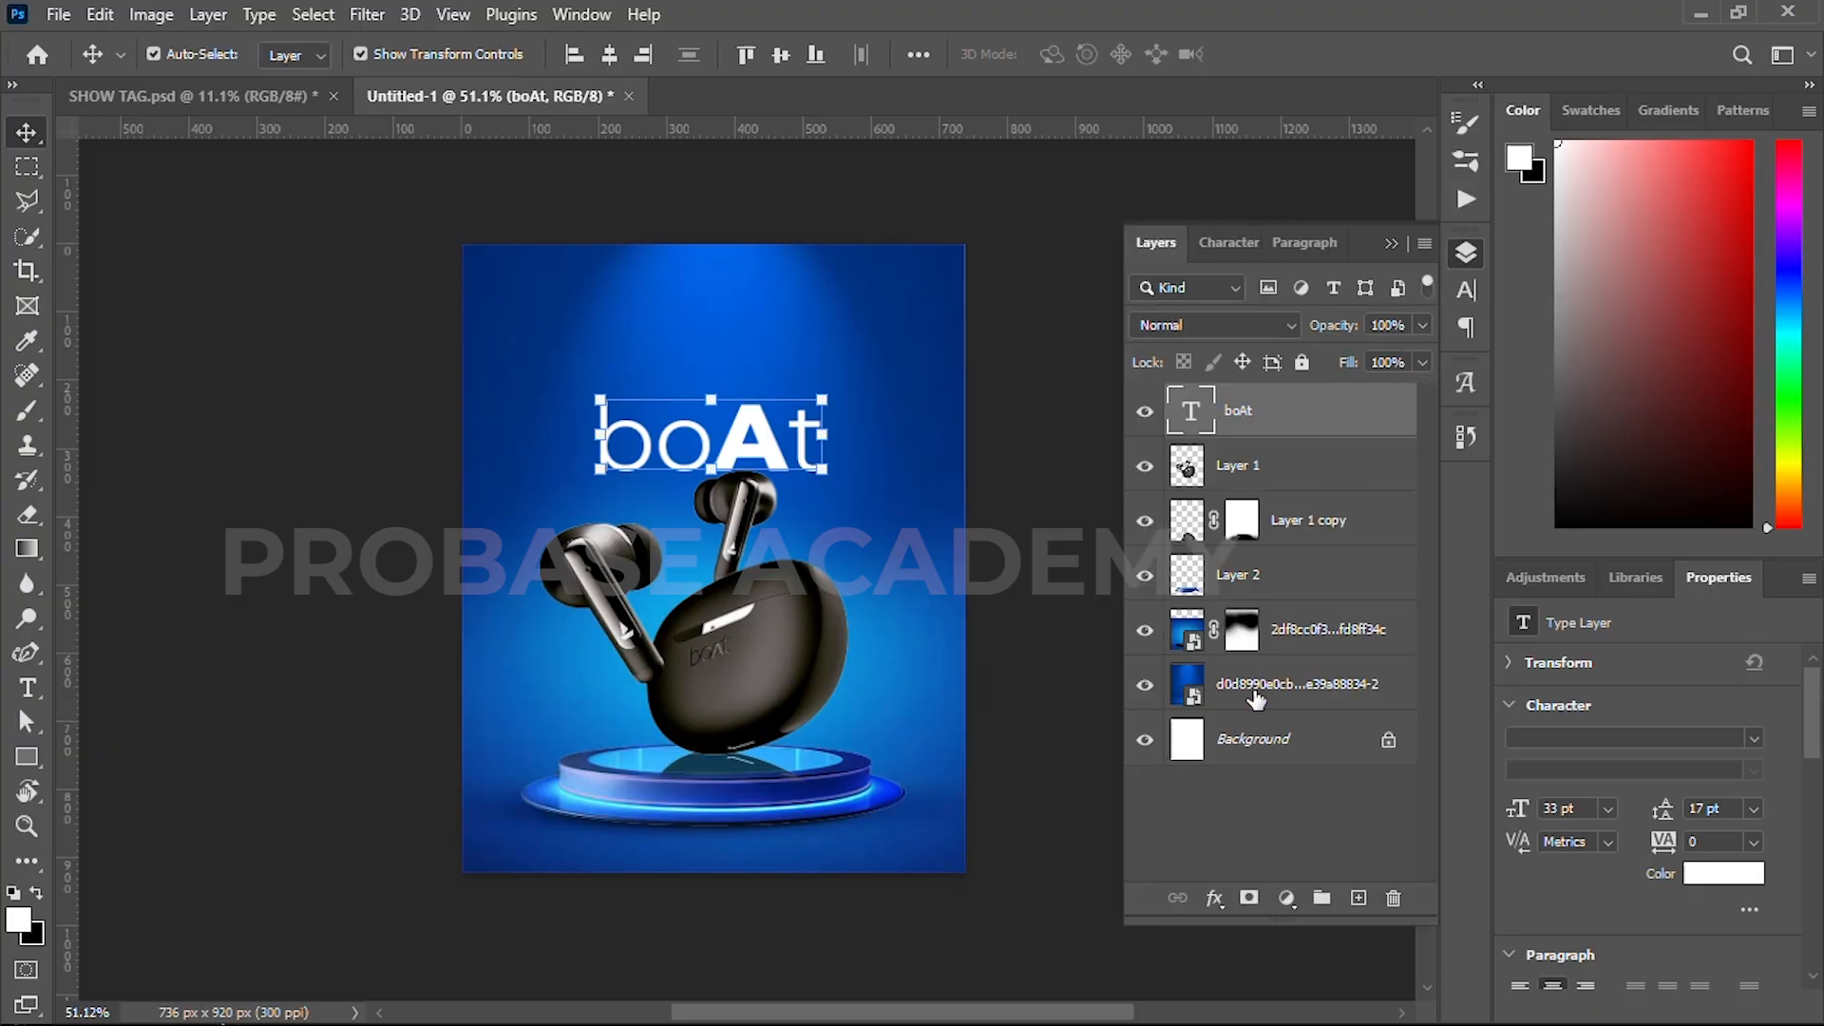
{"action": "left_click", "coordinate": [1218, 898]}
{"action": "left_click", "coordinate": [1269, 633]}
{"action": "left_click", "coordinate": [1150, 384]}
{"action": "left_click", "coordinate": [1517, 362]}
{"action": "left_click", "coordinate": [1505, 449]}
{"action": "type", "text": "200"}
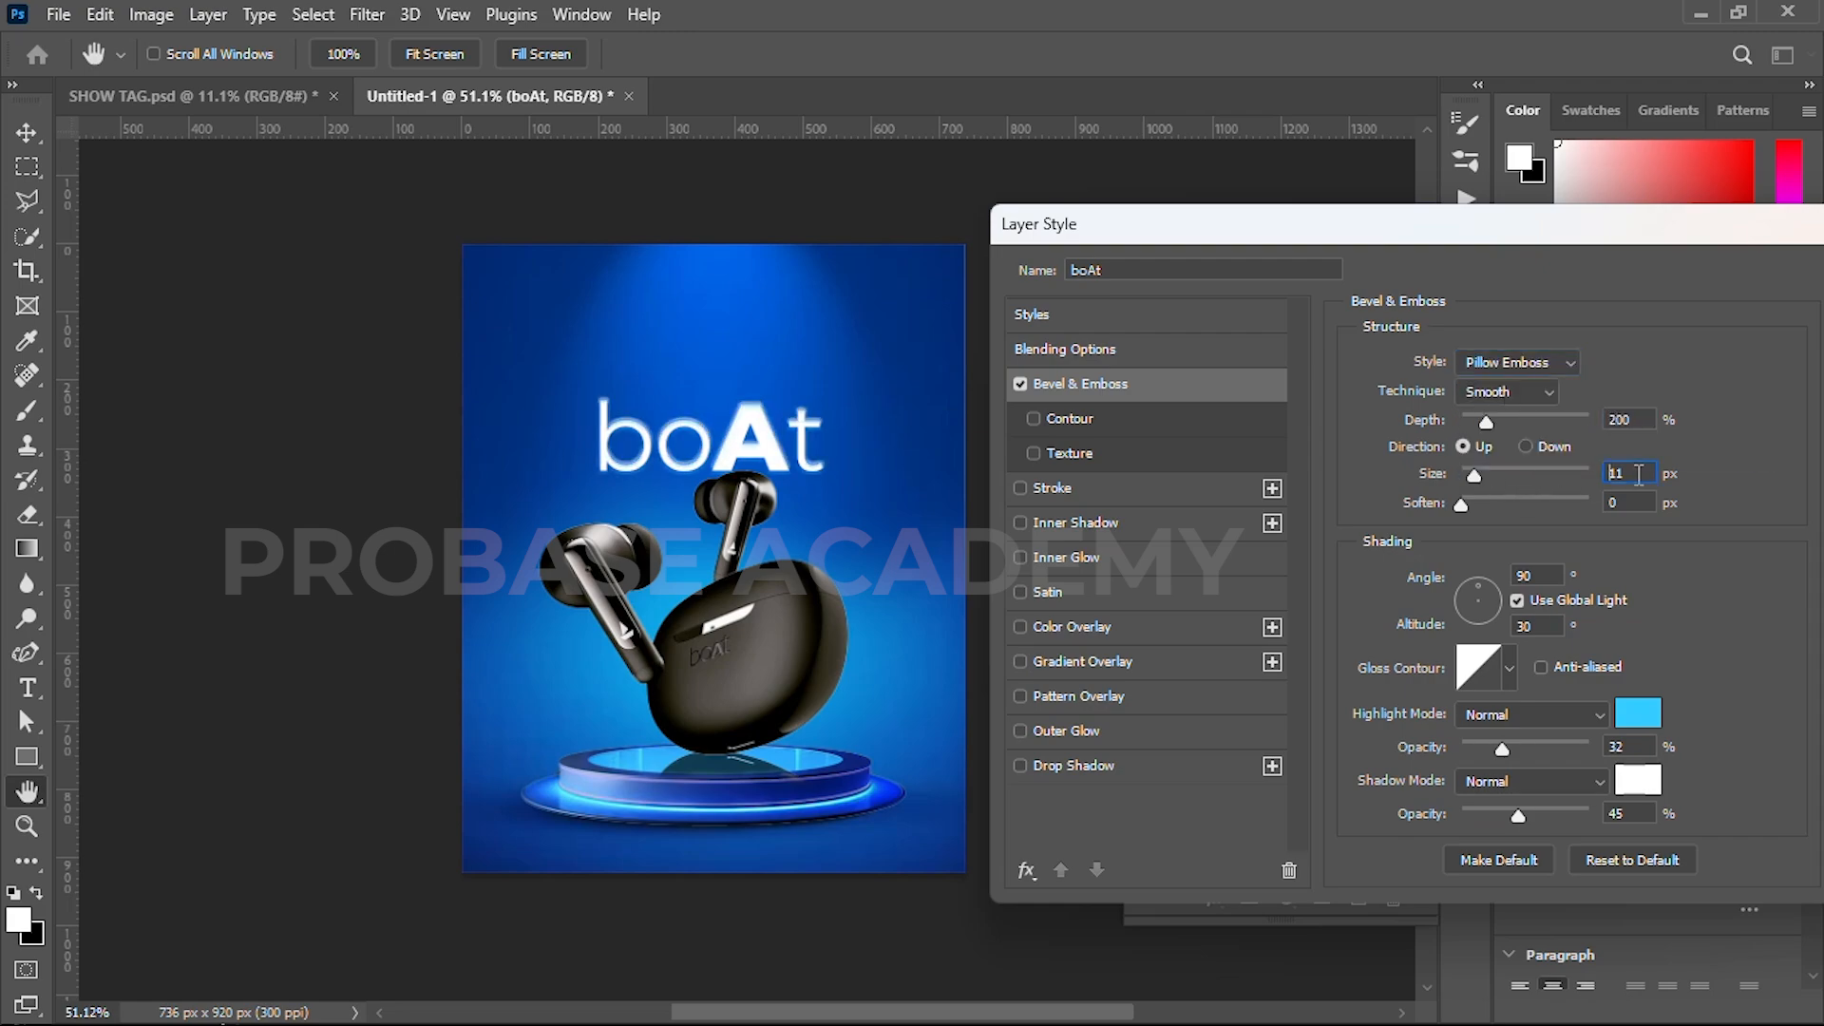
{"action": "type", "text": "25130"}
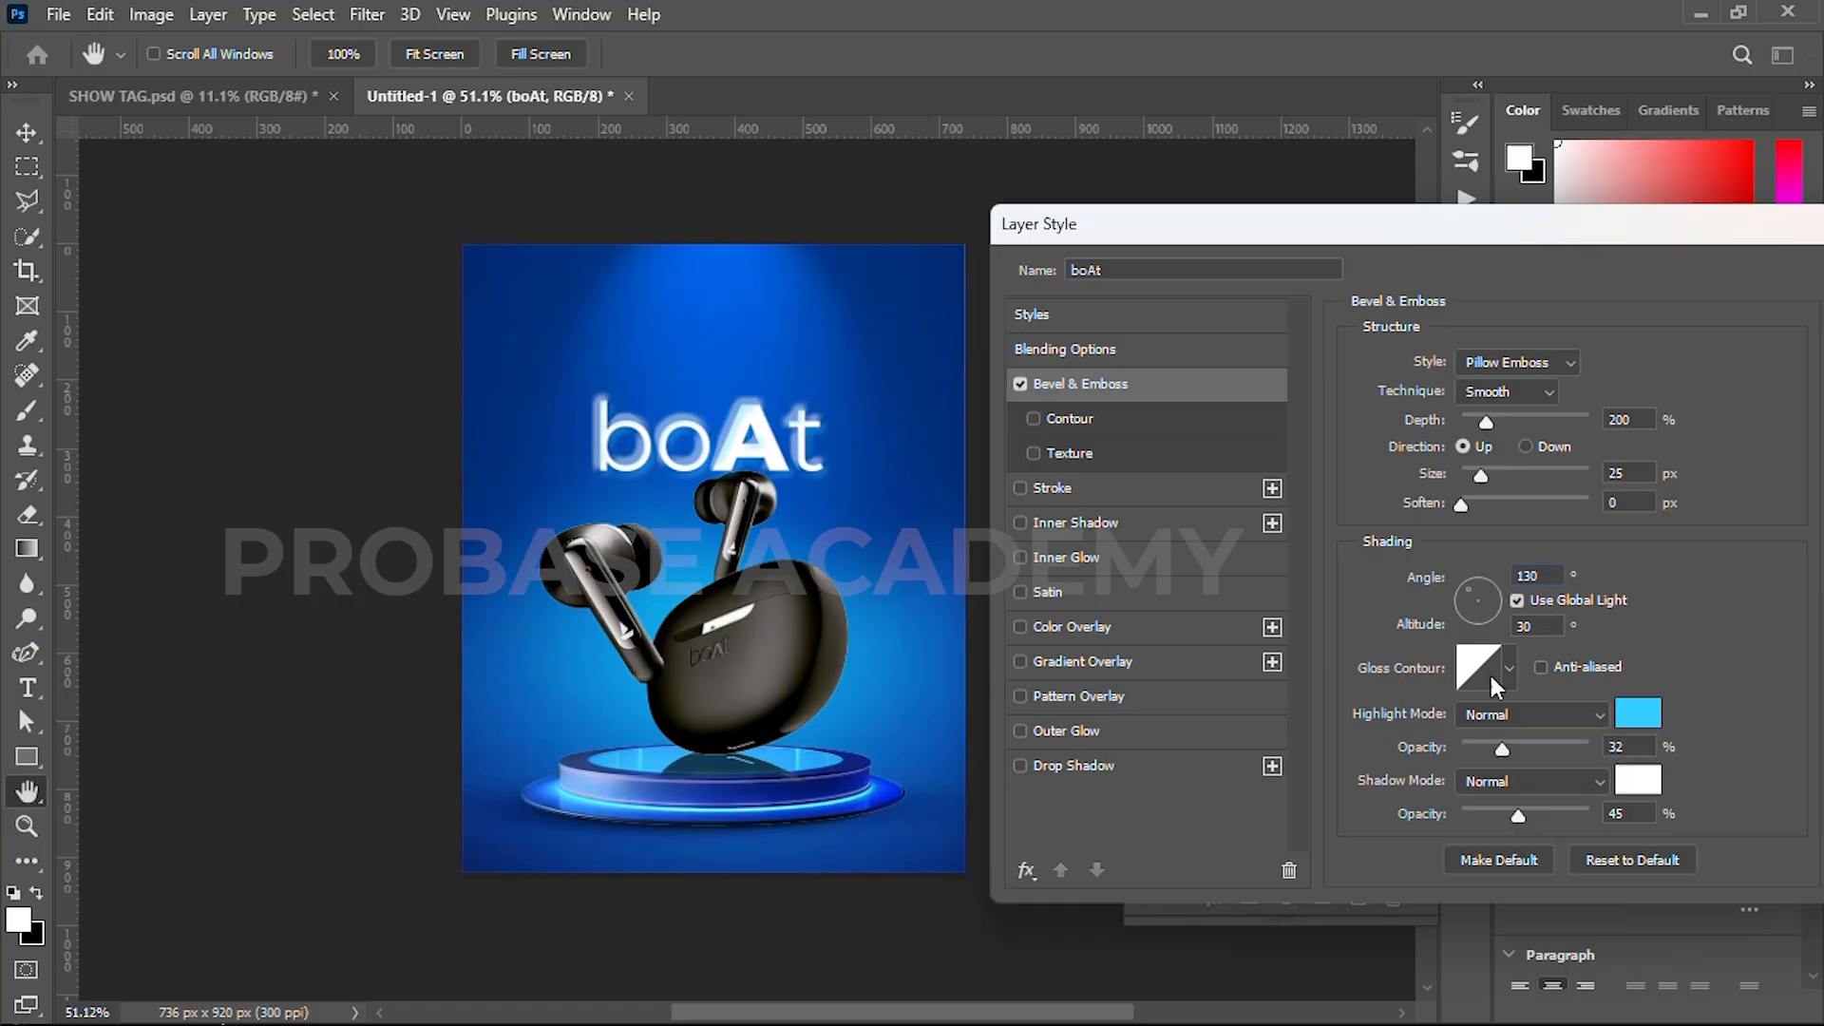
- Set the bevel's highlight mode to Screen and its shadow mode to Multiply, both at 50% opacity
{"action": "left_click", "coordinate": [1497, 713]}
{"action": "left_click", "coordinate": [1488, 596]}
{"action": "left_click", "coordinate": [1492, 781]}
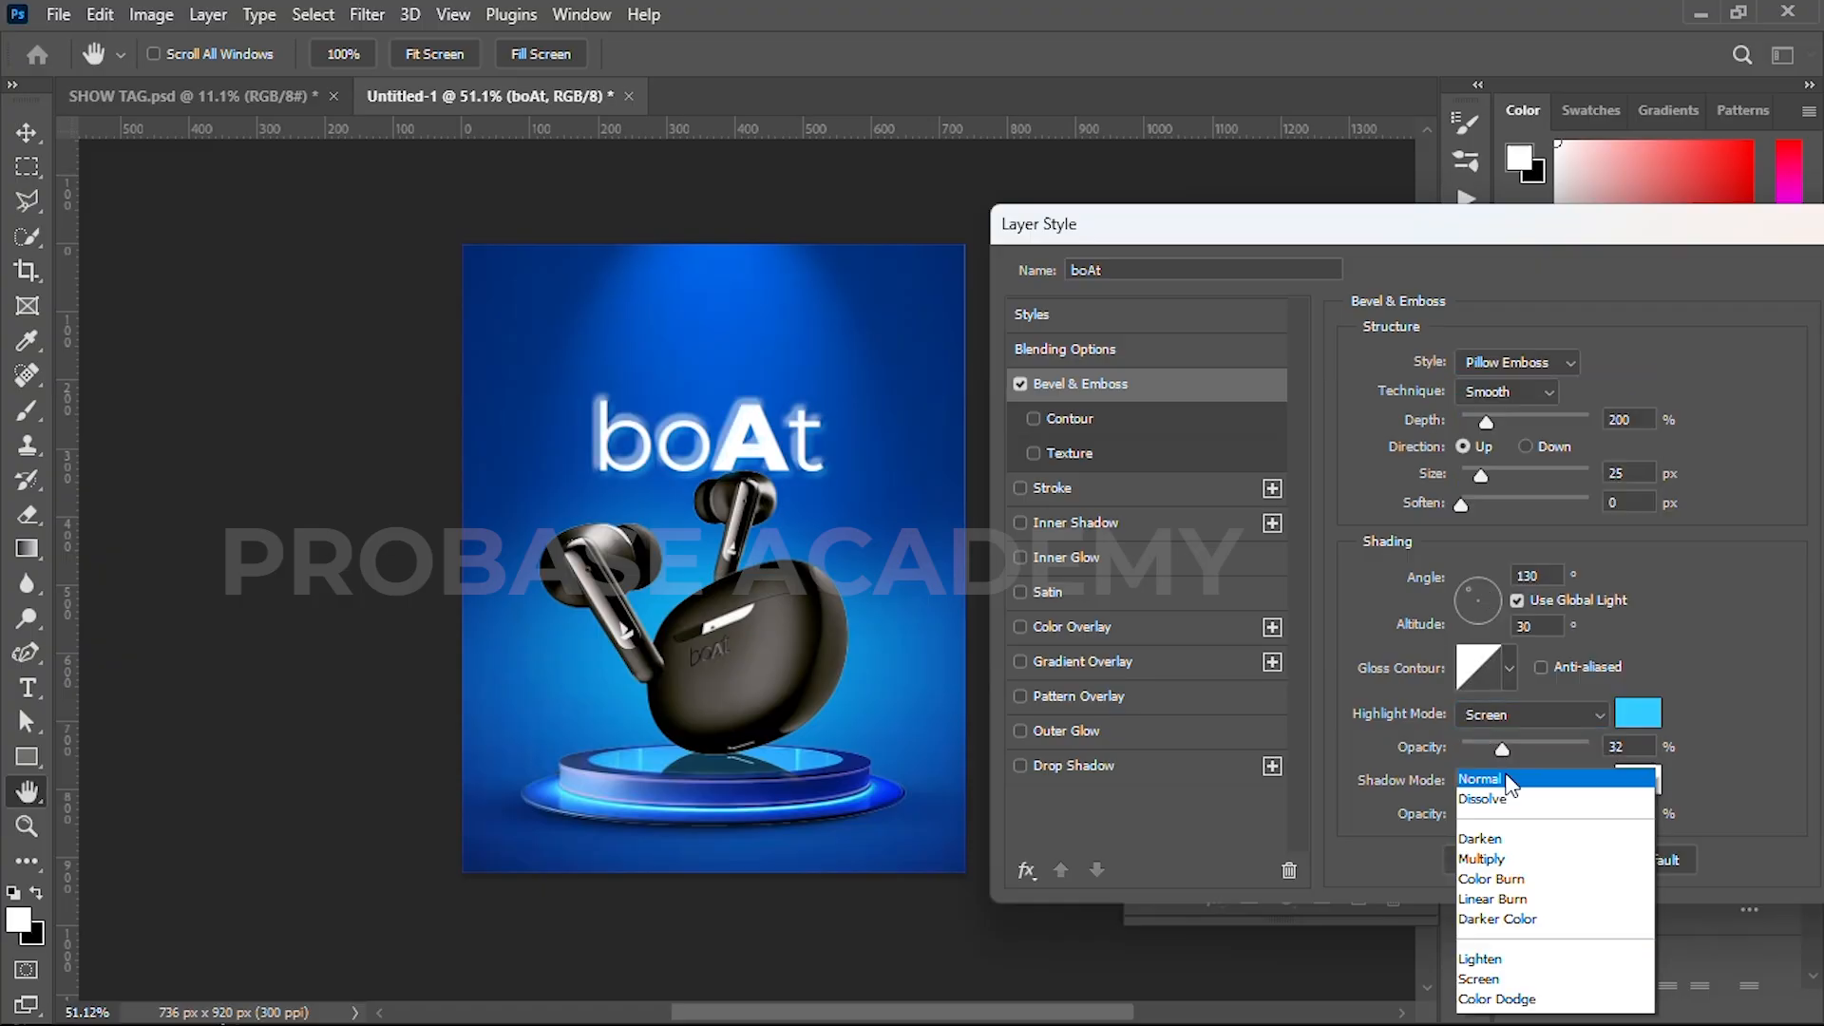
{"action": "left_click", "coordinate": [1501, 475]}
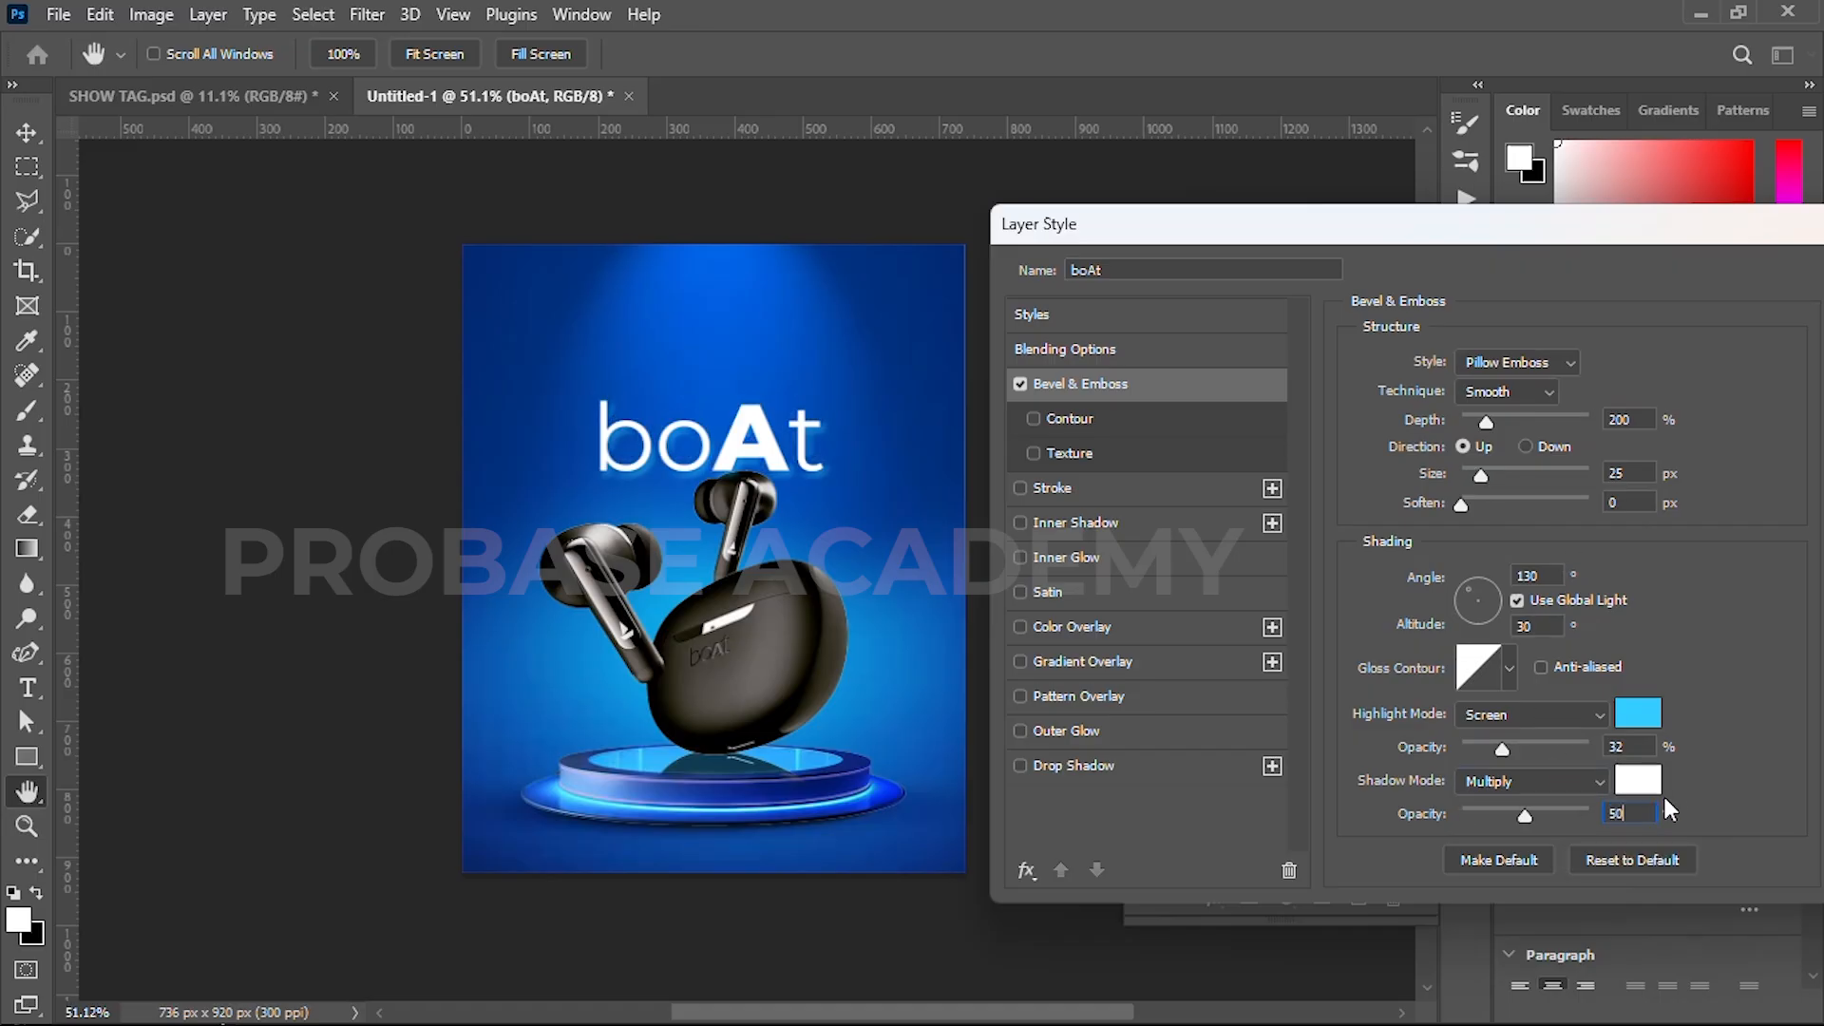
{"action": "type", "text": "5050"}
- Set the bevel's shadow colour to black (000000) and its highlight colour to white (ffffff)
{"action": "left_click", "coordinate": [1637, 780]}
{"action": "left_click_drag", "start_coordinate": [1178, 580], "coordinate": [924, 716]}
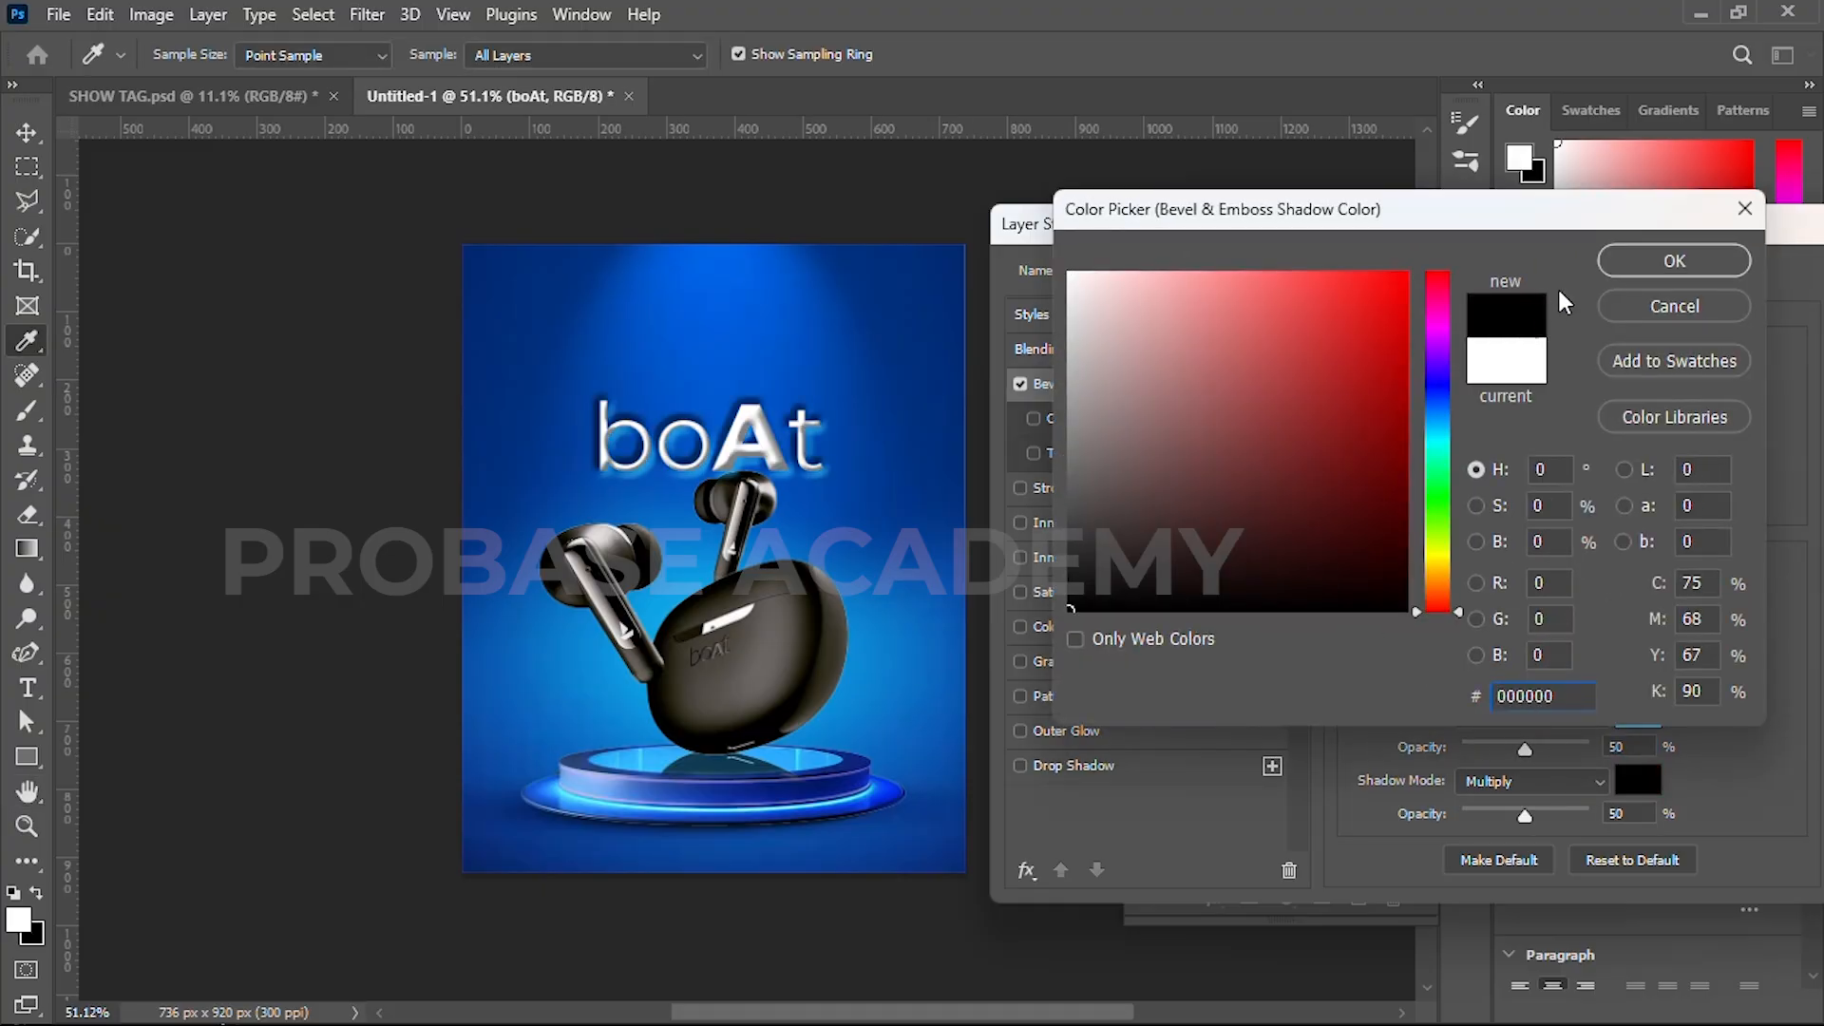
{"action": "left_click", "coordinate": [1673, 261]}
{"action": "left_click", "coordinate": [1637, 714]}
{"action": "left_click_drag", "start_coordinate": [1121, 332], "coordinate": [1016, 202]}
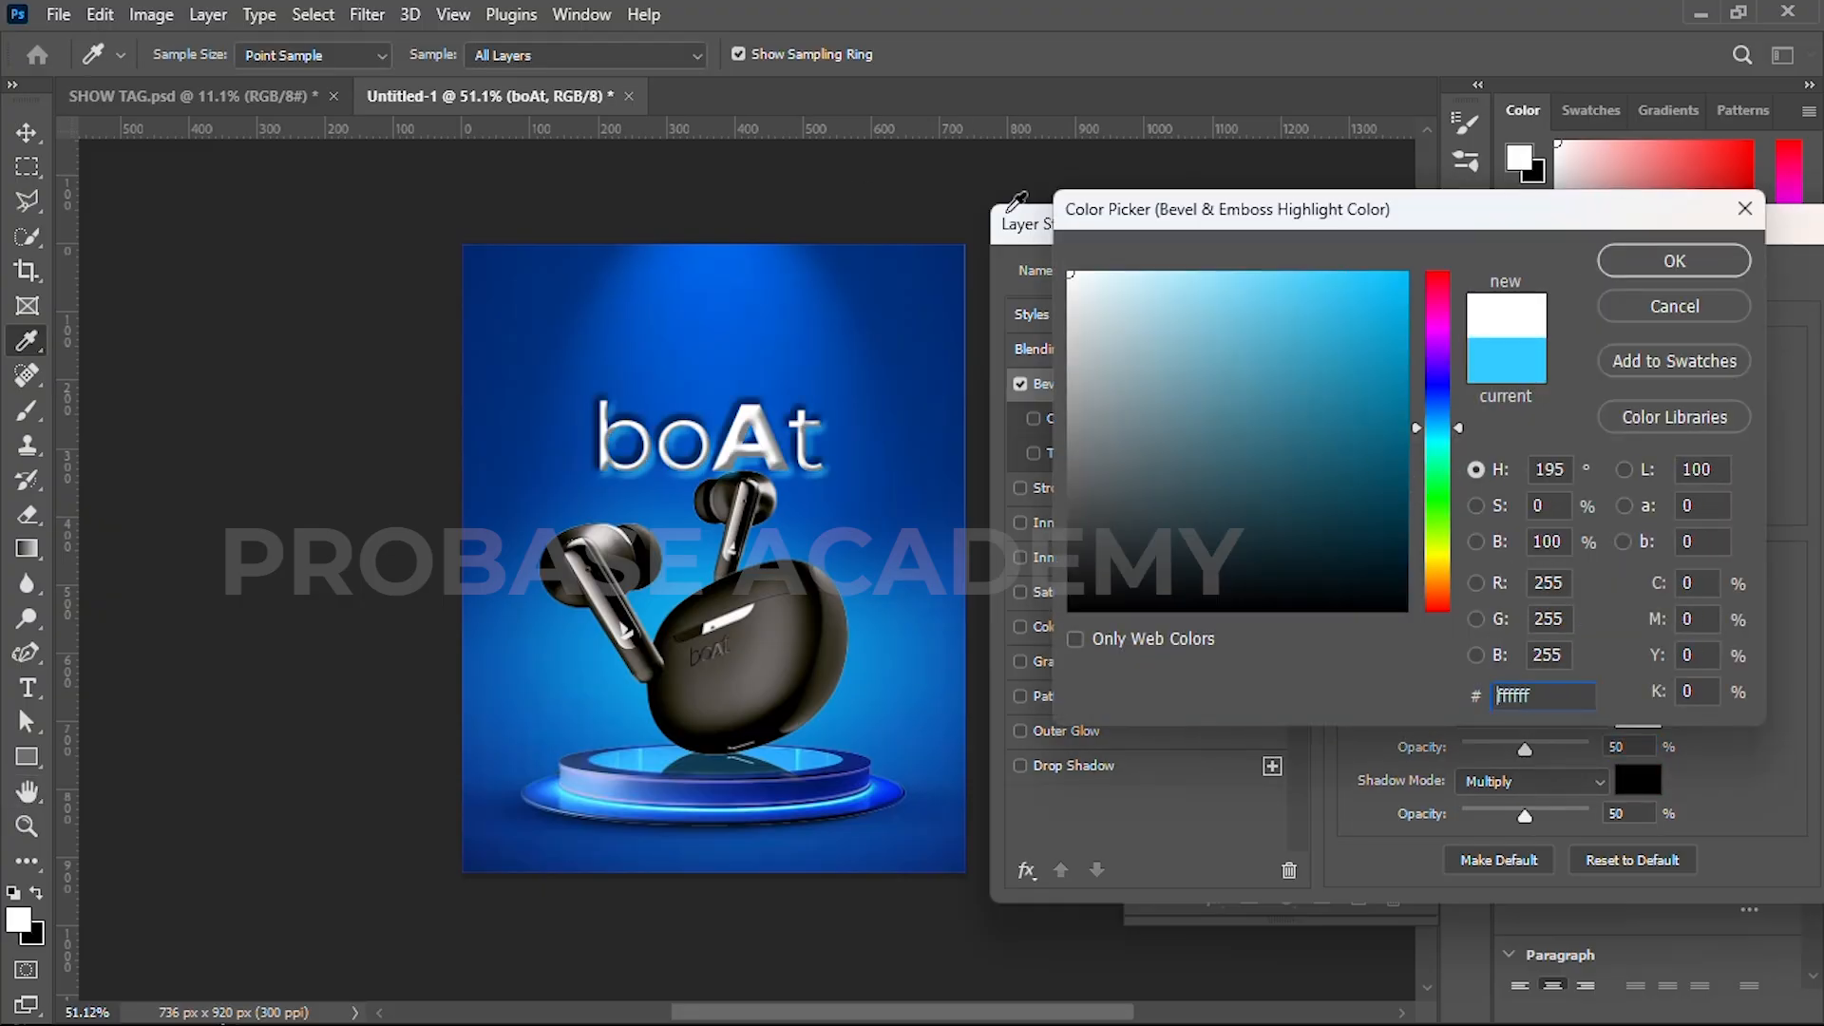
{"action": "left_click", "coordinate": [1648, 260]}
- Add an Inner Glow to the boAt text with 20% opacity, size 10 px and the inverted-cone contour
{"action": "left_click", "coordinate": [1176, 568]}
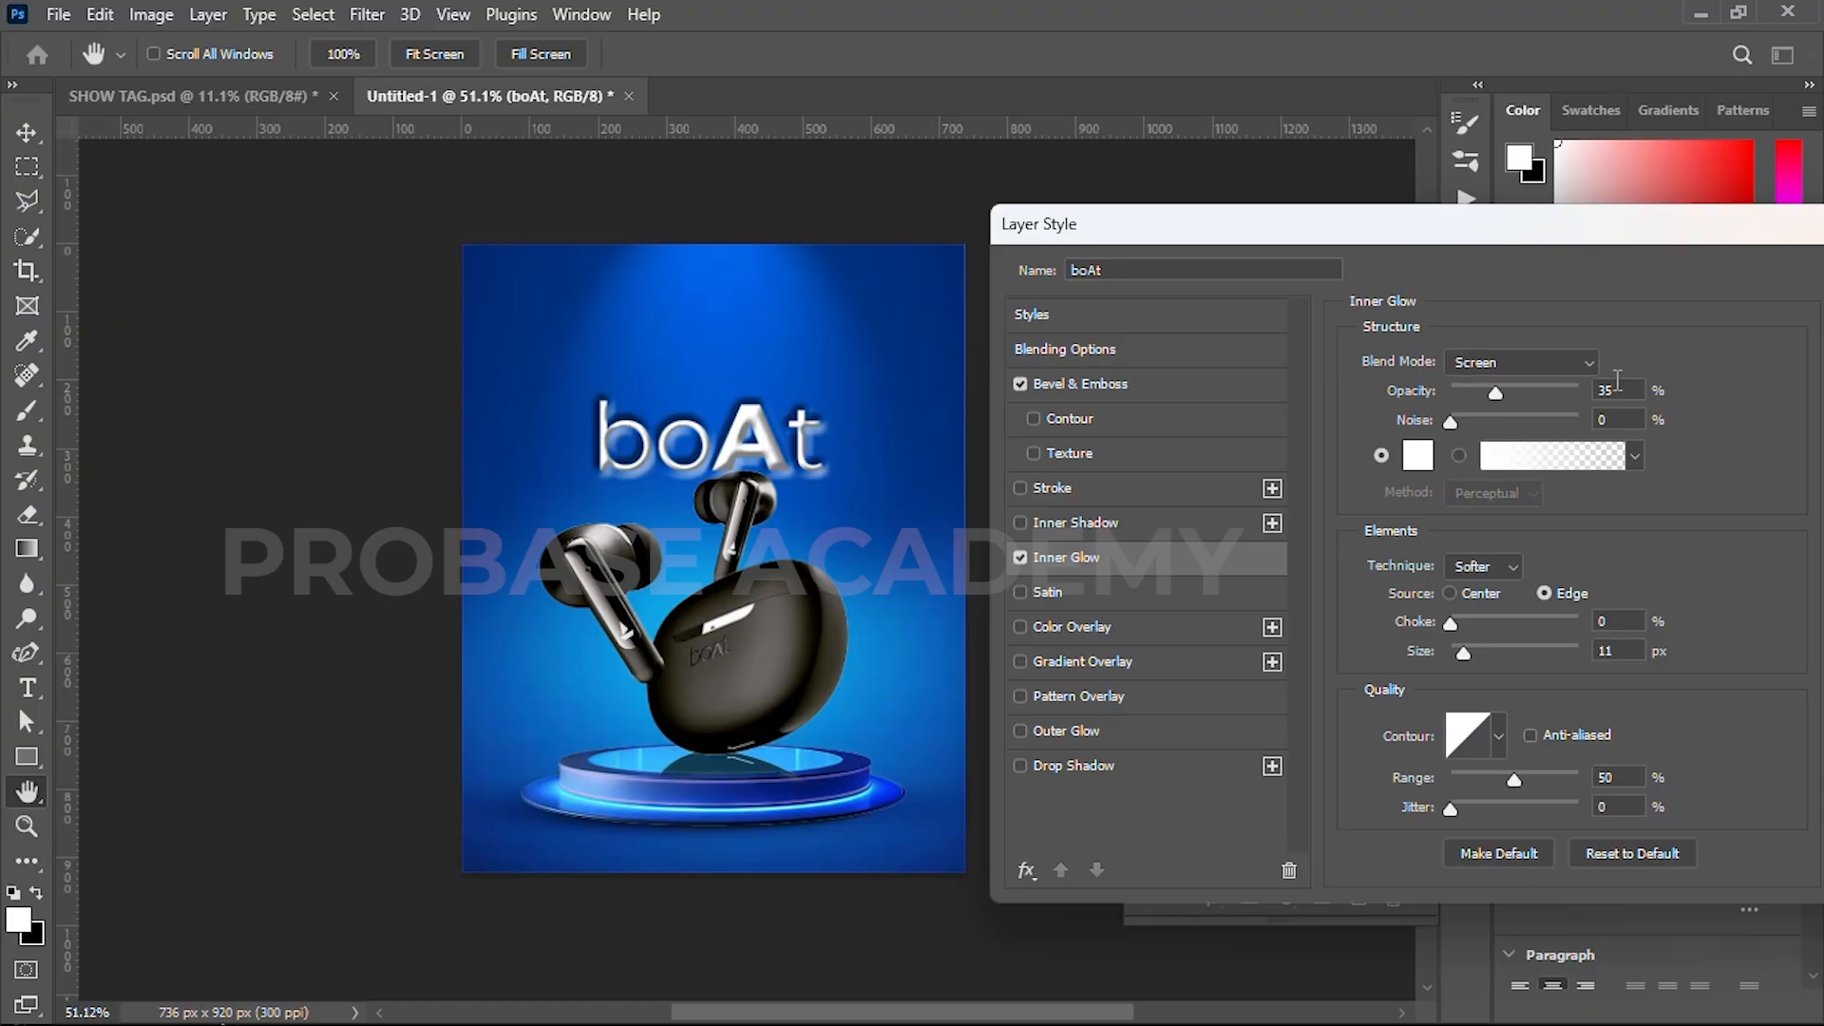
{"action": "type", "text": "20"}
{"action": "double_click", "coordinate": [1623, 649]}
{"action": "type", "text": "1"}
{"action": "left_click", "coordinate": [1499, 741]}
{"action": "left_click", "coordinate": [1422, 796]}
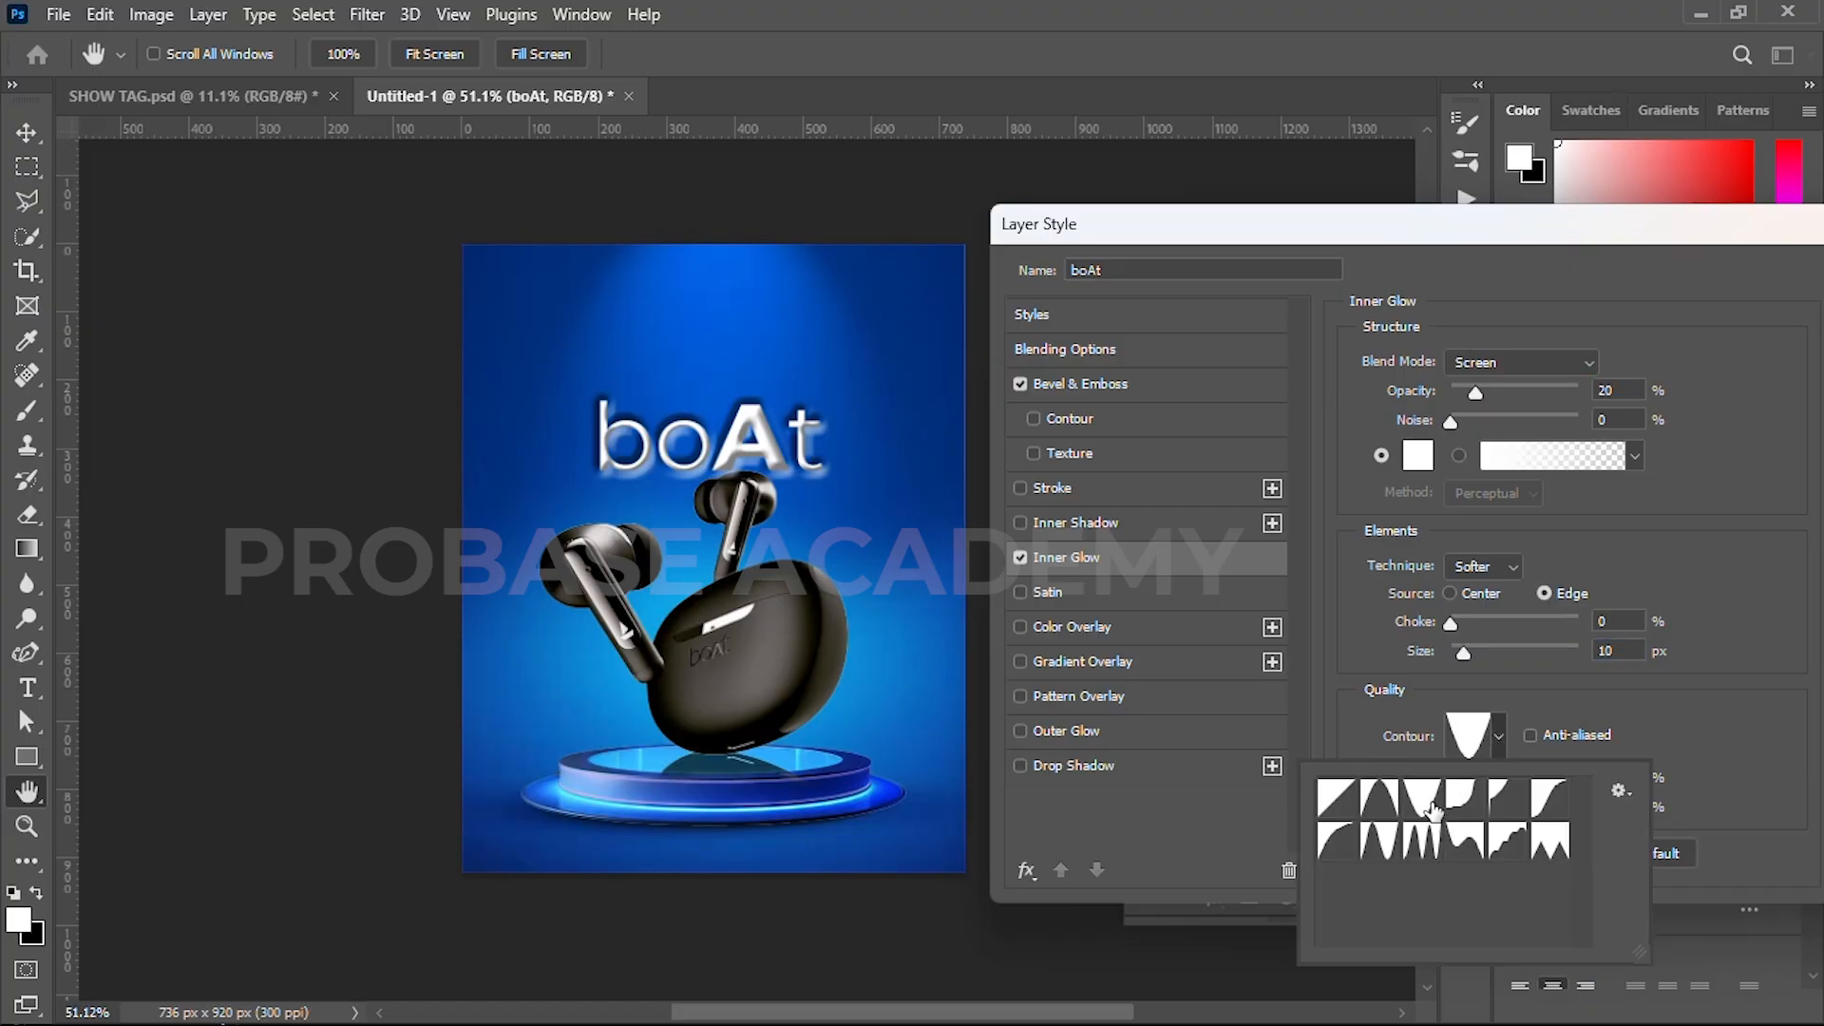
{"action": "left_click", "coordinate": [1669, 719]}
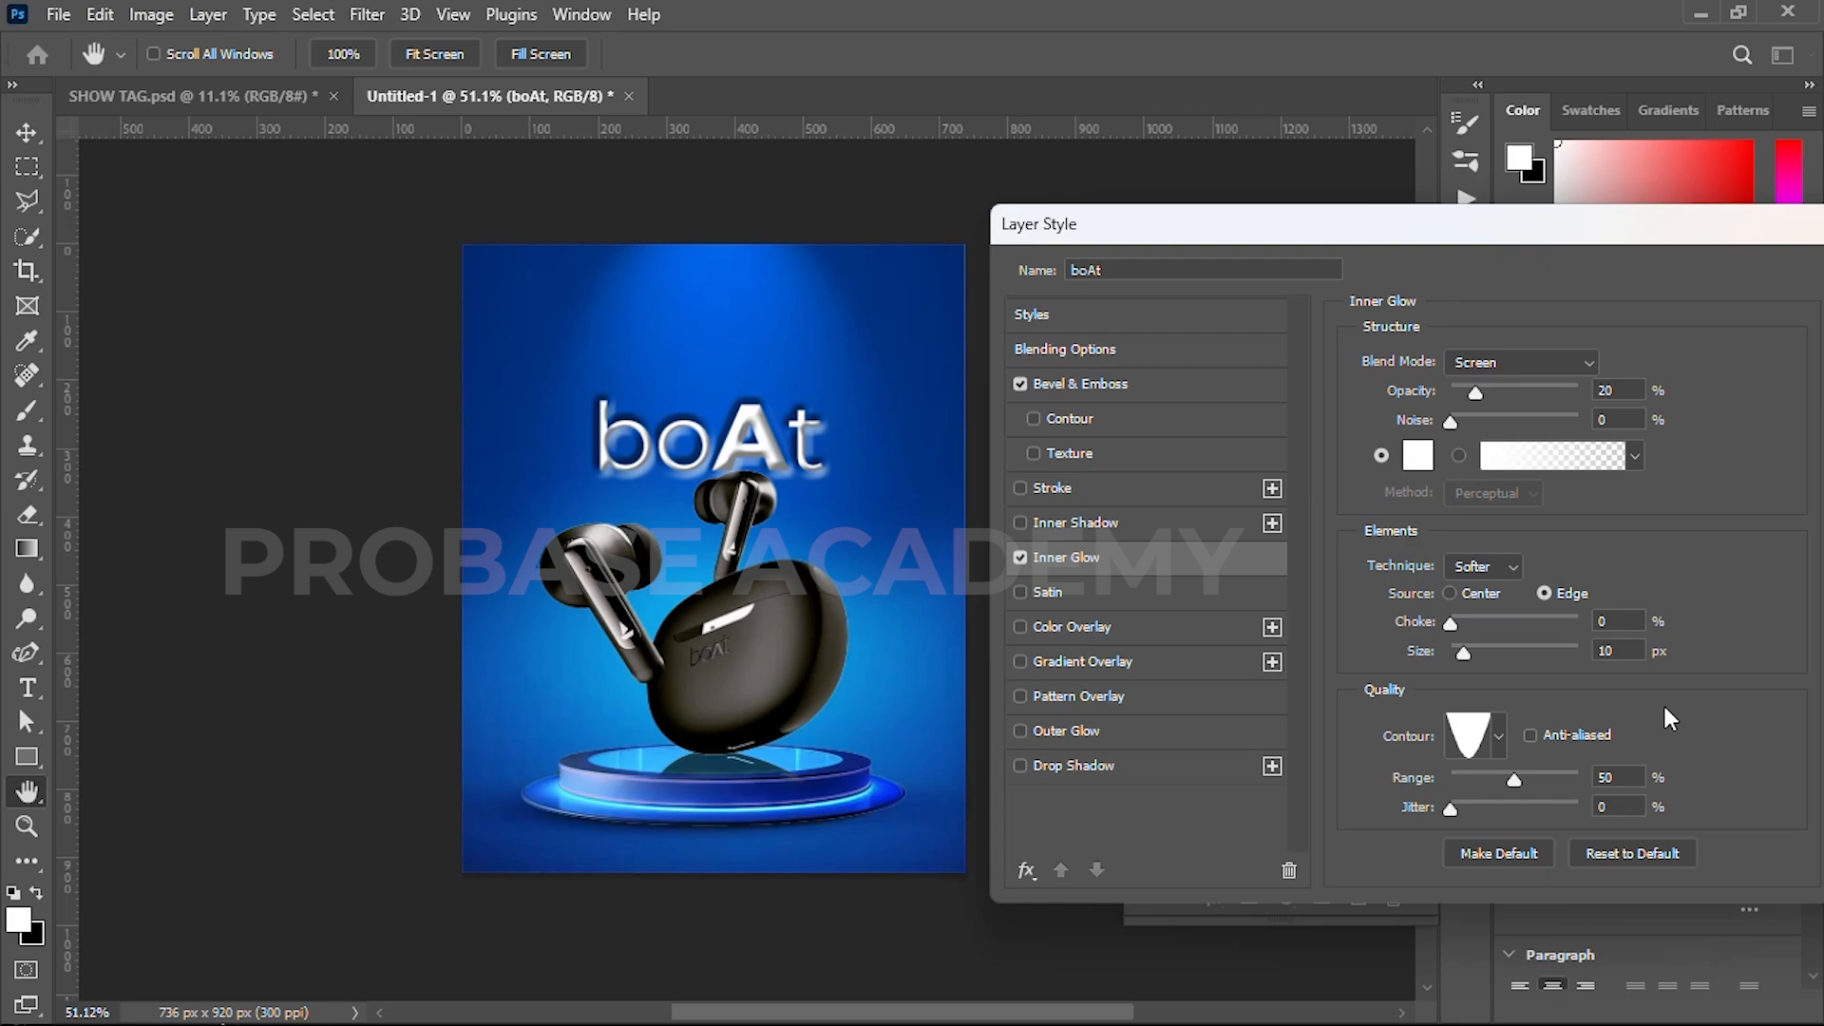
- Add a Drop Shadow to the boAt text in Multiply mode with 20% opacity and a 120° angle
{"action": "left_click", "coordinate": [1168, 768]}
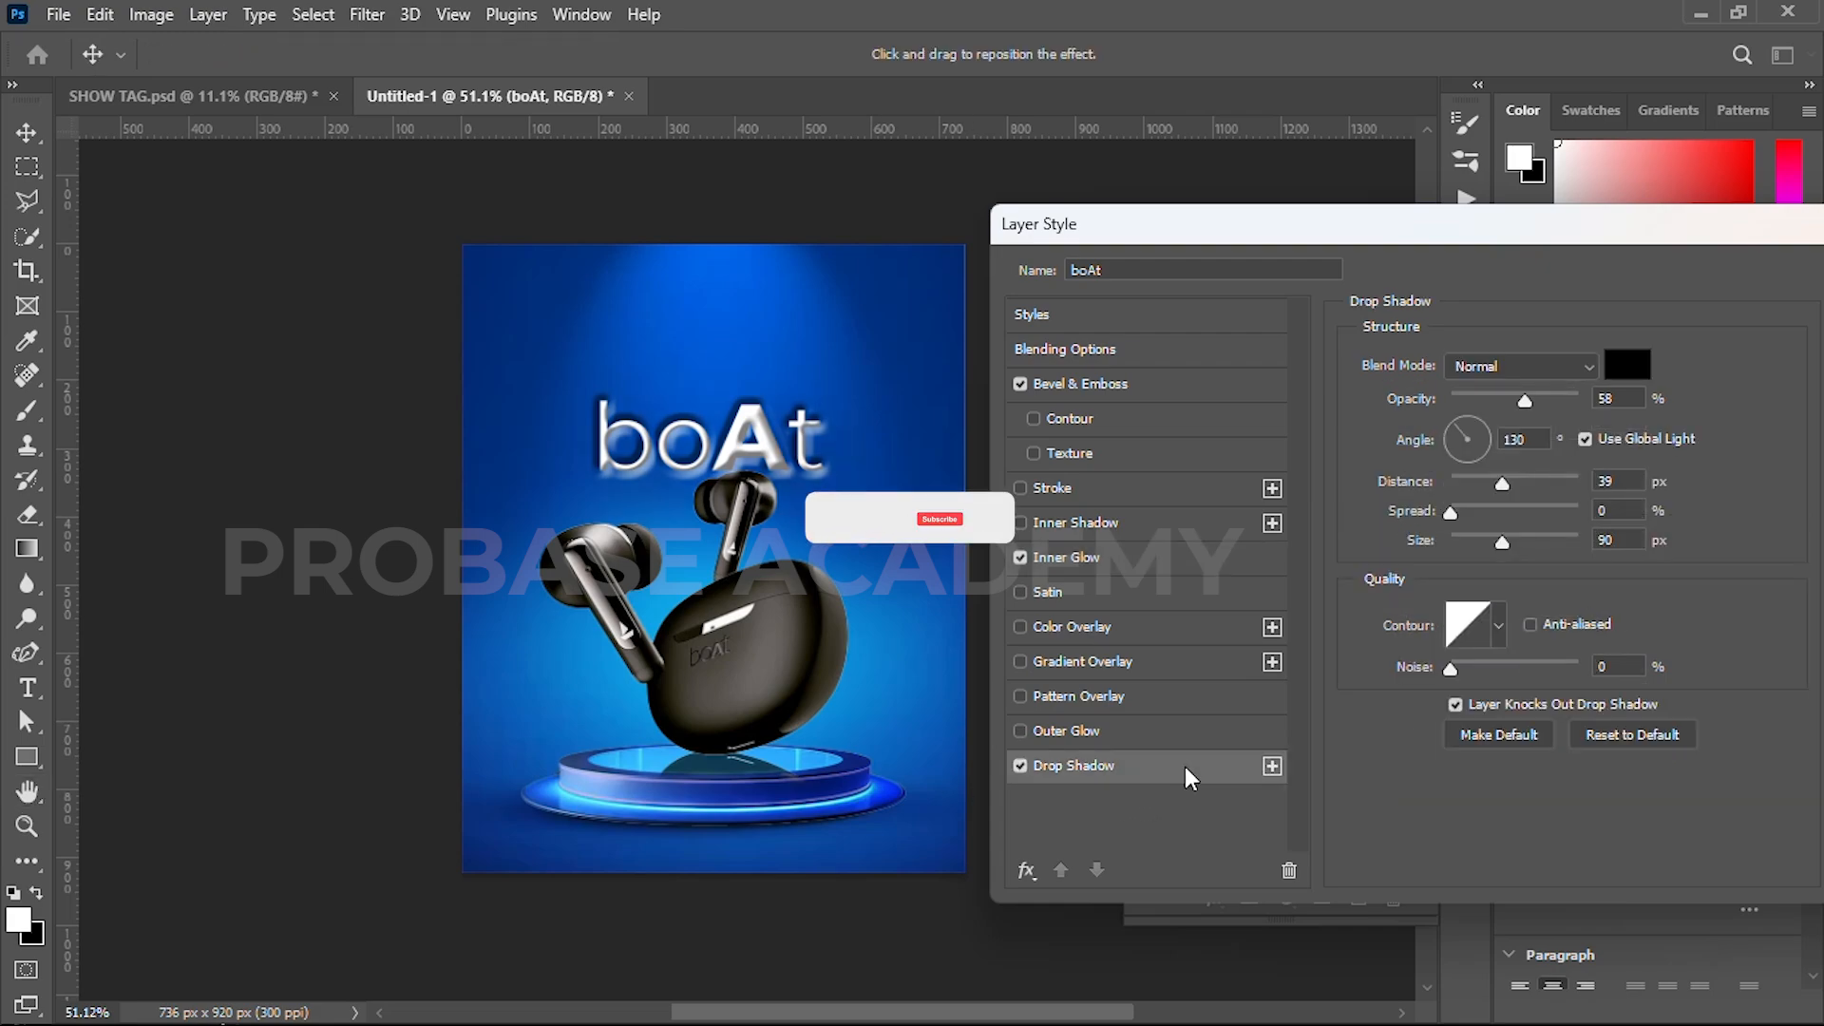
{"action": "left_click", "coordinate": [1524, 365]}
{"action": "left_click", "coordinate": [1488, 456]}
{"action": "double_click", "coordinate": [1617, 398]}
{"action": "type", "text": "20"}
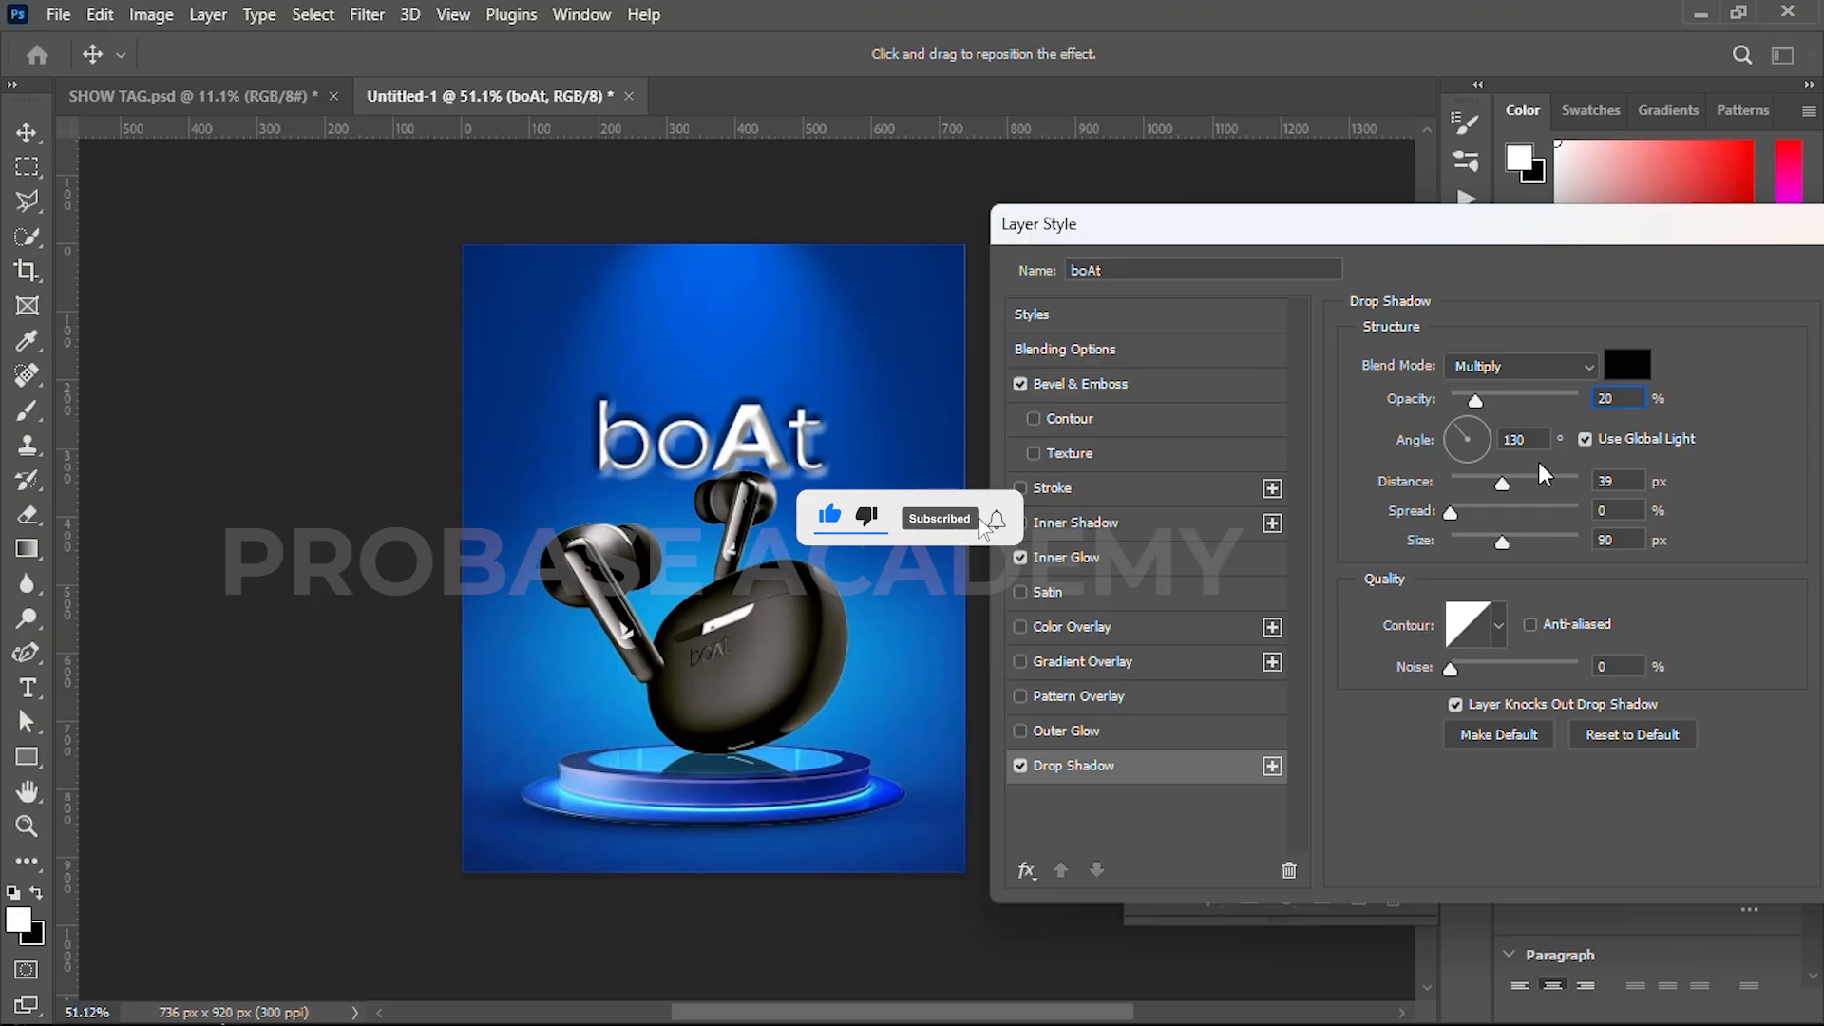
{"action": "double_click", "coordinate": [1511, 443]}
{"action": "type", "text": "120"}
- Set the drop shadow's distance to 20 px and size to 40 px, and give it the sawtooth contour
{"action": "type", "text": "20"}
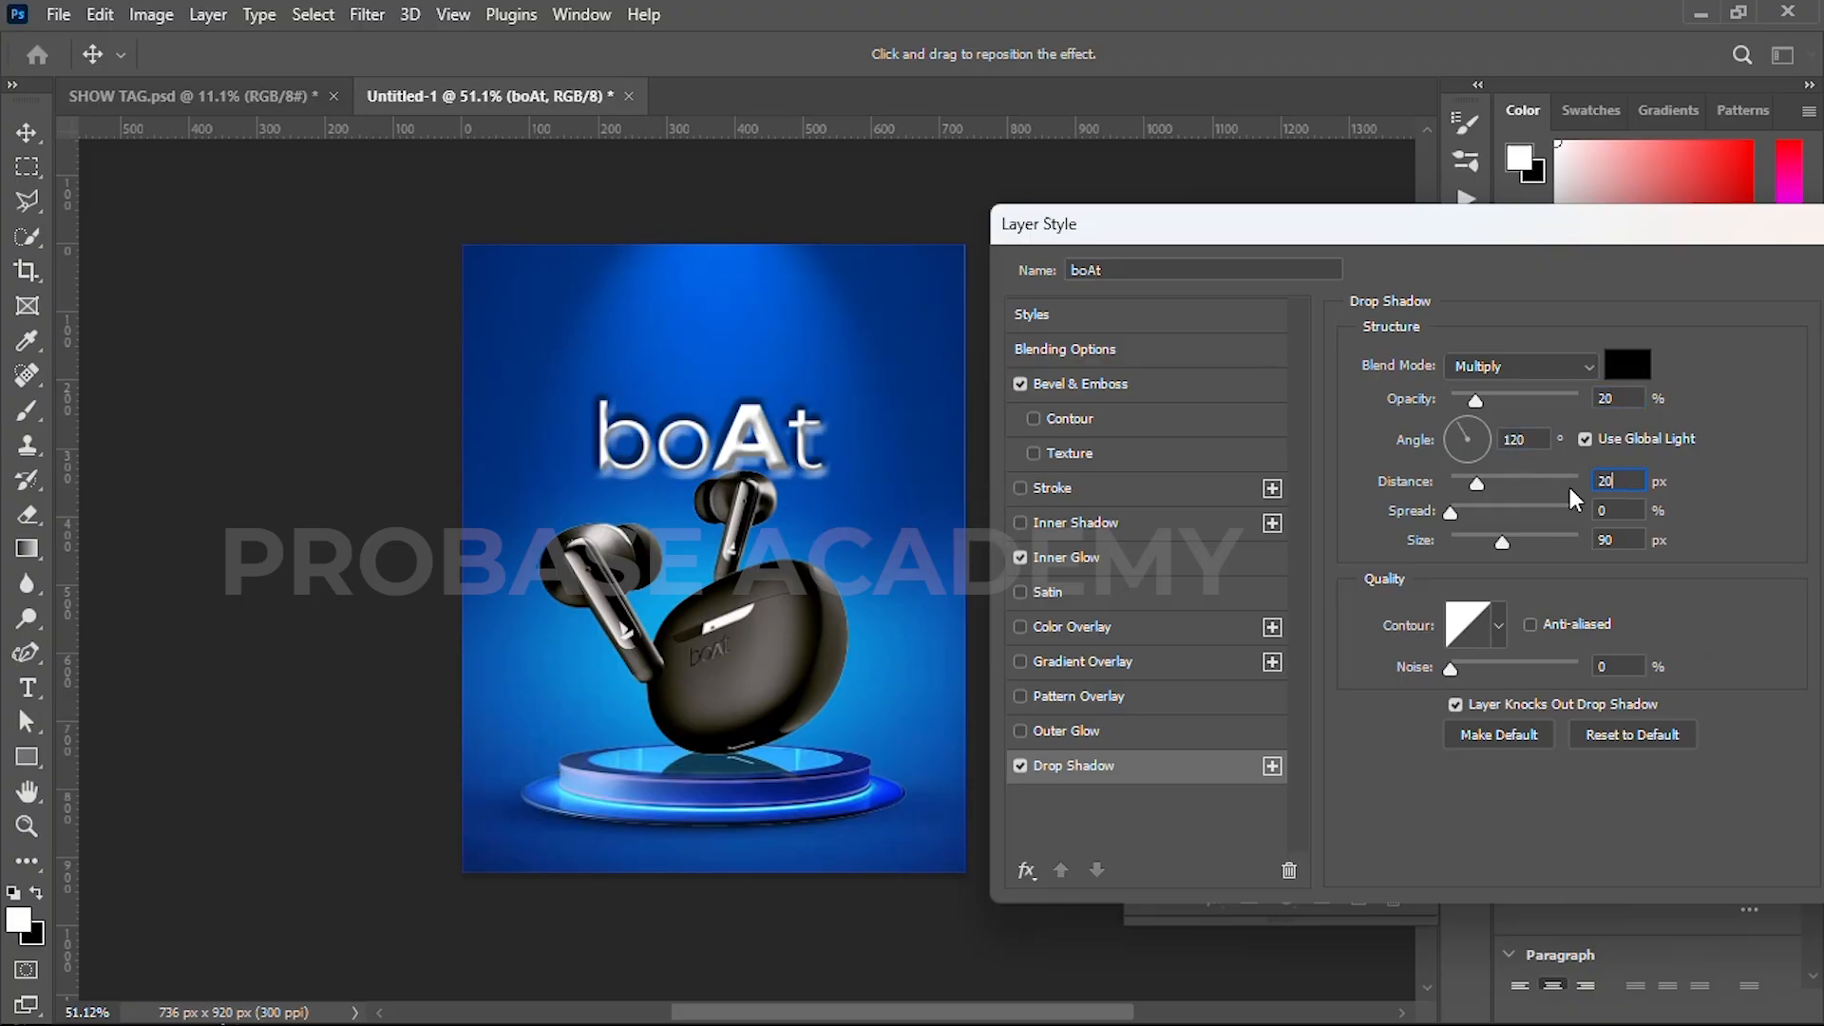
{"action": "type", "text": "40"}
{"action": "left_click", "coordinate": [1497, 624]}
{"action": "left_click", "coordinate": [1536, 746]}
{"action": "left_click", "coordinate": [1712, 641]}
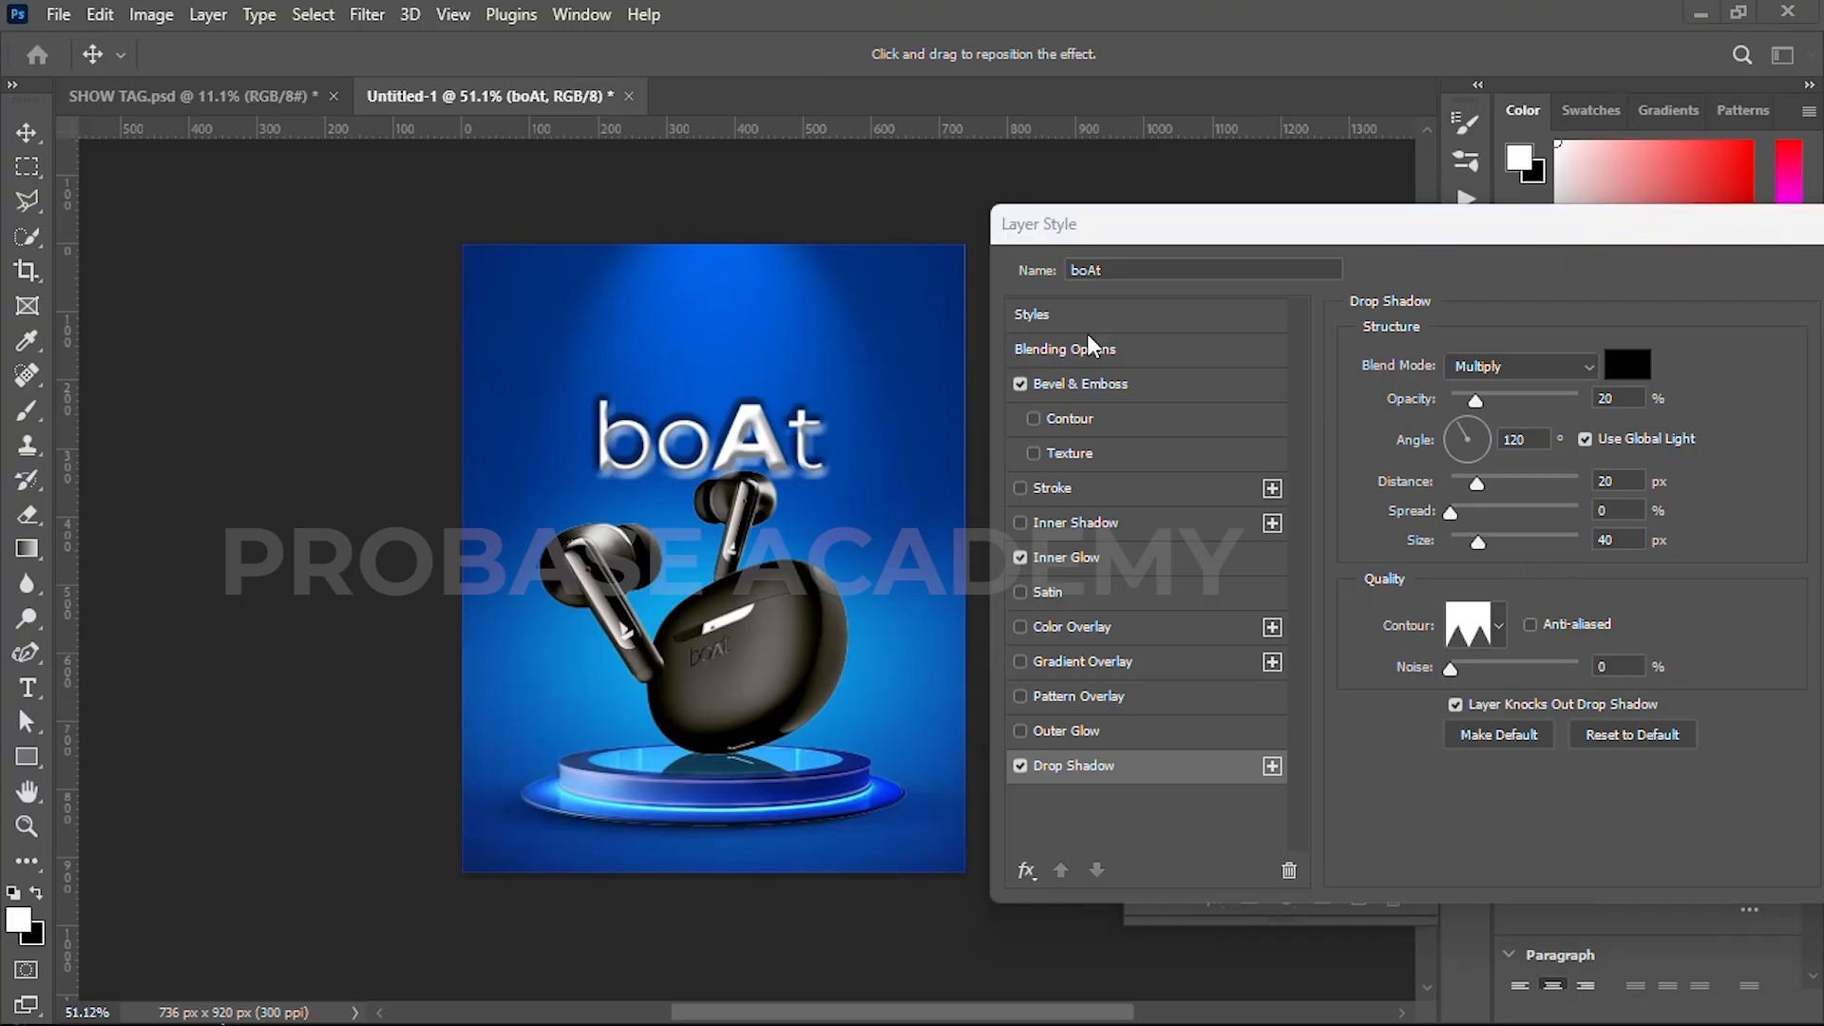
- Lower the boAt text's fill opacity to 0% in the blending options
{"action": "left_click", "coordinate": [1176, 352]}
{"action": "left_click", "coordinate": [1174, 351]}
{"action": "left_click_drag", "start_coordinate": [1586, 471], "coordinate": [1267, 483]}
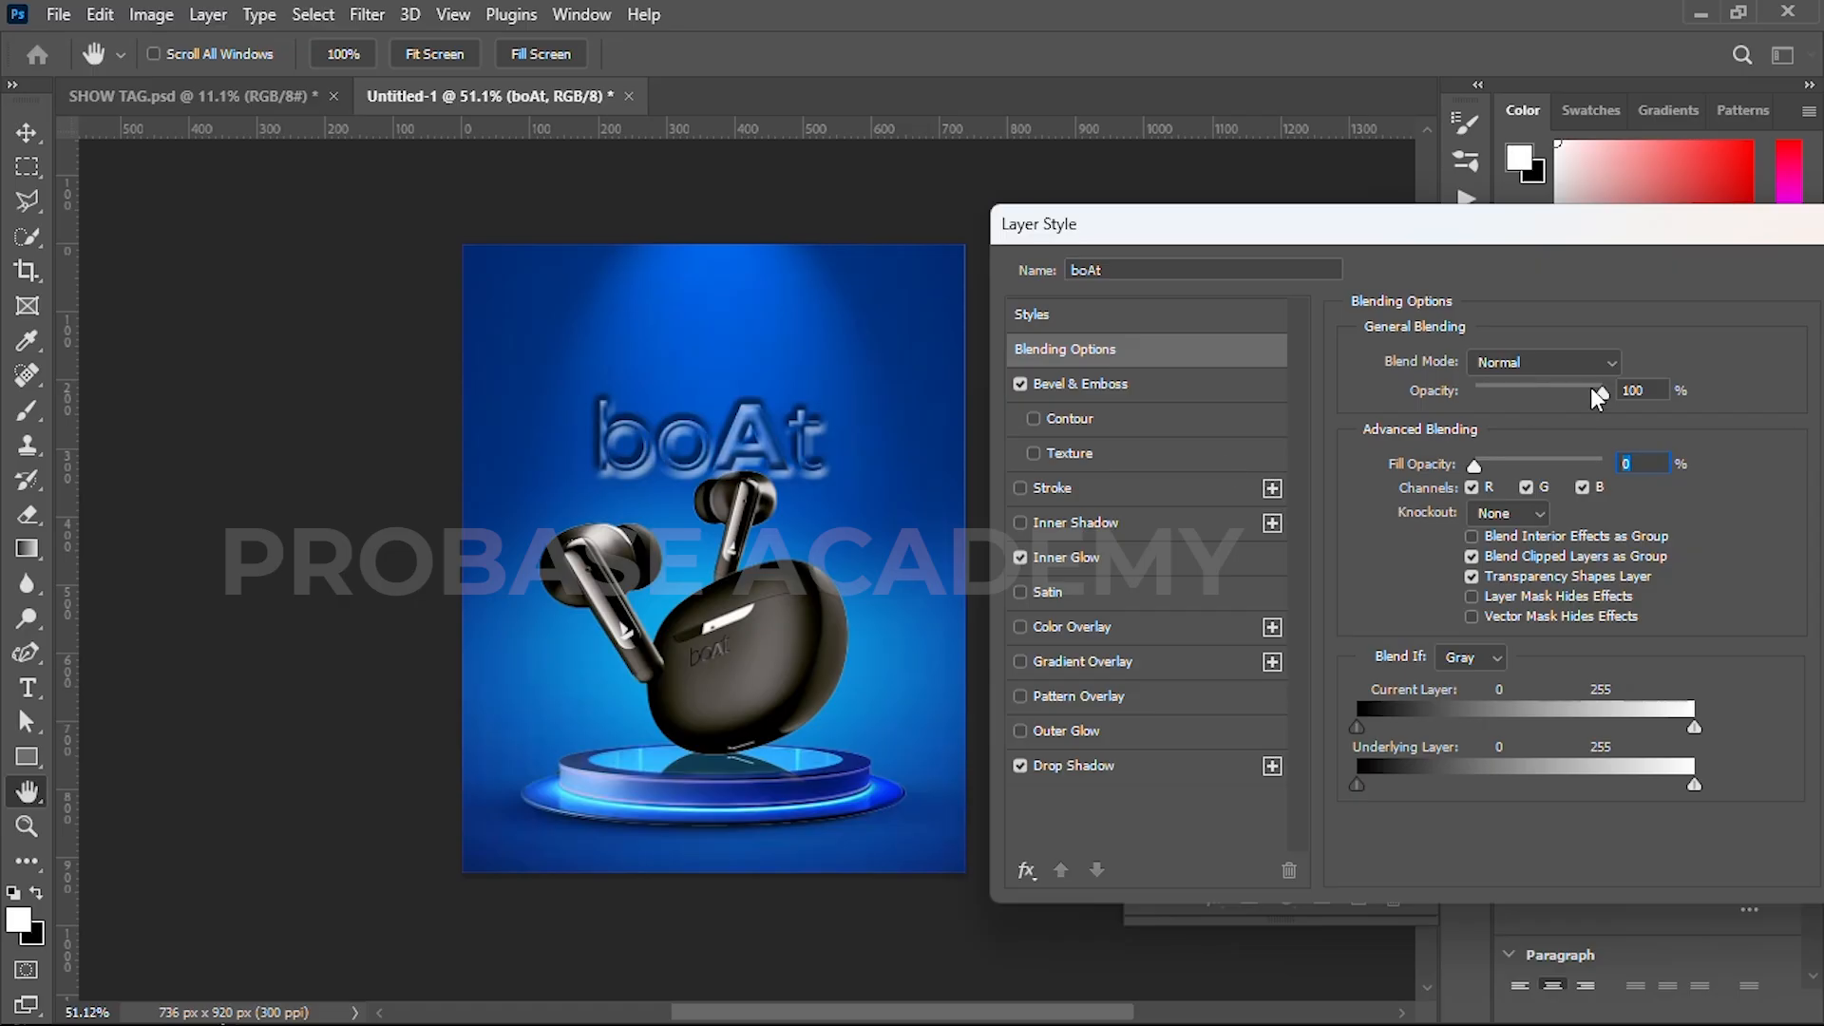
- Change the bevel's shadow colour to dark grey 3c3c3c
{"action": "left_click", "coordinate": [1180, 388]}
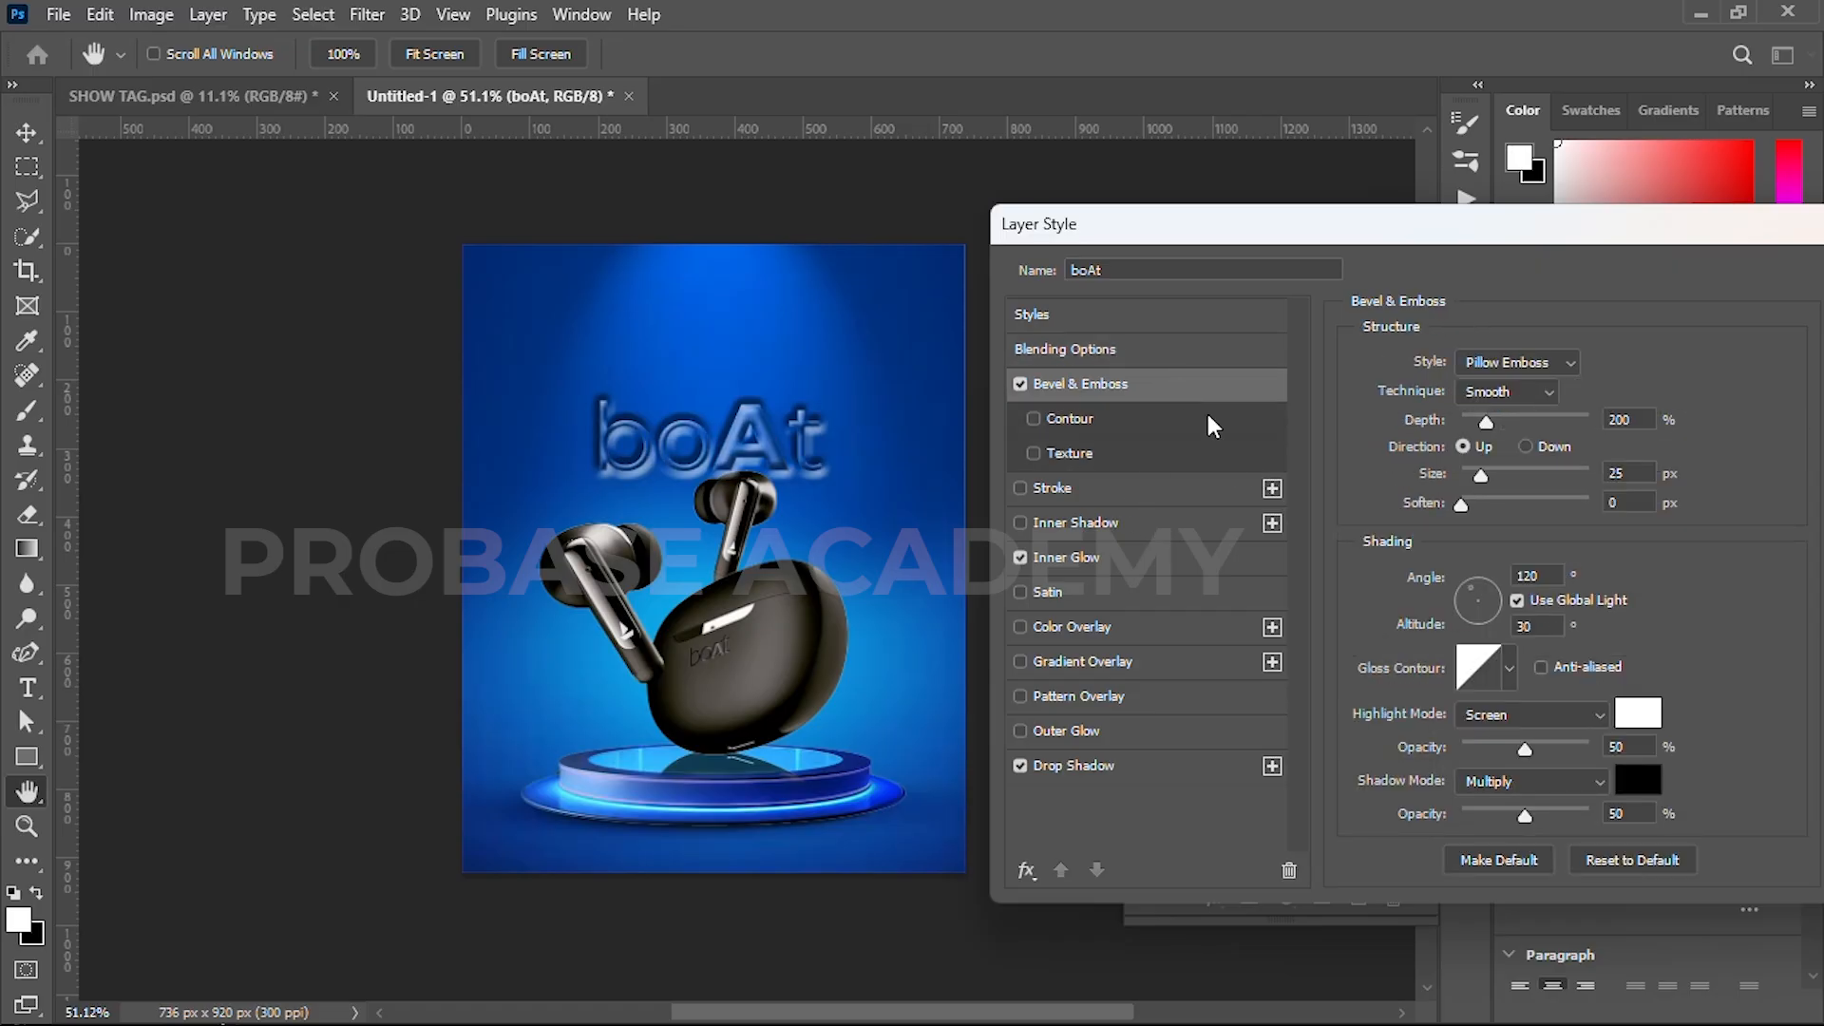
{"action": "left_click", "coordinate": [1625, 788]}
{"action": "left_click", "coordinate": [1036, 556]}
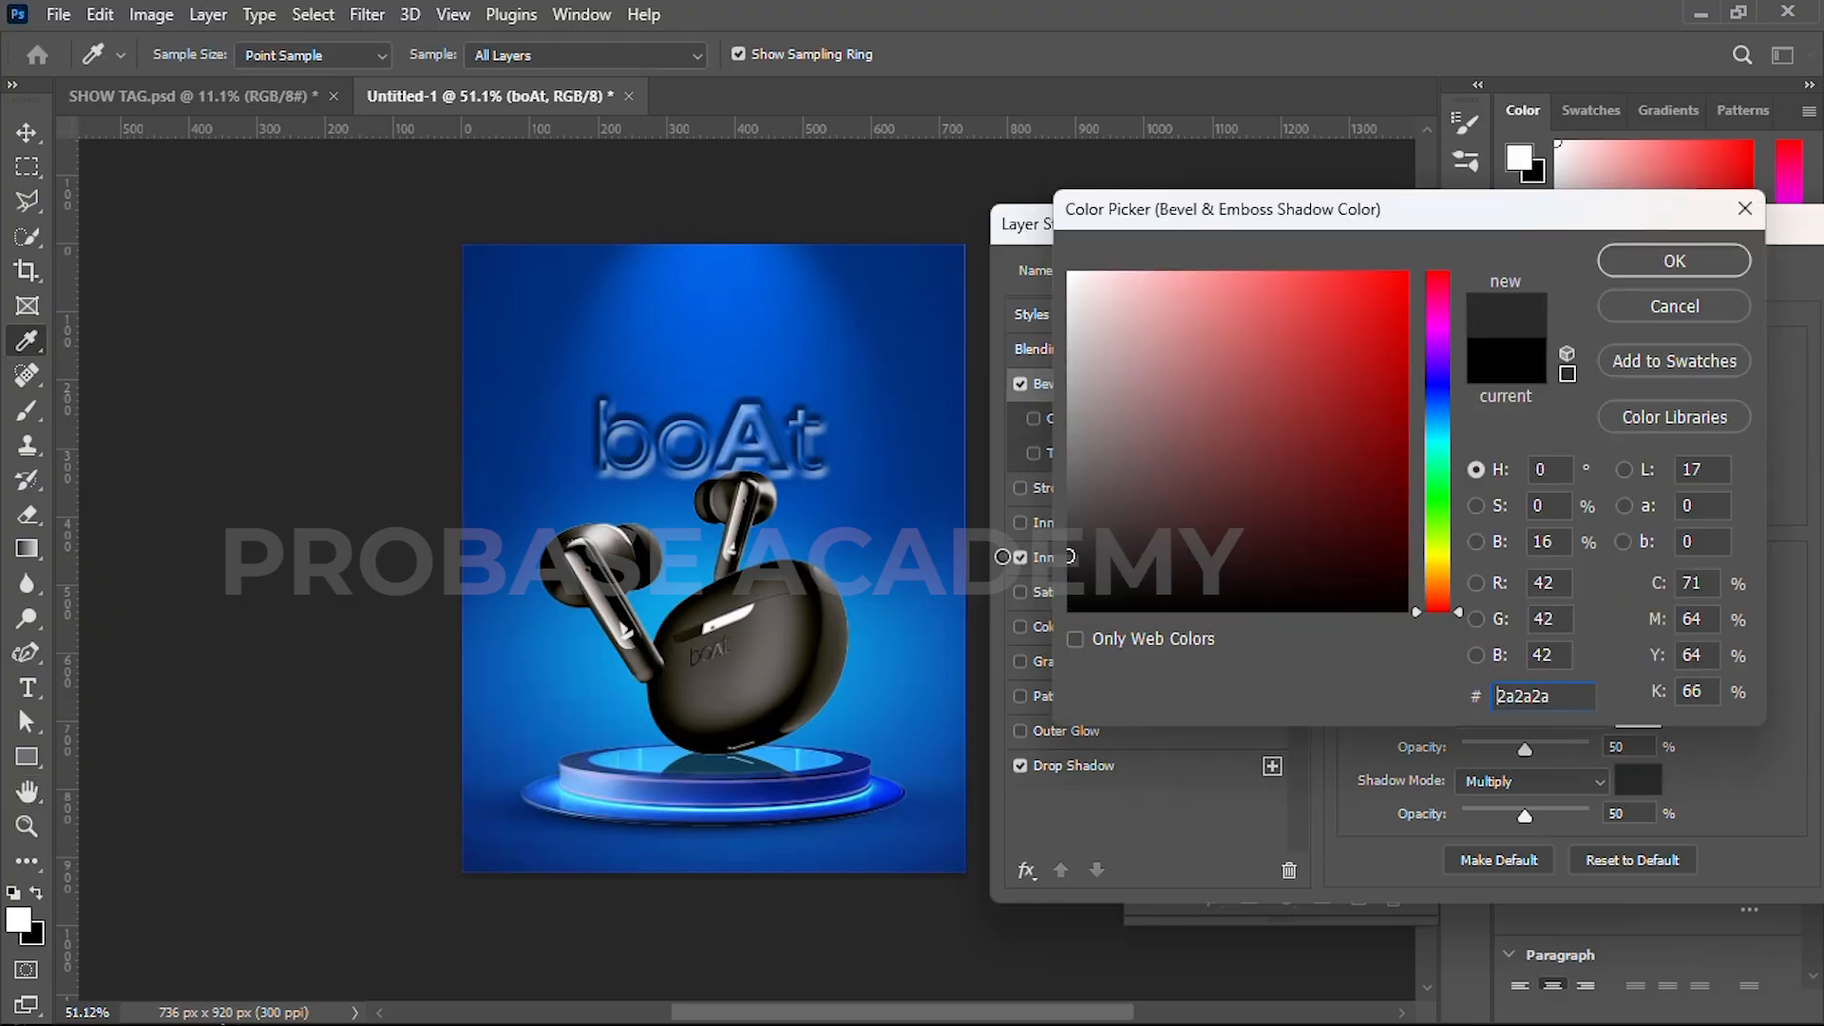
{"action": "left_click", "coordinate": [1063, 530]}
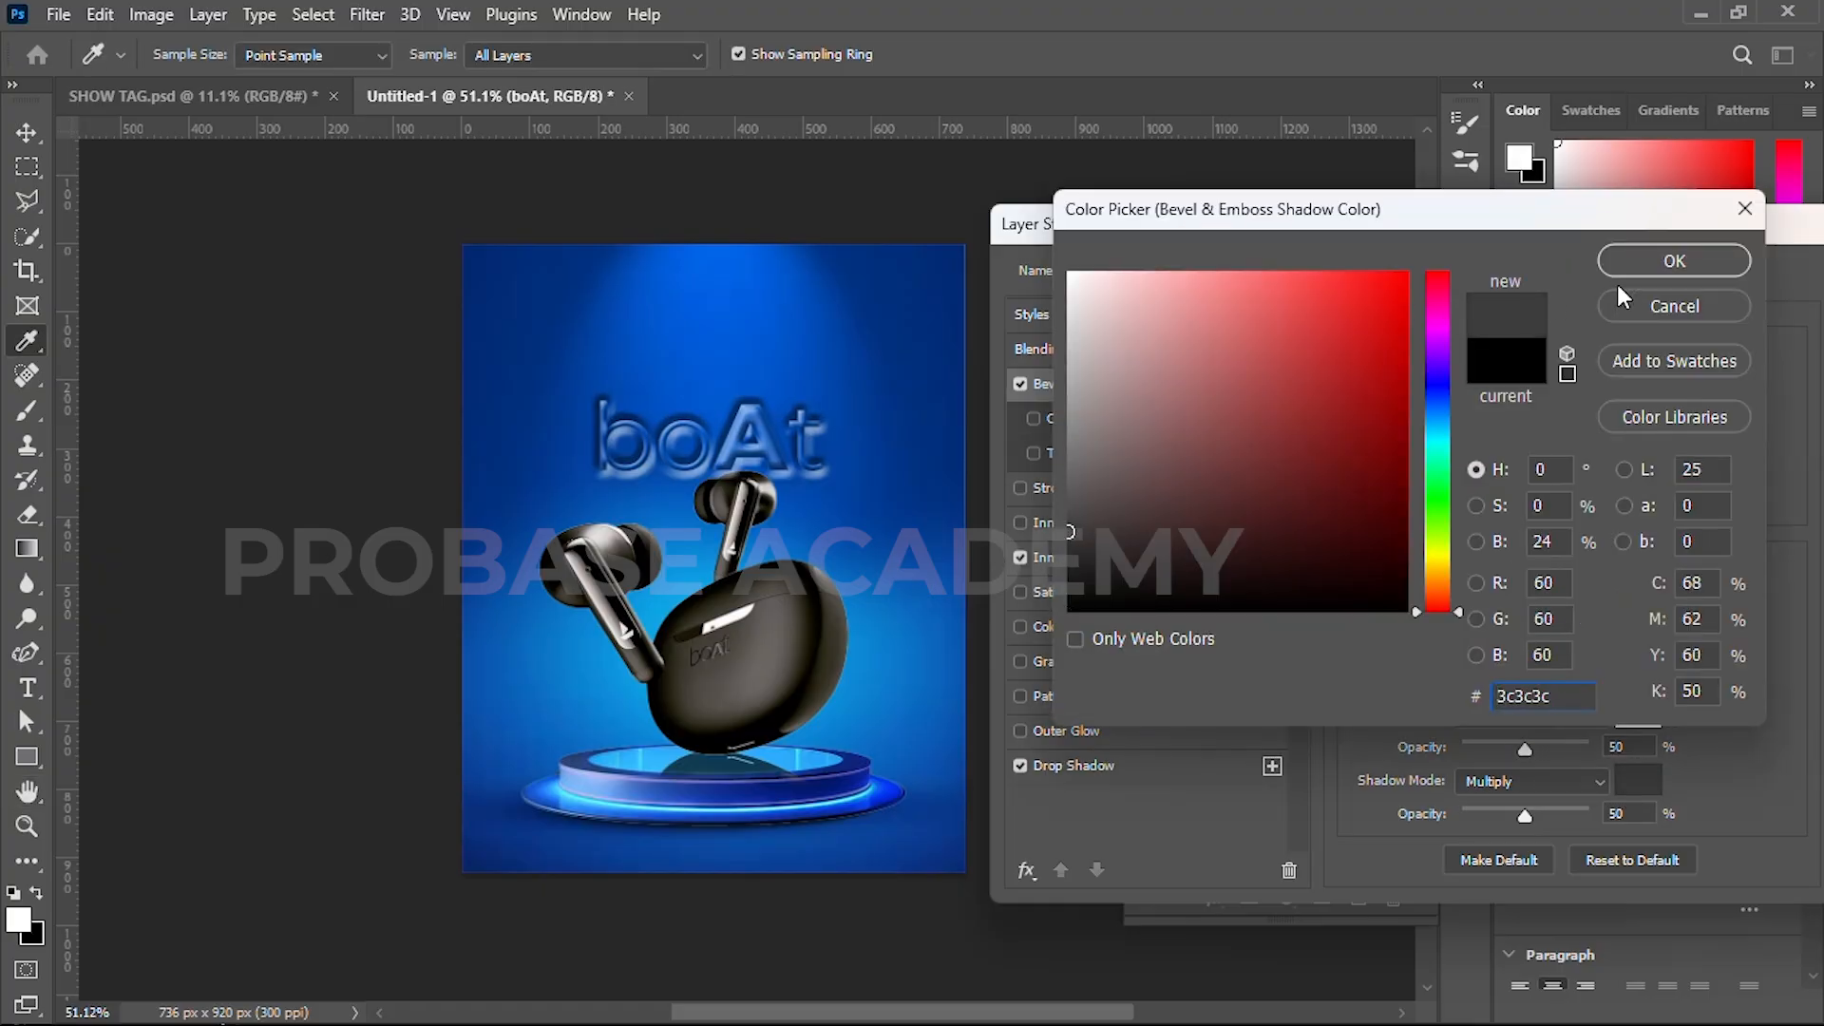
{"action": "left_click", "coordinate": [1647, 262]}
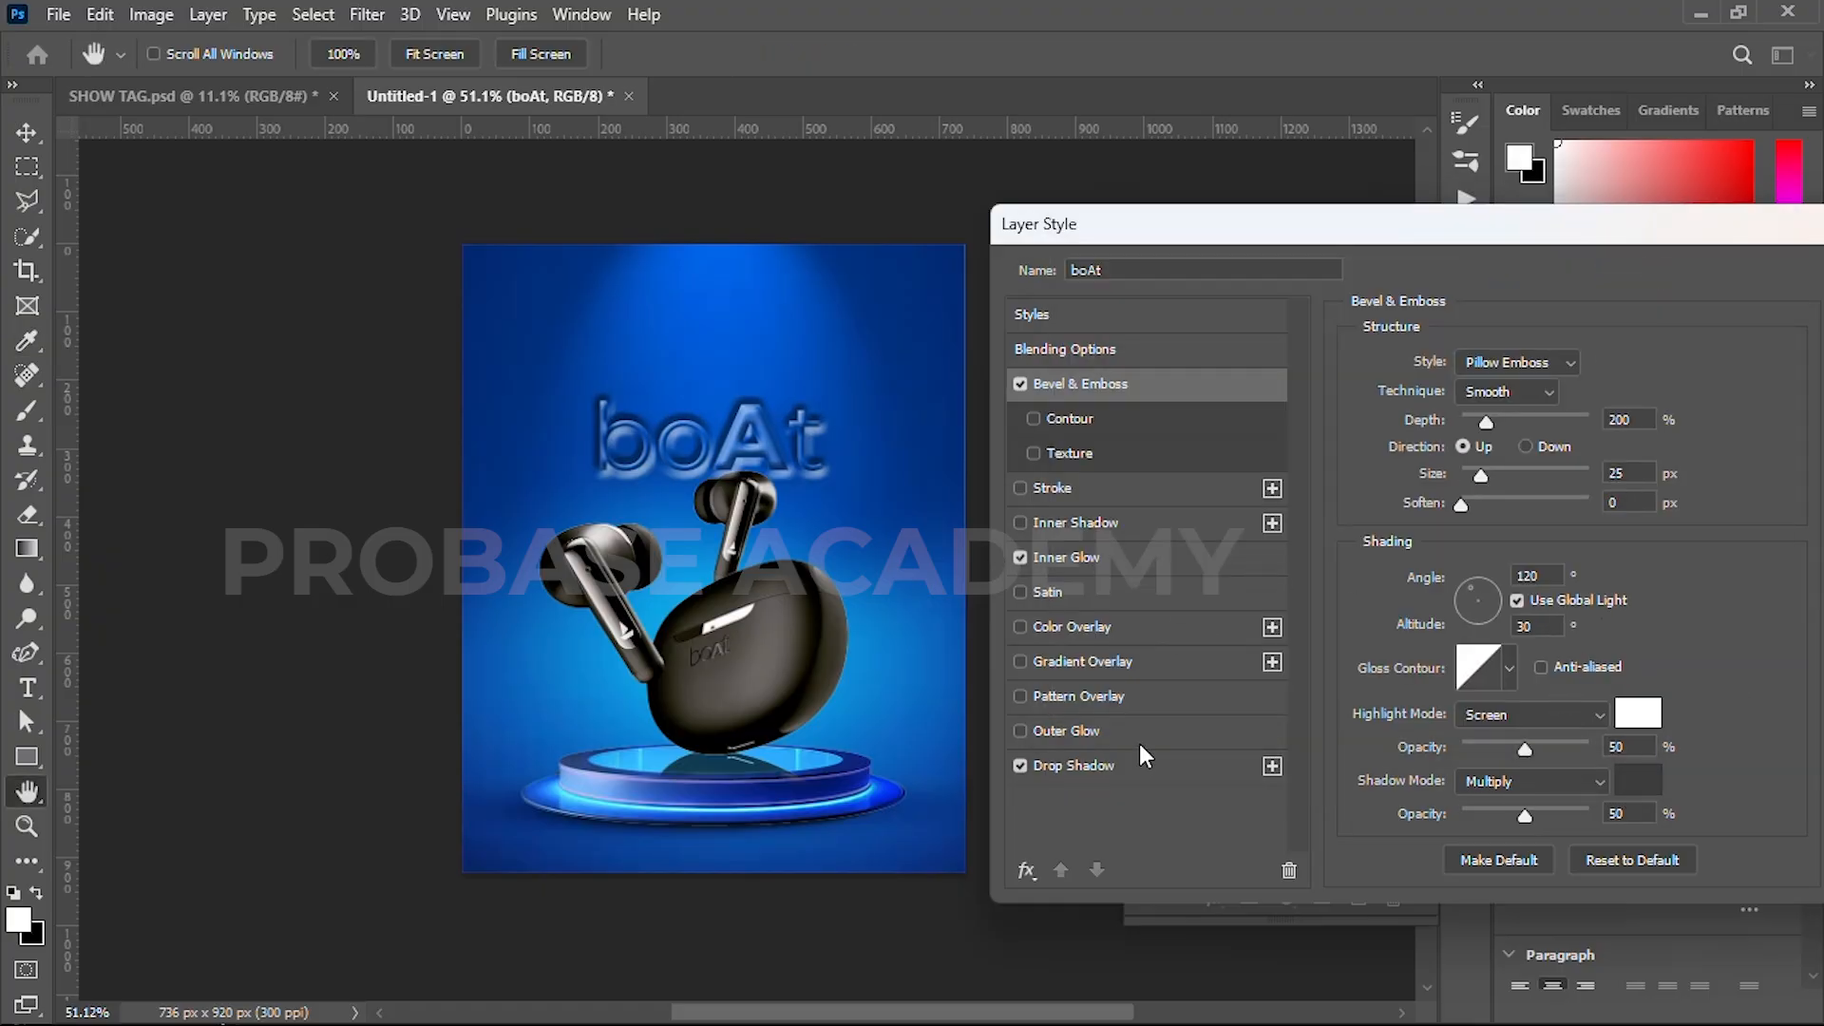
- Try a drop shadow distance of 8 px, switch the shadow off and on to compare, and review the inner glow
{"action": "left_click", "coordinate": [1149, 764]}
{"action": "left_click_drag", "start_coordinate": [1475, 484], "coordinate": [1462, 486]}
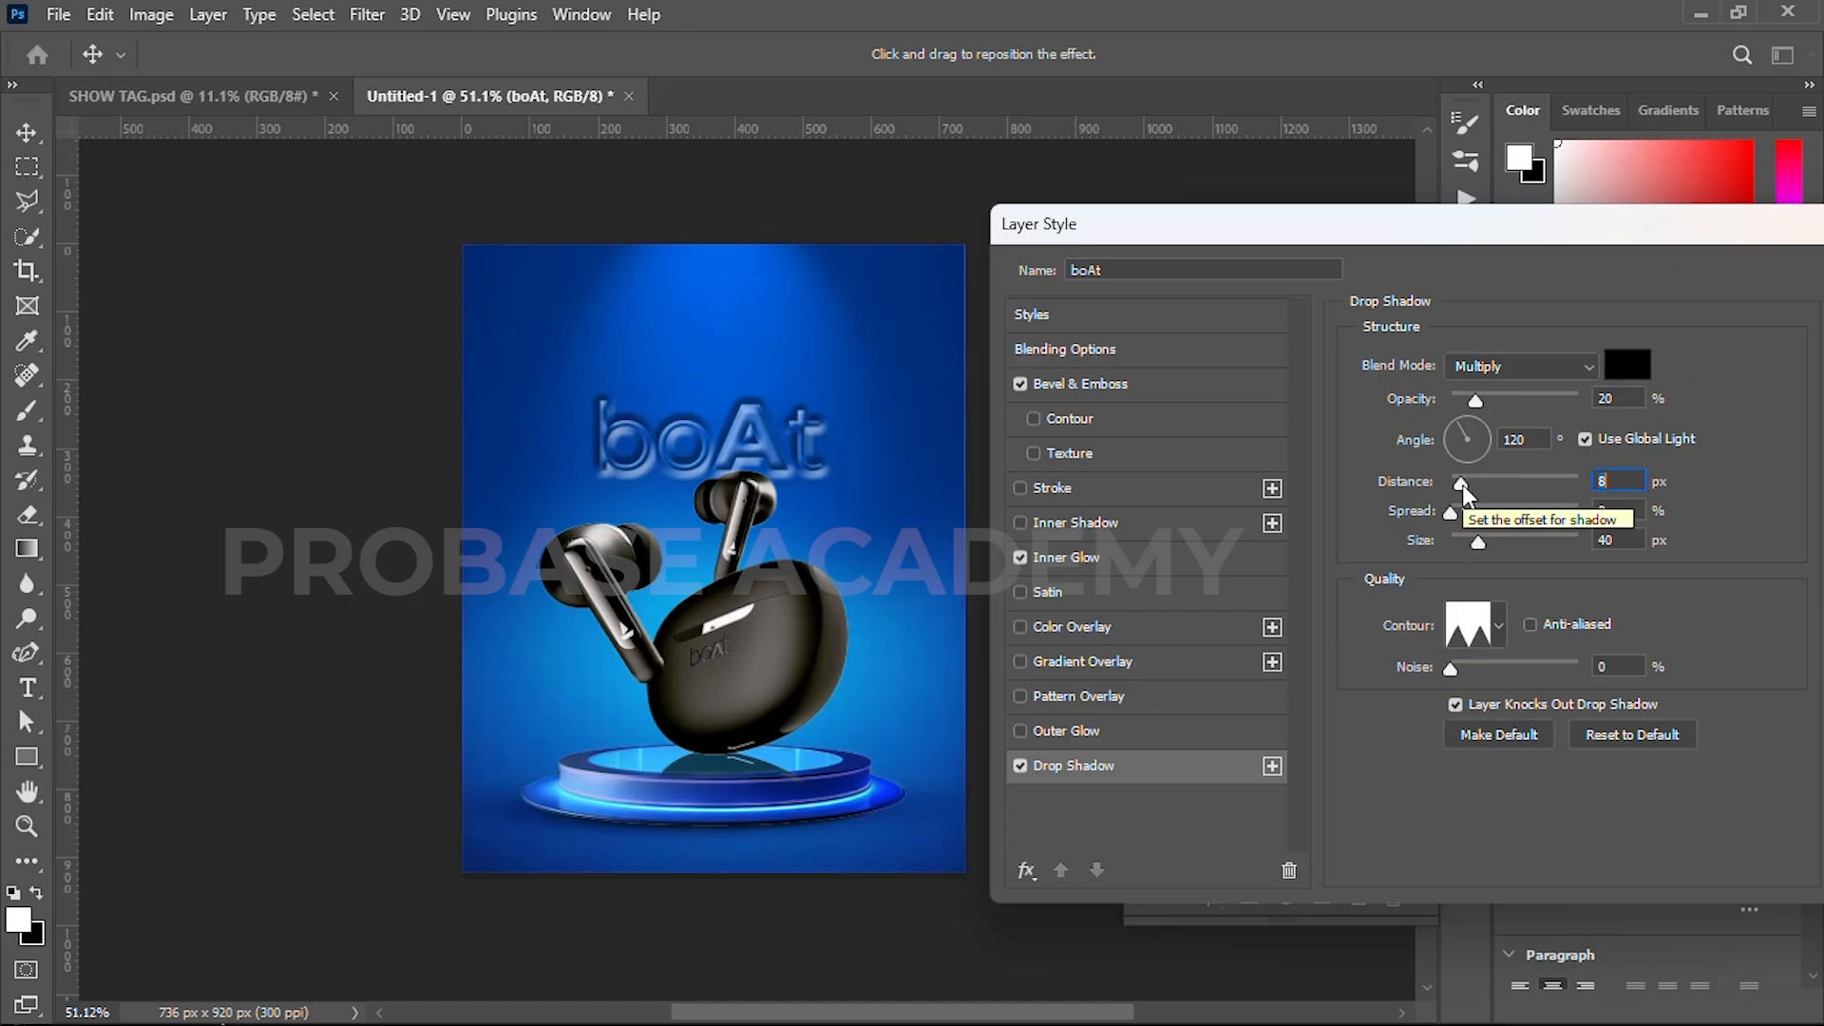
{"action": "left_click", "coordinate": [1019, 767]}
{"action": "left_click", "coordinate": [1019, 767]}
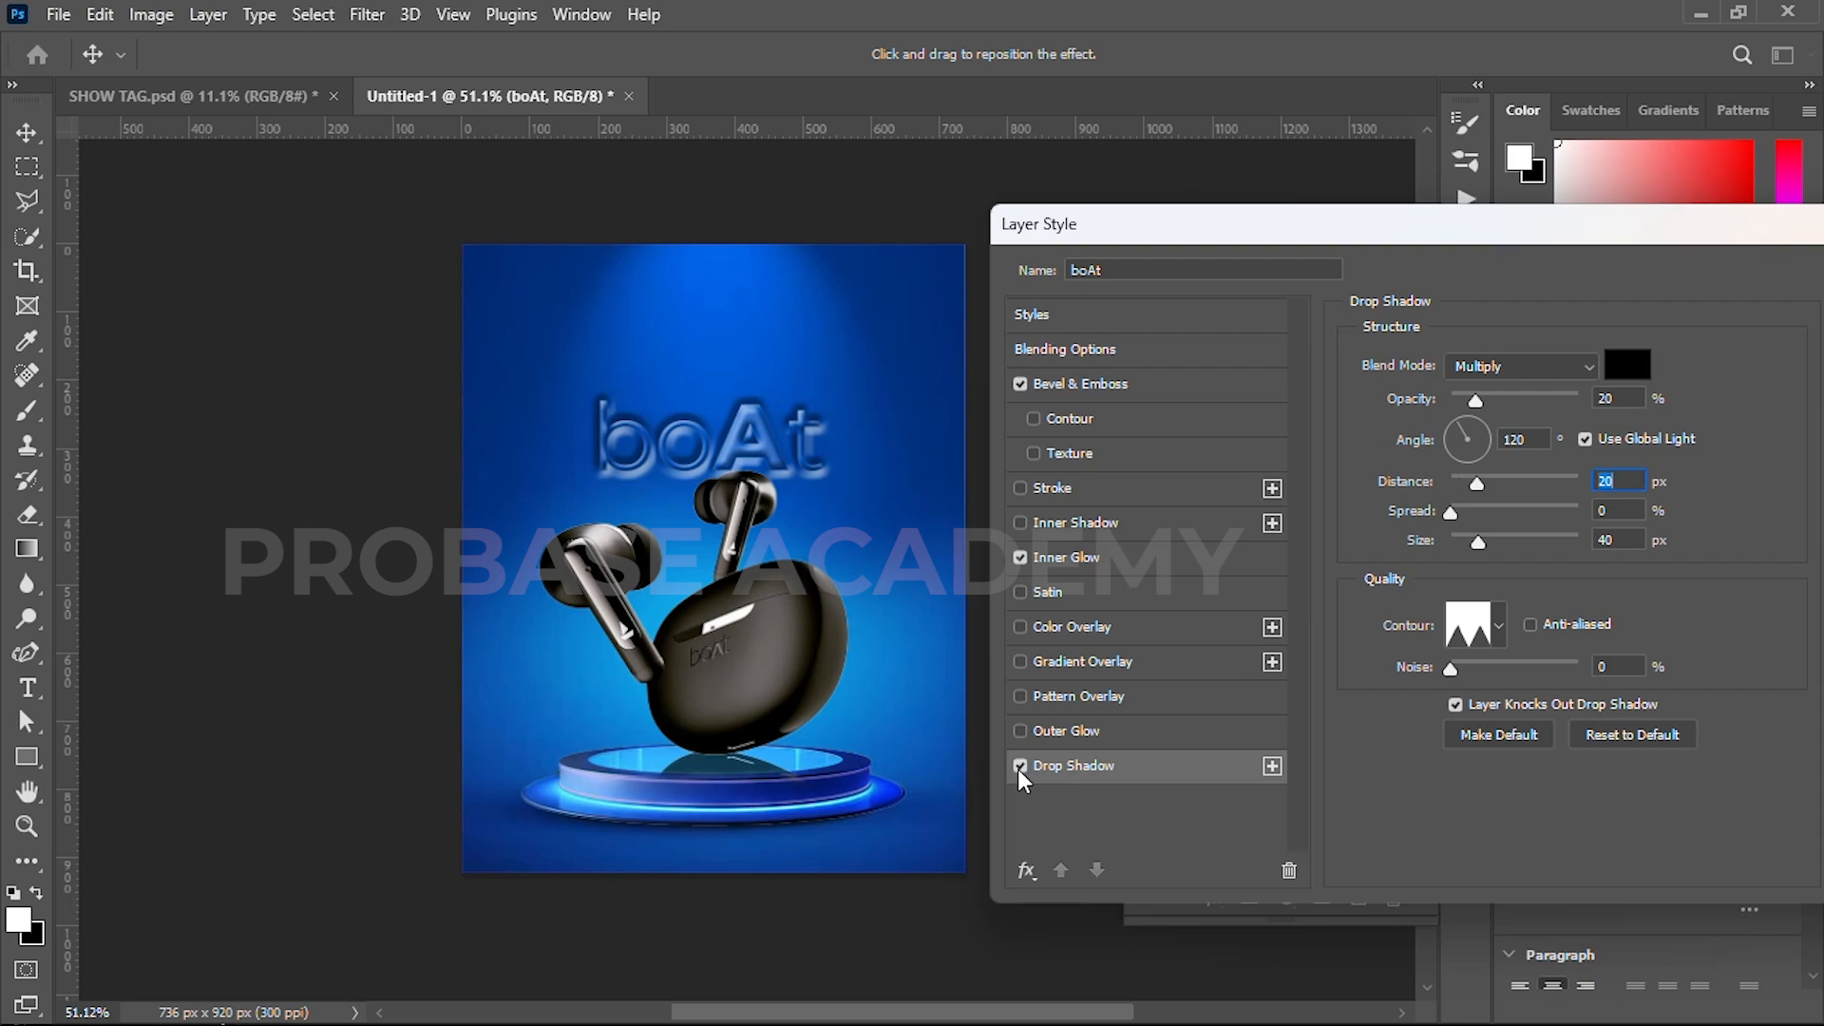
{"action": "left_click", "coordinate": [1176, 560]}
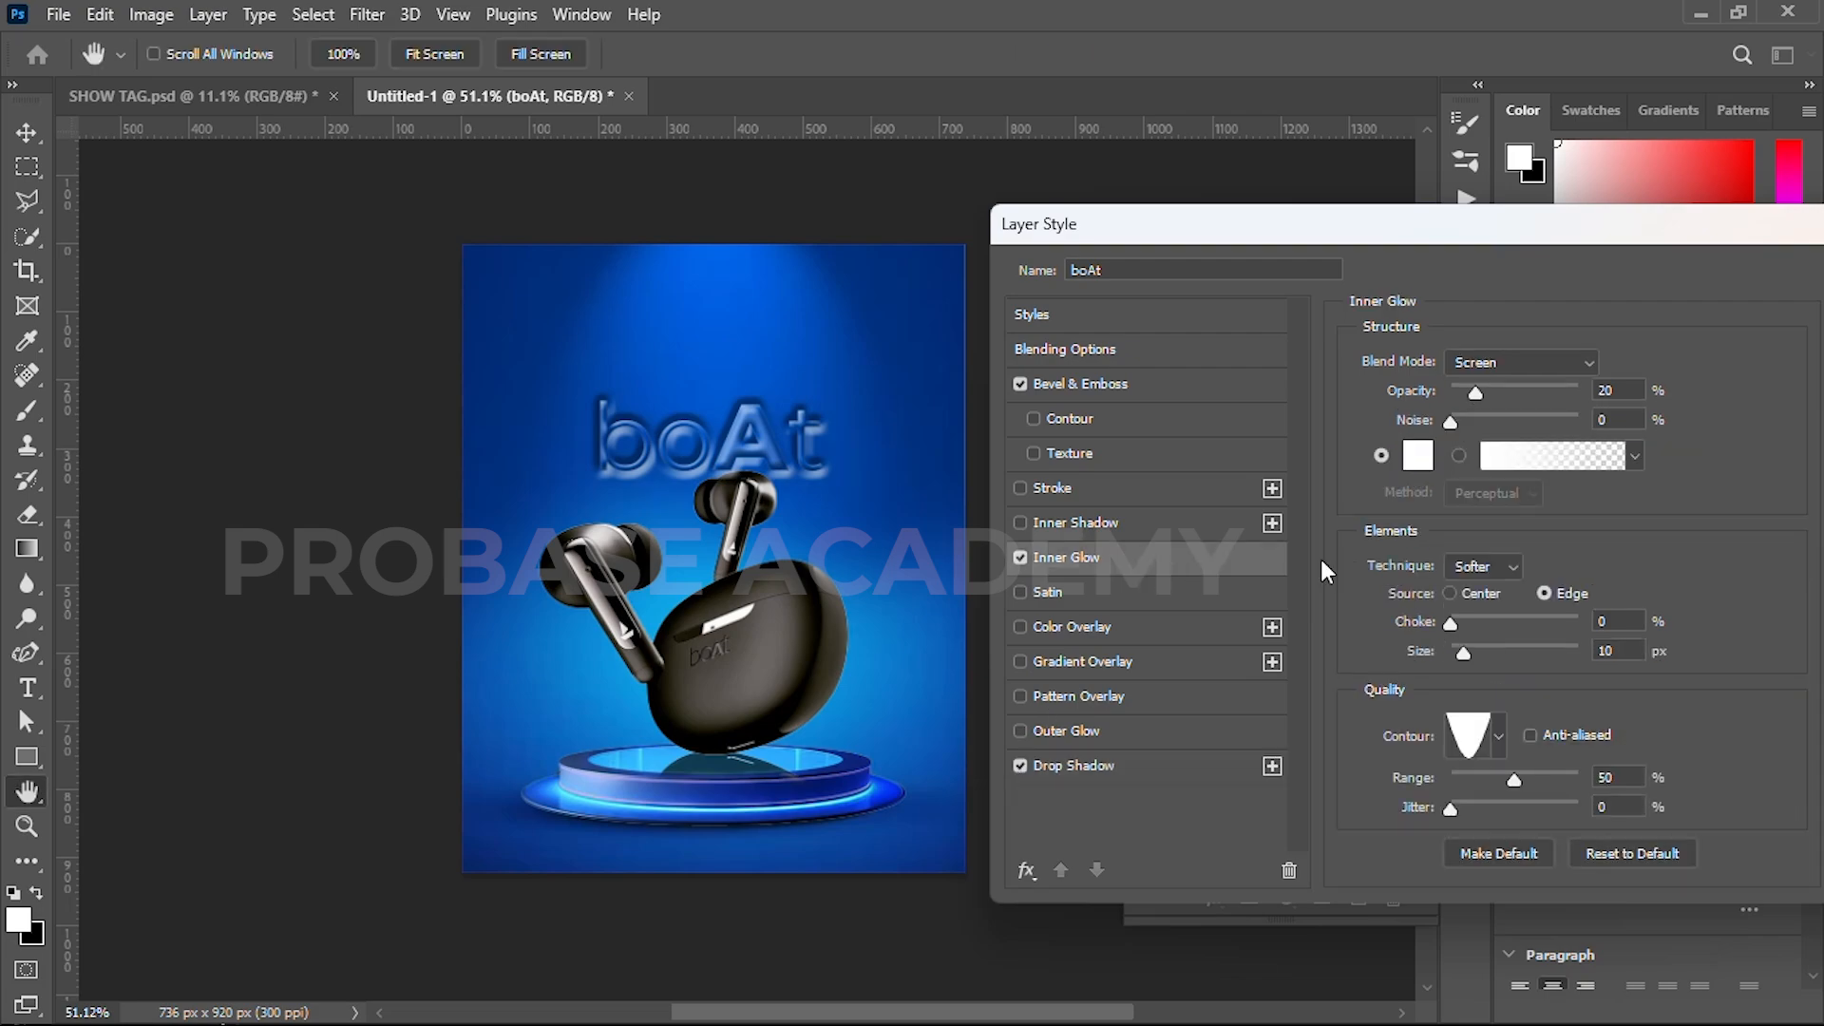
- Set the bevel size to 6 px, apply the layer style and move the boAt text slightly up
{"action": "left_click", "coordinate": [1195, 393]}
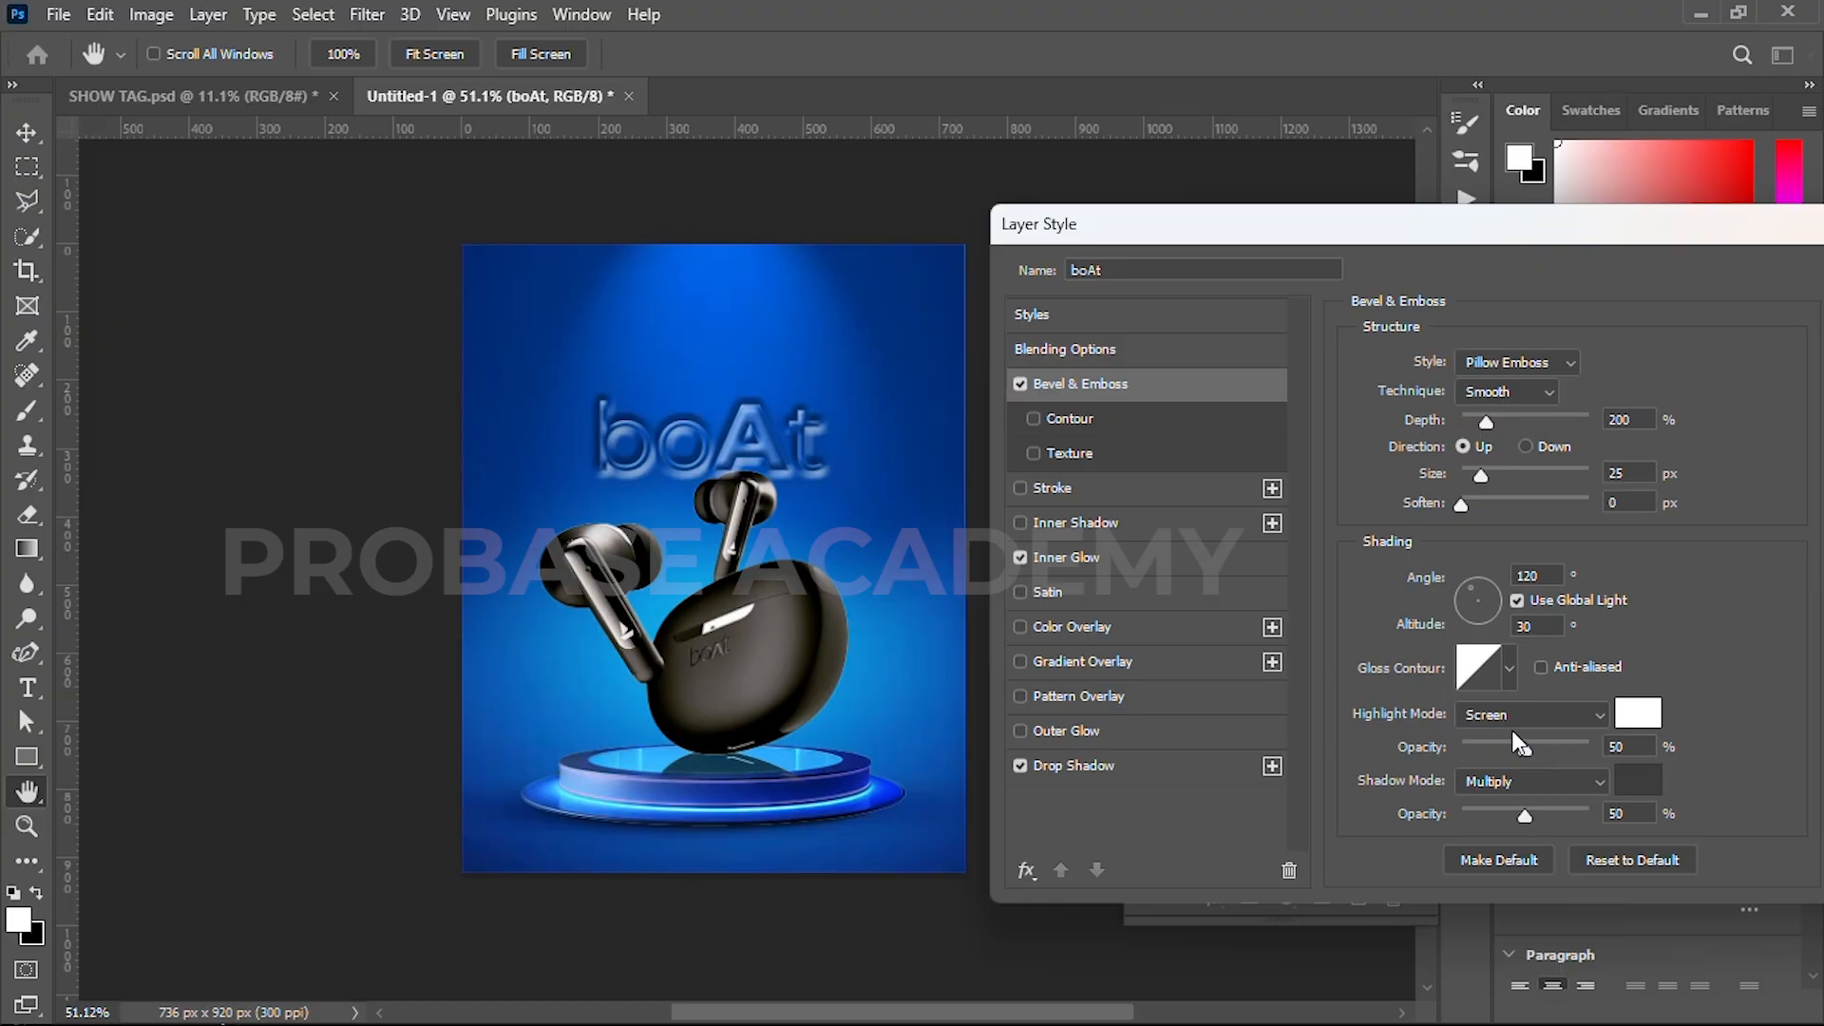
{"action": "left_click_drag", "start_coordinate": [1480, 481], "coordinate": [1471, 479]}
{"action": "left_click_drag", "start_coordinate": [1505, 223], "coordinate": [1336, 234]}
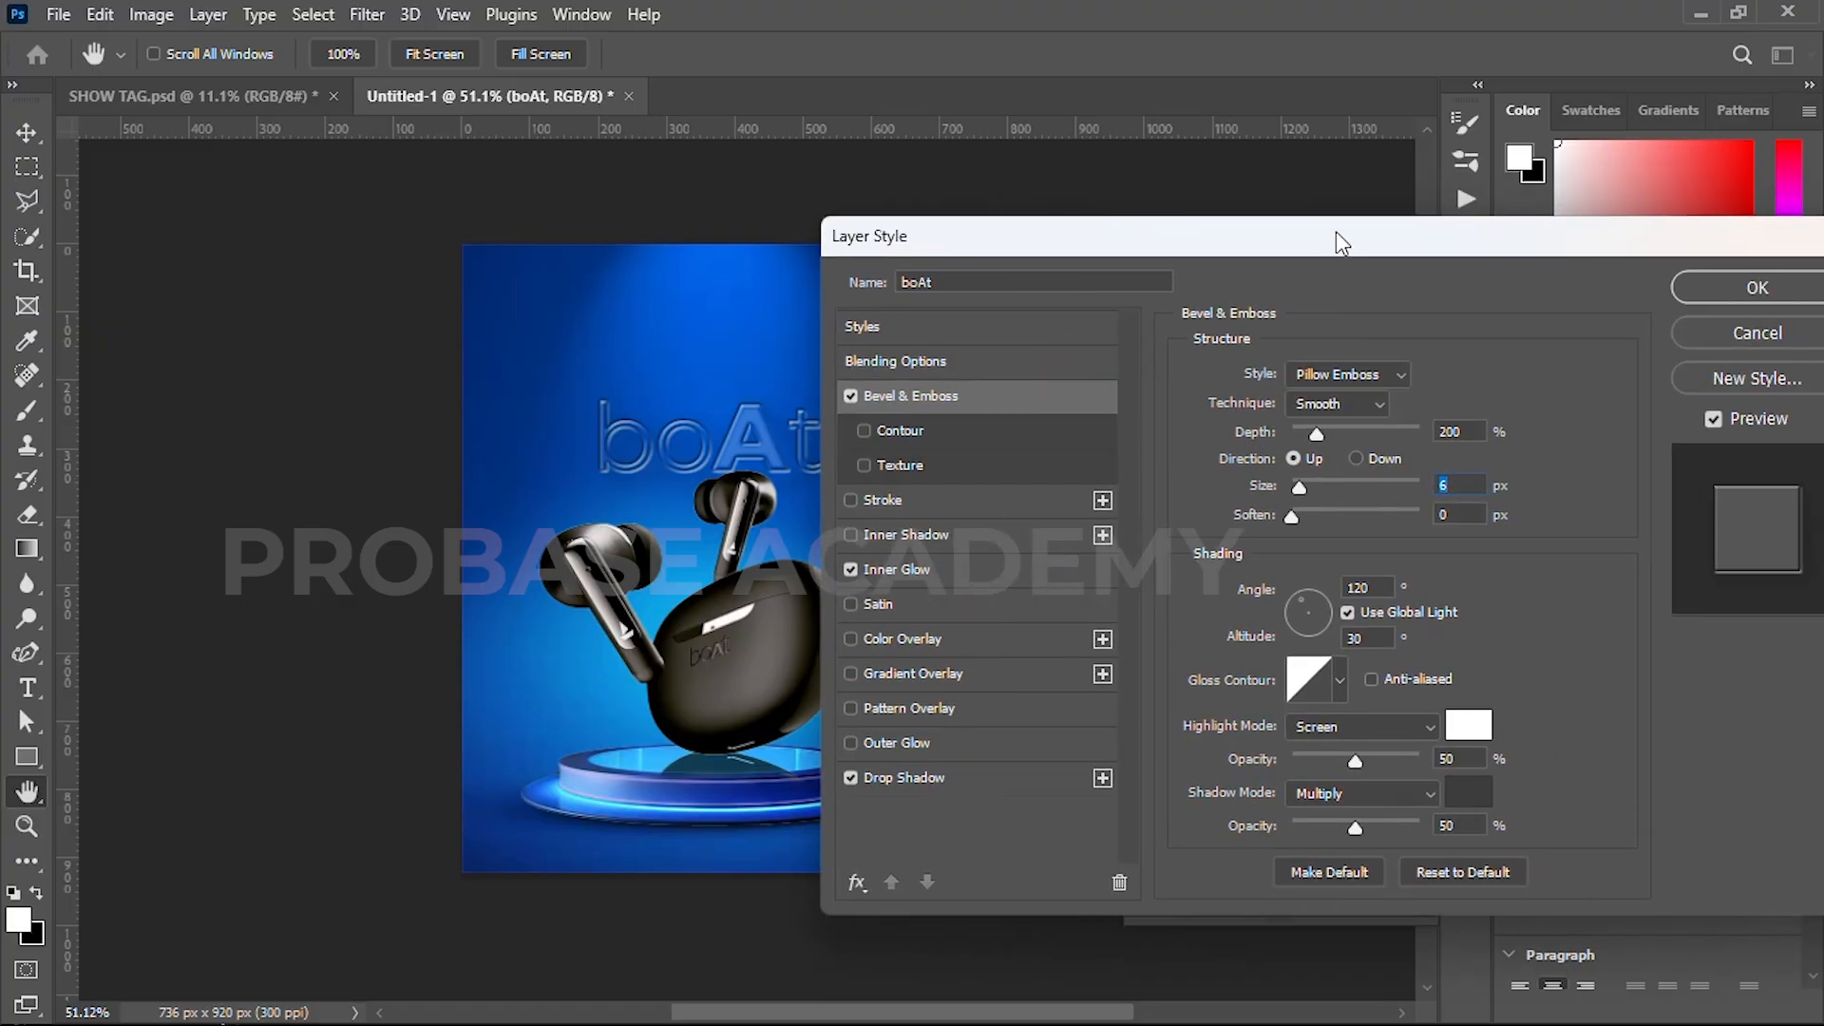
{"action": "left_click", "coordinate": [777, 44]}
{"action": "left_click", "coordinate": [1755, 289]}
{"action": "left_click_drag", "start_coordinate": [763, 450], "coordinate": [767, 427]}
{"action": "left_click", "coordinate": [1030, 333]}
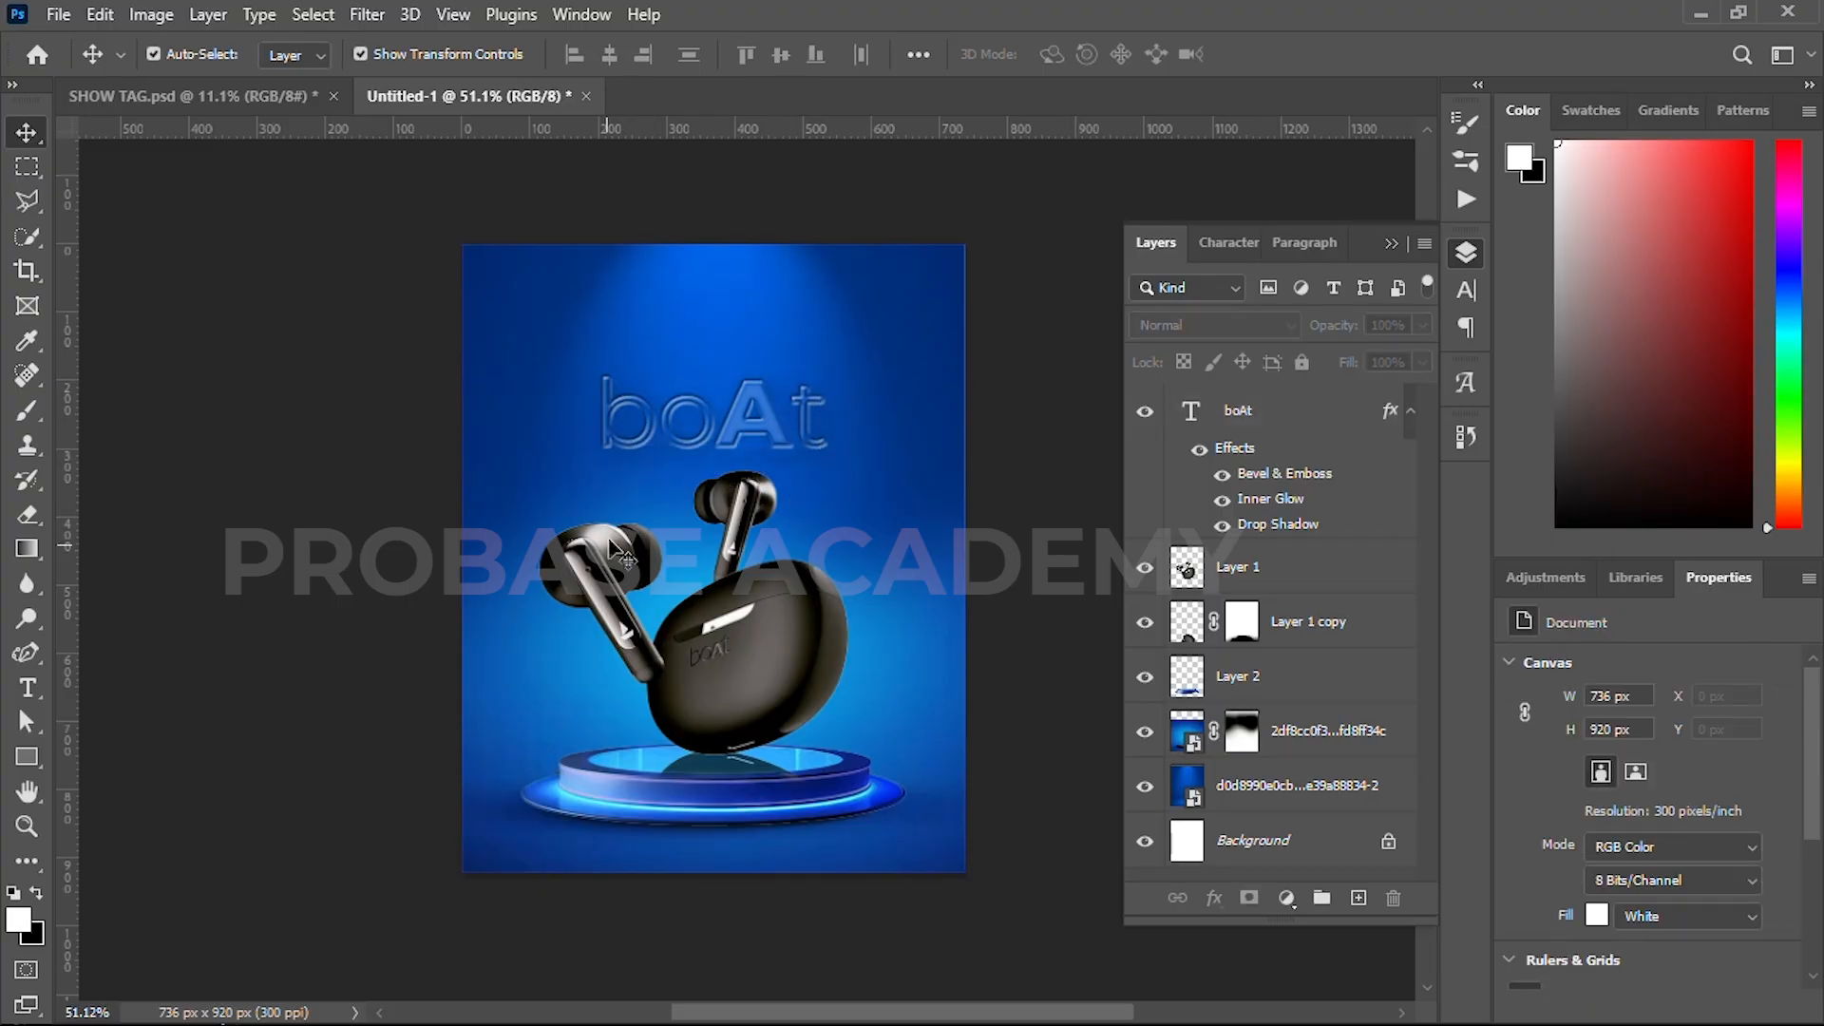
- Add the white Montserrat ExtraBold text "AIRPOD" near the top of the poster
{"action": "key", "text": "t"}
{"action": "left_click", "coordinate": [601, 300]}
{"action": "type", "text": "AIR"}
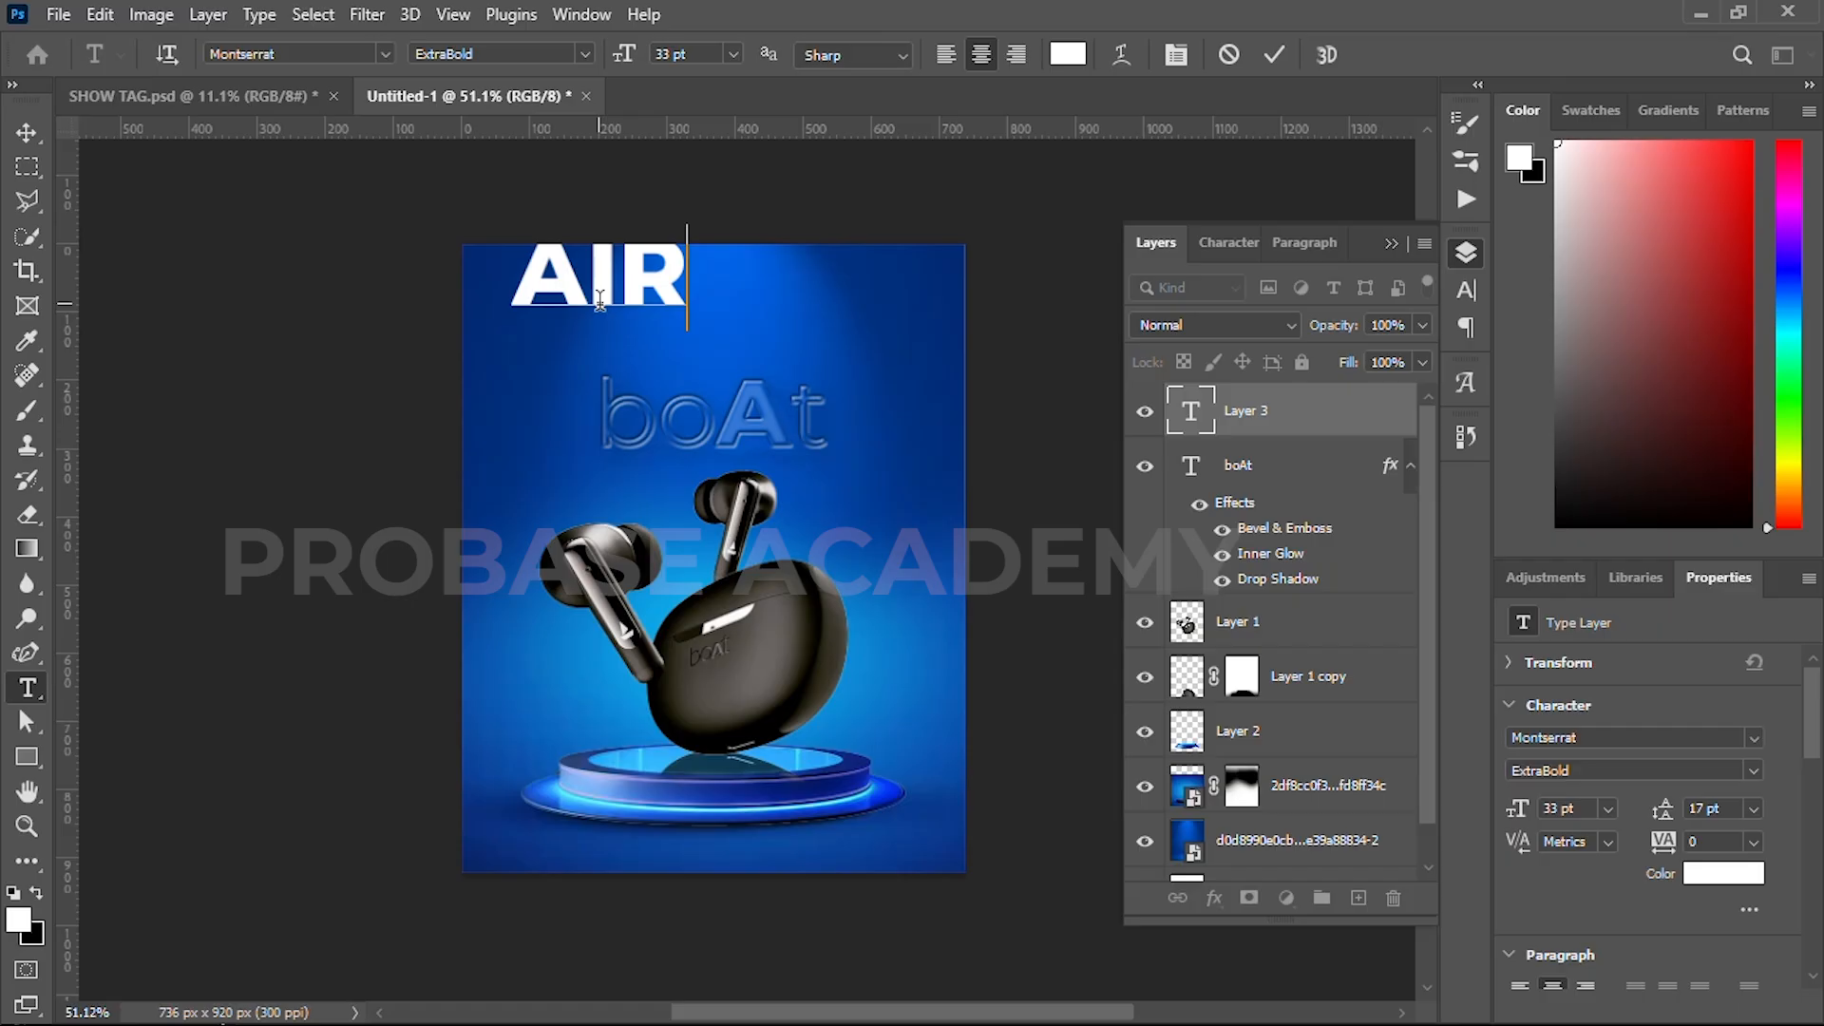
{"action": "type", "text": "POD"}
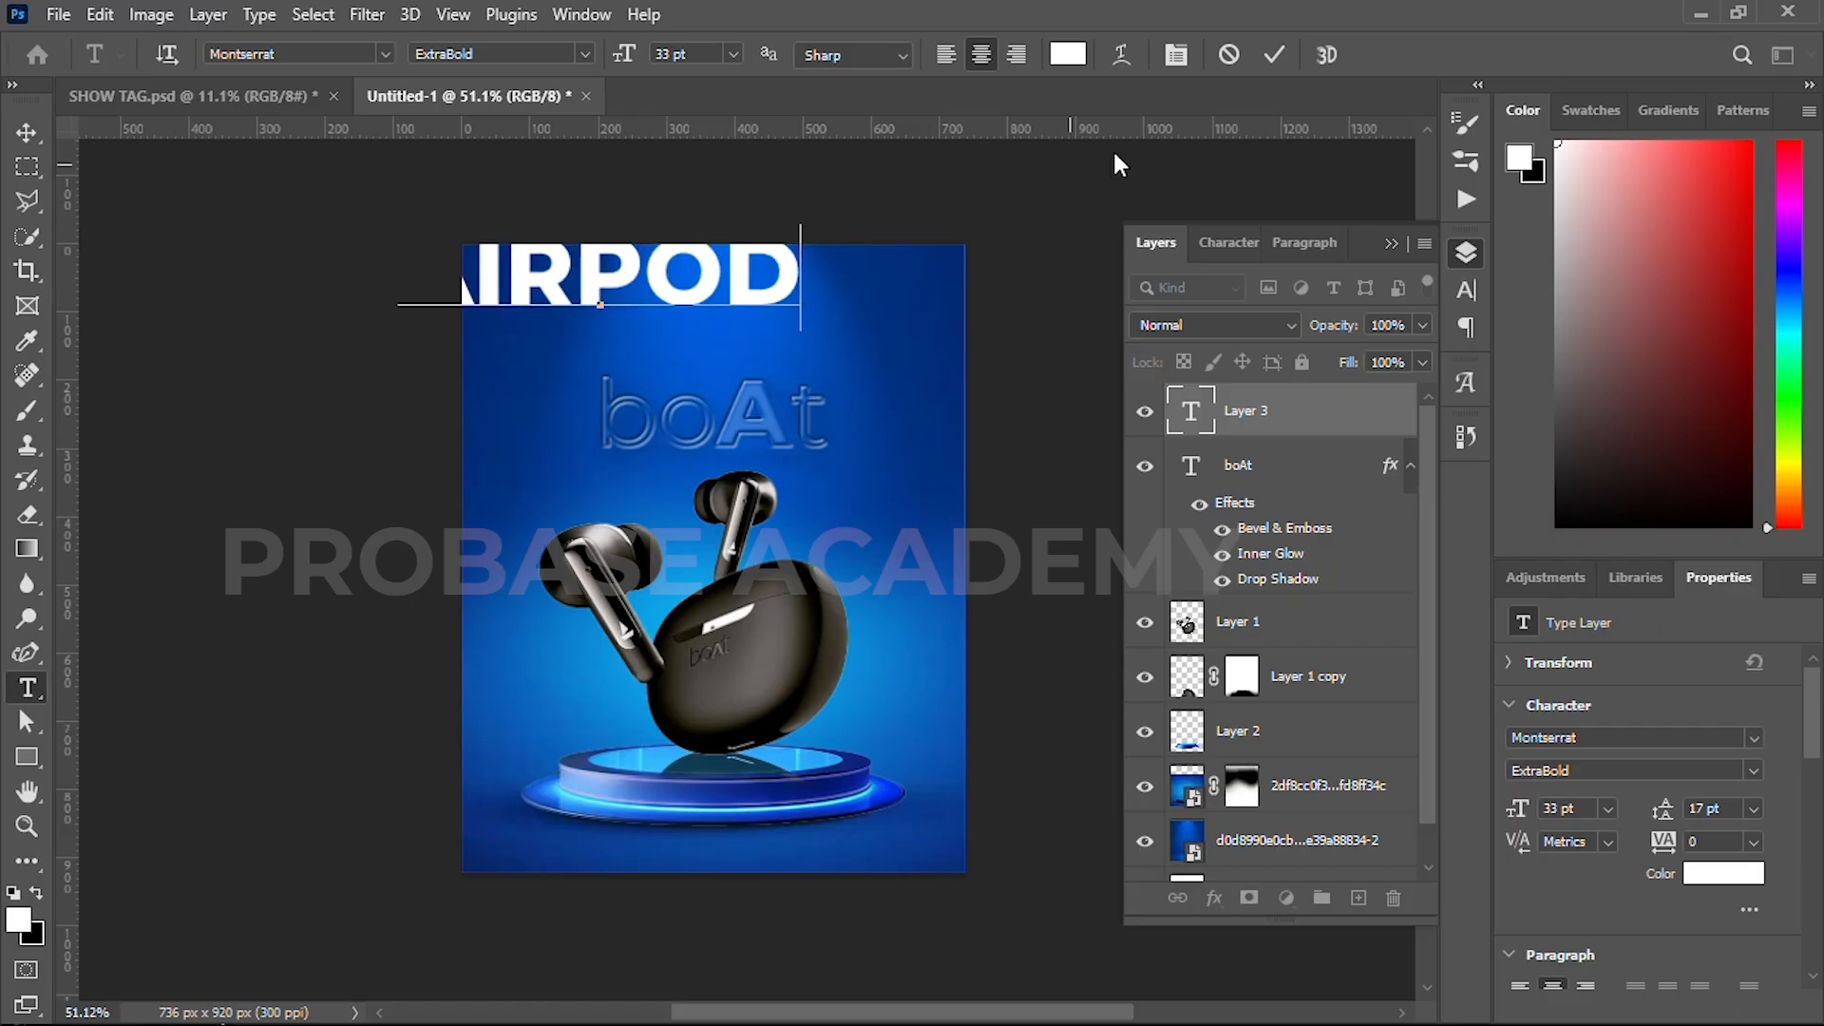
{"action": "left_click", "coordinate": [1274, 54]}
- Move the AIRPOD text directly below the boAt title and enlarge it to about 38 pt, nearly spanning the poster's width
{"action": "key", "text": "v"}
{"action": "left_click_drag", "start_coordinate": [697, 291], "coordinate": [803, 523]}
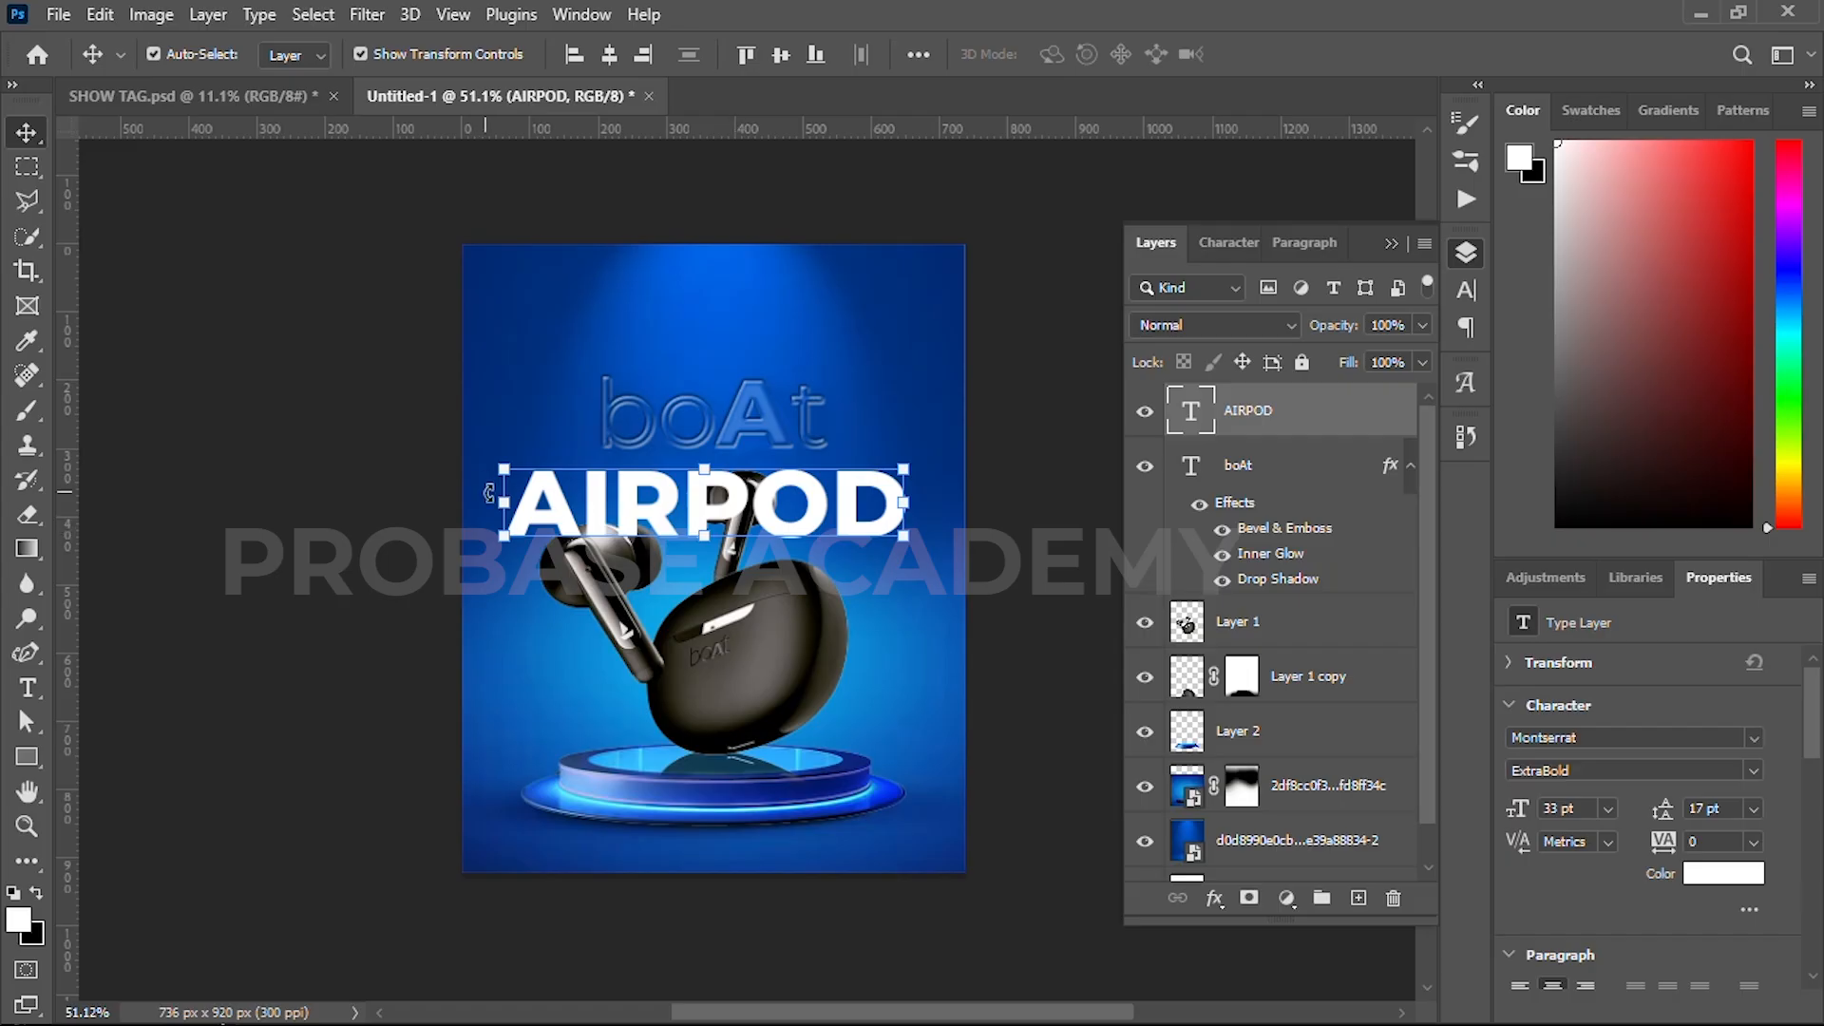
{"action": "left_click_drag", "start_coordinate": [490, 493], "coordinate": [477, 509]}
{"action": "left_click_drag", "start_coordinate": [906, 509], "coordinate": [947, 510]}
{"action": "left_click", "coordinate": [1322, 54]}
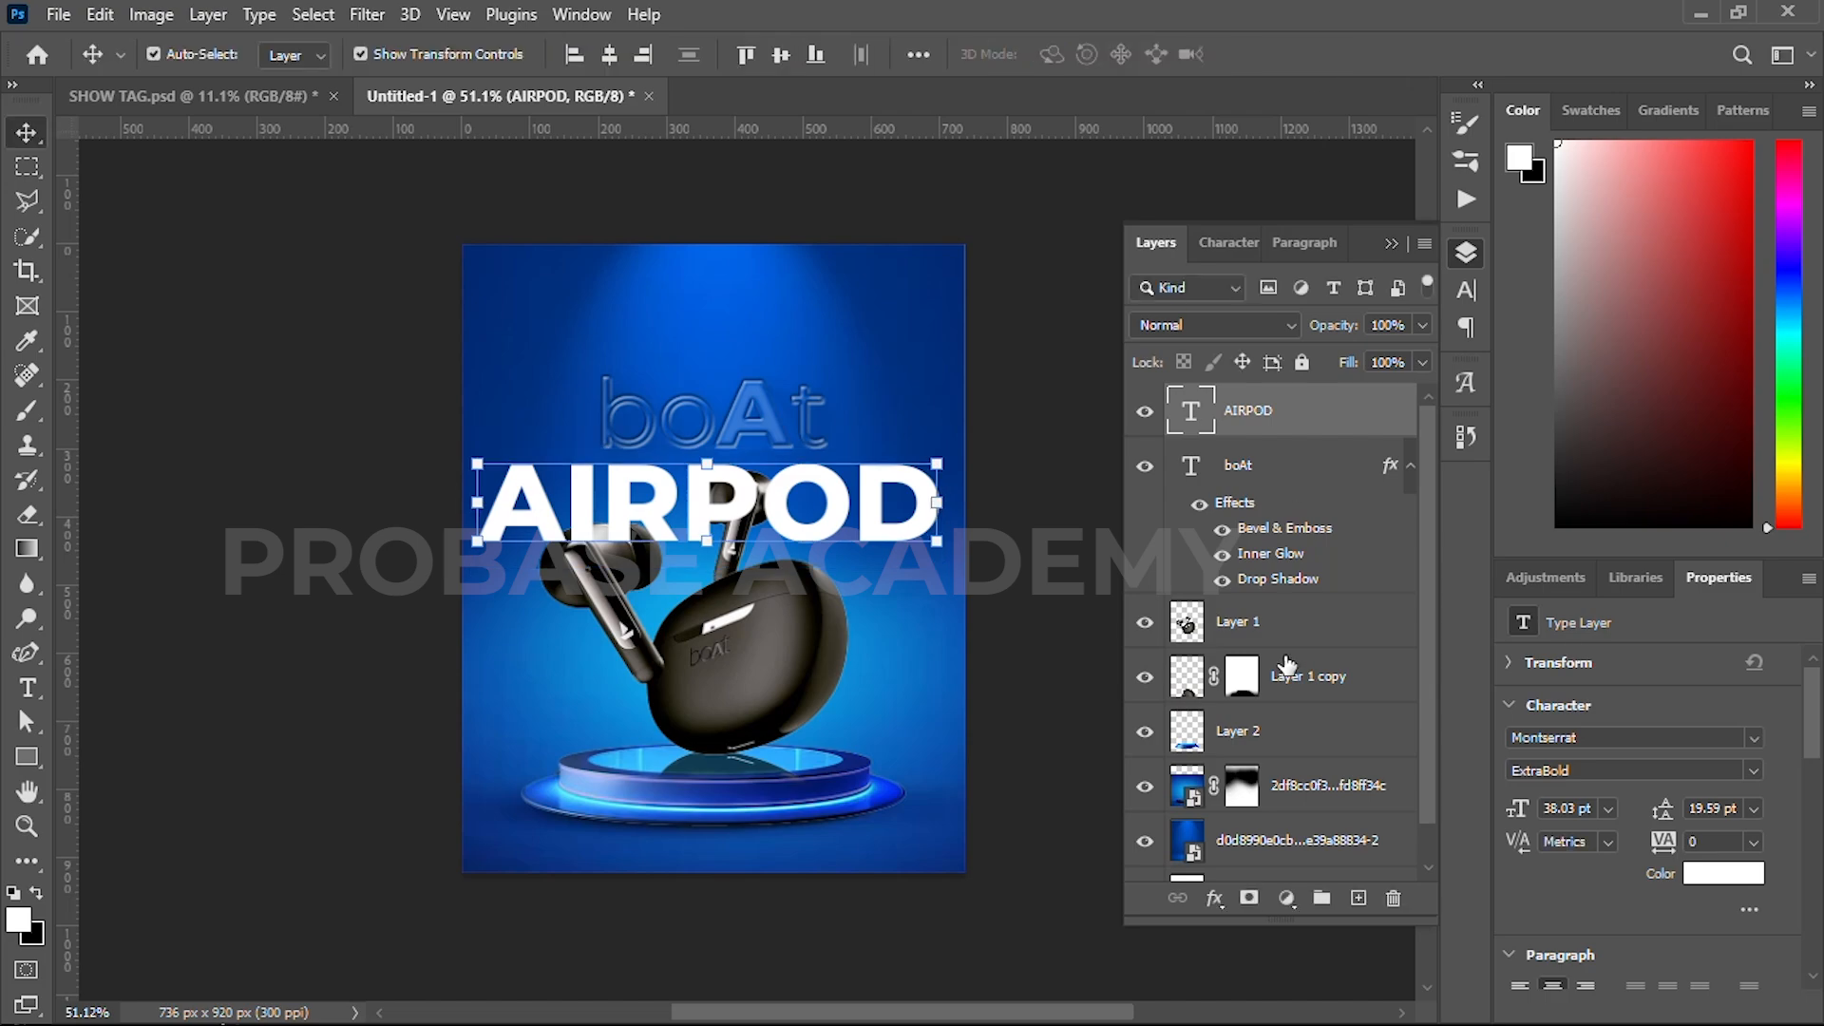
- Add a Pillow Emboss bevel and a white inner glow to the AIRPOD text
{"action": "left_click", "coordinate": [1214, 897]}
{"action": "left_click", "coordinate": [1277, 641]}
{"action": "left_click", "coordinate": [978, 399]}
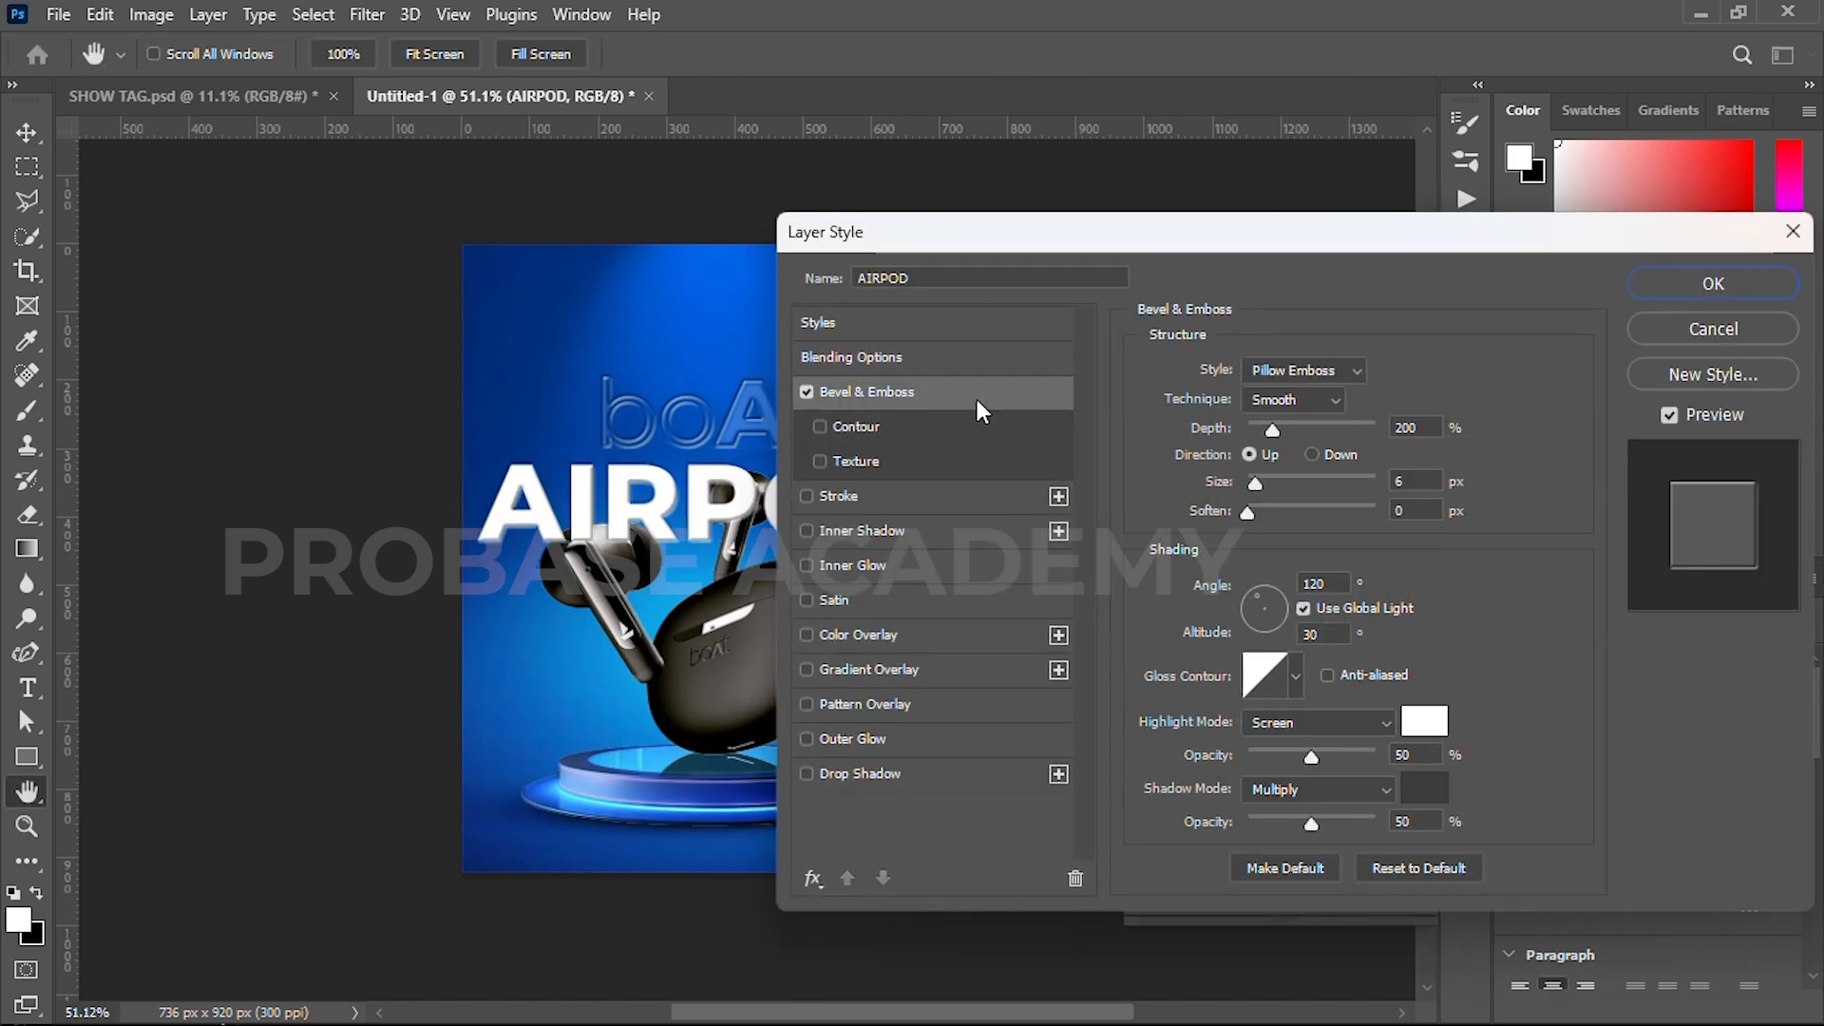
{"action": "left_click", "coordinate": [807, 390]}
{"action": "left_click", "coordinate": [930, 570]}
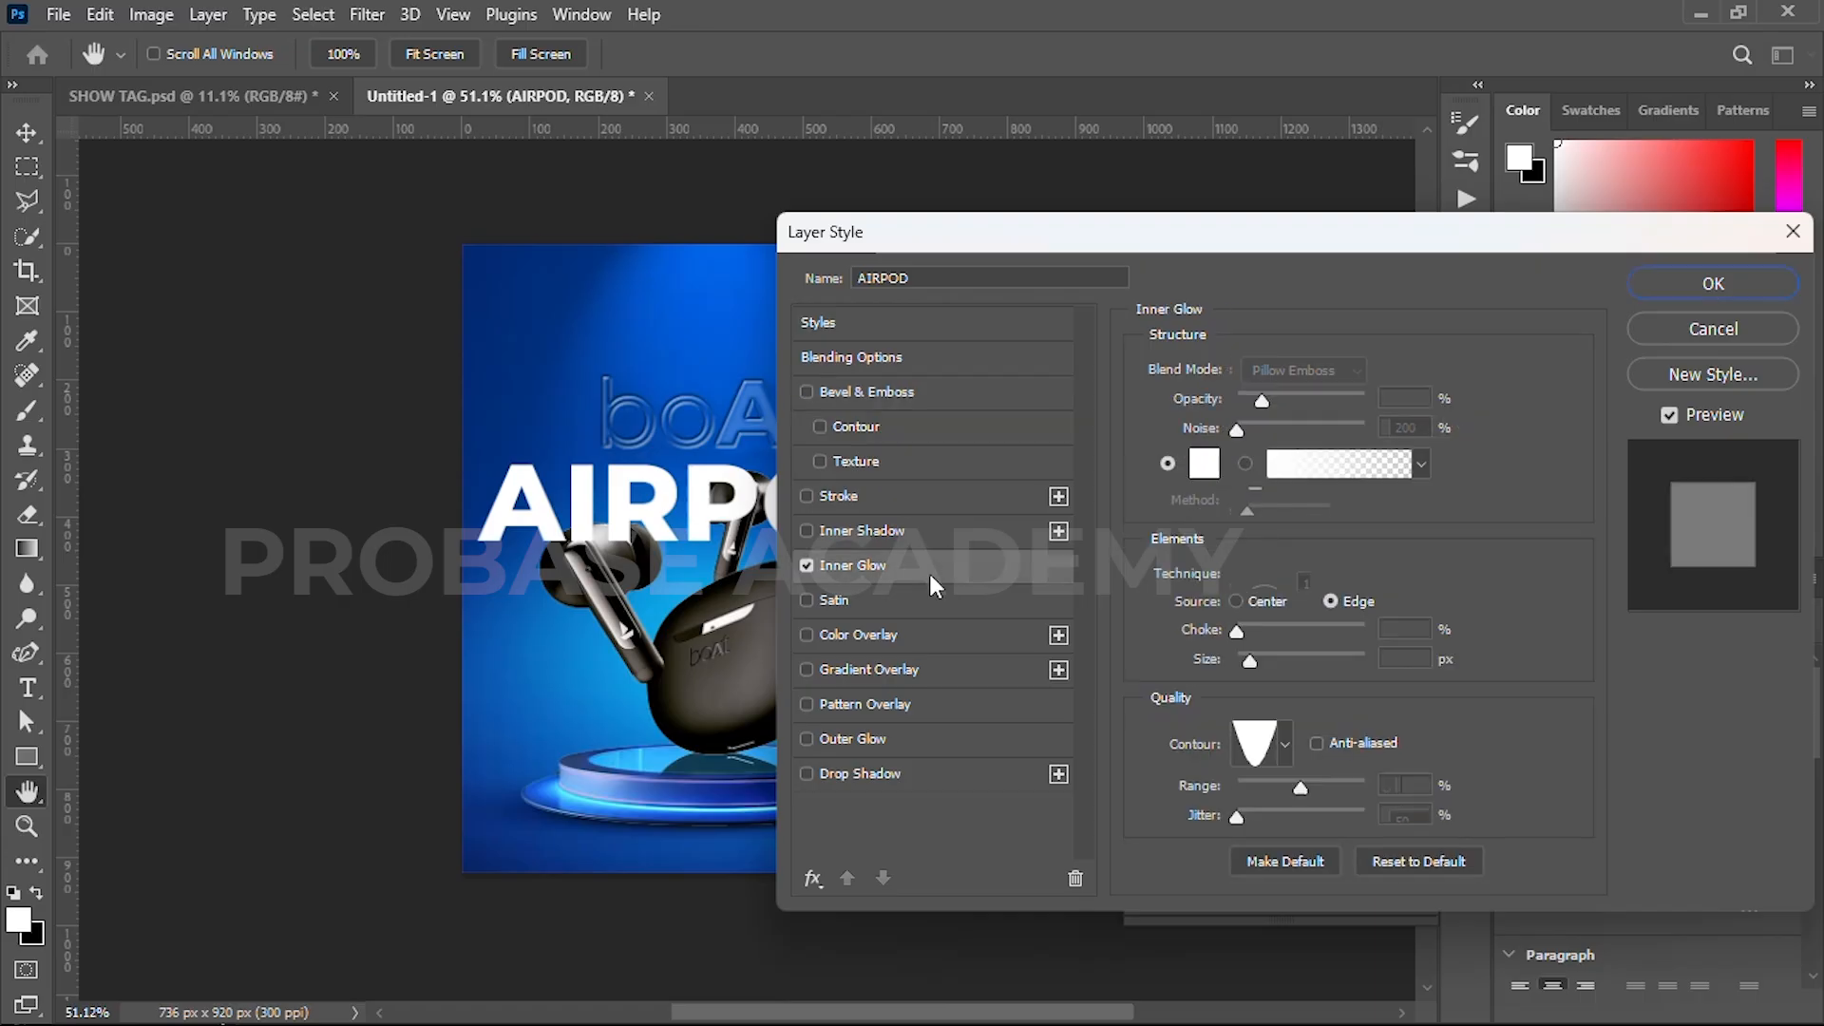
{"action": "left_click", "coordinate": [948, 388]}
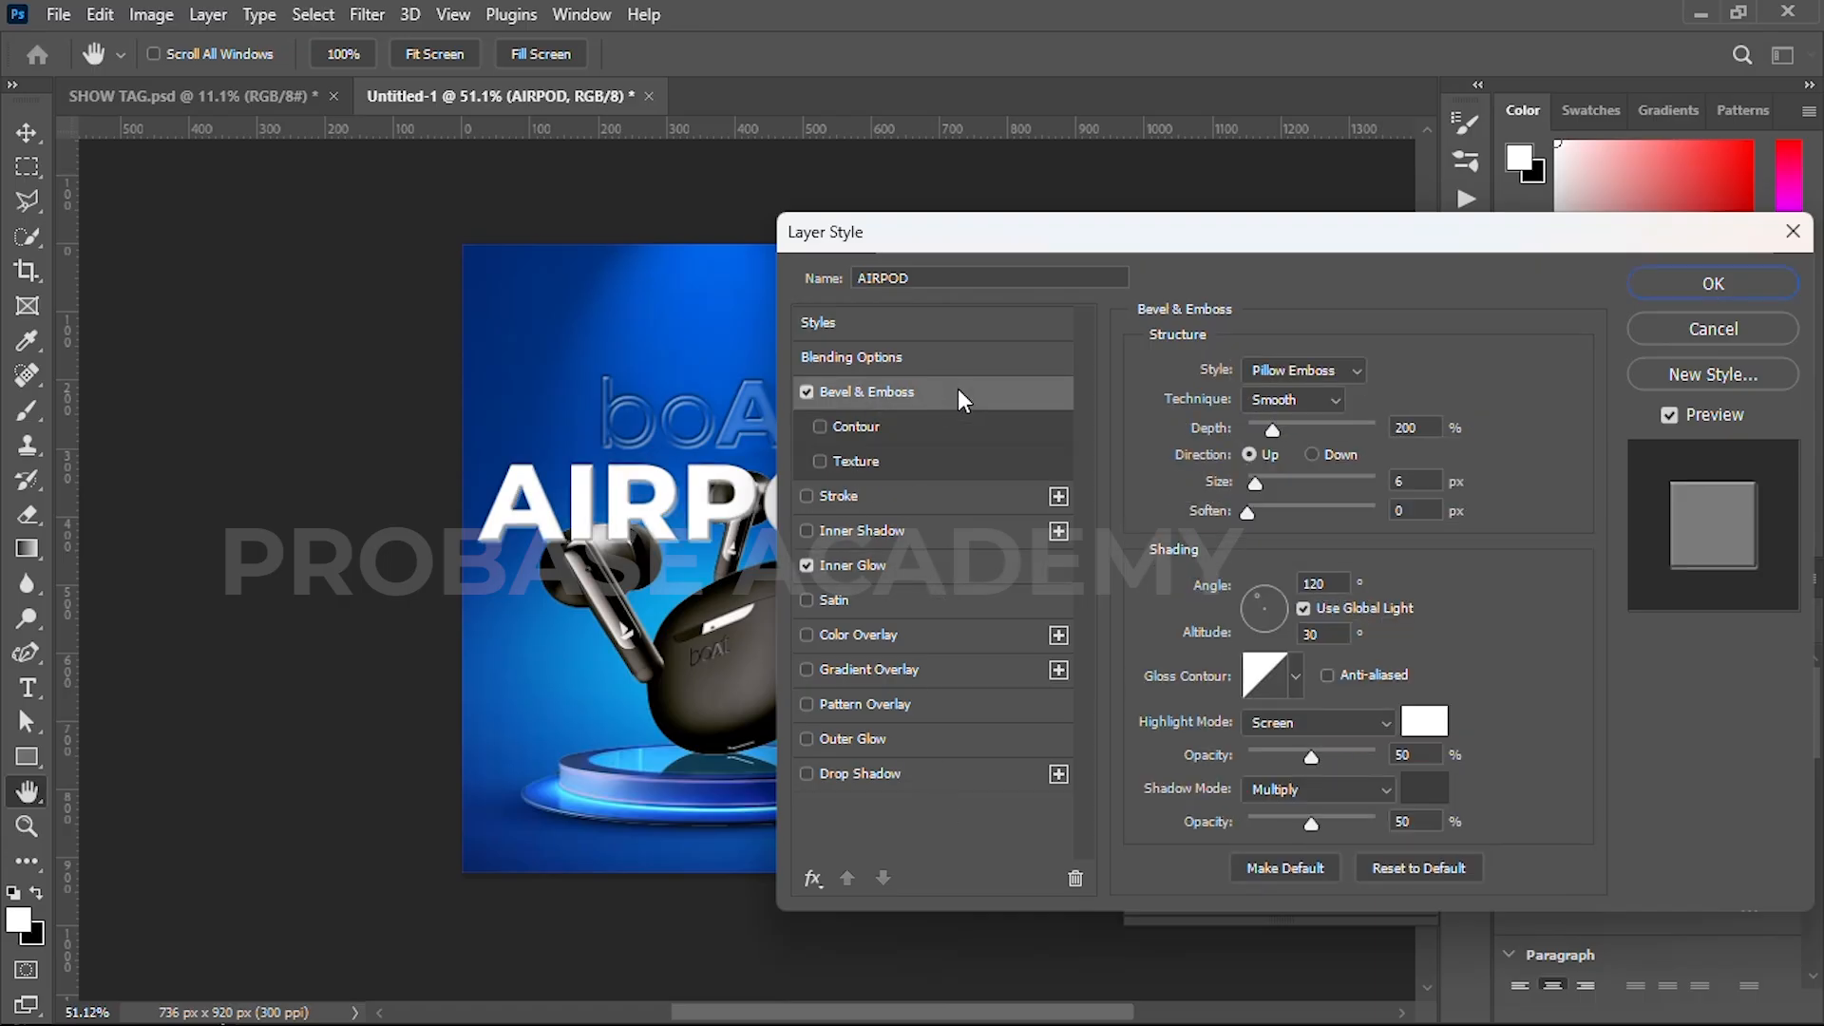
- Lower the AIRPOD text's fill opacity to 0%, then switch its bevel off and on to compare
{"action": "left_click", "coordinate": [920, 361]}
{"action": "left_click_drag", "start_coordinate": [1385, 475], "coordinate": [1186, 494]}
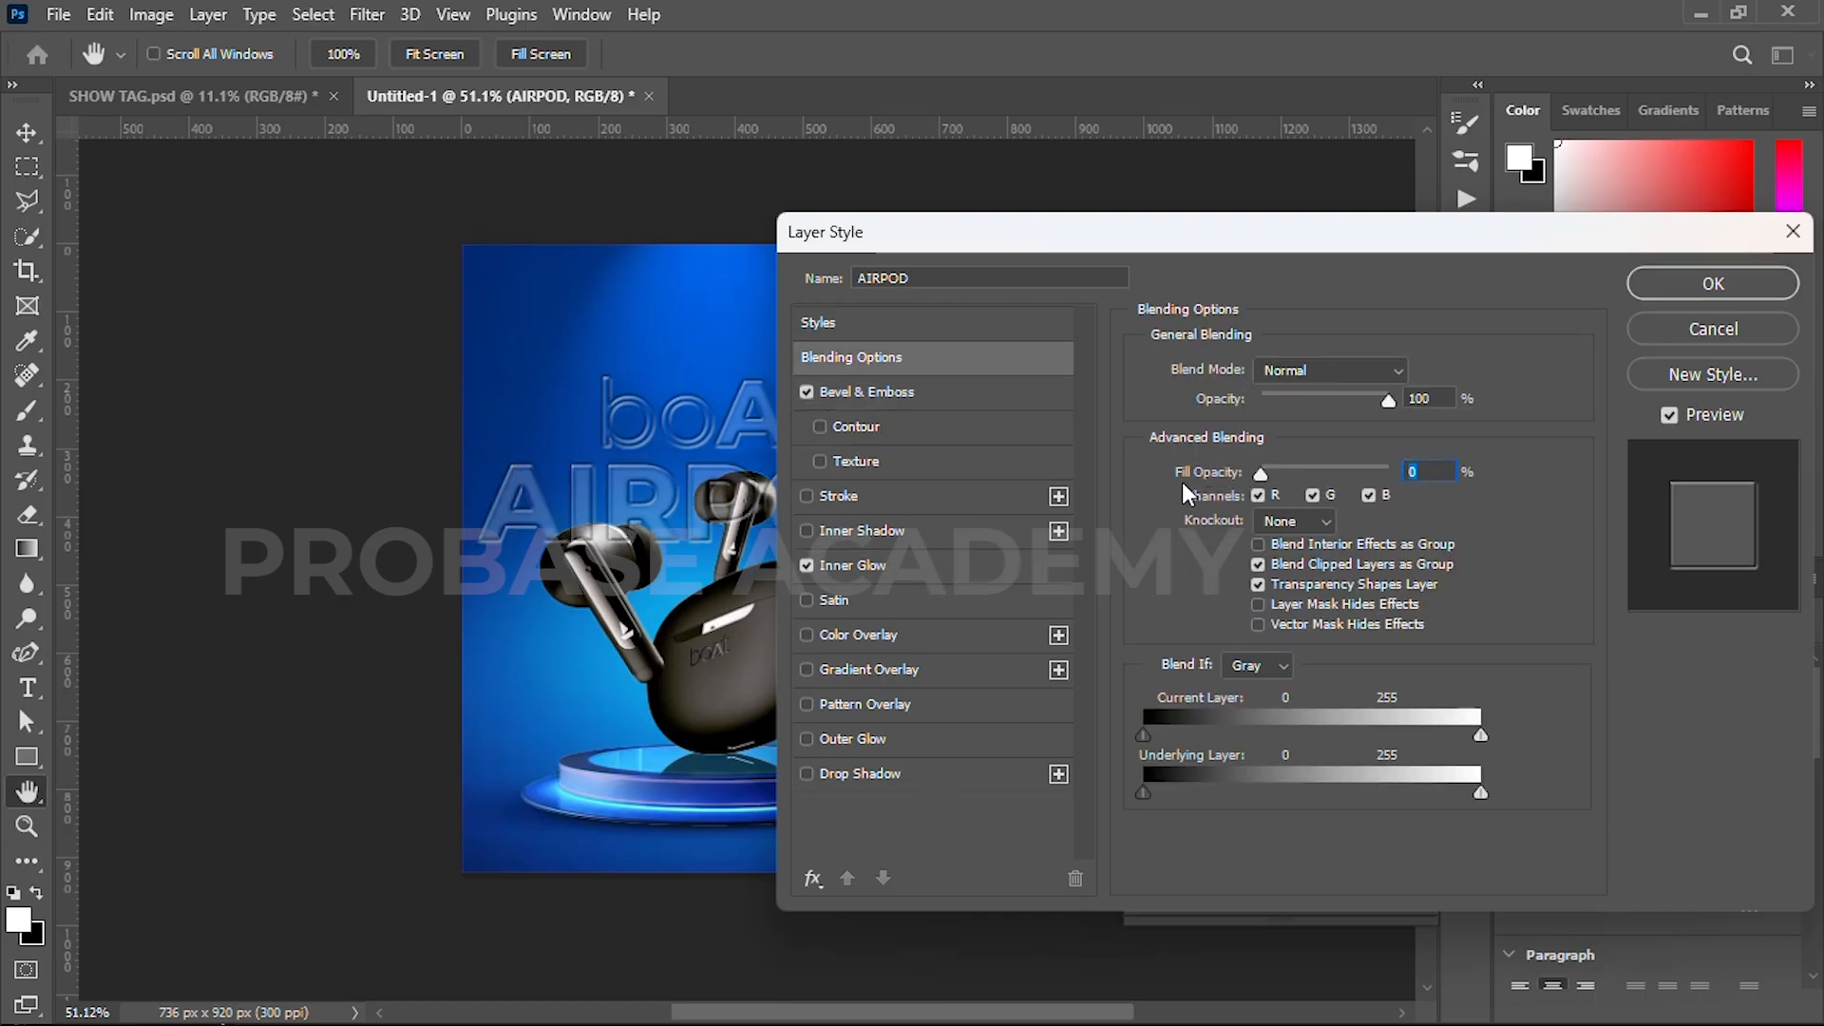
{"action": "left_click", "coordinate": [808, 392]}
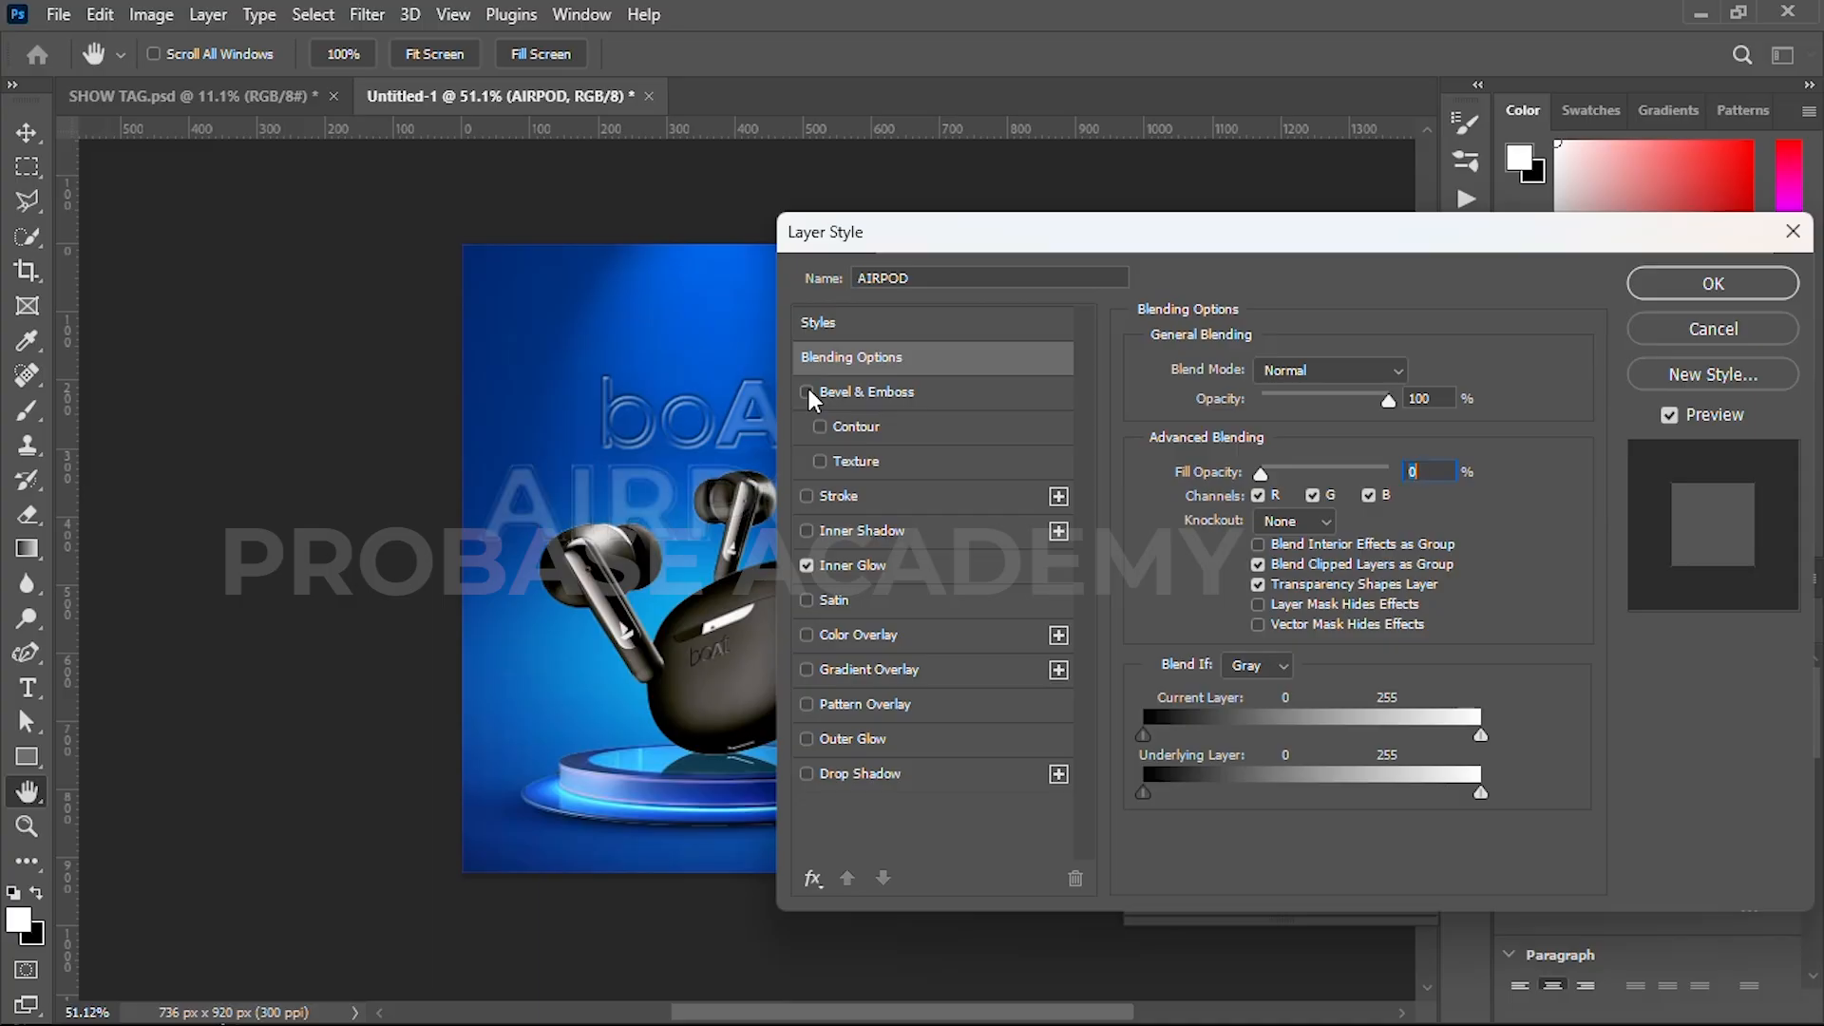
{"action": "left_click", "coordinate": [807, 392]}
- Set the AIRPOD text's inner glow range to 51% and apply the layer style
{"action": "left_click", "coordinate": [907, 570]}
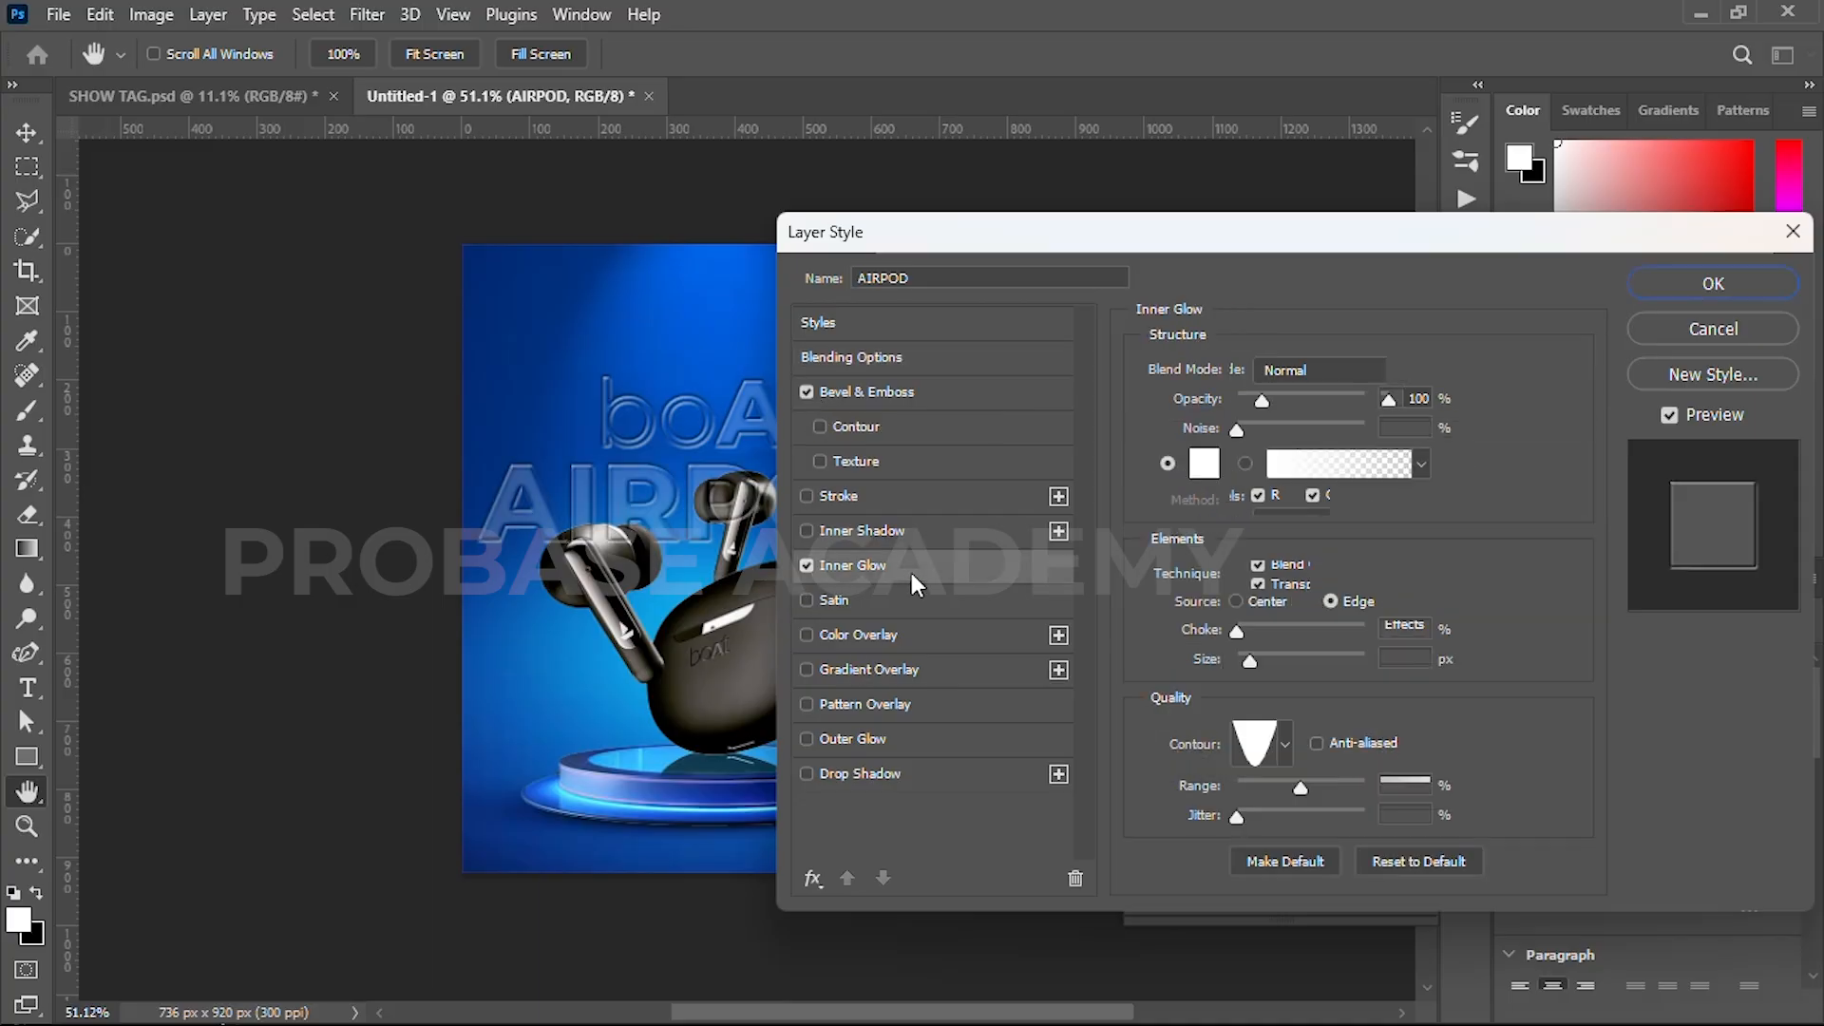
{"action": "mouse_move", "coordinate": [1301, 787]}
{"action": "left_mouse_down"}
{"action": "mouse_move", "coordinate": [1246, 787]}
{"action": "mouse_move", "coordinate": [1342, 781]}
{"action": "mouse_move", "coordinate": [1286, 783]}
{"action": "mouse_move", "coordinate": [1305, 791]}
{"action": "left_mouse_up"}
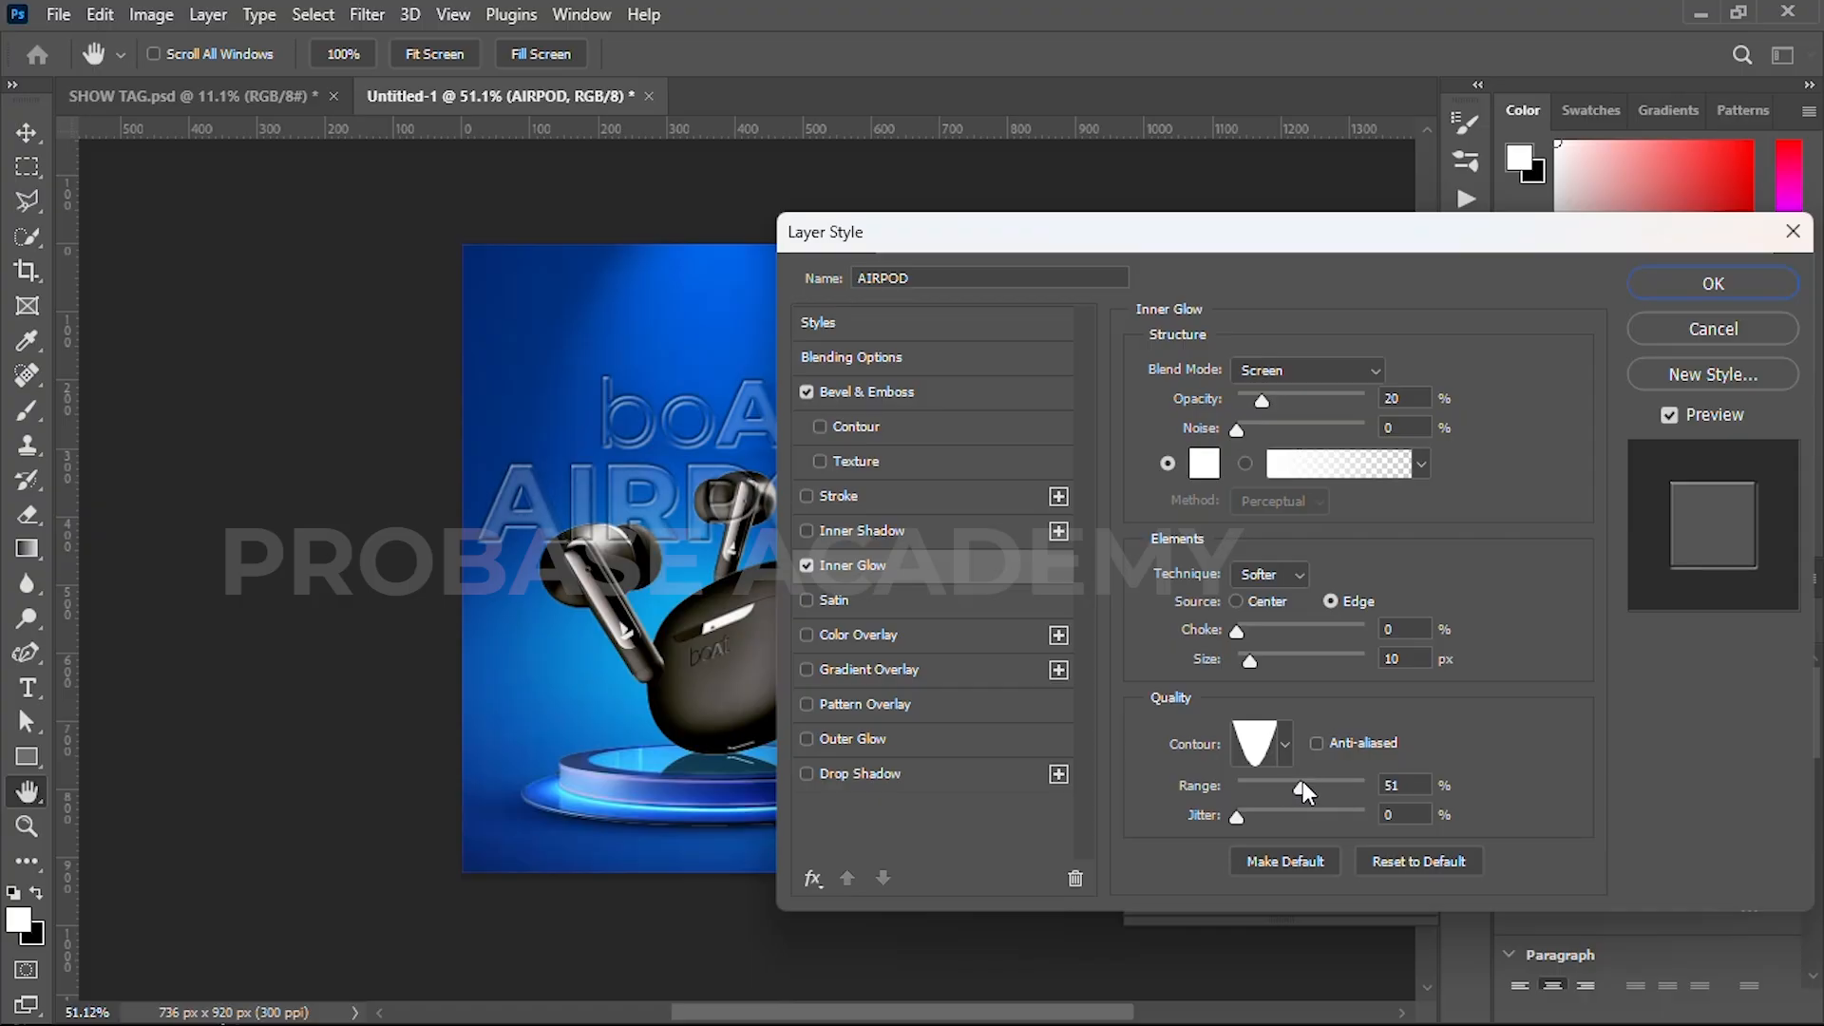
{"action": "left_click", "coordinate": [1713, 283]}
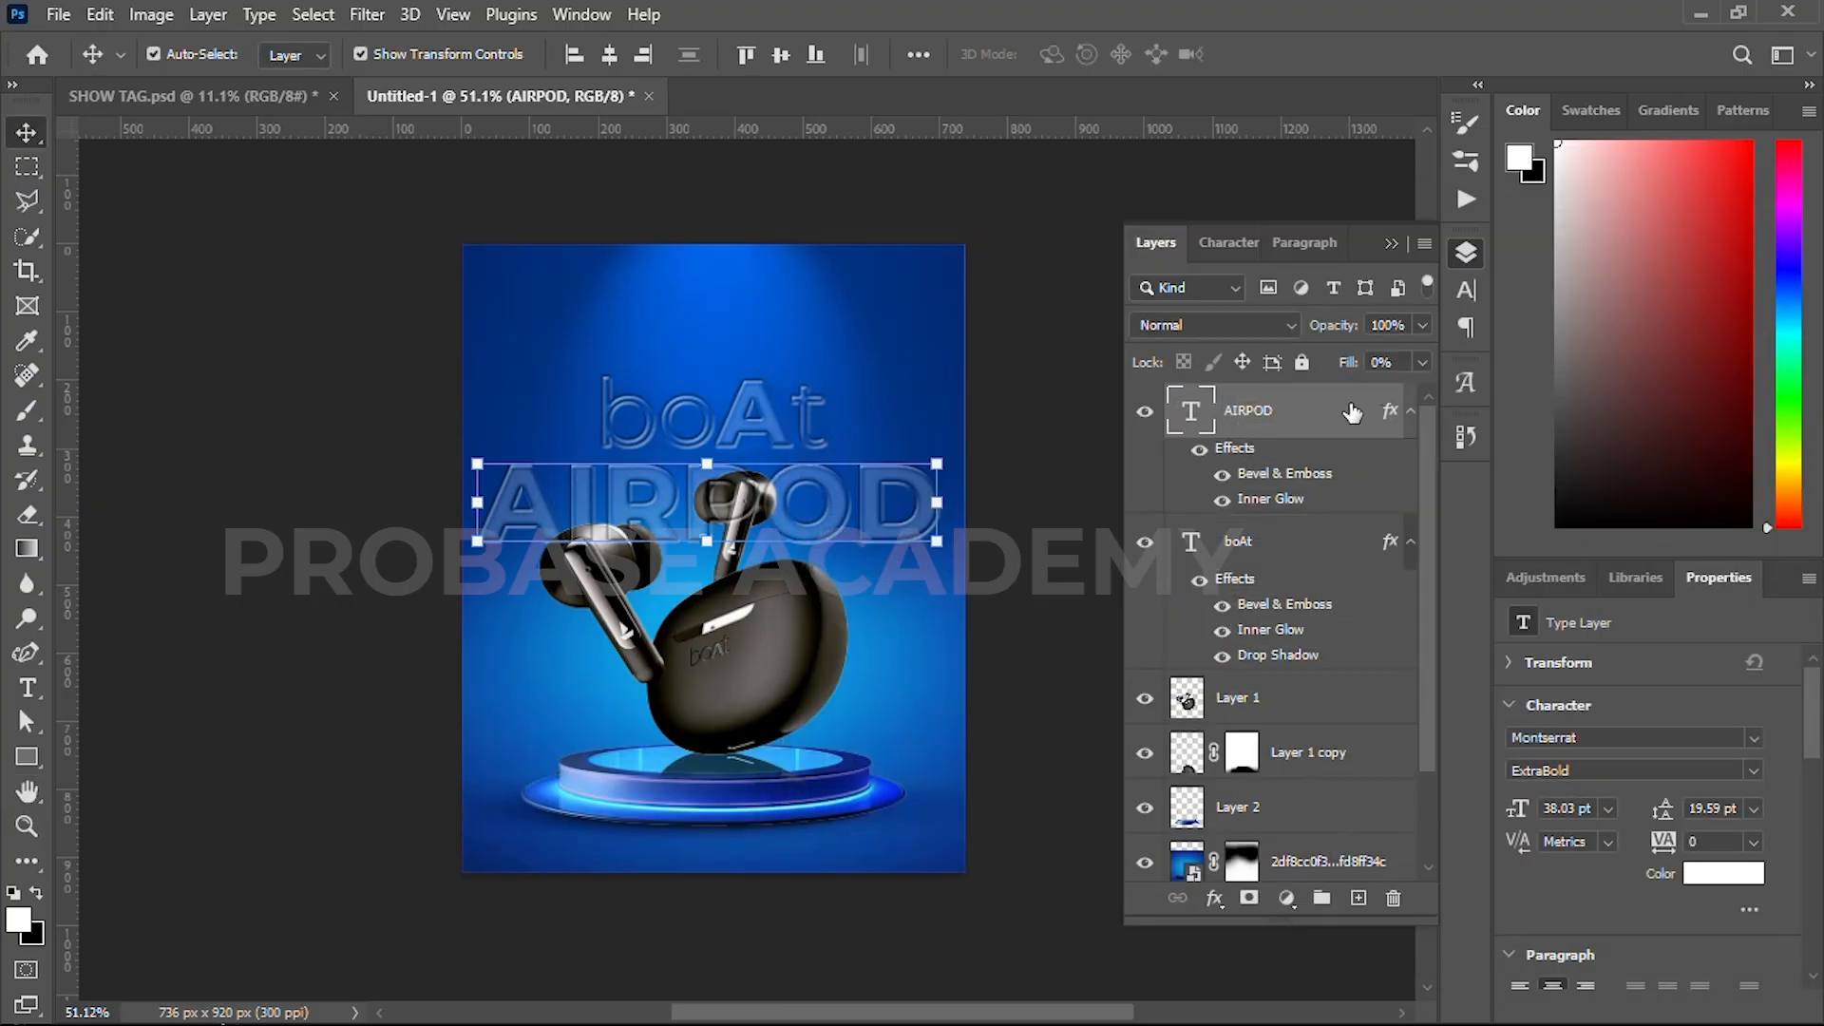
- Reduce the AIRPOD layer's opacity to 65% and place both text layers beneath the earbuds and their reflection copy
{"action": "left_click_drag", "start_coordinate": [1347, 327], "coordinate": [1298, 331]}
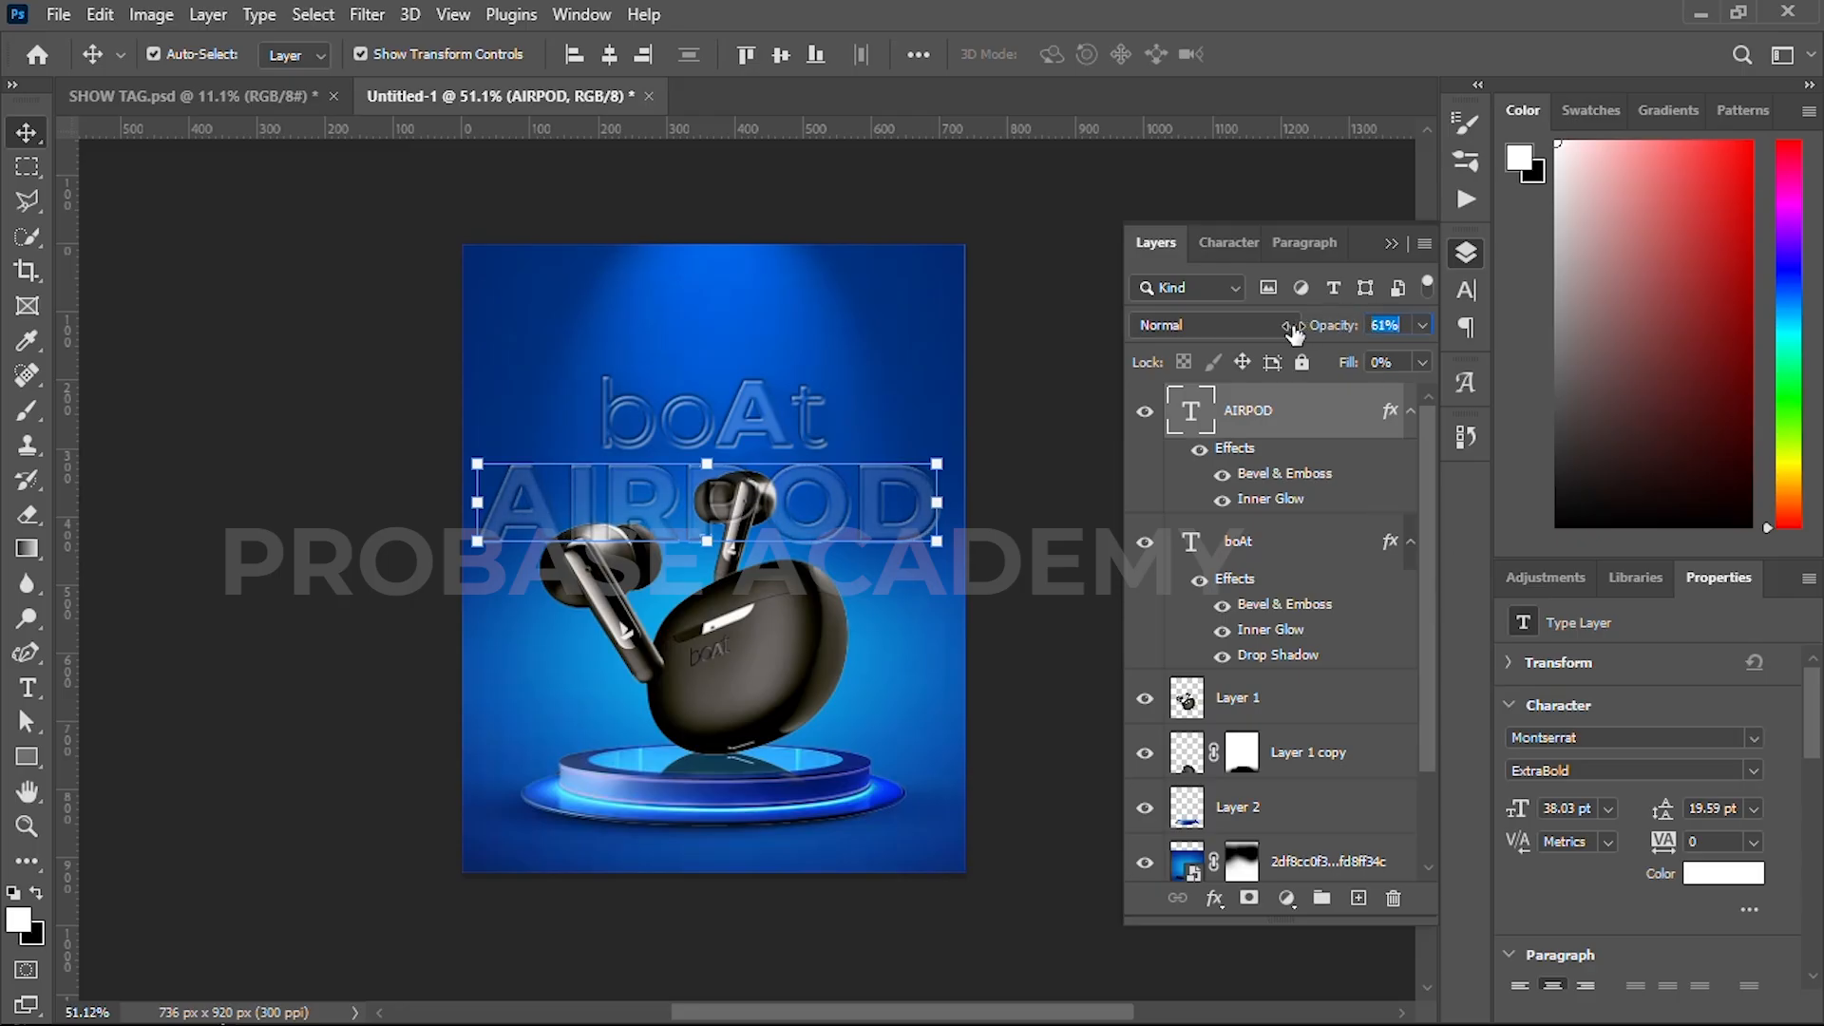
{"action": "left_click", "coordinate": [1411, 541]}
{"action": "left_click", "coordinate": [1302, 549], "text": "shift"}
{"action": "left_click_drag", "start_coordinate": [1302, 549], "coordinate": [1286, 680]}
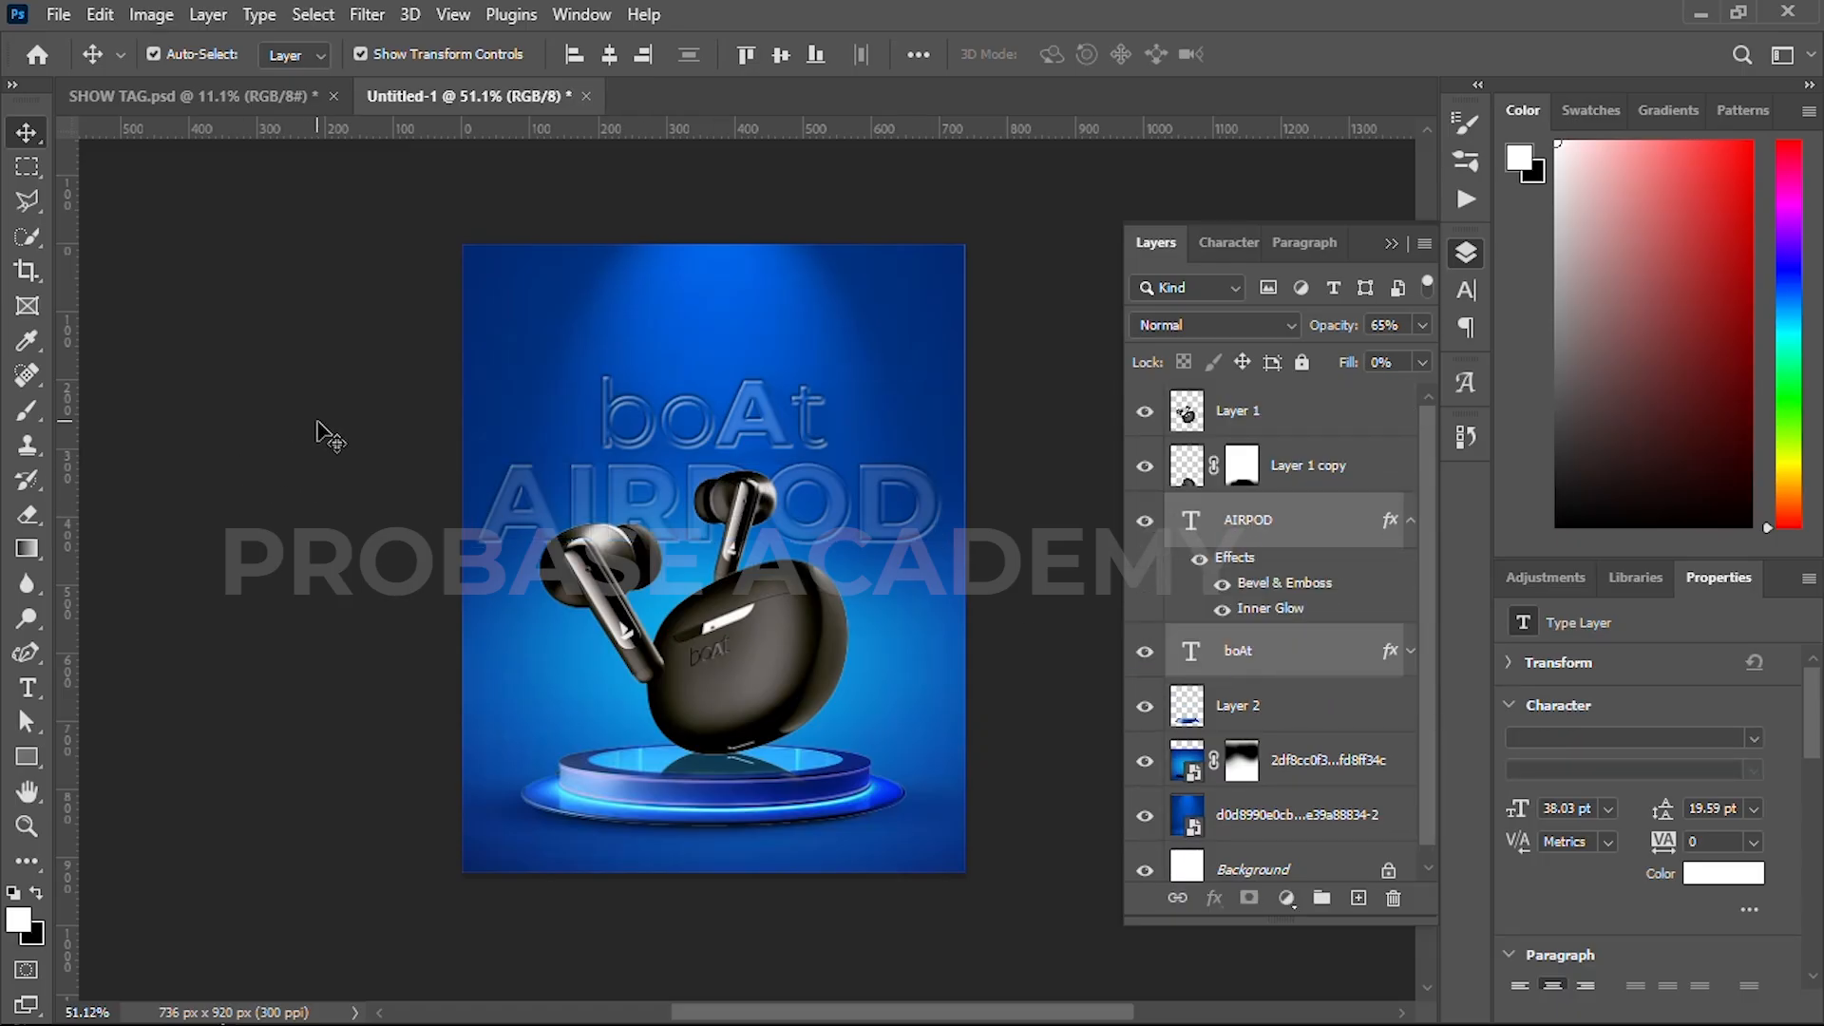
{"action": "left_click", "coordinate": [323, 433]}
- Shift the boAt and AIRPOD texts up together so that AIRPOD mostly clears the earbuds, and deselect them
{"action": "scroll", "coordinate": [641, 471], "scroll_direction": "up", "scroll_amount": 3}
{"action": "left_click", "coordinate": [589, 411]}
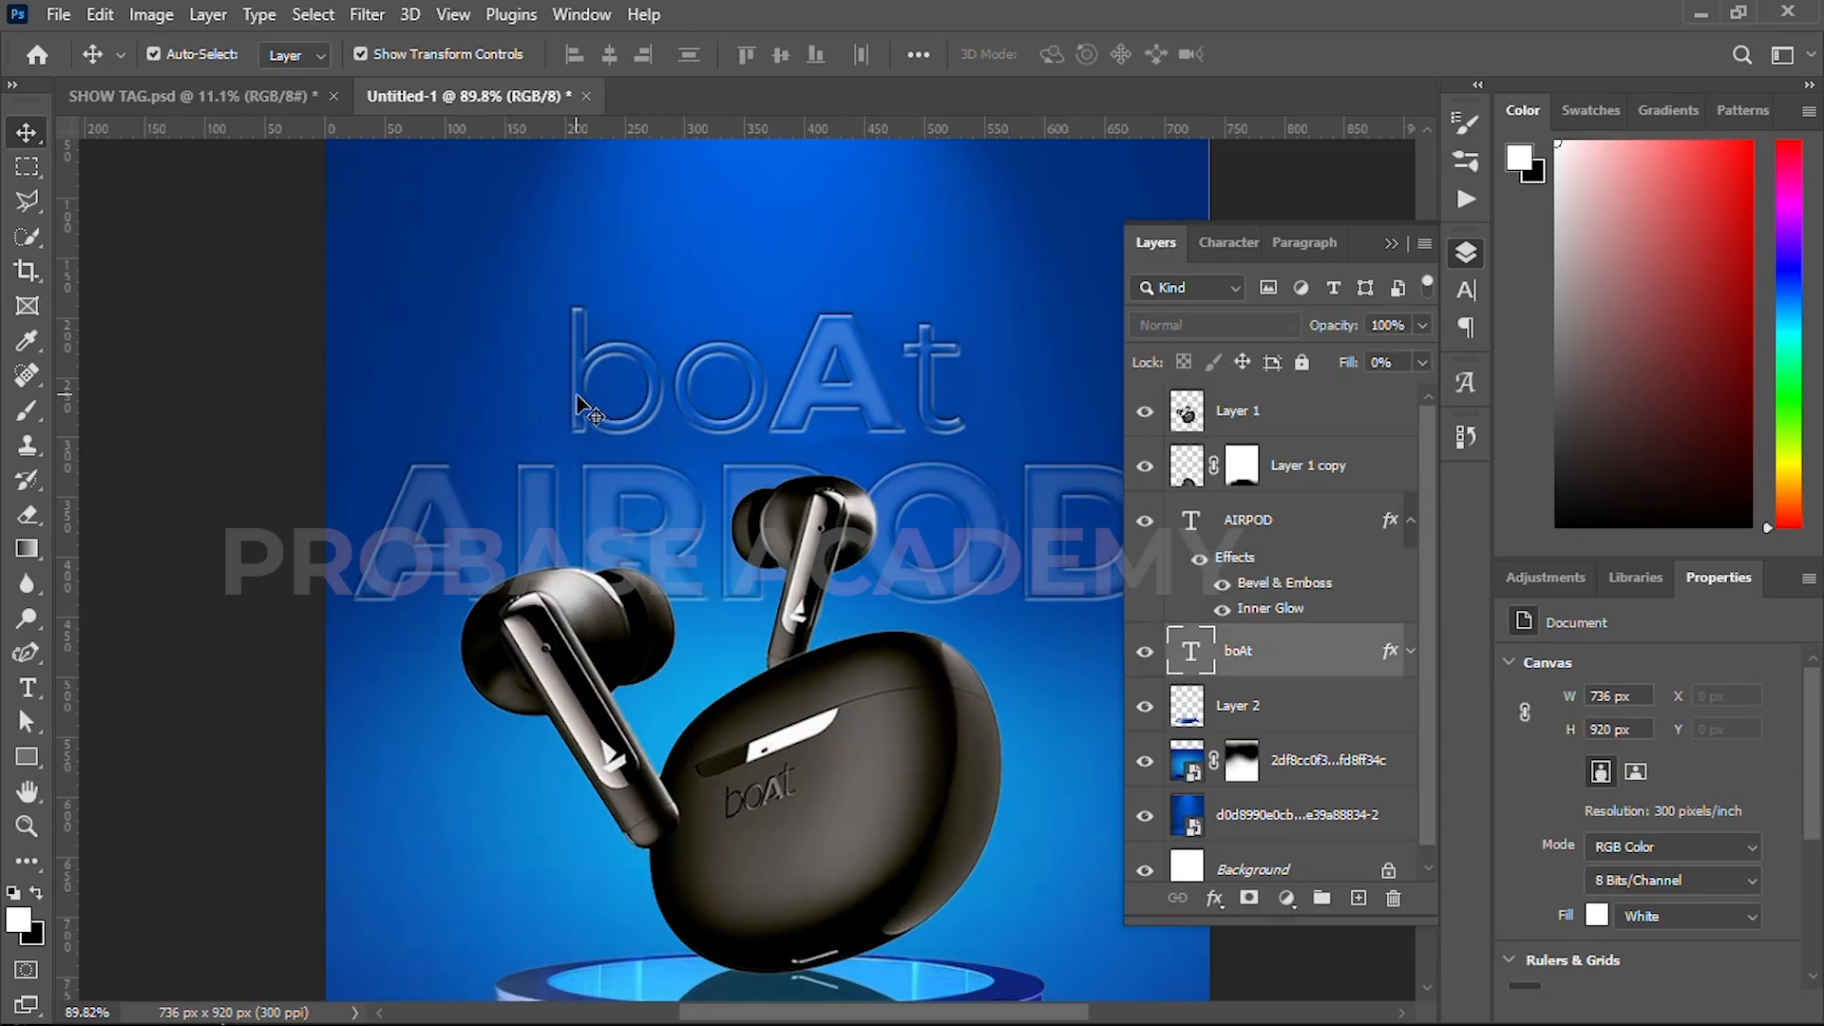
{"action": "left_click", "coordinate": [684, 526], "text": "shift"}
{"action": "key", "text": "shift+Up"}
{"action": "key", "text": "shift+Up"}
{"action": "key", "text": "shift+Up"}
{"action": "key", "text": "shift+Up"}
{"action": "key", "text": "shift+Up"}
{"action": "key", "text": "shift+Up"}
{"action": "key", "text": "shift+Up"}
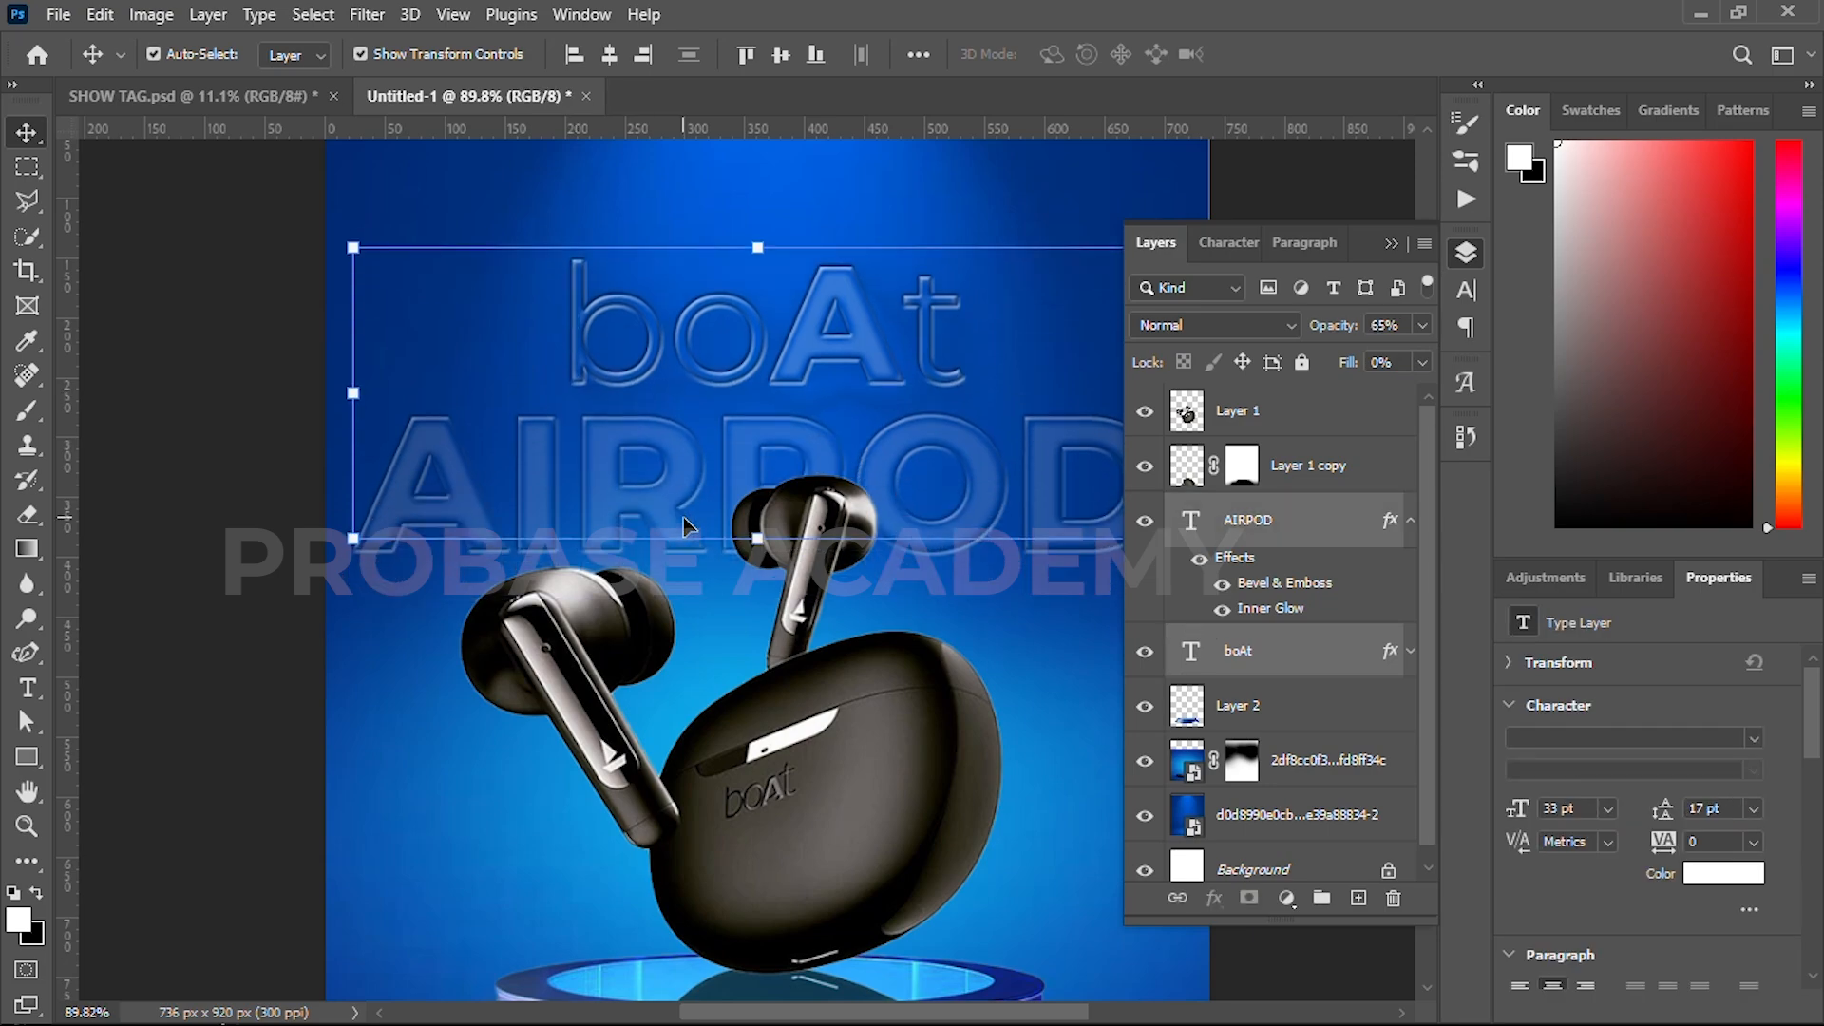
{"action": "key", "text": "shift+Up"}
{"action": "key", "text": "shift+Up"}
{"action": "key", "text": "shift+Up"}
{"action": "key", "text": "shift+Up"}
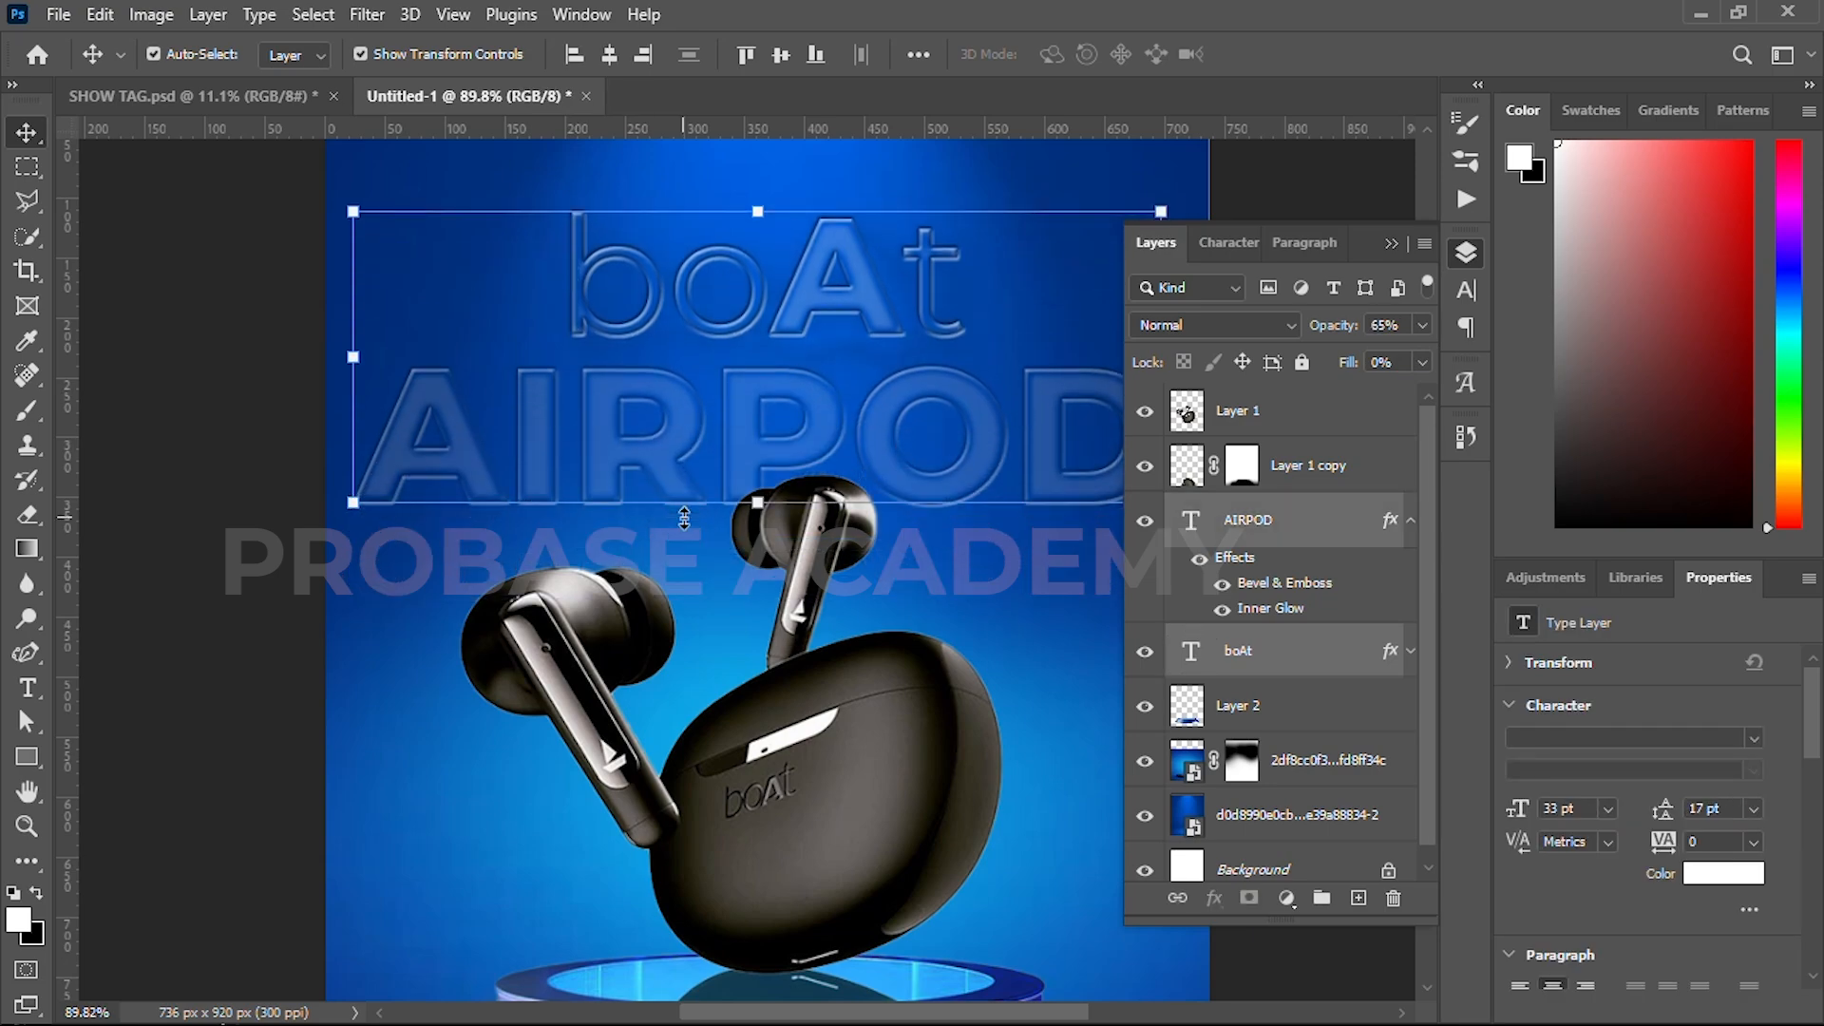
{"action": "scroll", "coordinate": [655, 557], "scroll_direction": "down", "scroll_amount": 6}
{"action": "scroll", "coordinate": [566, 566], "scroll_direction": "up", "scroll_amount": 1}
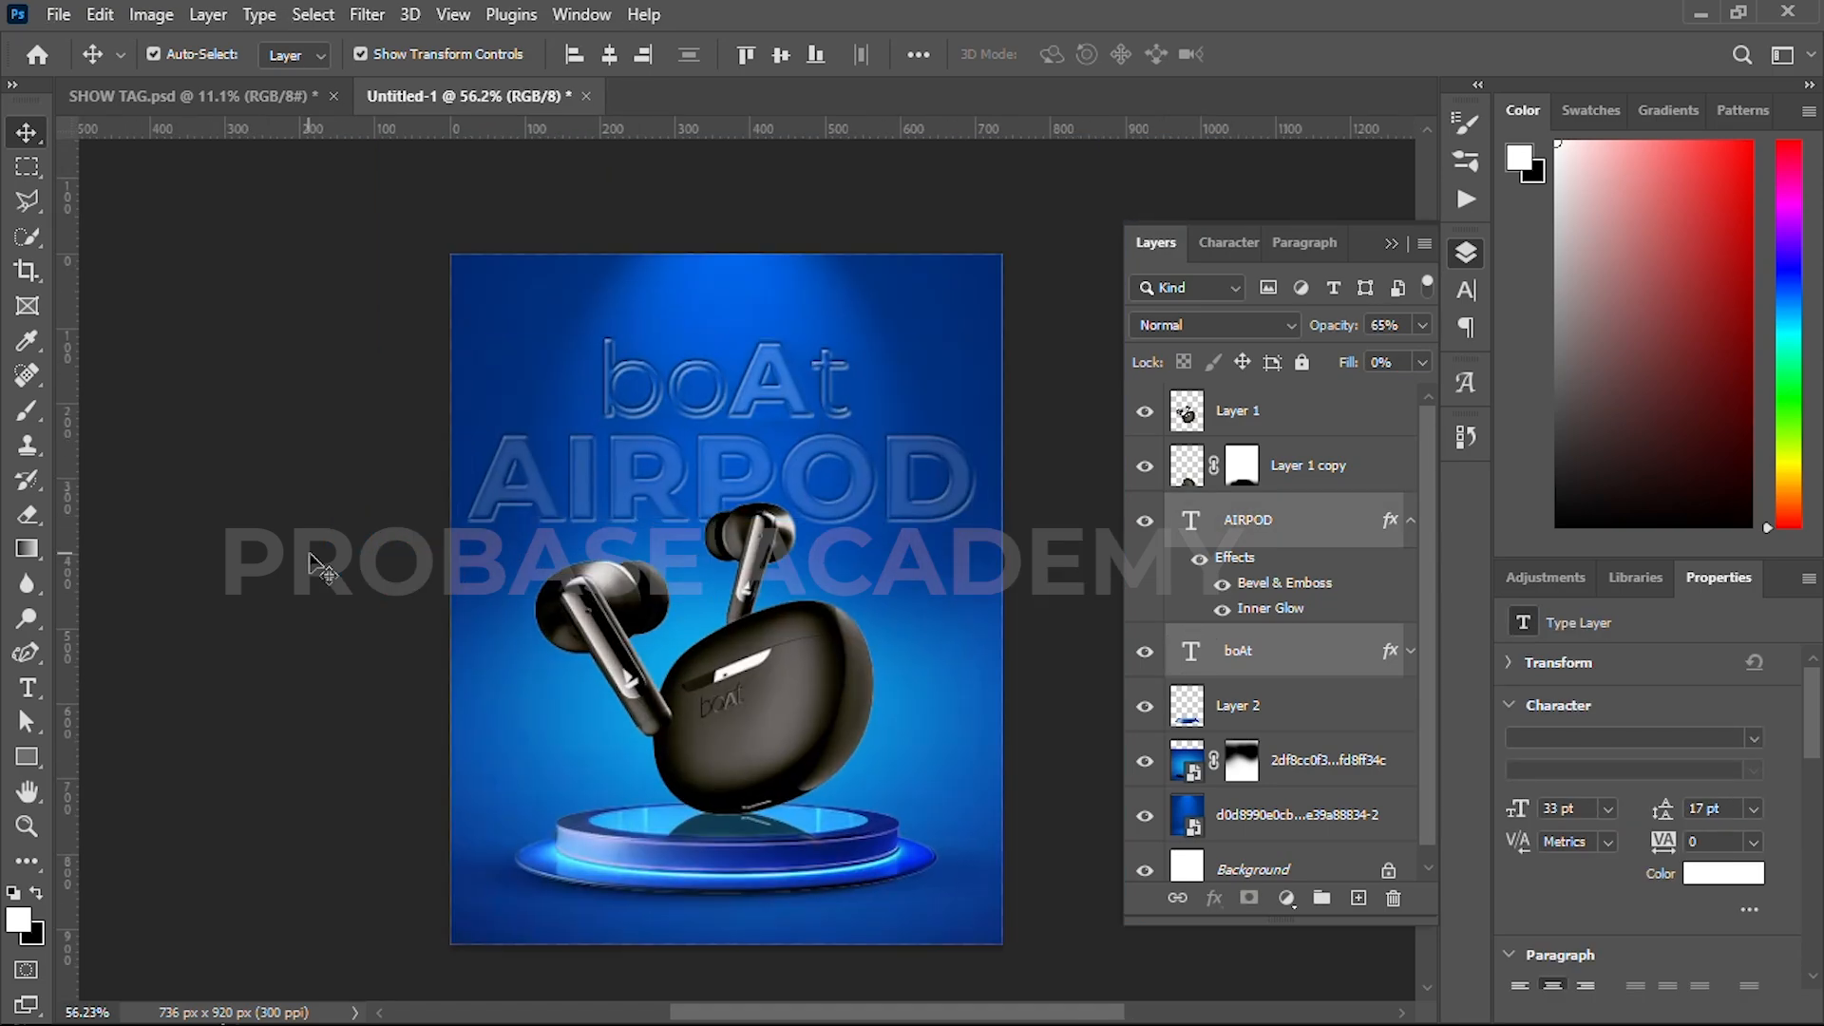
{"action": "left_click", "coordinate": [319, 572]}
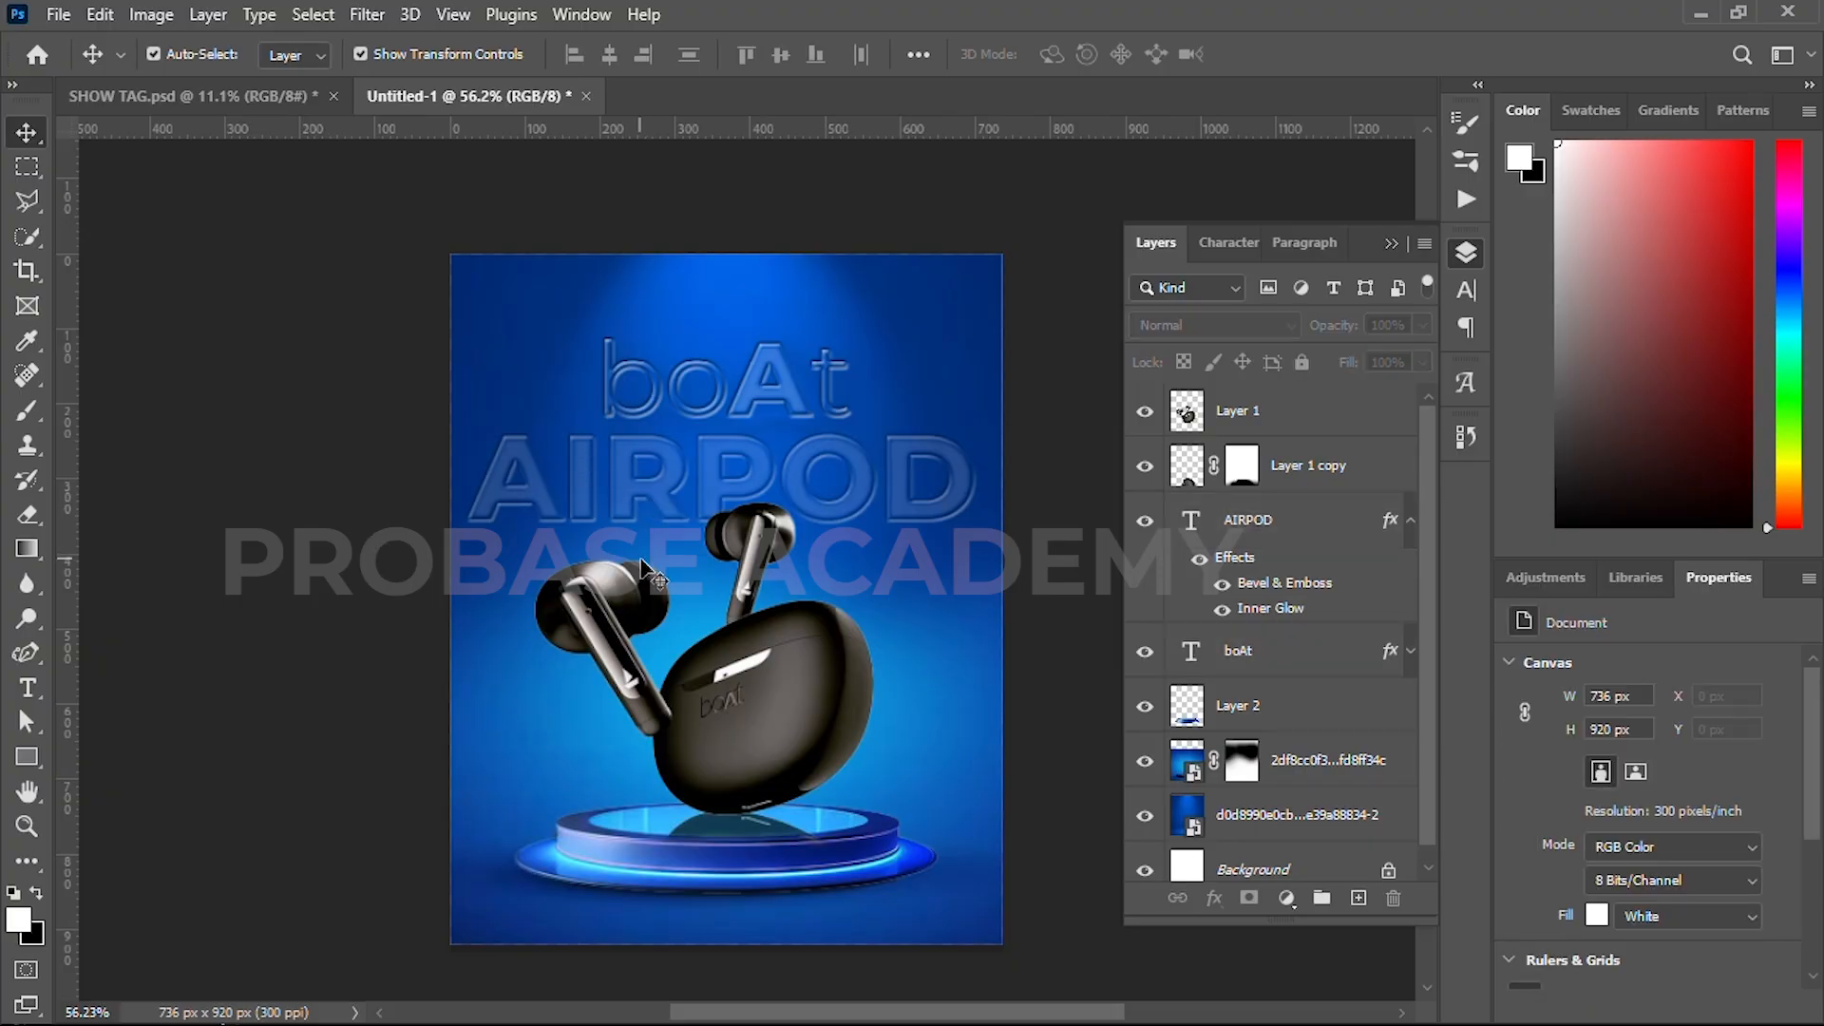
- Duplicate the earbuds layer and offset the copy down and to the left of the original
{"action": "scroll", "coordinate": [644, 568], "scroll_direction": "down", "scroll_amount": 1}
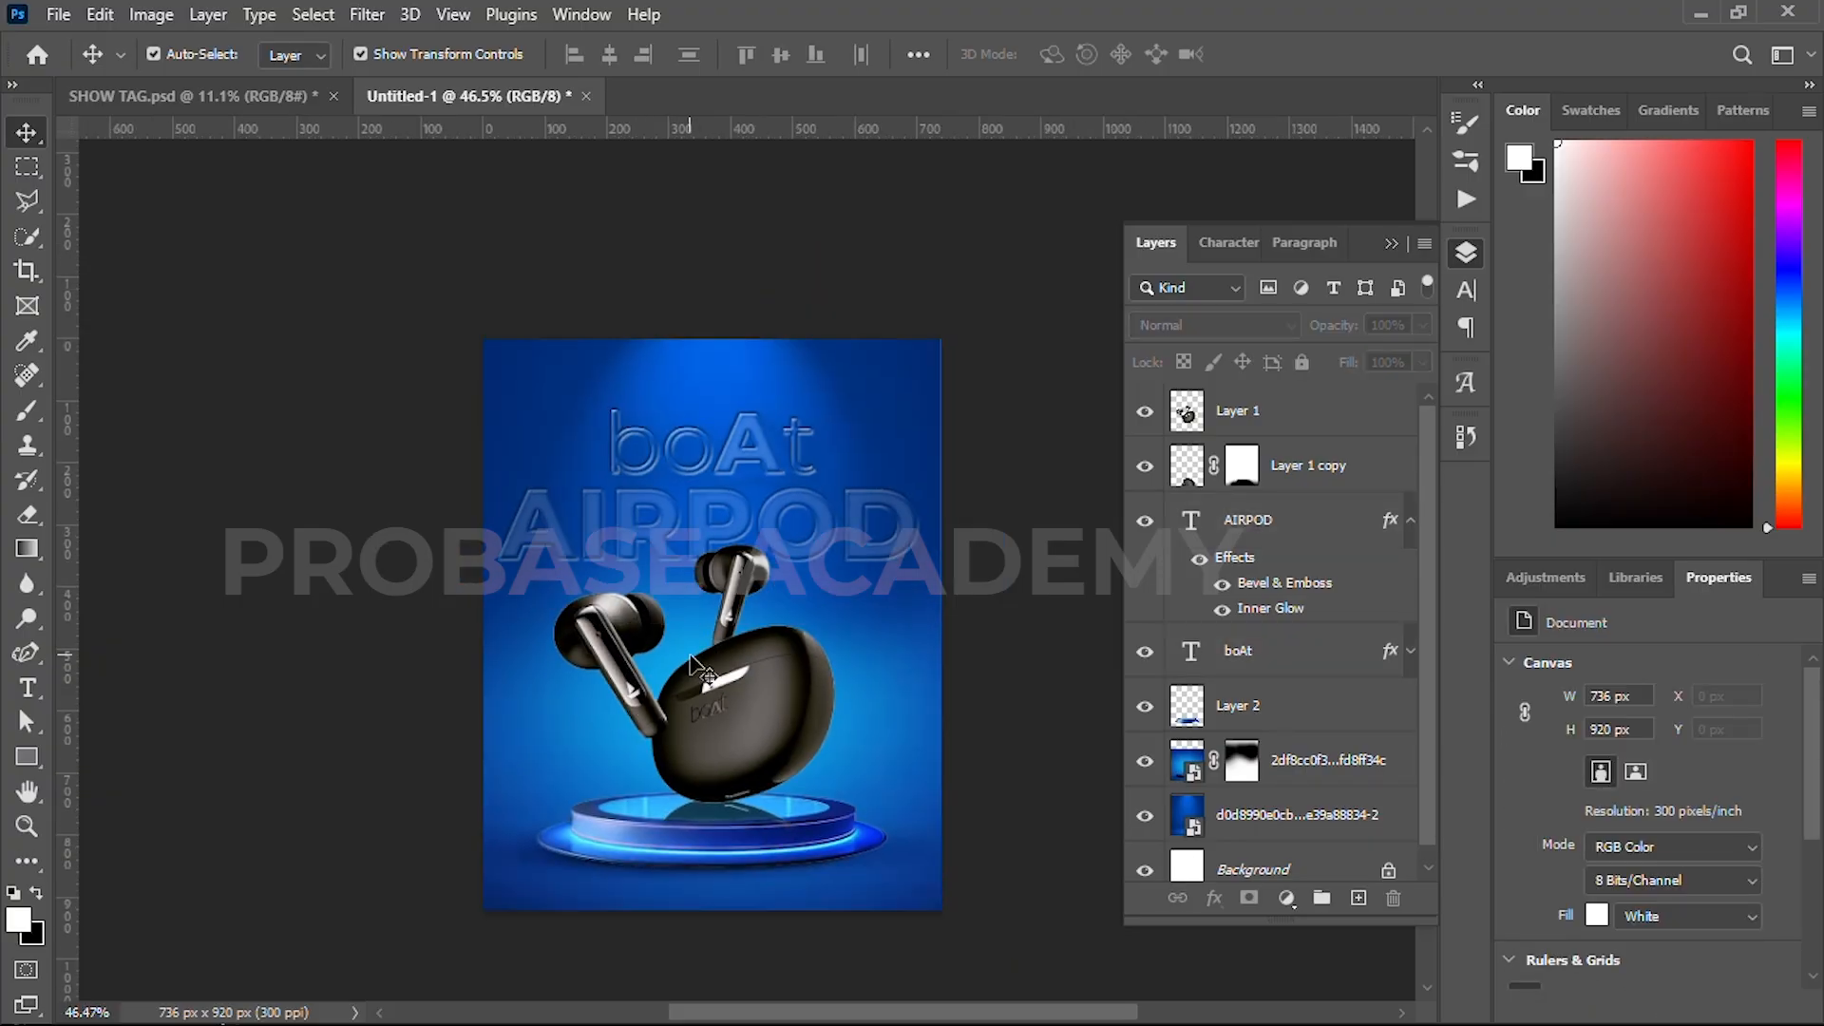
{"action": "left_click", "coordinate": [765, 680]}
{"action": "left_click_drag", "start_coordinate": [778, 690], "coordinate": [740, 754]}
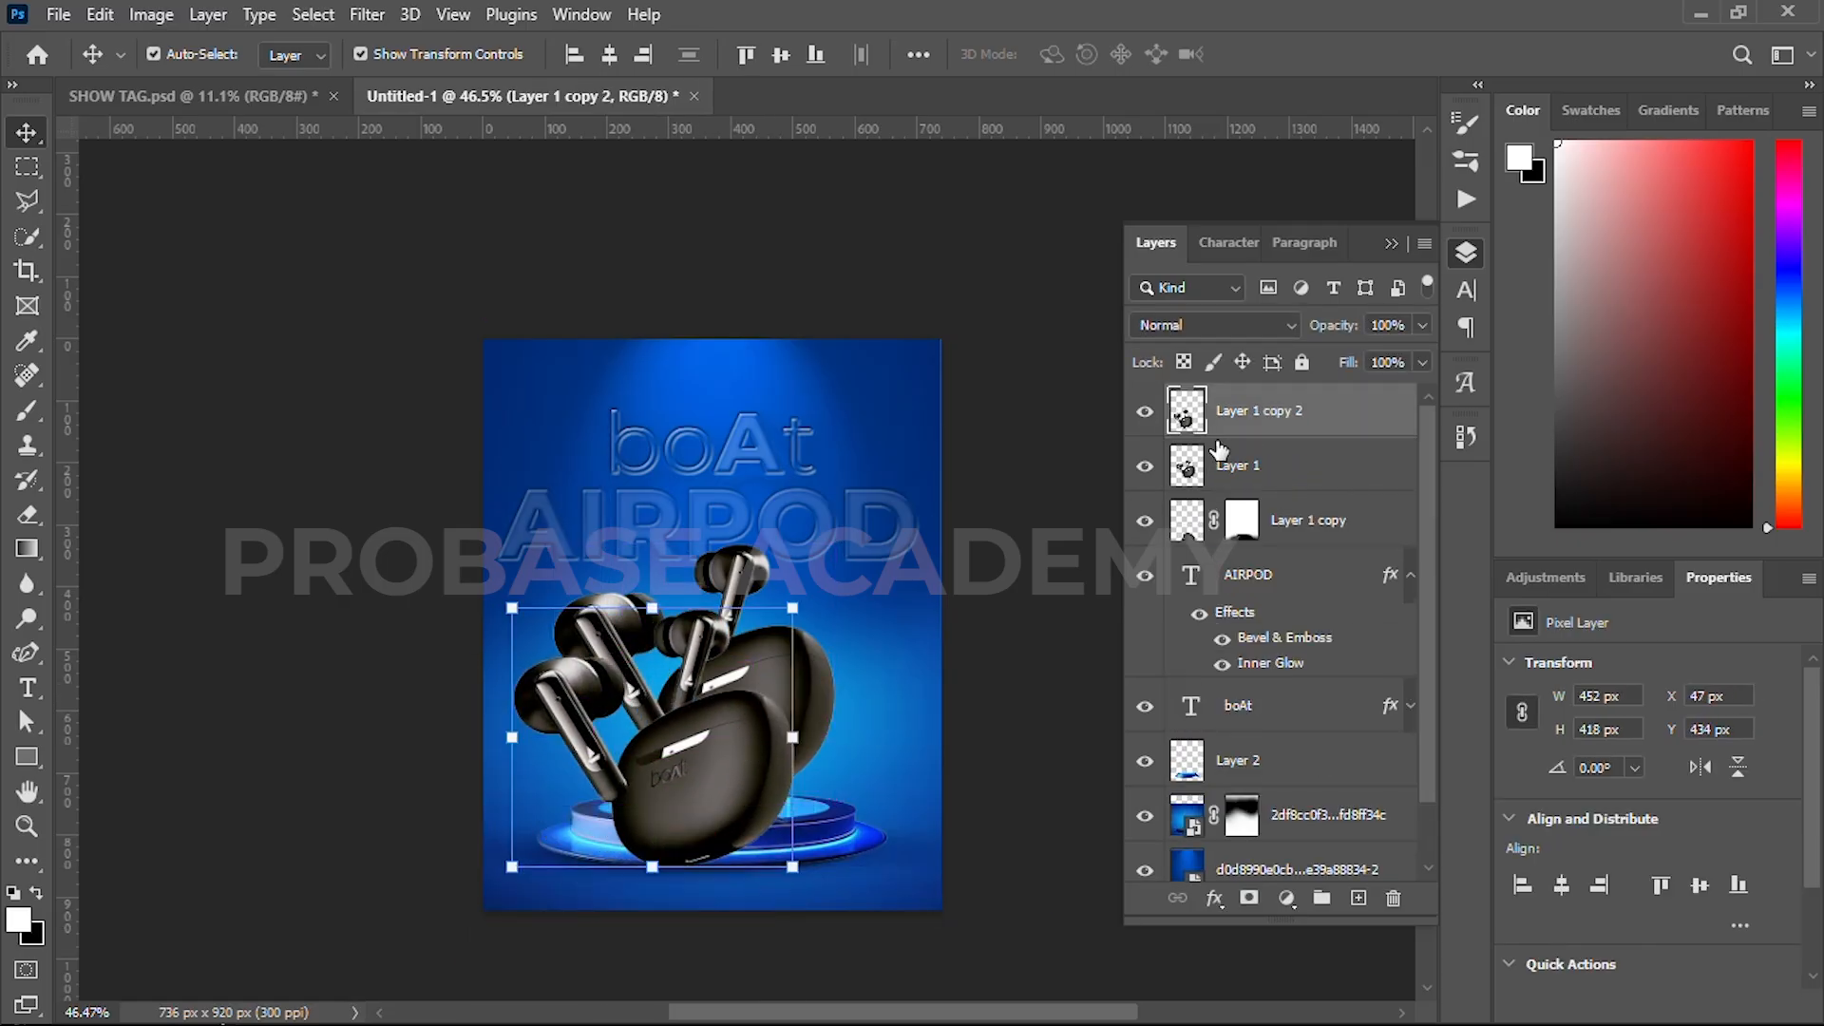
- Erase the right earbud and most of the charging case from the copy with a soft 125 px eraser
{"action": "key", "text": "e"}
{"action": "mouse_move", "coordinate": [730, 687]}
{"action": "left_mouse_down"}
{"action": "mouse_move", "coordinate": [693, 708]}
{"action": "mouse_move", "coordinate": [674, 622]}
{"action": "mouse_move", "coordinate": [721, 603]}
{"action": "mouse_move", "coordinate": [743, 774]}
{"action": "mouse_move", "coordinate": [765, 656]}
{"action": "mouse_move", "coordinate": [742, 869]}
{"action": "mouse_move", "coordinate": [681, 812]}
{"action": "left_mouse_up"}
{"action": "key", "text": "bracketright"}
{"action": "key", "text": "bracketright"}
{"action": "key", "text": "bracketright"}
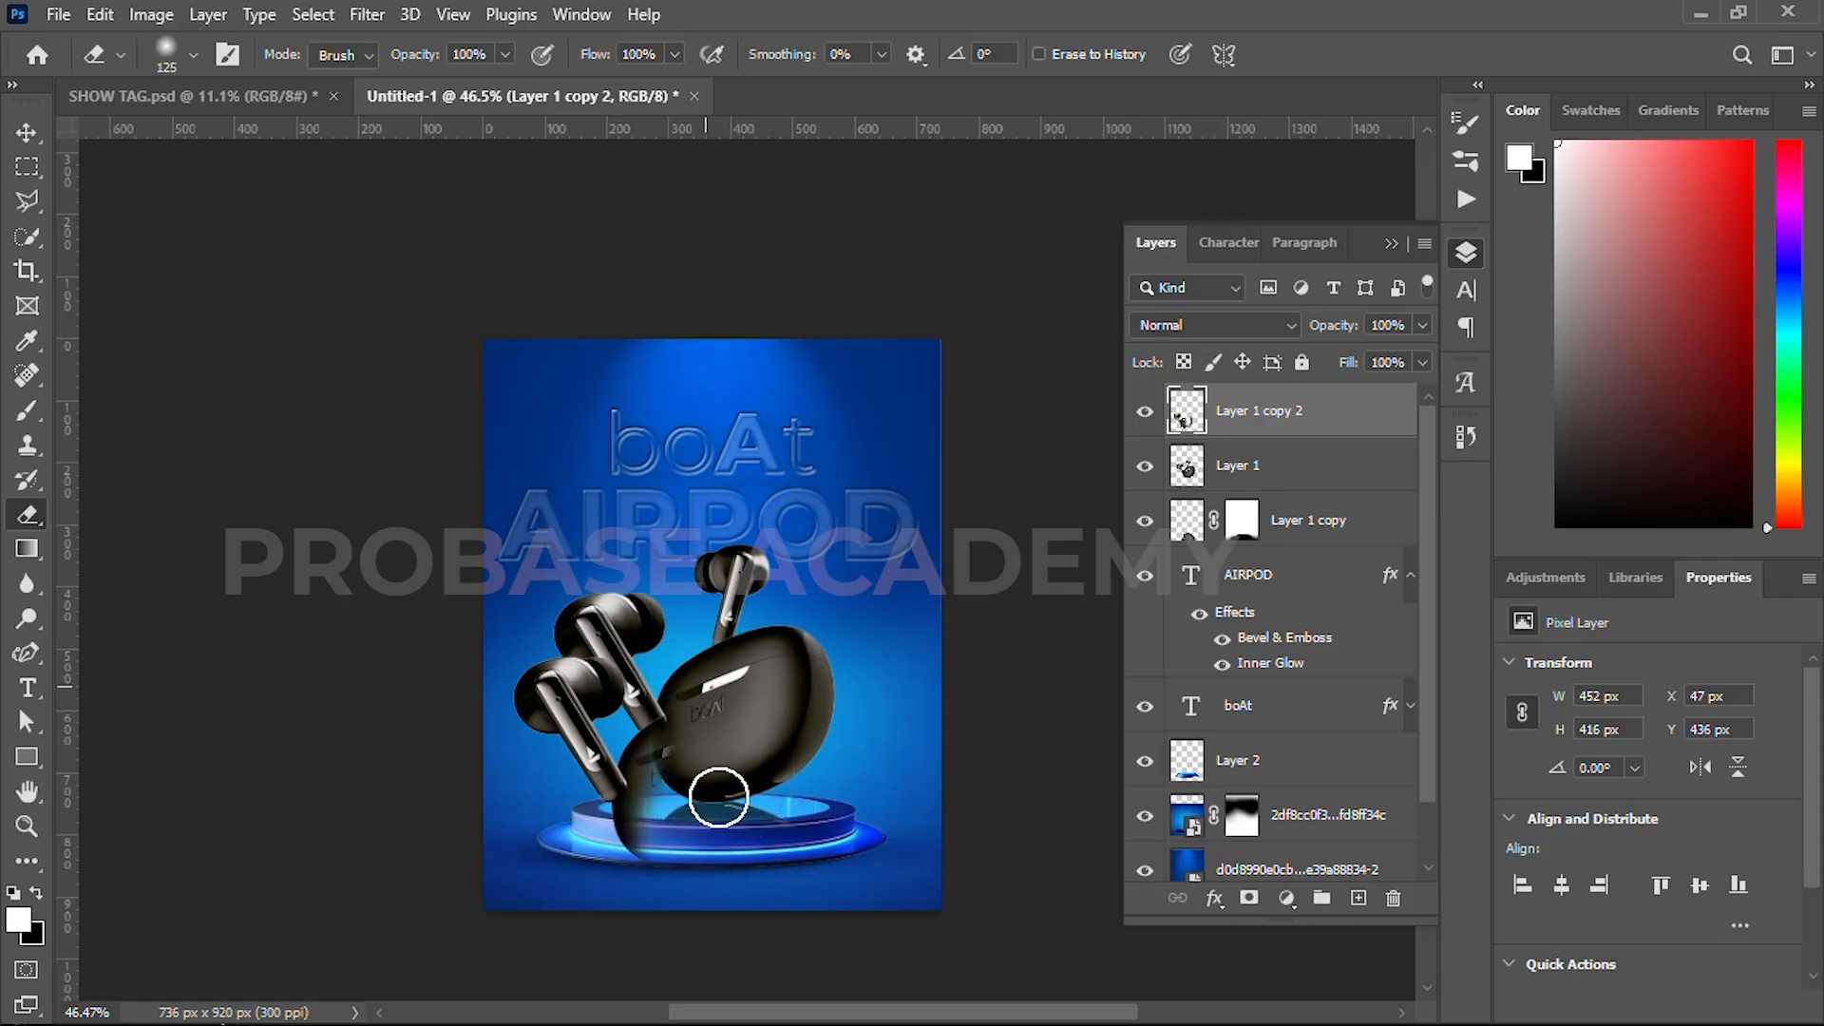
- Erase the remaining case fragments around the copied left earbud with progressively smaller brushes, down to 25 px
{"action": "scroll", "coordinate": [589, 859], "scroll_direction": "up", "scroll_amount": 5}
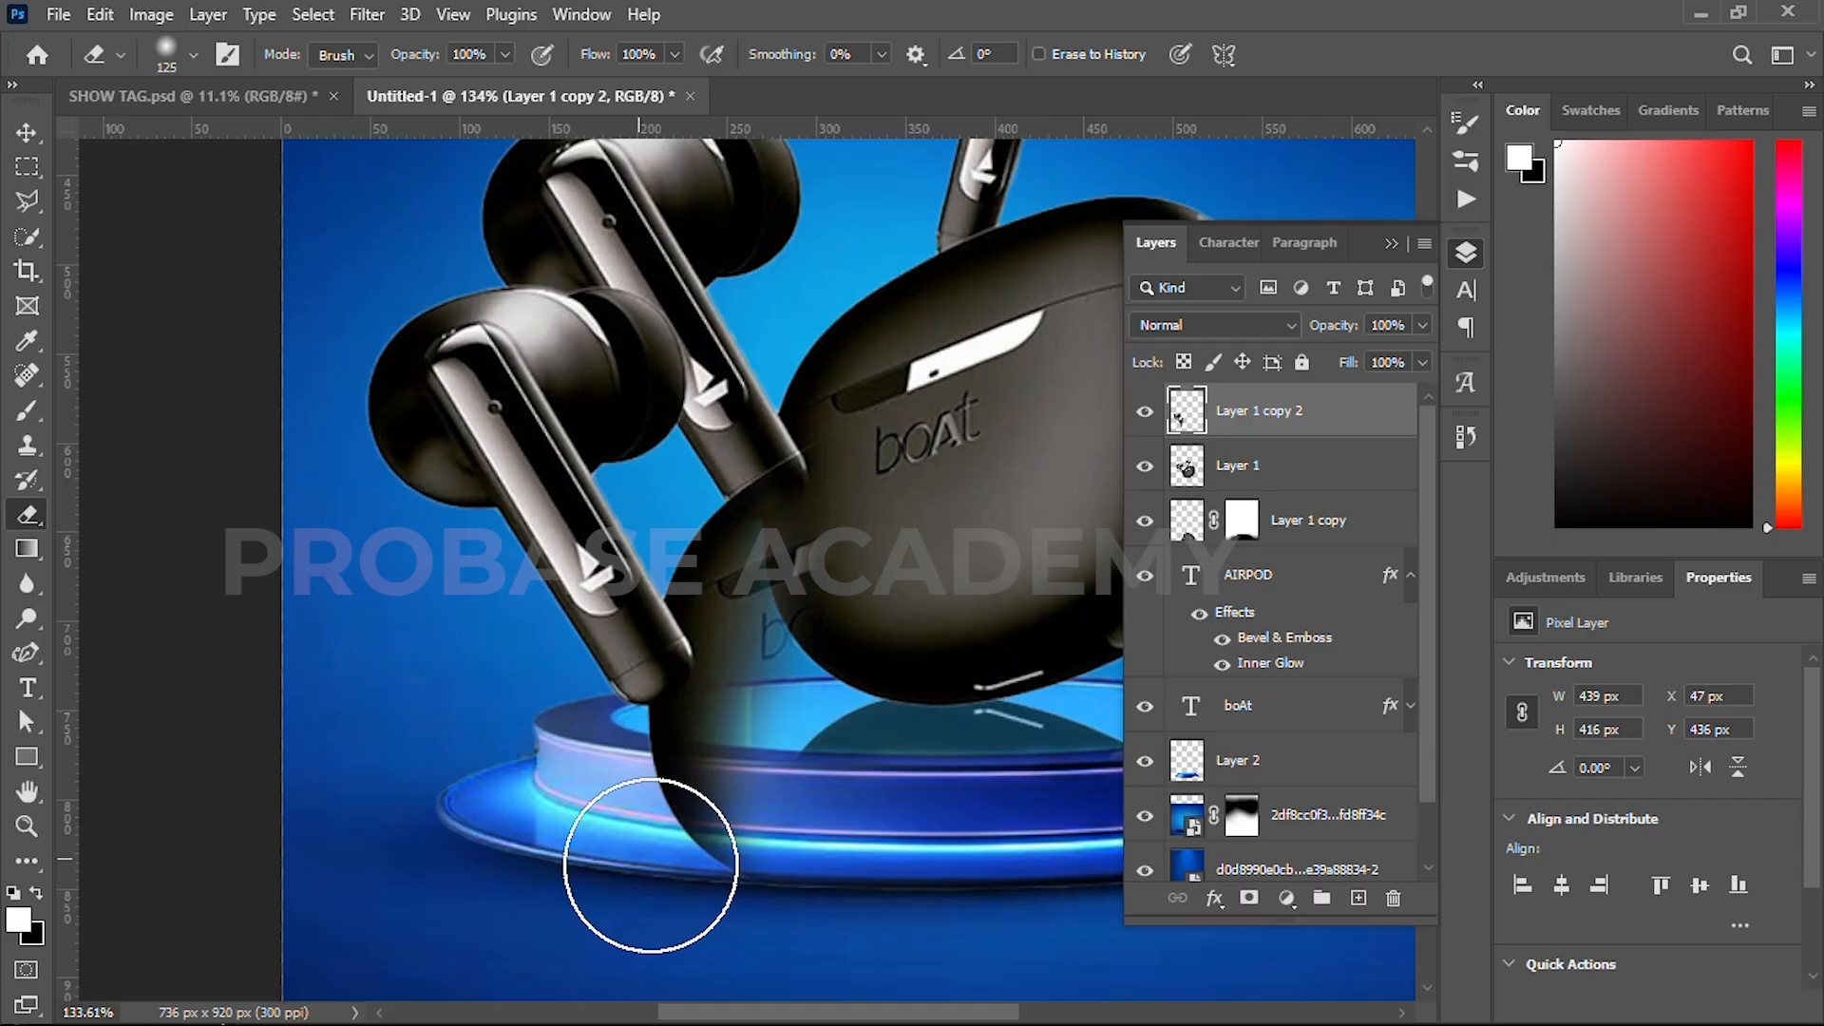
{"action": "key", "text": "bracketleft"}
{"action": "key", "text": "bracketleft"}
{"action": "key", "text": "bracketleft"}
{"action": "key", "text": "bracketleft"}
{"action": "key", "text": "bracketleft"}
{"action": "key", "text": "bracketleft"}
{"action": "mouse_move", "coordinate": [713, 835]}
{"action": "left_mouse_down"}
{"action": "mouse_move", "coordinate": [828, 776]}
{"action": "mouse_move", "coordinate": [639, 770]}
{"action": "mouse_move", "coordinate": [727, 742]}
{"action": "mouse_move", "coordinate": [658, 750]}
{"action": "mouse_move", "coordinate": [631, 781]}
{"action": "mouse_move", "coordinate": [684, 725]}
{"action": "left_mouse_up"}
{"action": "key", "text": "bracketleft"}
{"action": "key", "text": "bracketleft"}
{"action": "key", "text": "bracketleft"}
{"action": "mouse_move", "coordinate": [837, 382]}
{"action": "left_mouse_down"}
{"action": "mouse_move", "coordinate": [769, 532]}
{"action": "mouse_move", "coordinate": [746, 475]}
{"action": "mouse_move", "coordinate": [712, 521]}
{"action": "mouse_move", "coordinate": [756, 678]}
{"action": "mouse_move", "coordinate": [727, 672]}
{"action": "mouse_move", "coordinate": [684, 558]}
{"action": "mouse_move", "coordinate": [706, 628]}
{"action": "mouse_move", "coordinate": [676, 719]}
{"action": "mouse_move", "coordinate": [658, 581]}
{"action": "left_mouse_up"}
{"action": "key", "text": "bracketleft"}
{"action": "key", "text": "bracketleft"}
{"action": "key", "text": "bracketleft"}
{"action": "key", "text": "bracketleft"}
{"action": "key", "text": "bracketright"}
{"action": "key", "text": "bracketright"}
{"action": "key", "text": "ctrl+0"}
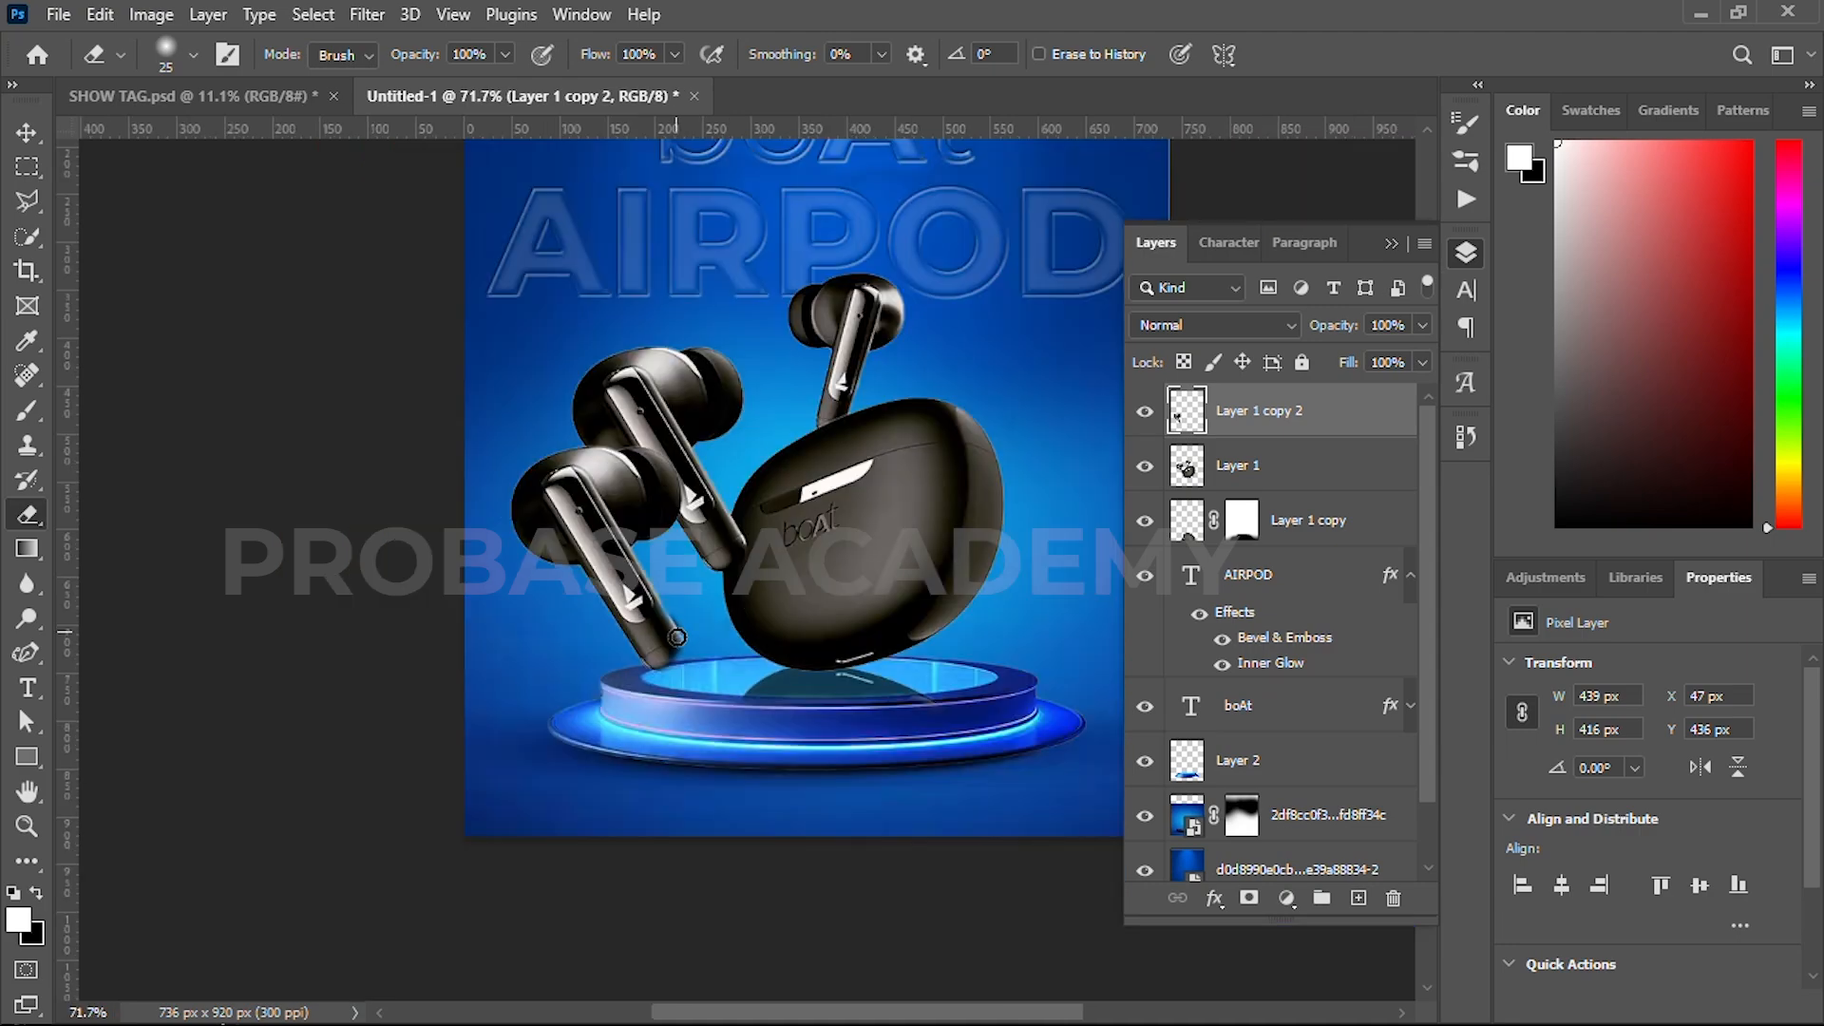
- Move the isolated earbud copy to the poster's lower-left corner, partly outside the canvas
{"action": "key", "text": "v"}
{"action": "left_click_drag", "start_coordinate": [601, 509], "coordinate": [530, 739]}
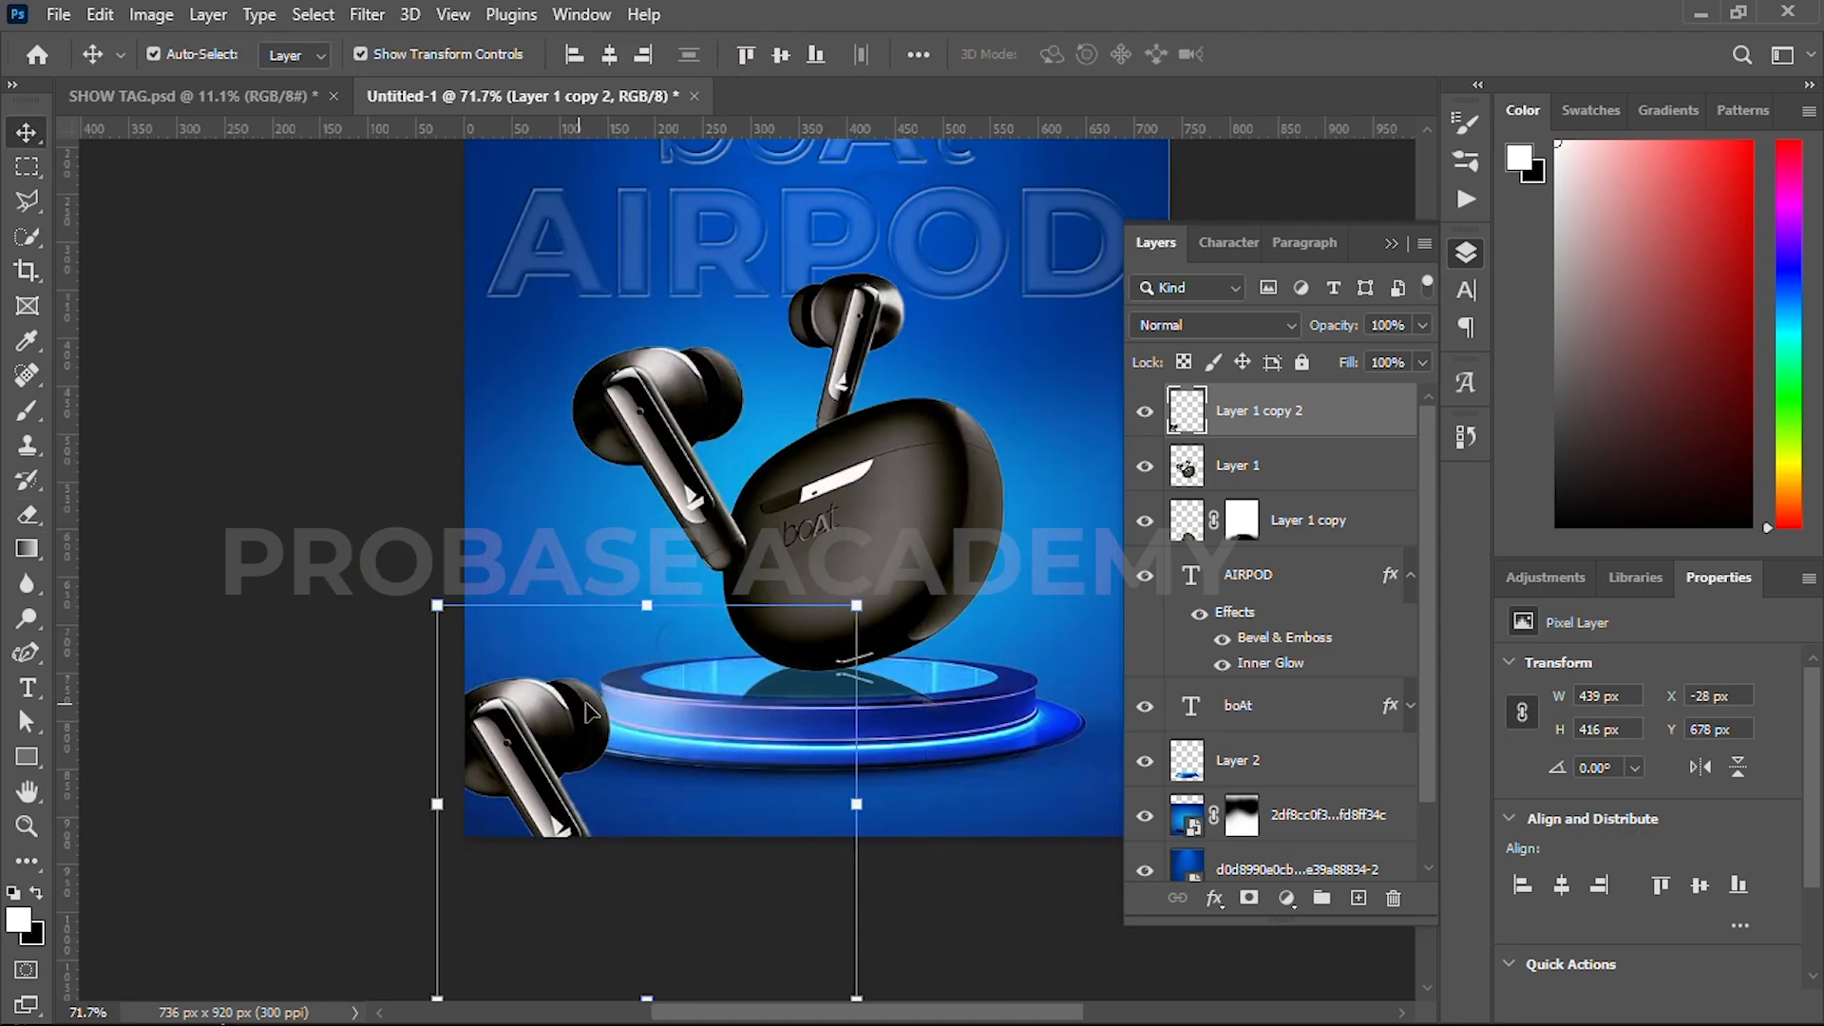
{"action": "key", "text": "e"}
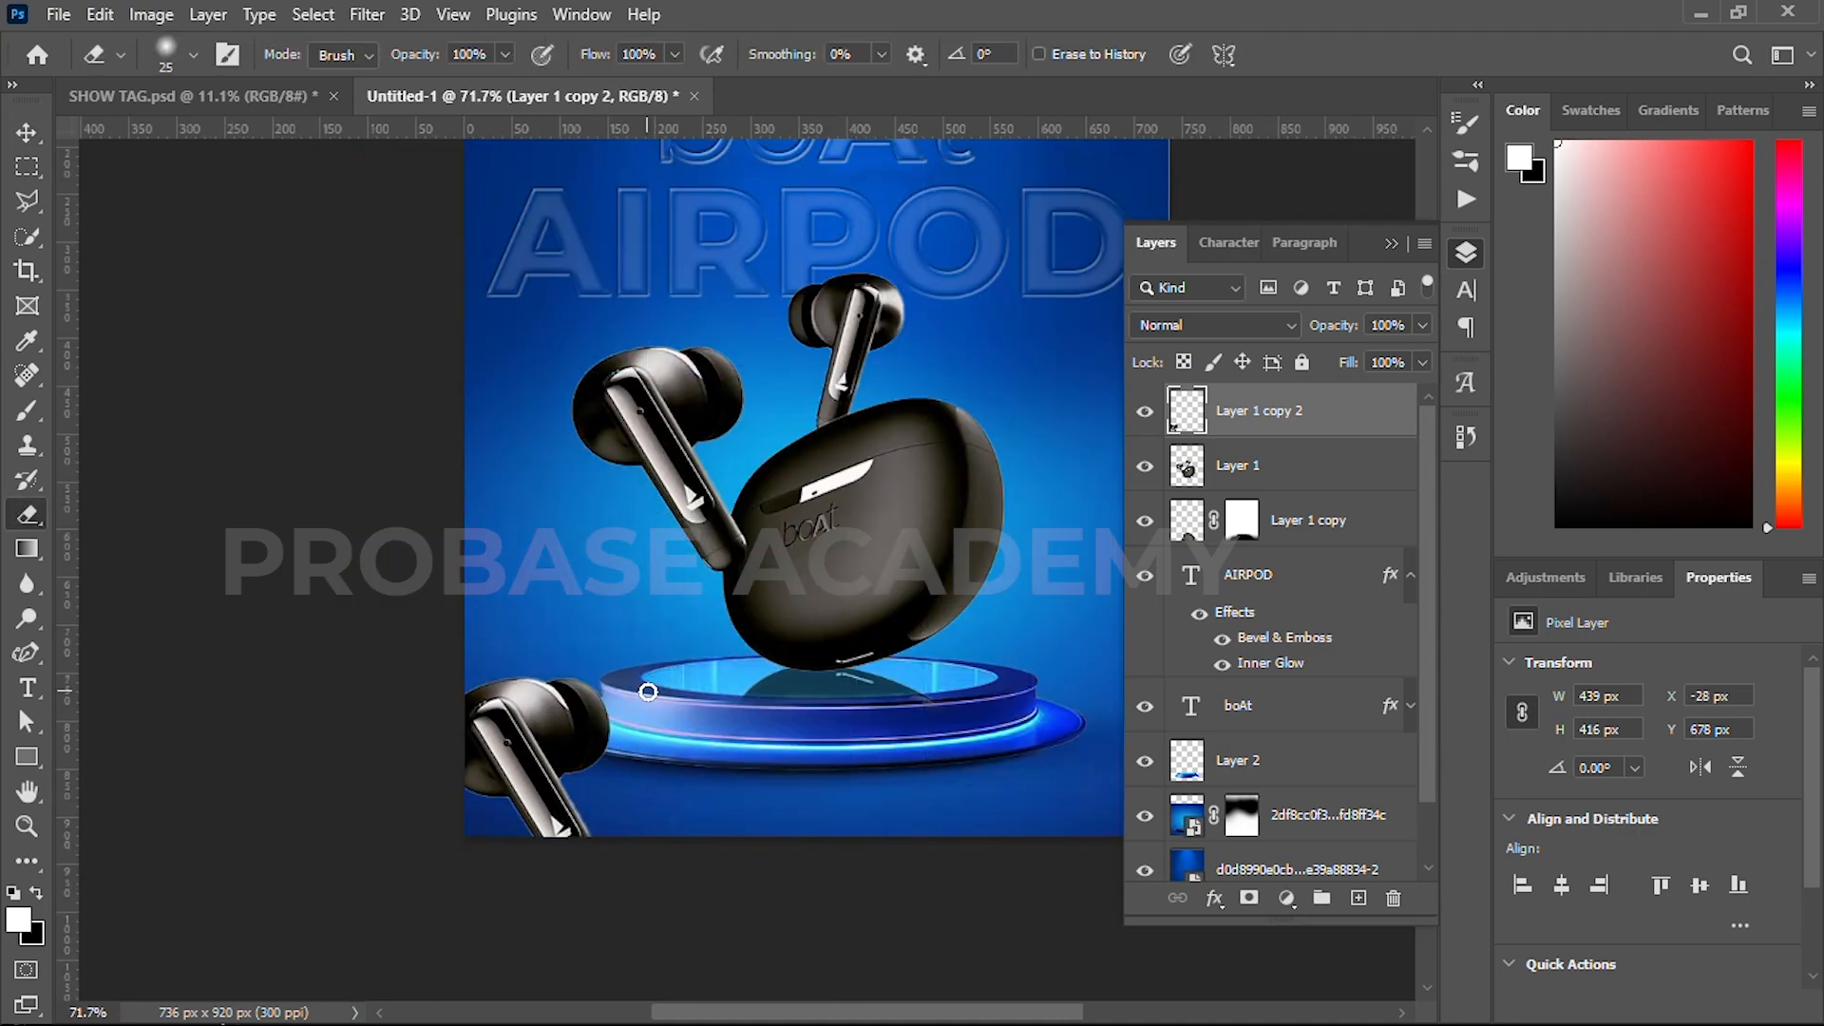
{"action": "key", "text": "v"}
- Rotate the earbud copy about 50° and enlarge it to about 112%, keeping it cropped by the lower-left corner
{"action": "left_click_drag", "start_coordinate": [886, 790], "coordinate": [787, 1003]}
{"action": "left_click_drag", "start_coordinate": [638, 615], "coordinate": [552, 699]}
{"action": "left_click_drag", "start_coordinate": [643, 568], "coordinate": [648, 548]}
{"action": "left_click_drag", "start_coordinate": [602, 663], "coordinate": [581, 678]}
{"action": "left_click_drag", "start_coordinate": [710, 719], "coordinate": [840, 693]}
{"action": "left_click_drag", "start_coordinate": [557, 673], "coordinate": [570, 676]}
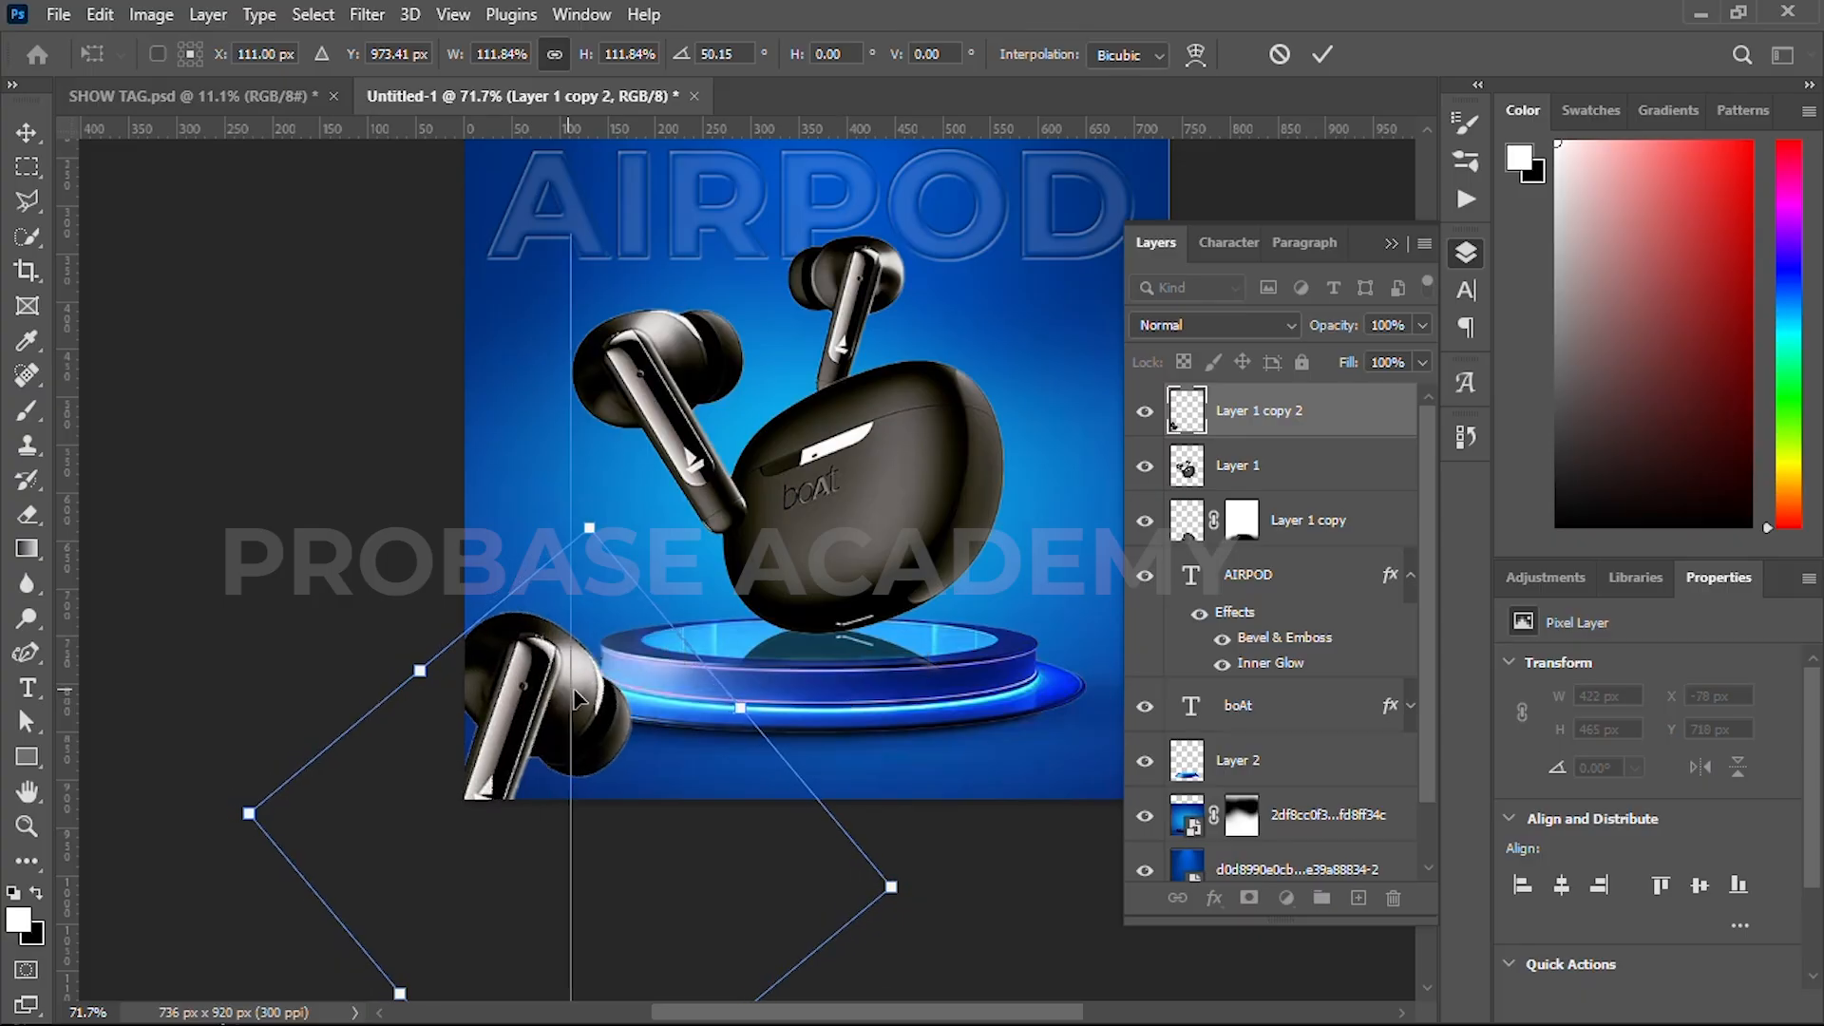
{"action": "left_click", "coordinate": [1323, 57]}
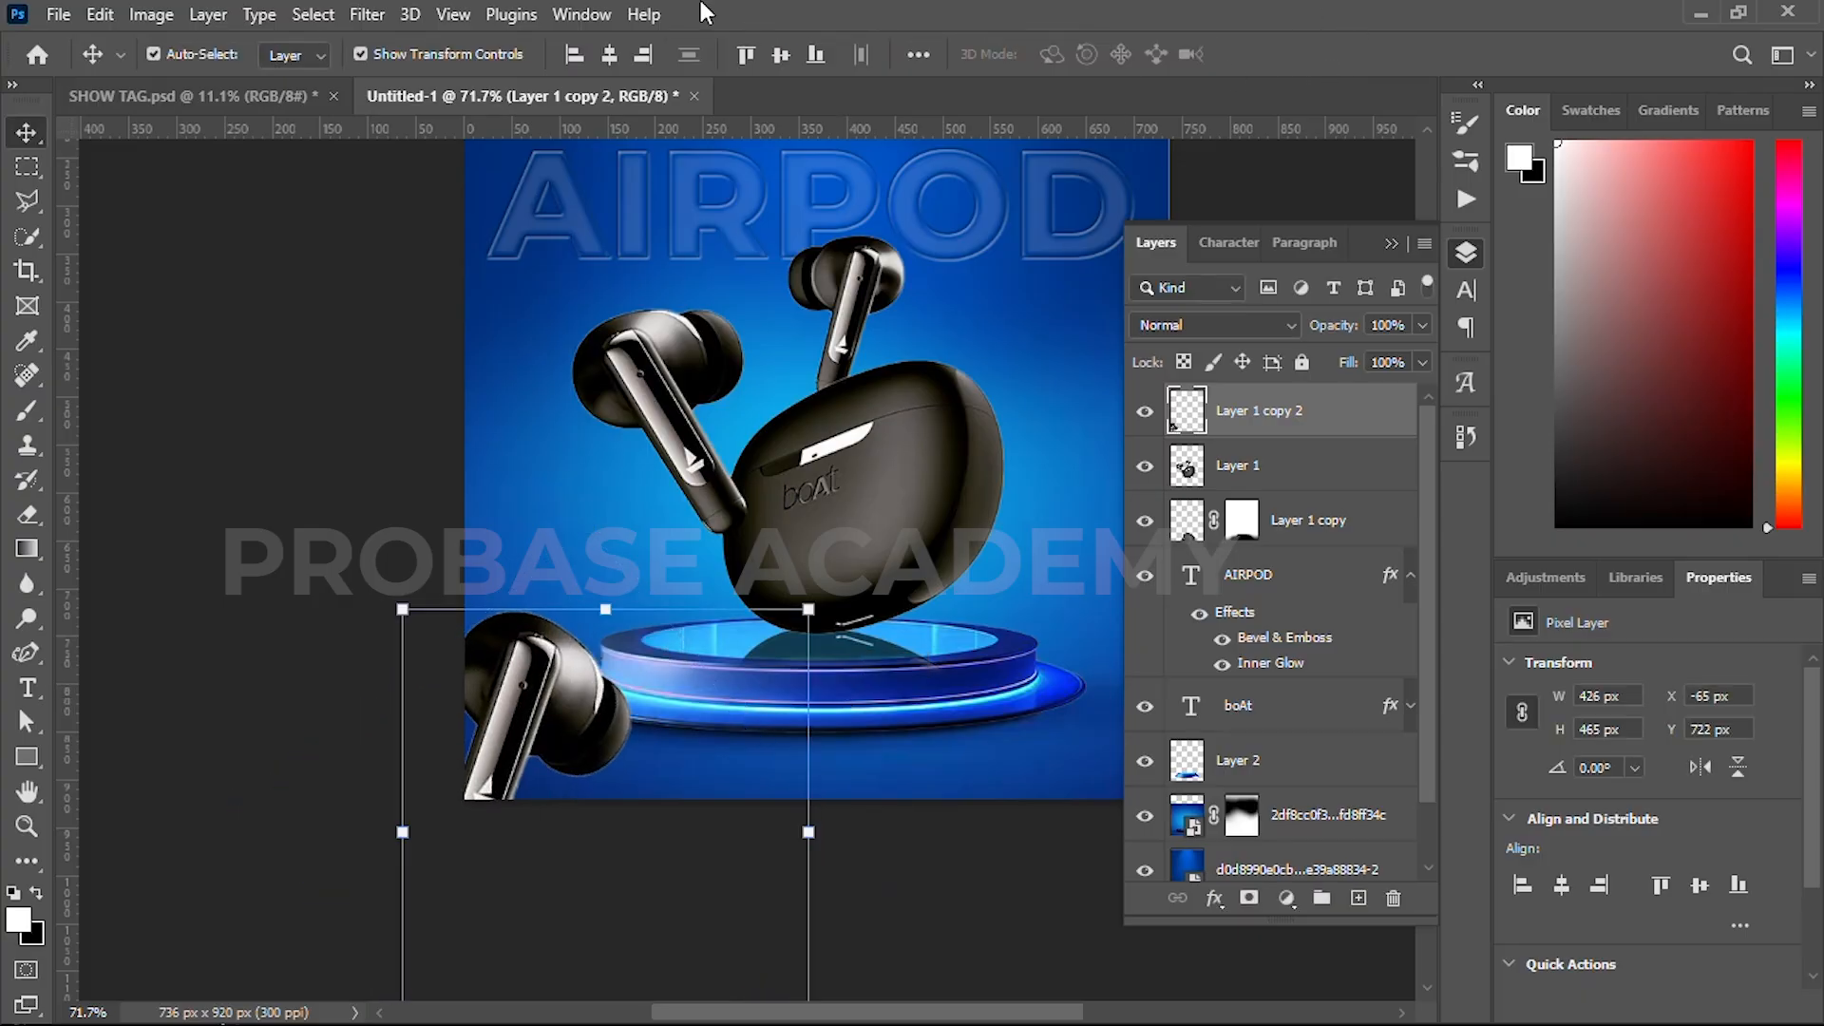
- Apply a Motion Blur to the corner earbud with an angle of 0° and a distance of 24 pixels
{"action": "left_click", "coordinate": [367, 15]}
{"action": "mouse_move", "coordinate": [417, 356]}
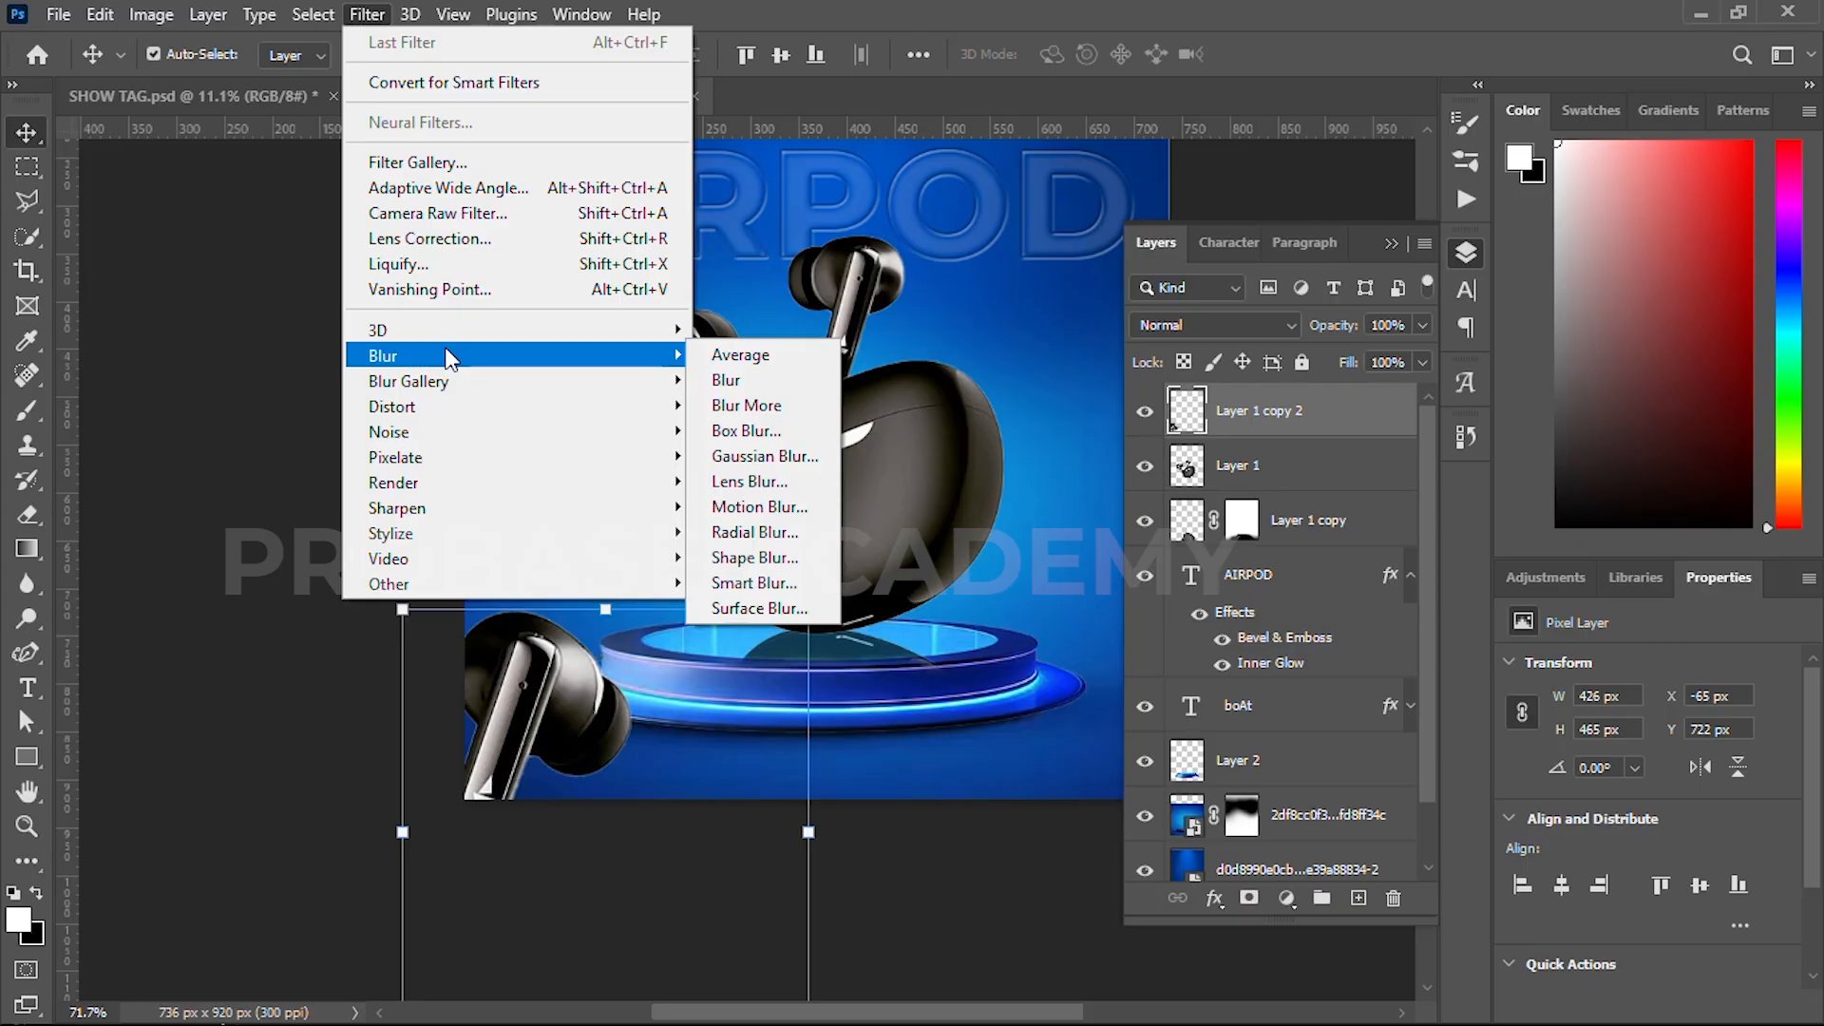
{"action": "left_click", "coordinate": [759, 506]}
{"action": "left_click_drag", "start_coordinate": [660, 228], "coordinate": [1041, 219]}
{"action": "left_click_drag", "start_coordinate": [832, 693], "coordinate": [858, 694]}
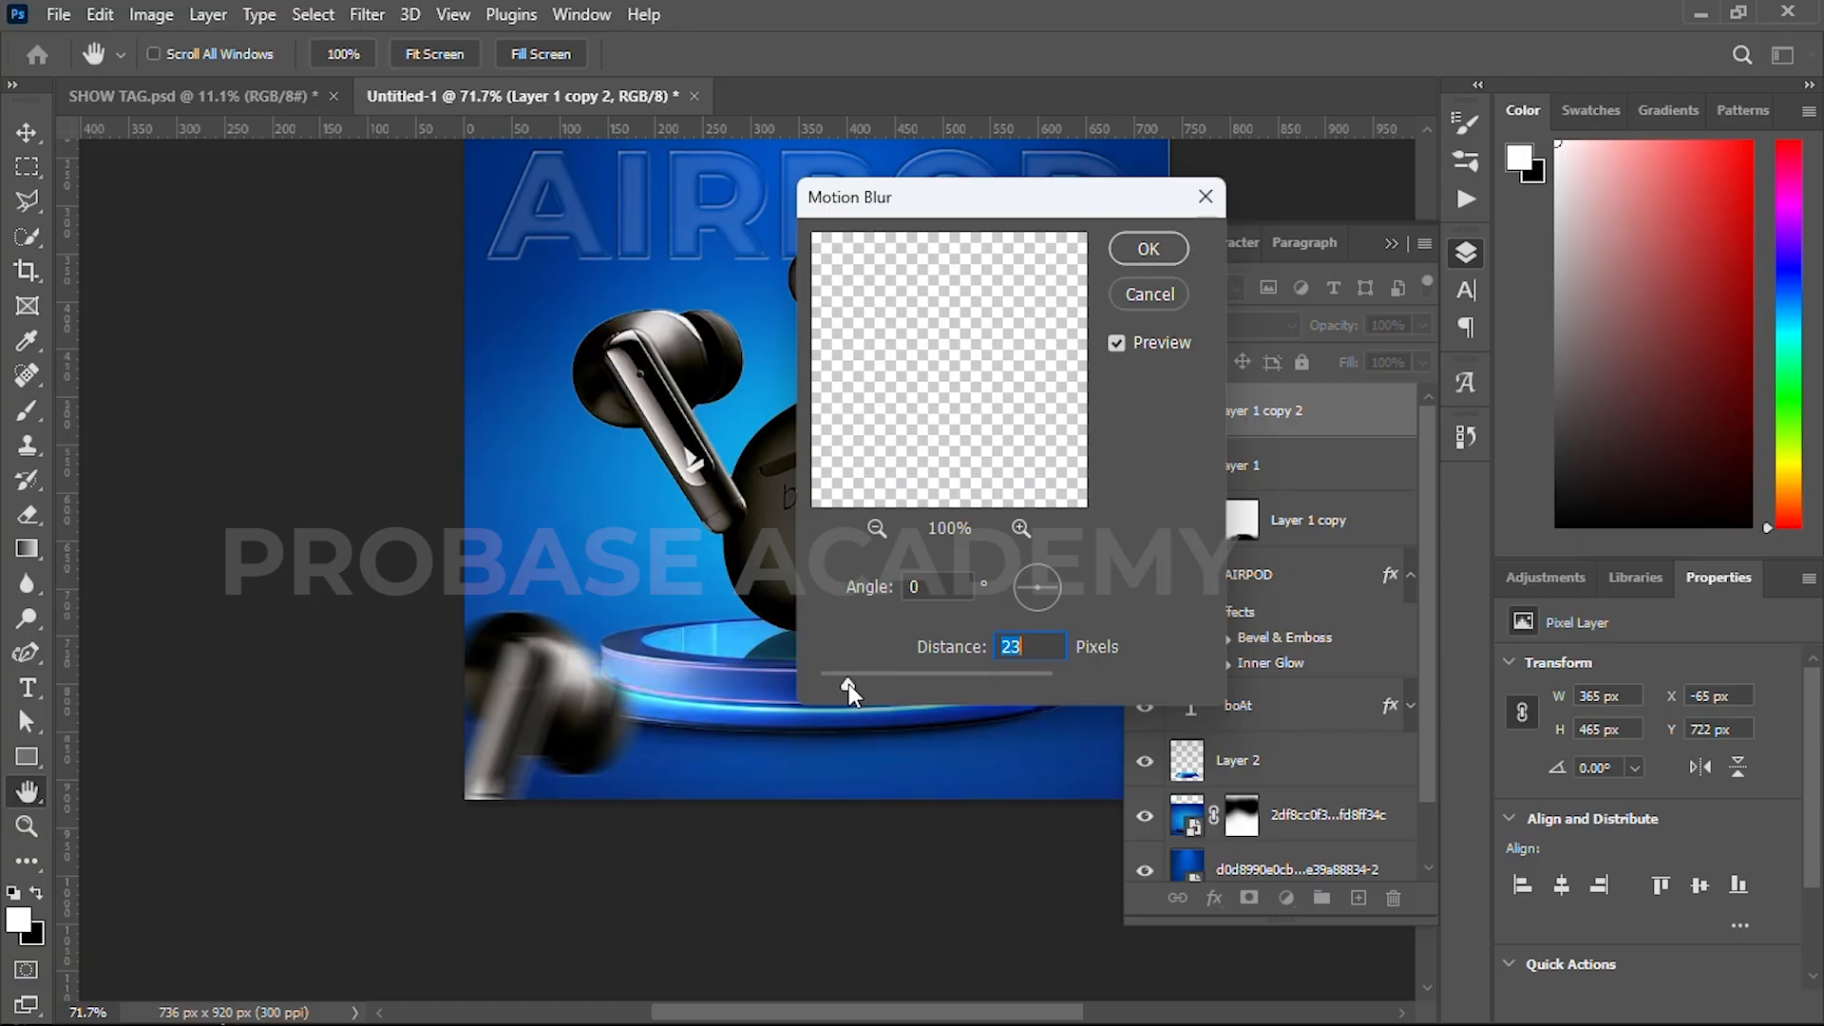
{"action": "left_click_drag", "start_coordinate": [848, 694], "coordinate": [851, 694]}
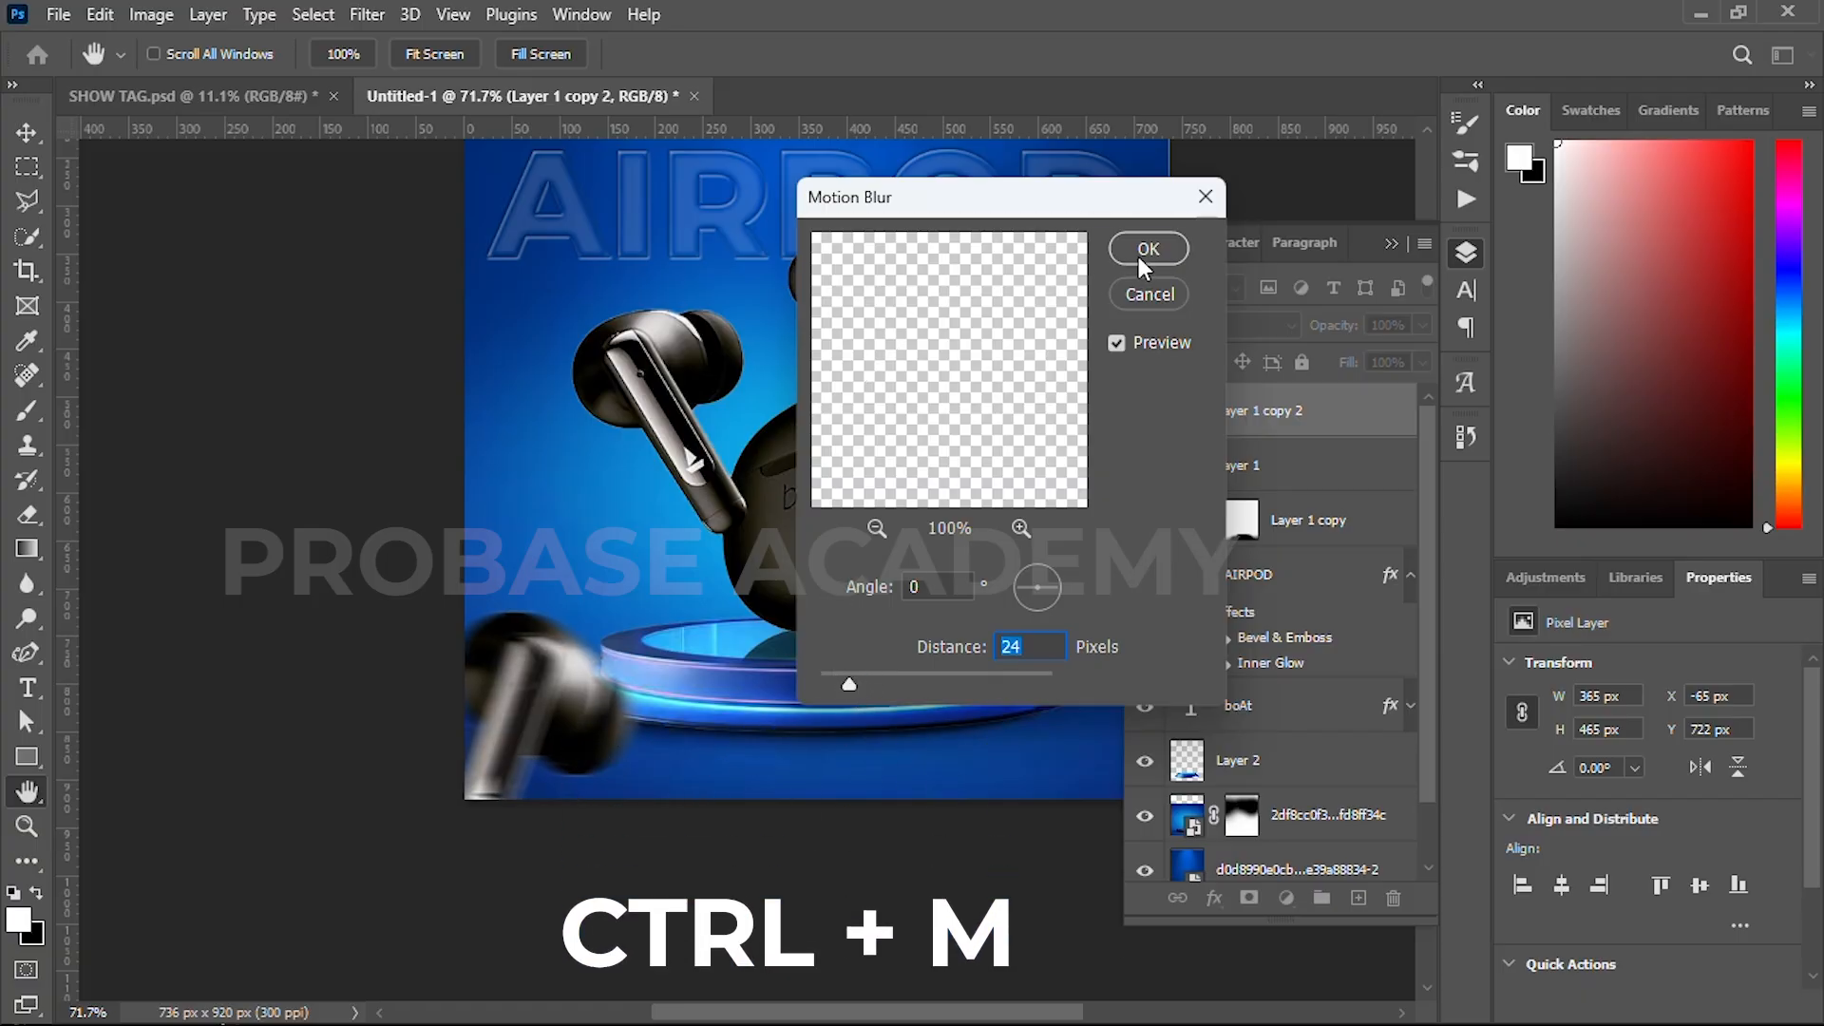
{"action": "left_click", "coordinate": [1147, 249]}
- Darken the blurred corner earbud slightly with Curves and deselect it
{"action": "key", "text": "ctrl+m"}
{"action": "left_click_drag", "start_coordinate": [1209, 405], "coordinate": [1221, 418]}
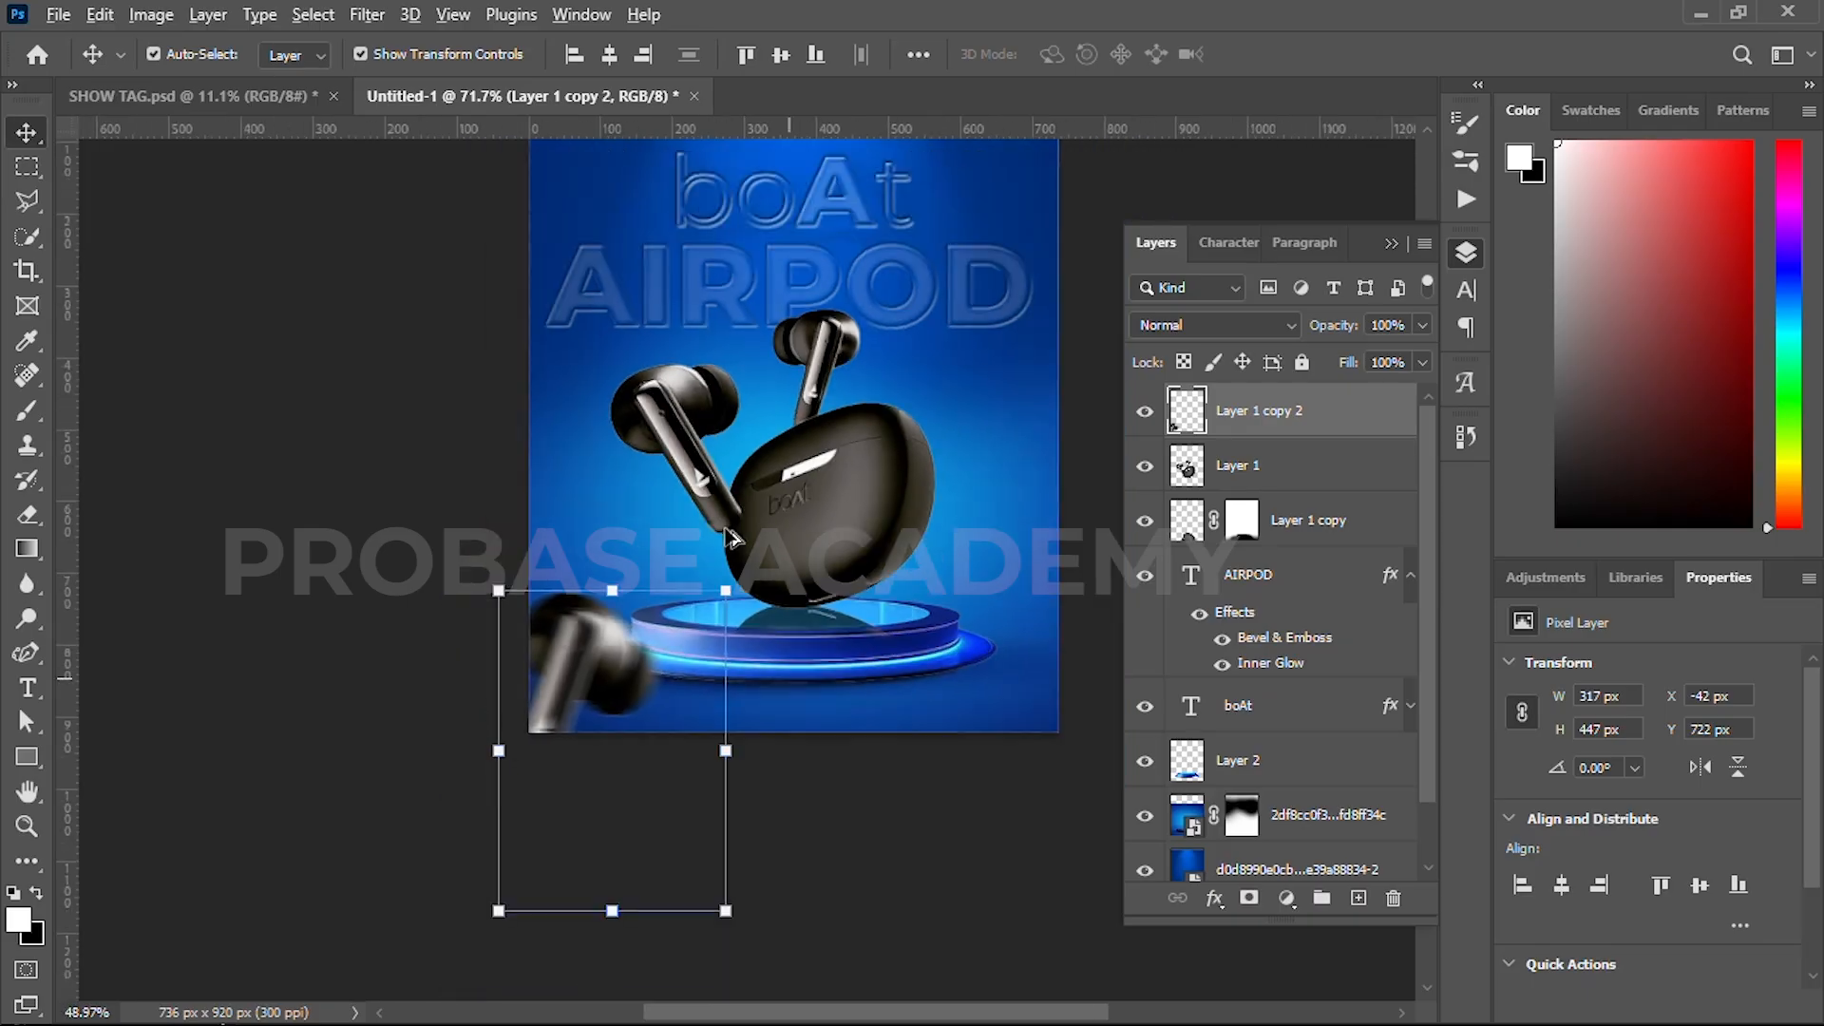
{"action": "scroll", "coordinate": [727, 530], "scroll_direction": "down", "scroll_amount": 2}
{"action": "left_click_drag", "start_coordinate": [820, 519], "coordinate": [749, 535]}
{"action": "left_click", "coordinate": [1063, 456]}
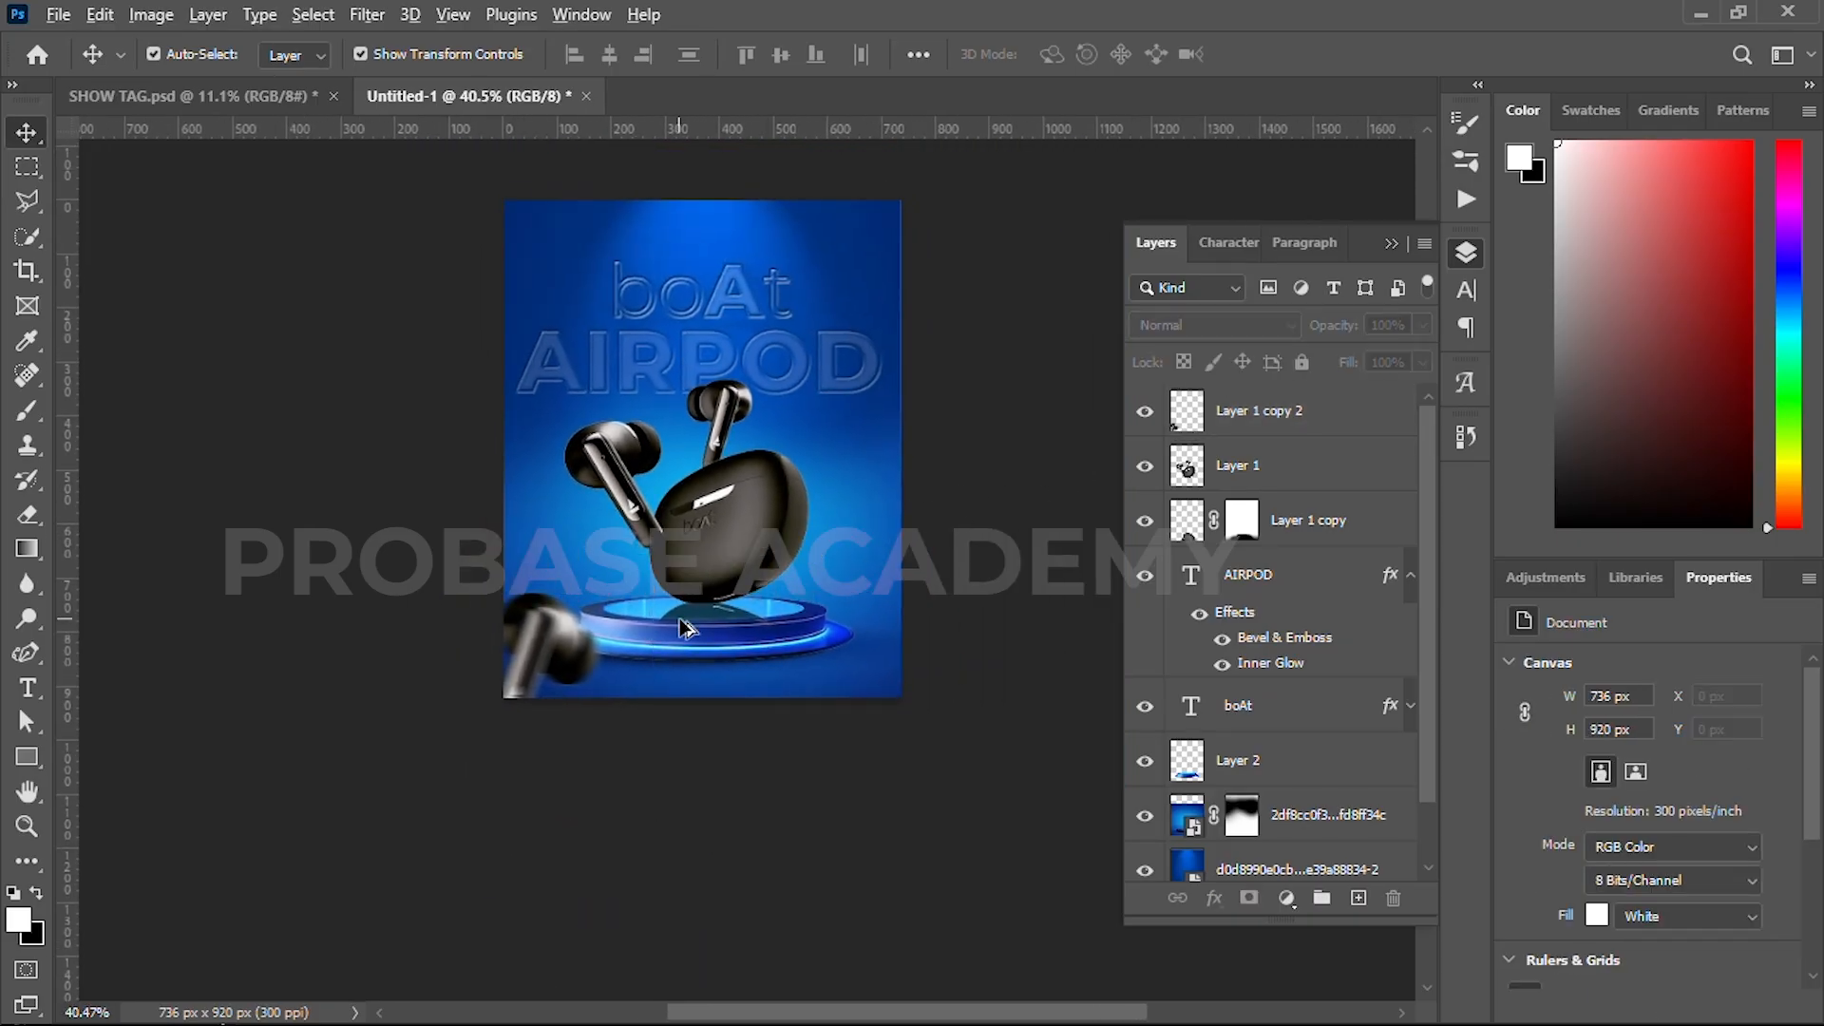
- Hide the main earbuds and their reflection, and stamp the visible artwork into a merged layer above the AIRPOD text
{"action": "scroll", "coordinate": [671, 630], "scroll_direction": "up", "scroll_amount": 1}
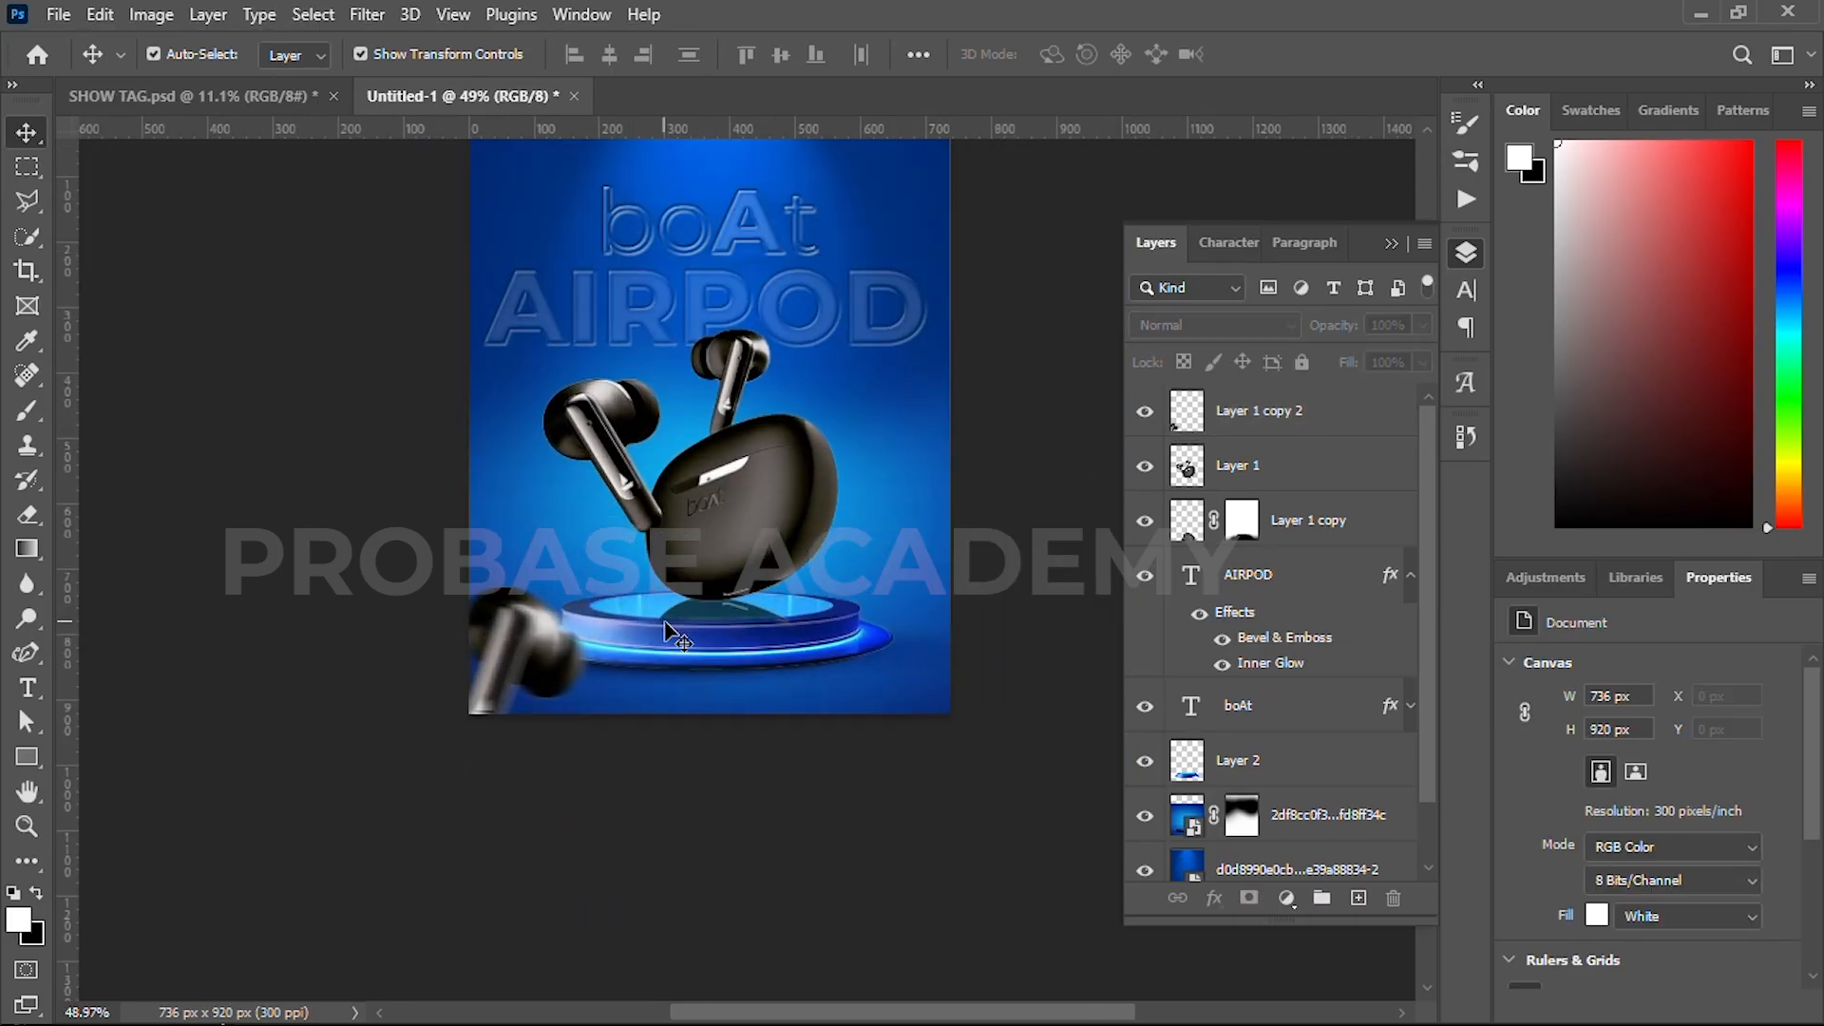
{"action": "scroll", "coordinate": [671, 630], "scroll_direction": "up", "scroll_amount": 1}
{"action": "left_click", "coordinate": [1186, 470]}
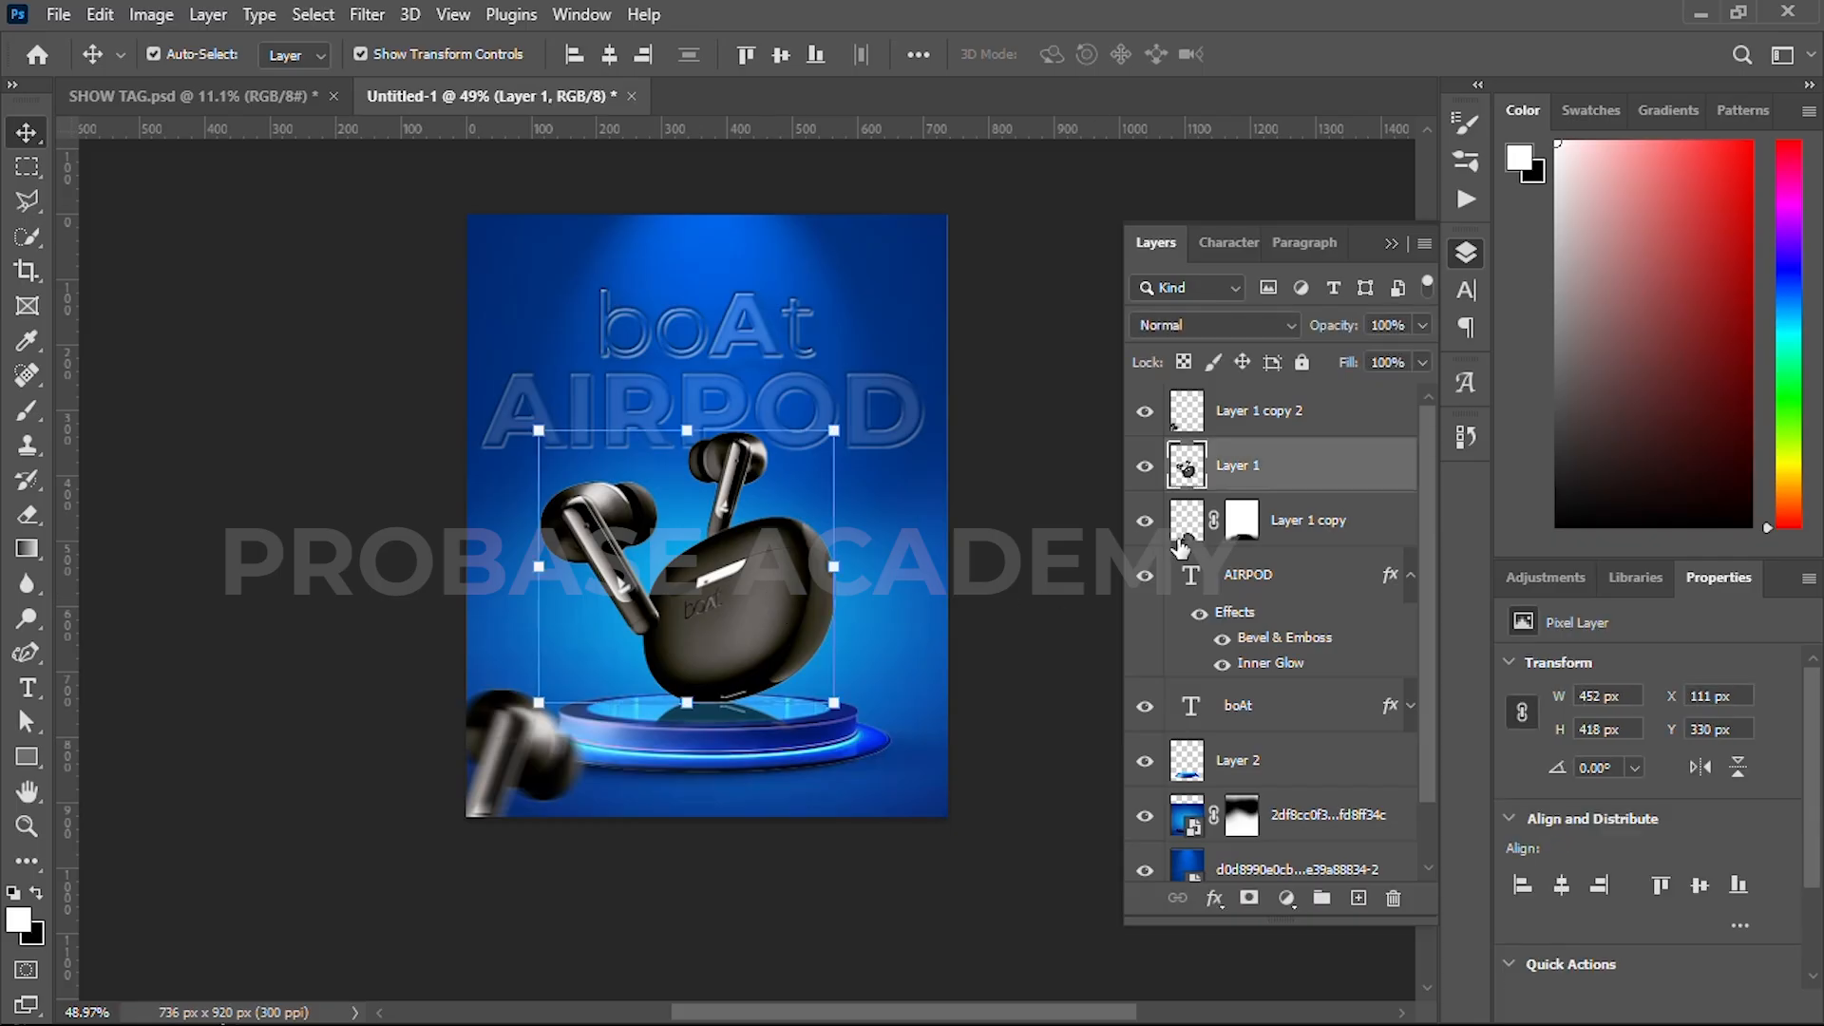
{"action": "scroll", "coordinate": [1181, 549], "scroll_direction": "down", "scroll_amount": 1}
{"action": "left_click", "coordinate": [1294, 676]}
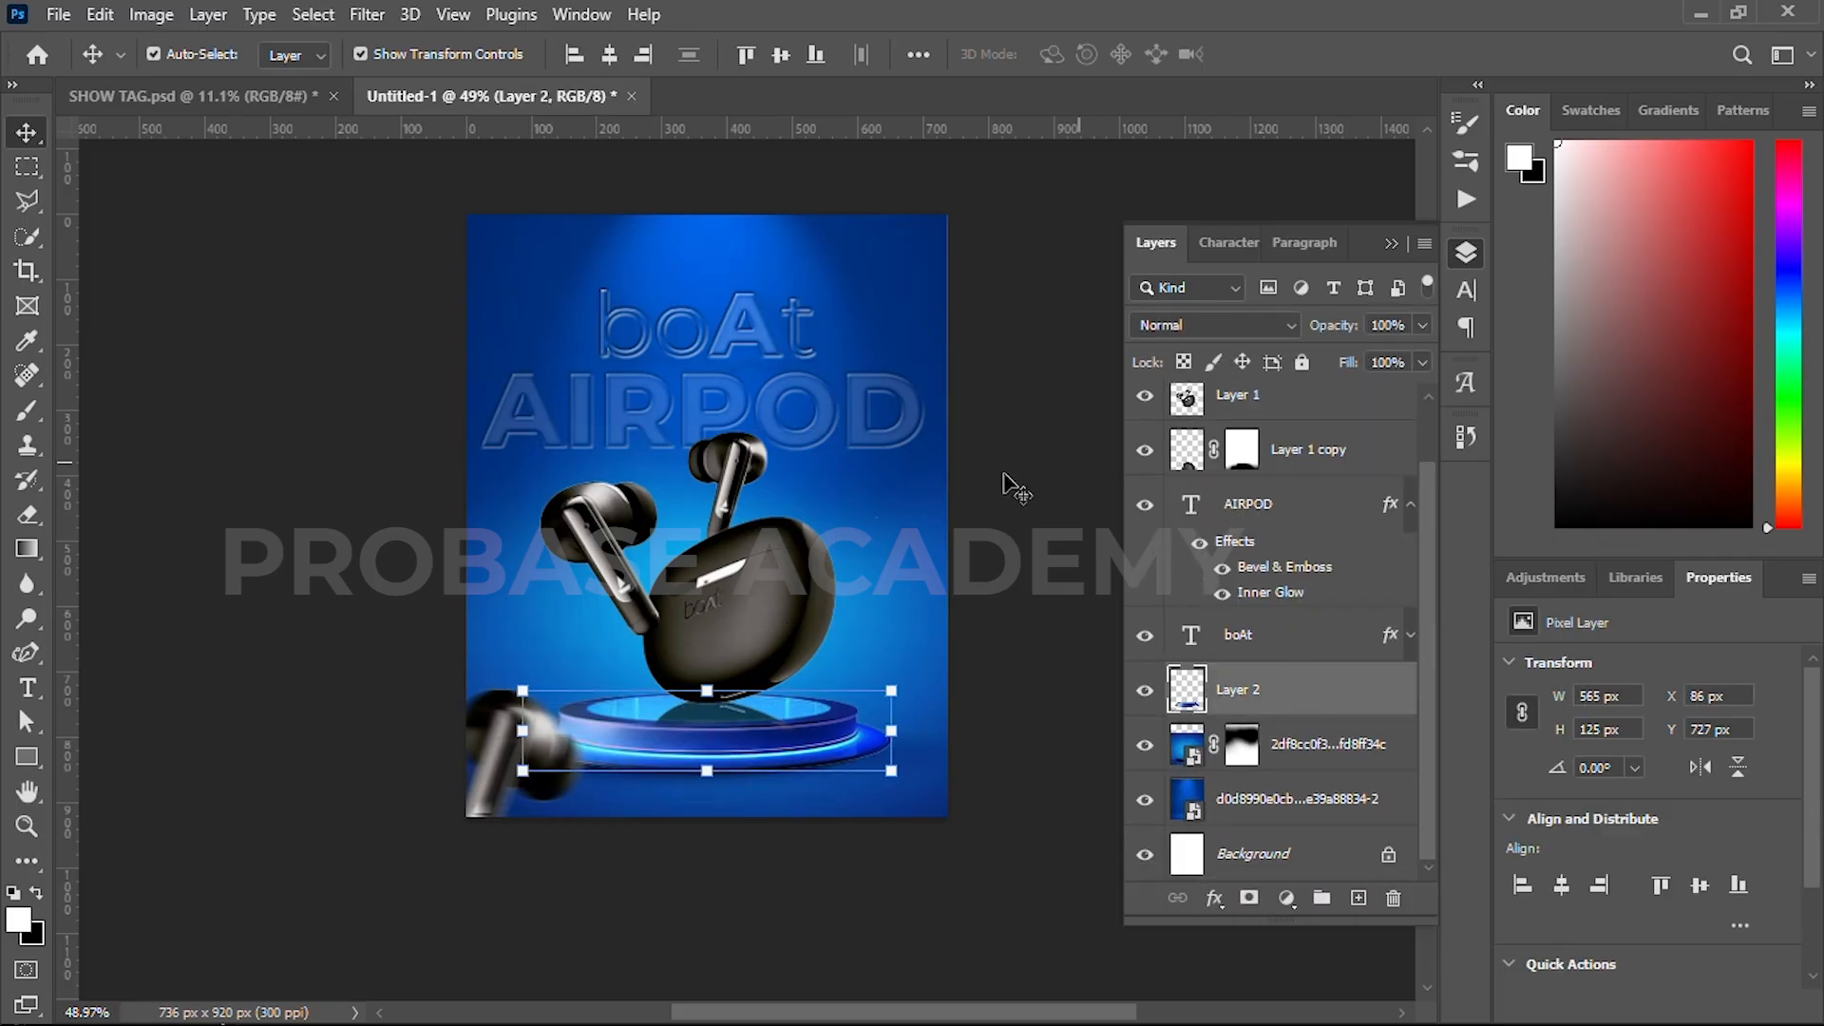
{"action": "left_click", "coordinate": [741, 622]}
{"action": "scroll", "coordinate": [1130, 504], "scroll_direction": "up", "scroll_amount": 1}
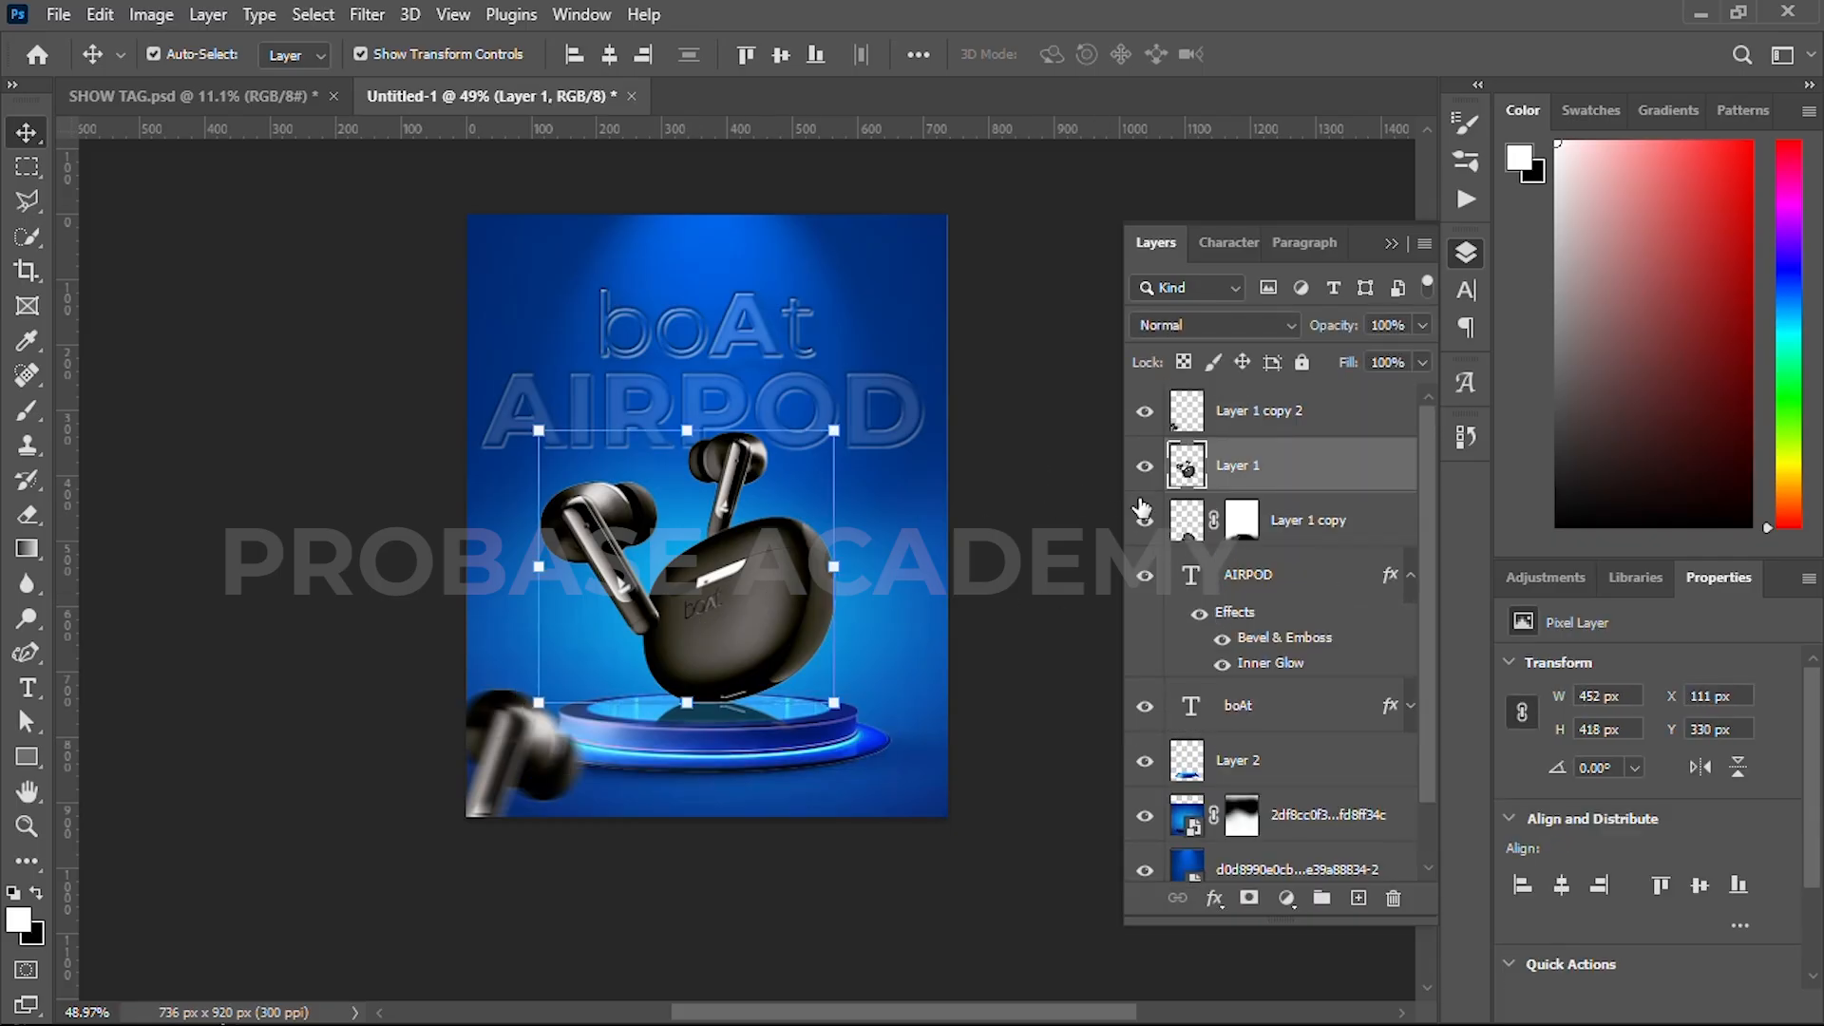
{"action": "left_click_drag", "start_coordinate": [1145, 514], "coordinate": [1145, 465]}
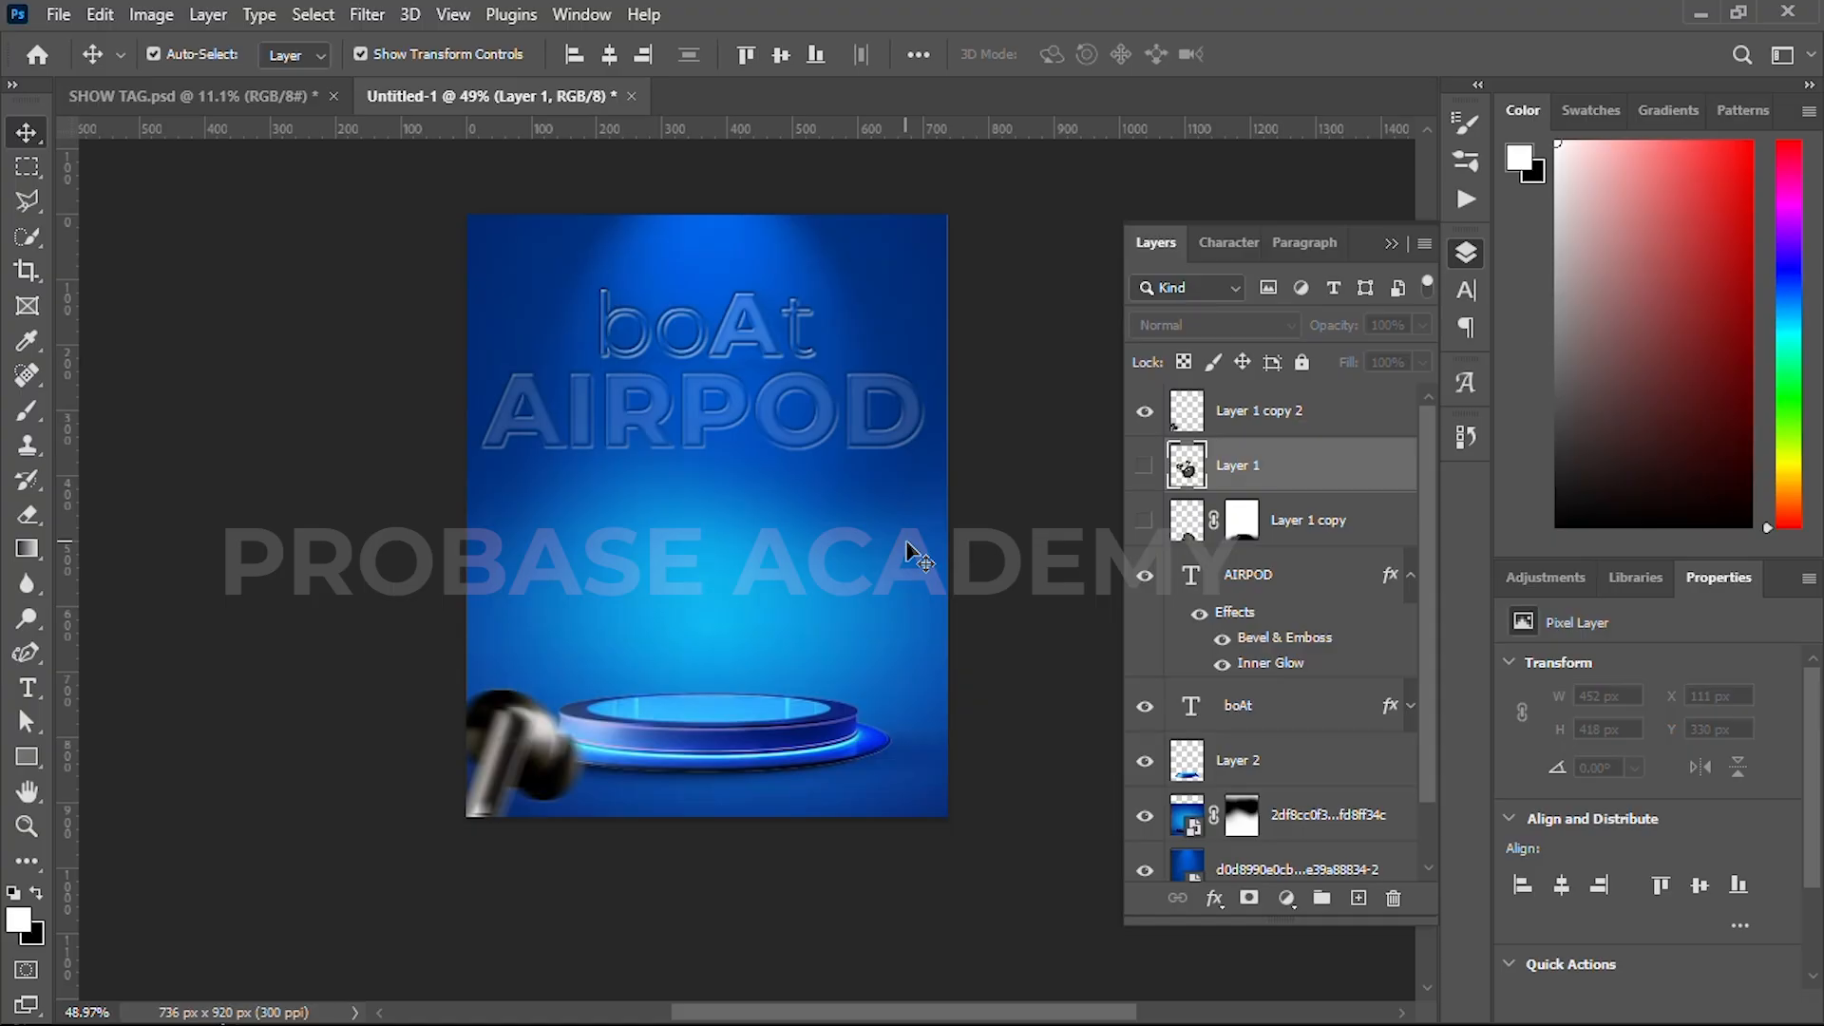
{"action": "left_click", "coordinate": [1311, 590]}
{"action": "key", "text": "ctrl+shift+alt+e"}
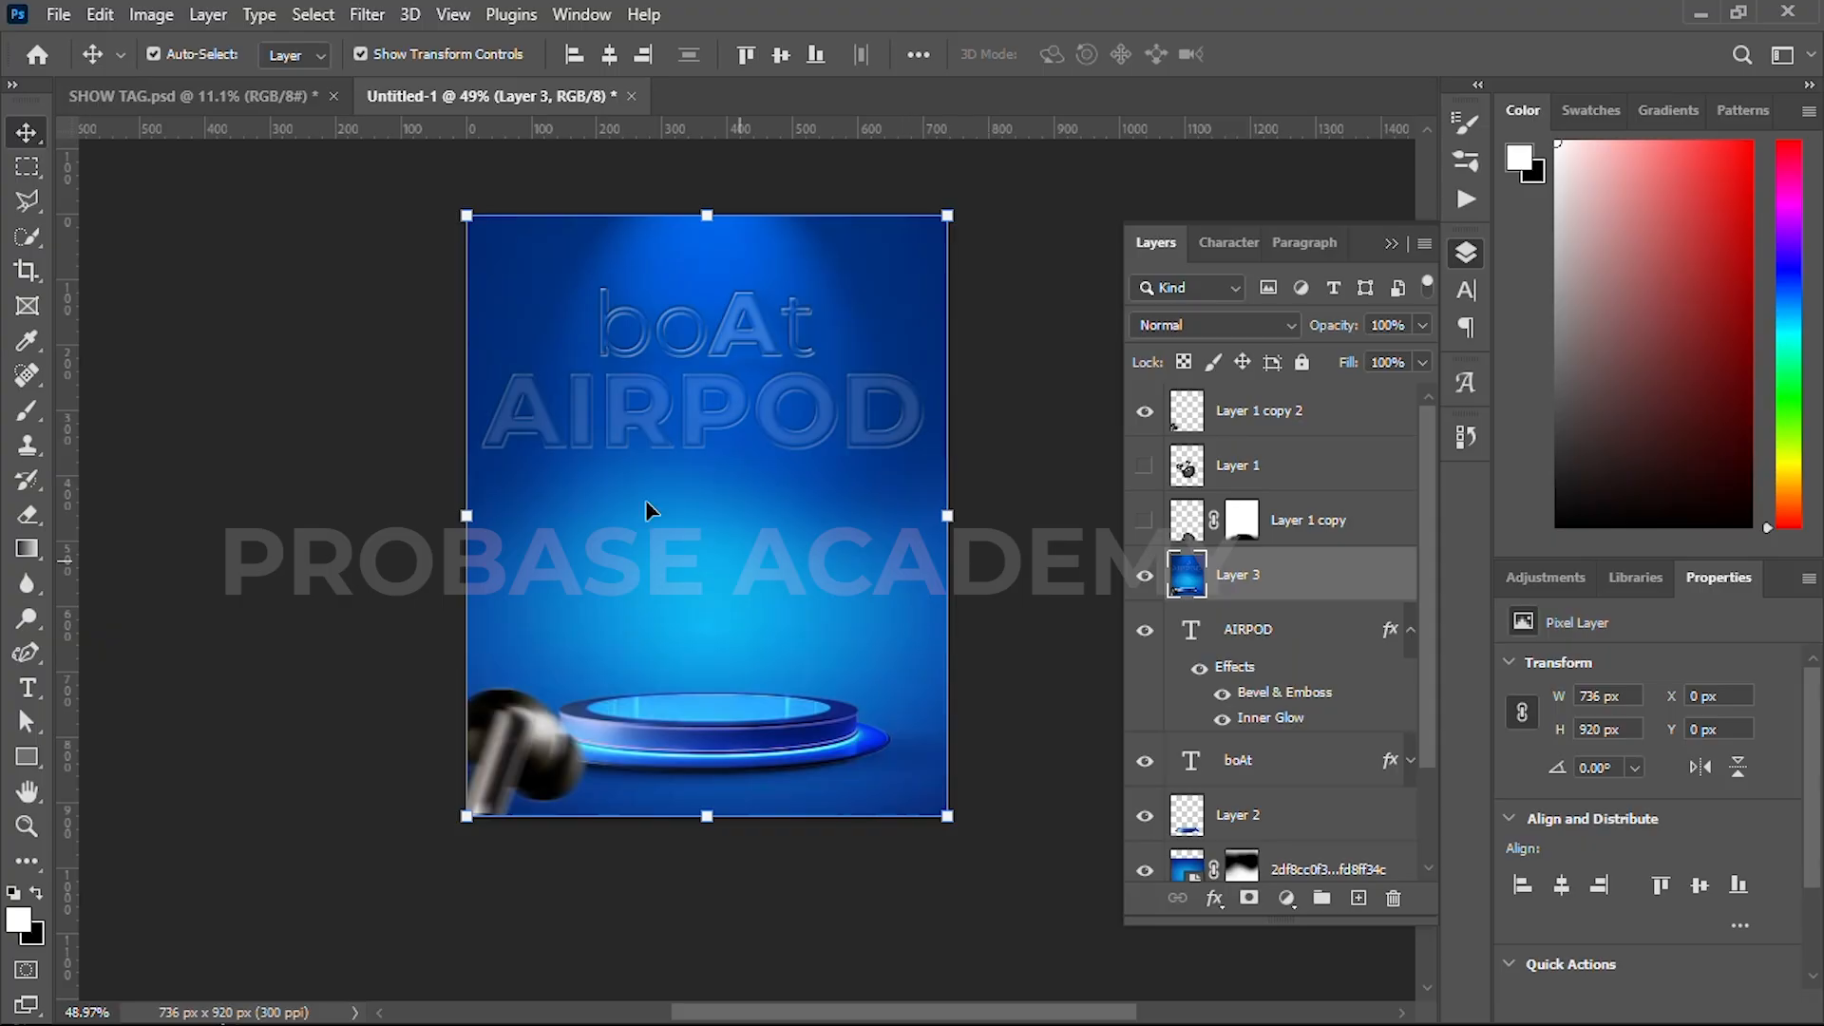
- Draw a white rectangle about 162 × 355 px over the start of the title text and show the earbuds again
{"action": "key", "text": "u"}
{"action": "left_click_drag", "start_coordinate": [508, 307], "coordinate": [613, 539]}
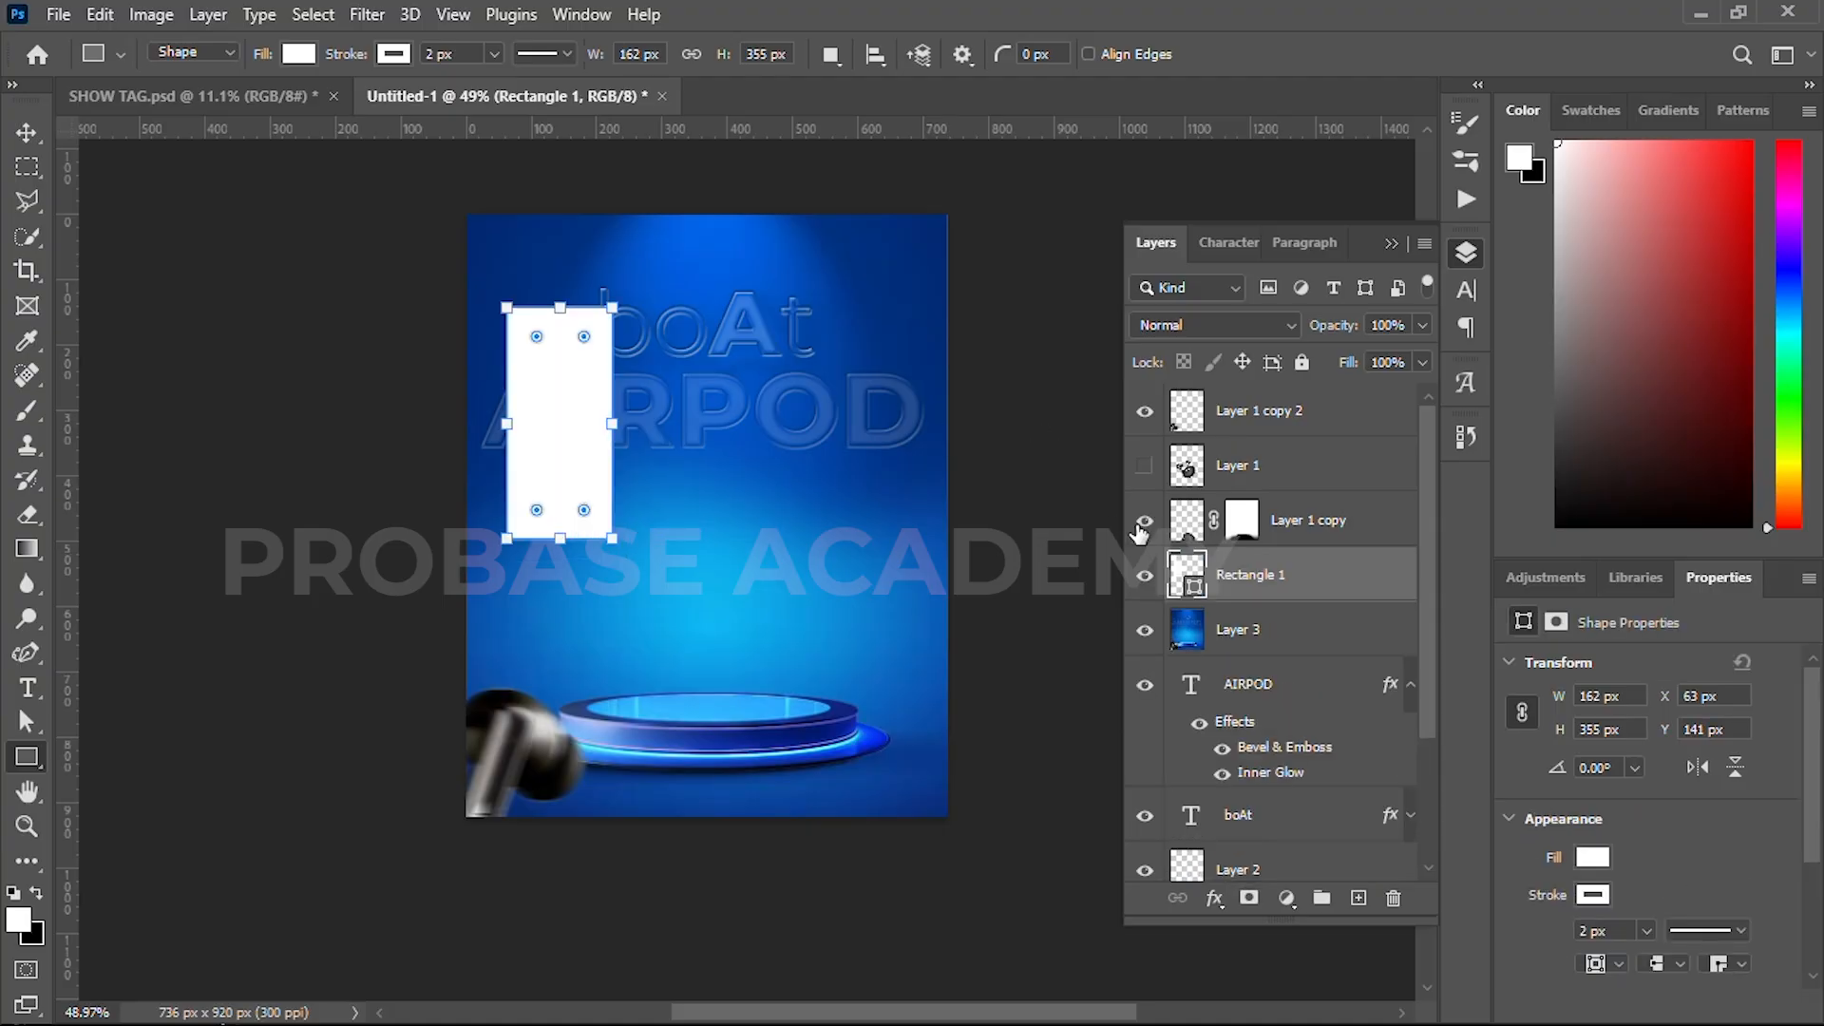
{"action": "left_click", "coordinate": [1144, 465]}
- Move the white rectangle to about X 43, Y 46 px, and place the merged layer above it, hidden
{"action": "key", "text": "v"}
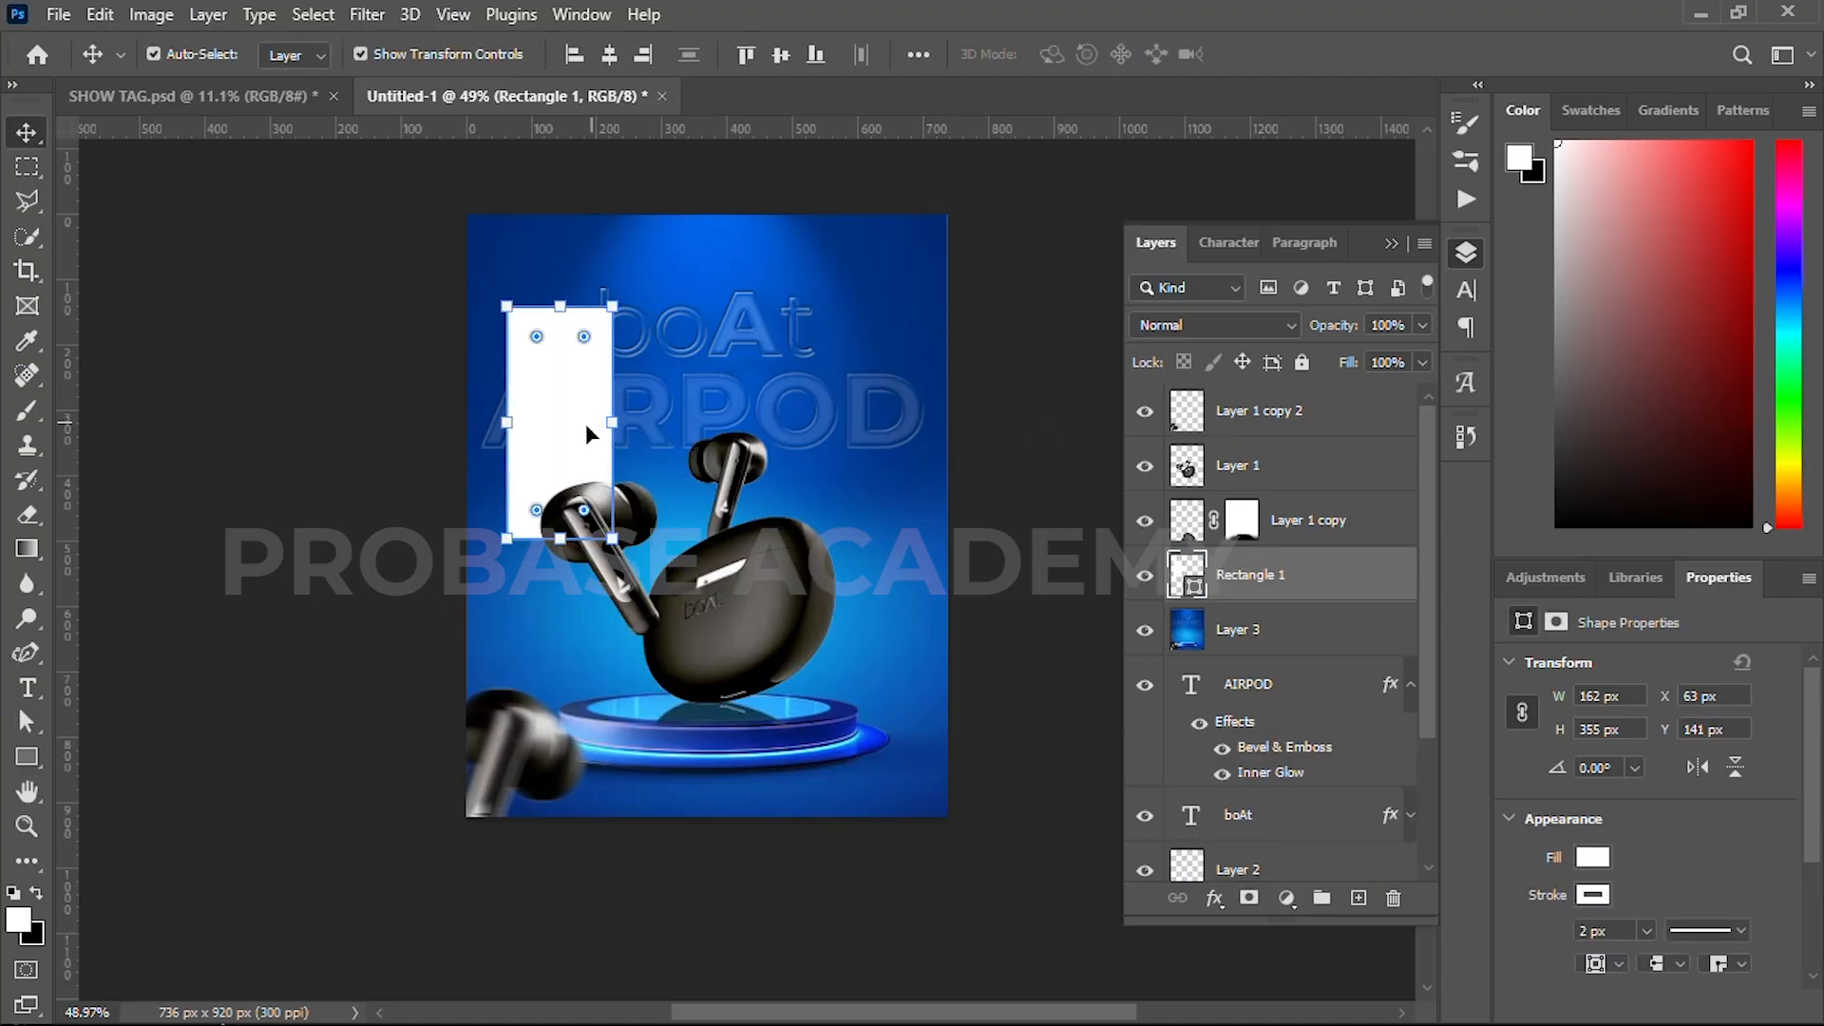
{"action": "left_click_drag", "start_coordinate": [561, 481], "coordinate": [555, 409]}
{"action": "key", "text": "Down"}
{"action": "key", "text": "Down"}
{"action": "key", "text": "Down"}
{"action": "key", "text": "Down"}
{"action": "key", "text": "Down"}
{"action": "key", "text": "Down"}
{"action": "key", "text": "Down"}
{"action": "key", "text": "Down"}
{"action": "left_click_drag", "start_coordinate": [1293, 633], "coordinate": [1189, 572]}
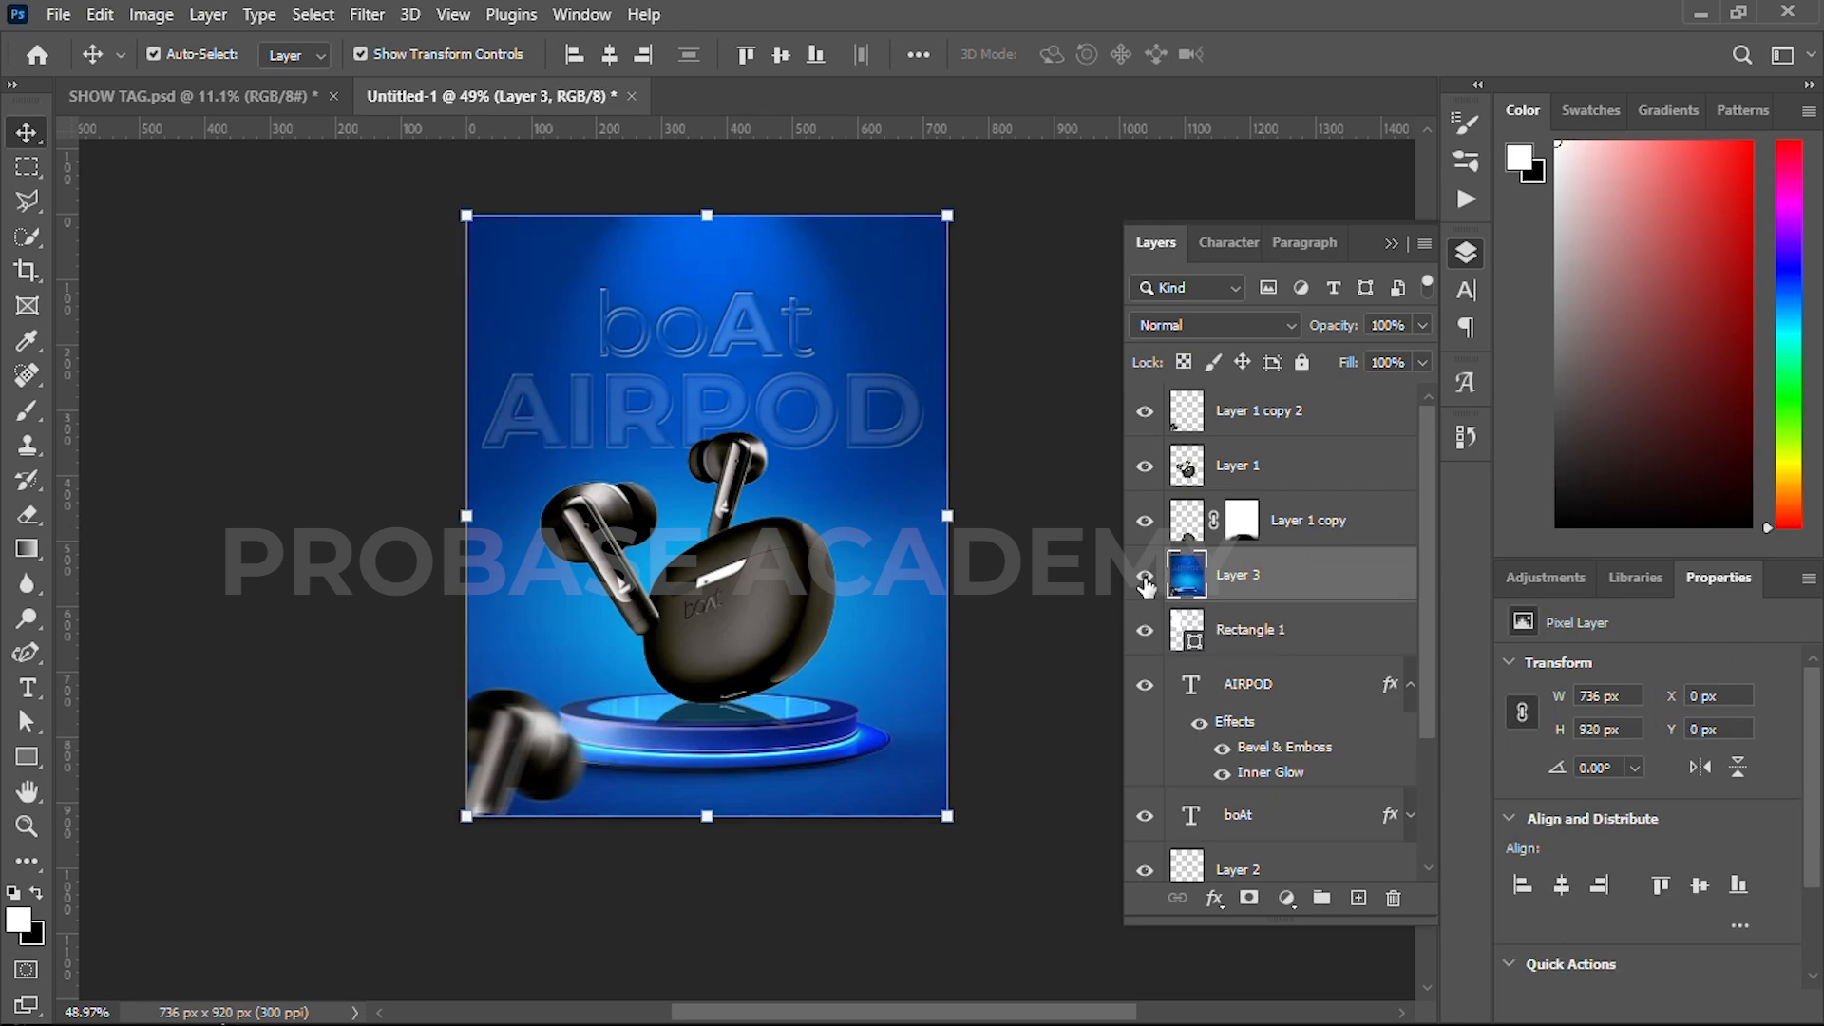
{"action": "left_click", "coordinate": [1145, 576]}
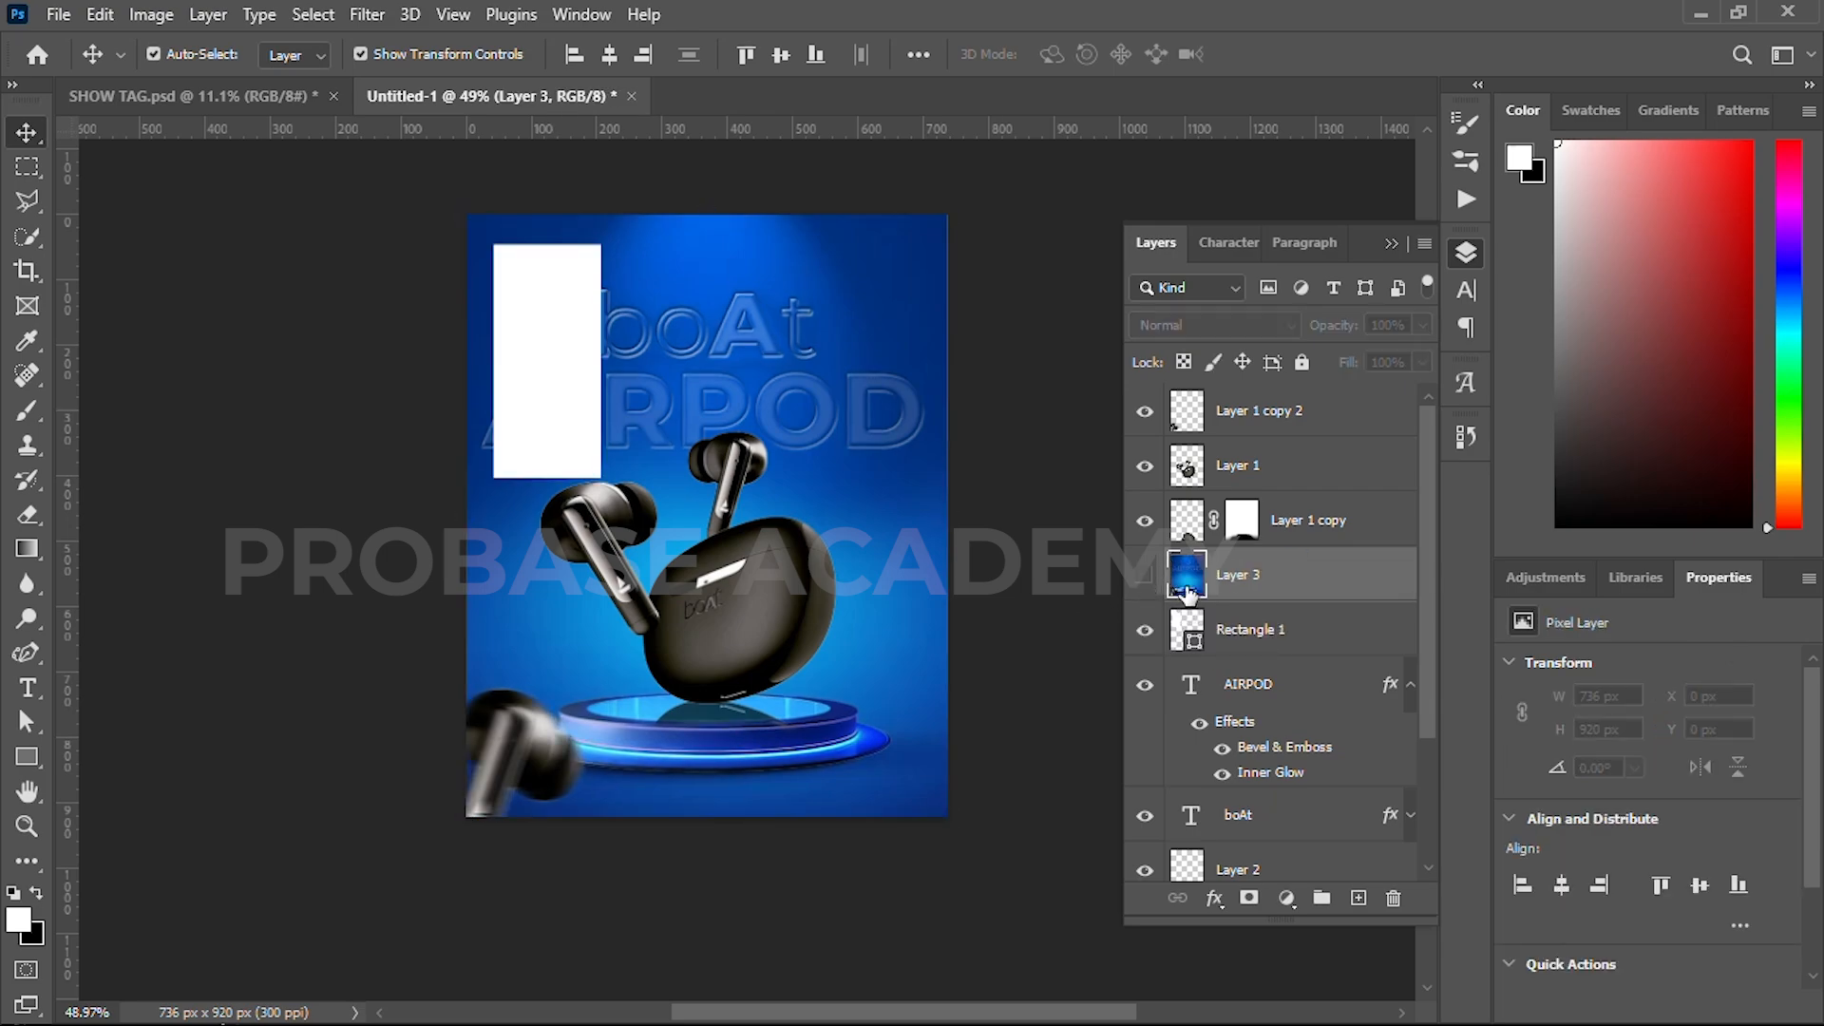
- Add a Drop Shadow to the white rectangle with Normal blend mode and the straight diagonal contour
{"action": "left_click", "coordinate": [1276, 635]}
{"action": "left_click", "coordinate": [1214, 898]}
{"action": "left_click", "coordinate": [1229, 886]}
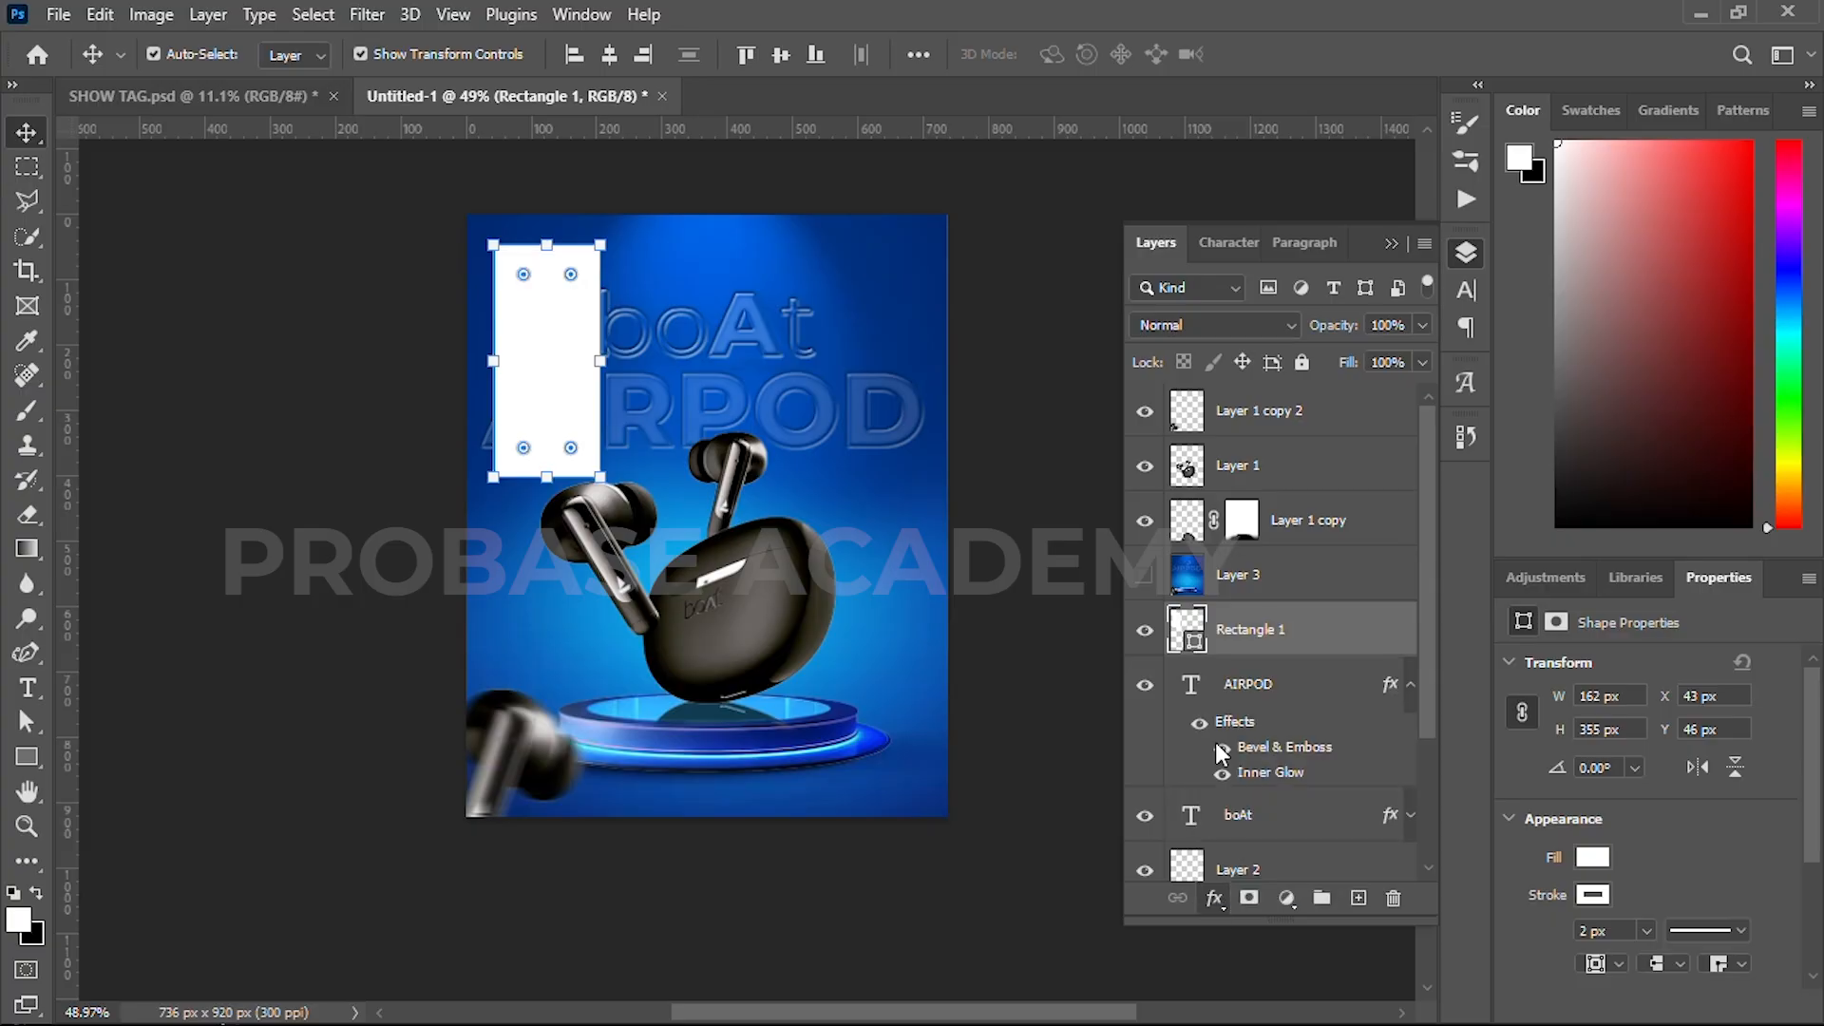
{"action": "left_click", "coordinate": [1272, 373]}
{"action": "left_click", "coordinate": [1254, 375]}
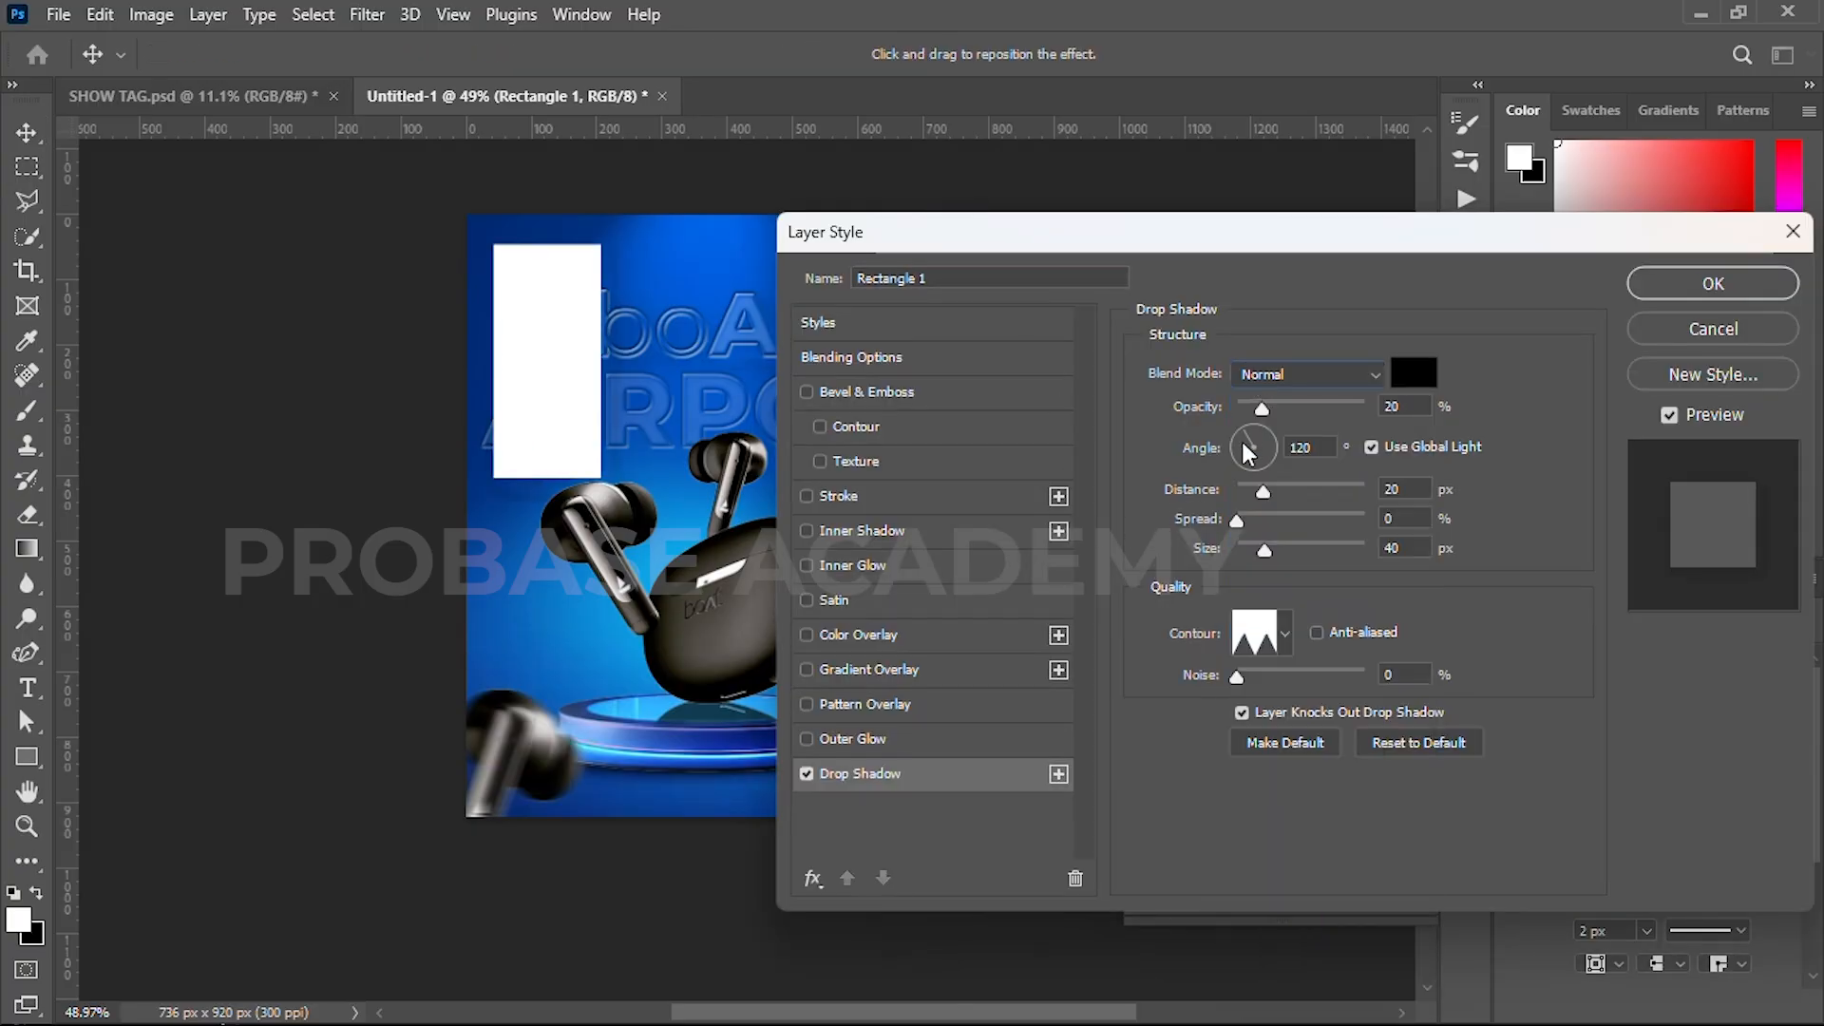
{"action": "left_click", "coordinate": [1287, 644]}
{"action": "left_click", "coordinate": [1117, 696]}
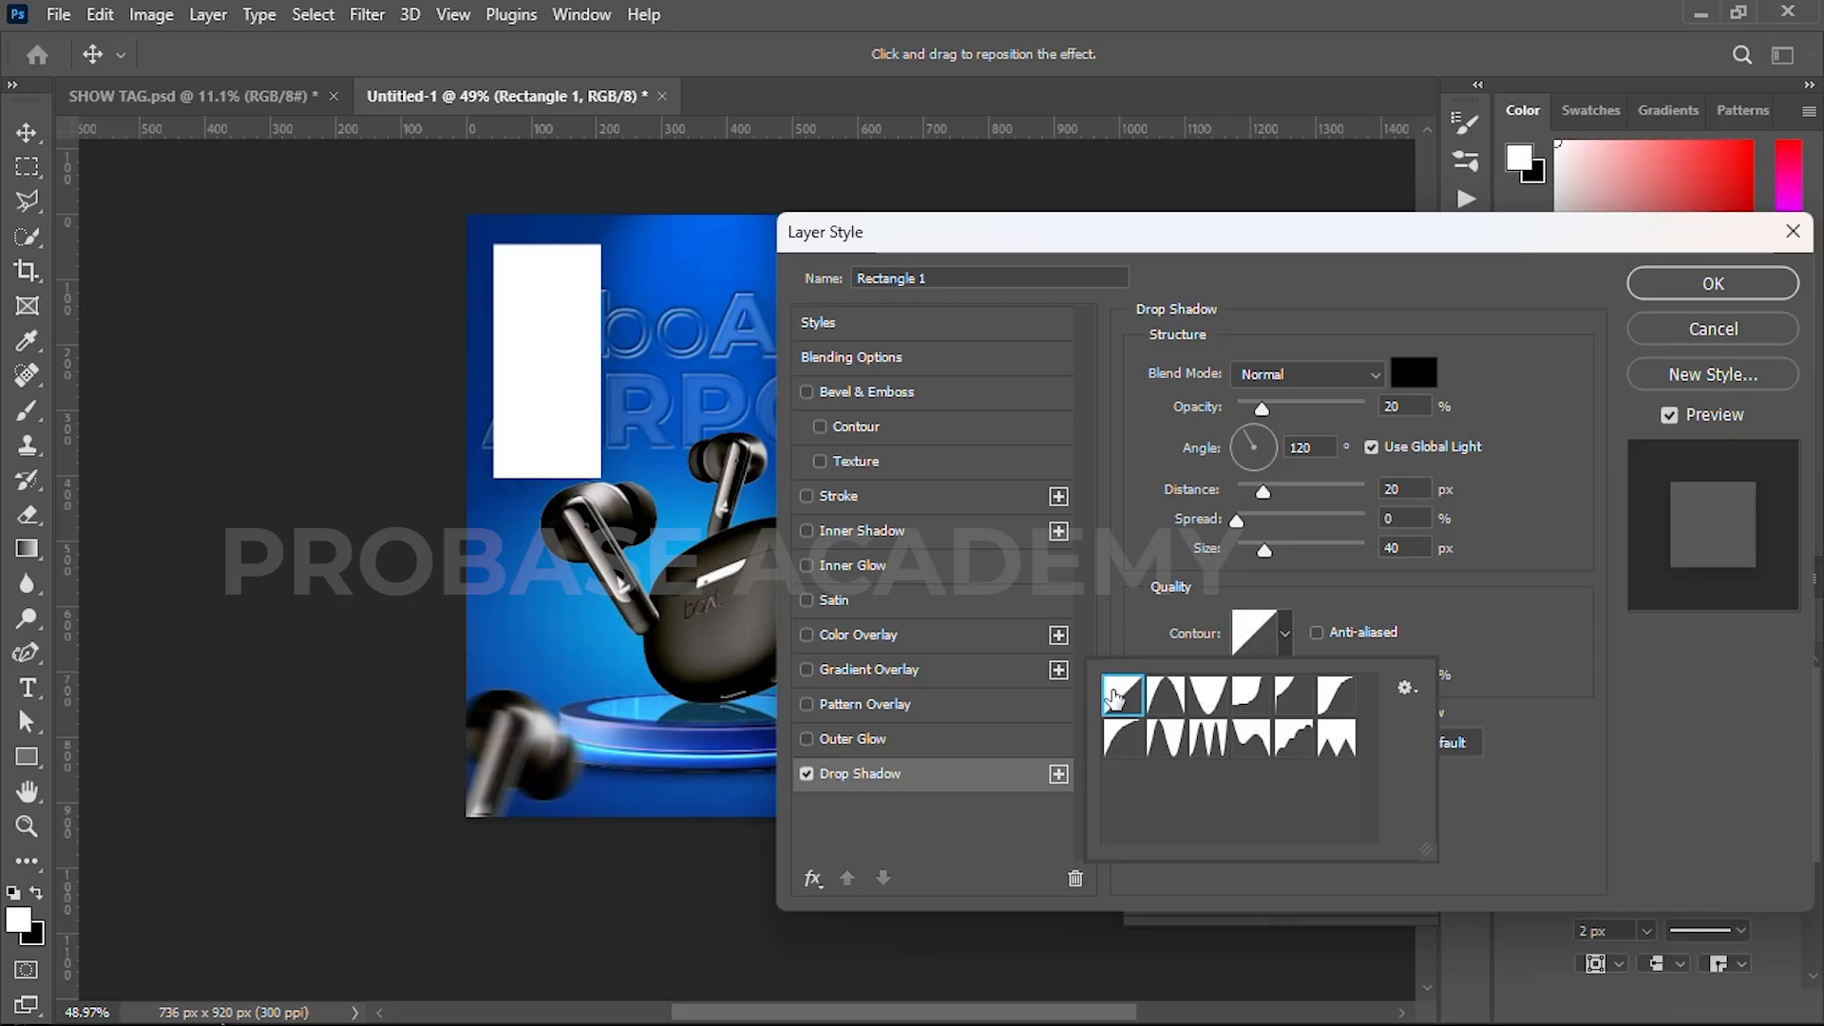
- Set the rectangle's drop shadow to 25% opacity, 0 px distance, 35% spread and 7 px size
{"action": "left_click_drag", "start_coordinate": [1262, 406], "coordinate": [1360, 407]}
{"action": "left_click", "coordinate": [1263, 494]}
{"action": "mouse_move", "coordinate": [1263, 494]}
{"action": "left_mouse_down"}
{"action": "mouse_move", "coordinate": [1243, 553]}
{"action": "mouse_move", "coordinate": [1234, 494]}
{"action": "mouse_move", "coordinate": [1254, 520]}
{"action": "mouse_move", "coordinate": [1285, 516]}
{"action": "left_mouse_up"}
{"action": "left_click_drag", "start_coordinate": [1244, 548], "coordinate": [1249, 548]}
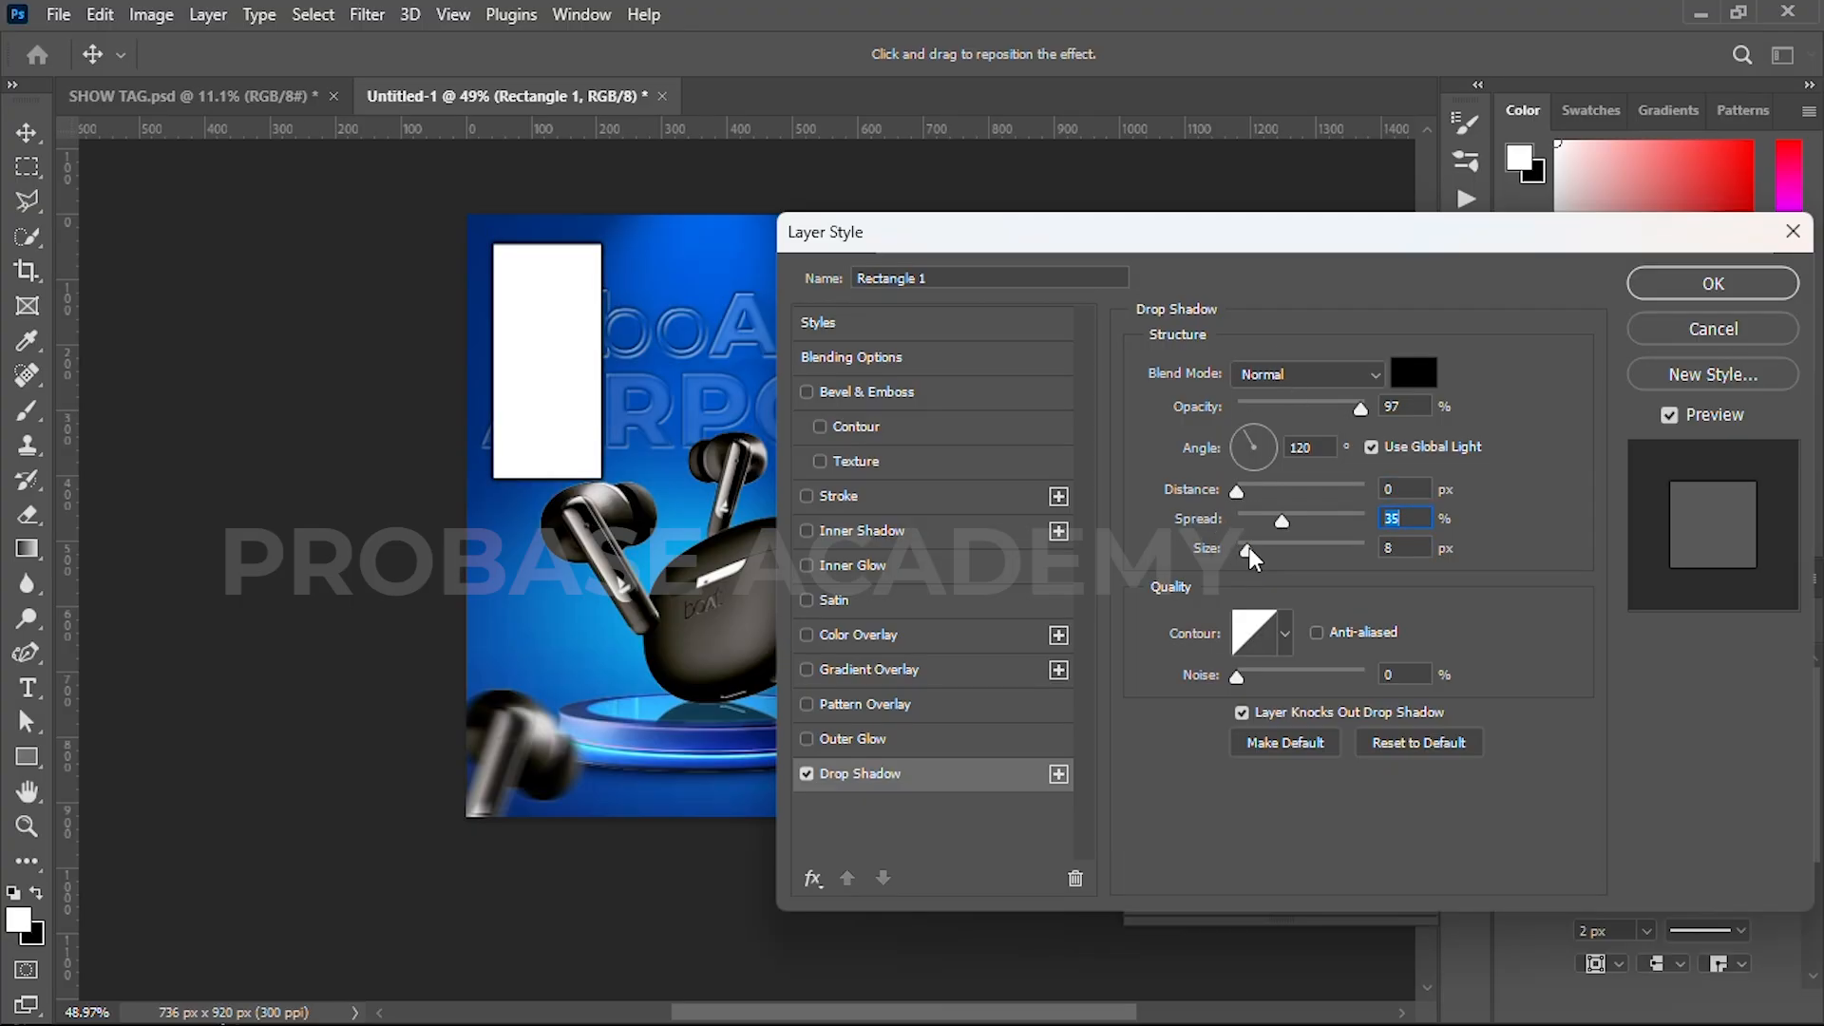
{"action": "left_click", "coordinate": [1246, 549]}
{"action": "left_click_drag", "start_coordinate": [1354, 412], "coordinate": [1279, 414]}
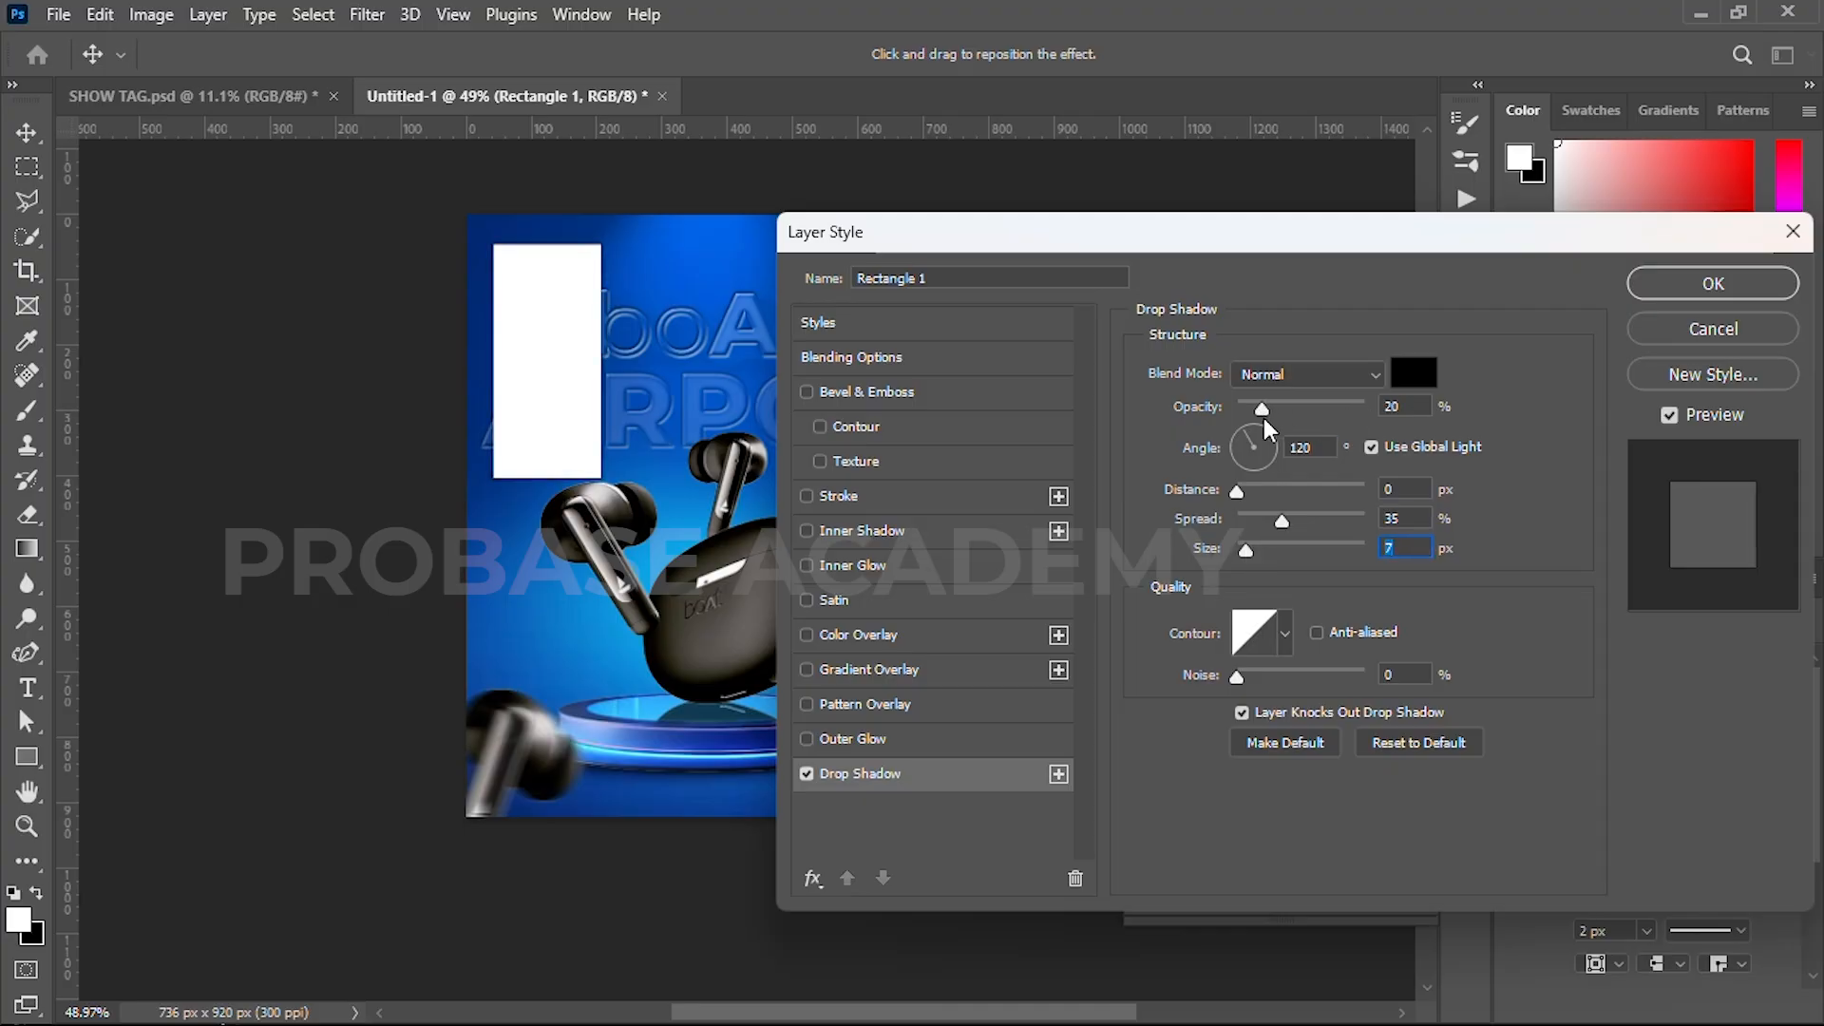
{"action": "left_click", "coordinate": [1643, 287]}
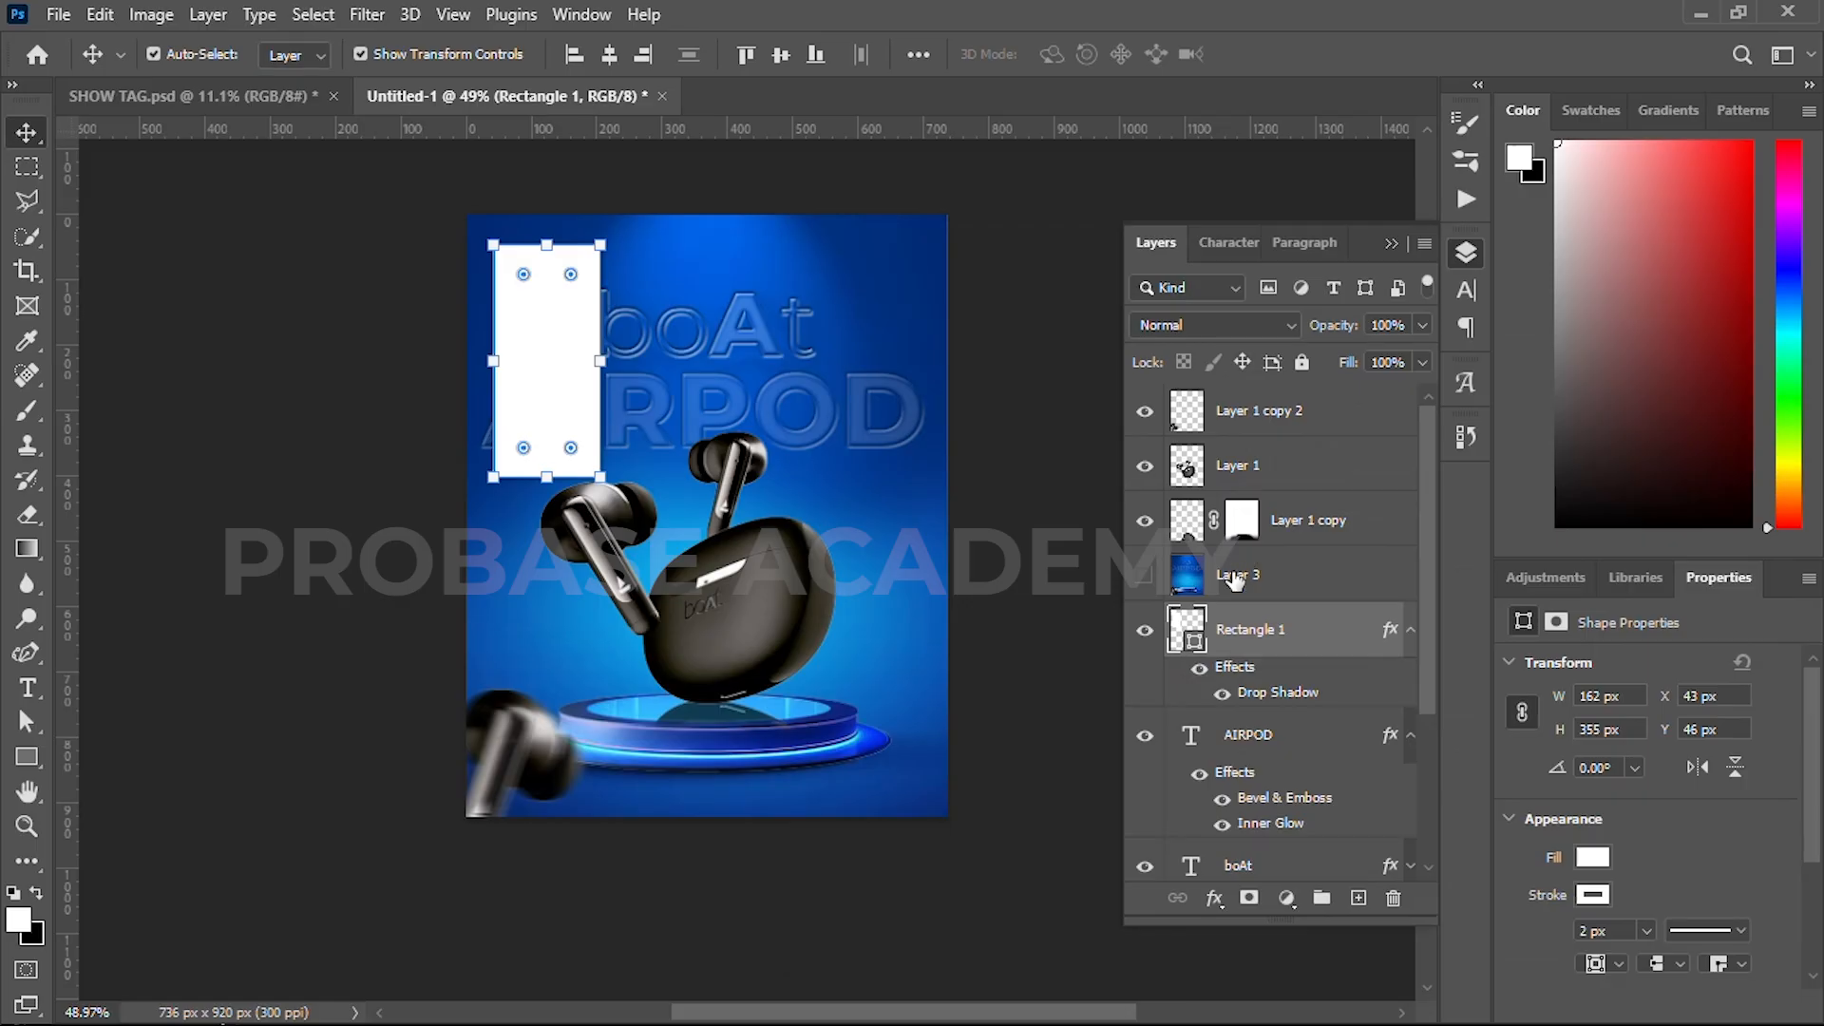
- Show the merged layer and apply a Gaussian Blur to it with a radius of 9.2 pixels
{"action": "left_click", "coordinate": [1145, 575]}
{"action": "left_click", "coordinate": [1249, 579]}
{"action": "left_click", "coordinate": [366, 14]}
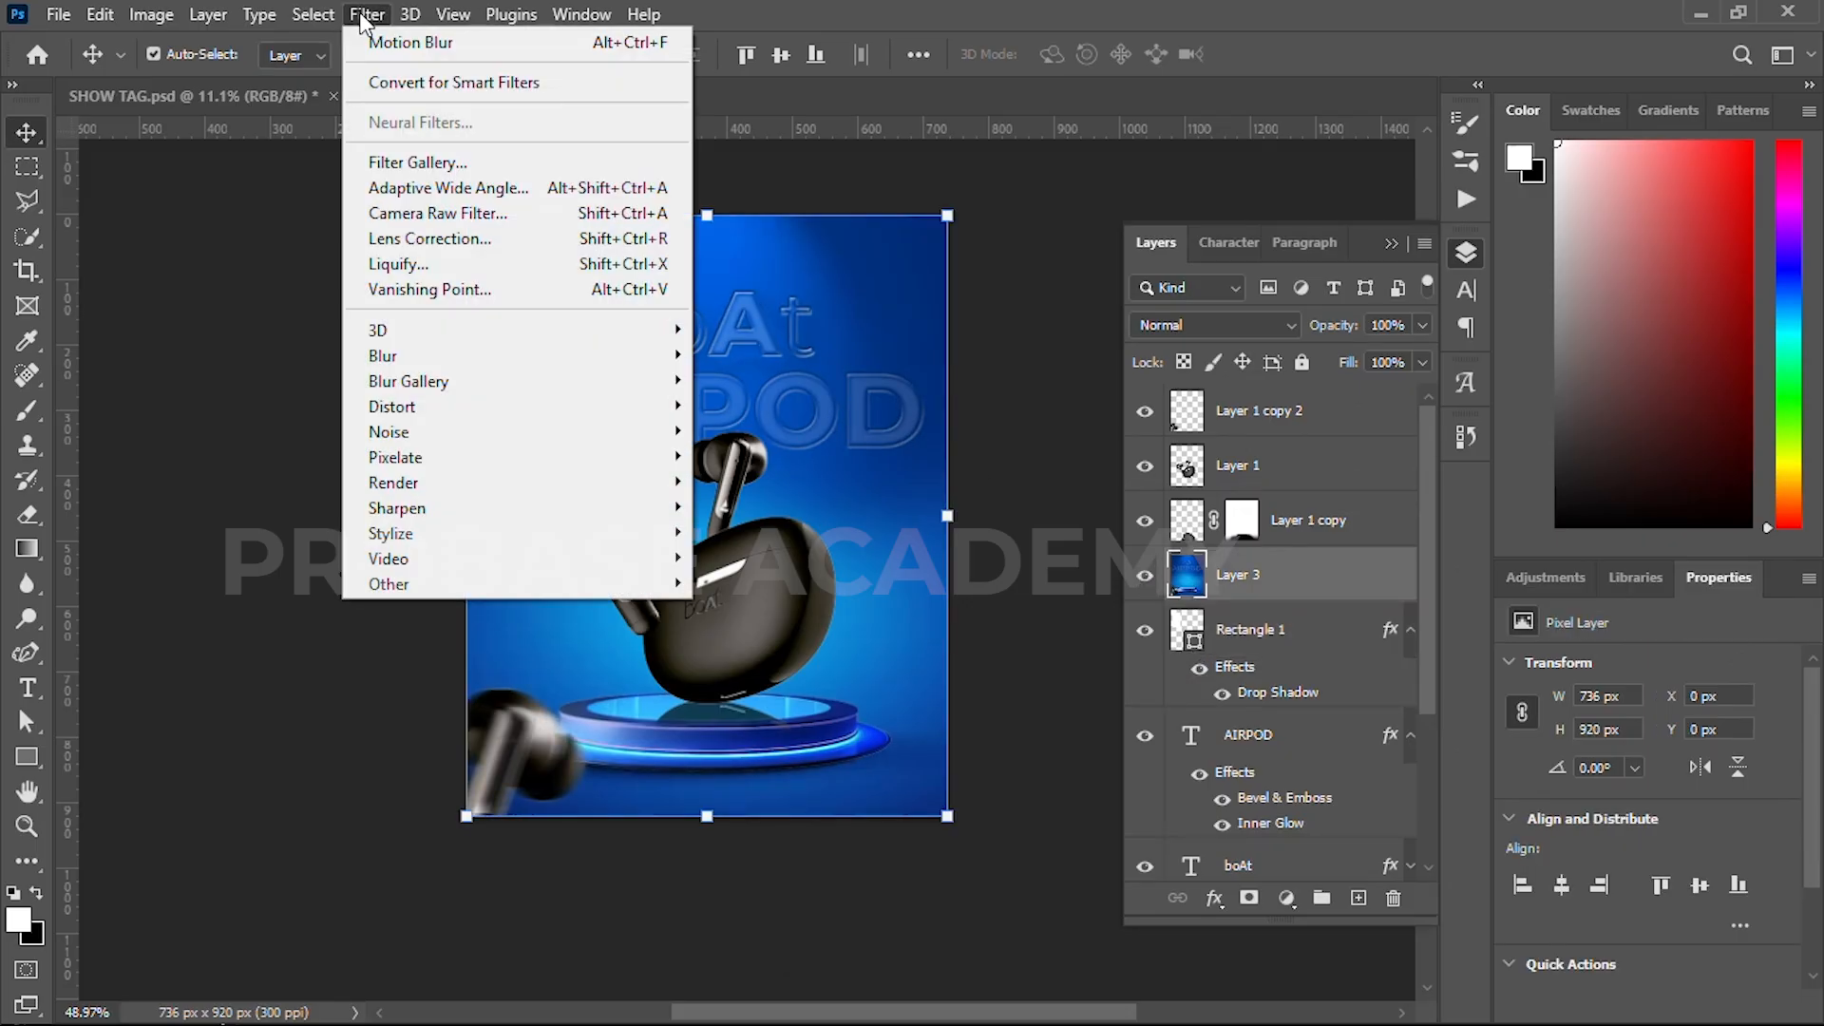
{"action": "mouse_move", "coordinate": [399, 356]}
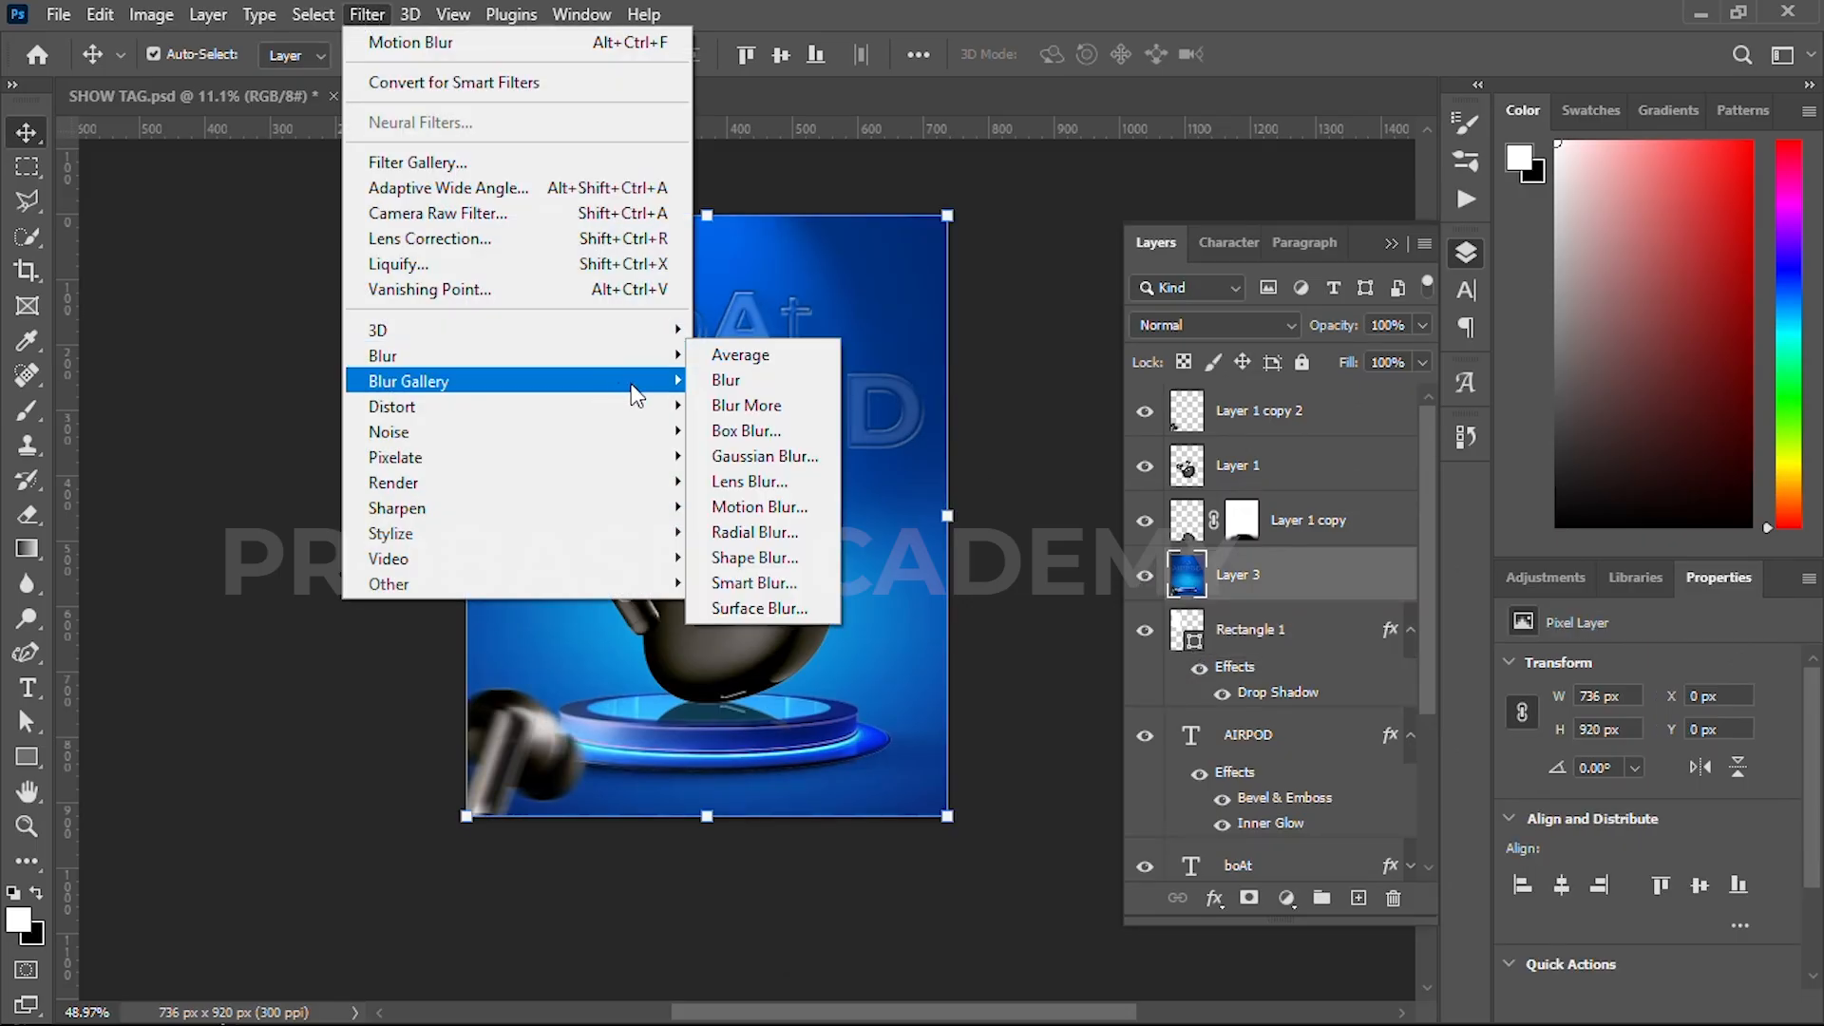
{"action": "left_click", "coordinate": [734, 456]}
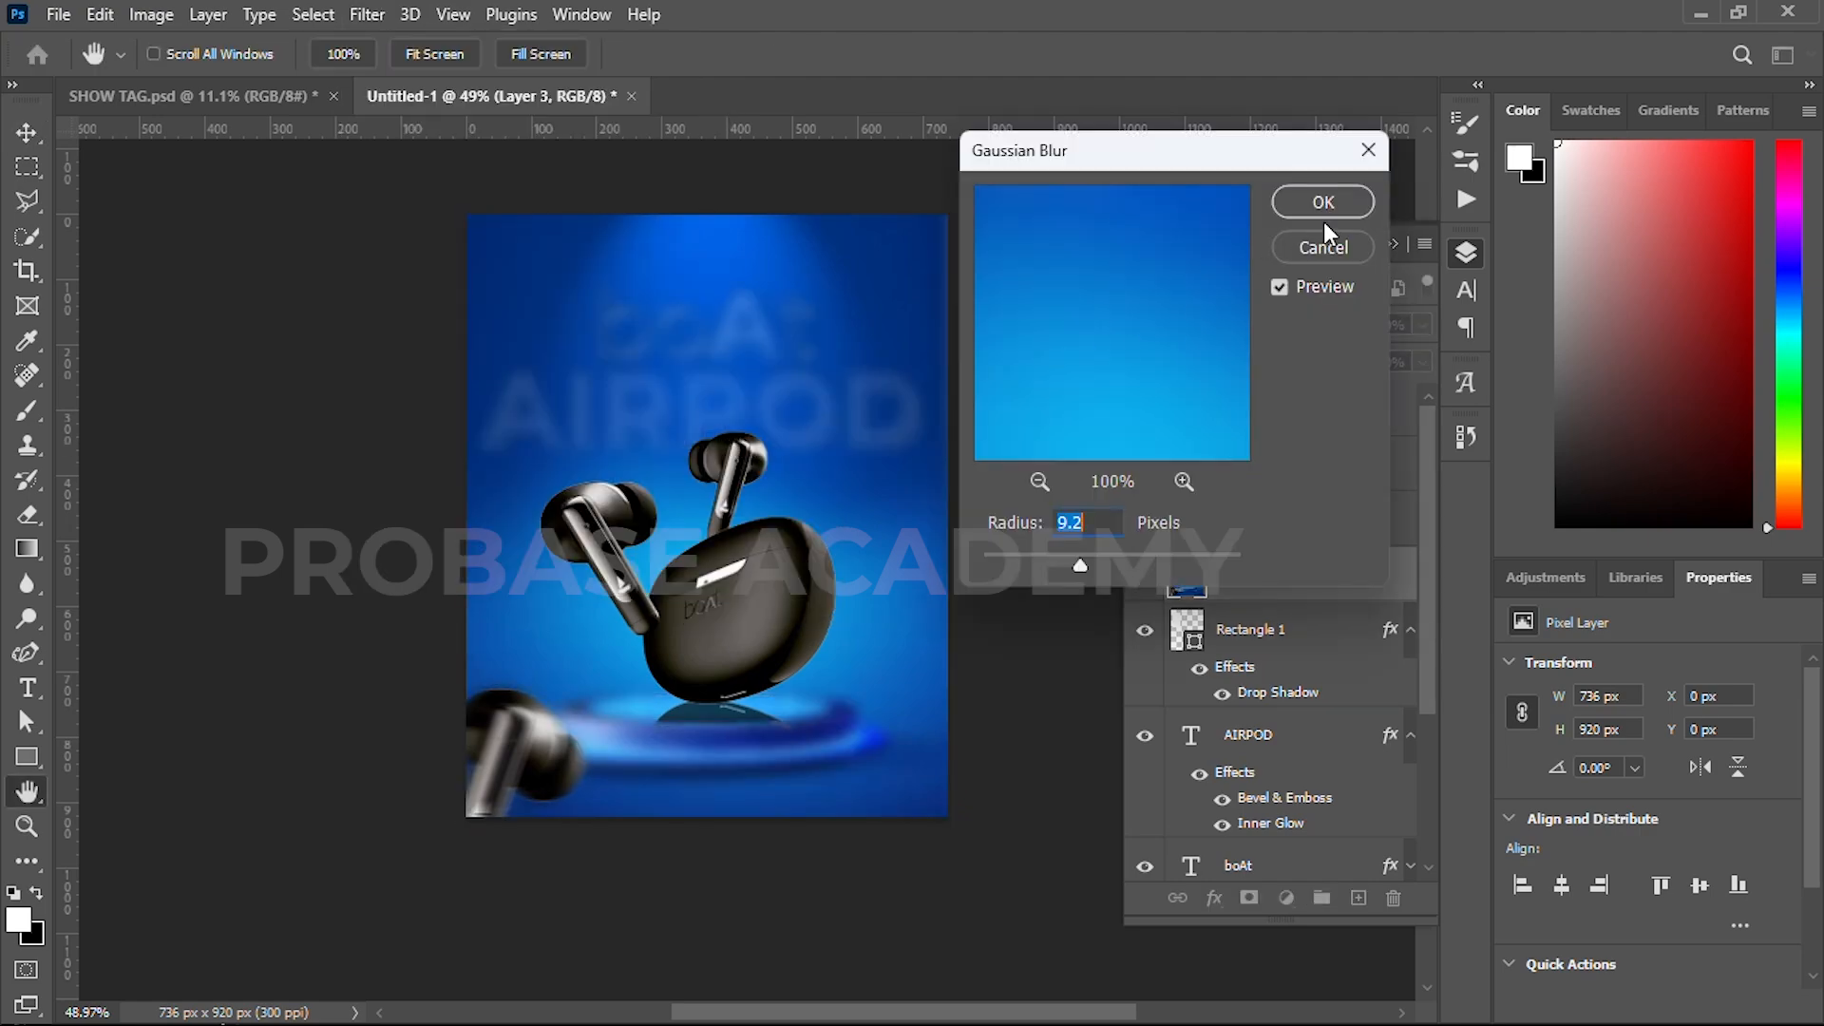
{"action": "left_click", "coordinate": [1333, 205]}
- Apply the Glass filter to the merged layer with distortion 8, smoothness 6, Frosted texture and 100% scaling
{"action": "left_click", "coordinate": [352, 21]}
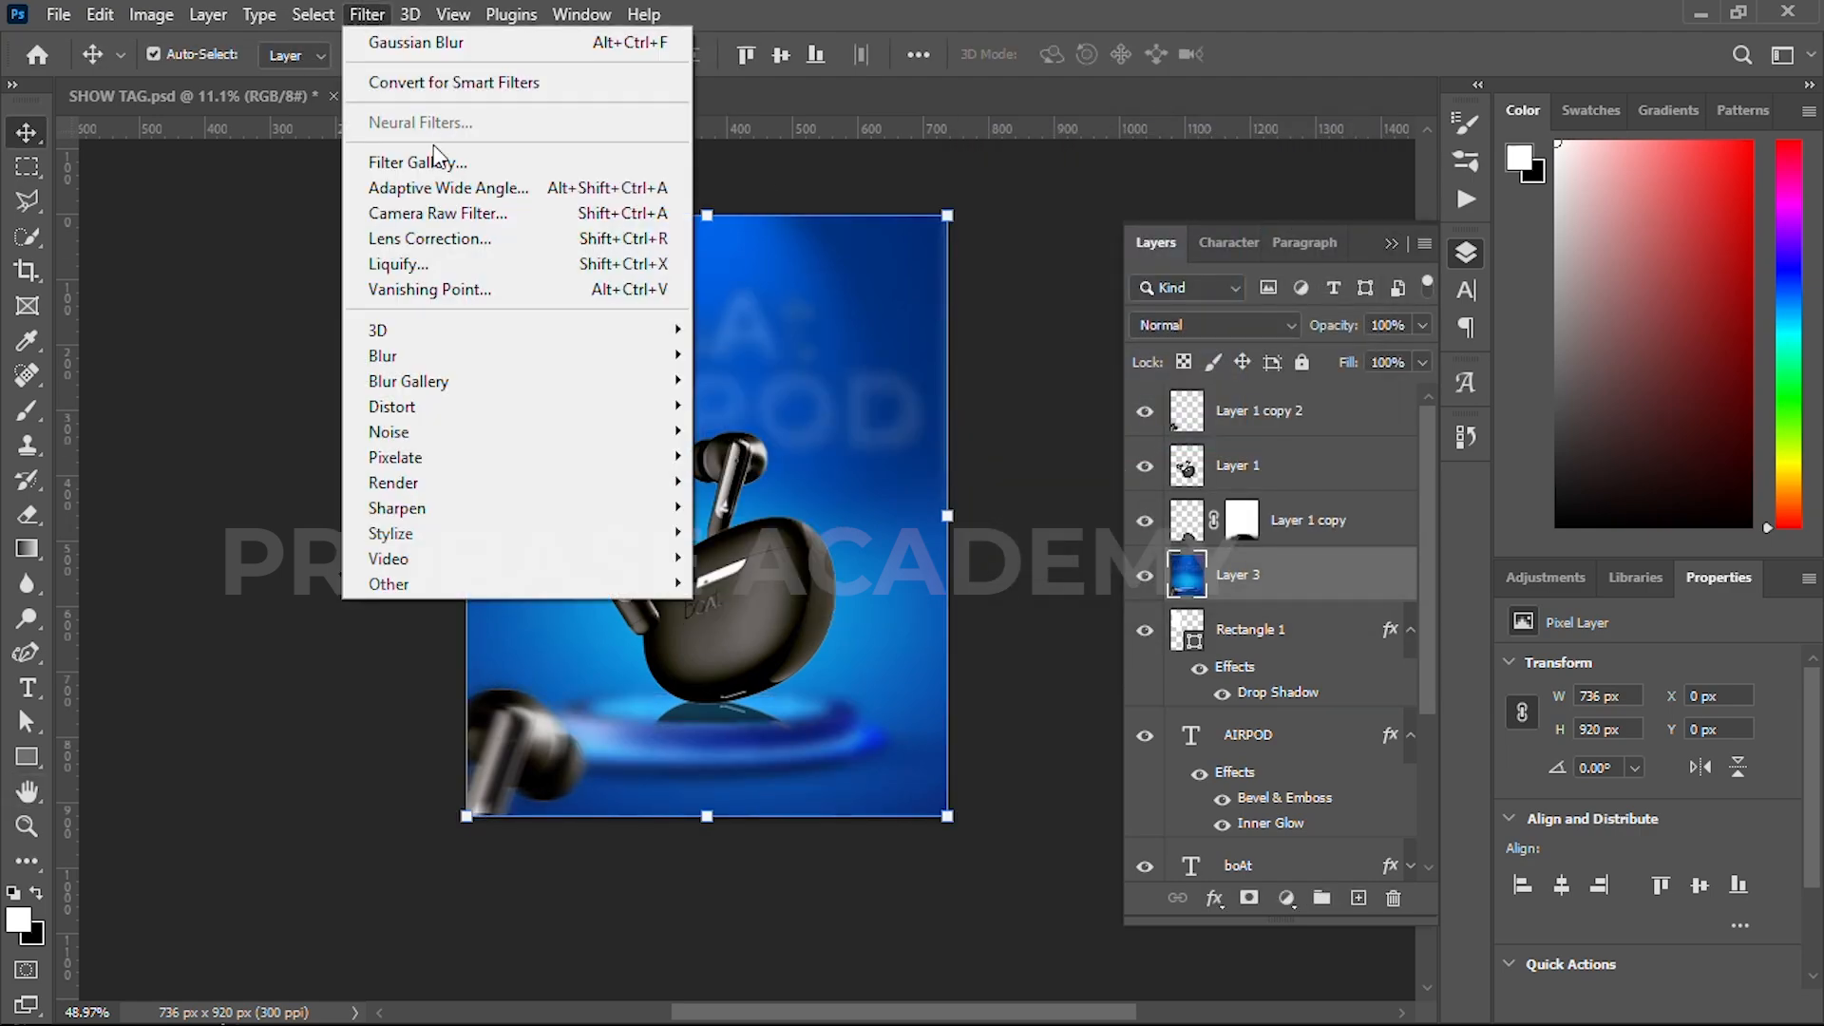
{"action": "mouse_move", "coordinate": [427, 348]}
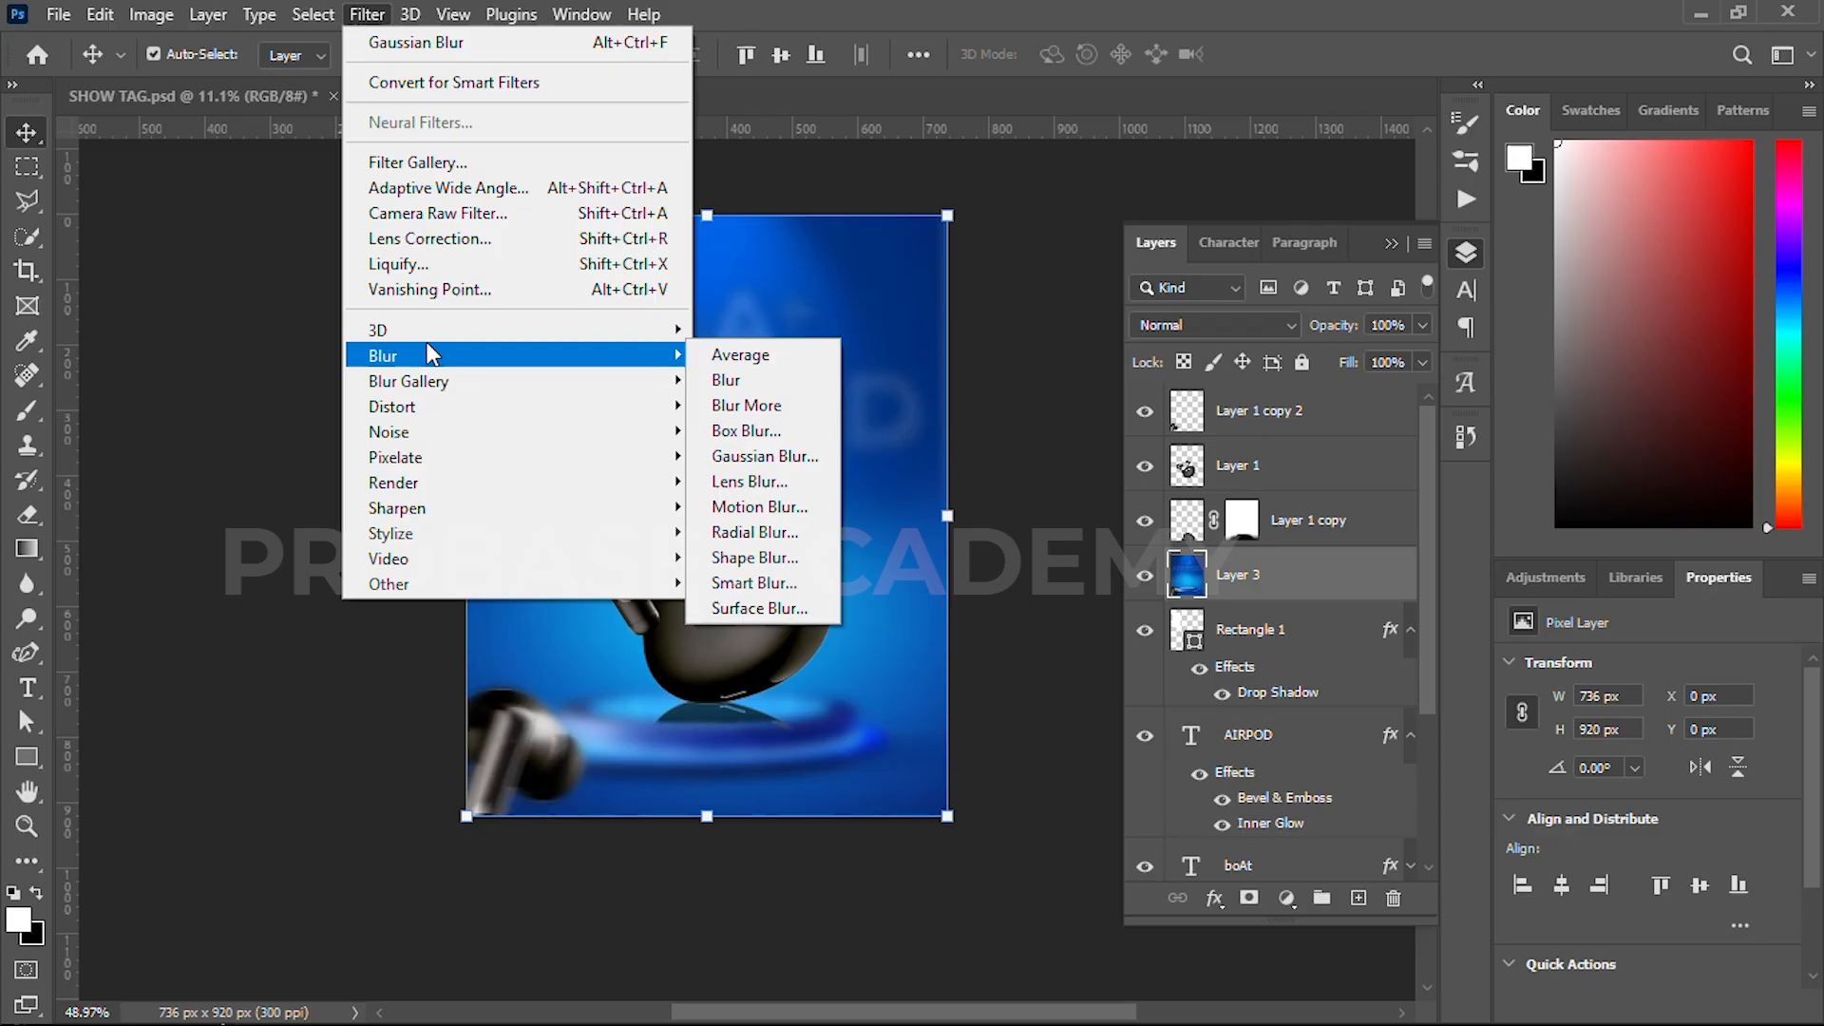
{"action": "key", "text": "Escape"}
{"action": "key", "text": "Escape"}
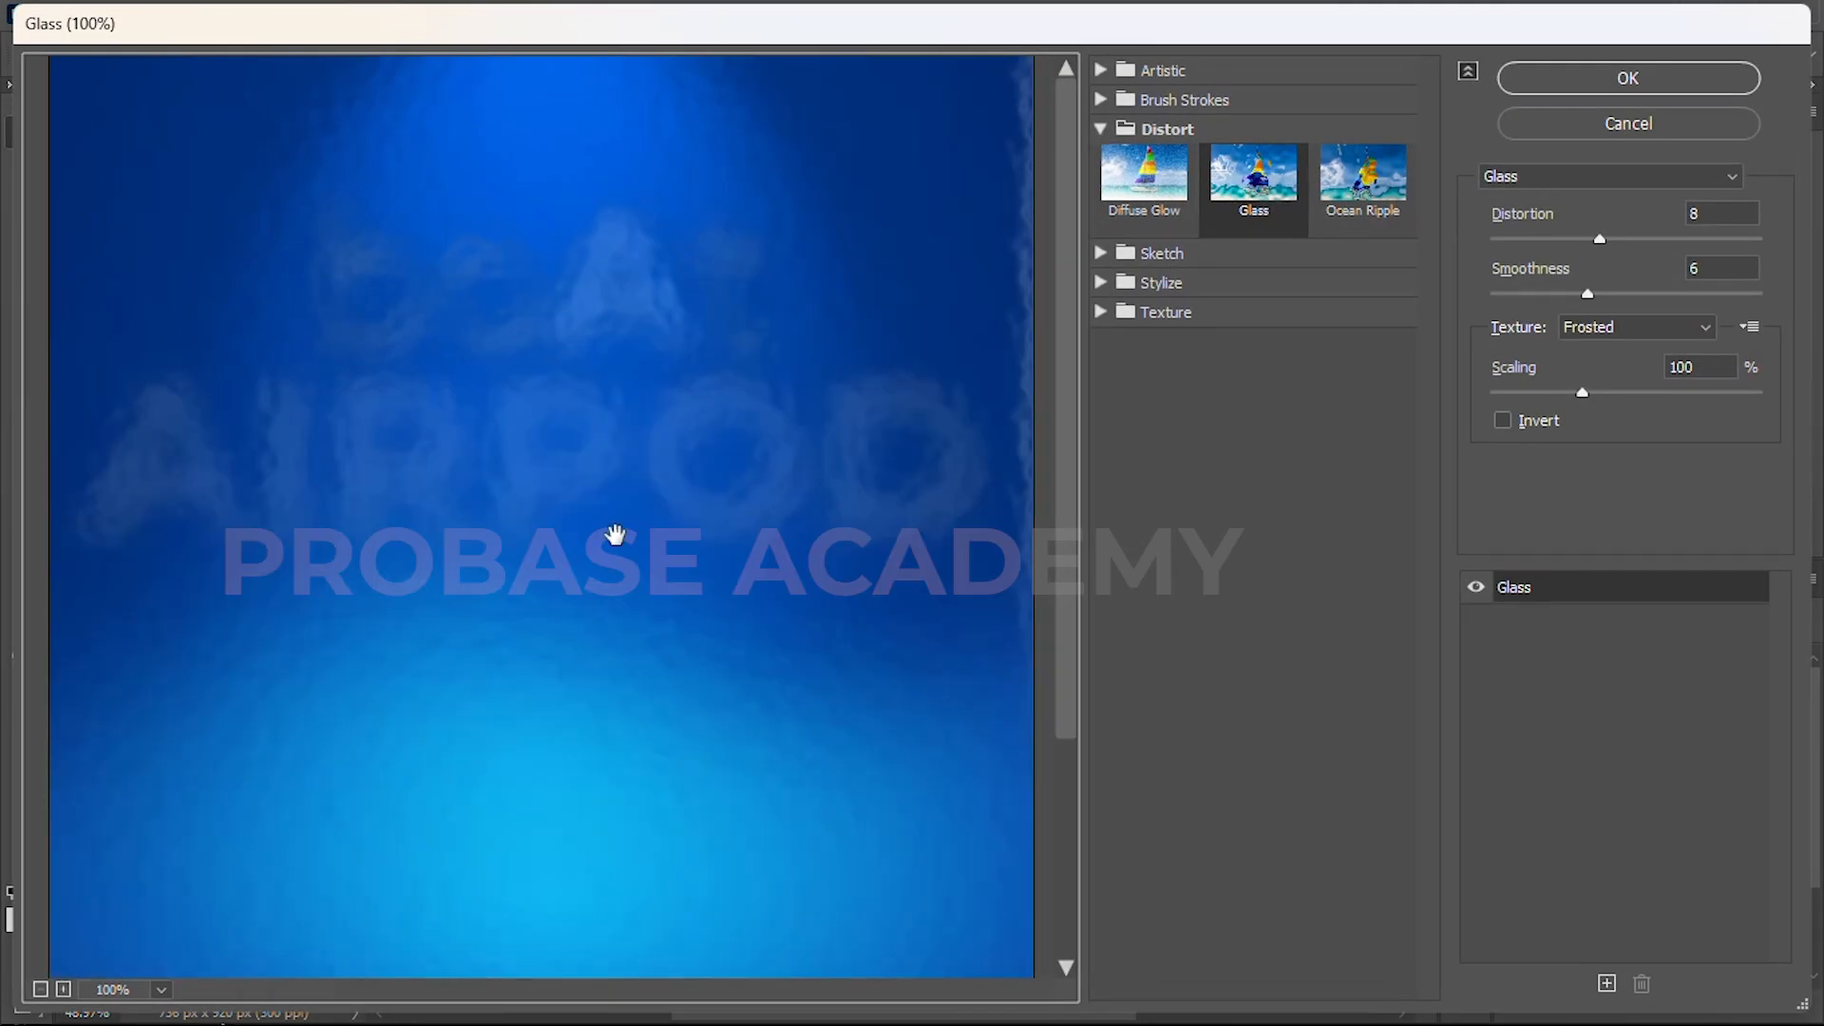
{"action": "scroll", "coordinate": [615, 535], "scroll_direction": "down", "scroll_amount": 2}
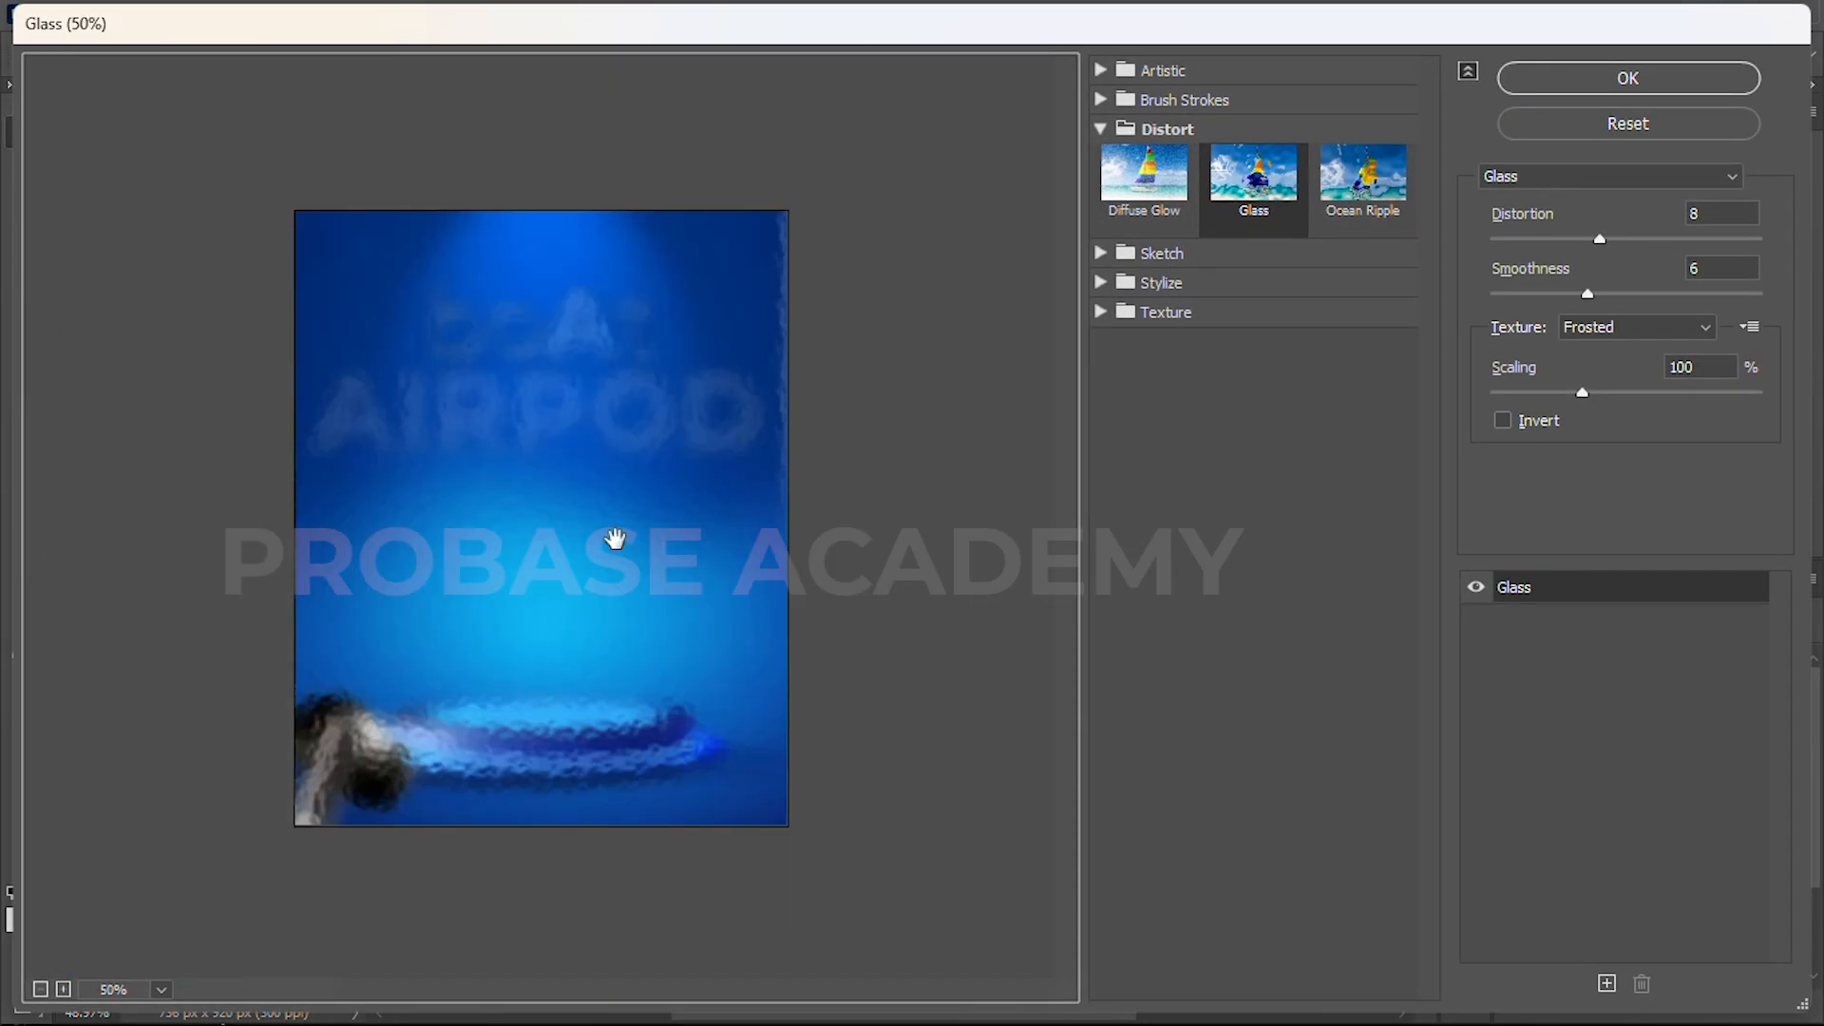
{"action": "left_click", "coordinate": [1591, 81]}
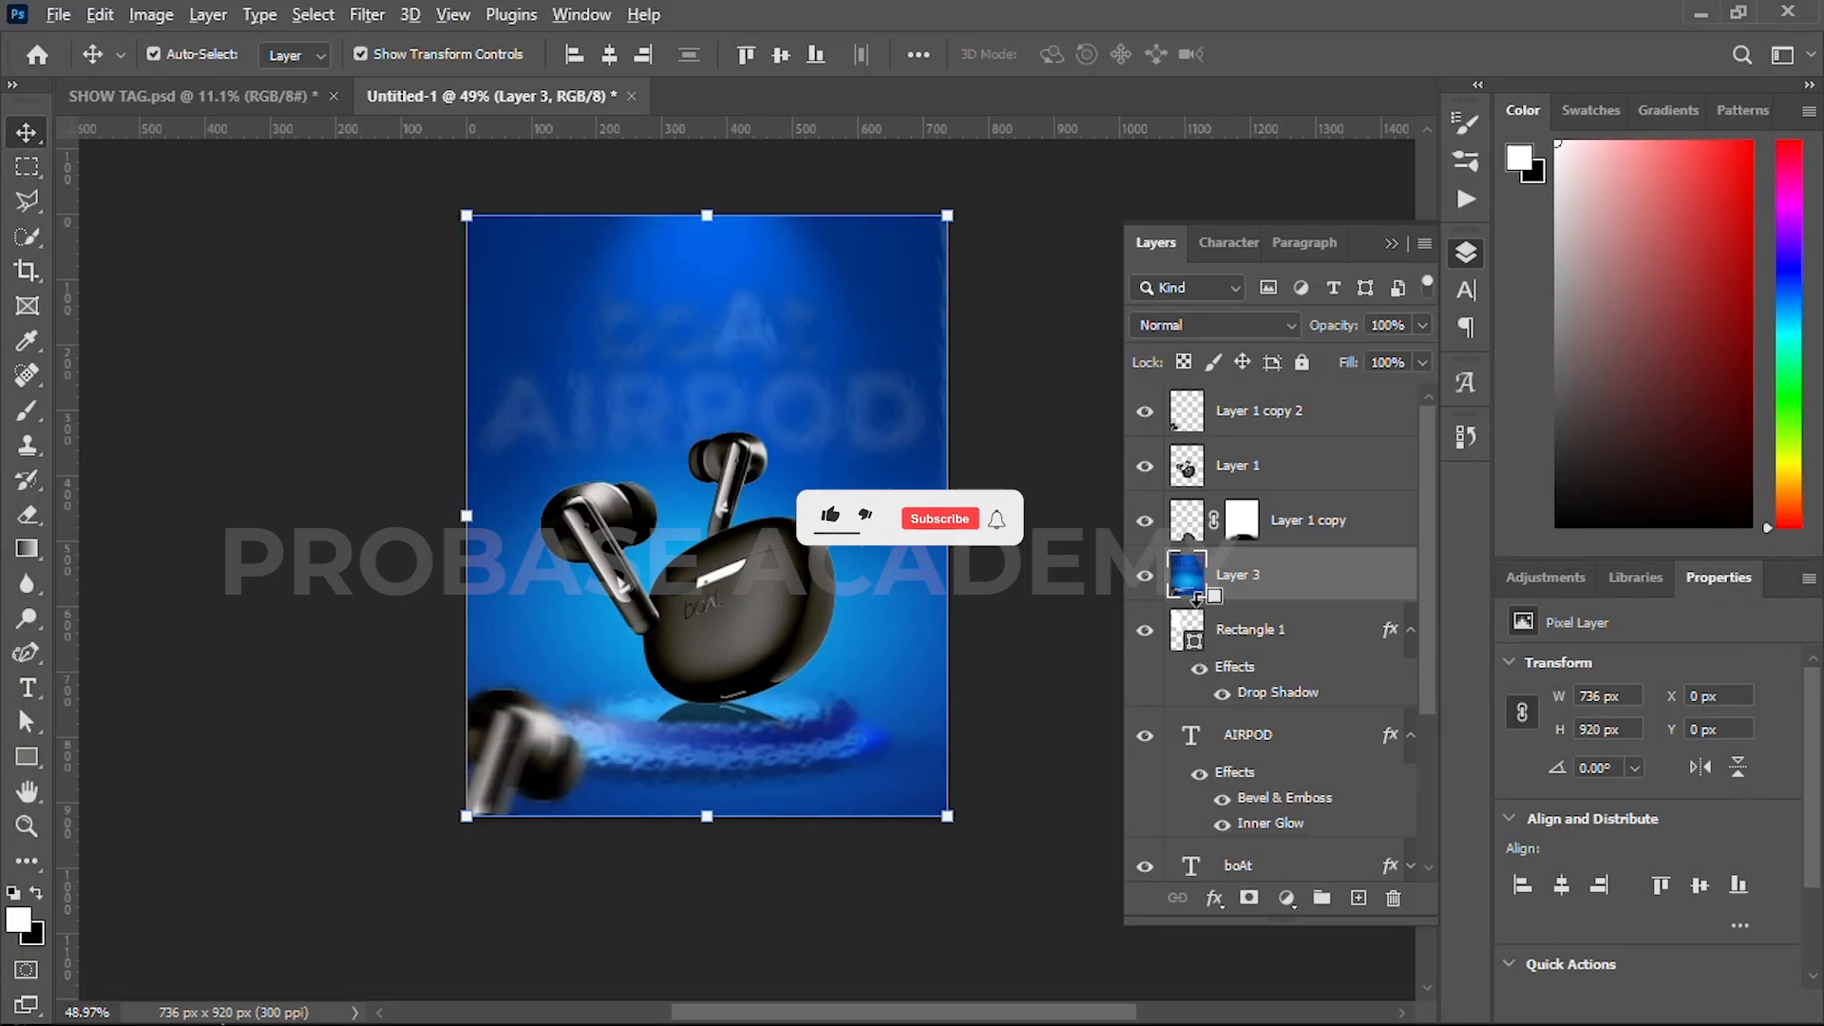
- Clip the frosted merged layer to the rectangle and remove the rectangle's stroke
{"action": "left_click", "coordinate": [1196, 600], "text": "alt"}
{"action": "left_click", "coordinate": [298, 418]}
{"action": "left_click", "coordinate": [1273, 634]}
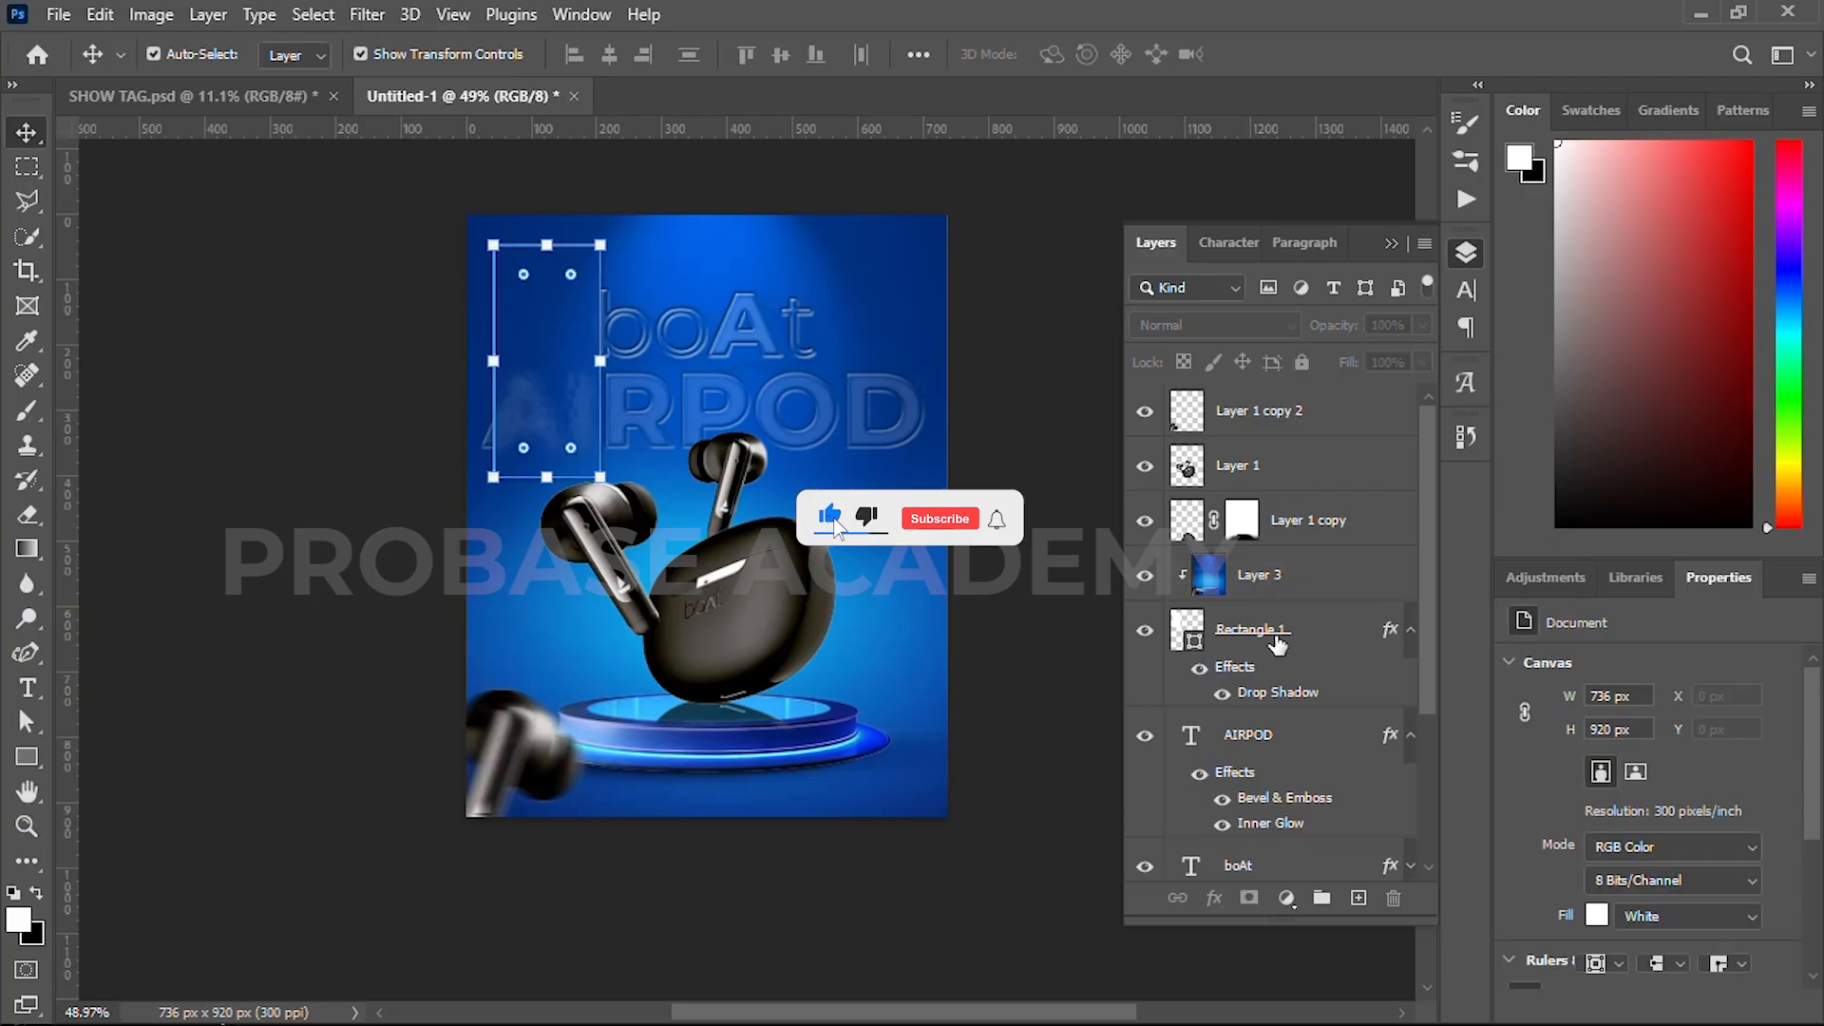
{"action": "key", "text": "u"}
{"action": "left_click", "coordinate": [384, 61]}
{"action": "left_click", "coordinate": [233, 104]}
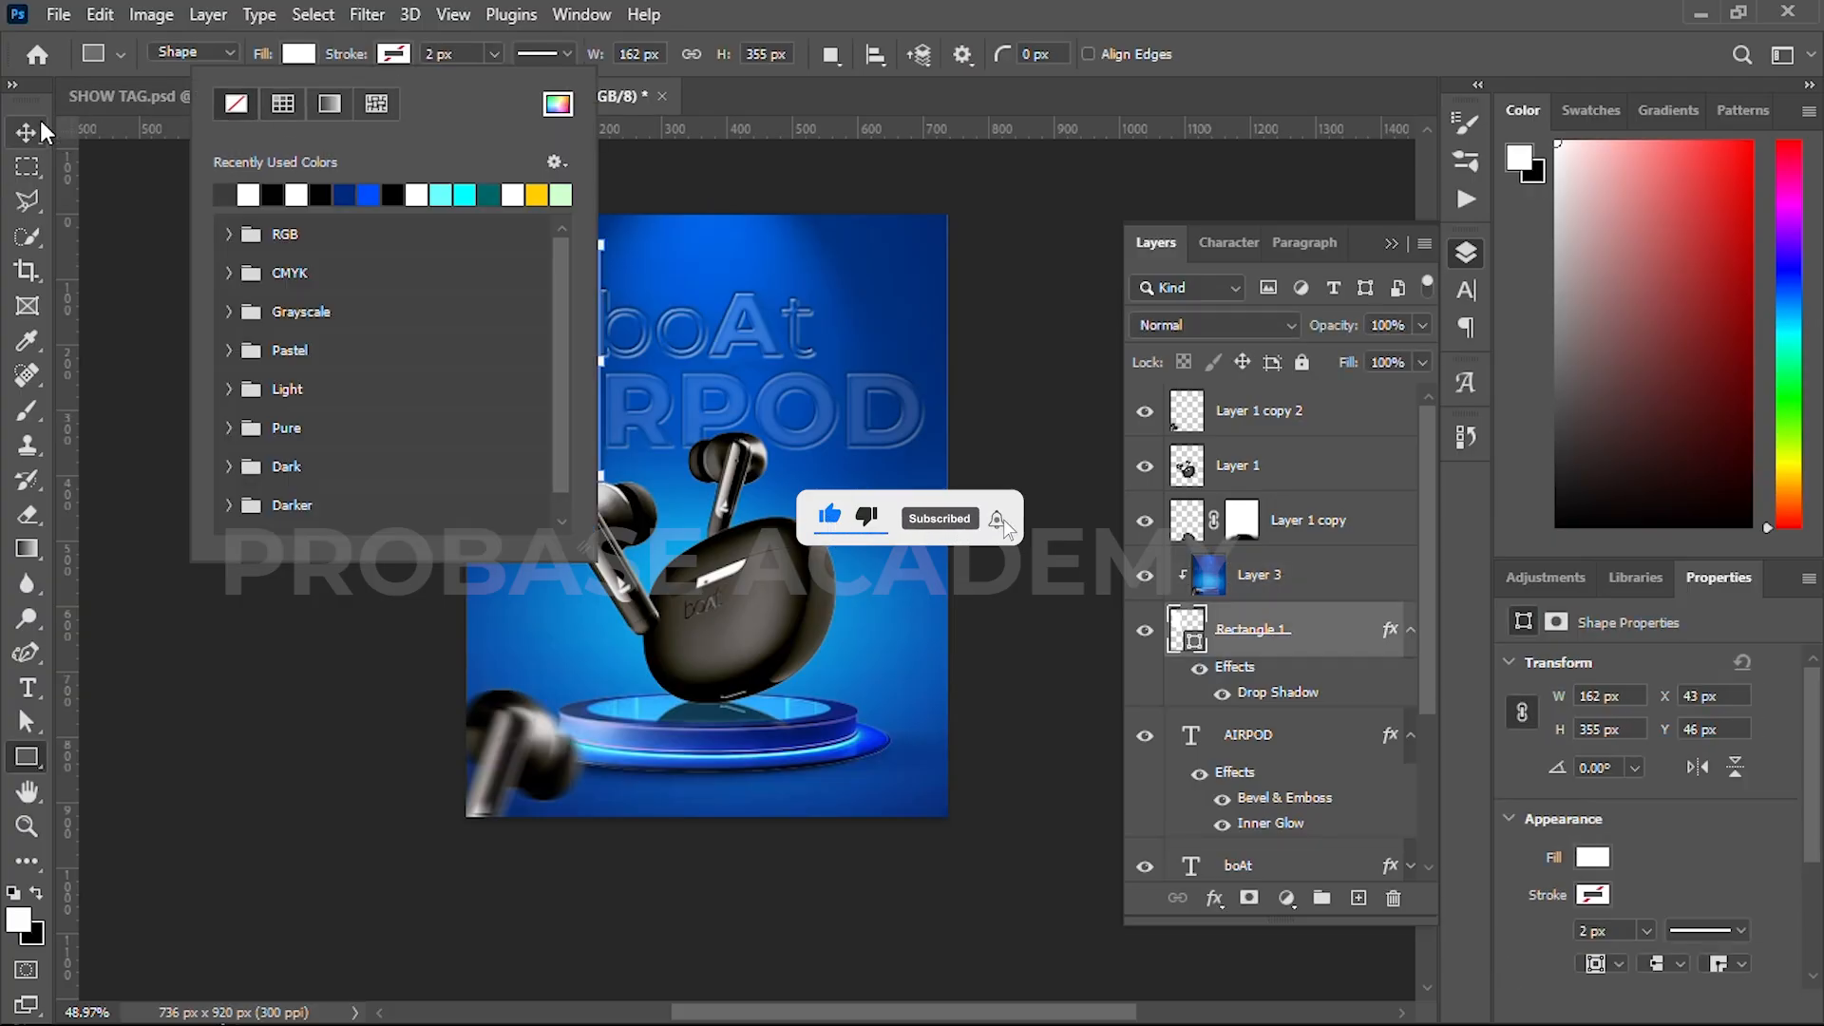
{"action": "key", "text": "v"}
{"action": "left_click", "coordinate": [294, 415]}
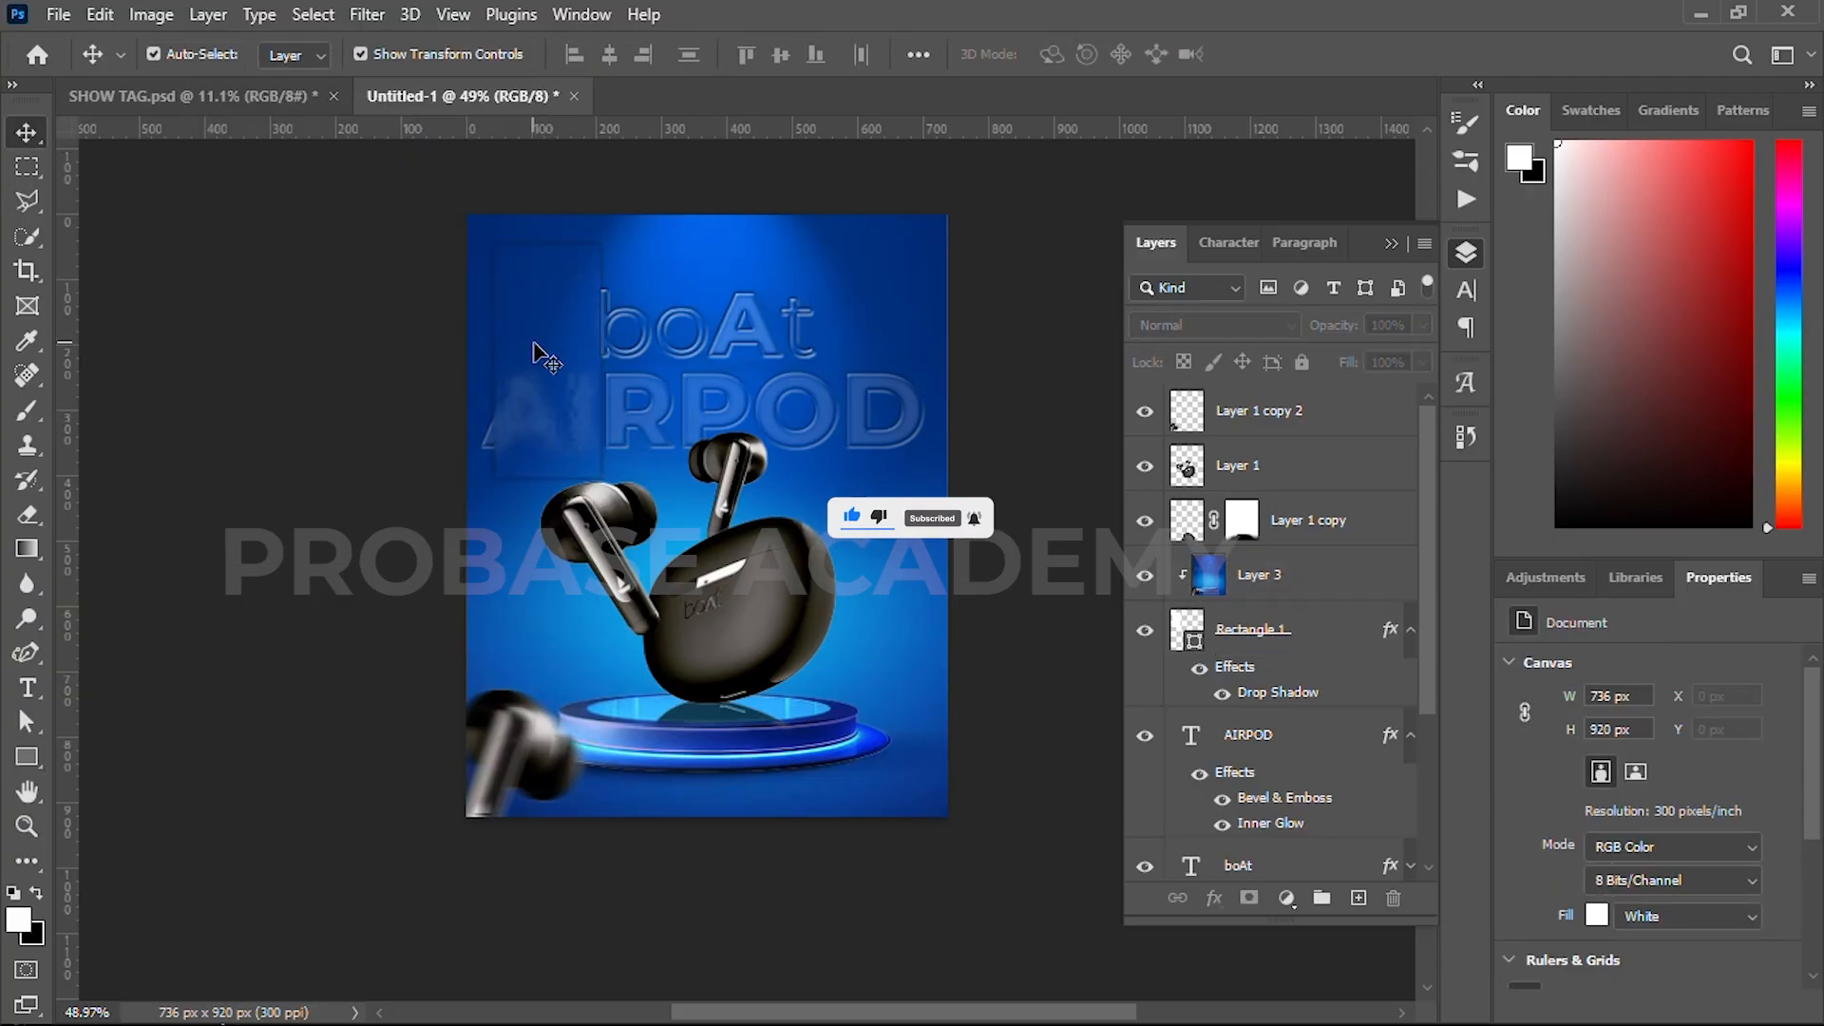
- Adjust the rectangle's drop shadow to 20% opacity, 0 px distance, 47% spread and 10 px size
{"action": "scroll", "coordinate": [532, 466], "scroll_direction": "up", "scroll_amount": 3}
{"action": "scroll", "coordinate": [532, 465], "scroll_direction": "up", "scroll_amount": 2}
{"action": "left_click", "coordinate": [570, 470]}
{"action": "left_click", "coordinate": [1347, 634]}
{"action": "double_click", "coordinate": [1339, 699]}
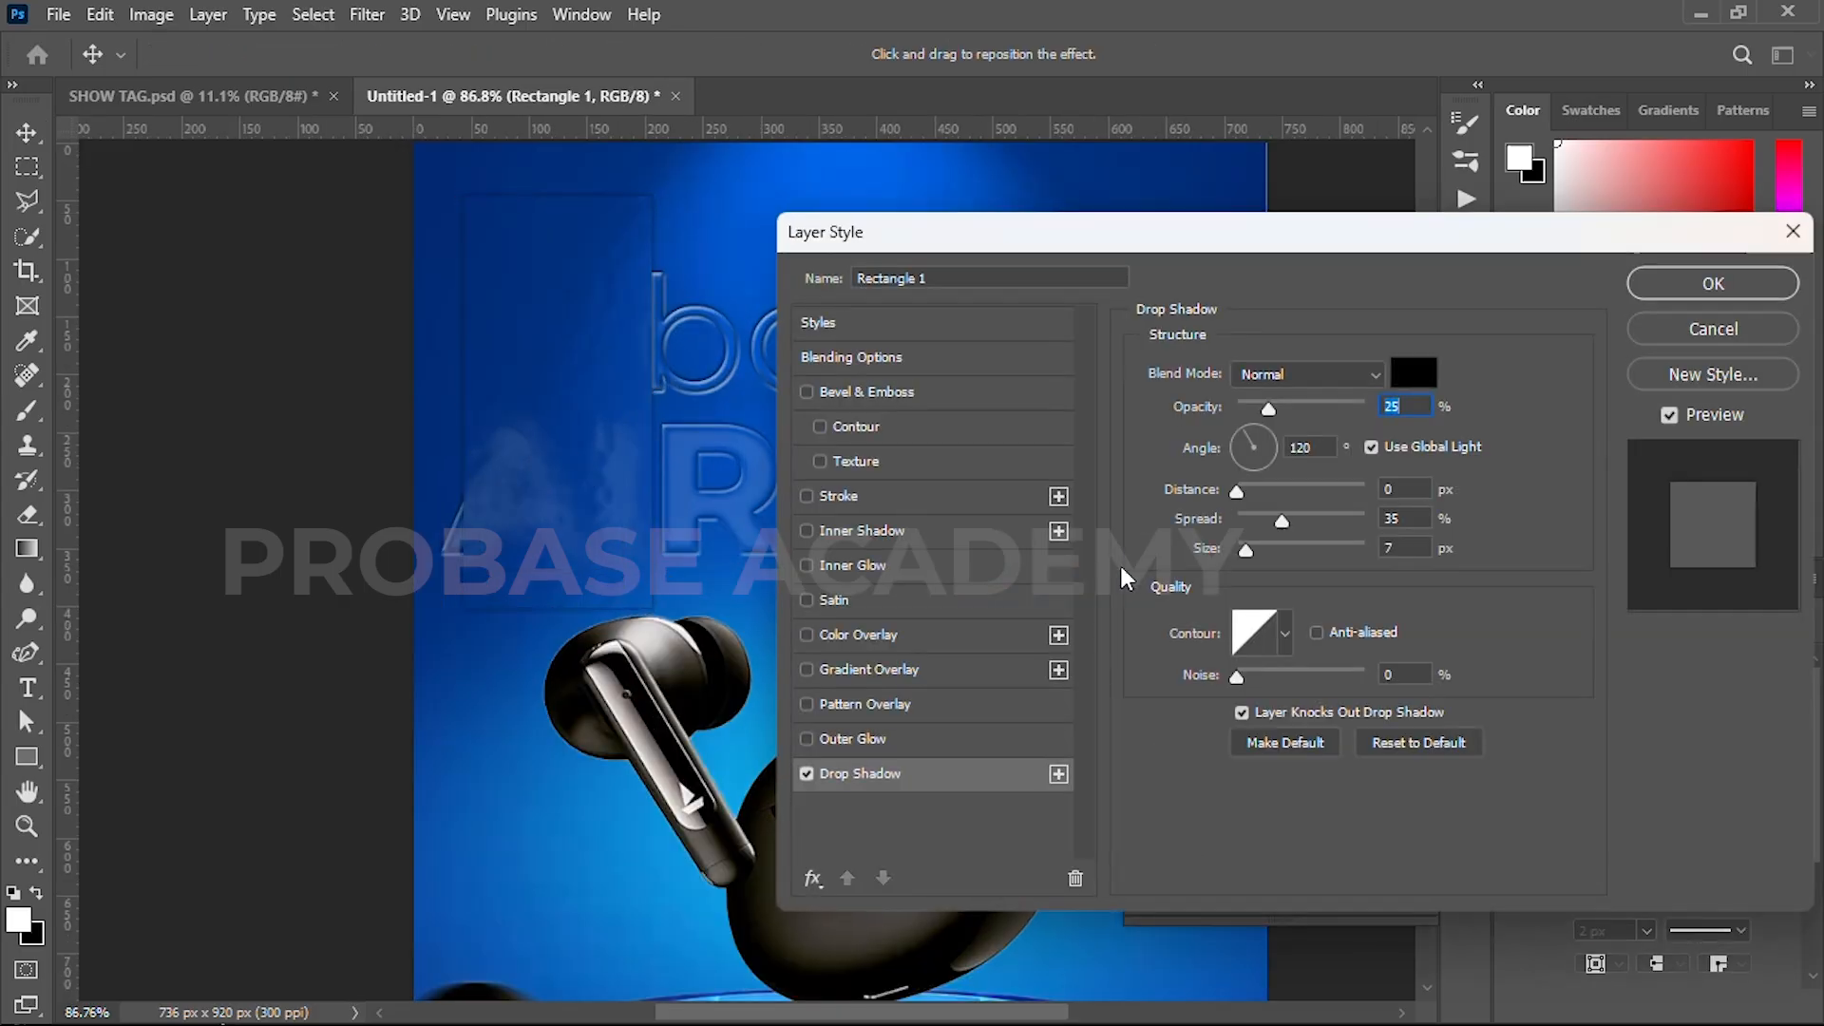
{"action": "left_click_drag", "start_coordinate": [1267, 413], "coordinate": [1274, 412]}
{"action": "left_click_drag", "start_coordinate": [1247, 548], "coordinate": [1254, 548]}
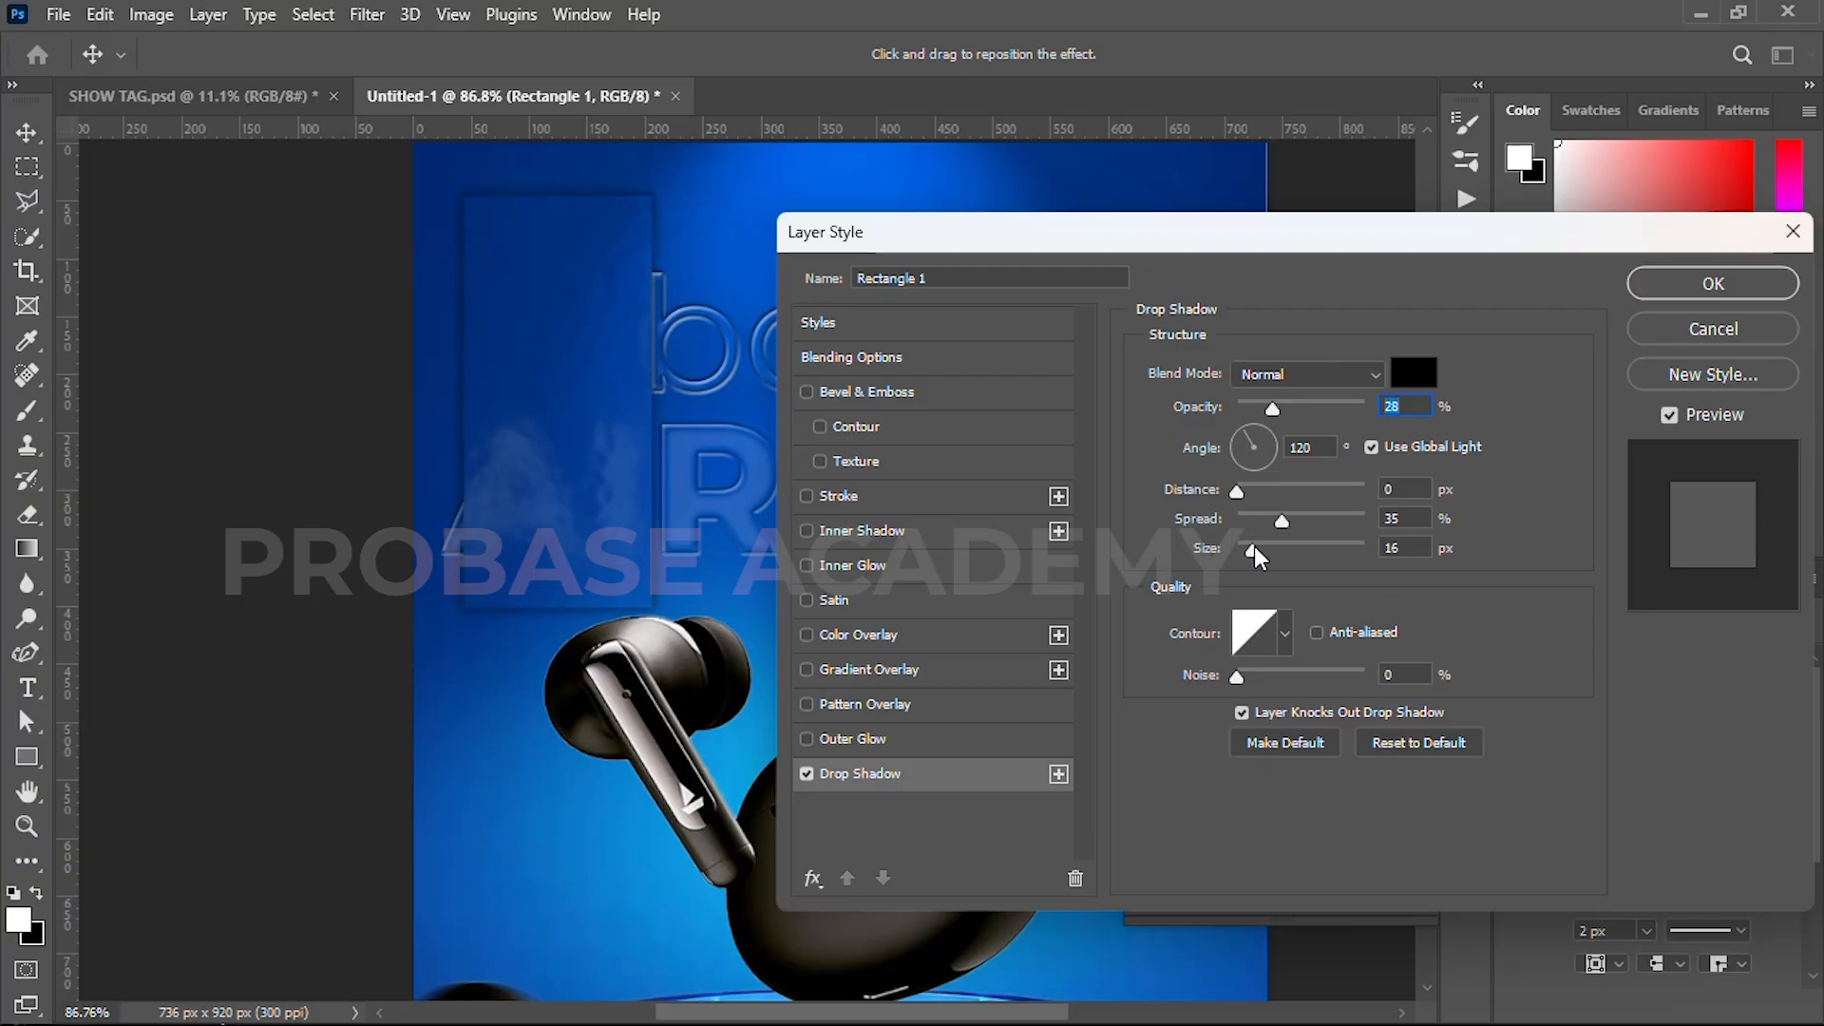
{"action": "left_click", "coordinate": [1251, 544]}
{"action": "left_click", "coordinate": [1238, 492]}
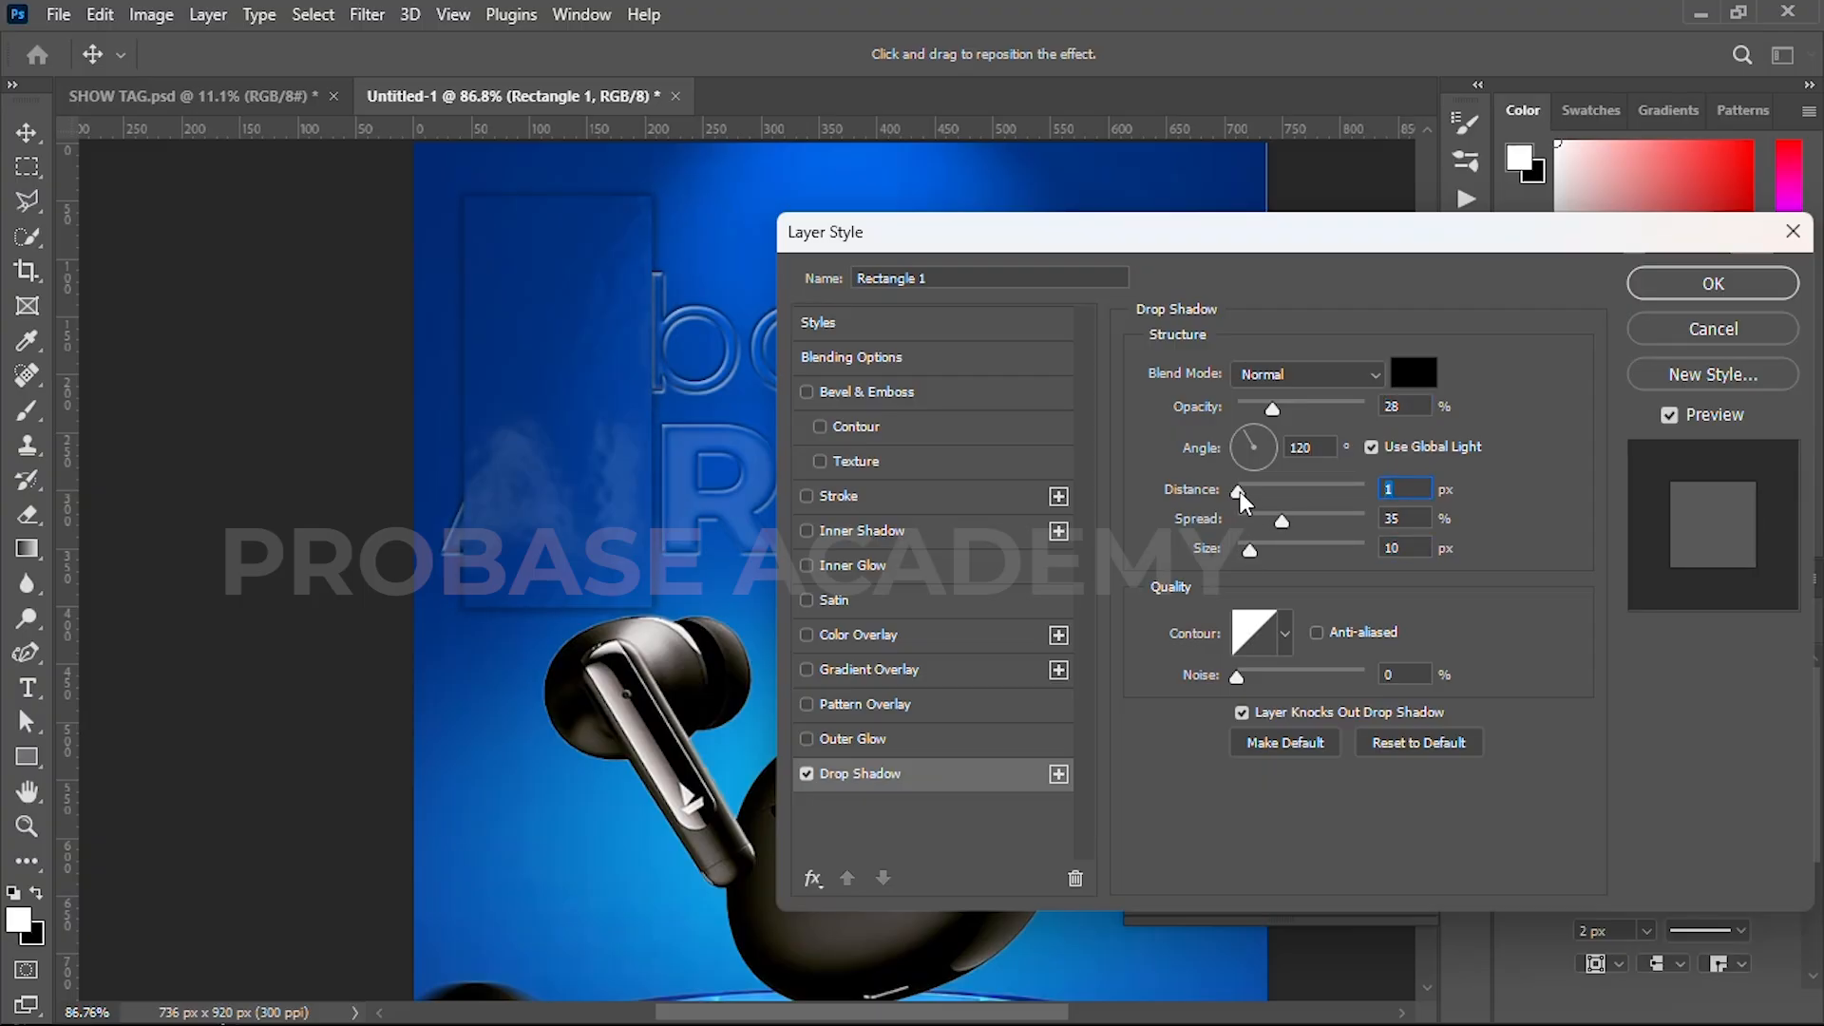
{"action": "left_click_drag", "start_coordinate": [1284, 522], "coordinate": [1297, 520]}
{"action": "left_click_drag", "start_coordinate": [1274, 412], "coordinate": [1264, 412]}
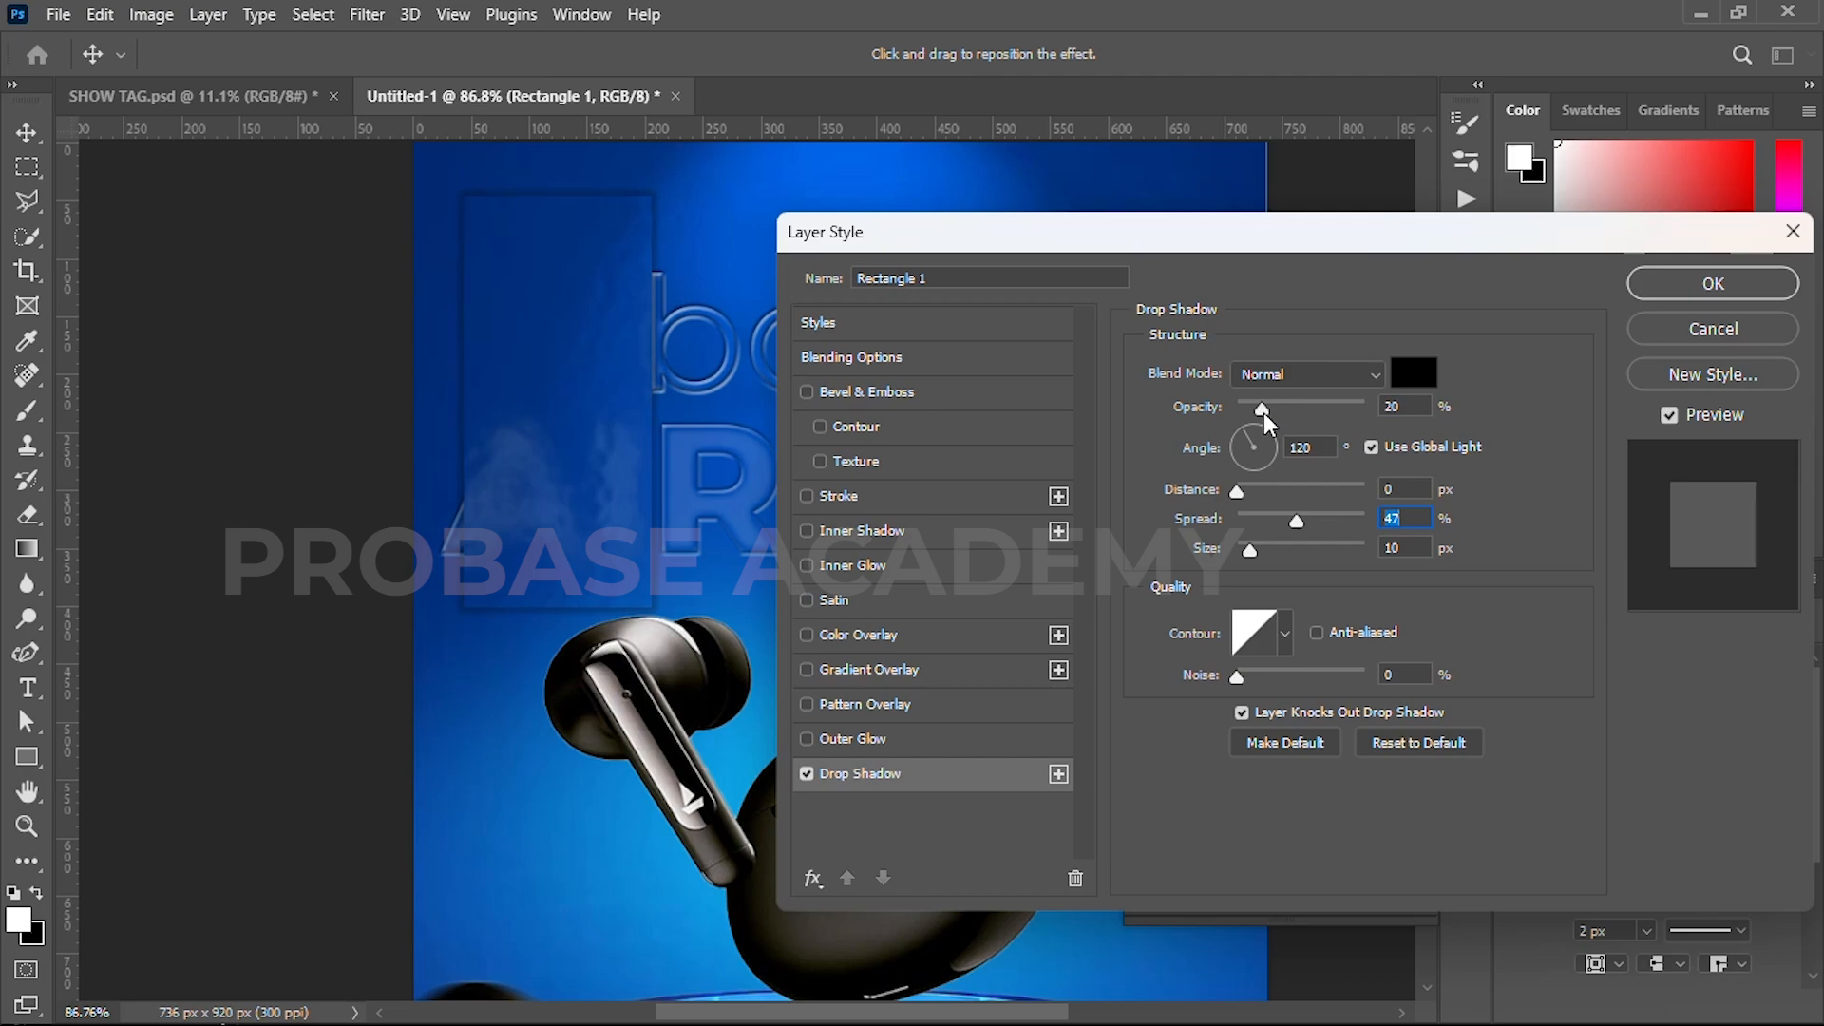
{"action": "key", "text": "Return"}
- Lower the rectangle's opacity to 77% and fully lock the clipped frosted layer
{"action": "scroll", "coordinate": [620, 496], "scroll_direction": "down", "scroll_amount": 3}
{"action": "scroll", "coordinate": [620, 495], "scroll_direction": "down", "scroll_amount": 1}
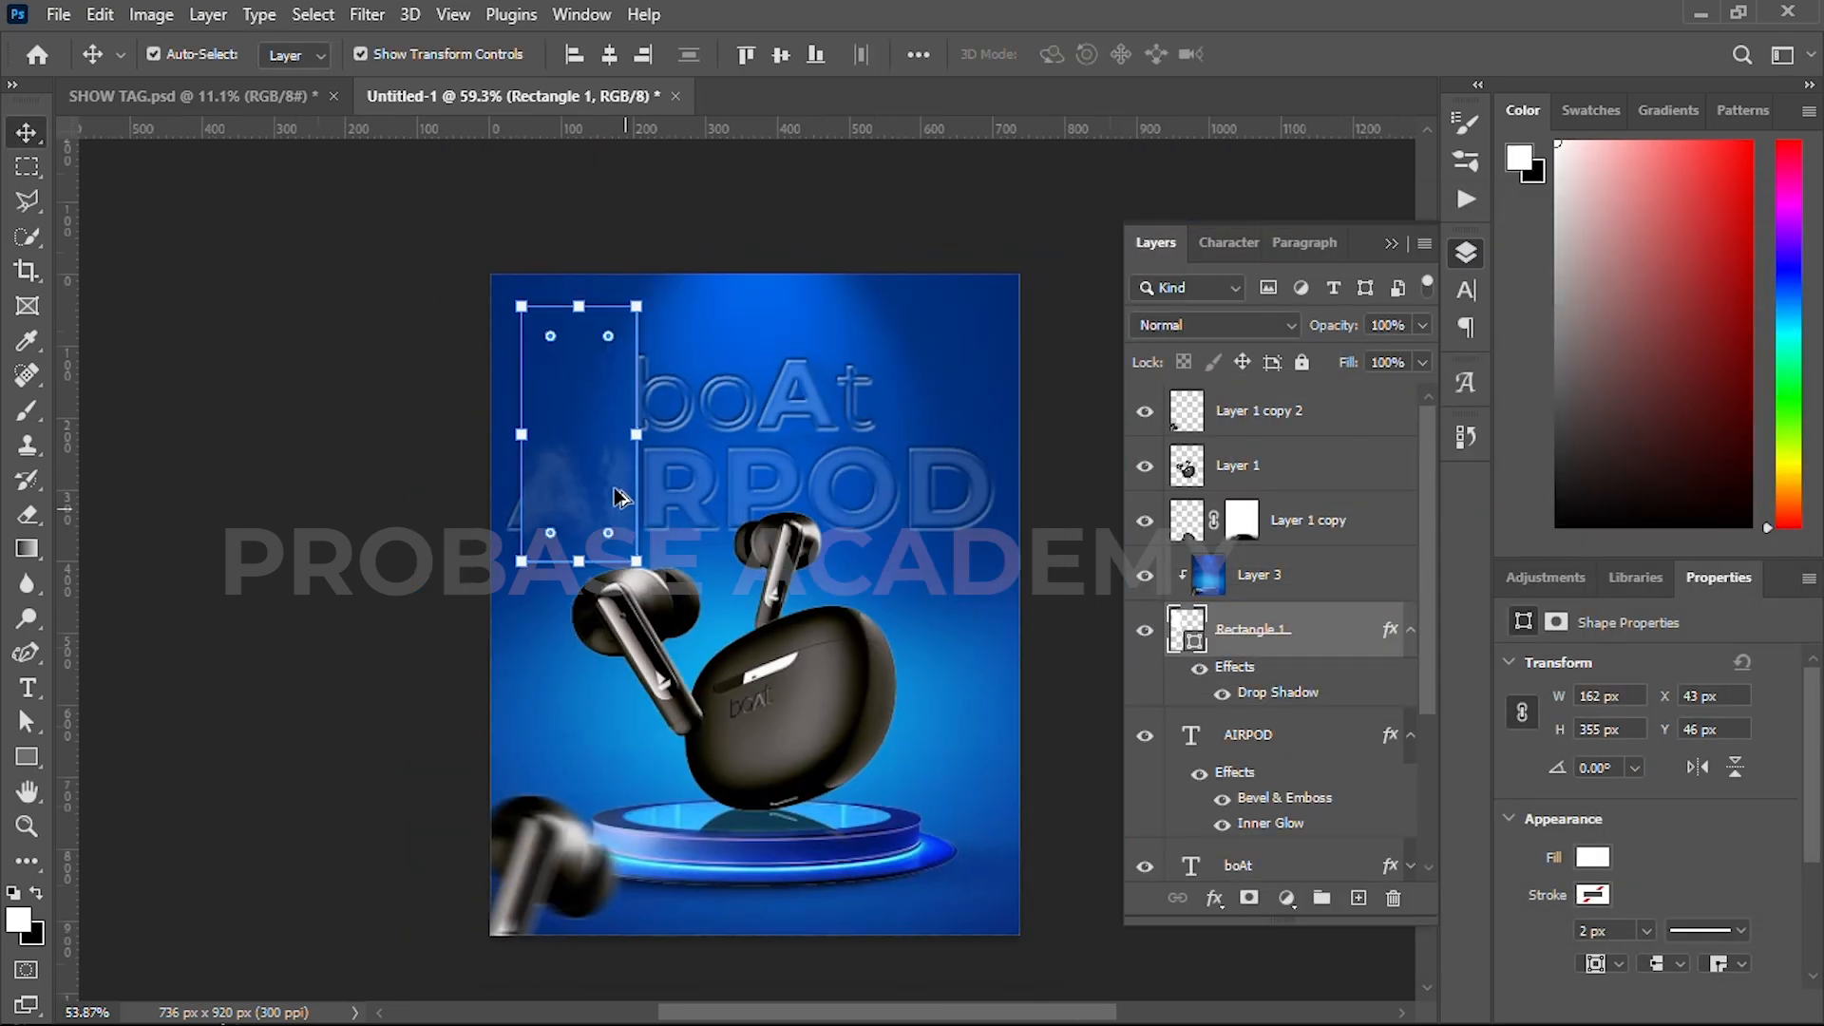
{"action": "left_click_drag", "start_coordinate": [1328, 326], "coordinate": [1306, 334]}
{"action": "left_click", "coordinate": [1305, 573]}
{"action": "left_click", "coordinate": [1302, 364]}
- Try to move the frosted rectangle across the AIRPOD text, undo the move and reselect the rectangle layer
{"action": "scroll", "coordinate": [617, 498], "scroll_direction": "up", "scroll_amount": 2}
{"action": "left_click", "coordinate": [617, 499]}
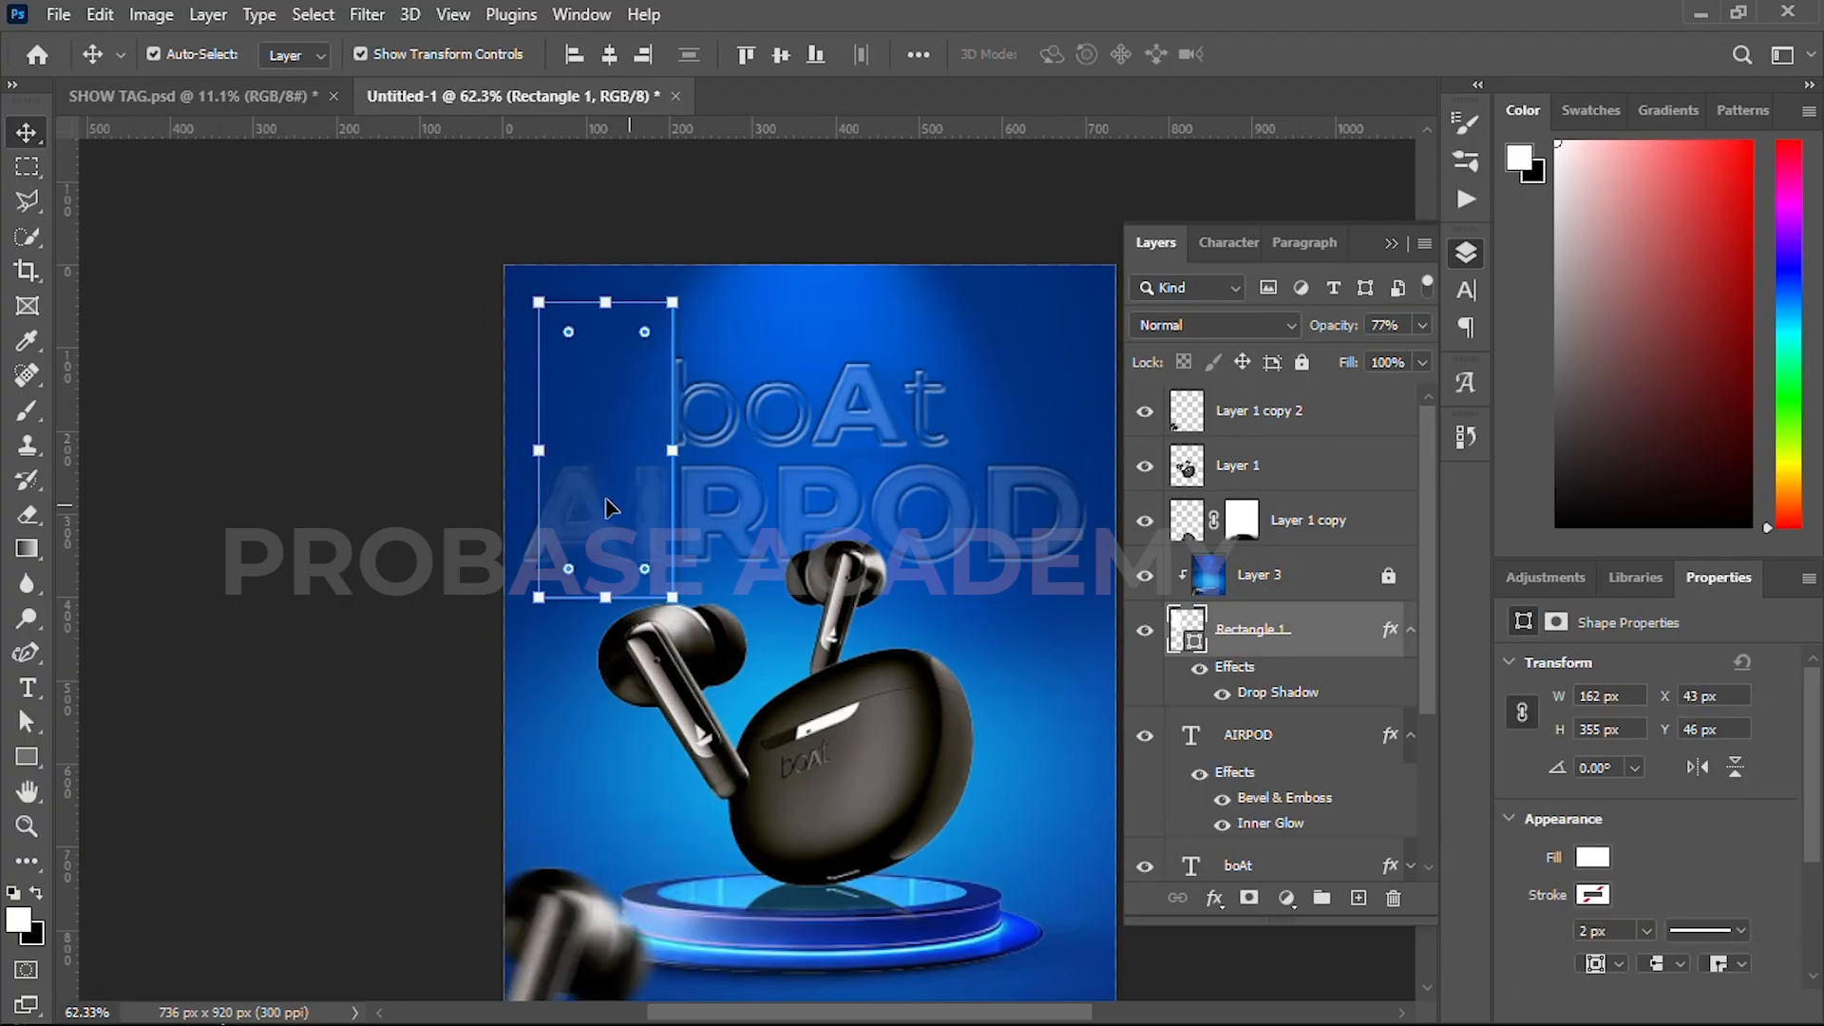
{"action": "left_click_drag", "start_coordinate": [585, 488], "coordinate": [918, 491]}
{"action": "key", "text": "ctrl+z"}
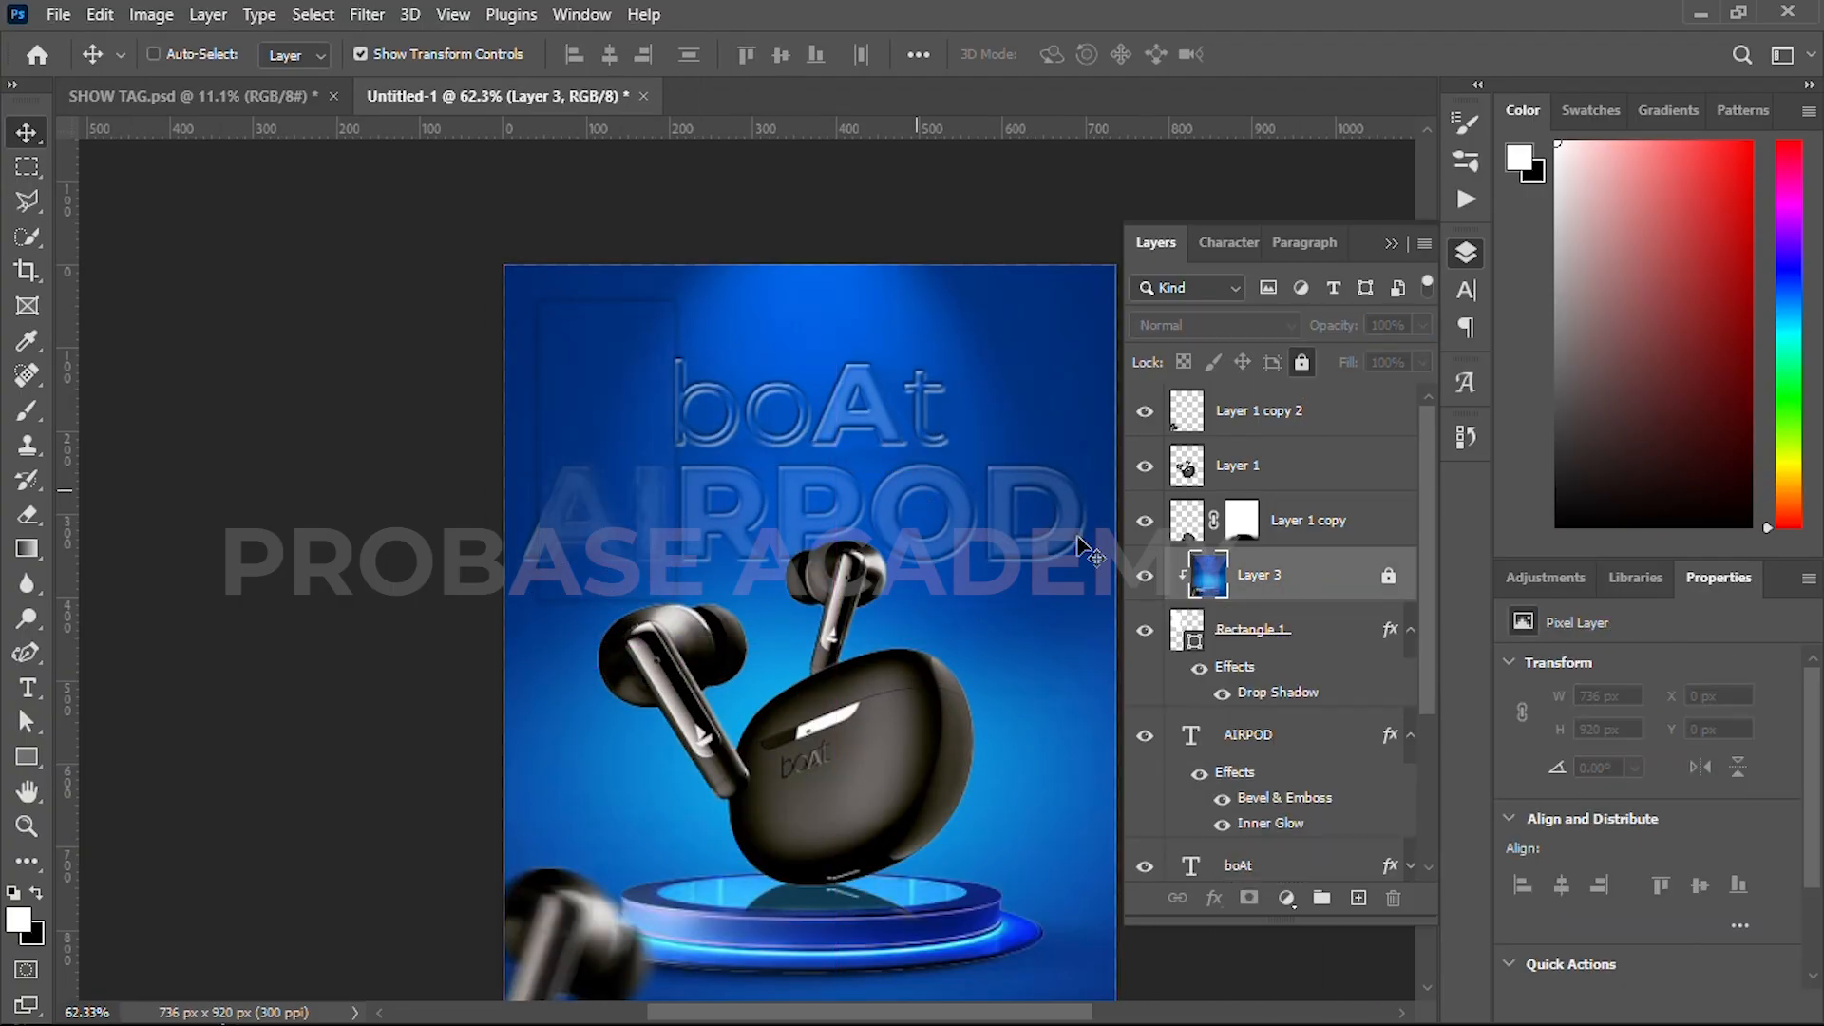
{"action": "left_click", "coordinate": [1328, 638]}
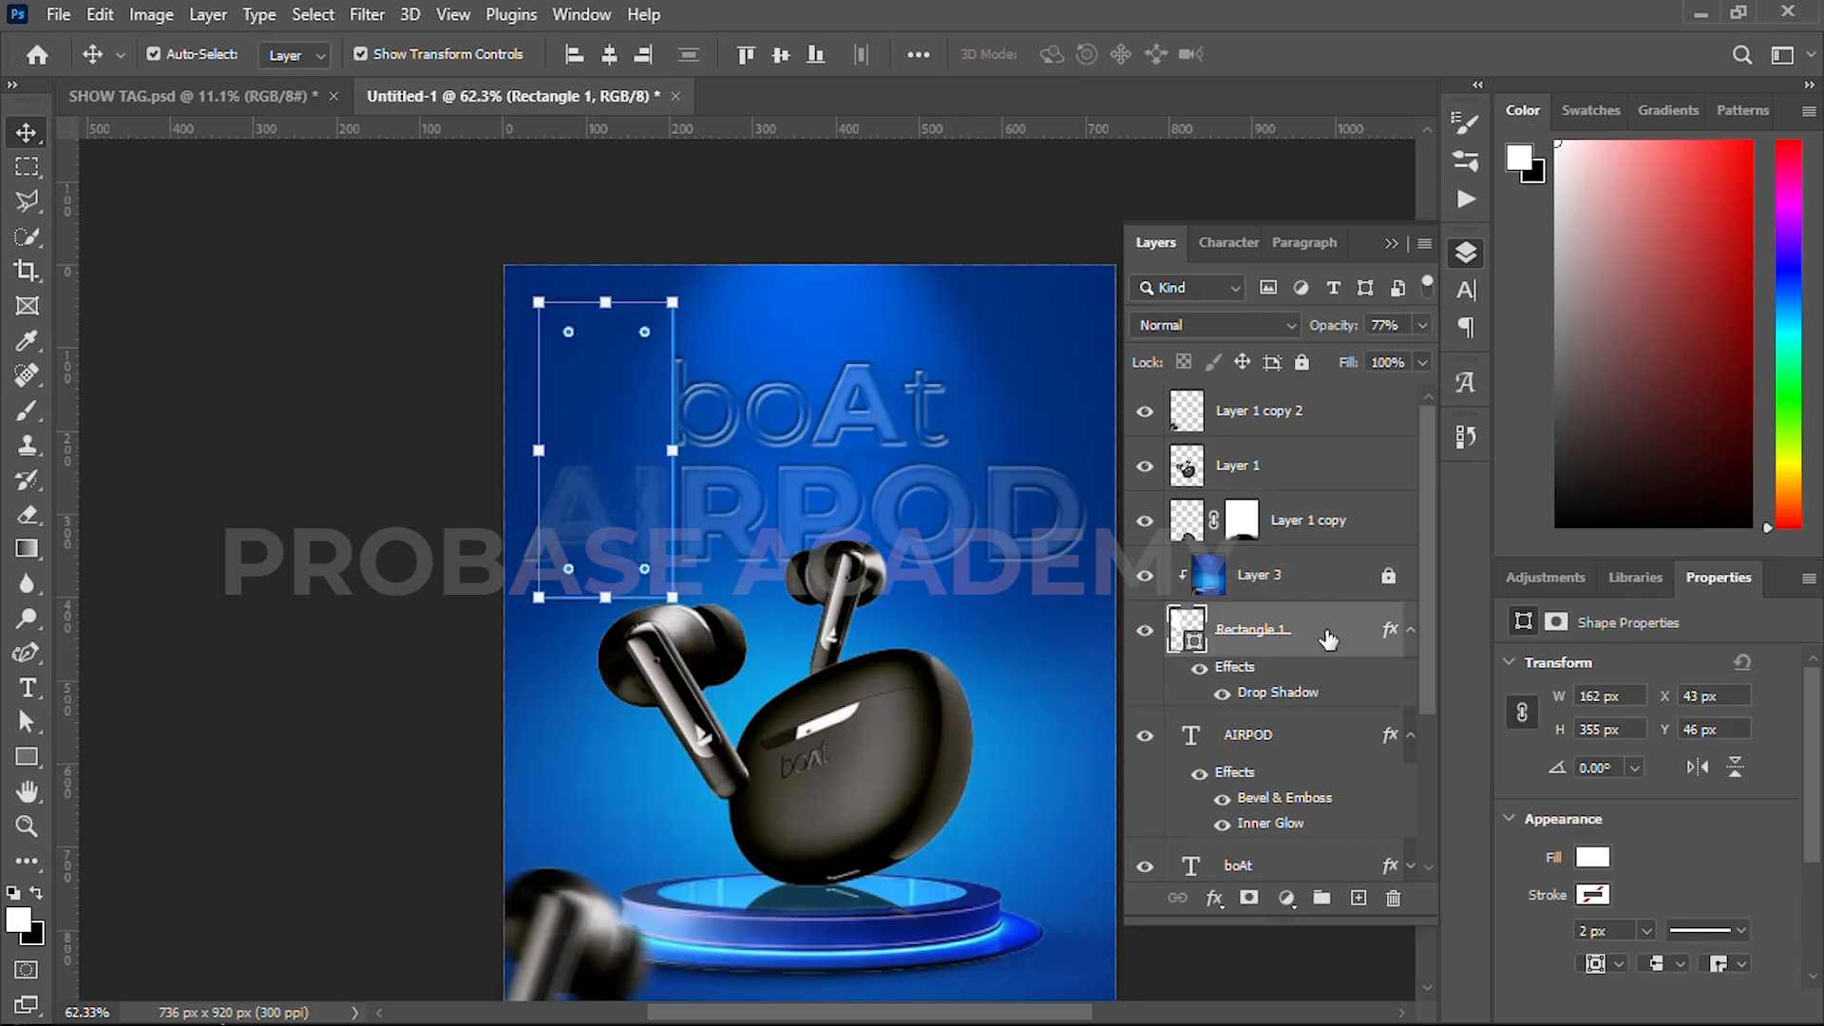
- Duplicate the frosted rectangle to the poster's upper right, and clip a copy of the frosted layer to the original rectangle
{"action": "key", "text": "ctrl+j"}
{"action": "left_click_drag", "start_coordinate": [594, 455], "coordinate": [1029, 519]}
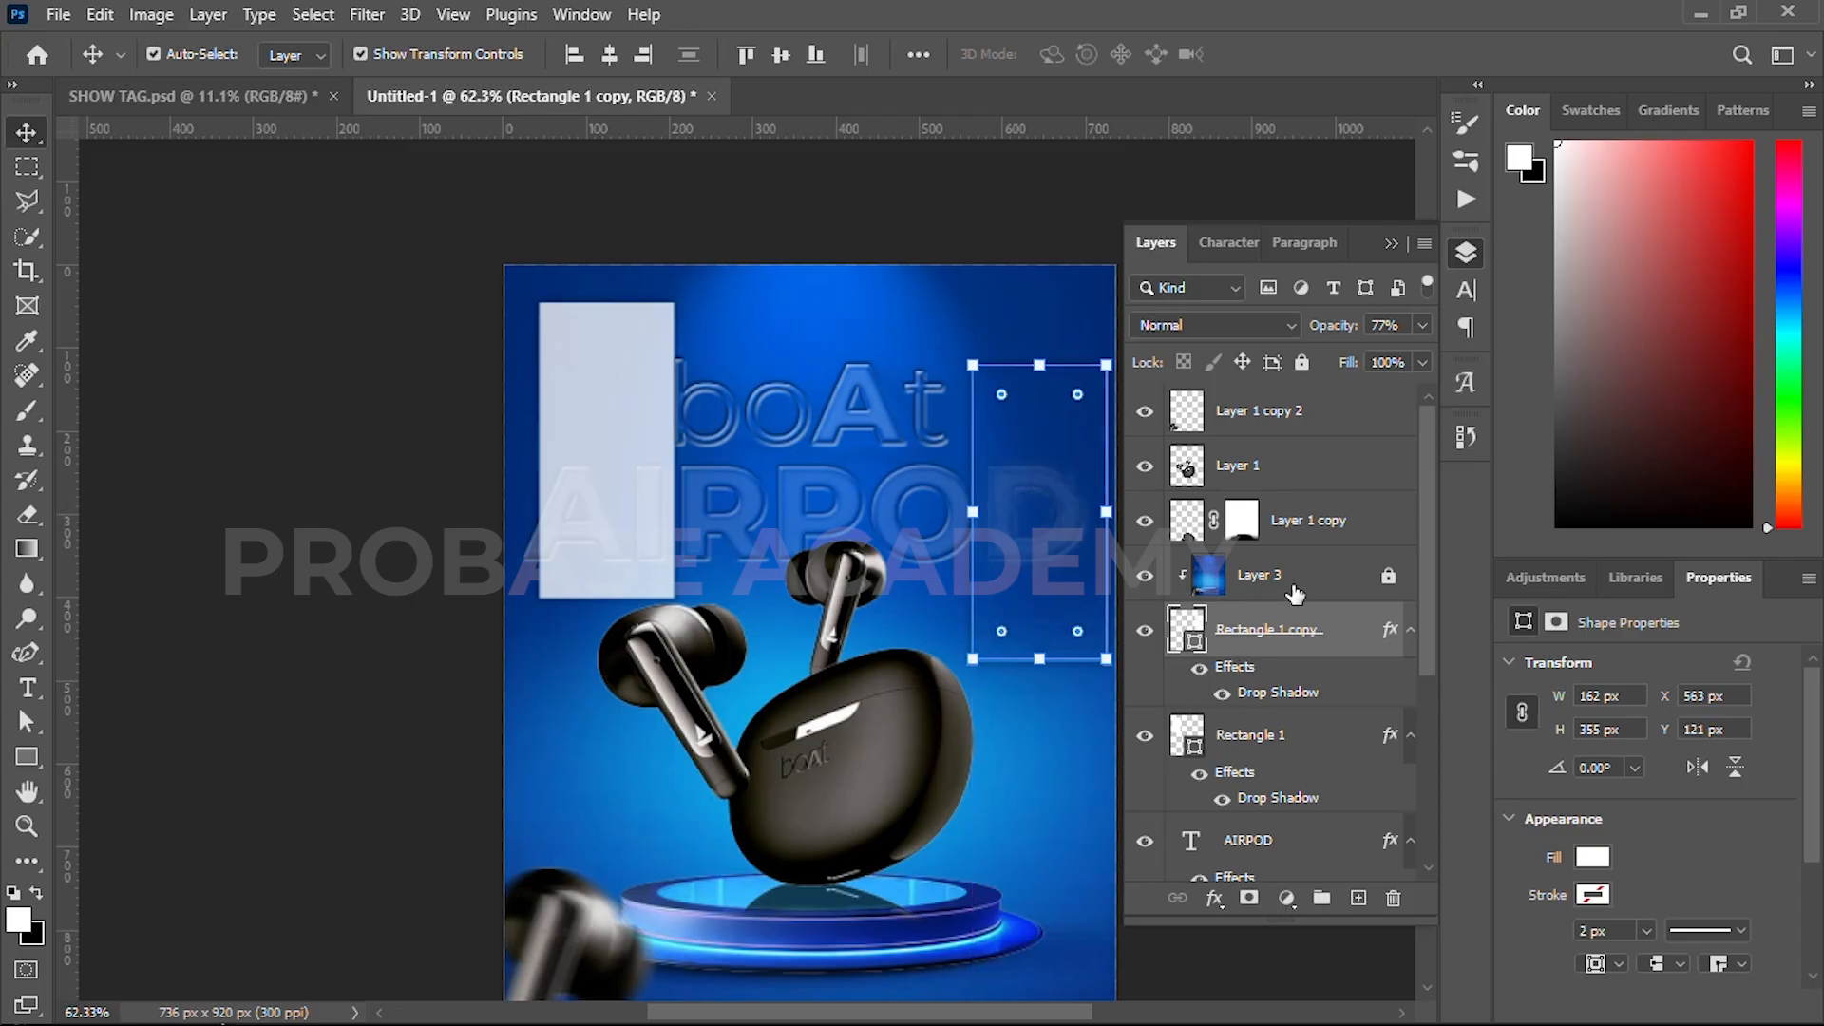
{"action": "left_click", "coordinate": [1334, 596]}
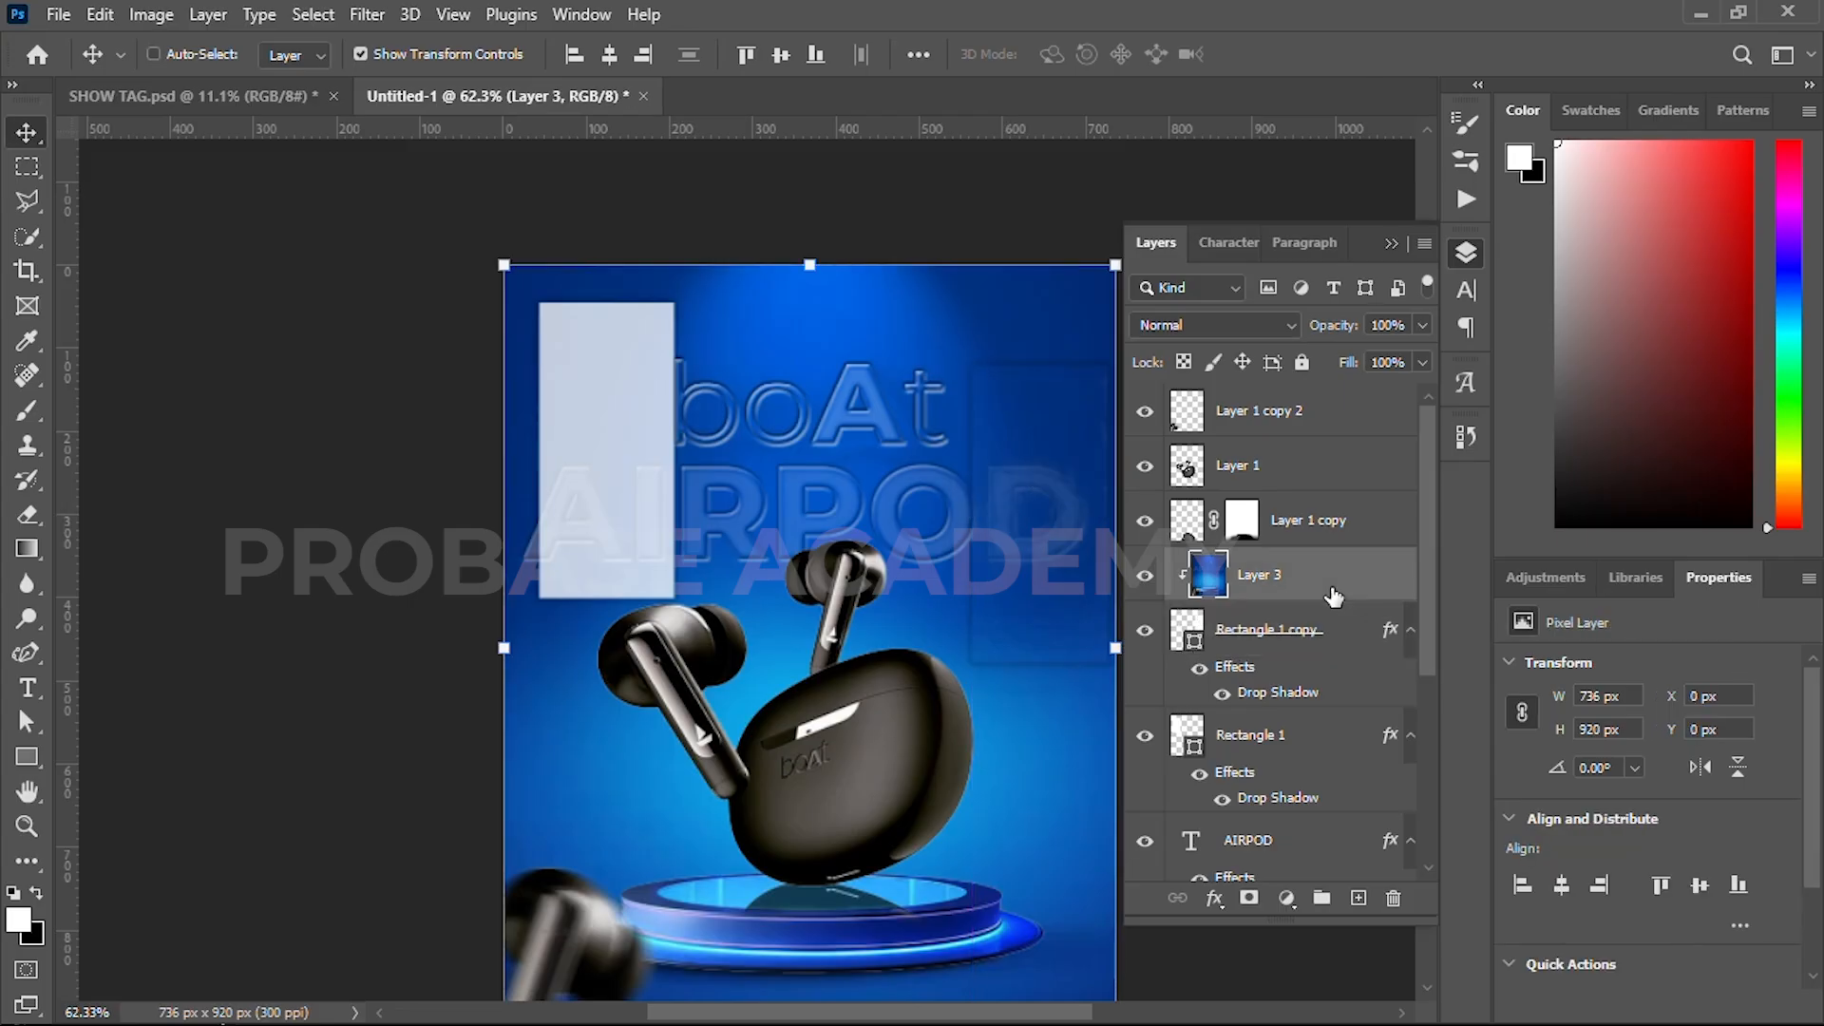
{"action": "key", "text": "ctrl+j"}
{"action": "left_click_drag", "start_coordinate": [1232, 581], "coordinate": [1240, 768]}
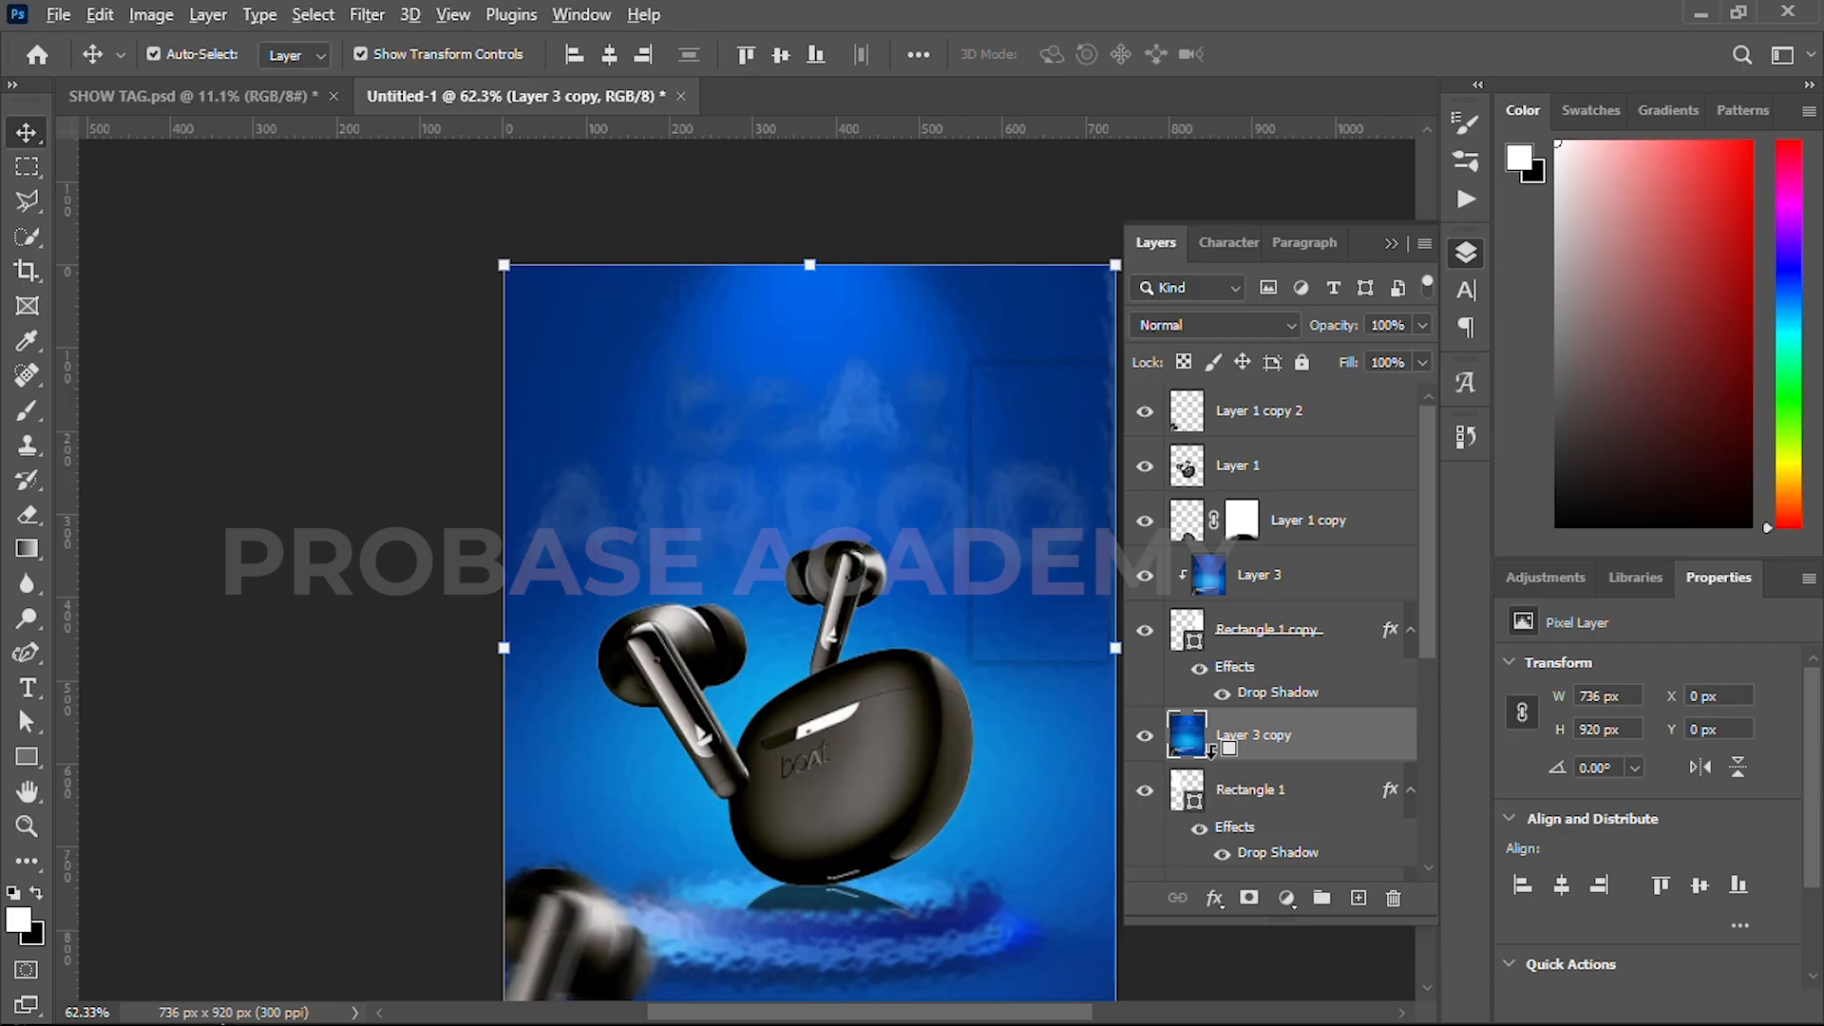
{"action": "left_click", "coordinate": [1212, 751], "text": "alt"}
{"action": "scroll", "coordinate": [863, 701], "scroll_direction": "down", "scroll_amount": 2}
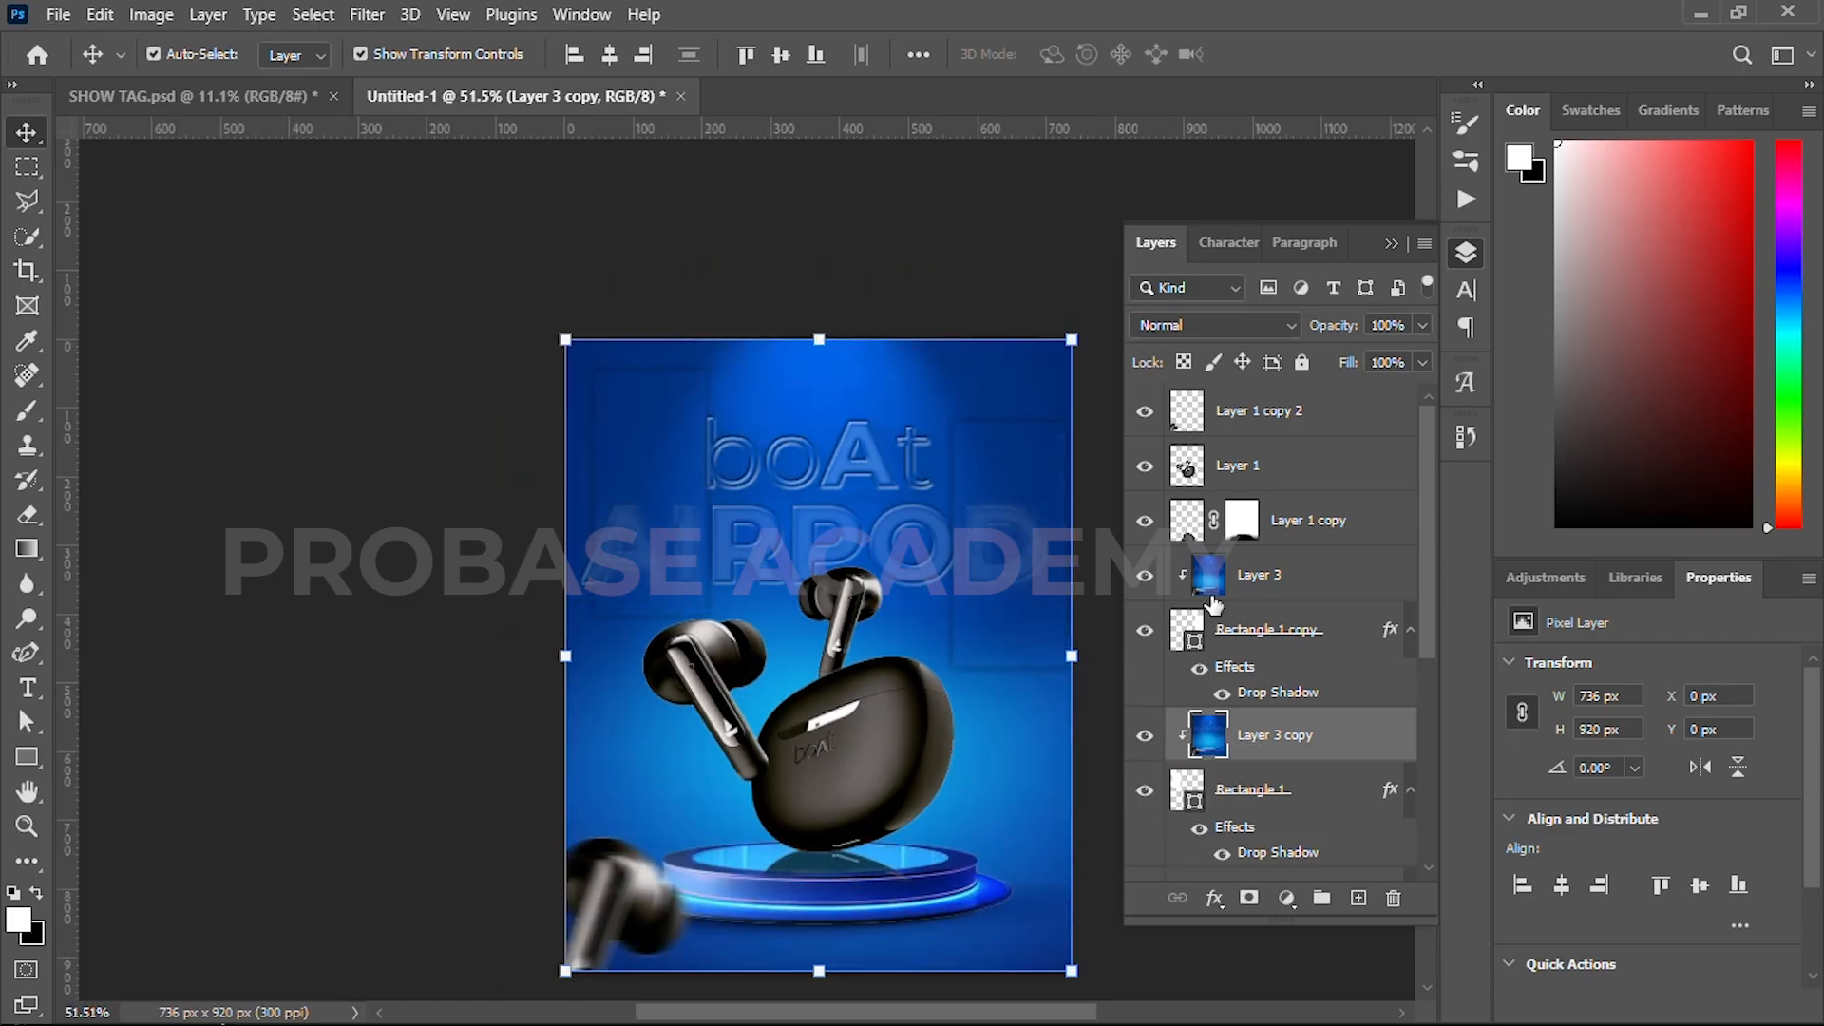
- Lock both frosted layers, then enlarge the copied rectangle to 185 × 427 px and position it at X 512 px, Y 27 px
{"action": "left_click", "coordinate": [1302, 579], "text": "ctrl"}
{"action": "left_click", "coordinate": [1303, 363]}
{"action": "left_click", "coordinate": [1010, 606]}
{"action": "left_click_drag", "start_coordinate": [1010, 606], "coordinate": [989, 642]}
{"action": "left_click_drag", "start_coordinate": [931, 496], "coordinate": [903, 500]}
{"action": "left_click", "coordinate": [1322, 54]}
{"action": "left_click", "coordinate": [916, 264]}
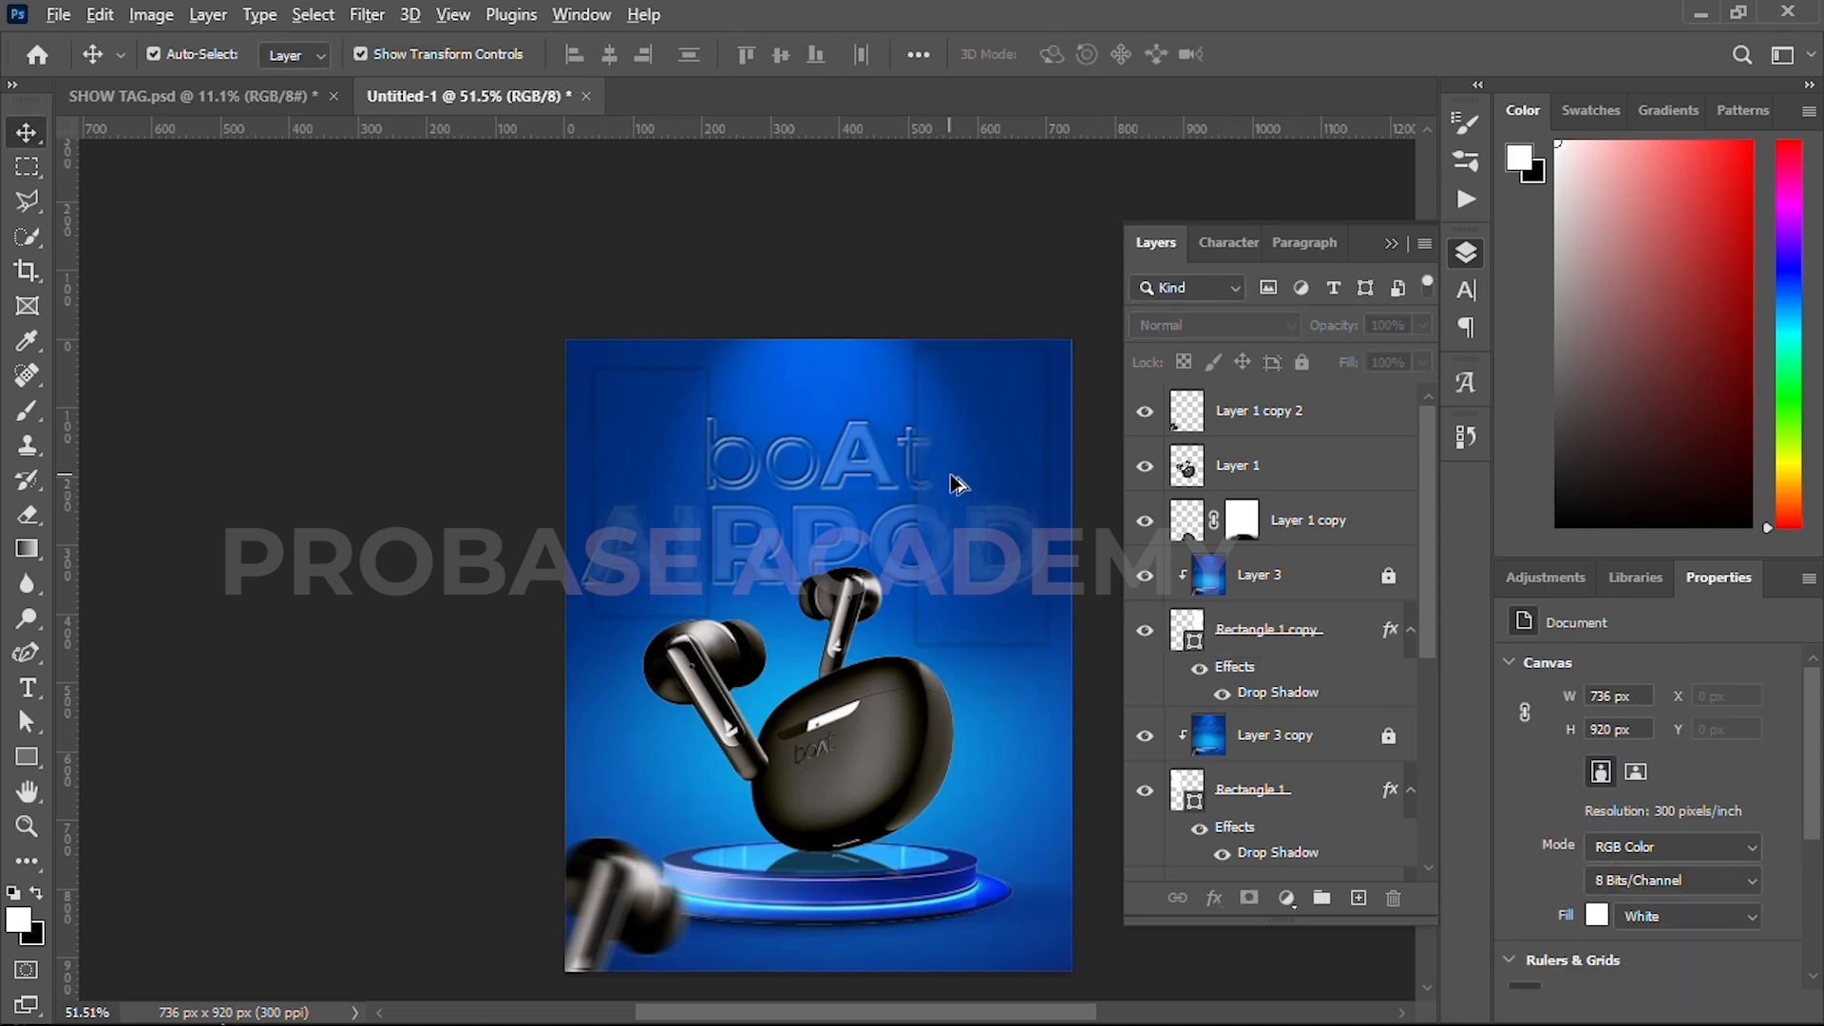
{"action": "scroll", "coordinate": [965, 536], "scroll_direction": "up", "scroll_amount": 1}
{"action": "left_click_drag", "start_coordinate": [982, 550], "coordinate": [938, 517]}
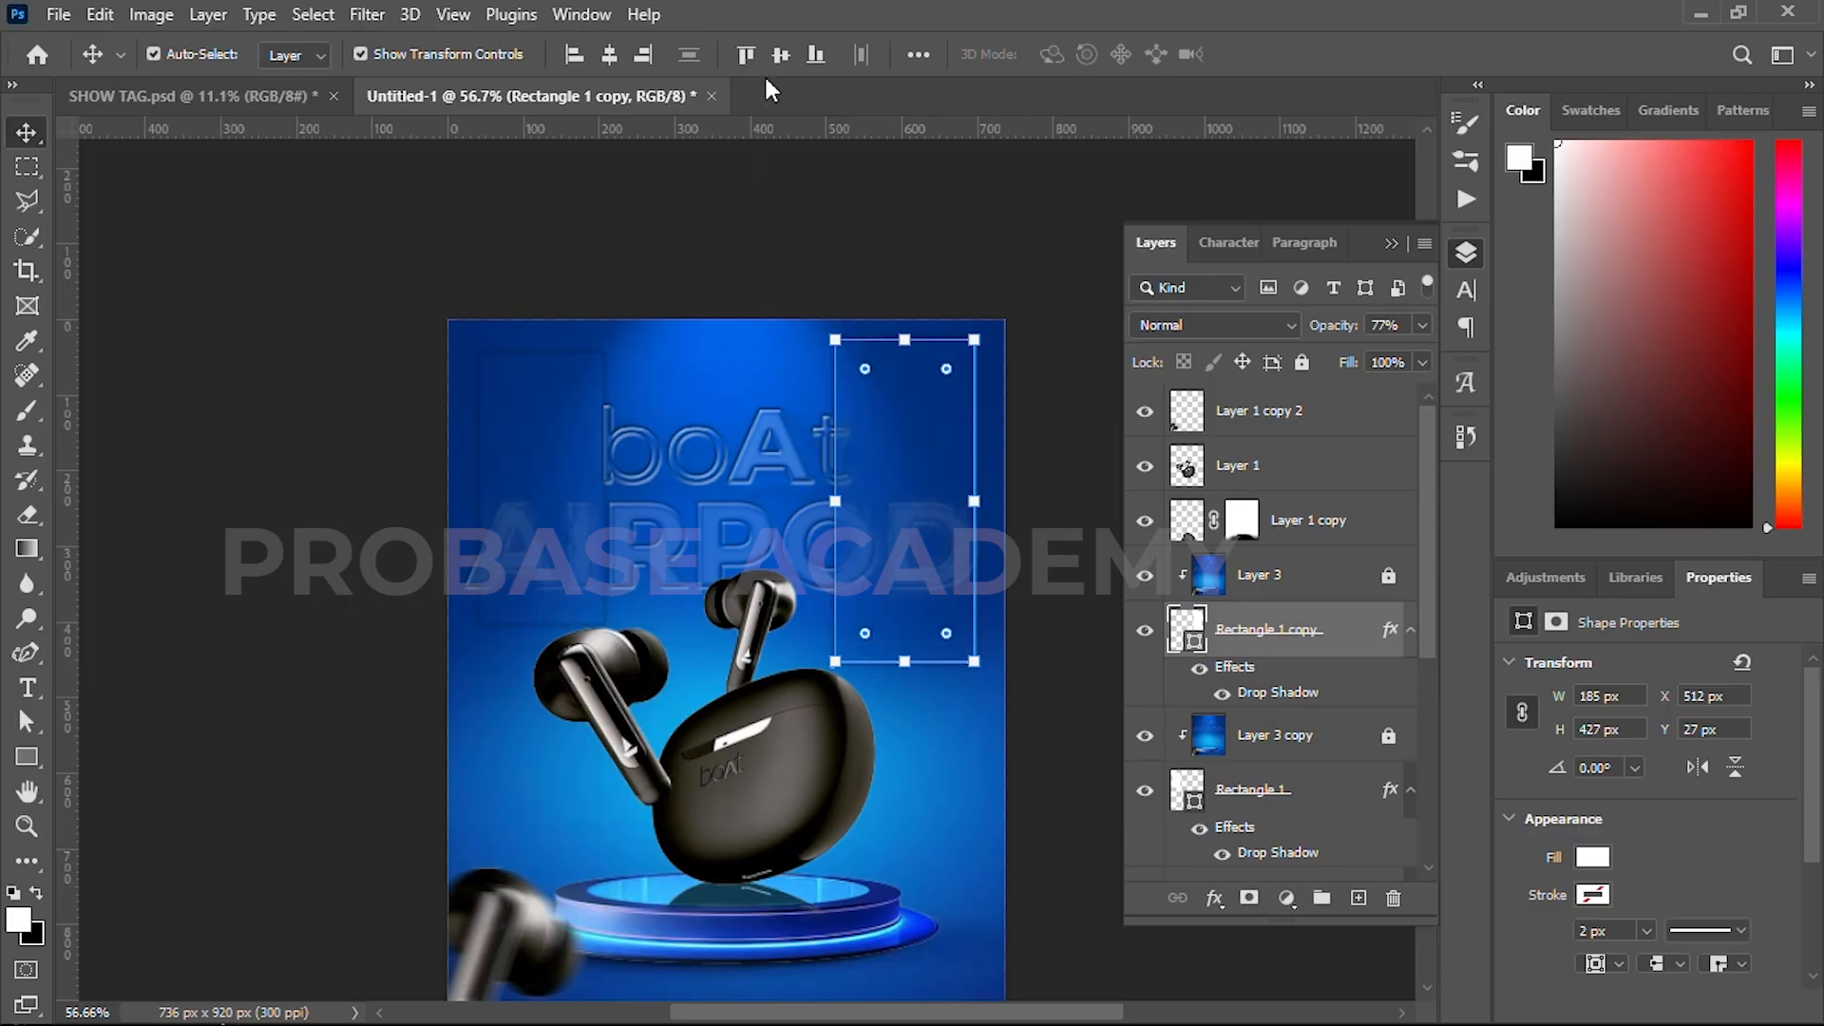
- Add a white inner glow to the enlarged rectangle at 20% opacity and 10 px size, using the fourth preset contour
{"action": "left_click", "coordinate": [1214, 898]}
{"action": "left_click", "coordinate": [1252, 641]}
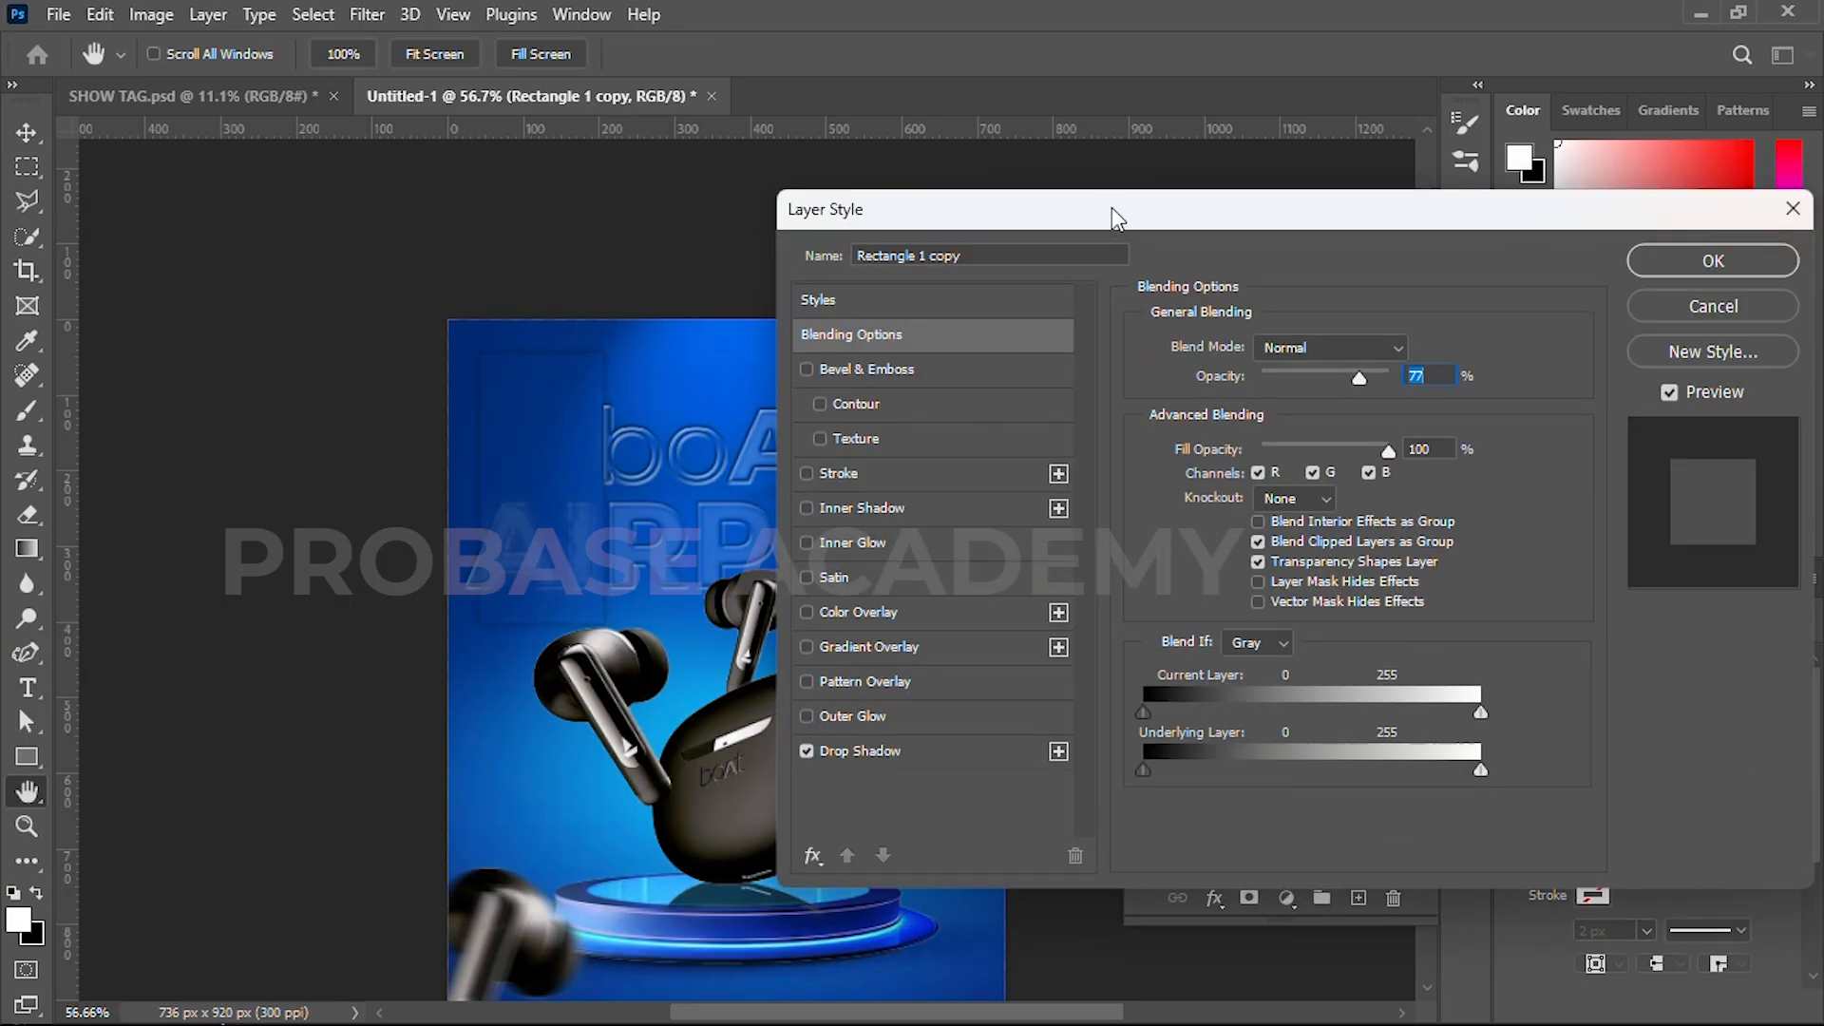
{"action": "left_click_drag", "start_coordinate": [1116, 218], "coordinate": [1445, 216]}
{"action": "left_click", "coordinate": [1518, 574]}
{"action": "left_click", "coordinate": [1276, 545]}
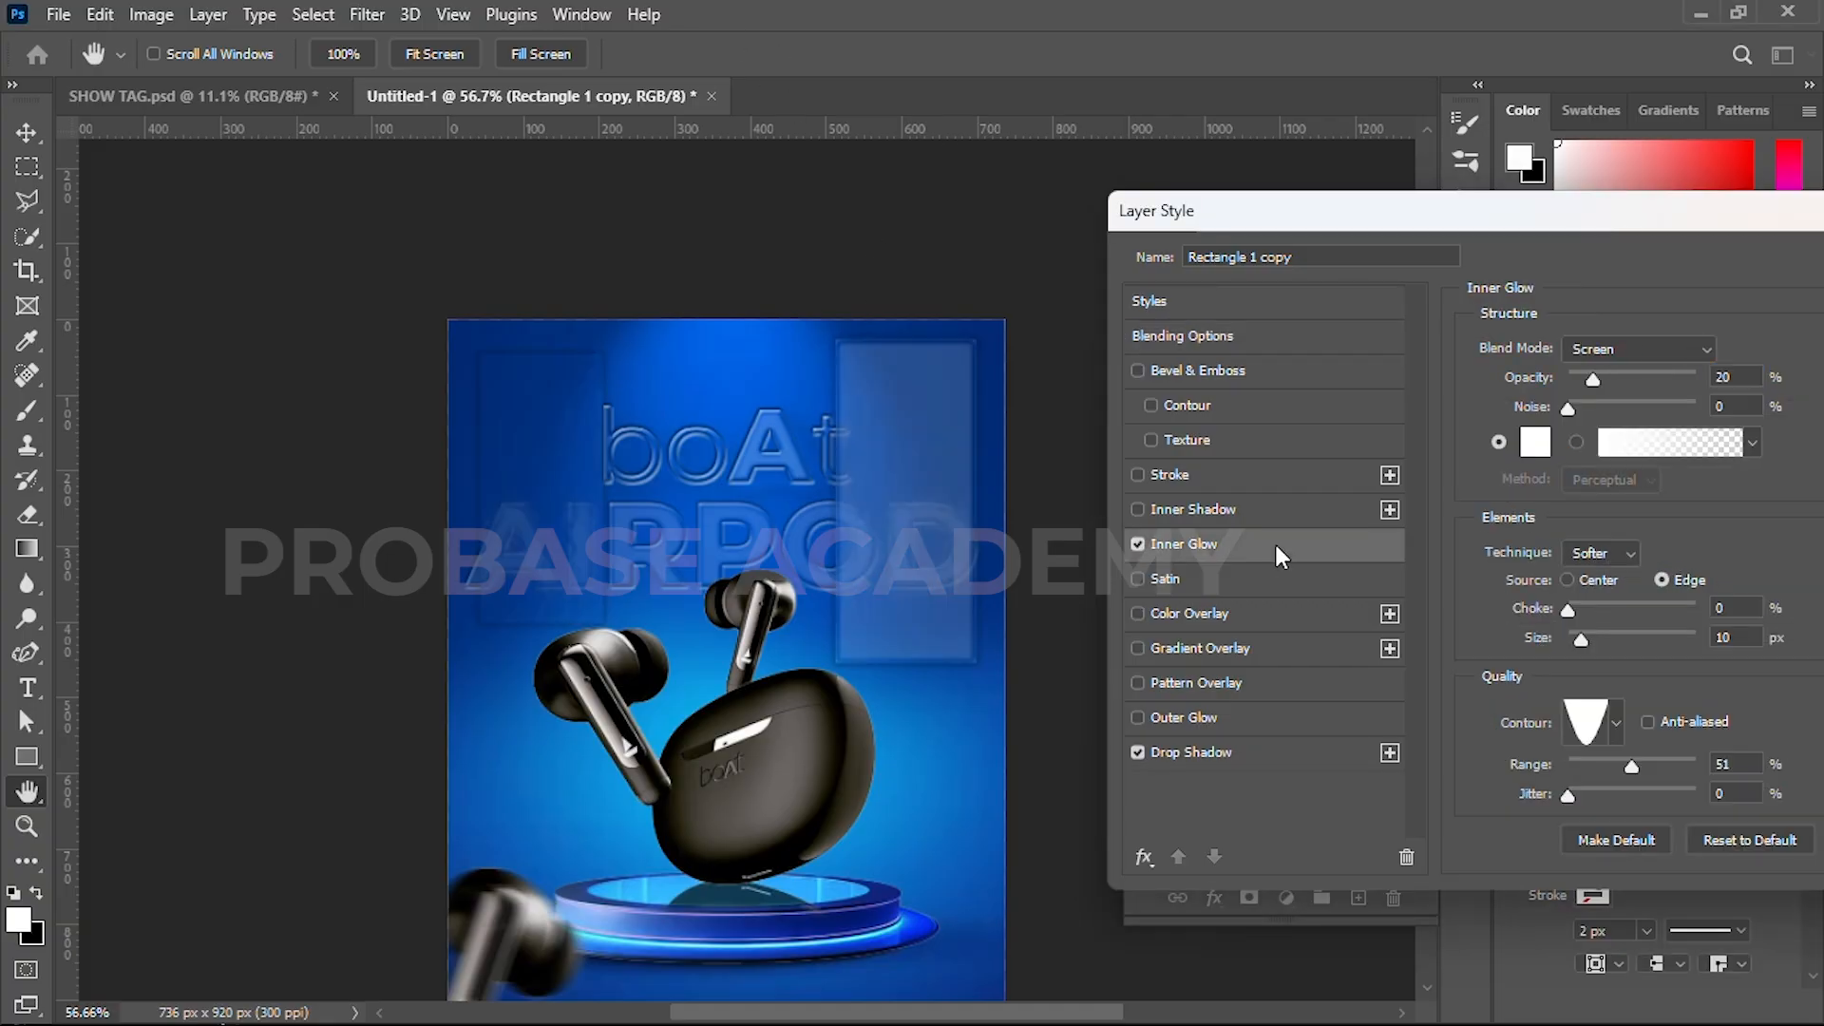
{"action": "left_click", "coordinate": [1615, 725]}
{"action": "left_click", "coordinate": [1578, 796]}
{"action": "left_click", "coordinate": [1579, 798]}
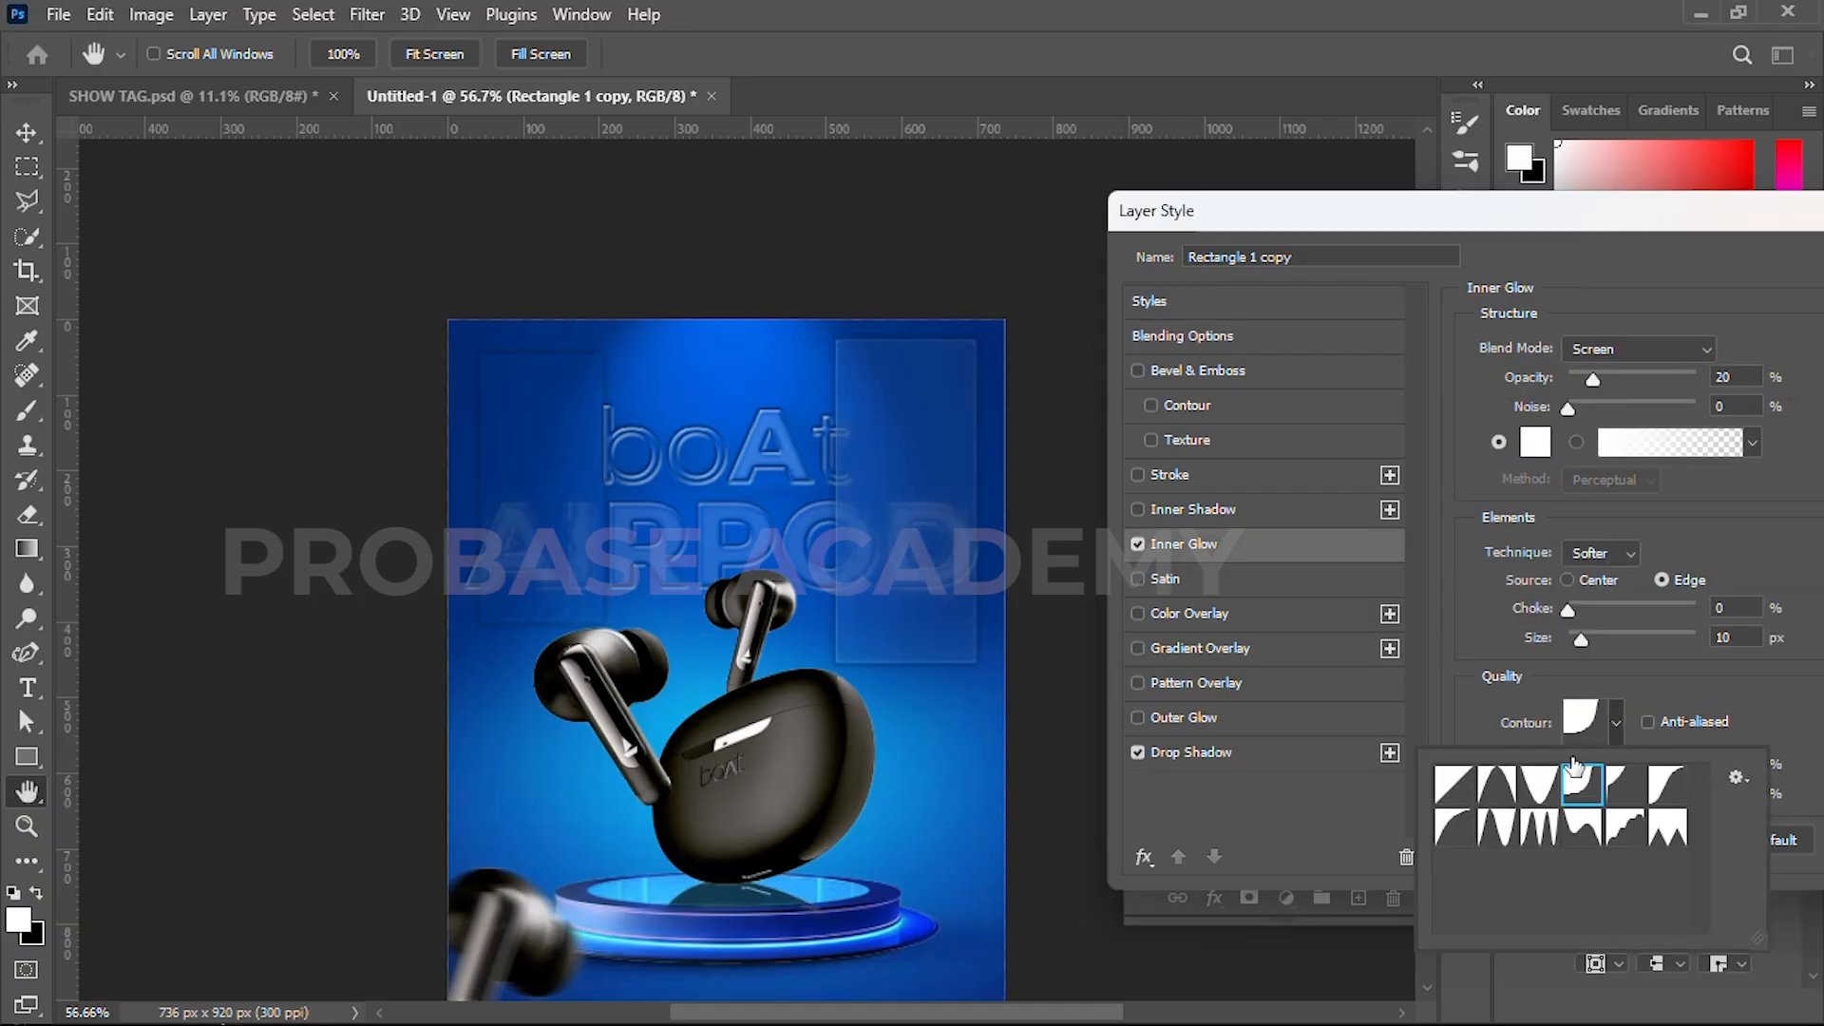
{"action": "left_click_drag", "start_coordinate": [1560, 213], "coordinate": [1239, 219]}
{"action": "left_click", "coordinate": [1704, 267]}
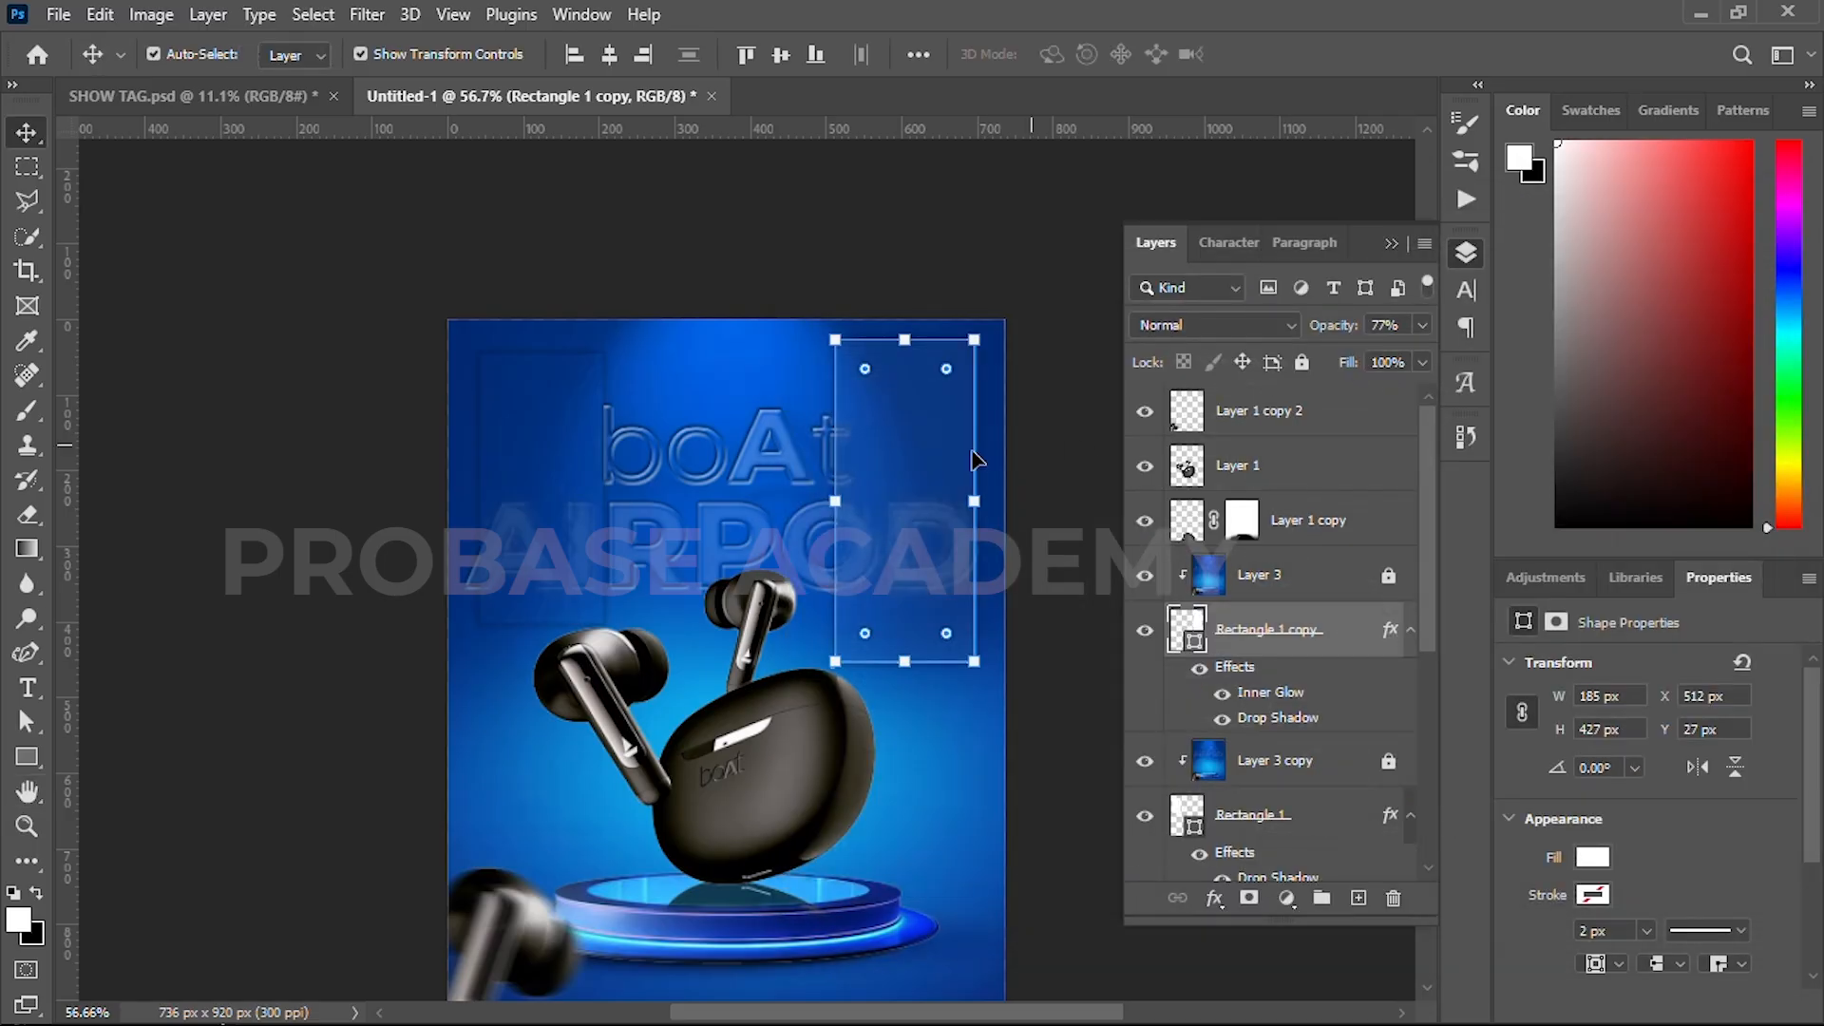
- Give the original smaller rectangle the same 20%, 10 px inner glow with the fourth preset contour, and deselect it
{"action": "left_click", "coordinate": [505, 485]}
{"action": "left_click", "coordinate": [1214, 897]}
{"action": "left_click", "coordinate": [1250, 642]}
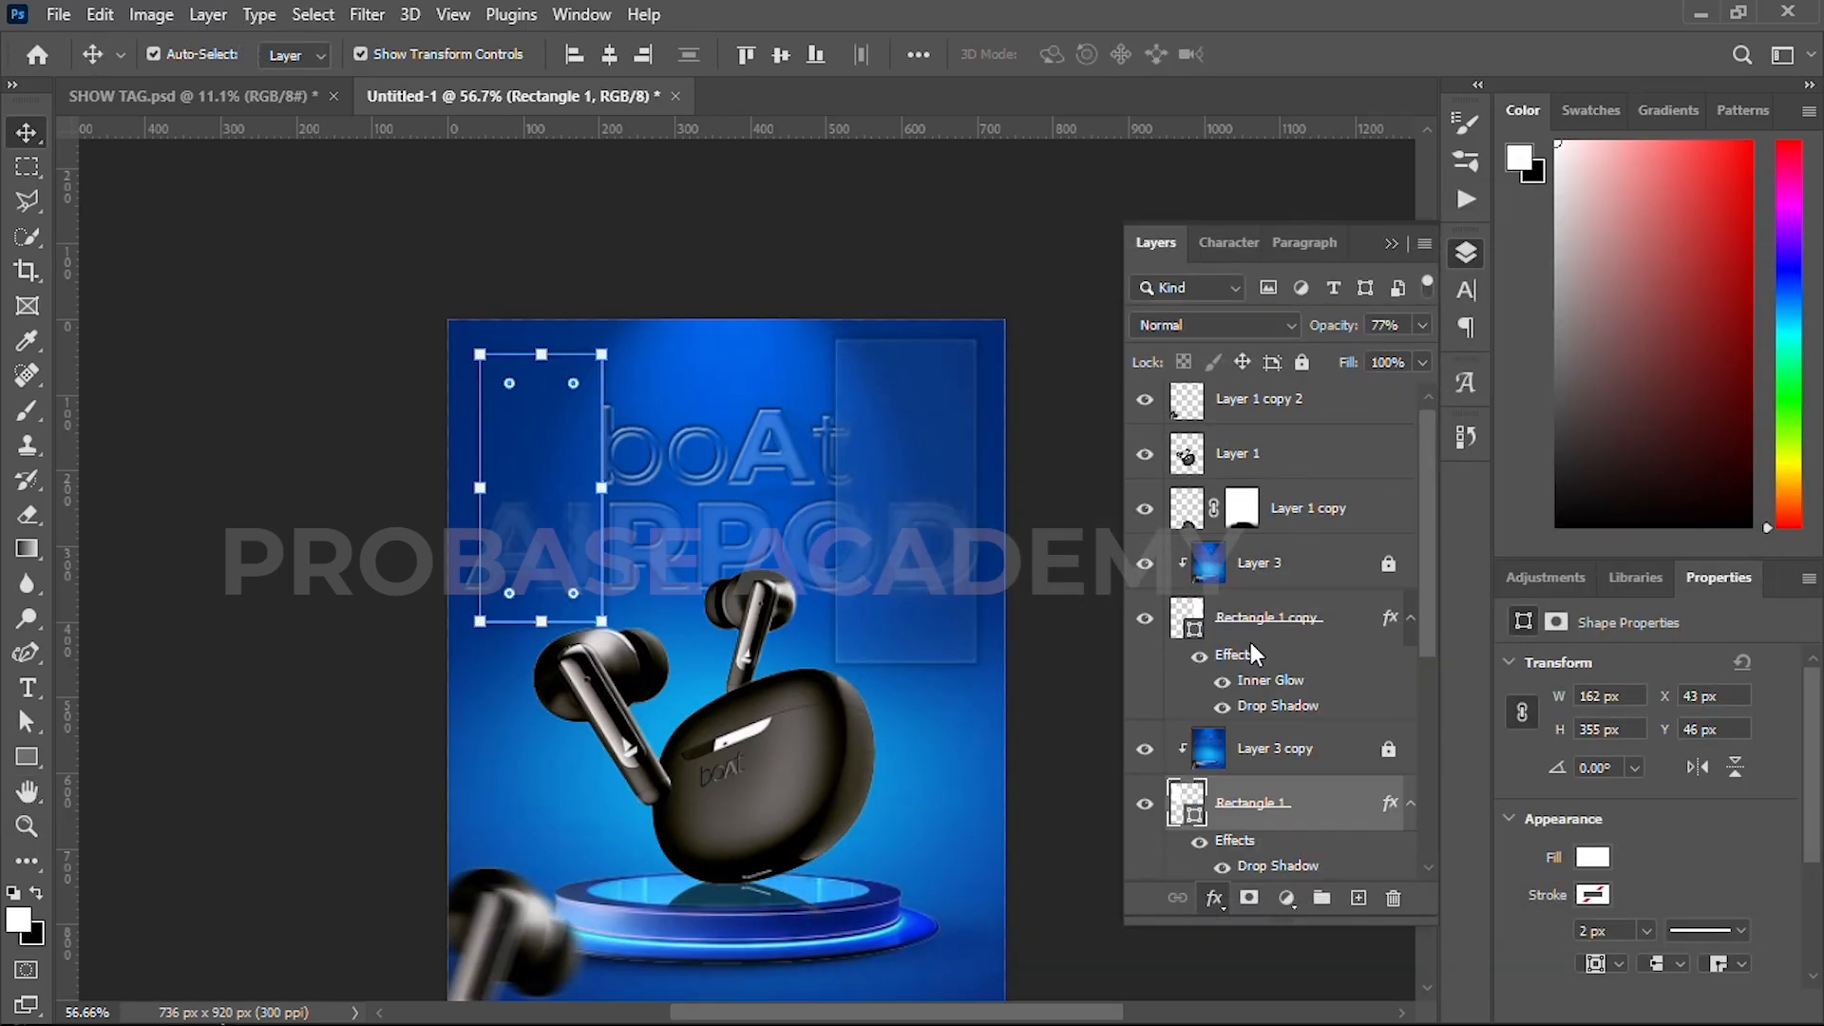
{"action": "left_click_drag", "start_coordinate": [1093, 226], "coordinate": [1325, 217]}
{"action": "left_click", "coordinate": [1147, 542]}
{"action": "left_click", "coordinate": [1514, 719]}
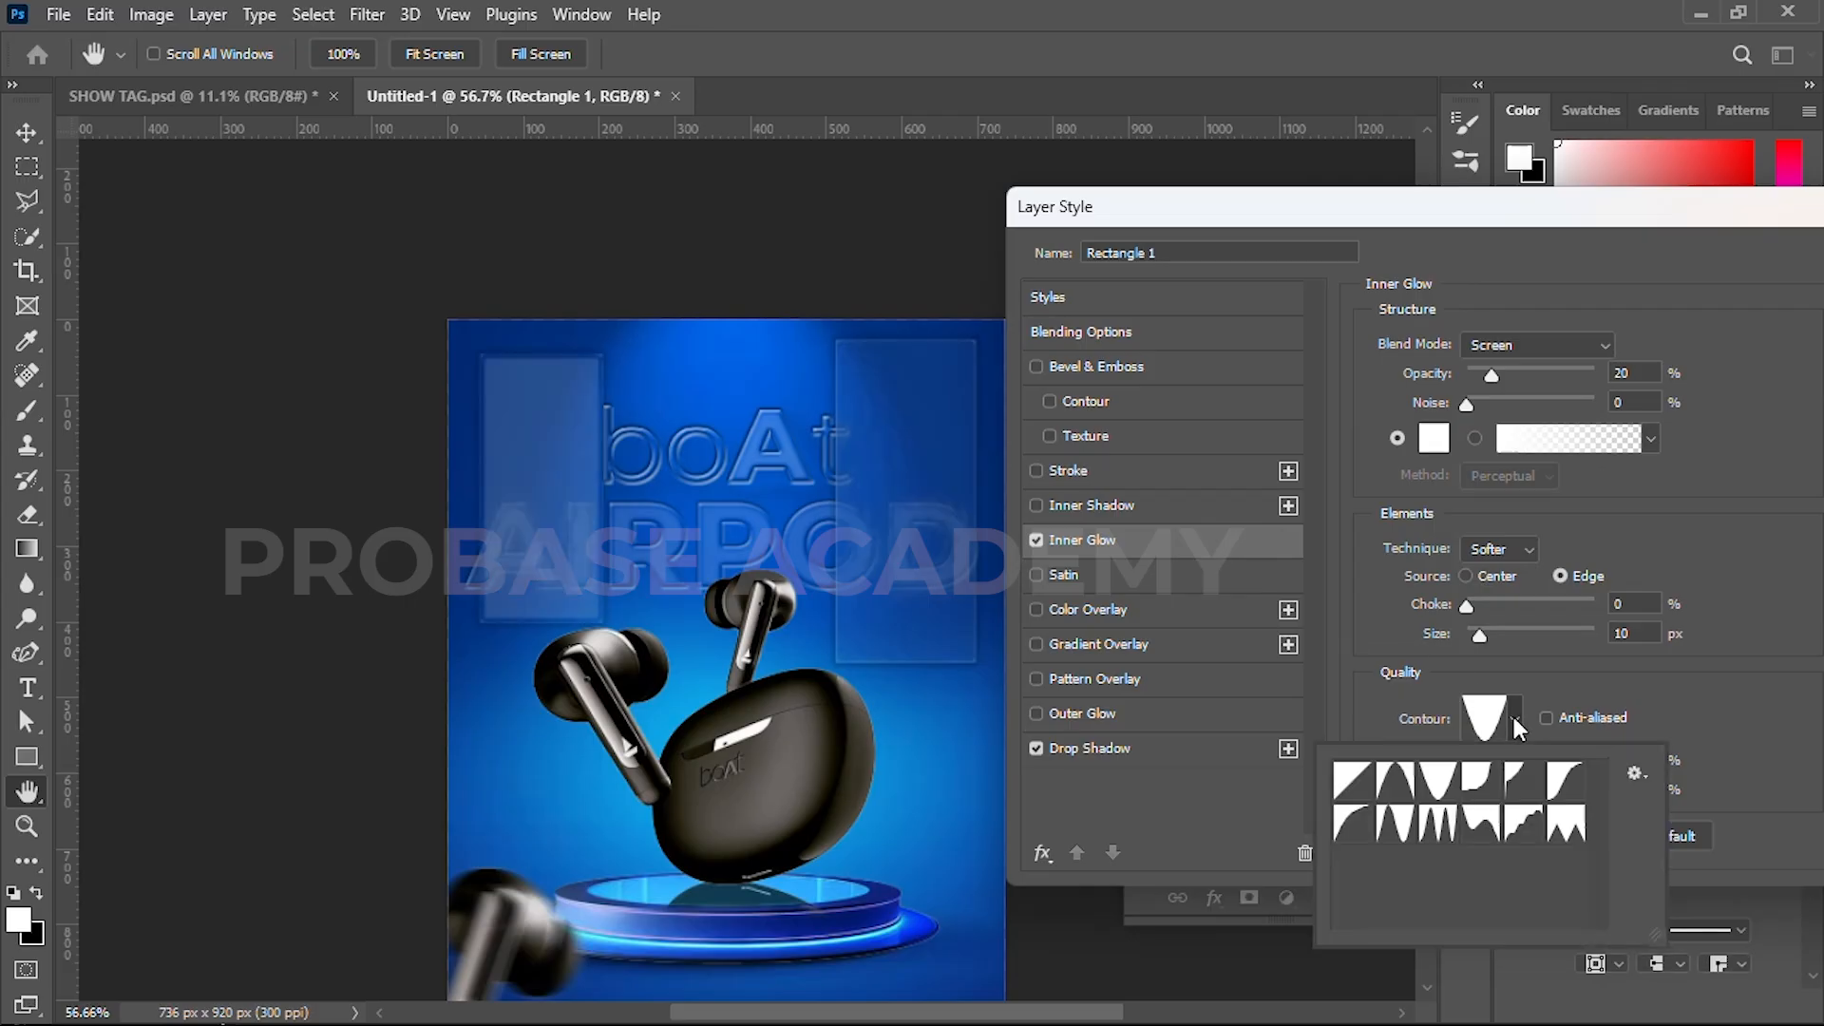
{"action": "left_click", "coordinate": [1482, 779]}
{"action": "left_click_drag", "start_coordinate": [1547, 216], "coordinate": [1140, 214]}
{"action": "left_click", "coordinate": [1531, 266]}
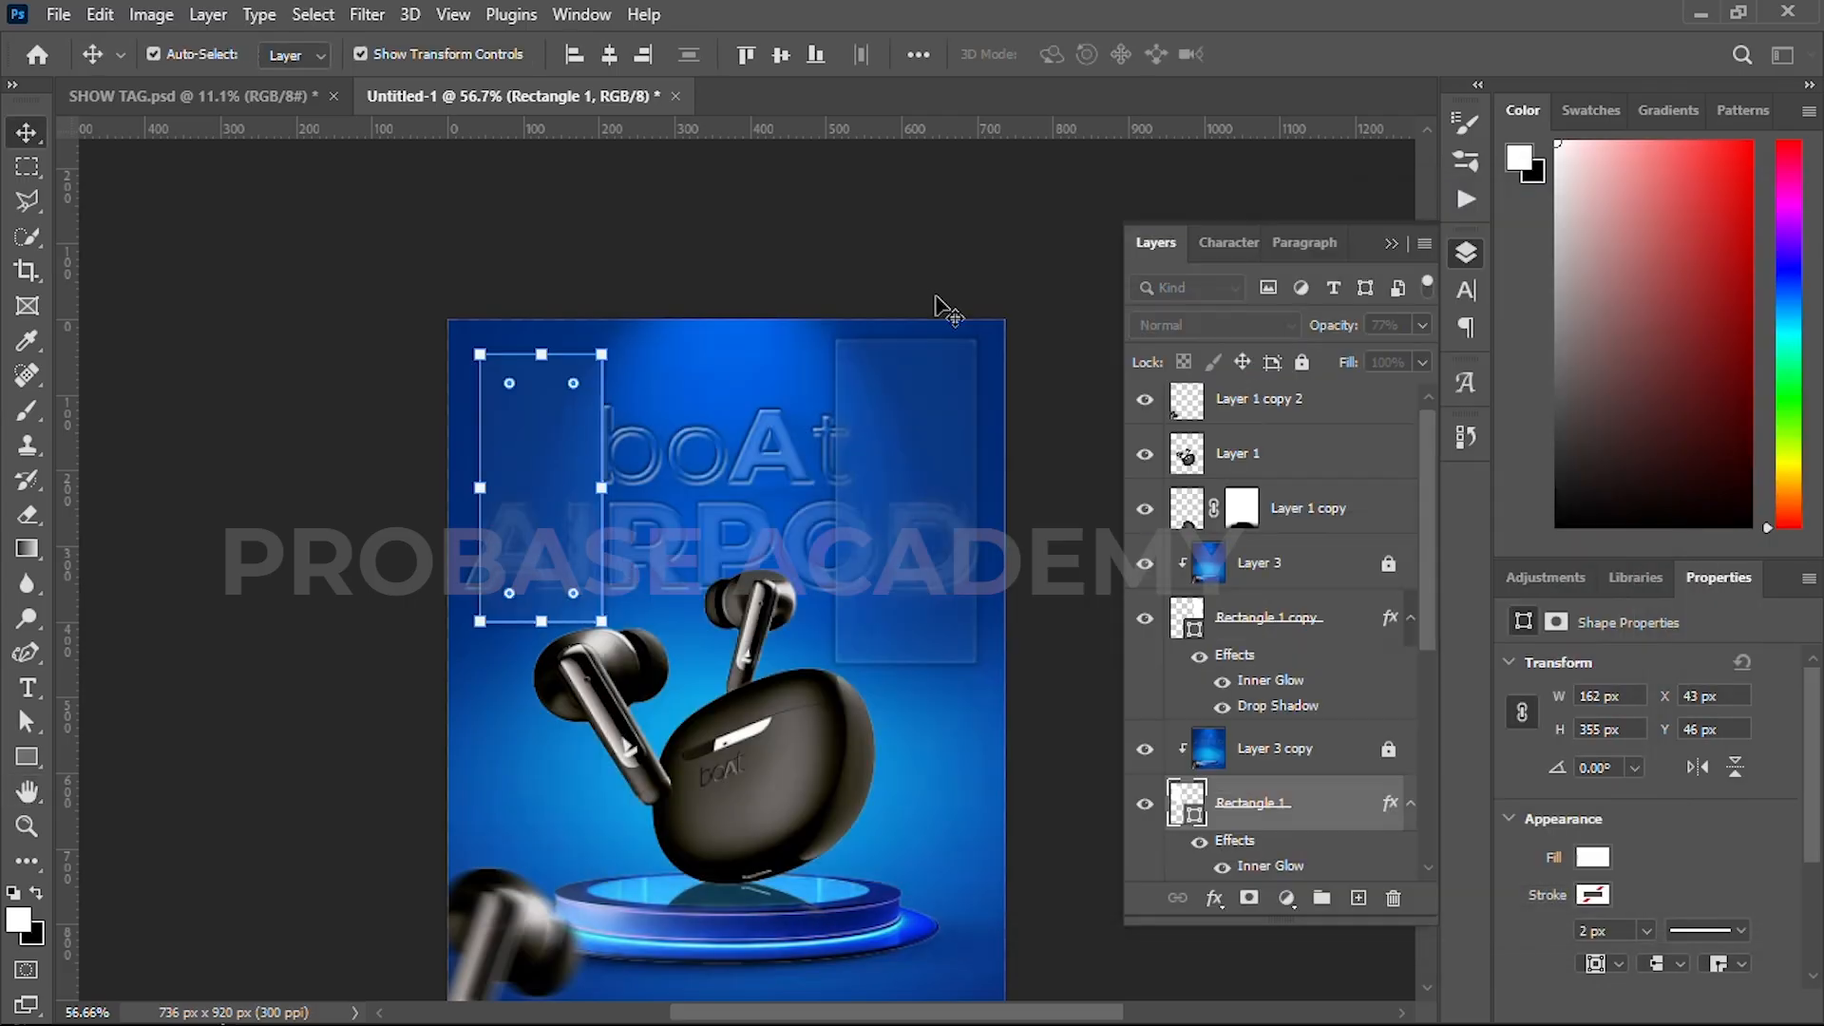
{"action": "left_click", "coordinate": [962, 290]}
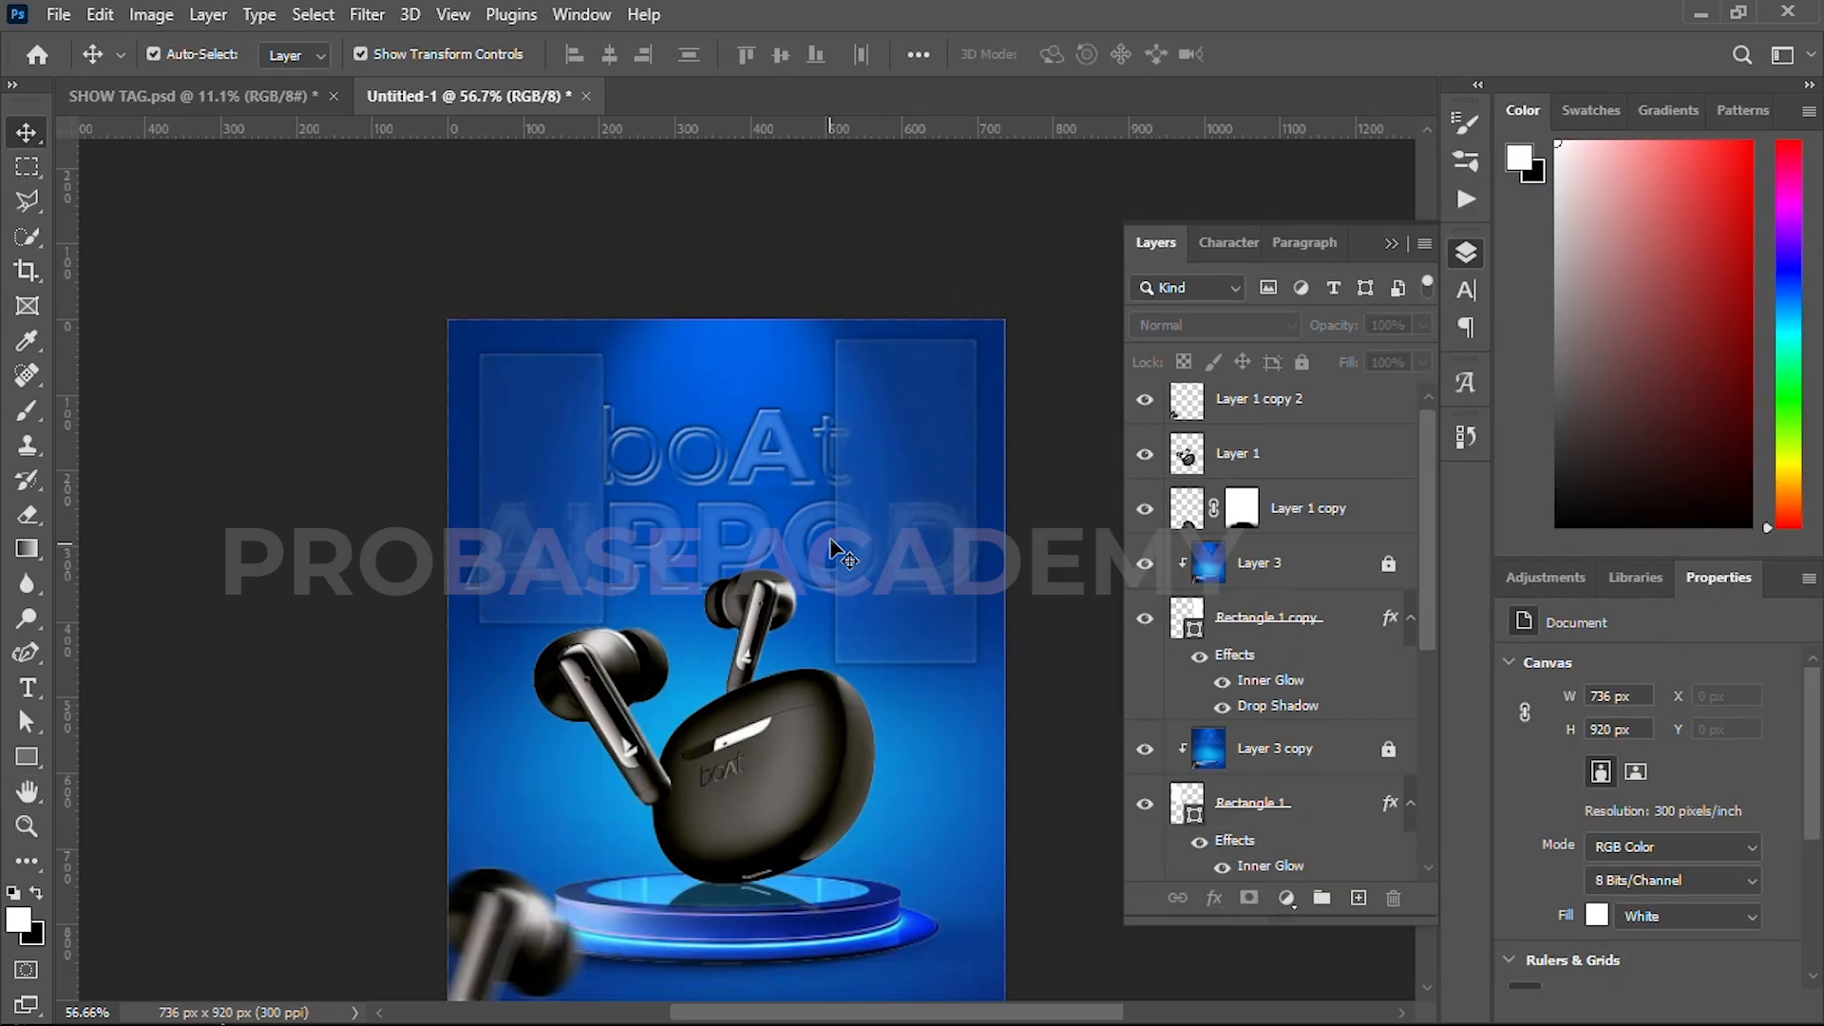
- Add a two-line text reading "Play/ Pause" near the top of the poster
{"action": "key", "text": "t"}
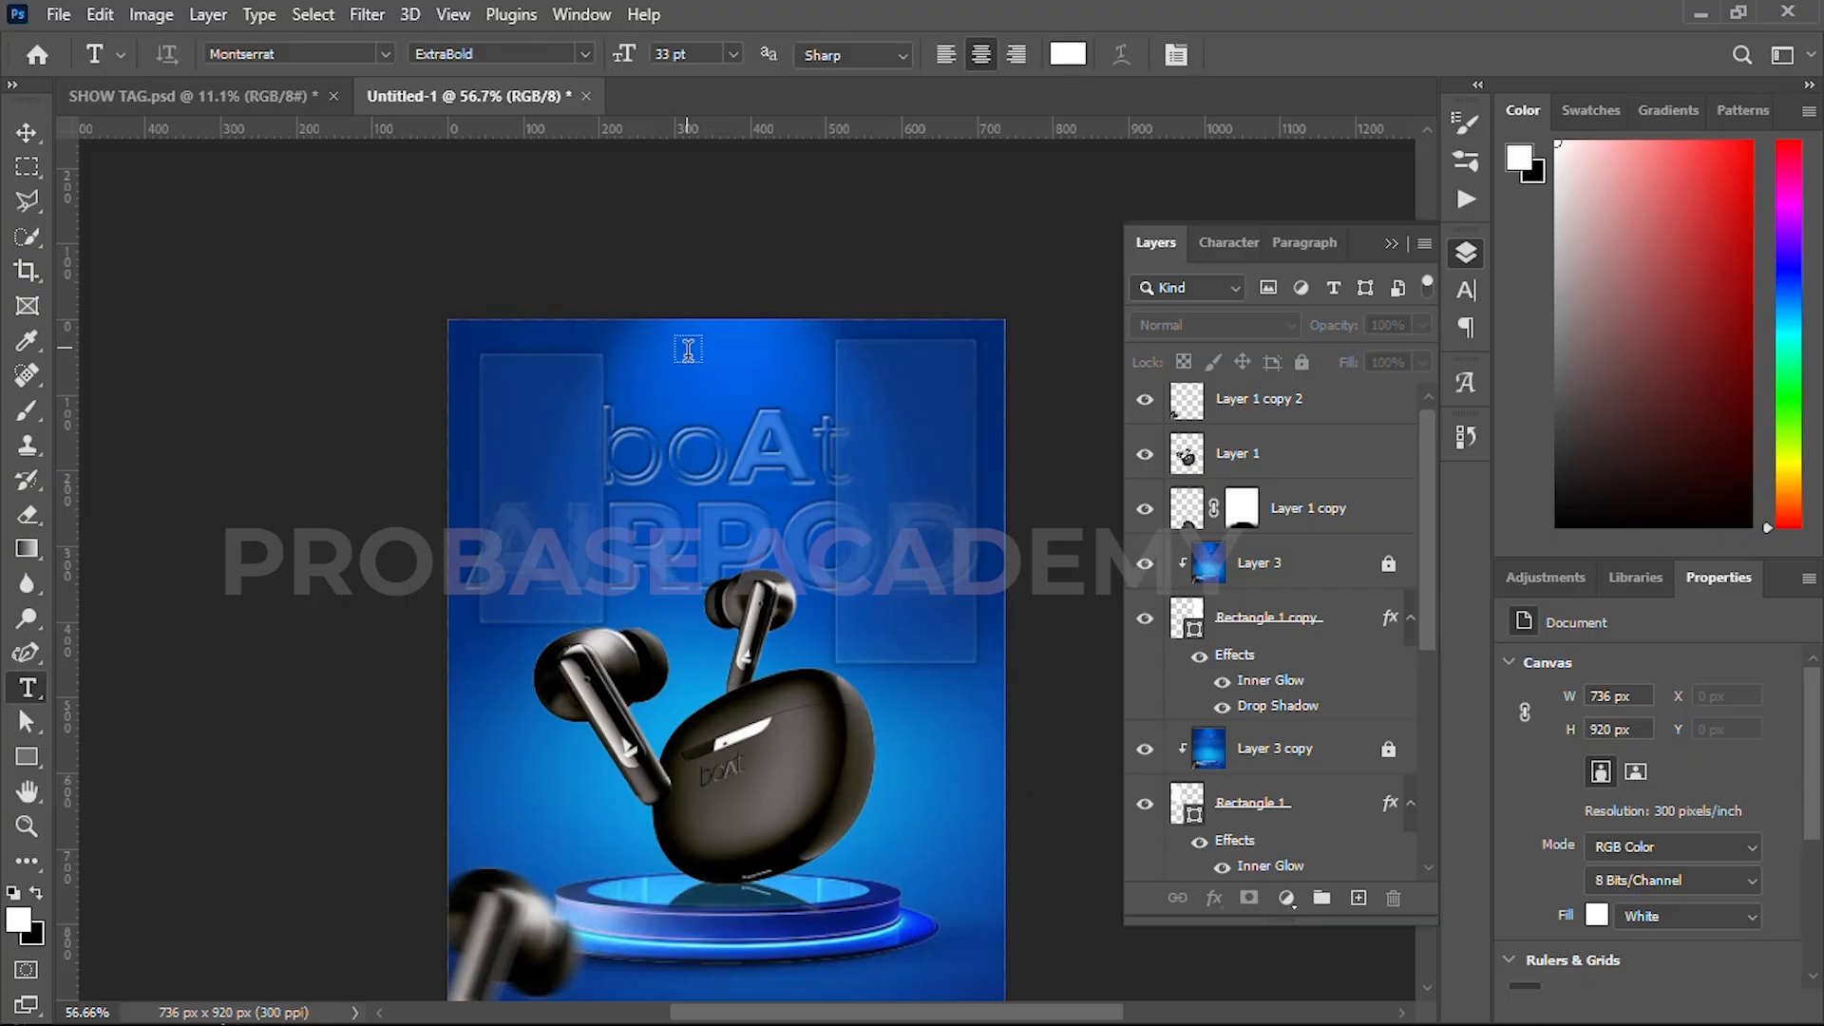
{"action": "left_click", "coordinate": [687, 348]}
{"action": "key", "text": "BackSpace"}
{"action": "type", "text": "Play!"}
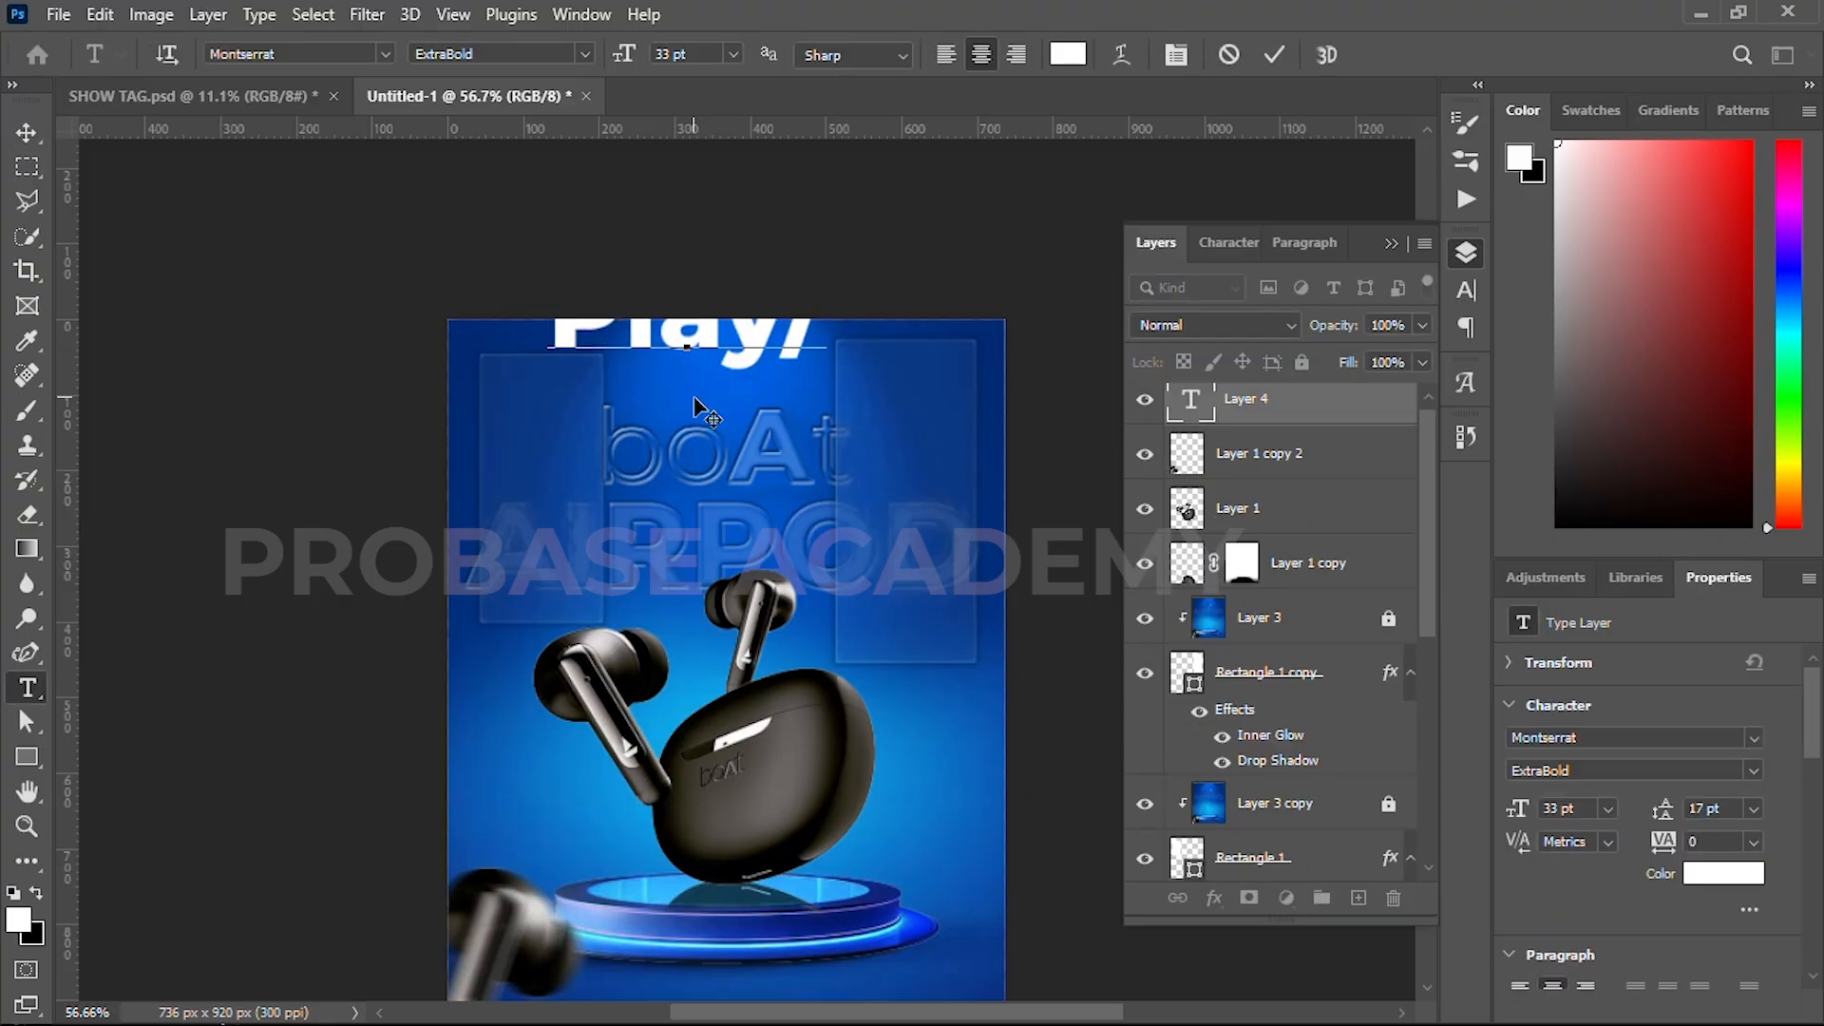
{"action": "key", "text": "Return"}
{"action": "type", "text": "Pause"}
- Format the new text as Montserrat SemiBold with 7 pt size and leading, and move it to the top of the larger glass panel
{"action": "key", "text": "ctrl+a"}
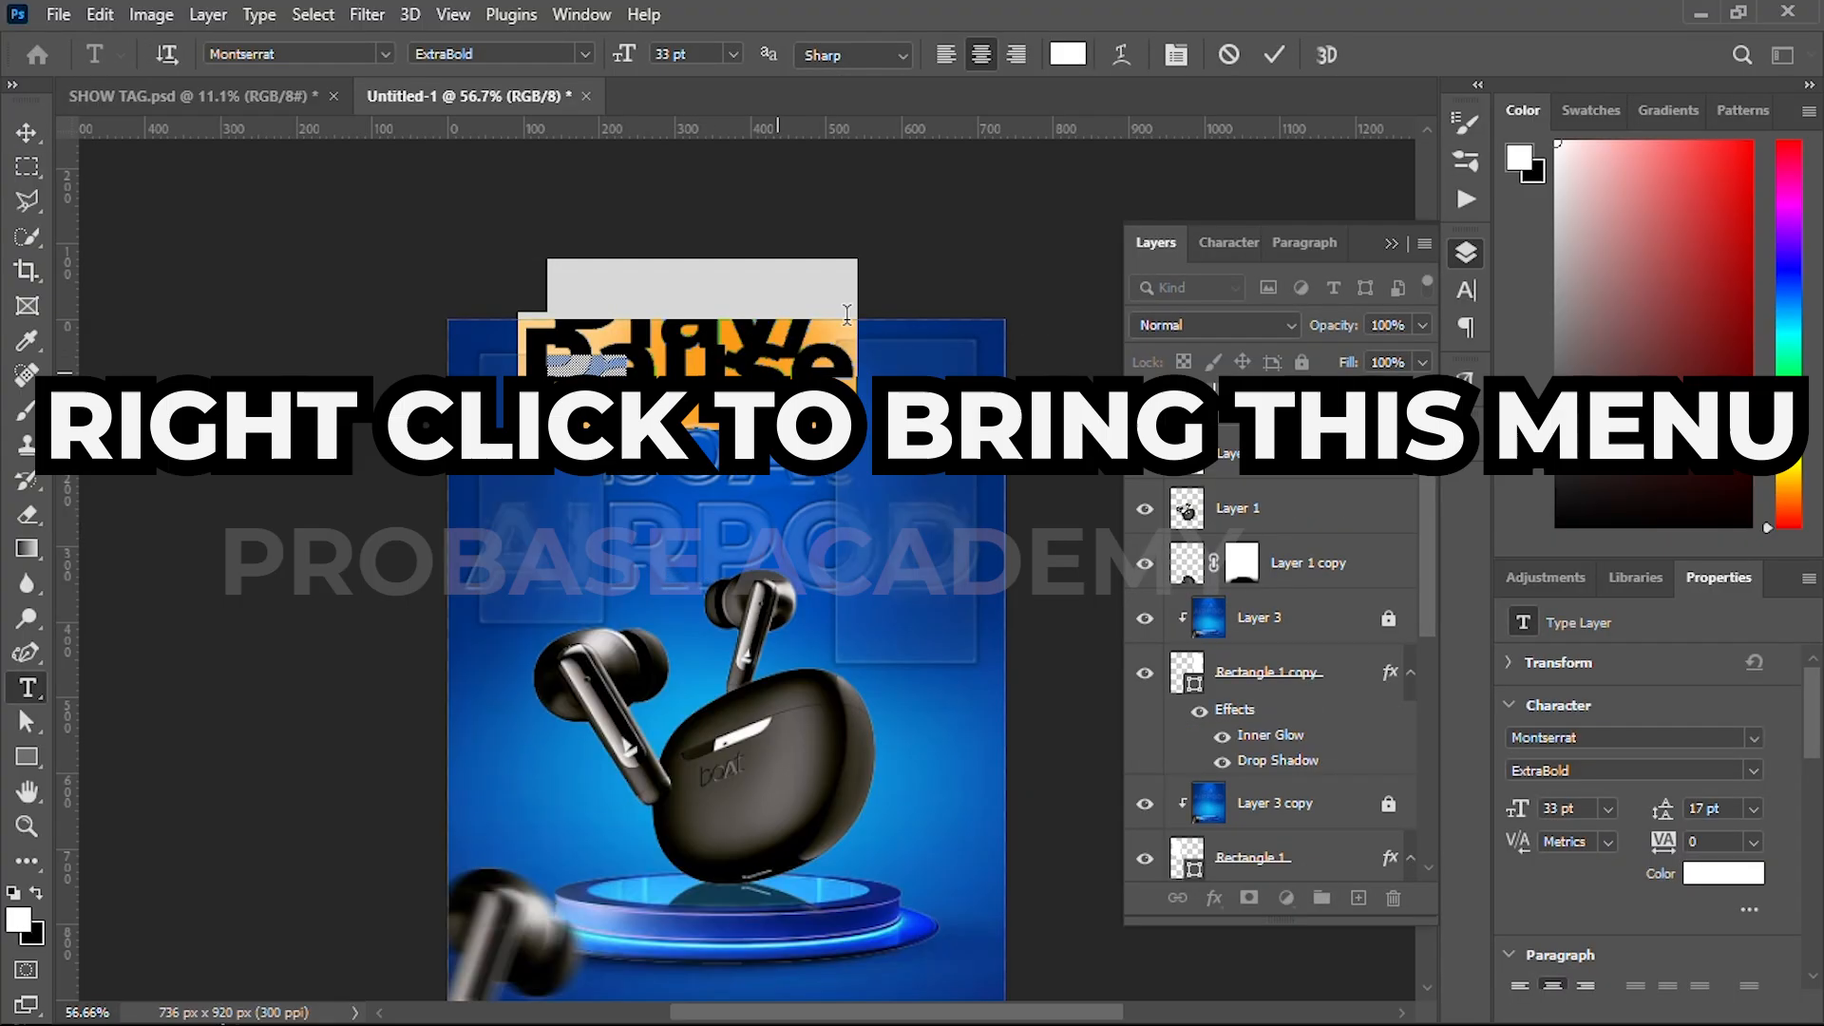
{"action": "left_click", "coordinate": [1708, 760]}
{"action": "left_click", "coordinate": [1558, 625]}
{"action": "left_click_drag", "start_coordinate": [1520, 809], "coordinate": [1489, 827]}
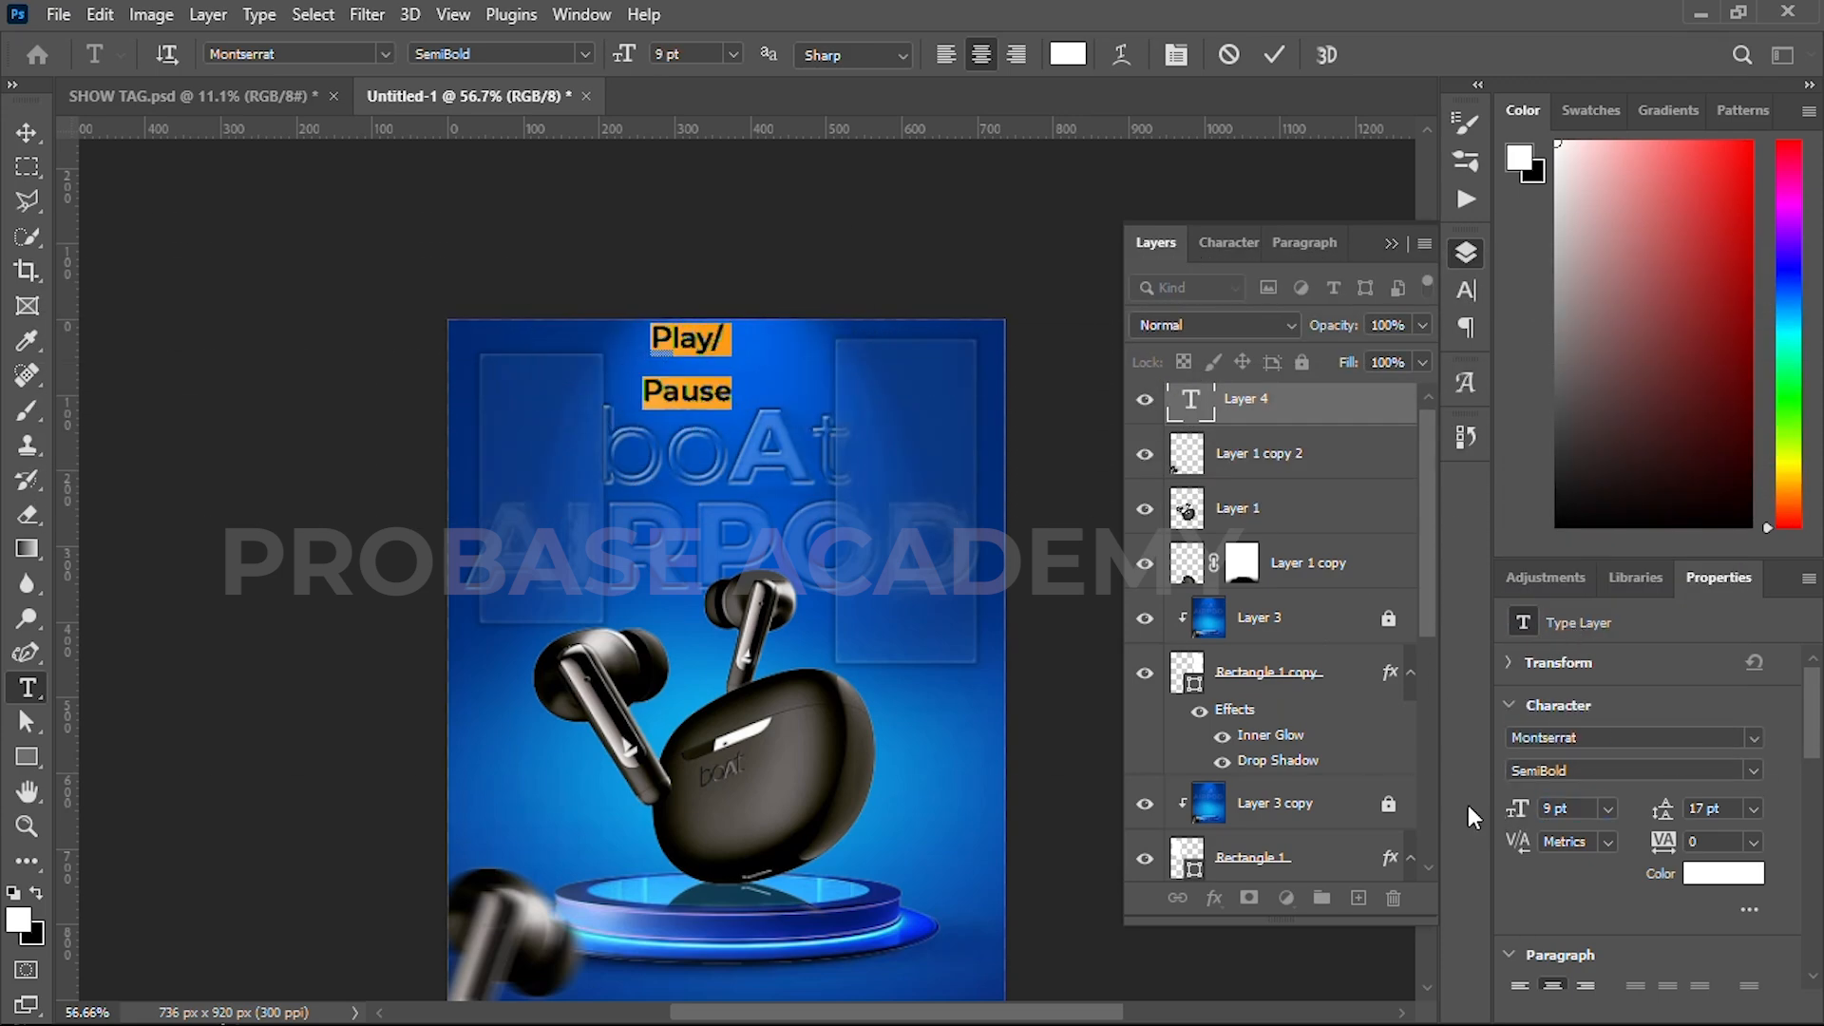
{"action": "left_click_drag", "start_coordinate": [1666, 816], "coordinate": [1621, 824]}
{"action": "left_click_drag", "start_coordinate": [745, 430], "coordinate": [936, 463]}
{"action": "left_click_drag", "start_coordinate": [1520, 809], "coordinate": [1521, 811]}
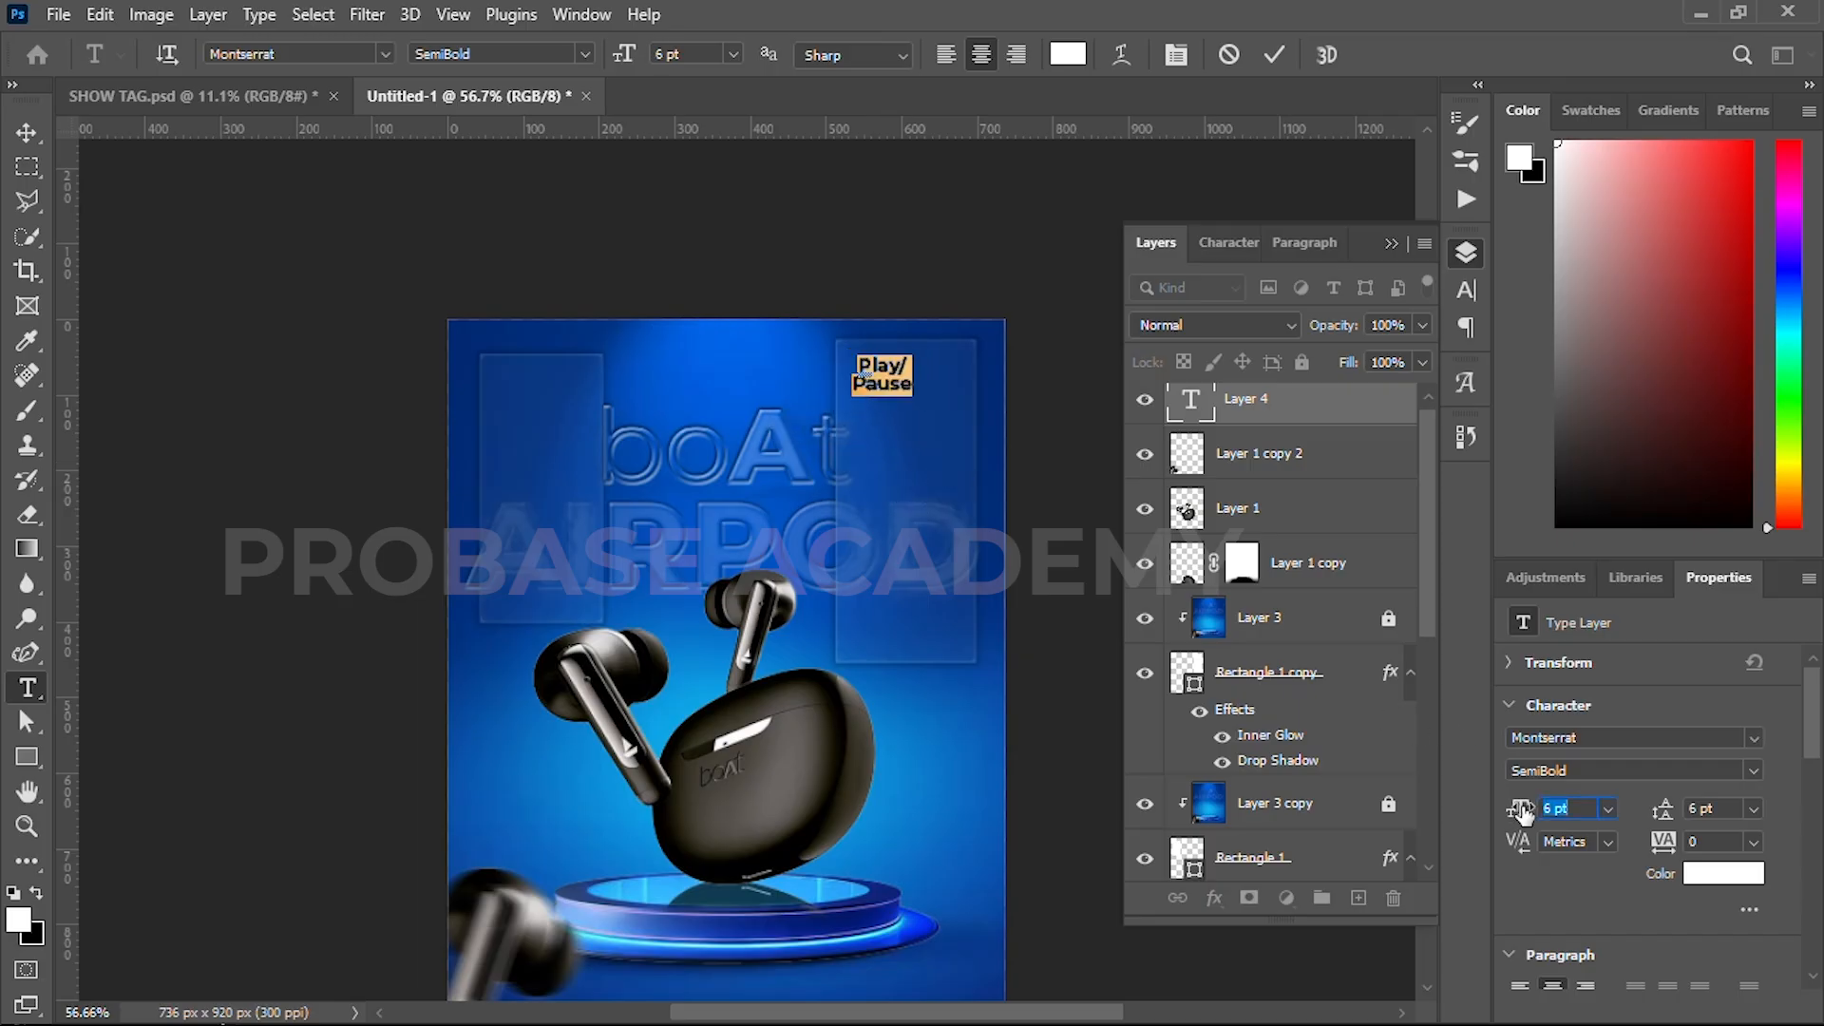
{"action": "key", "text": "Return"}
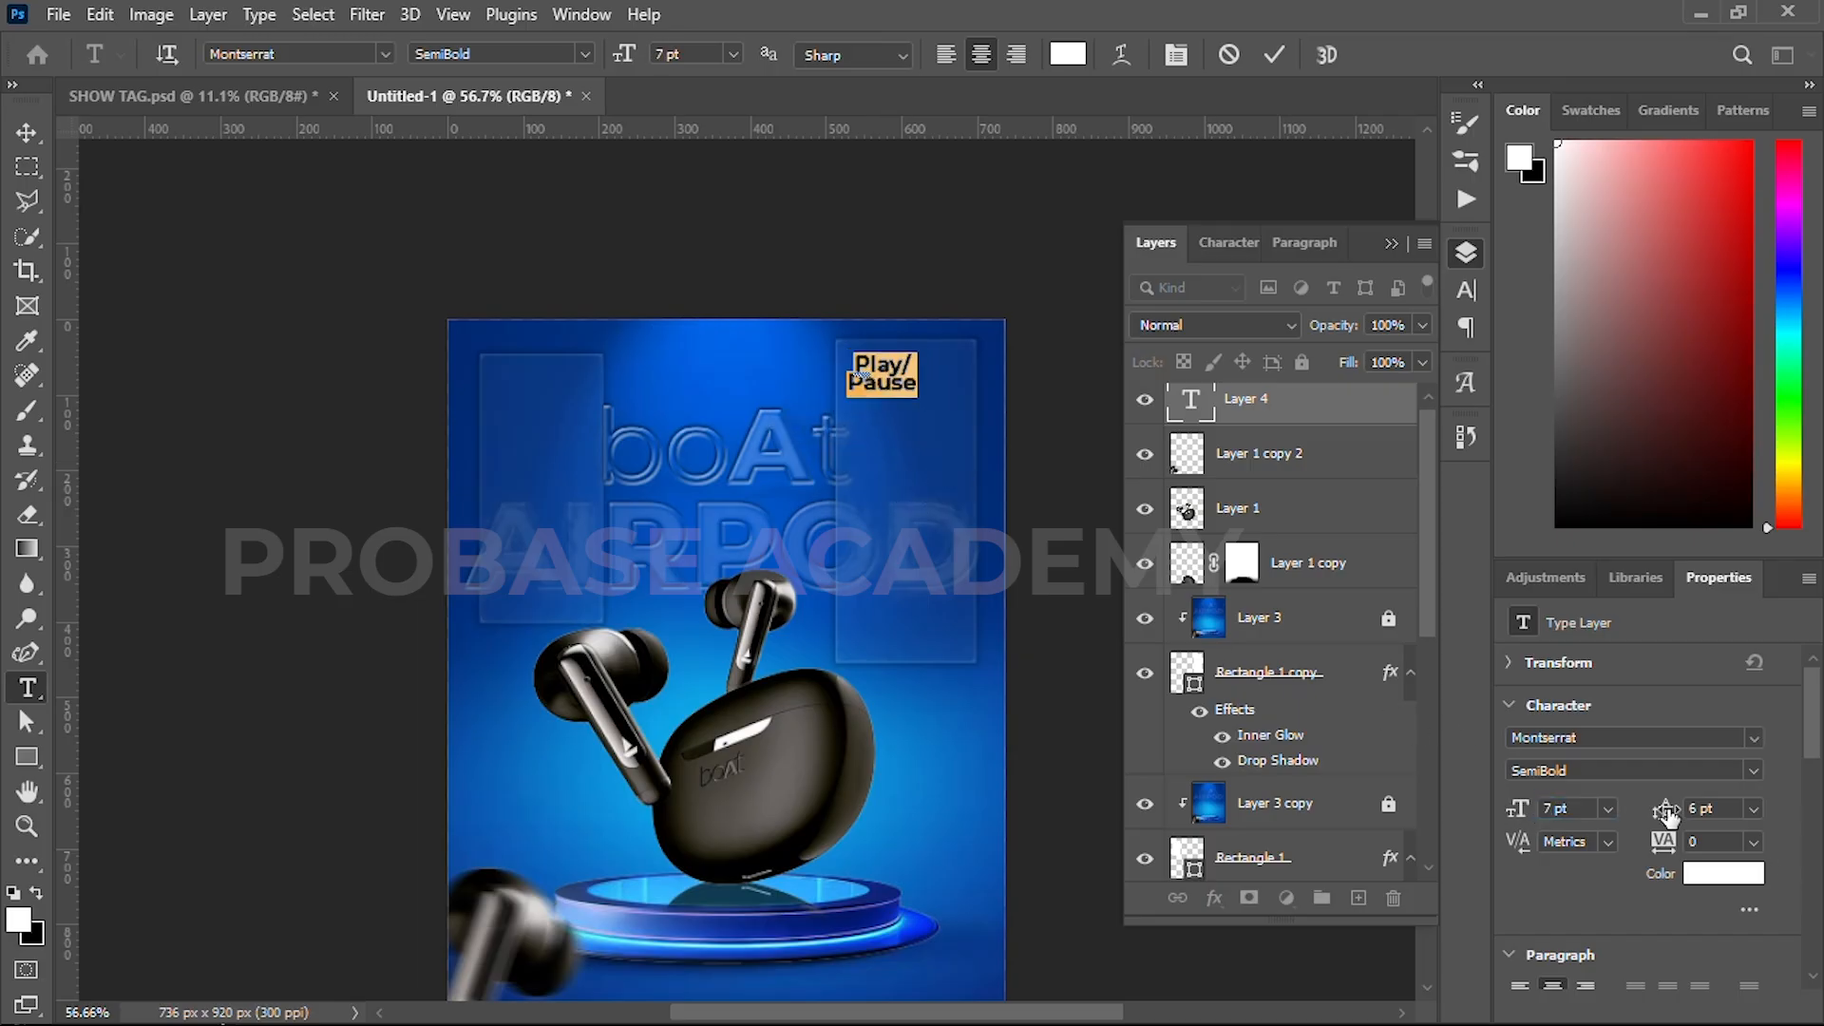
{"action": "left_click", "coordinate": [1274, 54]}
- Correct the left-aligned text to "Play / Pause" with a space before the slash, and set its weight to Bold
{"action": "left_click", "coordinate": [901, 369]}
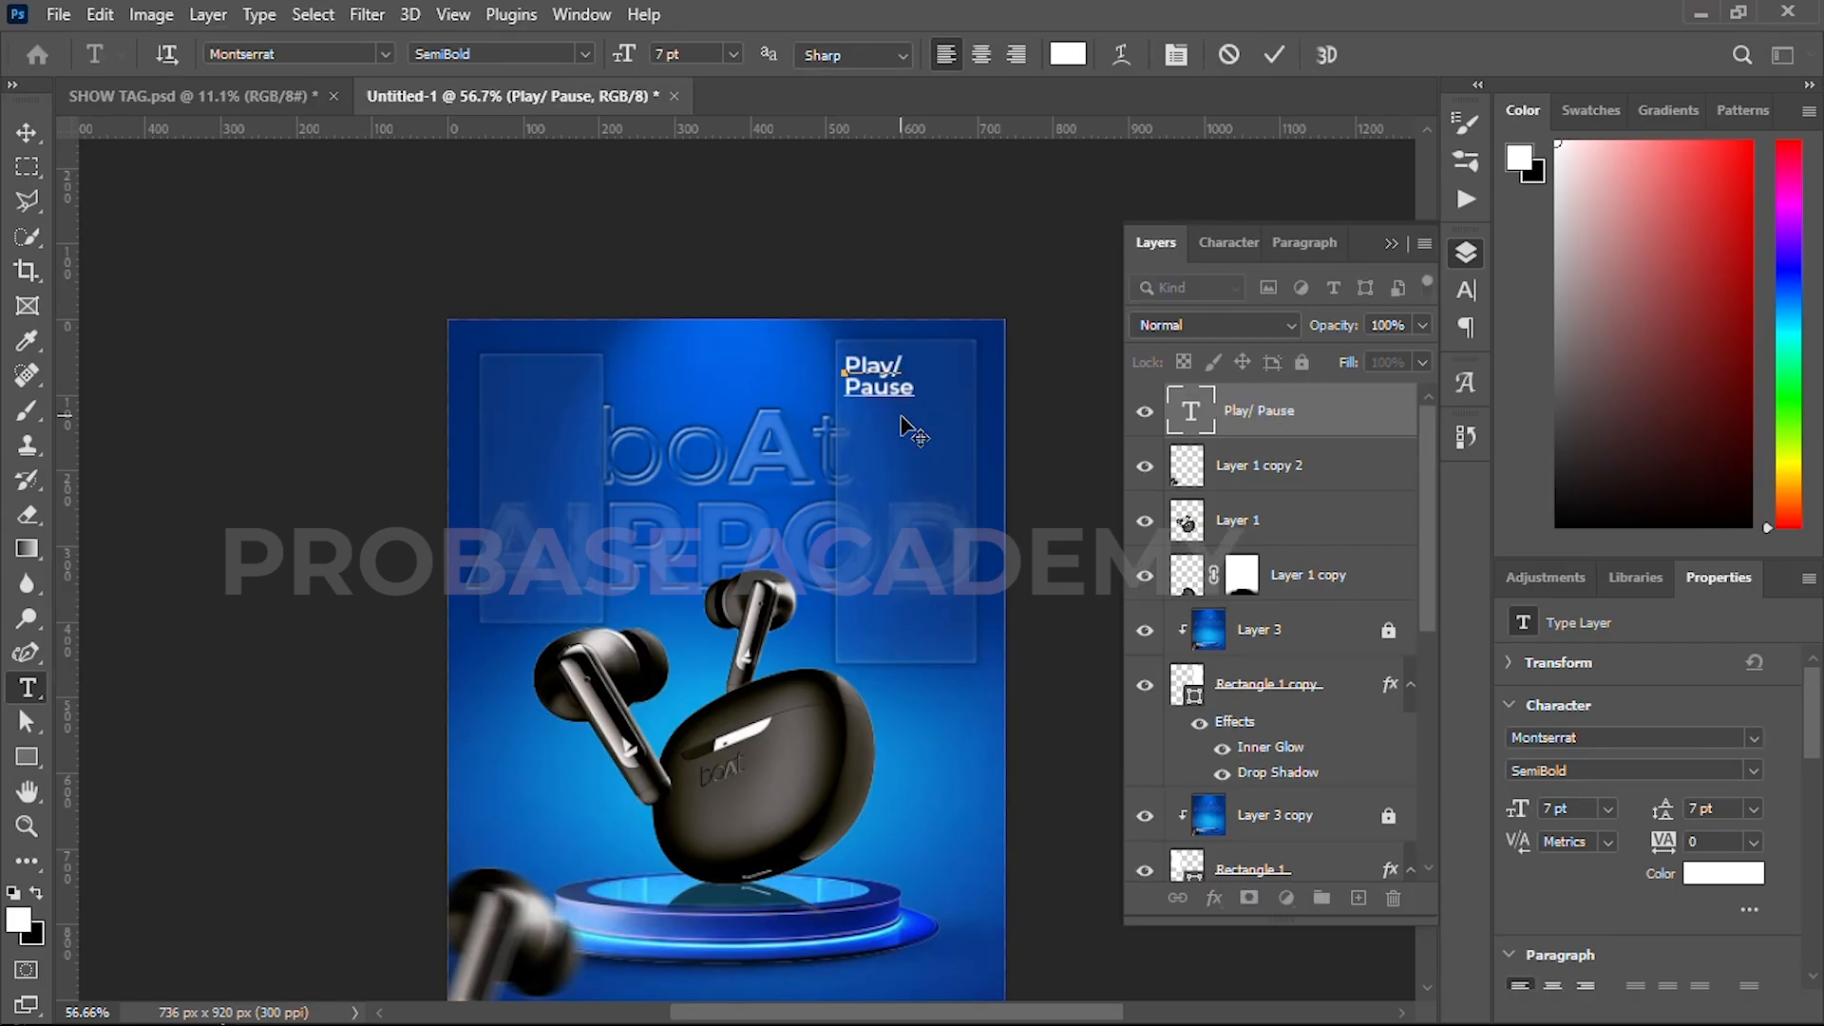
{"action": "left_click", "coordinate": [1274, 54]}
{"action": "key", "text": "v"}
{"action": "left_click", "coordinate": [1629, 771]}
{"action": "left_click", "coordinate": [1580, 668]}
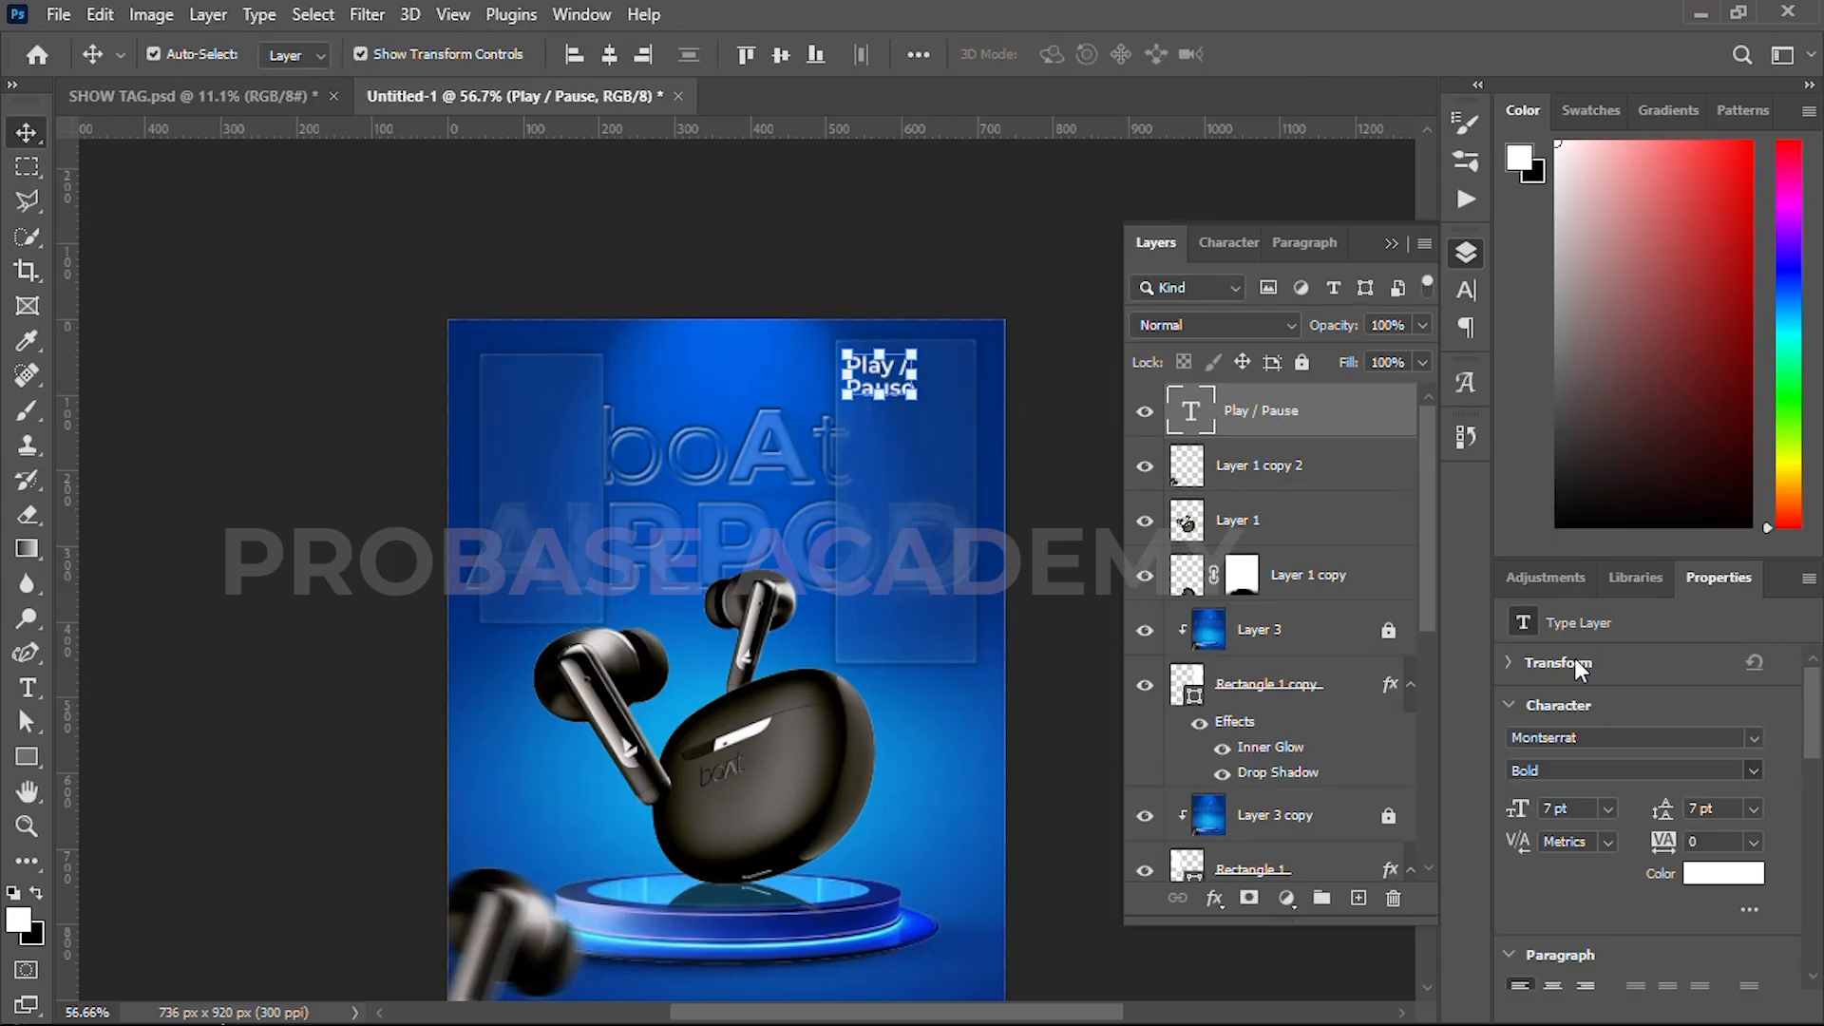
- Scale the Play / Pause text down to about 6.07 pt and place a vertical guide along its left edge
{"action": "left_click", "coordinate": [923, 409]}
{"action": "scroll", "coordinate": [881, 388], "scroll_direction": "up", "scroll_amount": 6}
{"action": "left_click", "coordinate": [884, 384]}
{"action": "left_click_drag", "start_coordinate": [985, 350], "coordinate": [974, 349]}
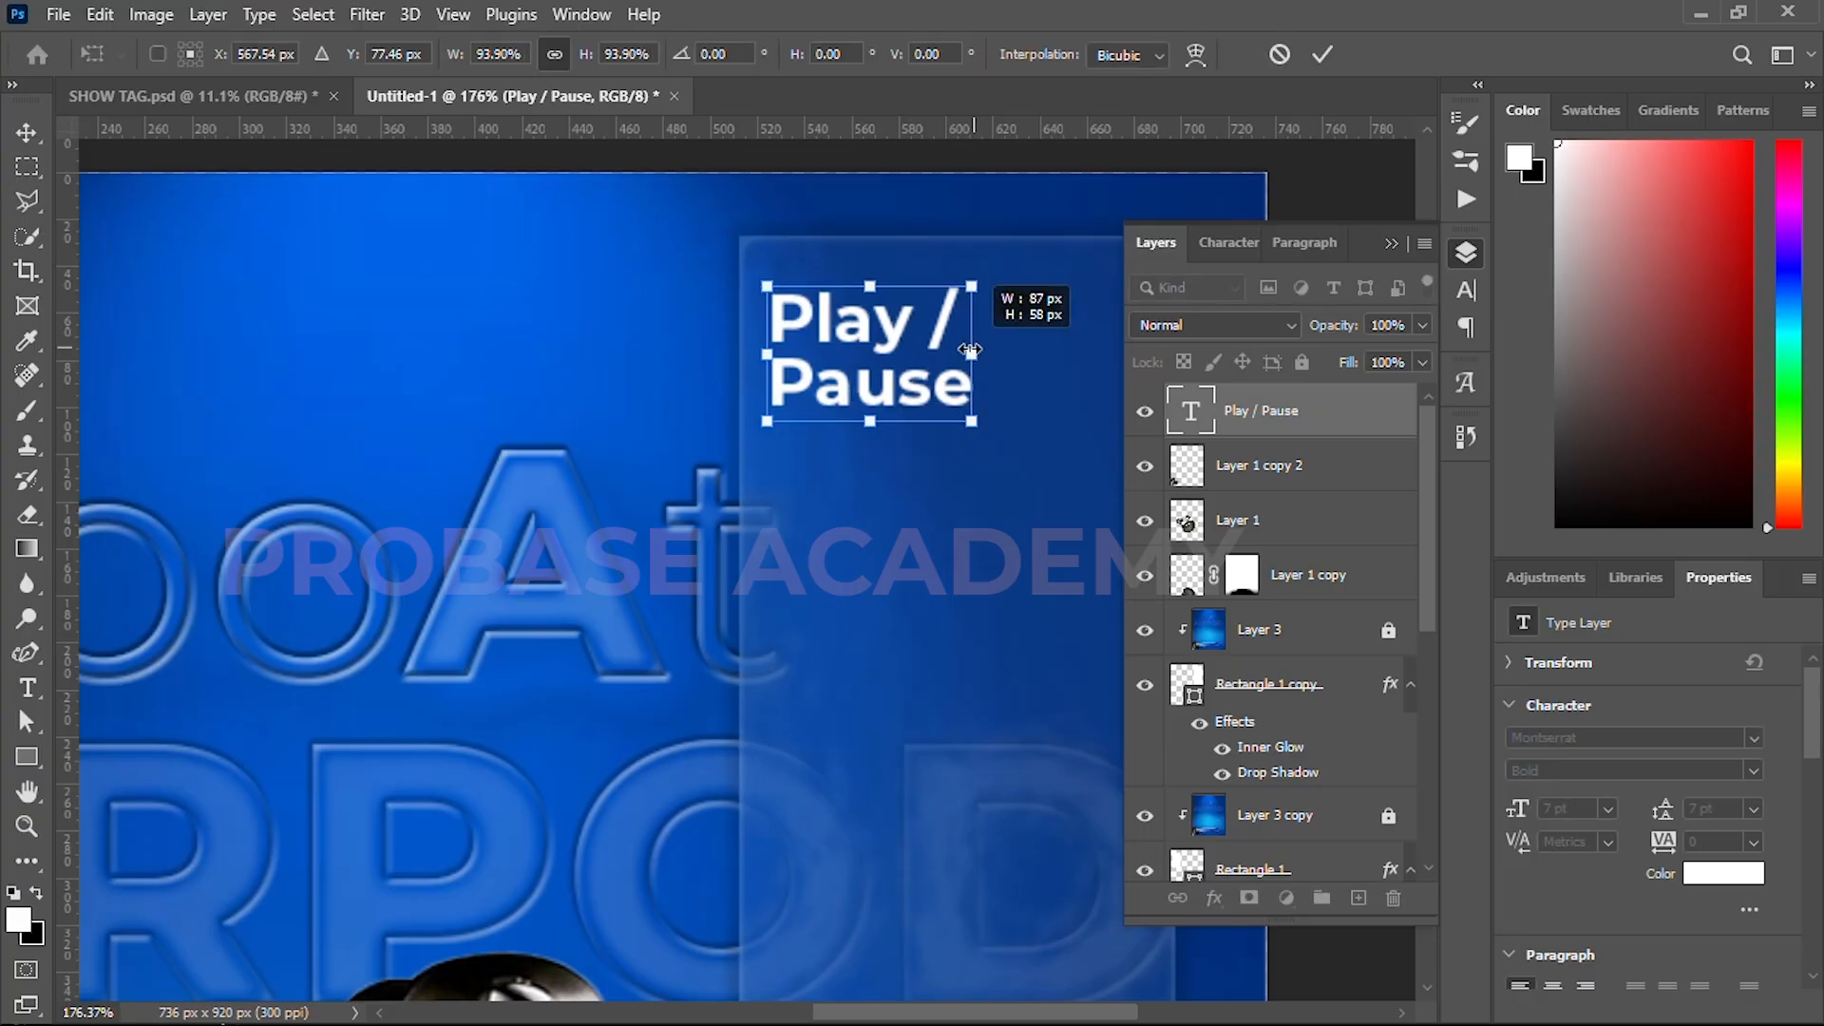
{"action": "scroll", "coordinate": [974, 349], "scroll_direction": "down", "scroll_amount": 6}
{"action": "left_click", "coordinate": [1322, 55]}
{"action": "left_click_drag", "start_coordinate": [69, 458], "coordinate": [789, 475]}
- Duplicate the Play / Pause text just below itself and replace the copy's wording with "Signature Sound / Balanced Sound" on four lines
{"action": "scroll", "coordinate": [823, 373], "scroll_direction": "up", "scroll_amount": 4}
{"action": "left_click_drag", "start_coordinate": [828, 337], "coordinate": [828, 500]}
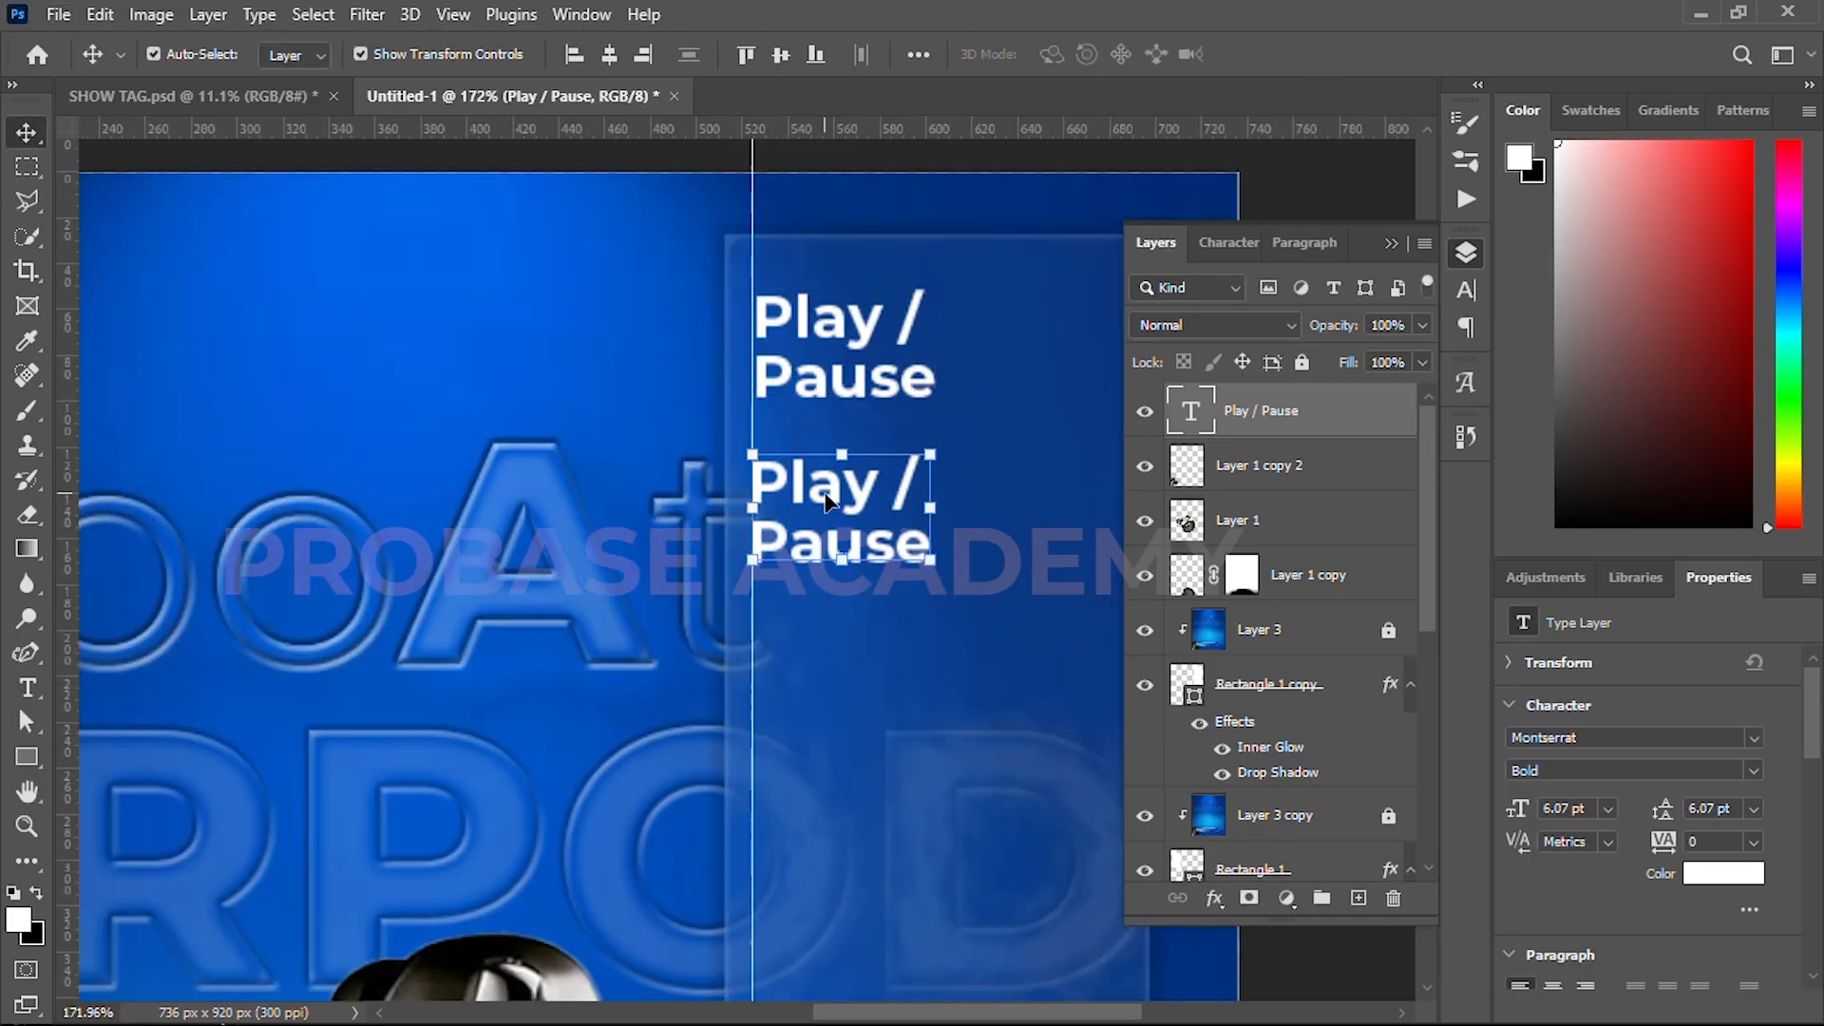
{"action": "double_click", "coordinate": [828, 500]}
{"action": "type", "text": "Signature"}
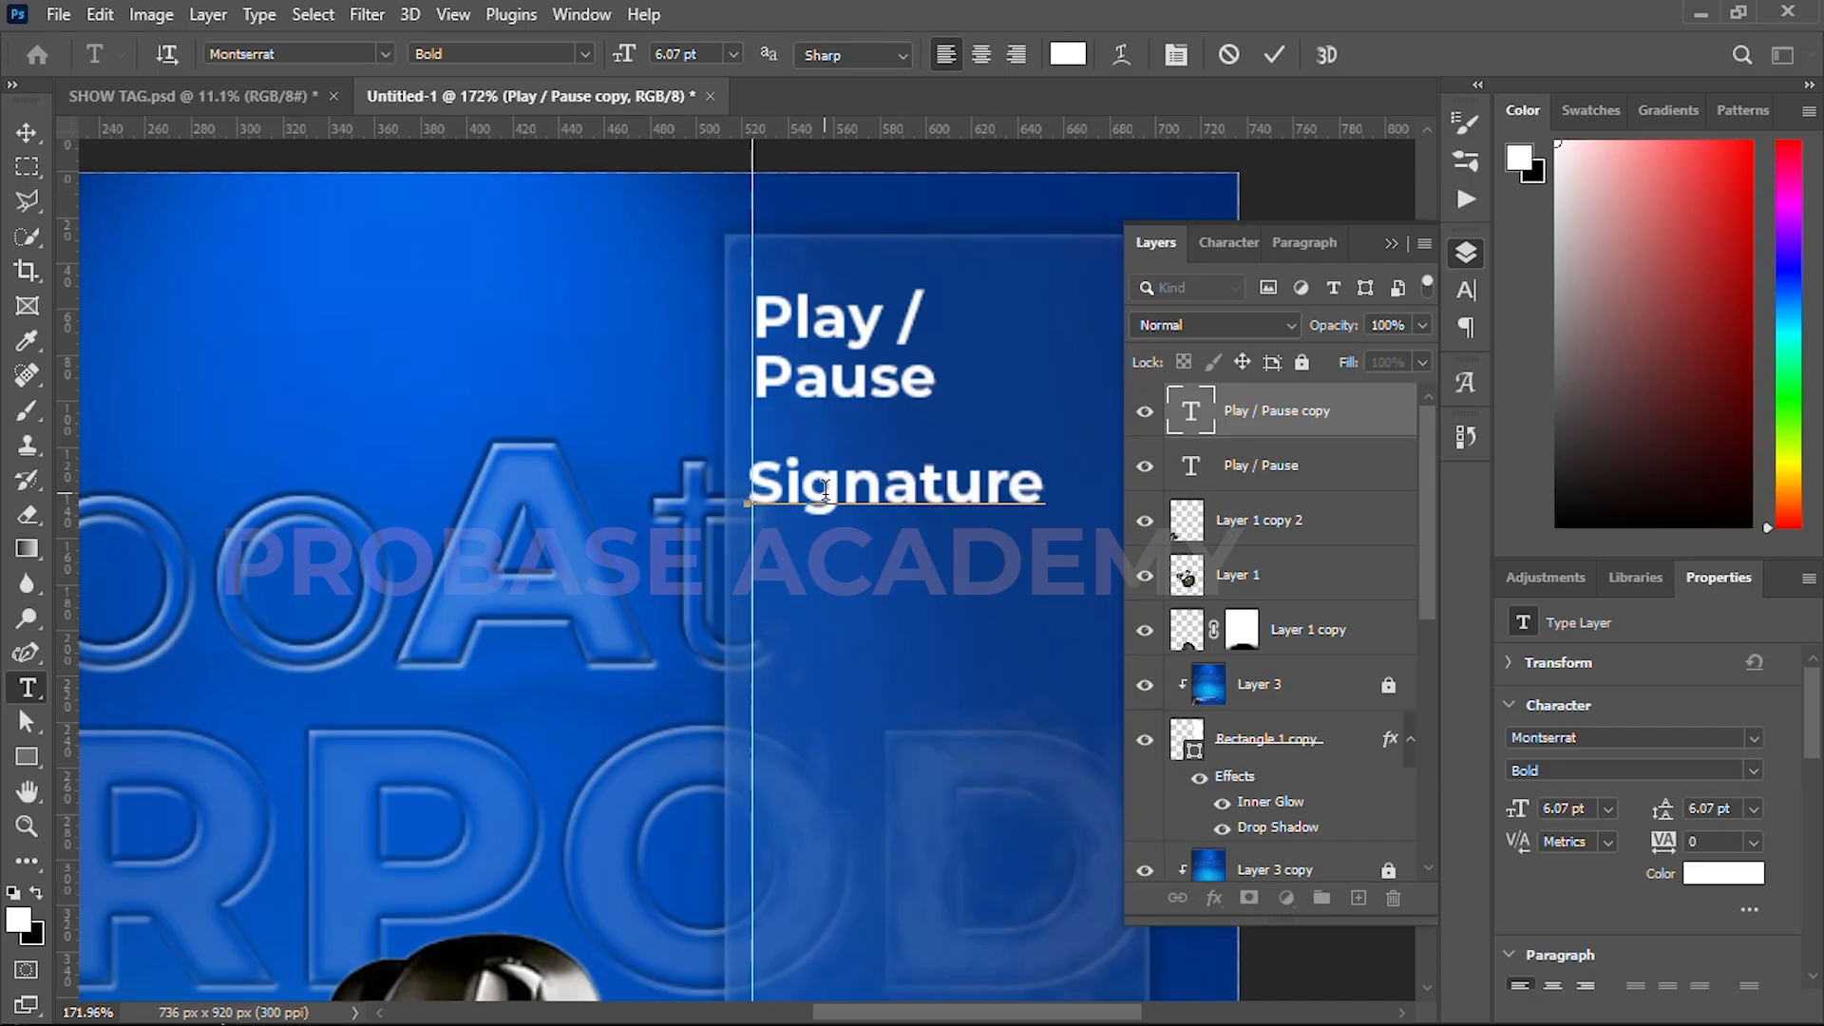
{"action": "key", "text": "Return"}
{"action": "type", "text": "Sound /"}
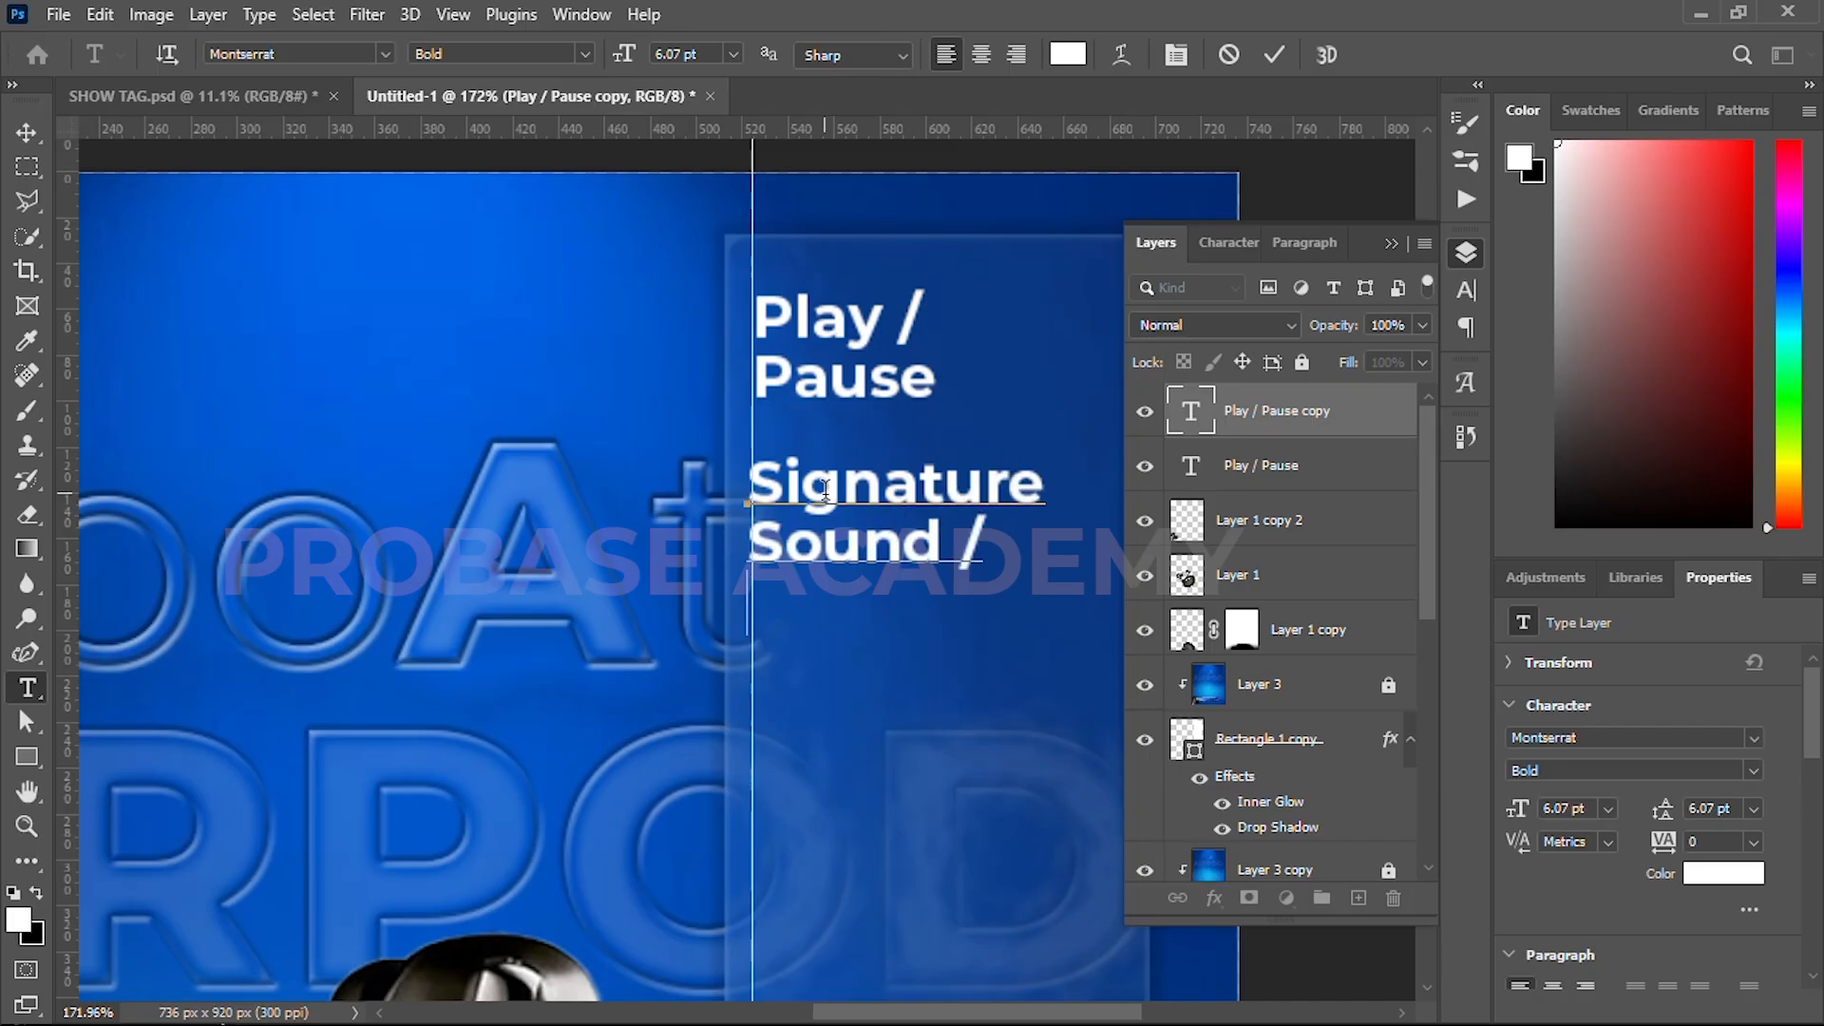
{"action": "key", "text": "Return"}
{"action": "type", "text": "Balanced "}
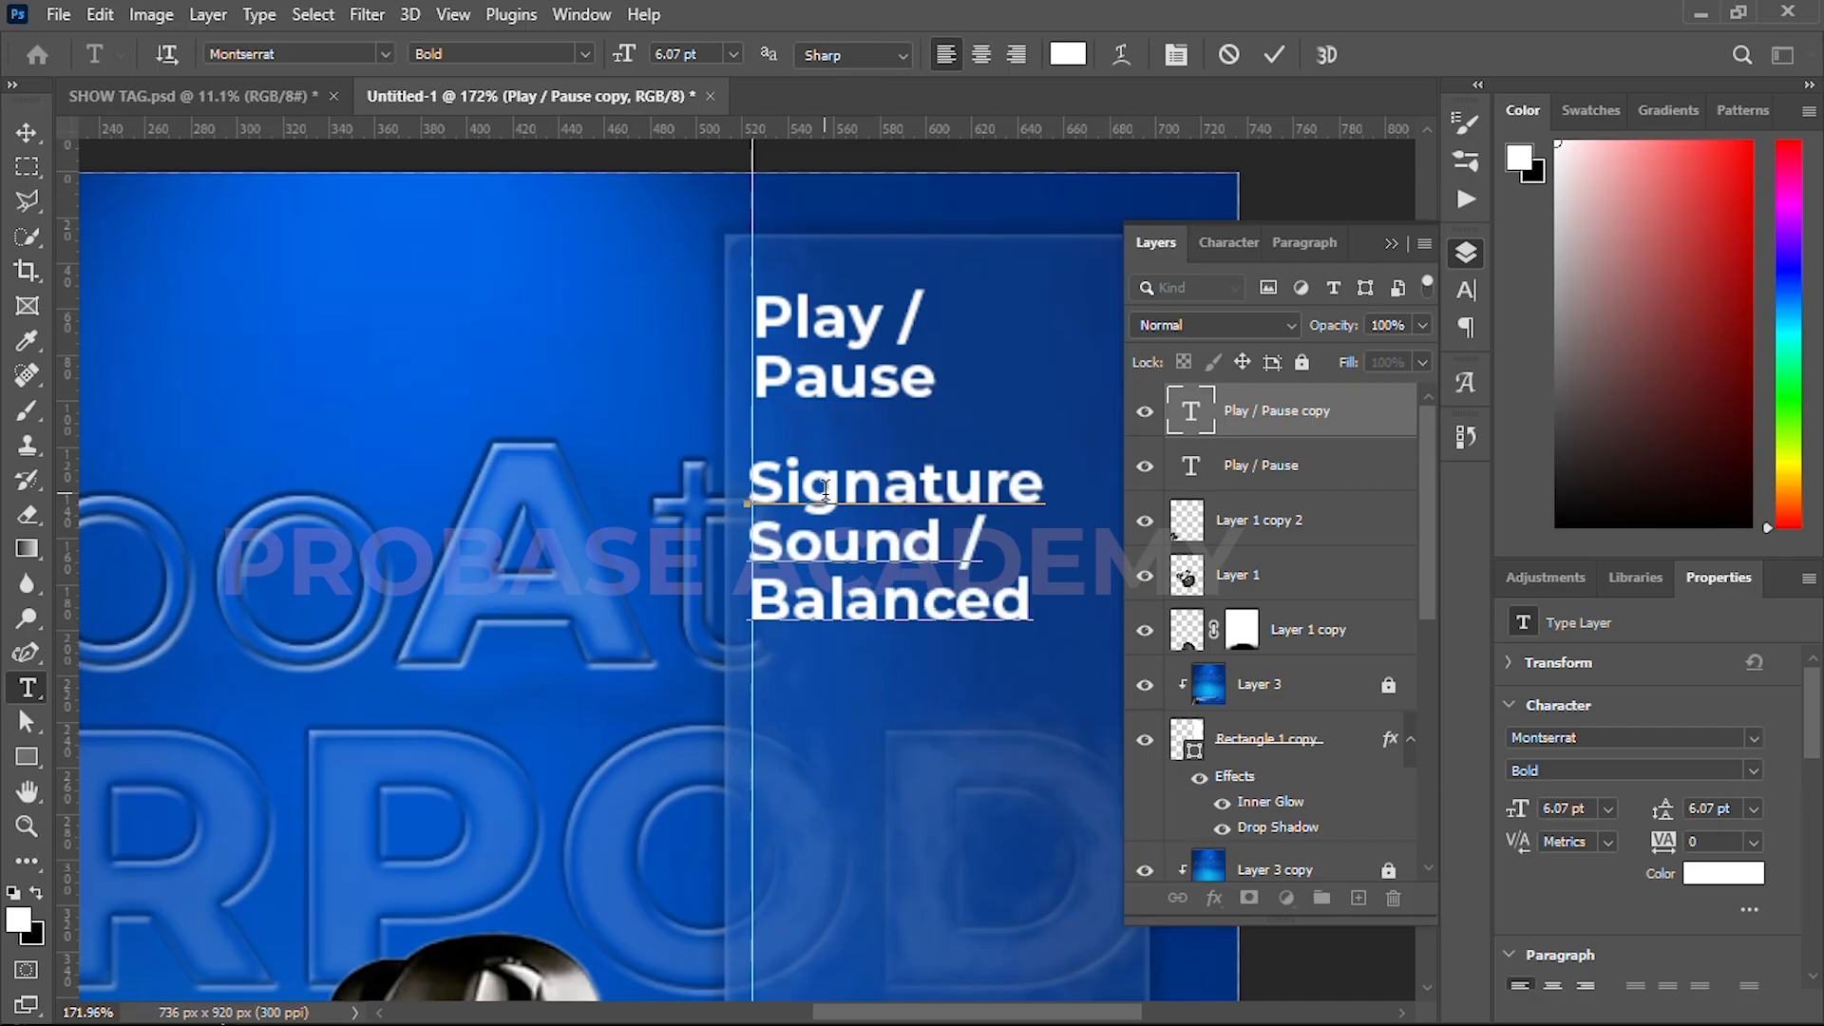
{"action": "type", "text": "Sound"}
{"action": "left_click", "coordinate": [1274, 55]}
{"action": "key", "text": "v"}
- Set the weight of both the Signature Sound and Play / Pause texts to SemiBold
{"action": "scroll", "coordinate": [927, 530], "scroll_direction": "down", "scroll_amount": 3}
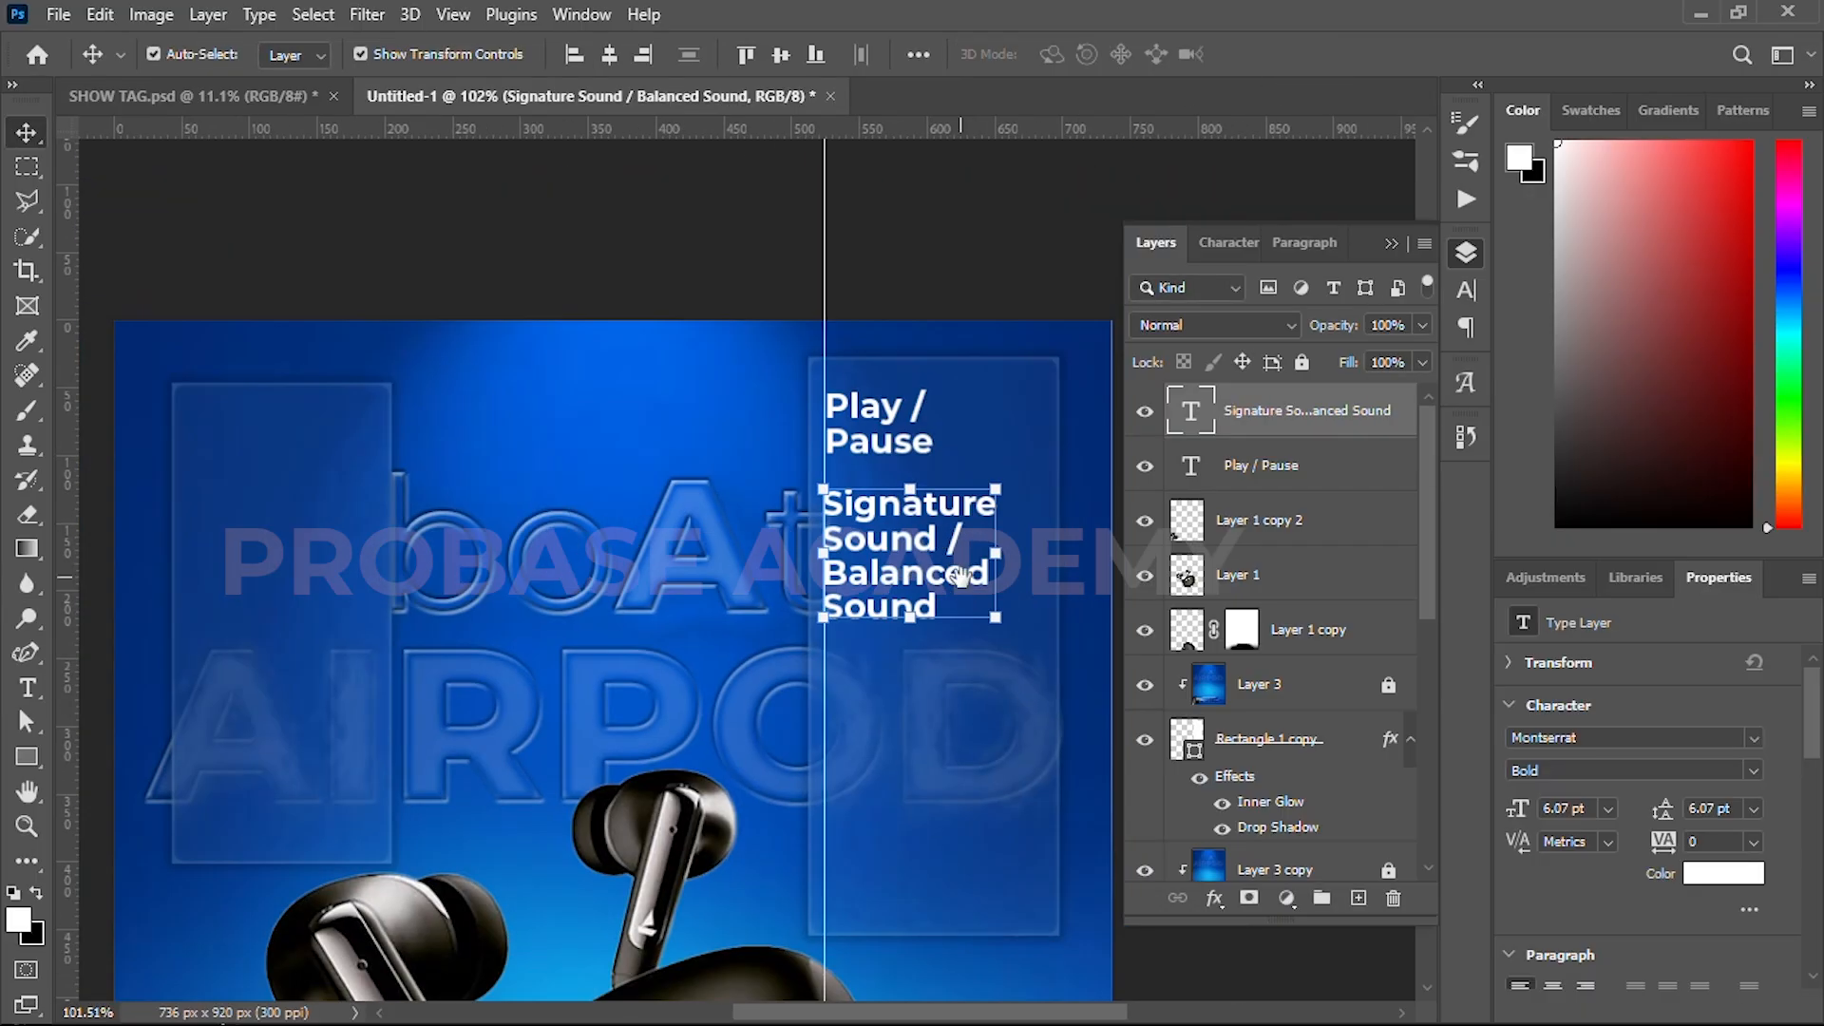
{"action": "left_click_drag", "start_coordinate": [927, 530], "coordinate": [847, 522]}
{"action": "left_click", "coordinate": [1753, 773]}
{"action": "left_click", "coordinate": [1579, 619]}
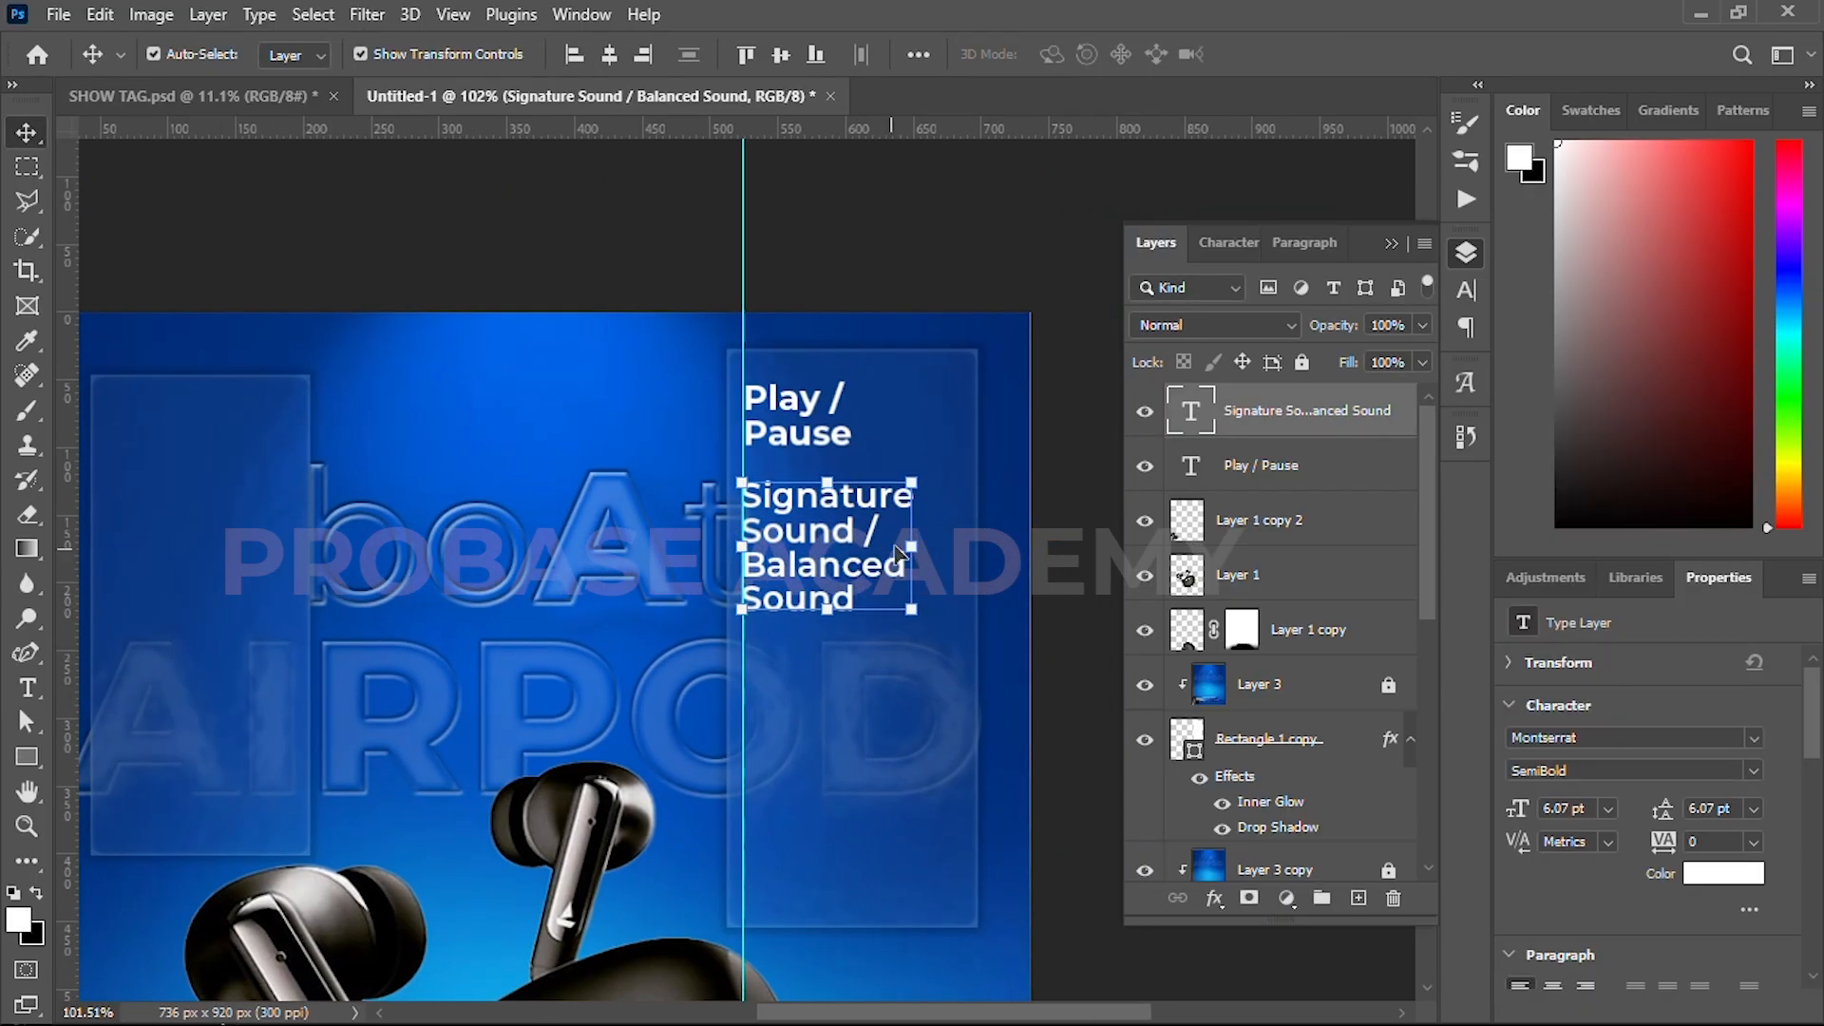
{"action": "left_click", "coordinate": [785, 391]}
{"action": "left_click", "coordinate": [1753, 771]}
{"action": "left_click", "coordinate": [1579, 616]}
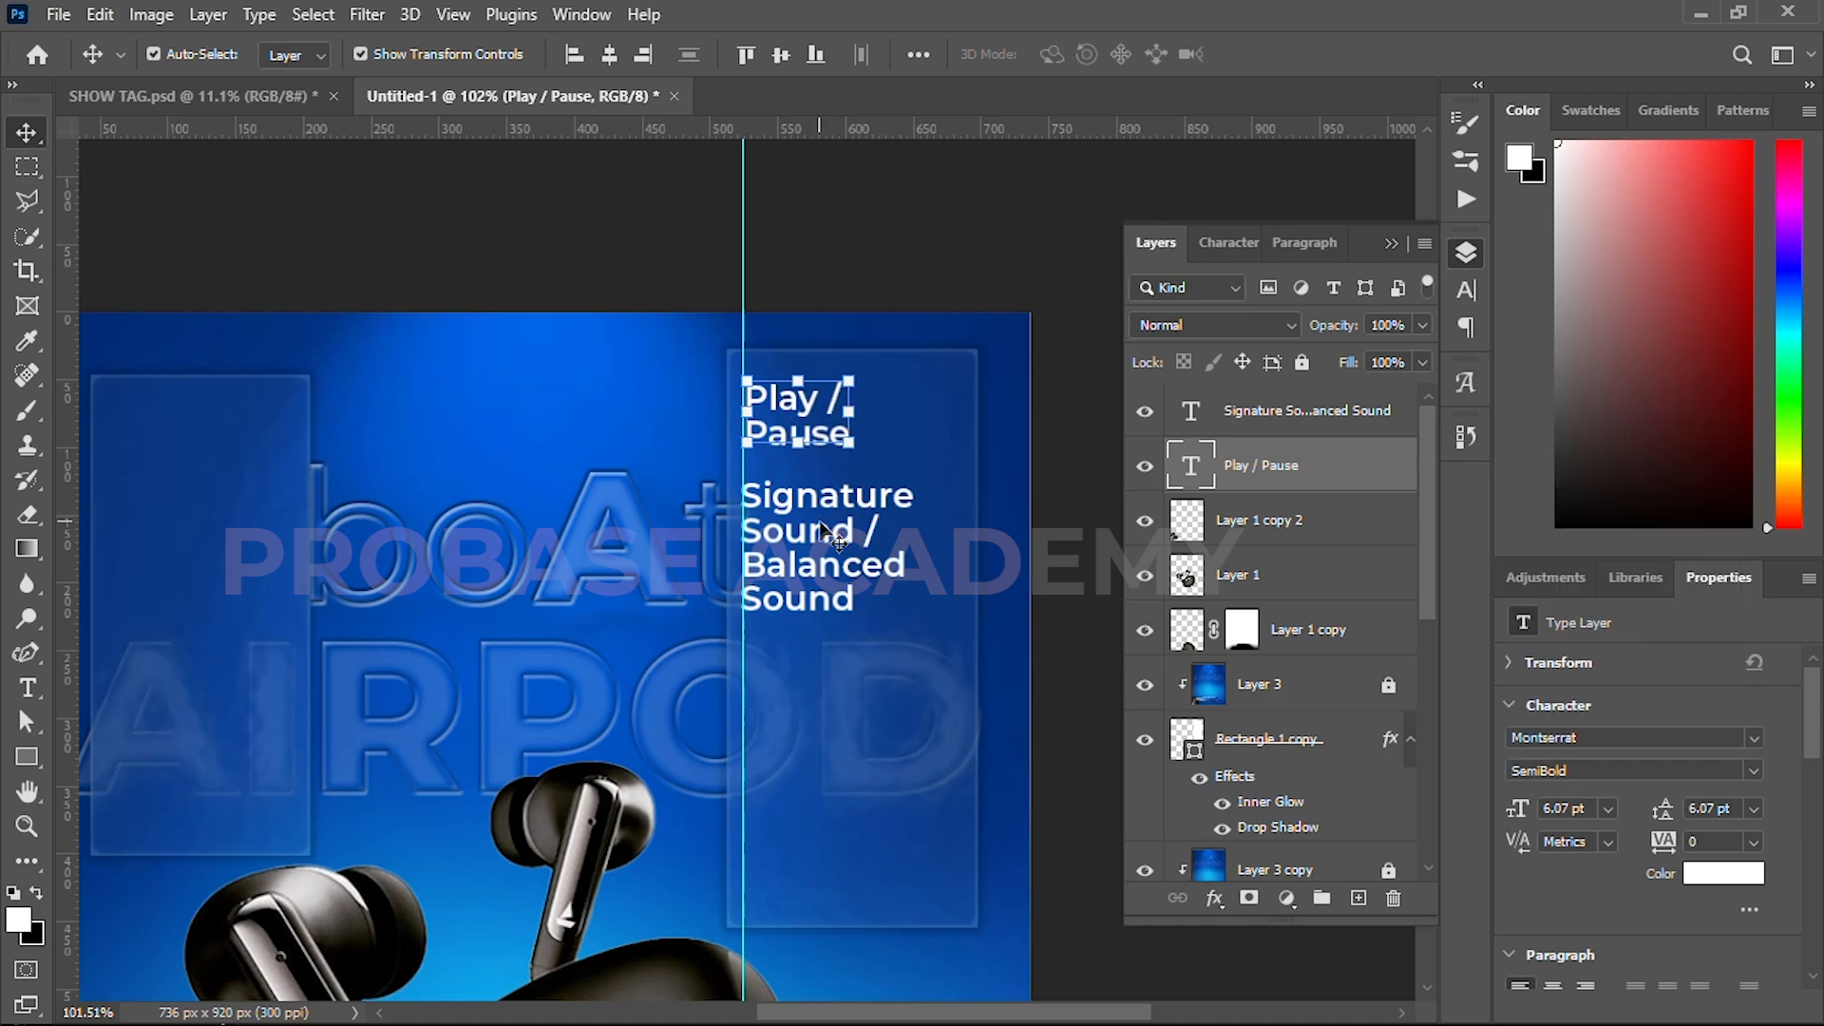
- Scale the two panel texts down together to about 4.6 pt
{"action": "left_click", "coordinate": [817, 546], "text": "shift"}
{"action": "left_click_drag", "start_coordinate": [914, 495], "coordinate": [874, 504]}
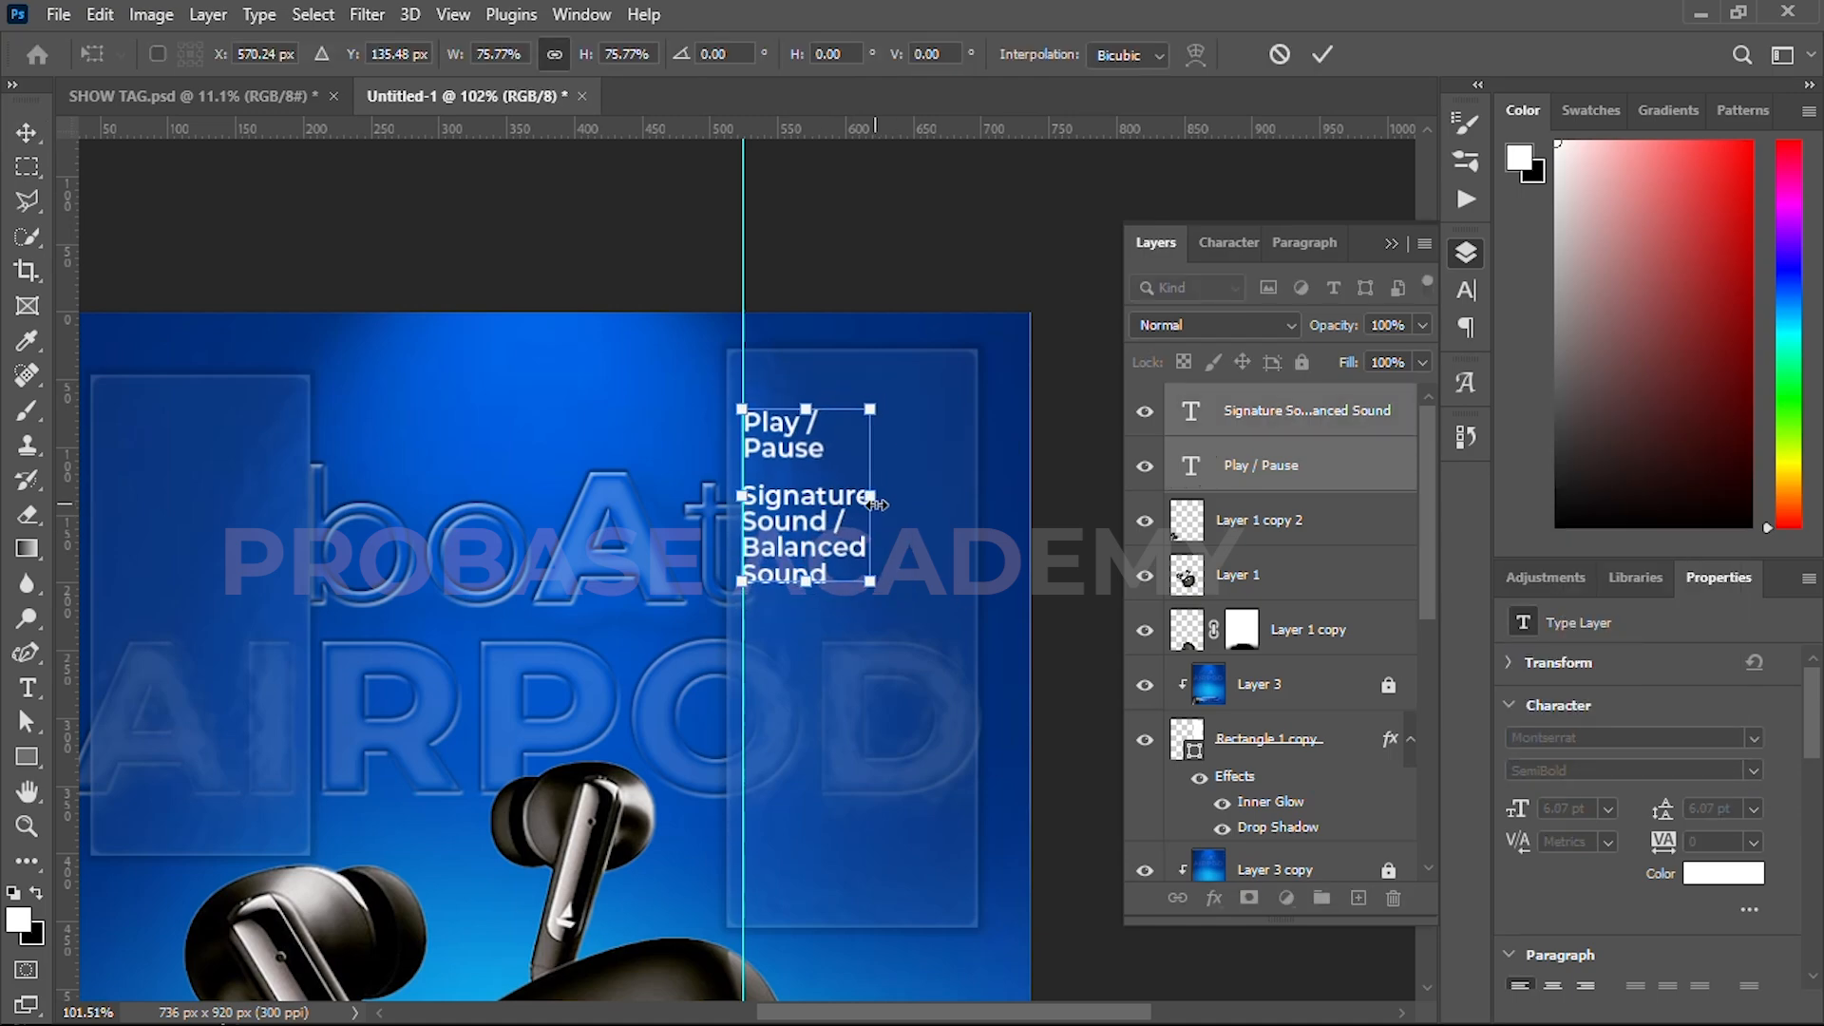
{"action": "left_click", "coordinate": [1322, 54]}
- Nudge the Play / Pause text up about 30 px and the Signature Sound text up about 17 px
{"action": "scroll", "coordinate": [830, 409], "scroll_direction": "up", "scroll_amount": 5}
{"action": "left_click", "coordinate": [782, 438]}
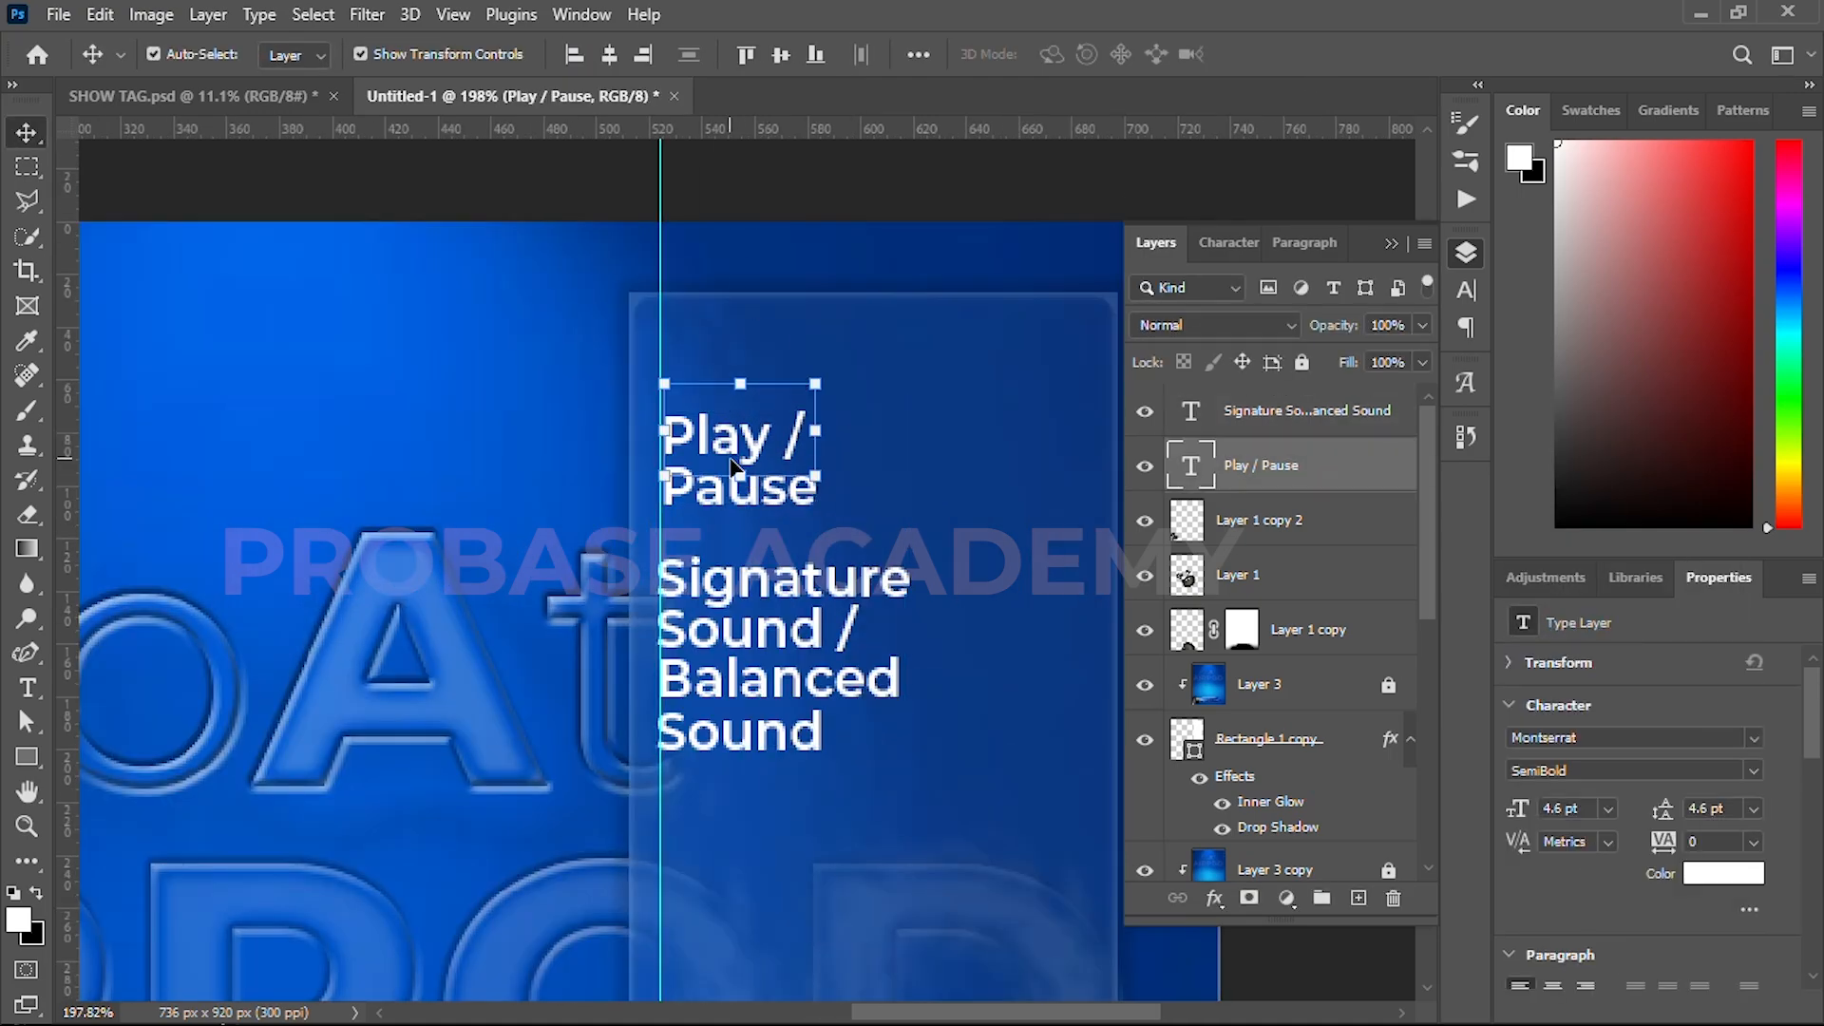
{"action": "key", "text": "shift+Up"}
{"action": "key", "text": "shift+Up"}
{"action": "key", "text": "shift+Up"}
{"action": "scroll", "coordinate": [814, 555], "scroll_direction": "down", "scroll_amount": 3}
{"action": "left_click", "coordinate": [784, 622]}
{"action": "key", "text": "Up"}
{"action": "key", "text": "Up"}
{"action": "key", "text": "Up"}
{"action": "key", "text": "Up"}
{"action": "key", "text": "Up"}
{"action": "key", "text": "Up"}
{"action": "key", "text": "Up"}
{"action": "key", "text": "Up"}
{"action": "key", "text": "Up"}
{"action": "key", "text": "Up"}
{"action": "key", "text": "Up"}
{"action": "key", "text": "Up"}
{"action": "key", "text": "Up"}
{"action": "key", "text": "Up"}
{"action": "key", "text": "Up"}
{"action": "key", "text": "Up"}
{"action": "key", "text": "Up"}
{"action": "left_click", "coordinate": [847, 302]}
- Duplicate the Signature Sound text below itself along the guide and replace the copy's wording with "BEAST Mode" on two lines
{"action": "mouse_move", "coordinate": [774, 588]}
{"action": "left_mouse_down"}
{"action": "mouse_move", "coordinate": [771, 760]}
{"action": "mouse_move", "coordinate": [743, 617]}
{"action": "left_mouse_up"}
{"action": "scroll", "coordinate": [755, 617], "scroll_direction": "up", "scroll_amount": 4}
{"action": "double_click", "coordinate": [743, 618]}
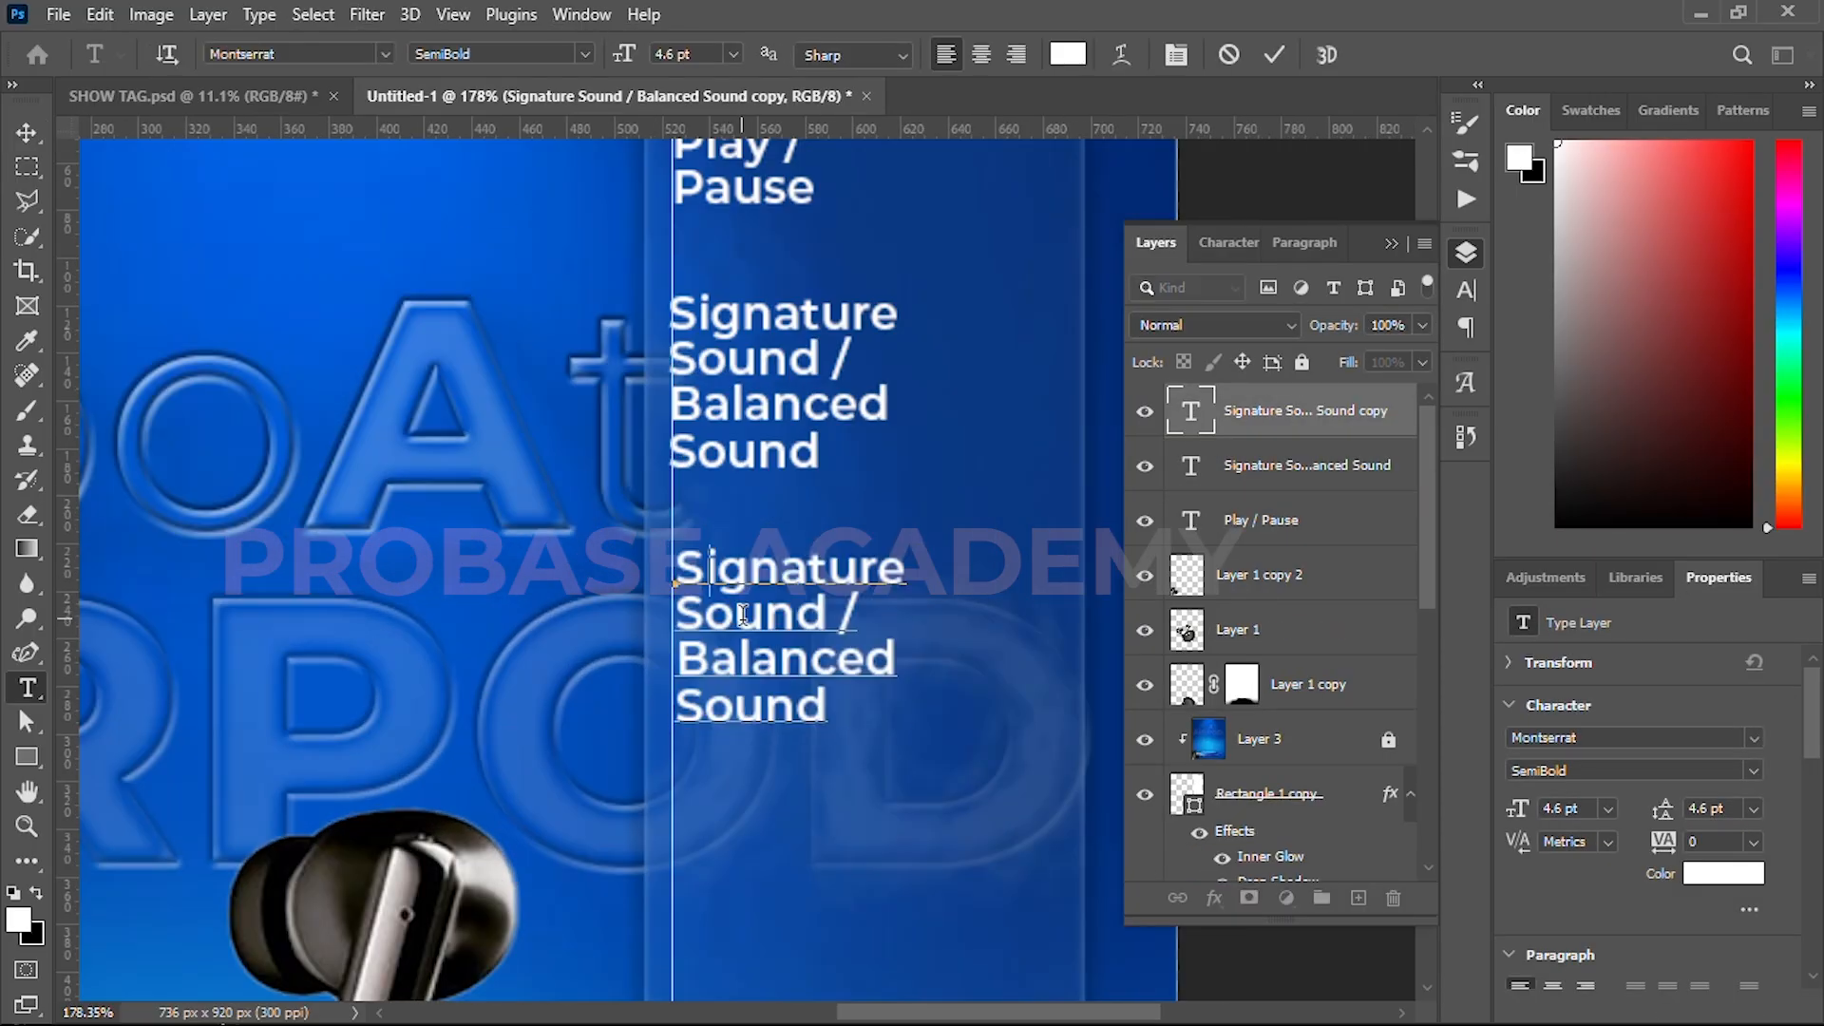
{"action": "key", "text": "ctrl+a"}
{"action": "type", "text": "BEASY"}
{"action": "key", "text": "Return"}
{"action": "type", "text": "Mode"}
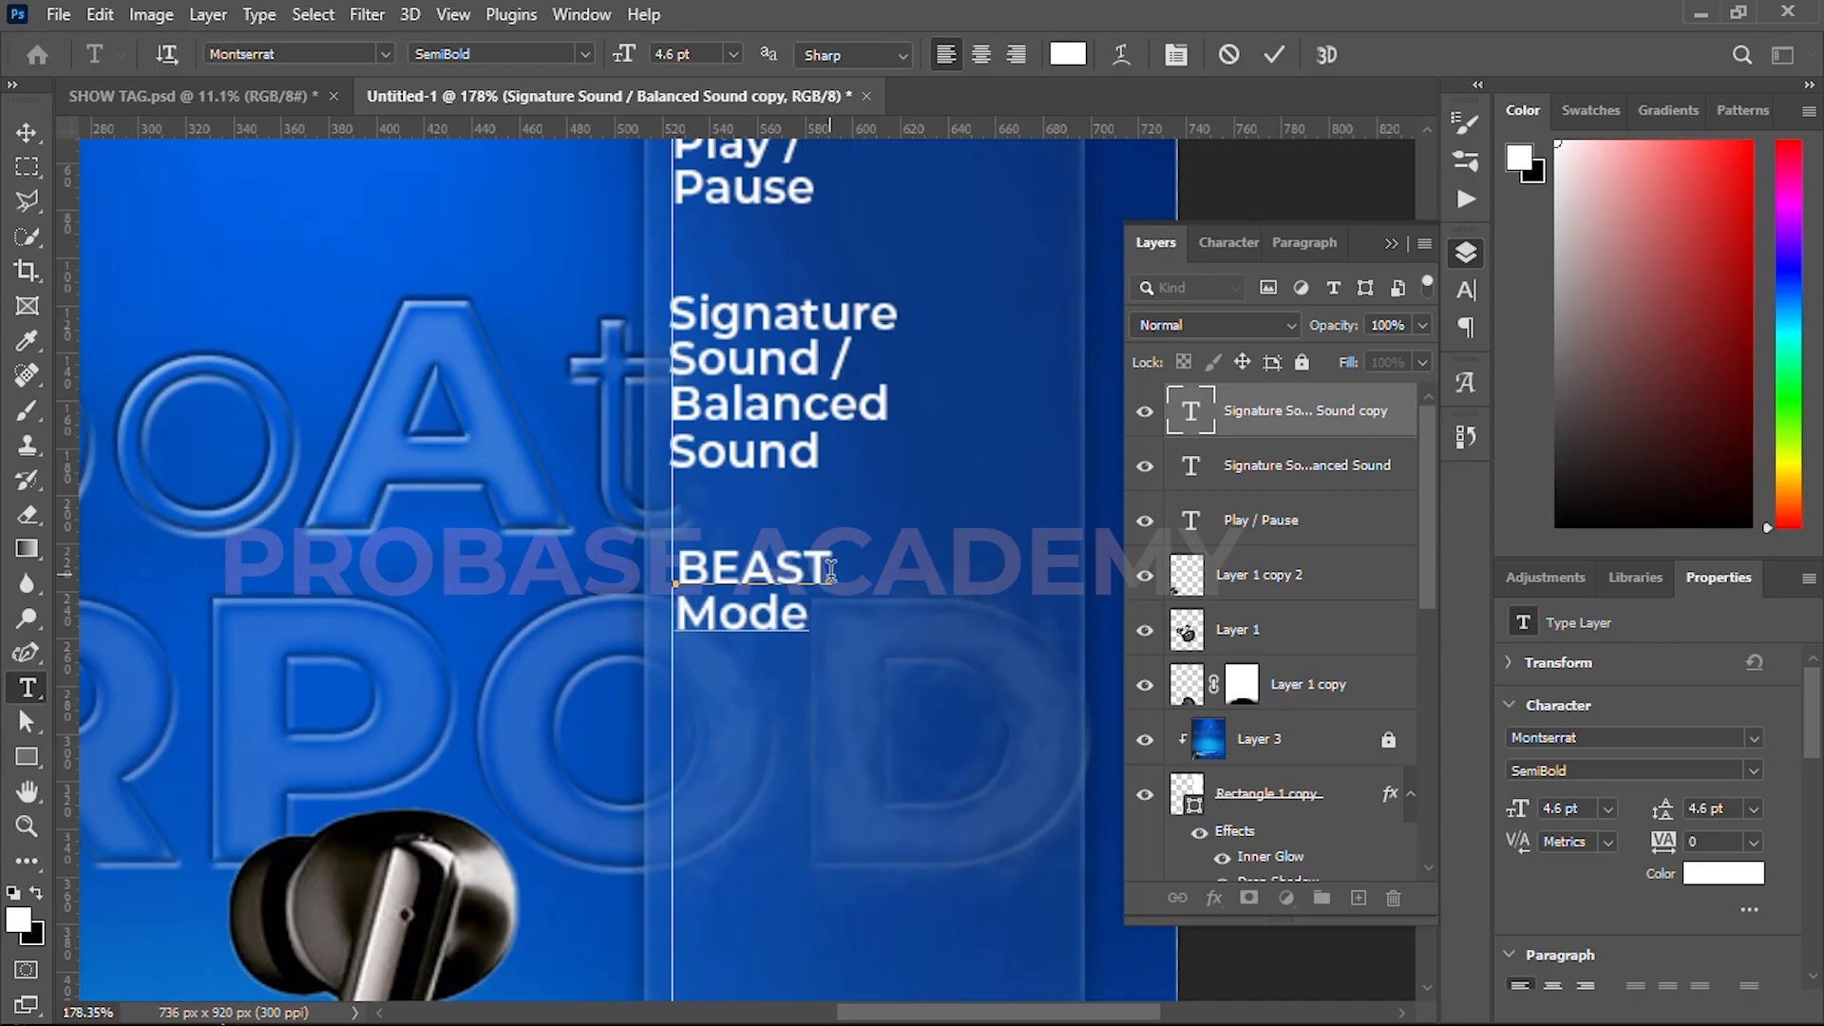
{"action": "left_click", "coordinate": [1273, 56]}
{"action": "key", "text": "v"}
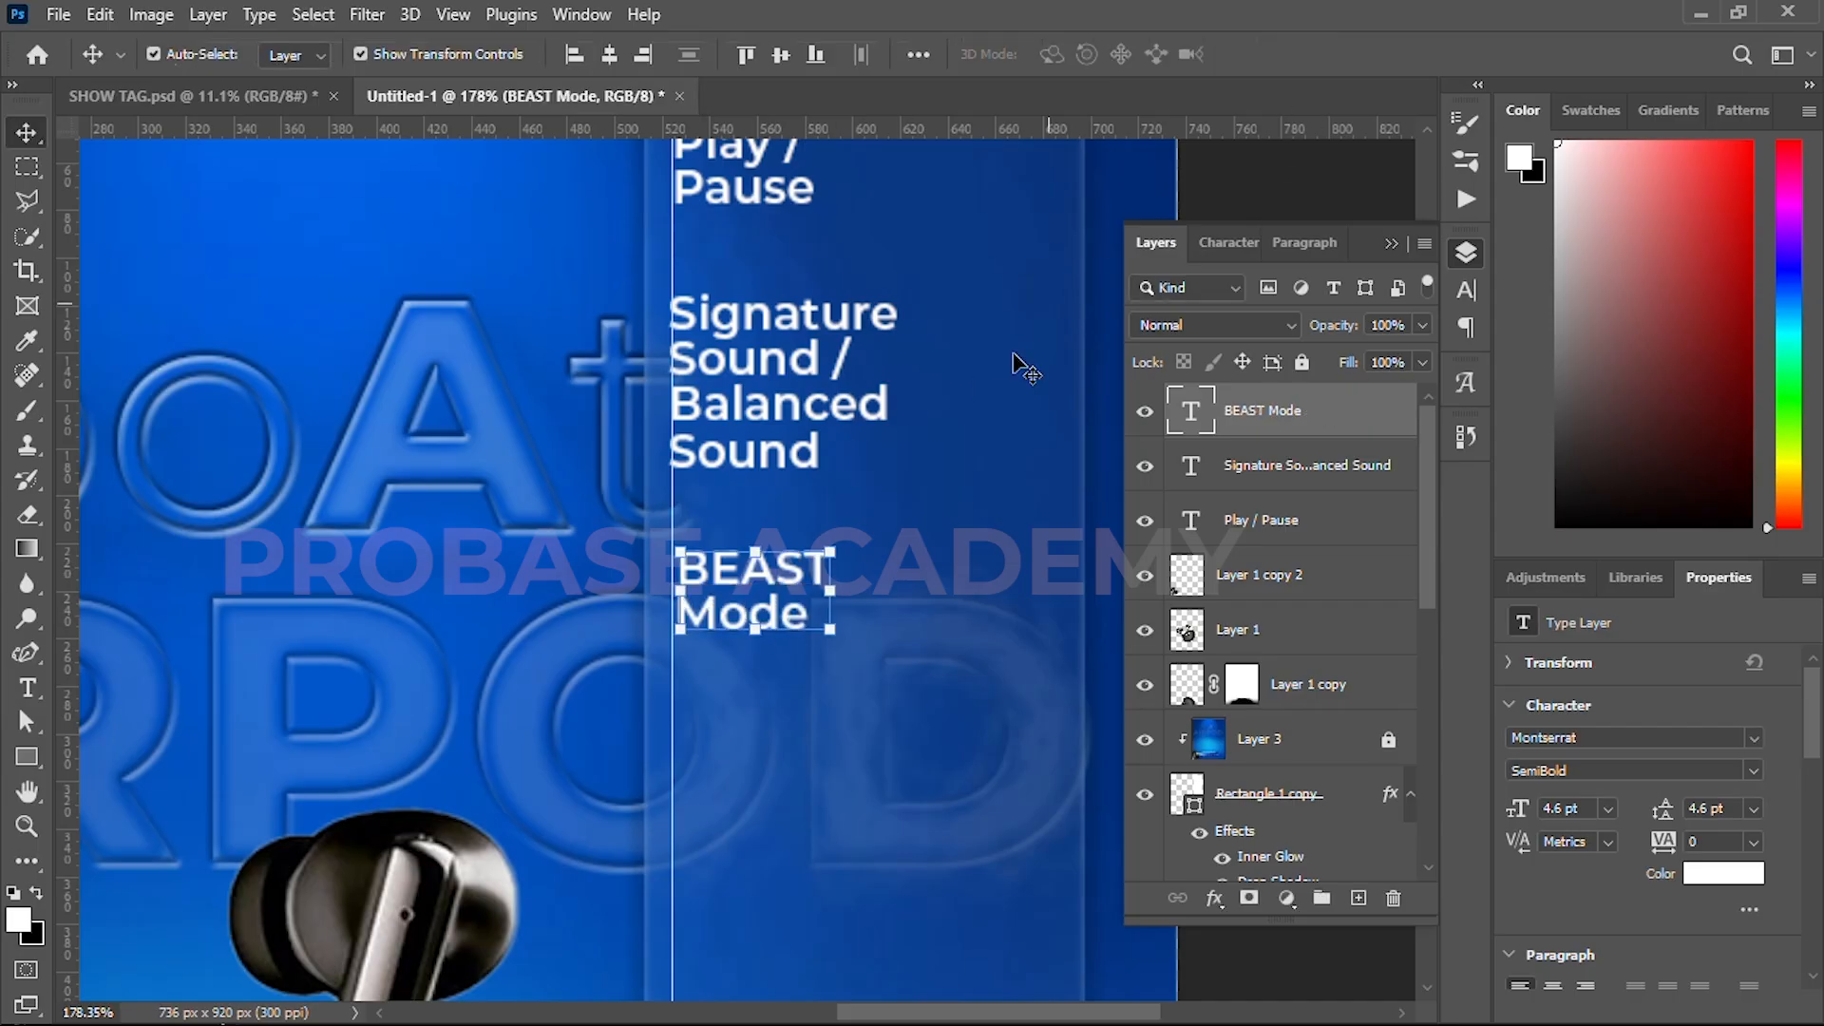
- Set the line spacing of the BEAST Mode text to 6 pt
{"action": "left_click_drag", "start_coordinate": [774, 589], "coordinate": [776, 603]}
{"action": "double_click", "coordinate": [776, 608]}
{"action": "left_click_drag", "start_coordinate": [1660, 808], "coordinate": [1667, 807]}
{"action": "left_click", "coordinate": [1273, 55]}
{"action": "key", "text": "v"}
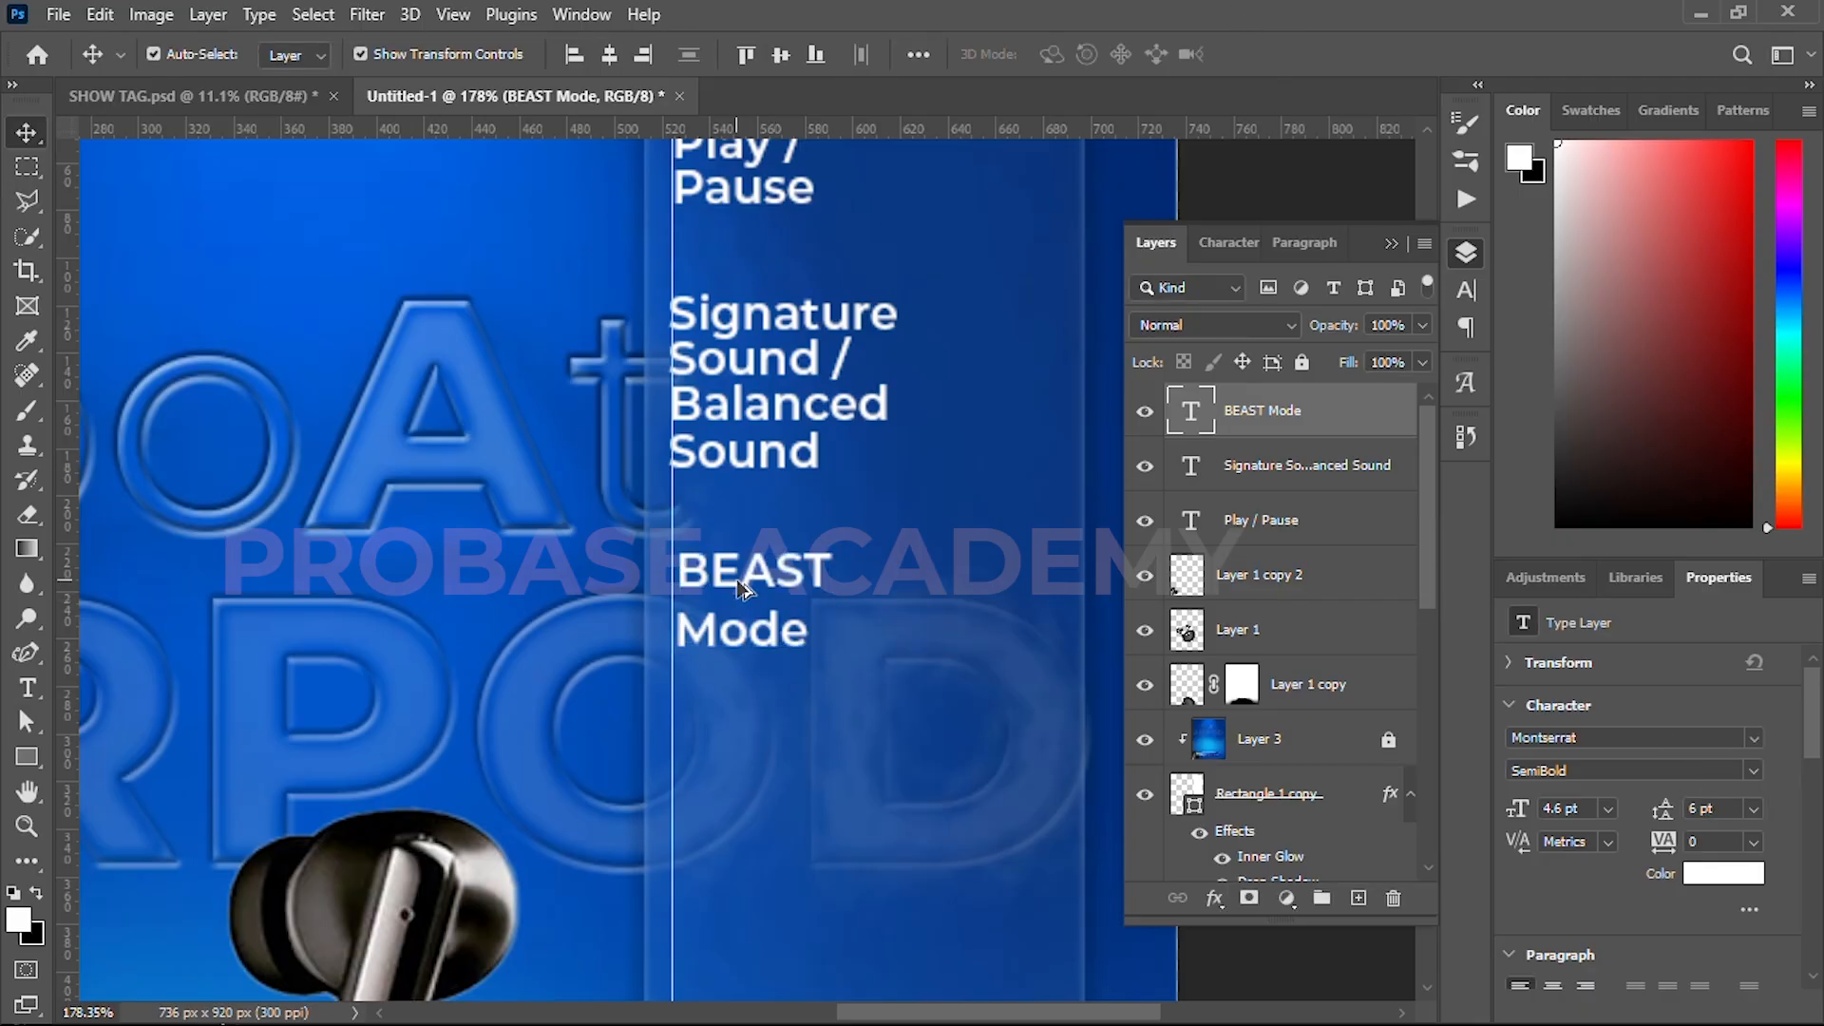
- Duplicate the BEAST Mode text below itself and replace the copy's wording with "Power Off" on two lines
{"action": "left_click_drag", "start_coordinate": [775, 594], "coordinate": [774, 777]}
{"action": "double_click", "coordinate": [739, 768]}
{"action": "type", "text": "Power O"}
{"action": "key", "text": "BackSpace"}
{"action": "key", "text": "Return"}
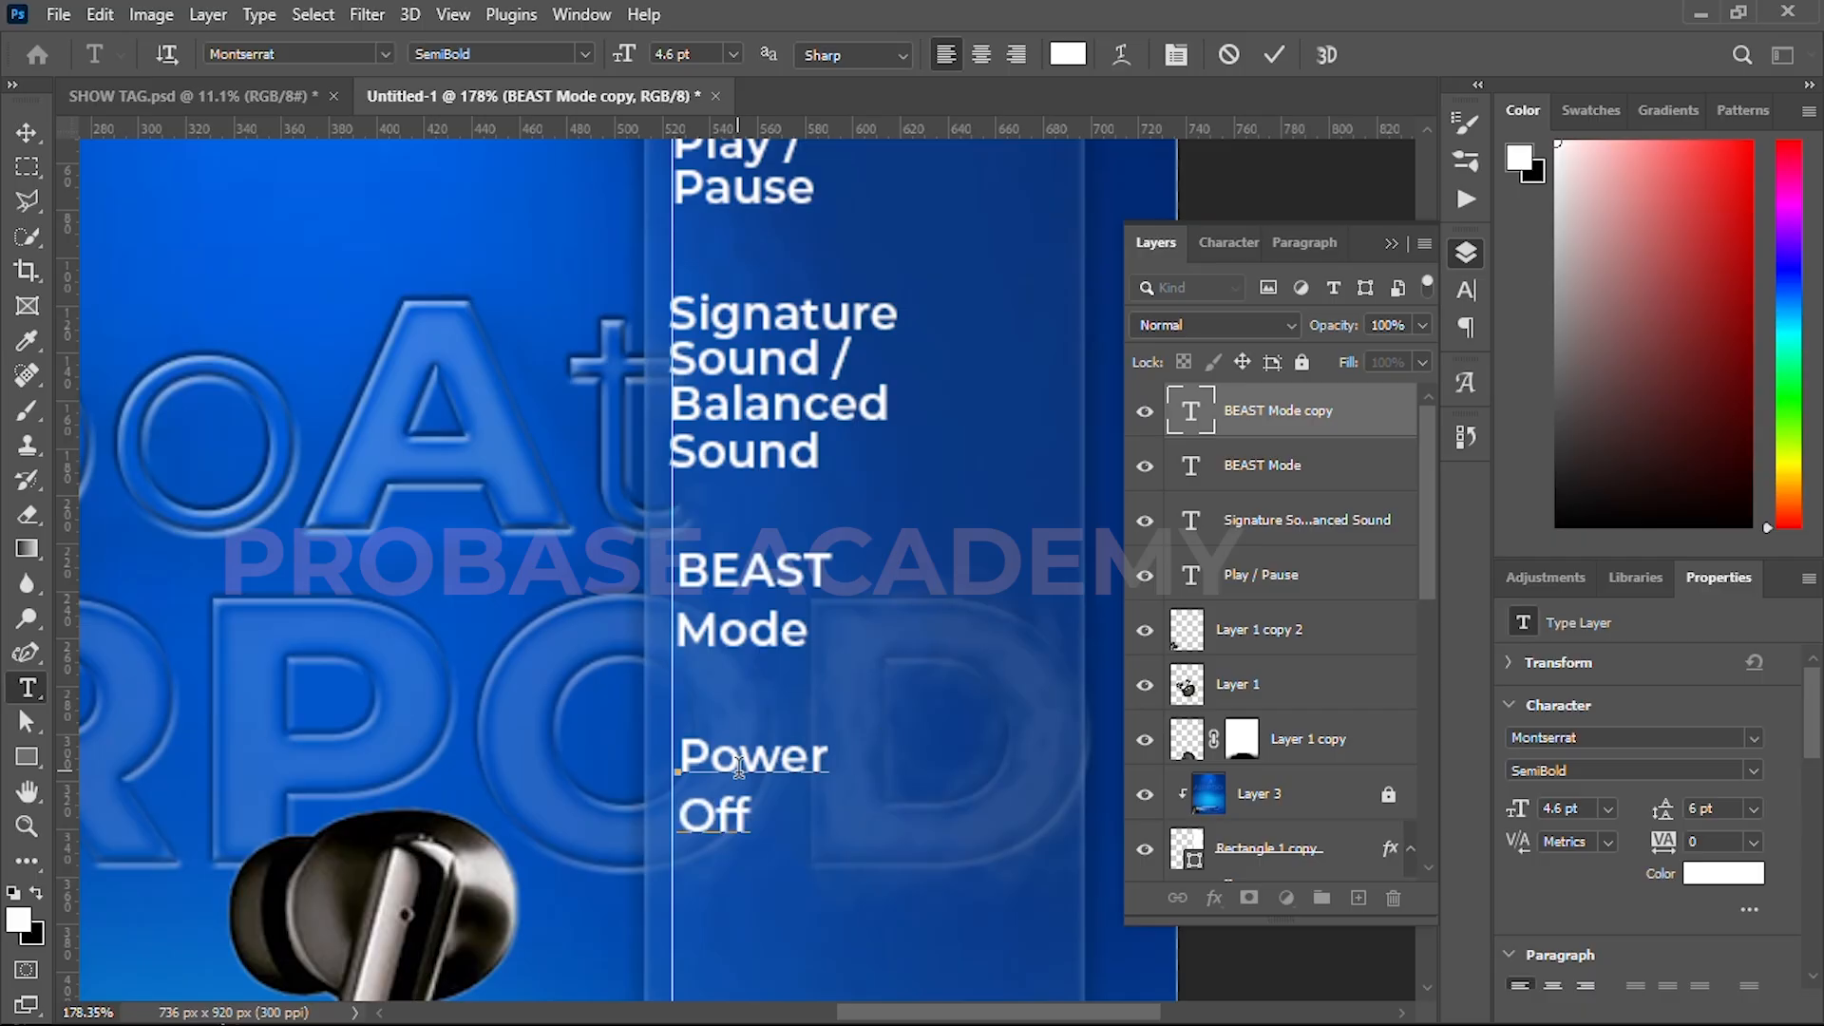
{"action": "left_click", "coordinate": [1273, 55]}
{"action": "key", "text": "v"}
- Move the Signature Sound, BEAST Mode and Power Off texts down together by 20 px
{"action": "scroll", "coordinate": [816, 719], "scroll_direction": "down", "scroll_amount": 6}
{"action": "left_click_drag", "start_coordinate": [871, 728], "coordinate": [832, 646]}
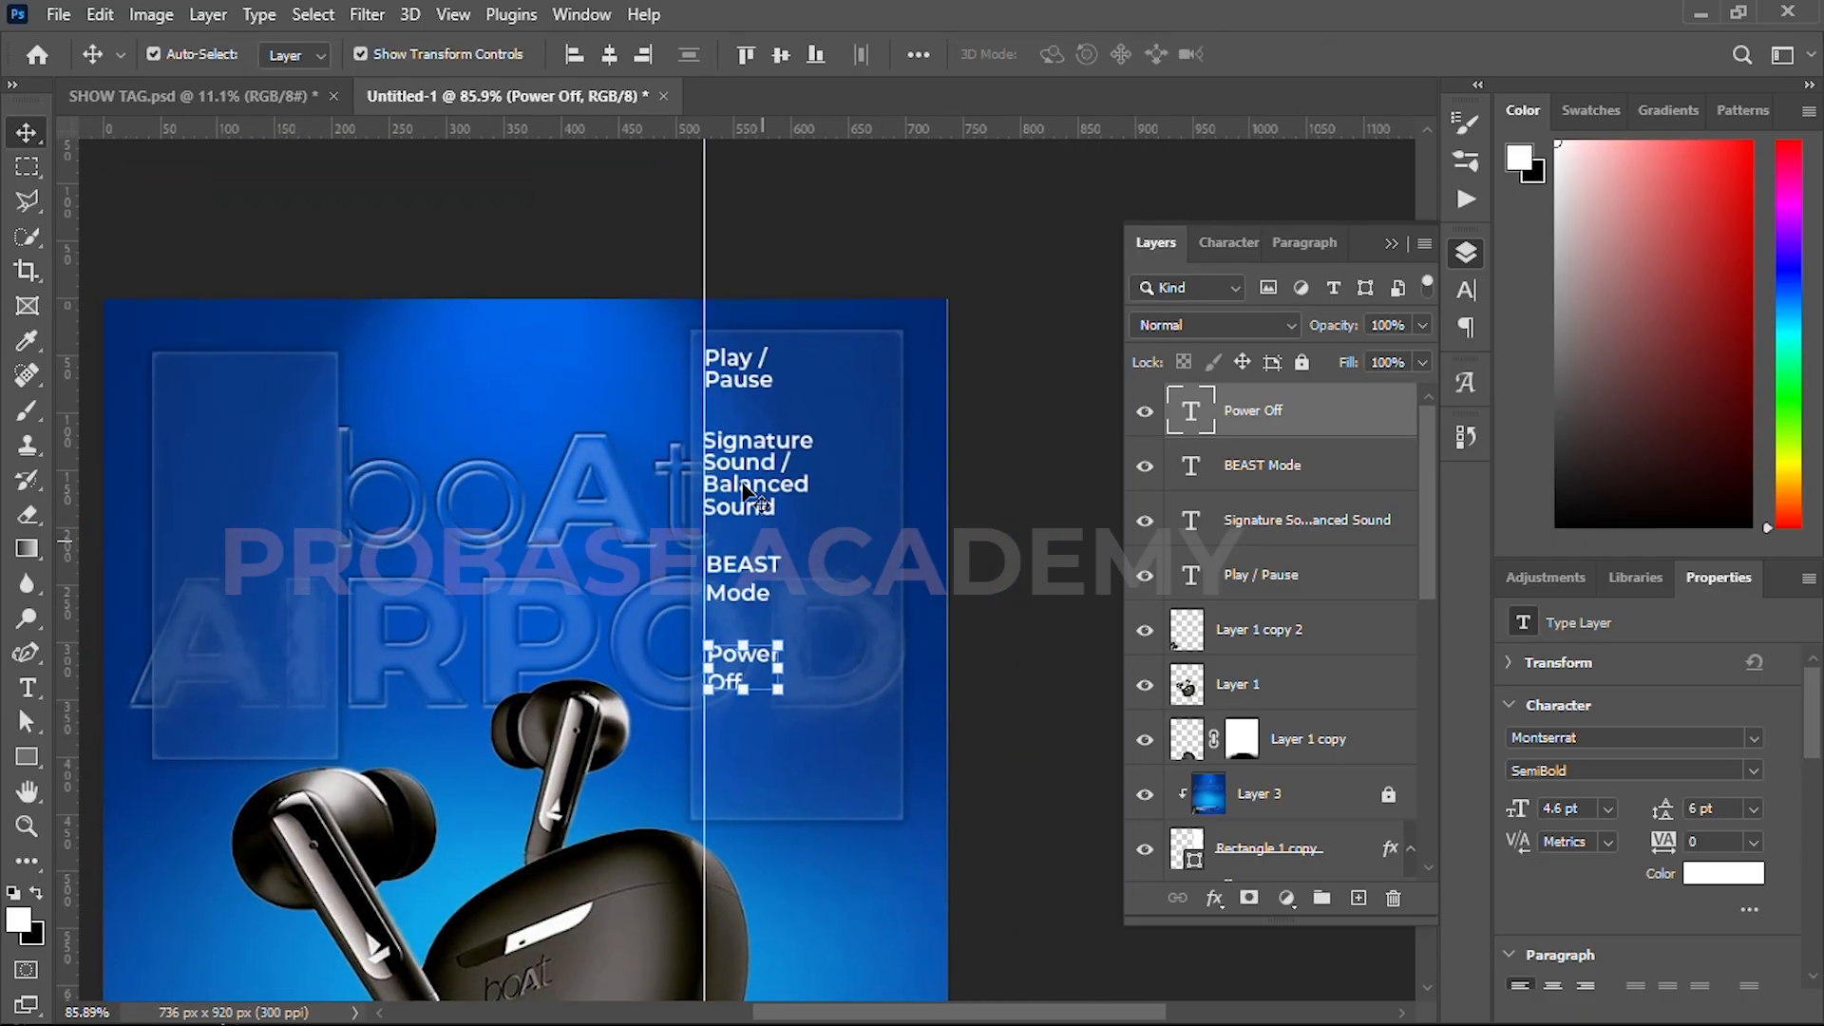
{"action": "scroll", "coordinate": [767, 704], "scroll_direction": "down", "scroll_amount": 2}
{"action": "left_click_drag", "start_coordinate": [769, 712], "coordinate": [794, 659]}
{"action": "left_click", "coordinate": [747, 647]}
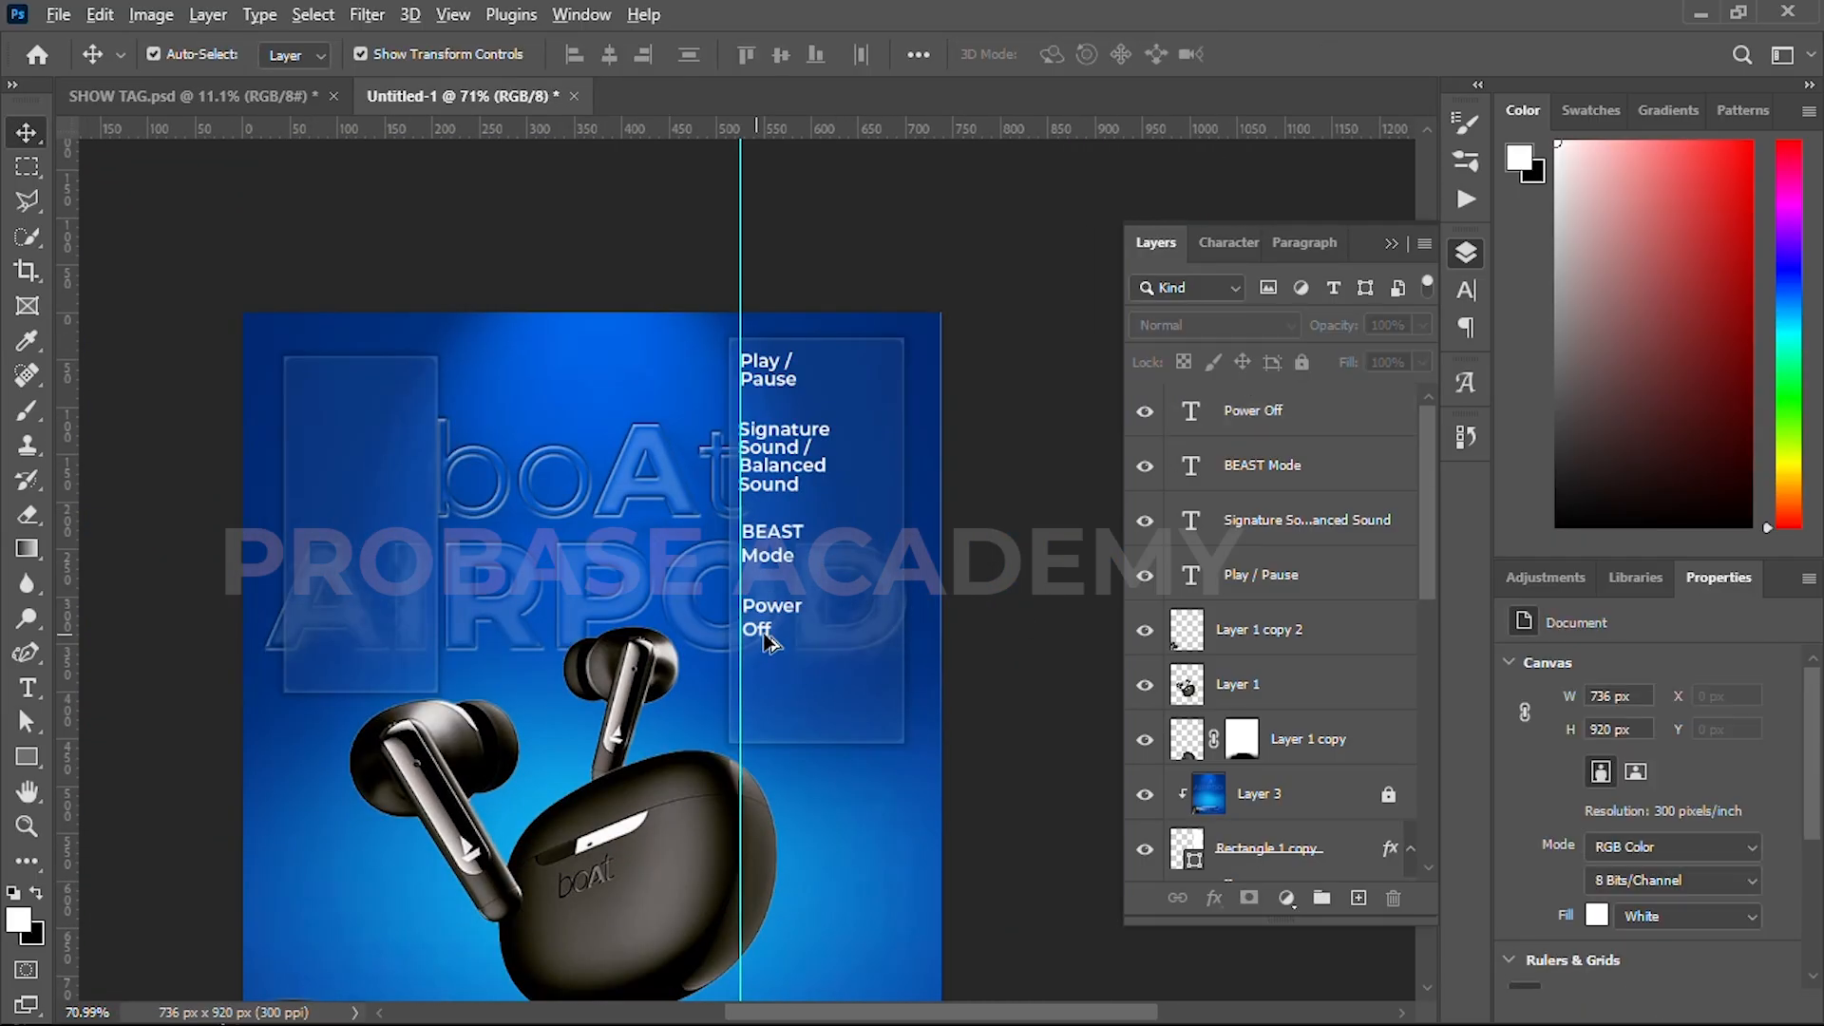
{"action": "scroll", "coordinate": [825, 634], "scroll_direction": "up", "scroll_amount": 3}
{"action": "left_click", "coordinate": [774, 414]}
{"action": "left_click", "coordinate": [763, 528], "text": "shift"}
{"action": "left_click", "coordinate": [763, 604], "text": "shift"}
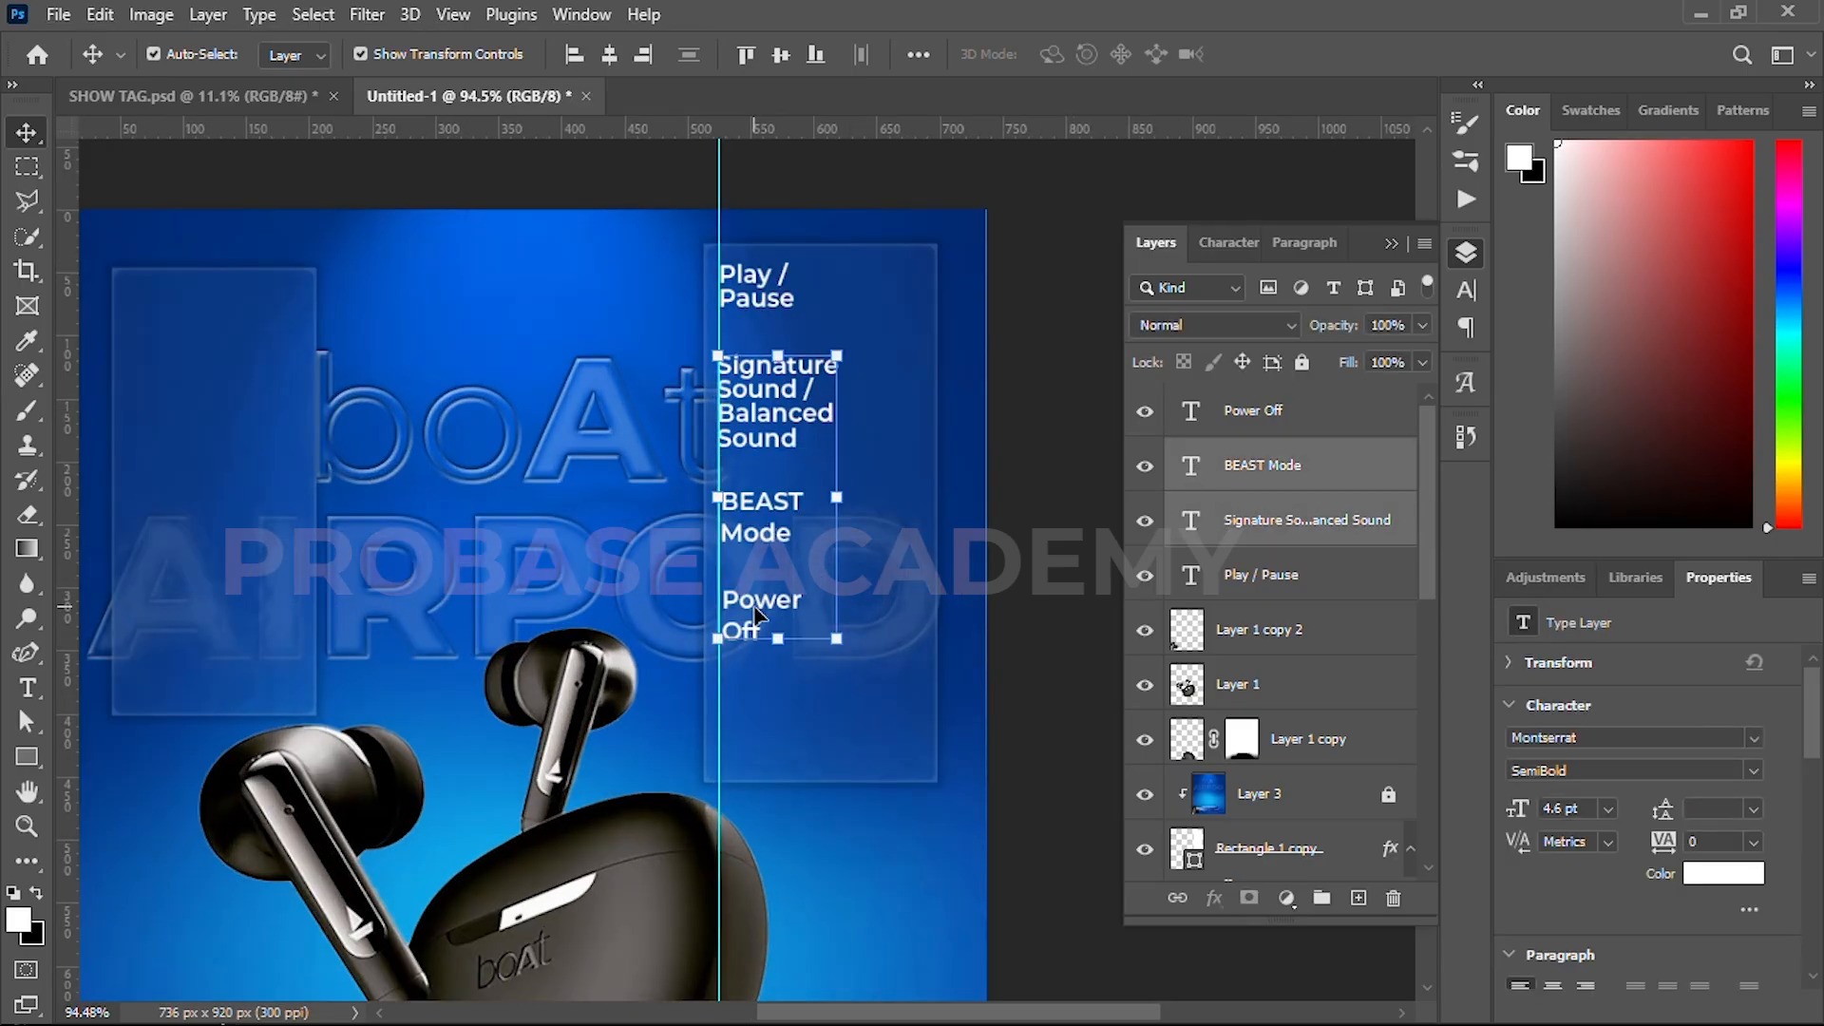
{"action": "key", "text": "shift+Down"}
{"action": "key", "text": "shift+Down"}
- Move BEAST Mode and Power Off down another 20 px, plus a further 20 px for Power Off alone
{"action": "left_click", "coordinate": [750, 551]}
{"action": "left_click", "coordinate": [763, 636], "text": "shift"}
{"action": "key", "text": "shift+Down"}
{"action": "key", "text": "shift+Down"}
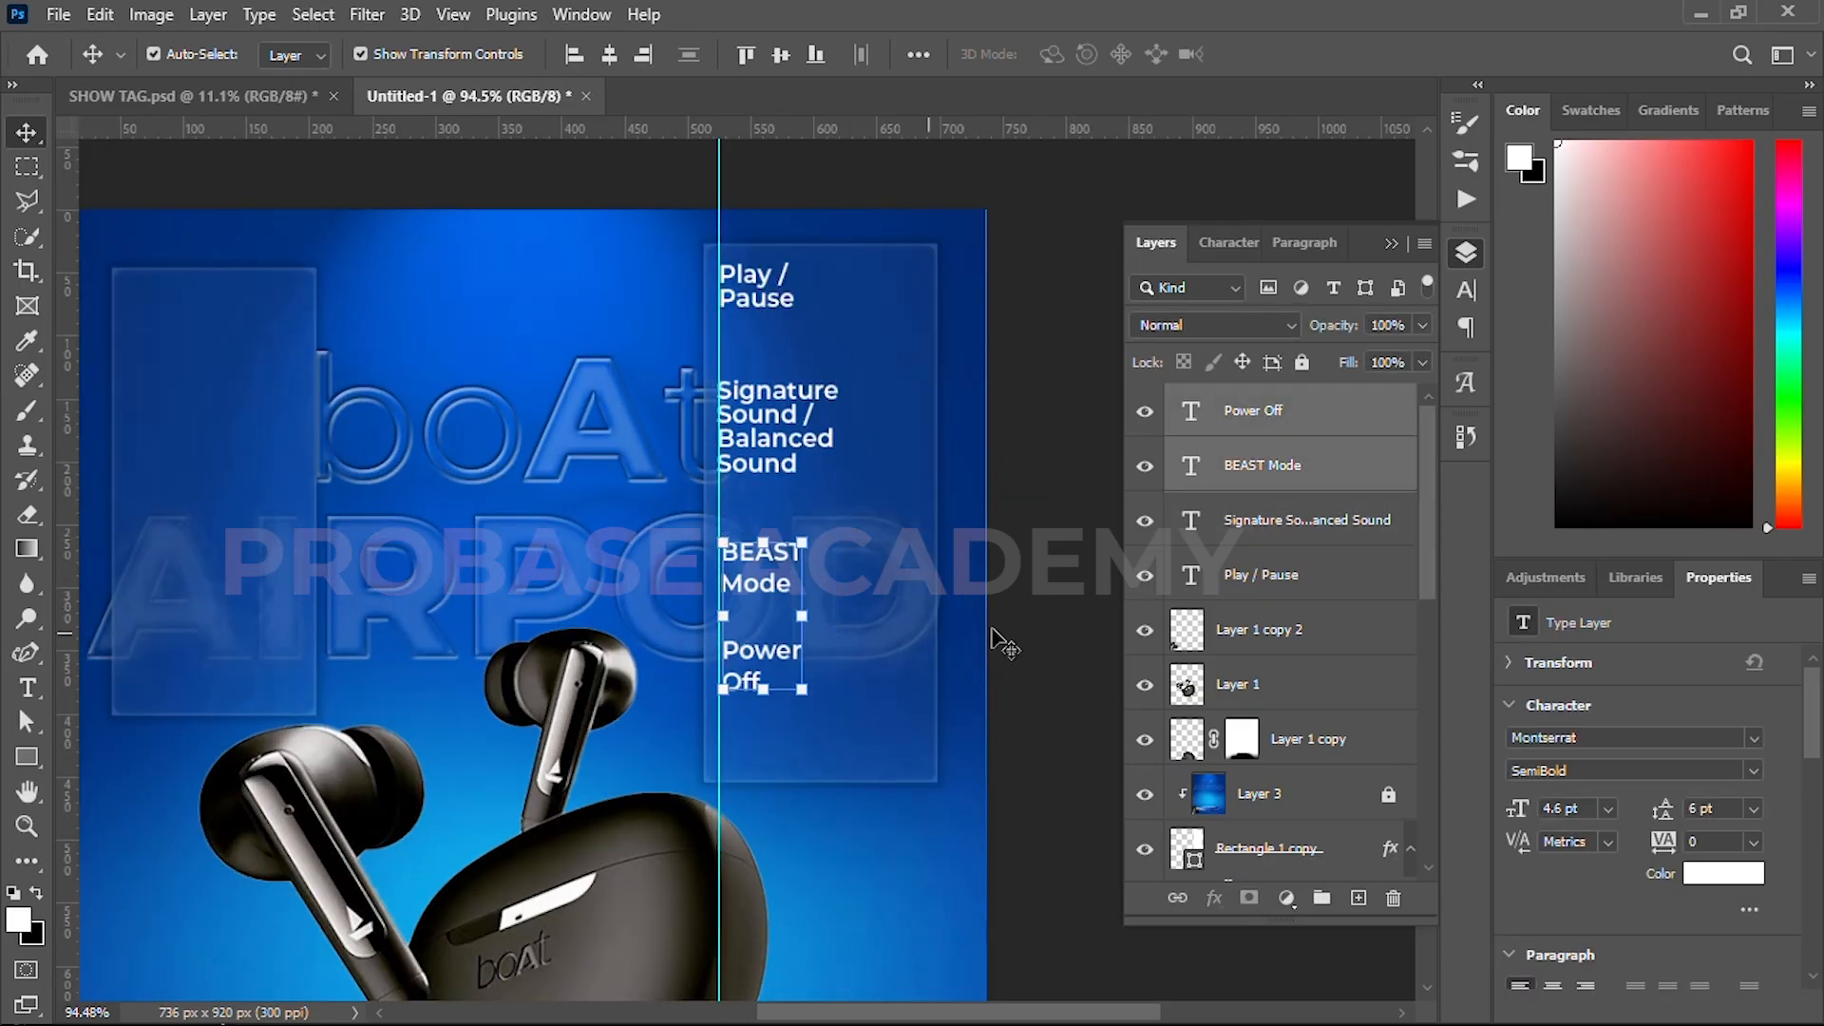
{"action": "left_click", "coordinate": [764, 656]}
{"action": "key", "text": "shift+Down"}
{"action": "key", "text": "shift+Down"}
{"action": "left_click", "coordinate": [1107, 600]}
{"action": "scroll", "coordinate": [910, 624], "scroll_direction": "up", "scroll_amount": 2}
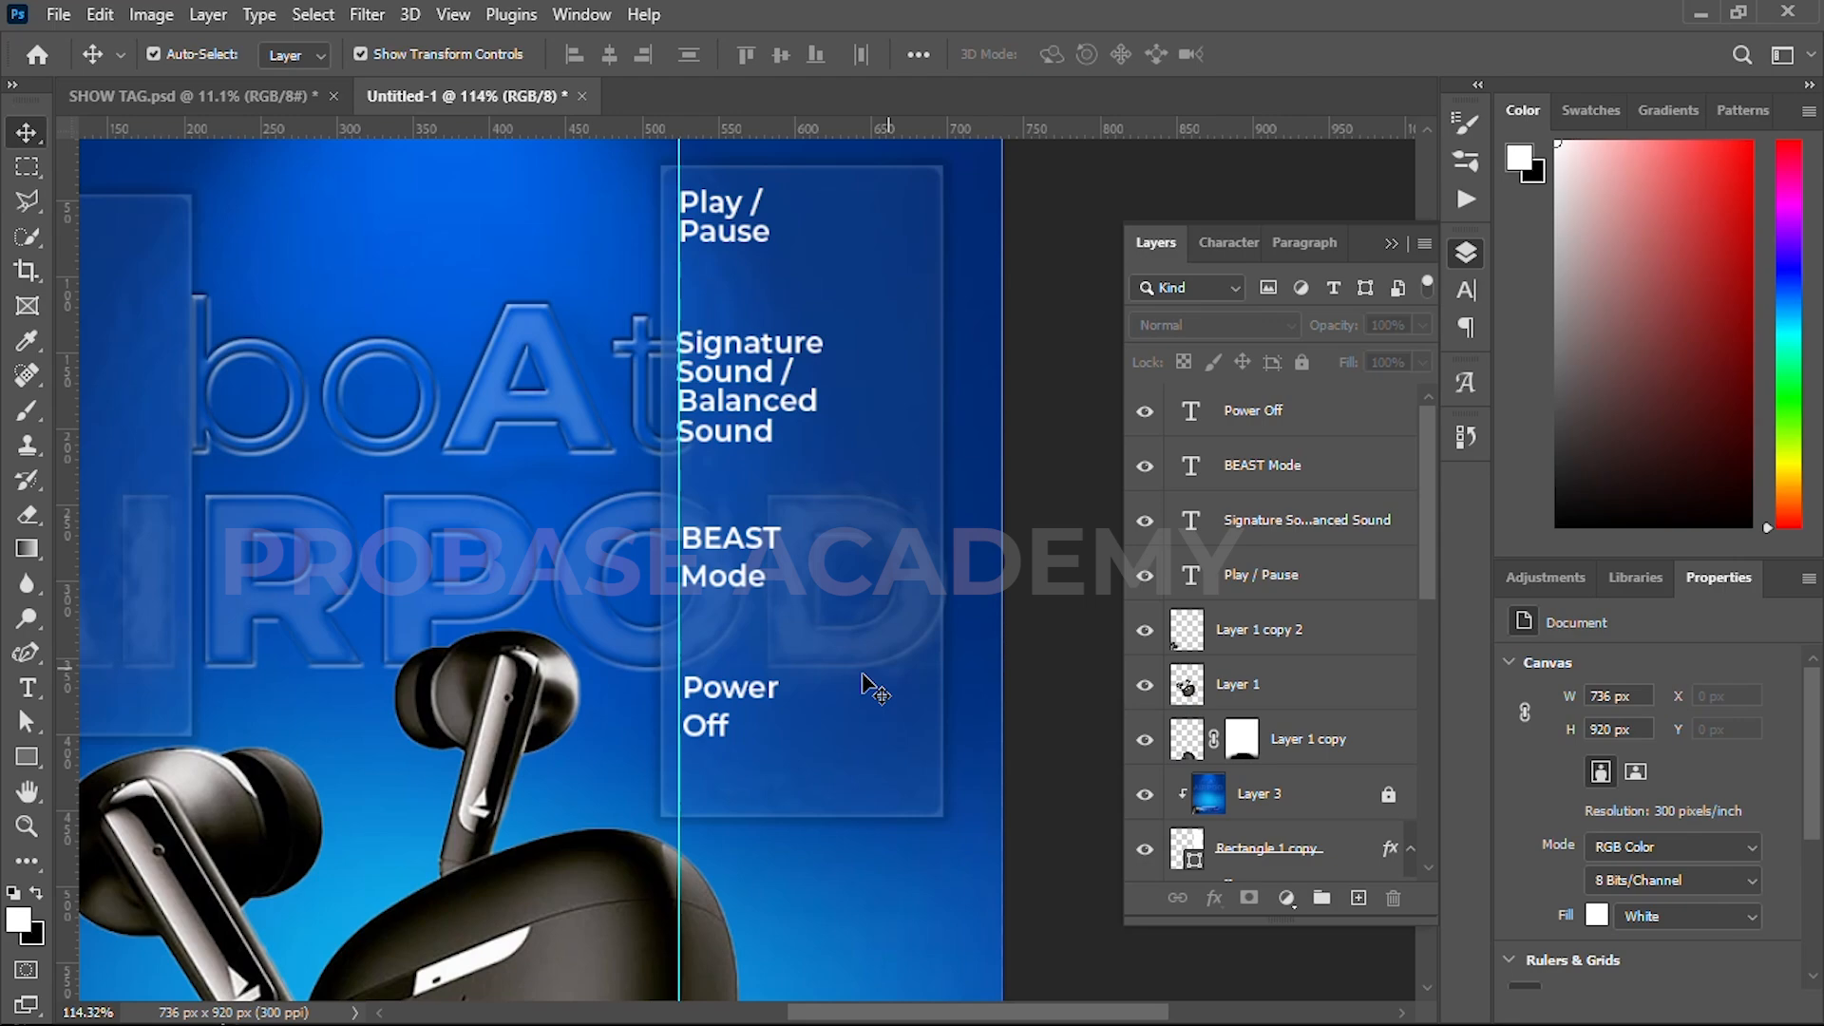
- Draw a white circle without stroke, about 40 px wide, to the right of the Power Off text
{"action": "left_click", "coordinate": [26, 757]}
{"action": "right_click", "coordinate": [27, 757]}
{"action": "left_click", "coordinate": [133, 781]}
{"action": "left_click", "coordinate": [394, 54]}
{"action": "left_click", "coordinate": [238, 99]}
{"action": "left_click", "coordinate": [188, 148]}
{"action": "left_click", "coordinate": [987, 406]}
{"action": "scroll", "coordinate": [873, 621], "scroll_direction": "up", "scroll_amount": 5}
{"action": "mouse_move", "coordinate": [860, 715]}
{"action": "left_mouse_down"}
{"action": "mouse_move", "coordinate": [960, 806]}
{"action": "mouse_move", "coordinate": [899, 758]}
{"action": "left_mouse_up"}
{"action": "key", "text": "v"}
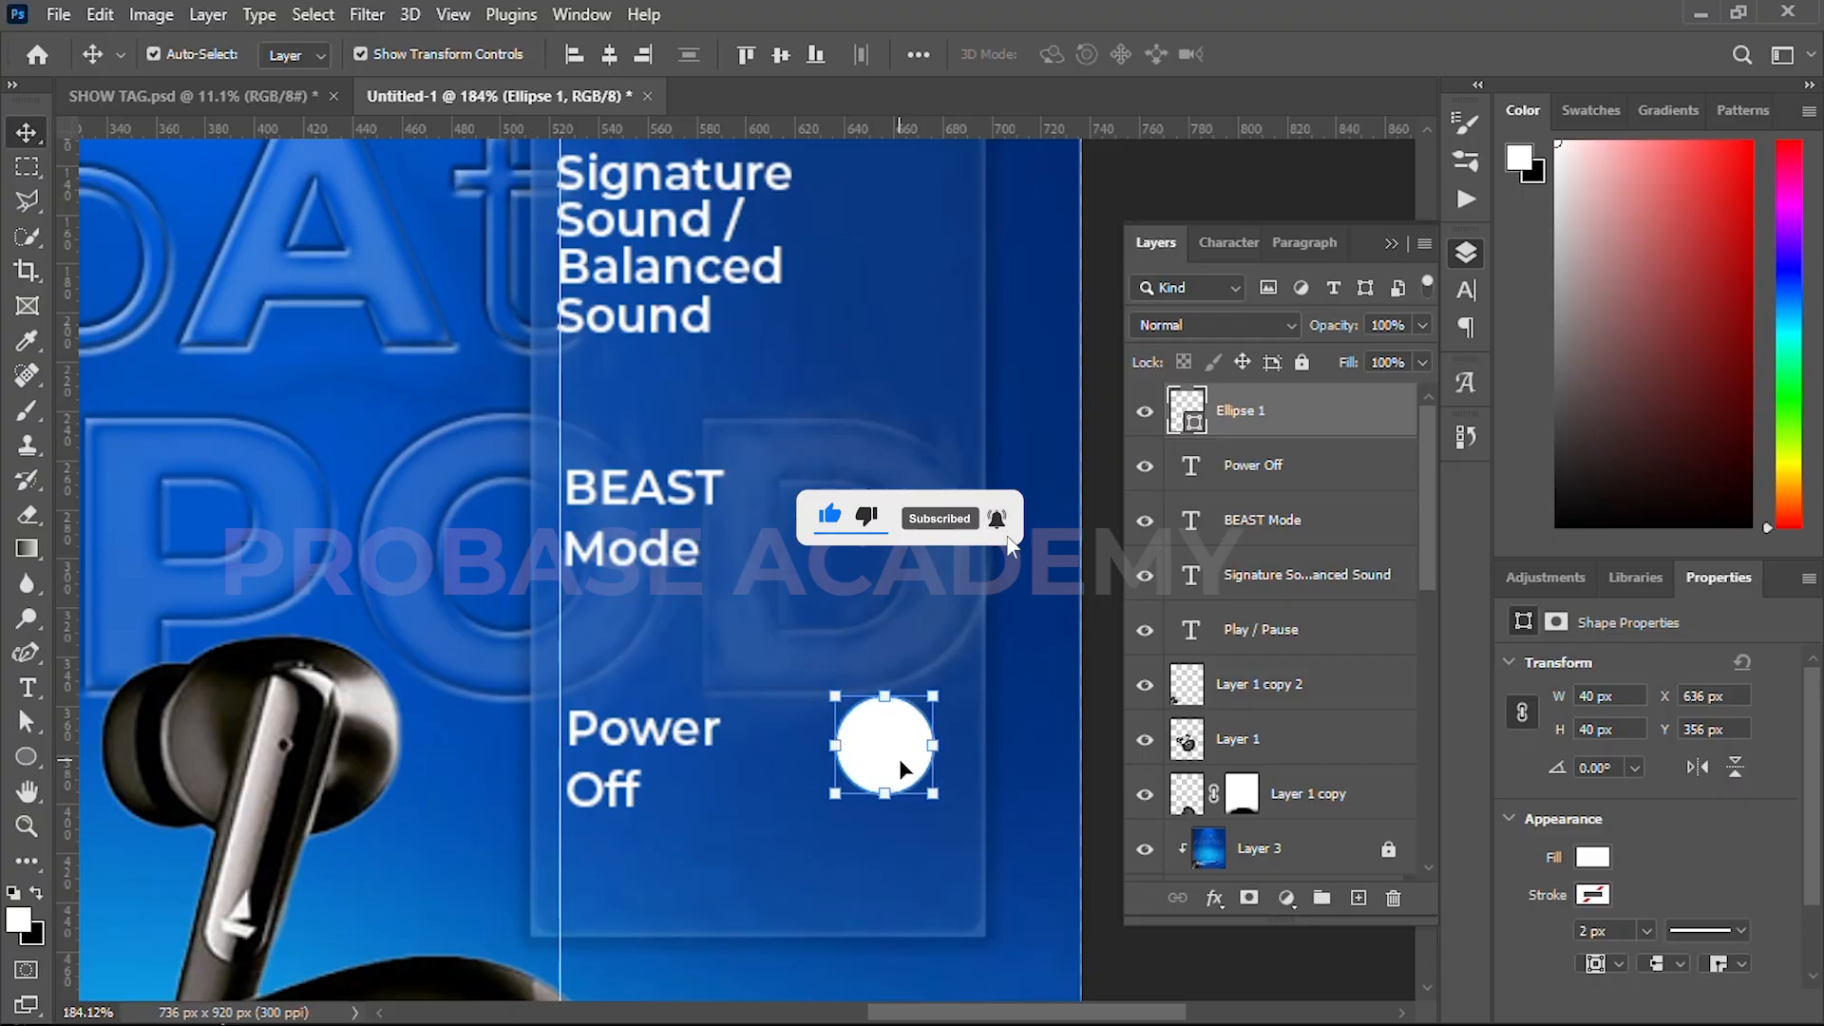
- Duplicate the Power Off text under the circle and change the copy to "Touch" in Bold, centred beneath the circle
{"action": "scroll", "coordinate": [894, 756], "scroll_direction": "up", "scroll_amount": 2}
{"action": "left_click", "coordinate": [580, 728]}
{"action": "left_click_drag", "start_coordinate": [579, 728], "coordinate": [888, 851]}
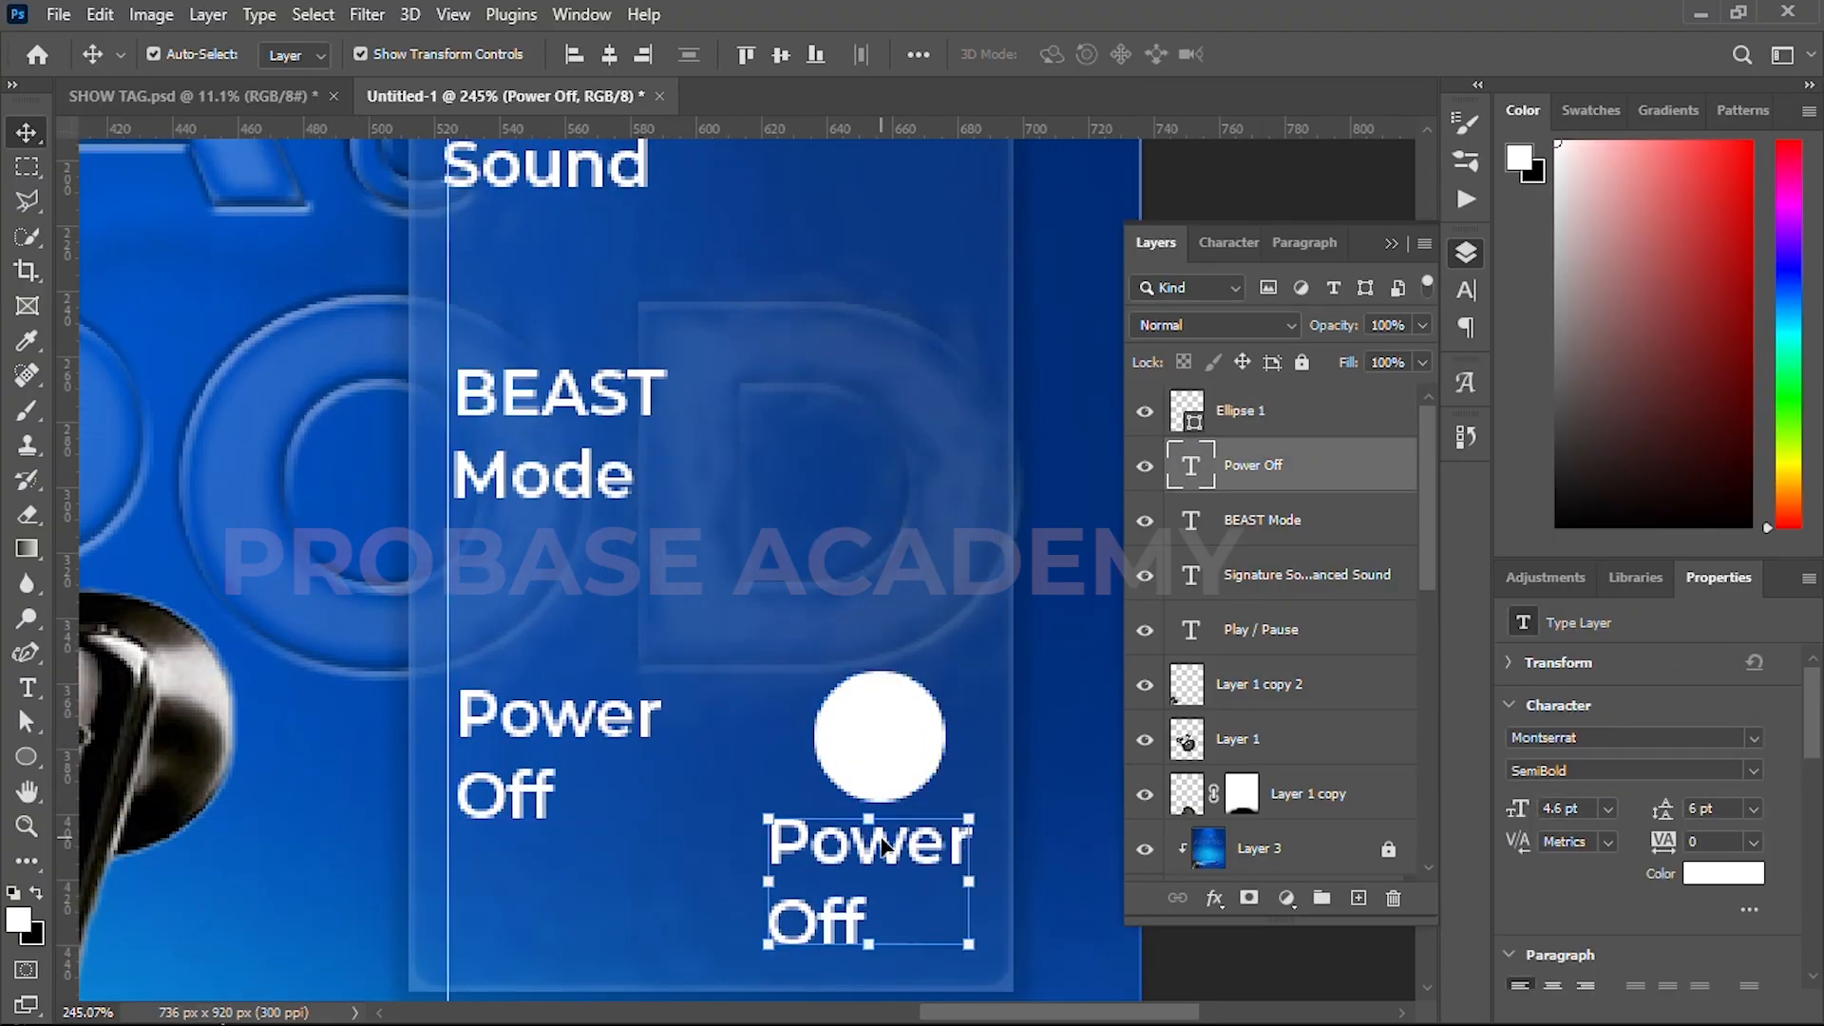
{"action": "double_click", "coordinate": [882, 836]}
{"action": "type", "text": "Touch"}
{"action": "key", "text": "ctrl+a"}
{"action": "left_click", "coordinate": [1753, 771]}
{"action": "left_click", "coordinate": [1541, 662]}
{"action": "left_click", "coordinate": [1274, 55]}
{"action": "key", "text": "v"}
{"action": "left_click_drag", "start_coordinate": [907, 831], "coordinate": [921, 837]}
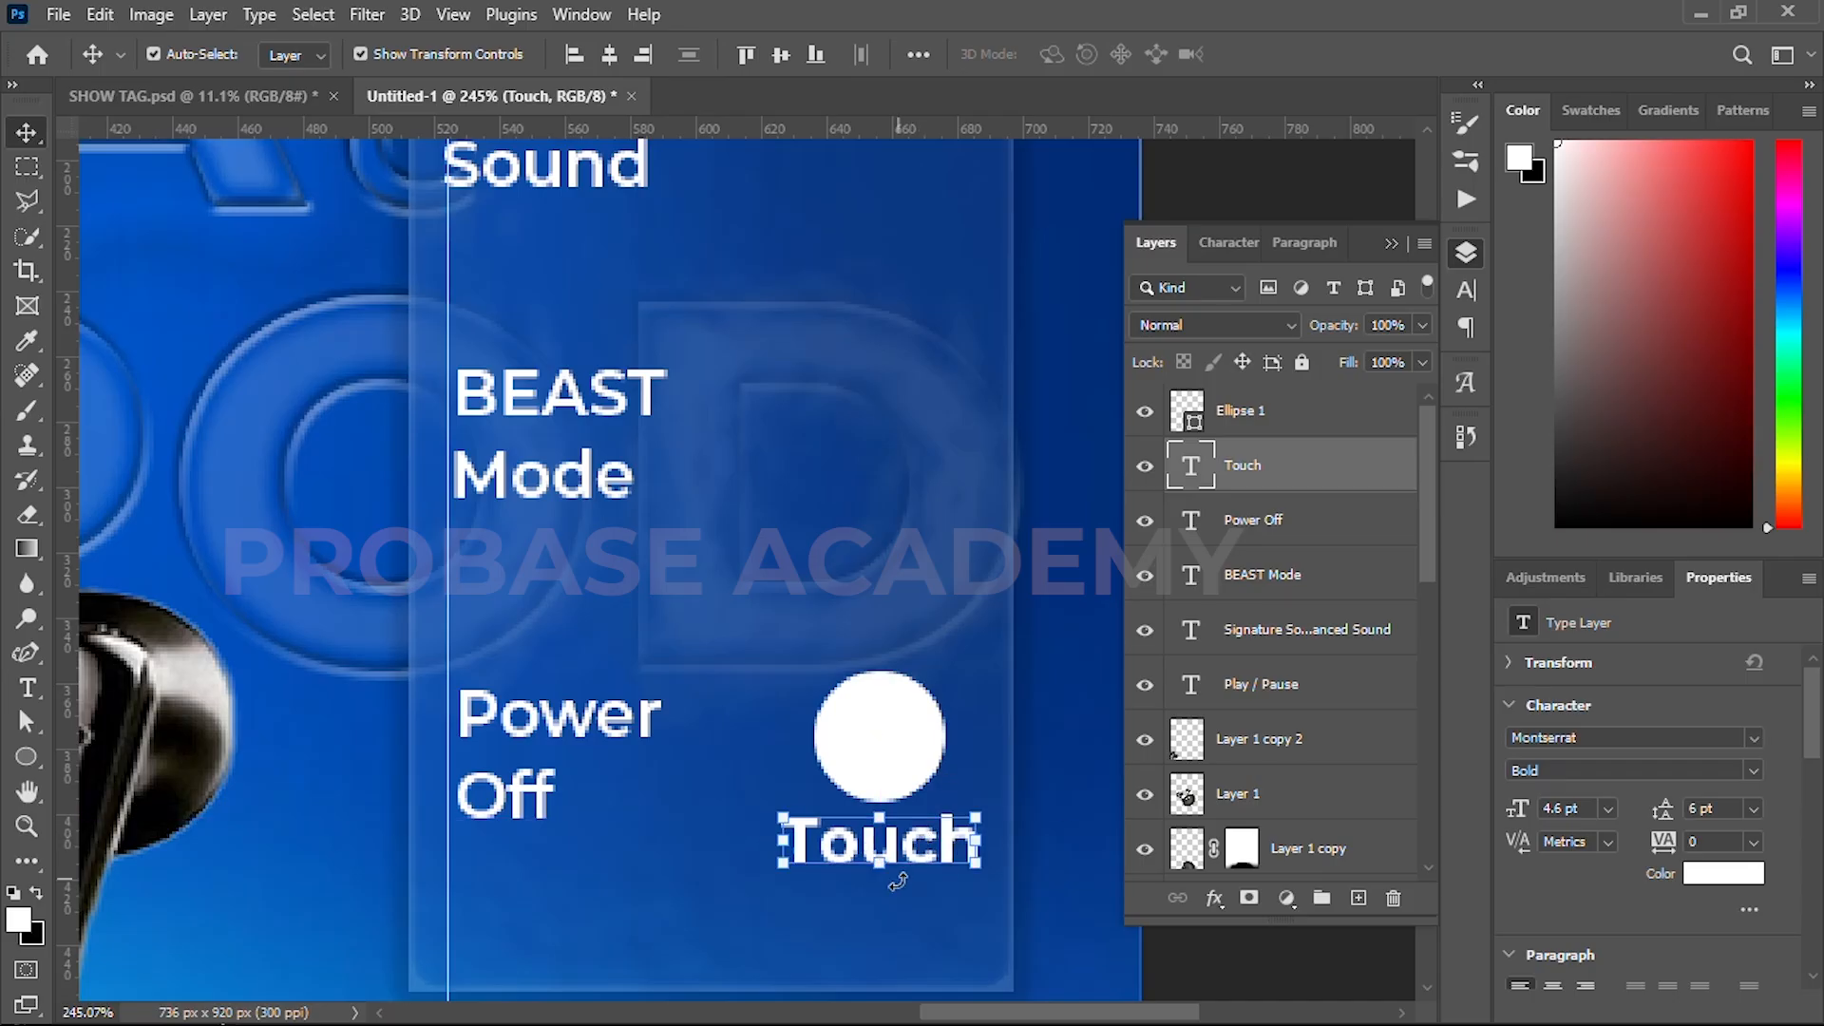
- Raise the Touch layer above the circle, duplicate the text over the circle and replace the copy's wording with "5s"
{"action": "left_click_drag", "start_coordinate": [1231, 467], "coordinate": [1246, 414]}
{"action": "left_click_drag", "start_coordinate": [940, 855], "coordinate": [938, 748], "text": "alt"}
{"action": "left_click_drag", "start_coordinate": [1254, 410], "coordinate": [1327, 392]}
{"action": "double_click", "coordinate": [929, 731]}
{"action": "type", "text": "5"}
{"action": "key", "text": "ctrl+a"}
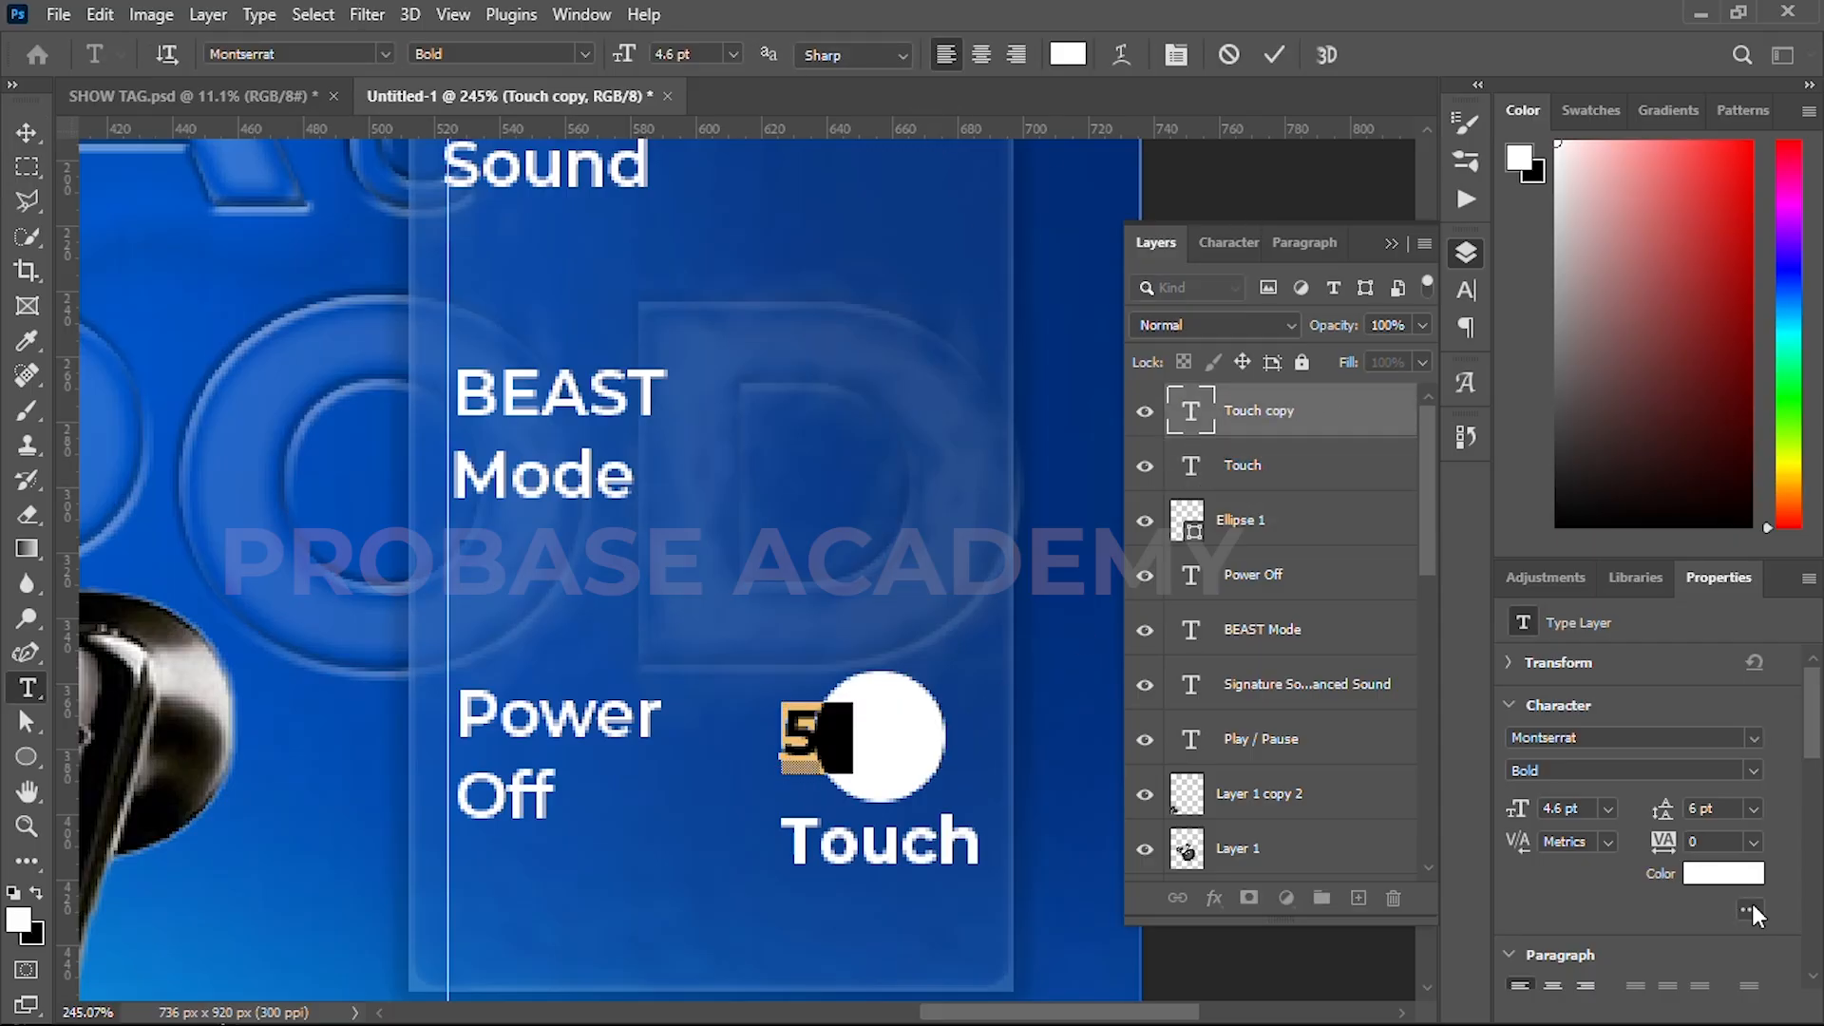
- Colour the 5s text black and centre it inside the white circle
{"action": "left_click", "coordinate": [1725, 875]}
{"action": "left_click_drag", "start_coordinate": [1177, 545], "coordinate": [1140, 622]}
{"action": "left_click", "coordinate": [1701, 258]}
{"action": "left_click", "coordinate": [1277, 59]}
{"action": "key", "text": "v"}
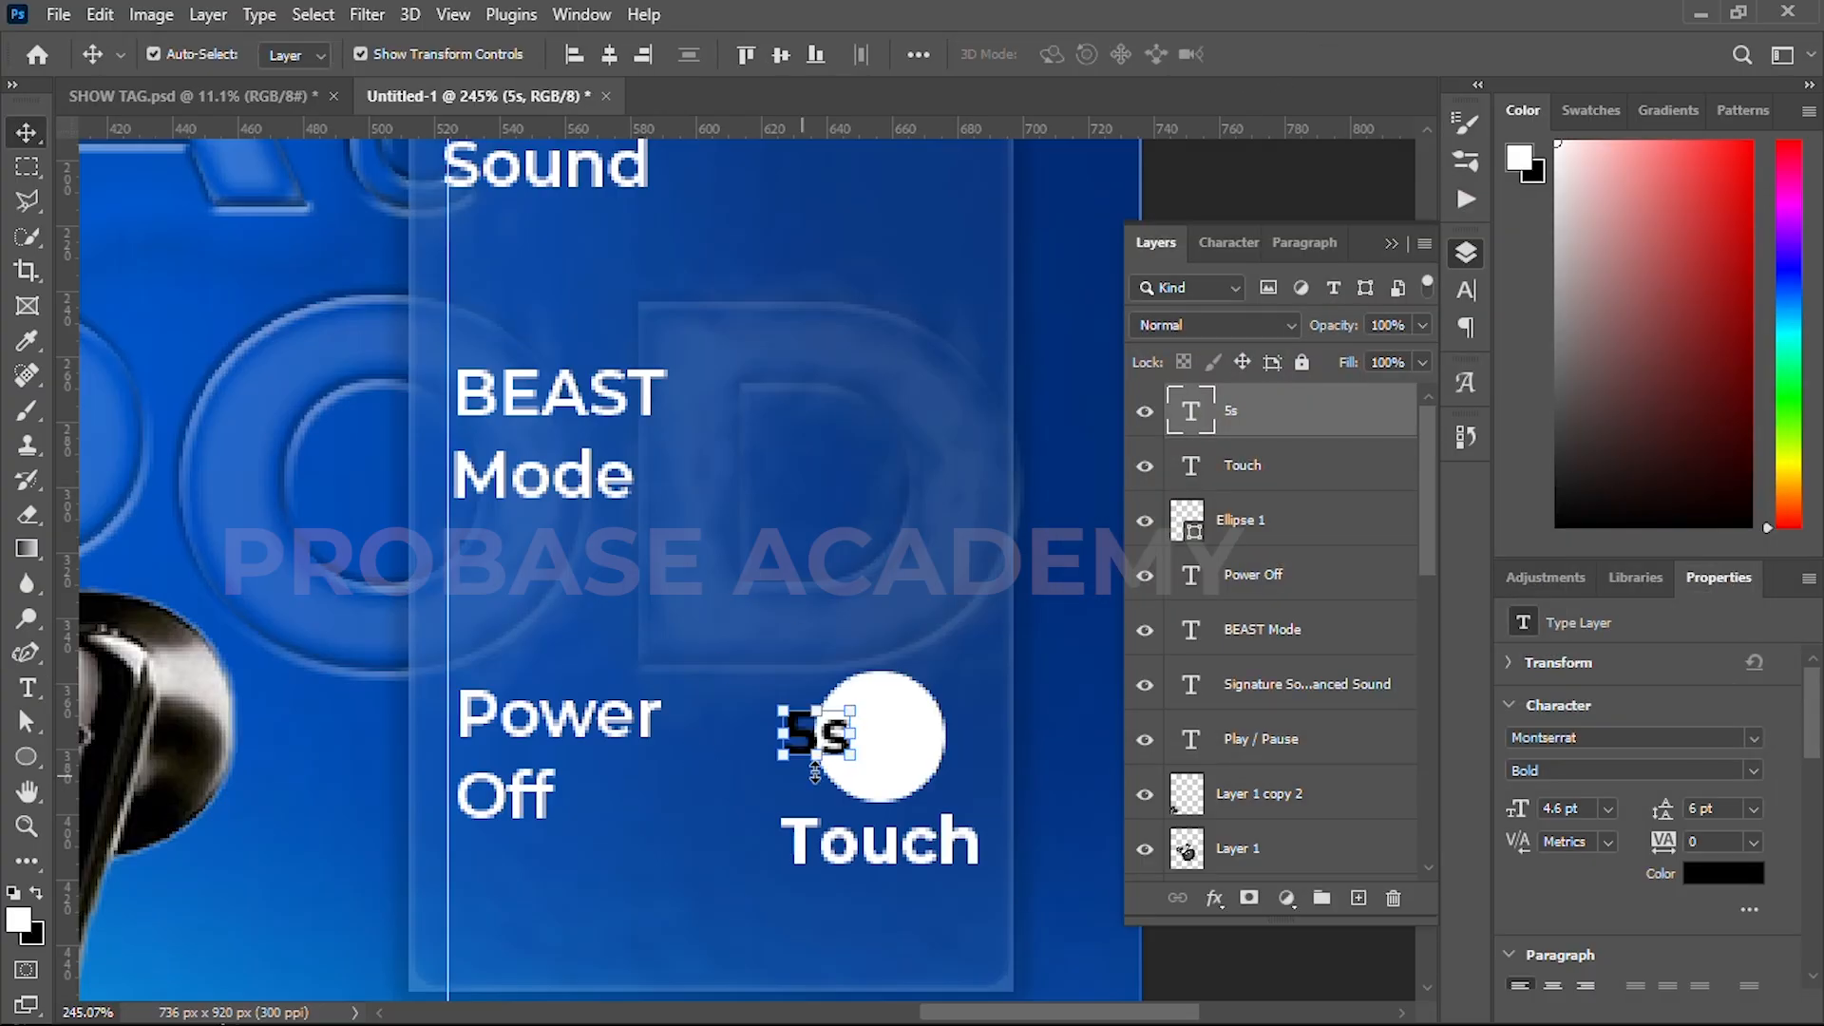
{"action": "scroll", "coordinate": [784, 779], "scroll_direction": "up", "scroll_amount": 2}
{"action": "left_click_drag", "start_coordinate": [784, 779], "coordinate": [881, 779]}
- Duplicate the white circle three times and move the copies up together beside BEAST Mode, at Y 259 px
{"action": "left_click_drag", "start_coordinate": [1278, 395], "coordinate": [1277, 475]}
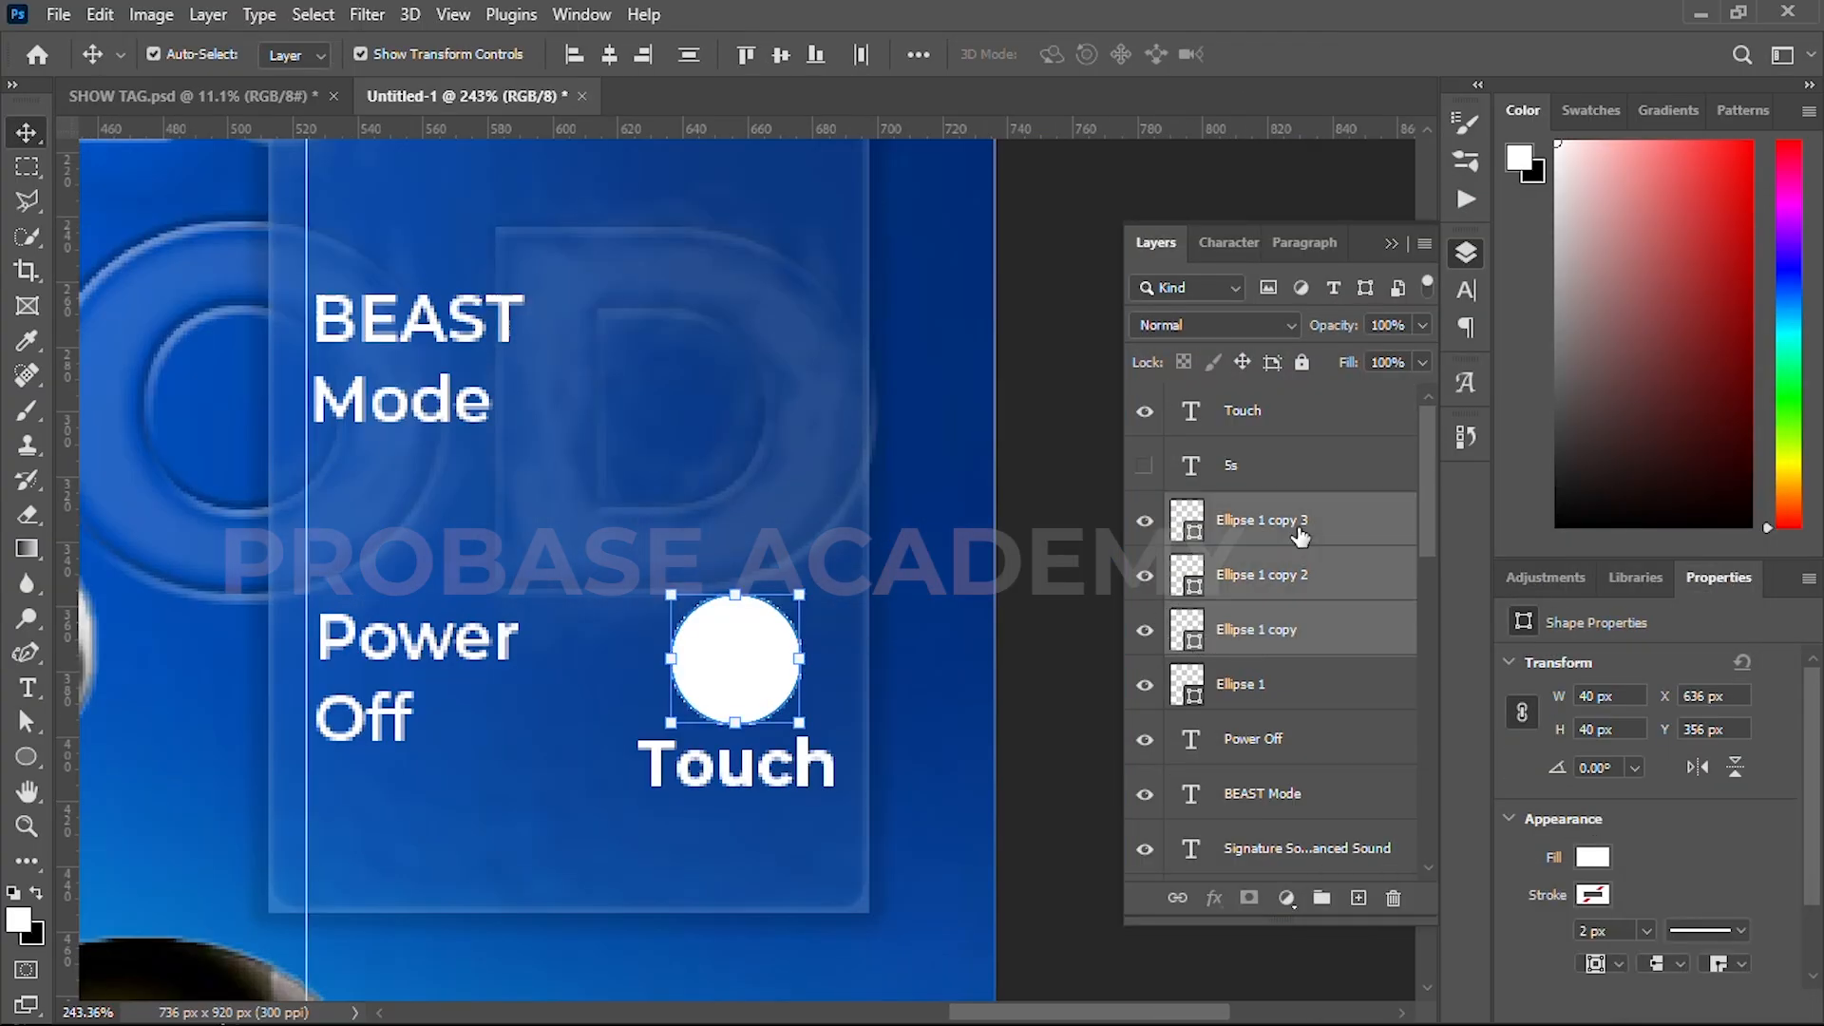
{"action": "key", "text": "shift+Up"}
{"action": "key", "text": "shift+Up"}
{"action": "key", "text": "shift+Up"}
{"action": "key", "text": "shift+Up"}
{"action": "key", "text": "shift+Up"}
{"action": "key", "text": "shift+Up"}
{"action": "key", "text": "shift+Up"}
{"action": "key", "text": "shift+Up"}
{"action": "key", "text": "shift+Up"}
{"action": "key", "text": "shift+Up"}
{"action": "key", "text": "shift+Up"}
{"action": "key", "text": "Up"}
{"action": "key", "text": "Up"}
{"action": "key", "text": "Up"}
{"action": "key", "text": "Up"}
{"action": "key", "text": "Up"}
{"action": "key", "text": "Up"}
{"action": "key", "text": "Up"}
{"action": "key", "text": "Up"}
{"action": "key", "text": "Up"}
{"action": "key", "text": "Up"}
{"action": "key", "text": "Up"}
{"action": "key", "text": "Up"}
{"action": "key", "text": "Up"}
{"action": "key", "text": "Up"}
{"action": "key", "text": "Up"}
{"action": "key", "text": "Up"}
{"action": "key", "text": "Up"}
{"action": "scroll", "coordinate": [1027, 672], "scroll_direction": "up", "scroll_amount": 3}
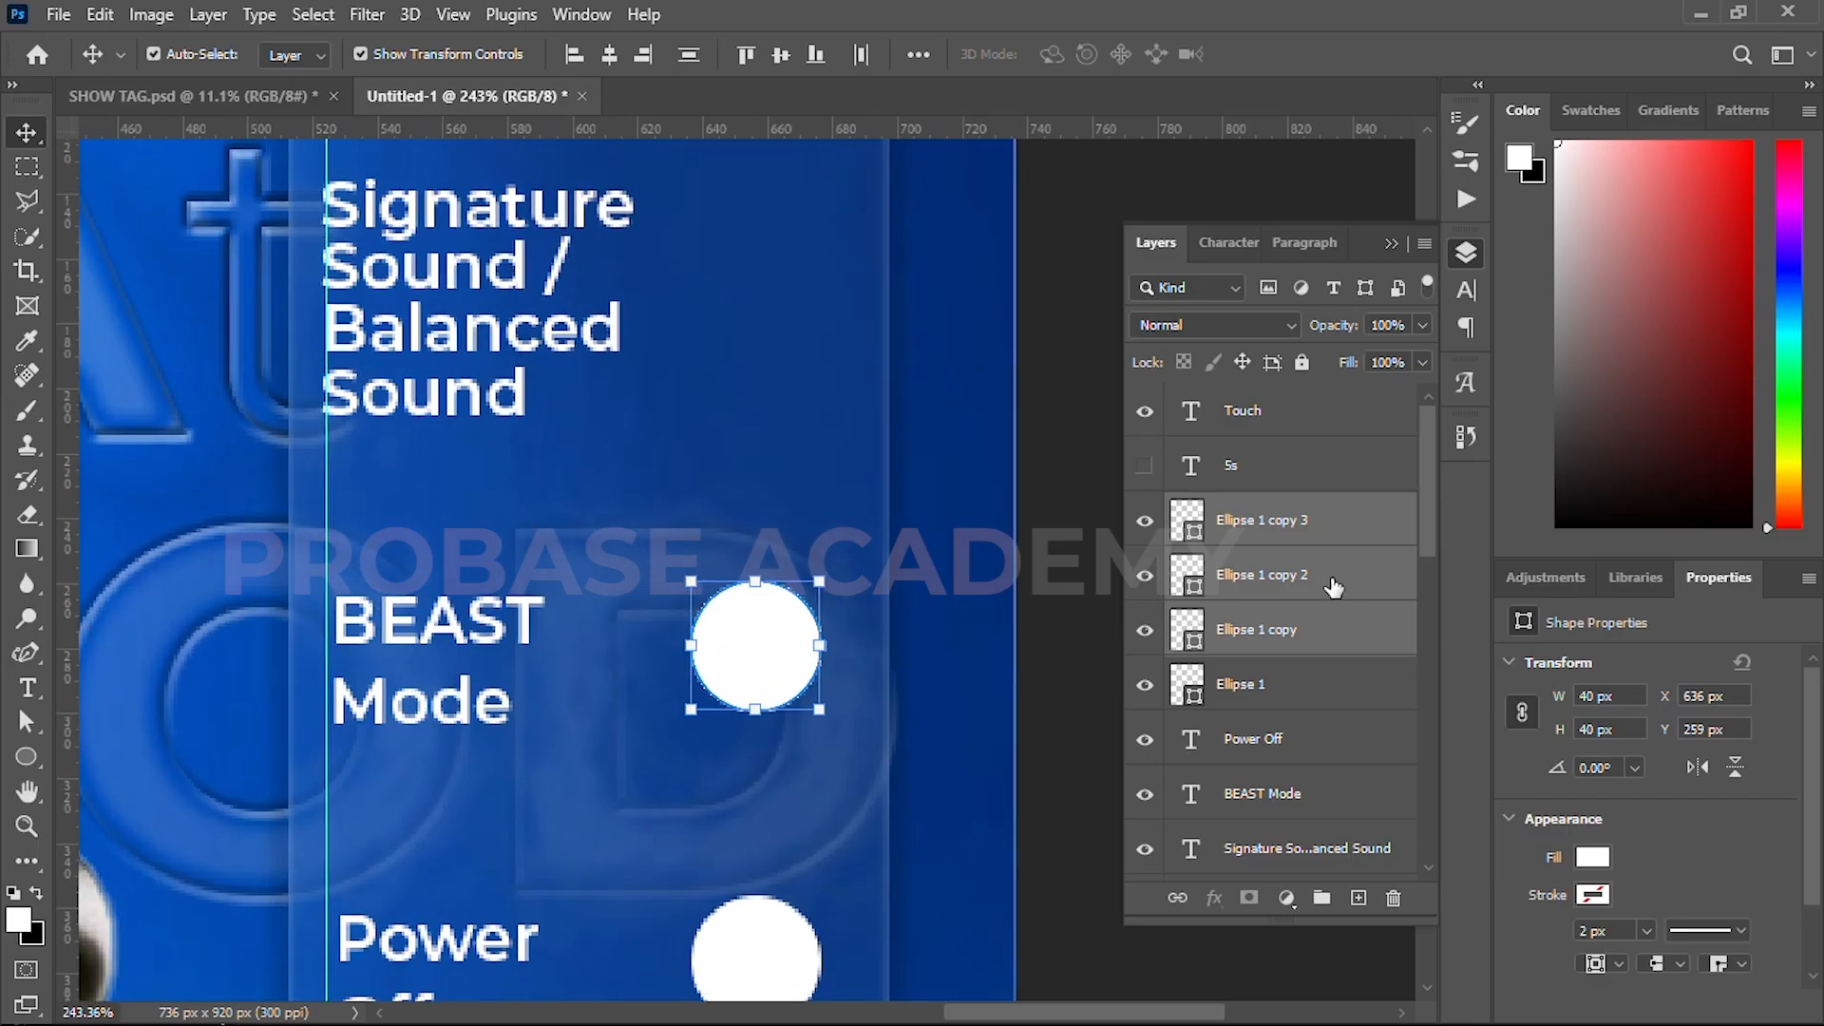
- Leave one circle at BEAST Mode and move the other two copies up 110 px beside the Signature Sound text
{"action": "left_click", "coordinate": [1341, 522]}
{"action": "key", "text": "shift+Up"}
{"action": "key", "text": "shift+Up"}
{"action": "key", "text": "shift+Up"}
{"action": "key", "text": "shift+Up"}
{"action": "key", "text": "shift+Up"}
{"action": "key", "text": "shift+Up"}
{"action": "key", "text": "shift+Up"}
{"action": "key", "text": "shift+Up"}
{"action": "key", "text": "shift+Up"}
{"action": "key", "text": "shift+Up"}
{"action": "key", "text": "shift+Up"}
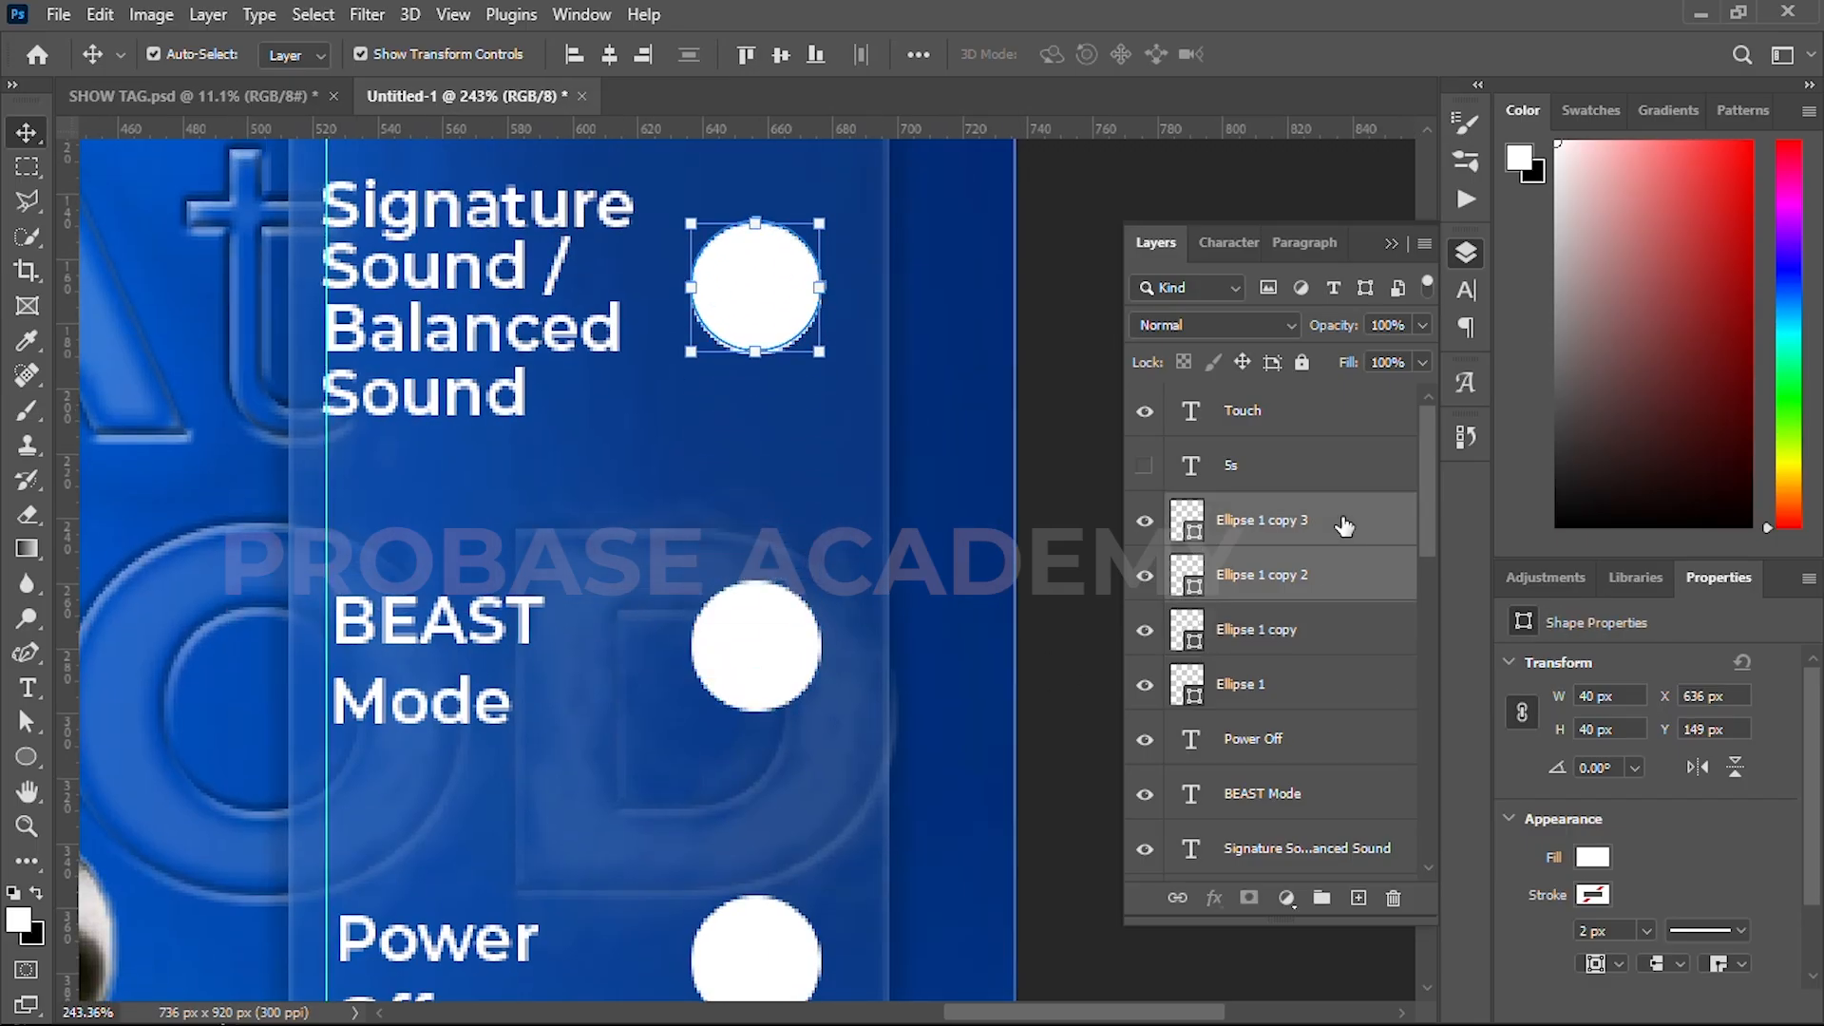
- Move only the topmost circle copy up 110 px to Y 39 px, beside the Play / Pause text
{"action": "scroll", "coordinate": [844, 558], "scroll_direction": "up", "scroll_amount": 3}
{"action": "left_click", "coordinate": [1334, 532]}
{"action": "key", "text": "shift+Up"}
{"action": "key", "text": "shift+Up"}
{"action": "key", "text": "shift+Up"}
{"action": "key", "text": "shift+Up"}
{"action": "key", "text": "shift+Up"}
{"action": "key", "text": "shift+Up"}
{"action": "key", "text": "shift+Up"}
{"action": "key", "text": "shift+Up"}
{"action": "key", "text": "shift+Up"}
{"action": "scroll", "coordinate": [692, 671], "scroll_direction": "up", "scroll_amount": 3}
{"action": "key", "text": "shift+Up"}
{"action": "key", "text": "shift+Up"}
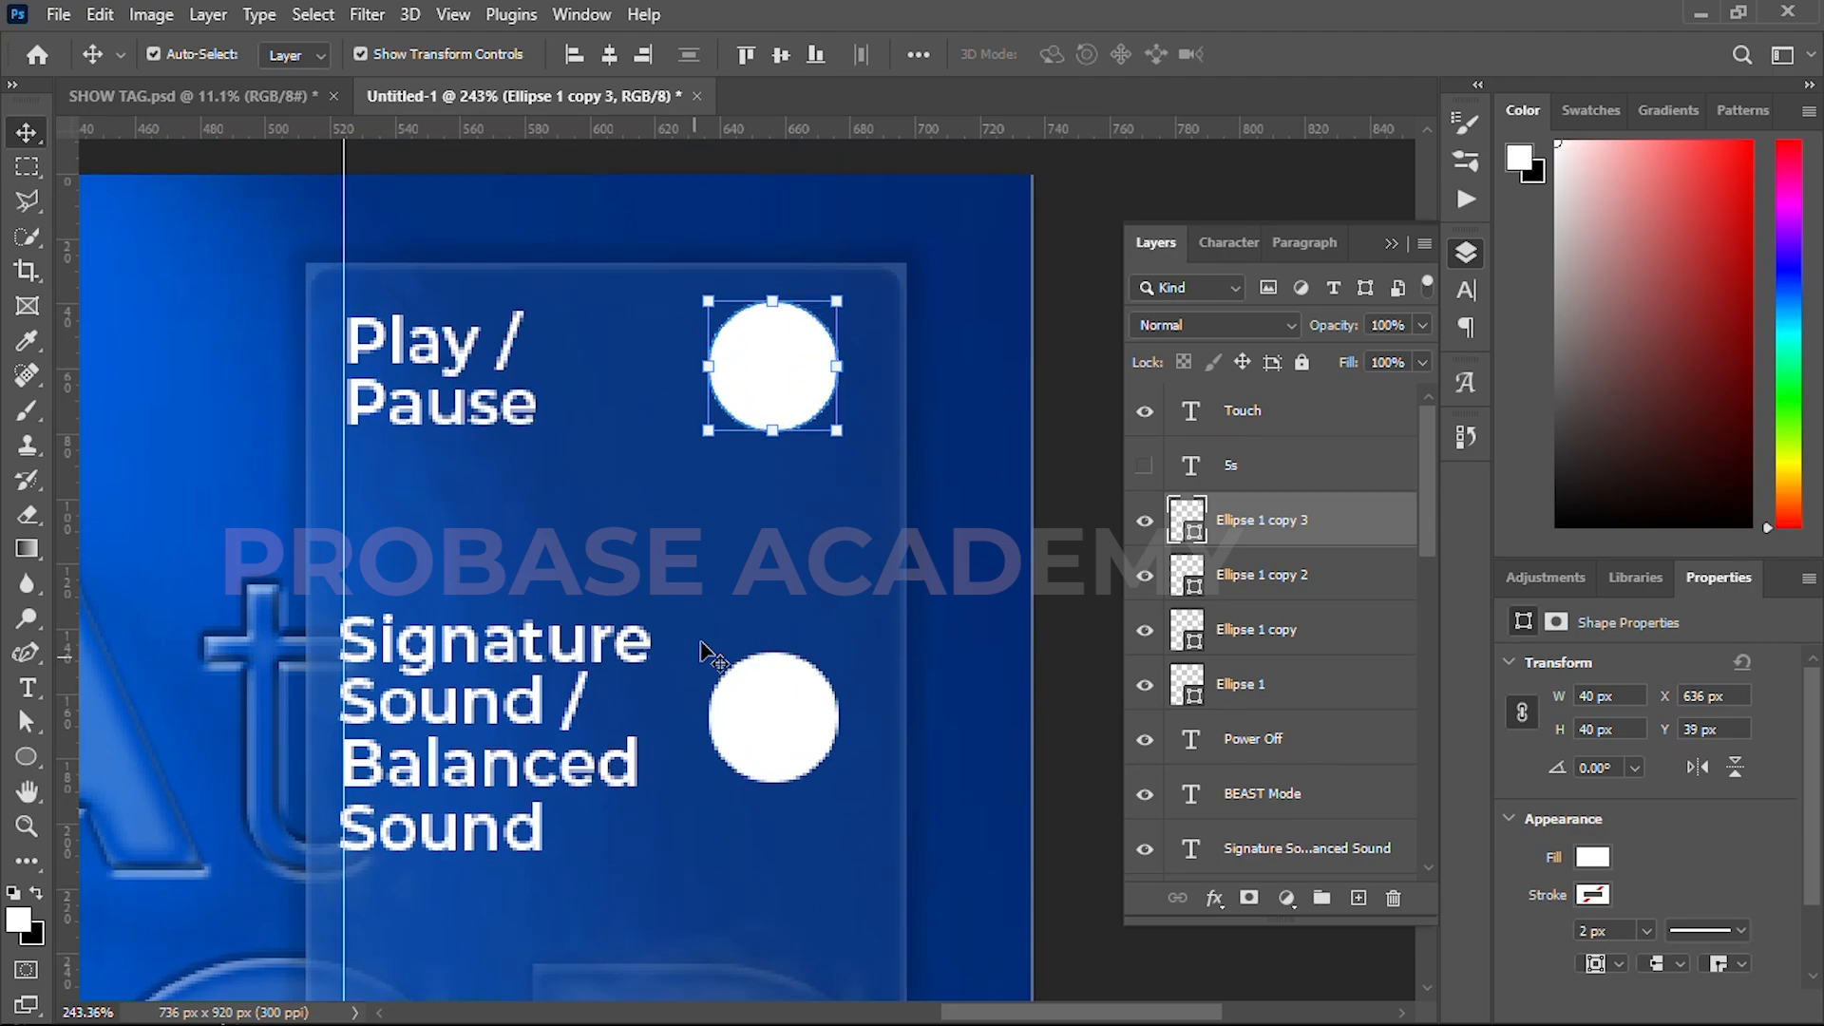
{"action": "left_click", "coordinate": [1102, 503]}
- Place the hidden 5s layer below Touch and cut its letter shapes out of the Power Off circle with a layer mask
{"action": "scroll", "coordinate": [827, 411], "scroll_direction": "down", "scroll_amount": 3}
{"action": "left_click", "coordinate": [1282, 467]}
{"action": "mouse_move", "coordinate": [1256, 623]}
{"action": "left_mouse_down"}
{"action": "mouse_move", "coordinate": [1245, 497]}
{"action": "mouse_move", "coordinate": [1244, 638]}
{"action": "left_mouse_up"}
{"action": "left_click_drag", "start_coordinate": [1249, 460], "coordinate": [1244, 641]}
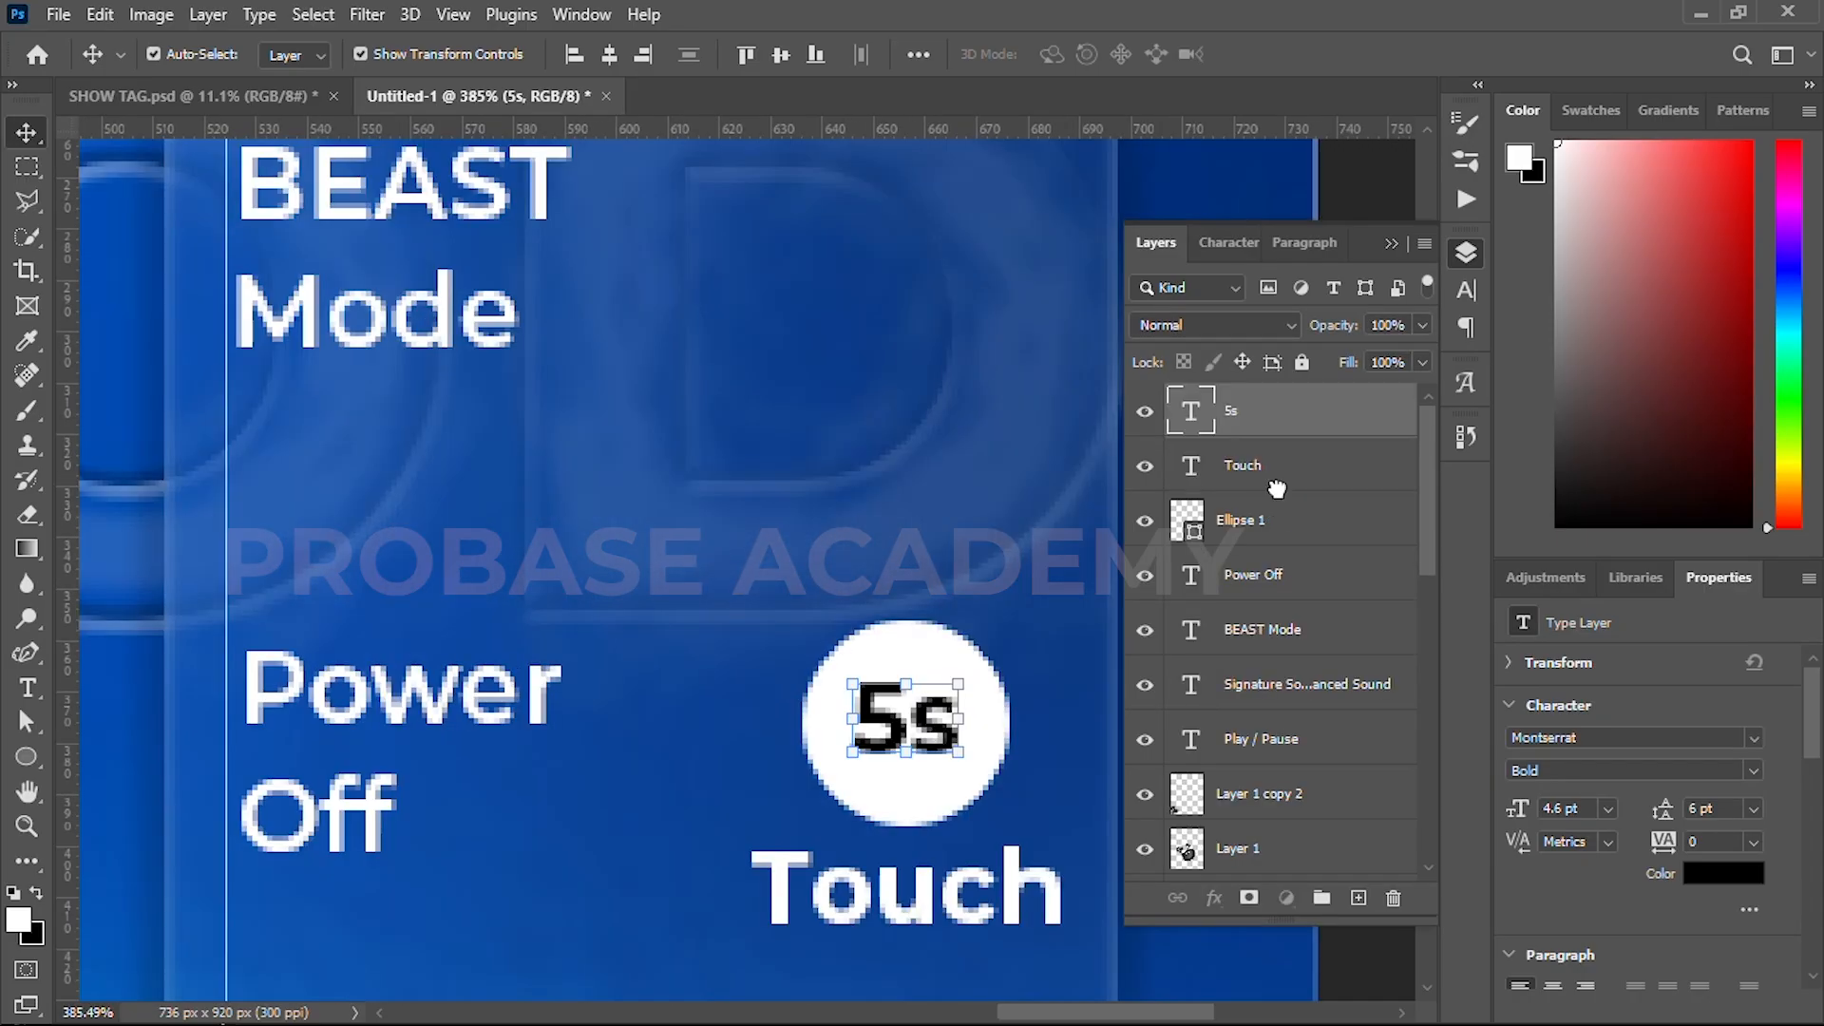
{"action": "left_click_drag", "start_coordinate": [1273, 485], "coordinate": [1238, 510]}
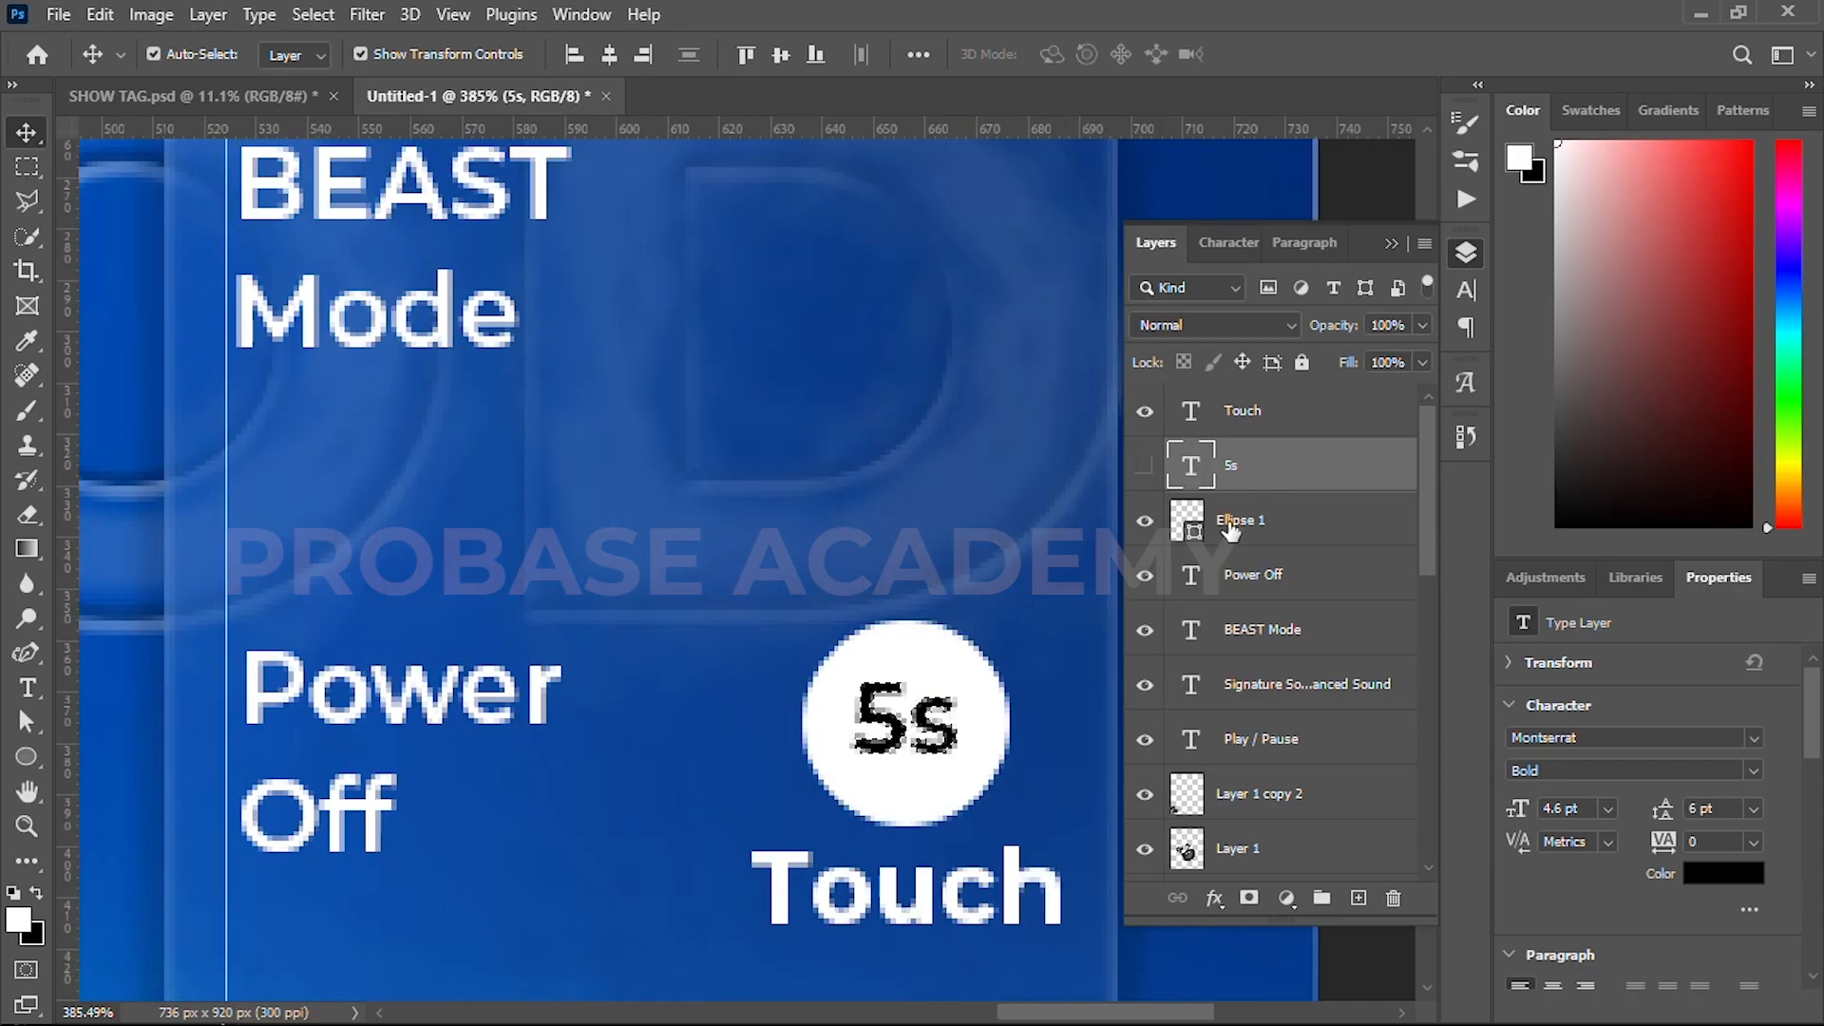
{"action": "left_click", "coordinate": [1238, 521]}
{"action": "left_click", "coordinate": [1249, 899]}
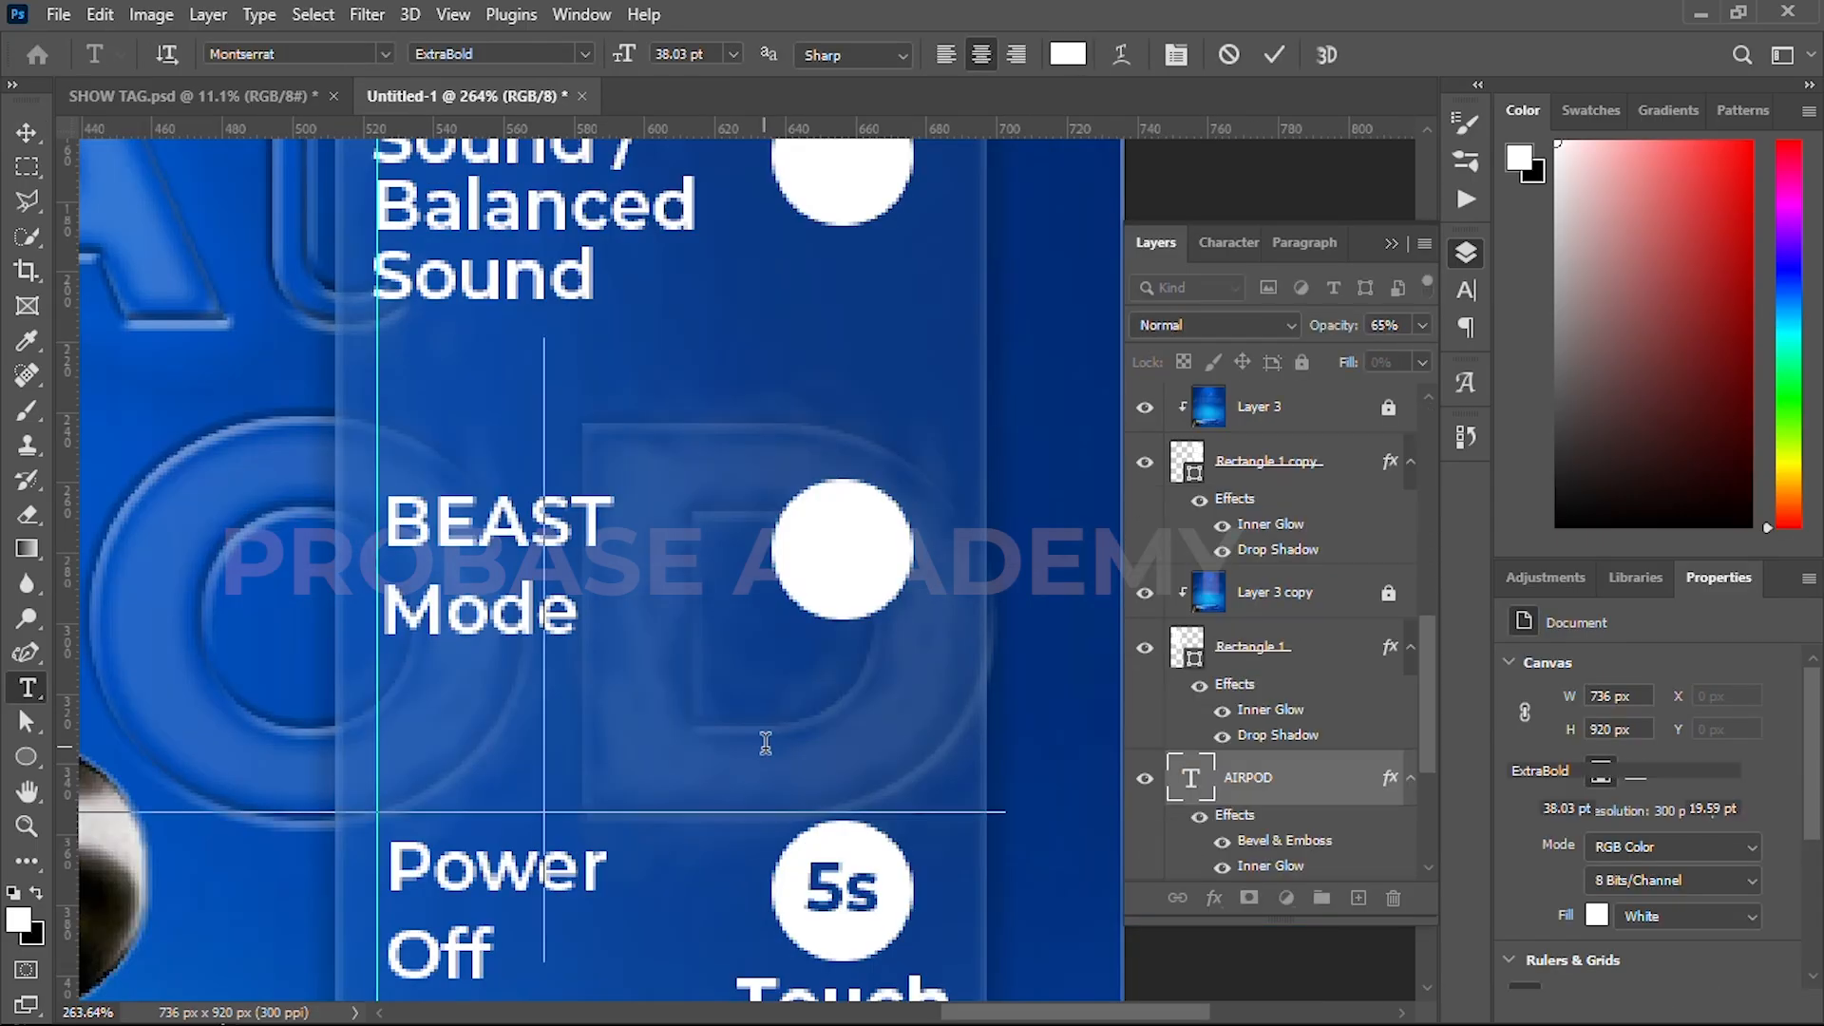
- Add a "3x" text below the Touch label and reduce its weight and size
{"action": "scroll", "coordinate": [832, 781], "scroll_direction": "down", "scroll_amount": 5}
{"action": "left_click", "coordinate": [831, 780]}
{"action": "type", "text": "3X"}
{"action": "key", "text": "ctrl+a"}
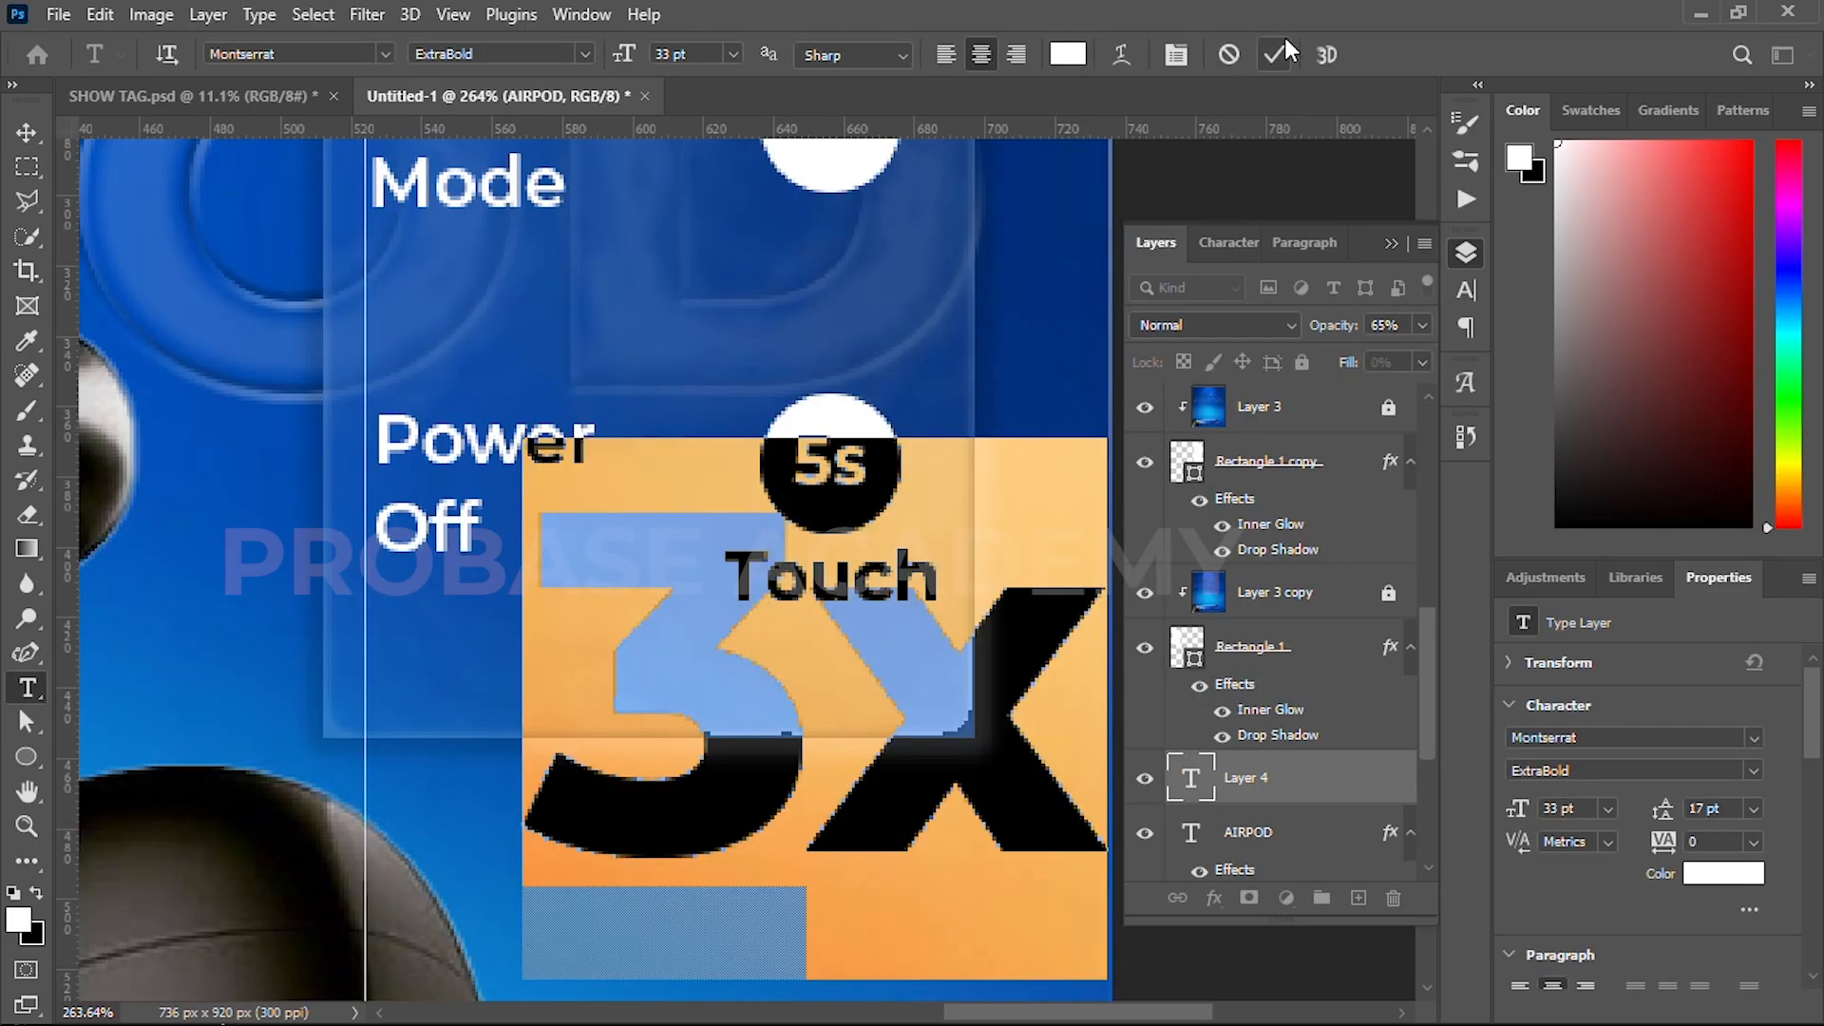
{"action": "left_click", "coordinate": [1754, 772]}
{"action": "left_click", "coordinate": [1587, 664]}
{"action": "left_click_drag", "start_coordinate": [1518, 810], "coordinate": [1507, 825]}
{"action": "left_click", "coordinate": [1274, 54]}
{"action": "key", "text": "v"}
- Match the 3x text to the Power Off text's formatting with SemiBold weight and a size of 4.6 pt
{"action": "left_click", "coordinate": [548, 443]}
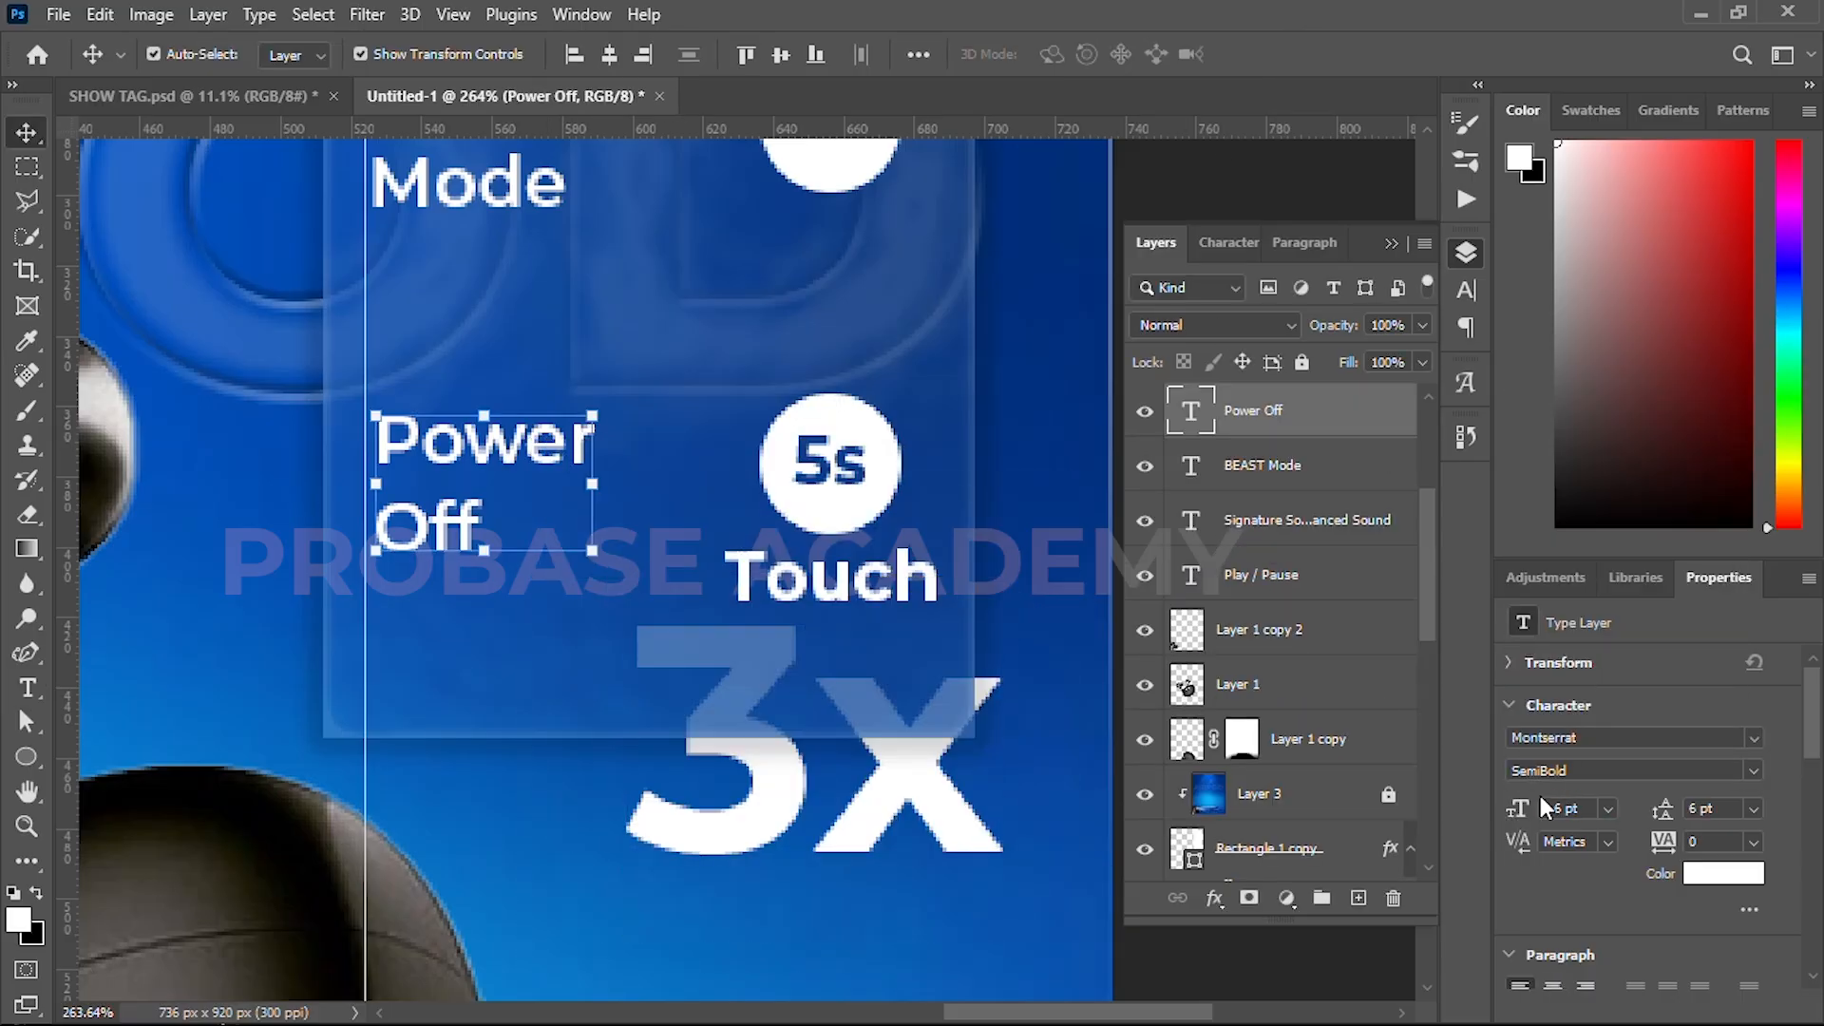
{"action": "left_click", "coordinate": [929, 791]}
{"action": "left_click", "coordinate": [1753, 771]}
{"action": "left_click", "coordinate": [1557, 700]}
{"action": "type", "text": "4.6"}
{"action": "key", "text": "Return"}
- Centre the 3x text on the BEAST Mode circle with its layer above that circle, and colour it black (000000)
{"action": "left_click_drag", "start_coordinate": [826, 830], "coordinate": [865, 313]}
{"action": "left_click_drag", "start_coordinate": [1332, 858], "coordinate": [1271, 492]}
{"action": "left_click_drag", "start_coordinate": [848, 287], "coordinate": [793, 600]}
{"action": "left_click", "coordinate": [1722, 874]}
{"action": "left_click", "coordinate": [1070, 611]}
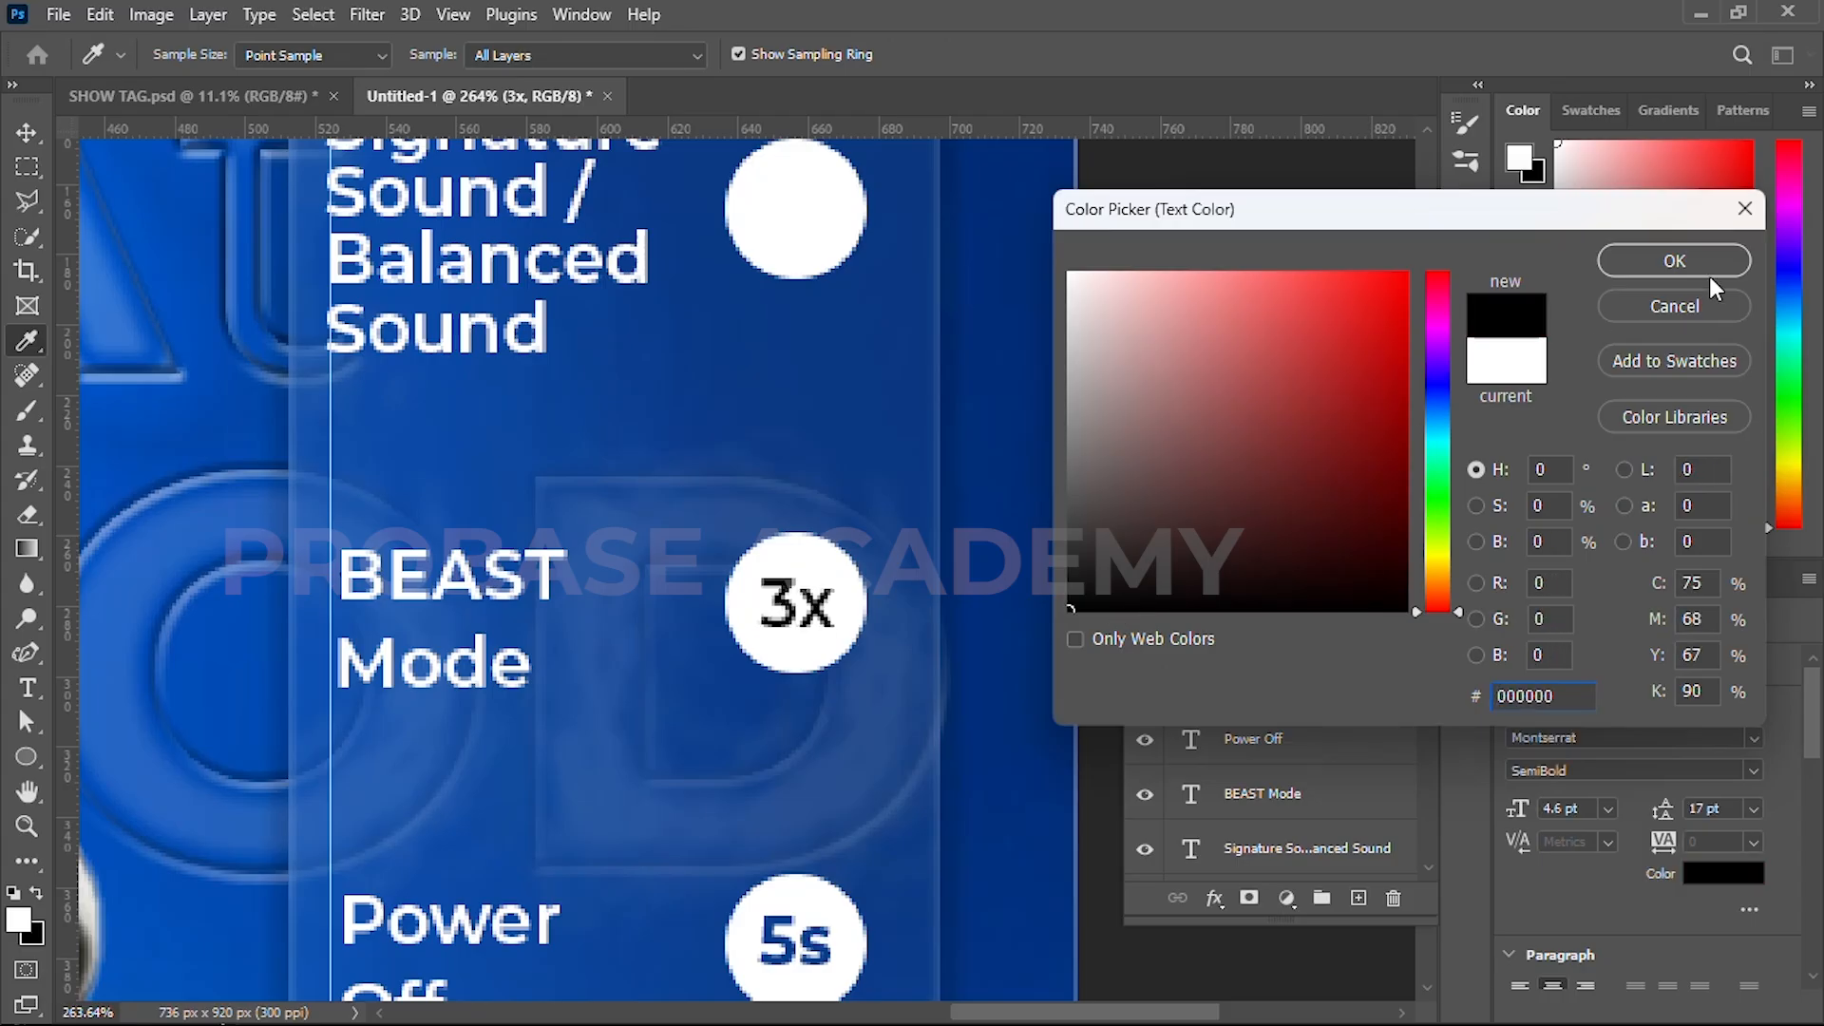
{"action": "left_click", "coordinate": [1675, 261]}
{"action": "scroll", "coordinate": [789, 613], "scroll_direction": "up", "scroll_amount": 3}
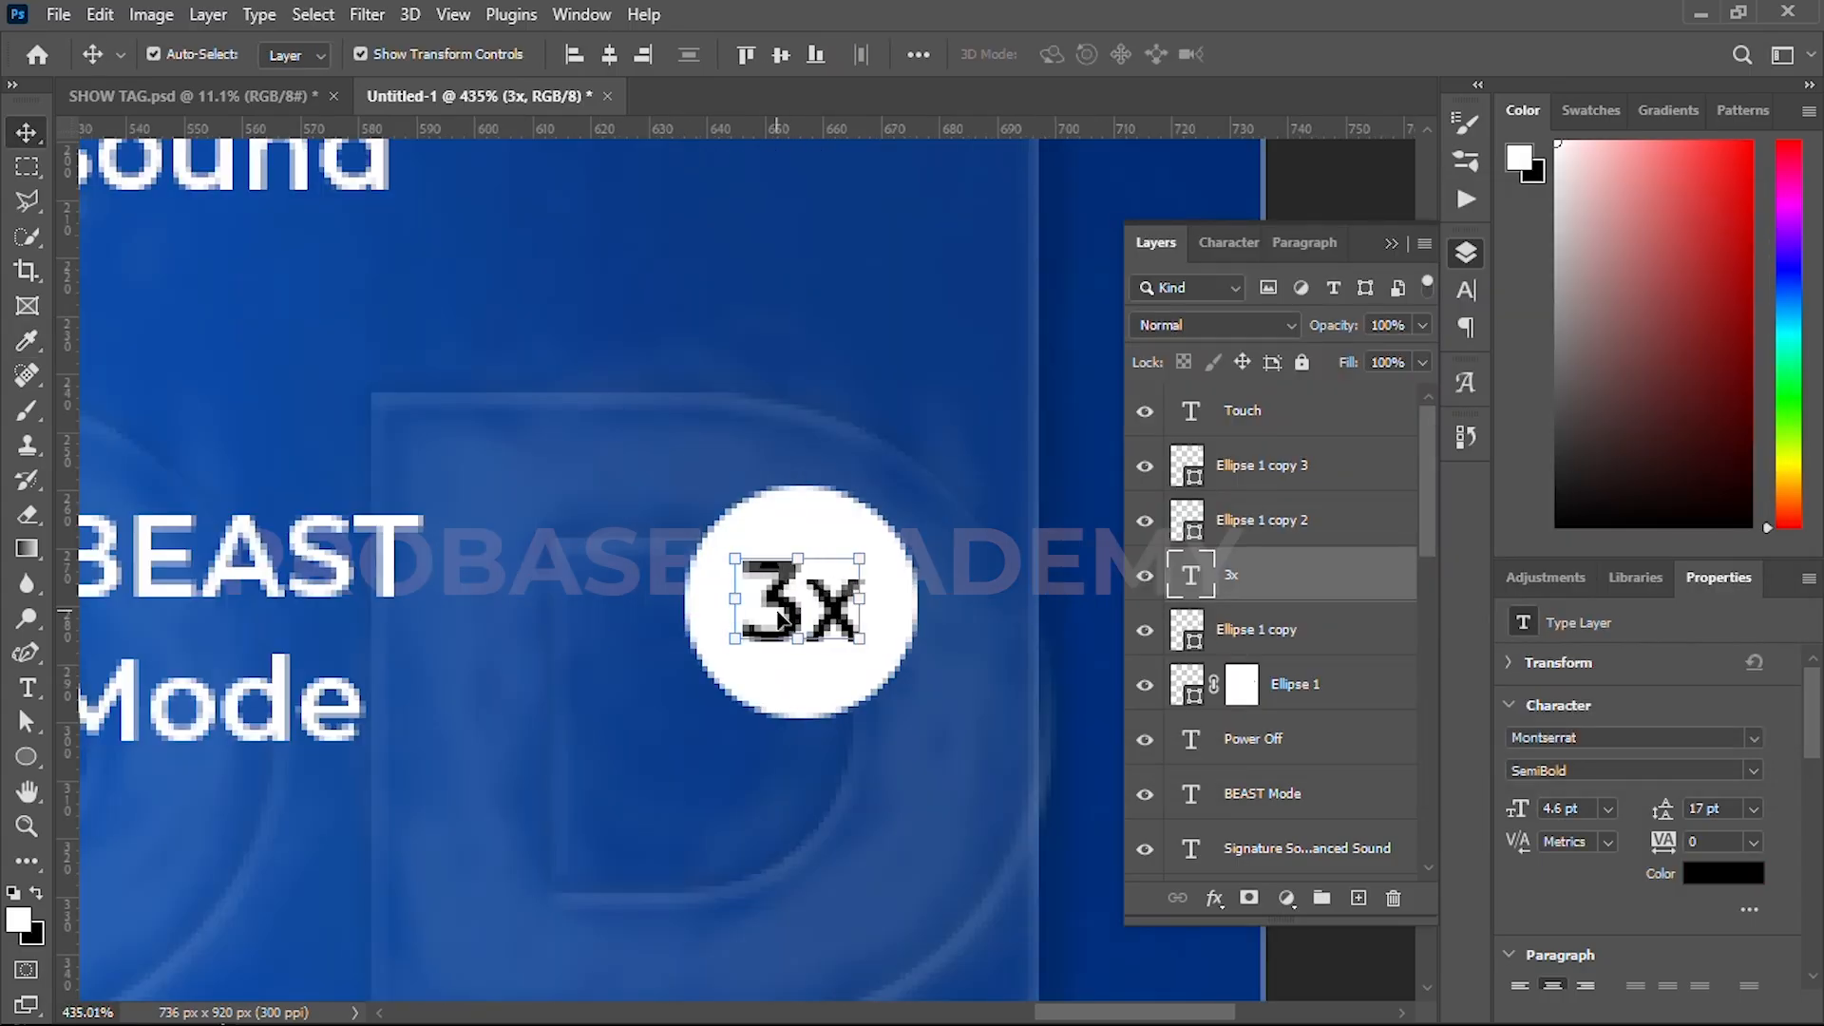
- Duplicate the 3x text onto the Signature Sound and Play / Pause circles, with each copy's layer above its circle
{"action": "scroll", "coordinate": [825, 615], "scroll_direction": "down", "scroll_amount": 3}
{"action": "left_click_drag", "start_coordinate": [803, 789], "coordinate": [806, 413]}
{"action": "left_click_drag", "start_coordinate": [1254, 577], "coordinate": [1252, 513]}
{"action": "left_click_drag", "start_coordinate": [792, 424], "coordinate": [807, 425]}
{"action": "left_click_drag", "start_coordinate": [821, 428], "coordinate": [792, 371]}
{"action": "key", "text": "ctrl+bracketright"}
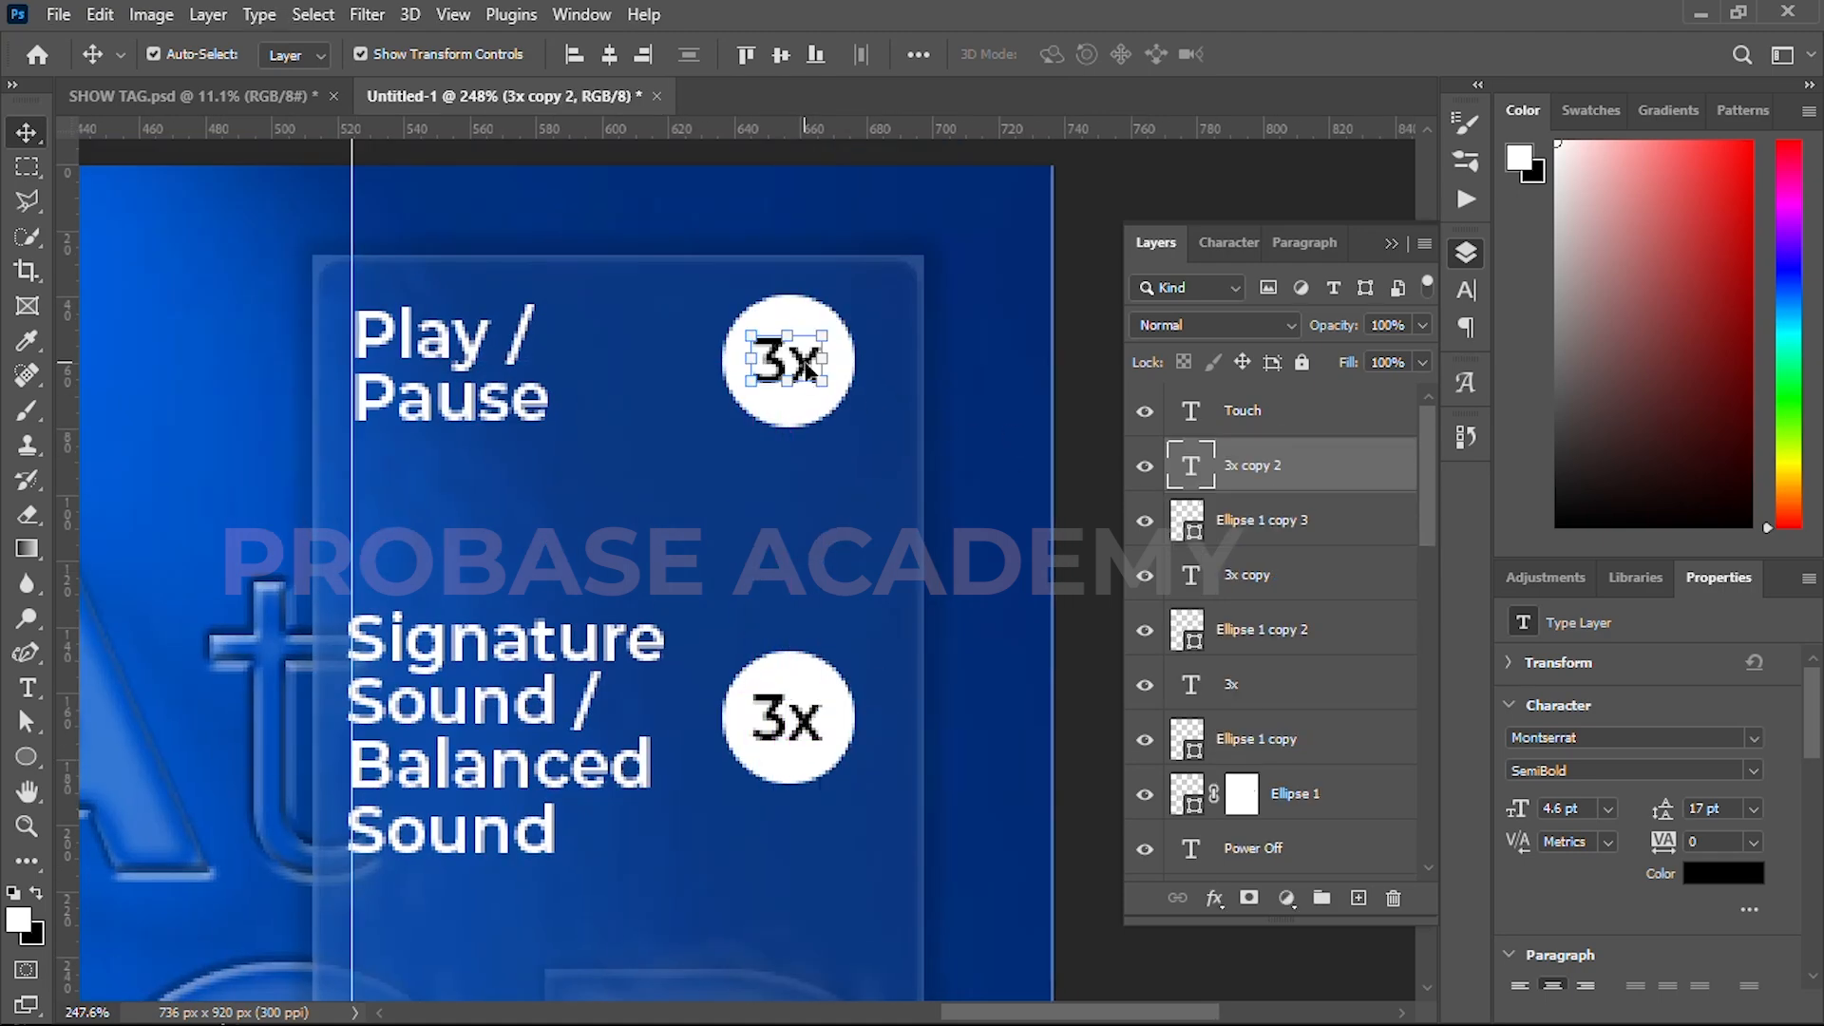
- Change the text on the Play / Pause circle to "1x"
{"action": "double_click", "coordinate": [805, 370]}
{"action": "left_click", "coordinate": [788, 357]}
{"action": "key", "text": "BackSpace"}
{"action": "type", "text": "1"}
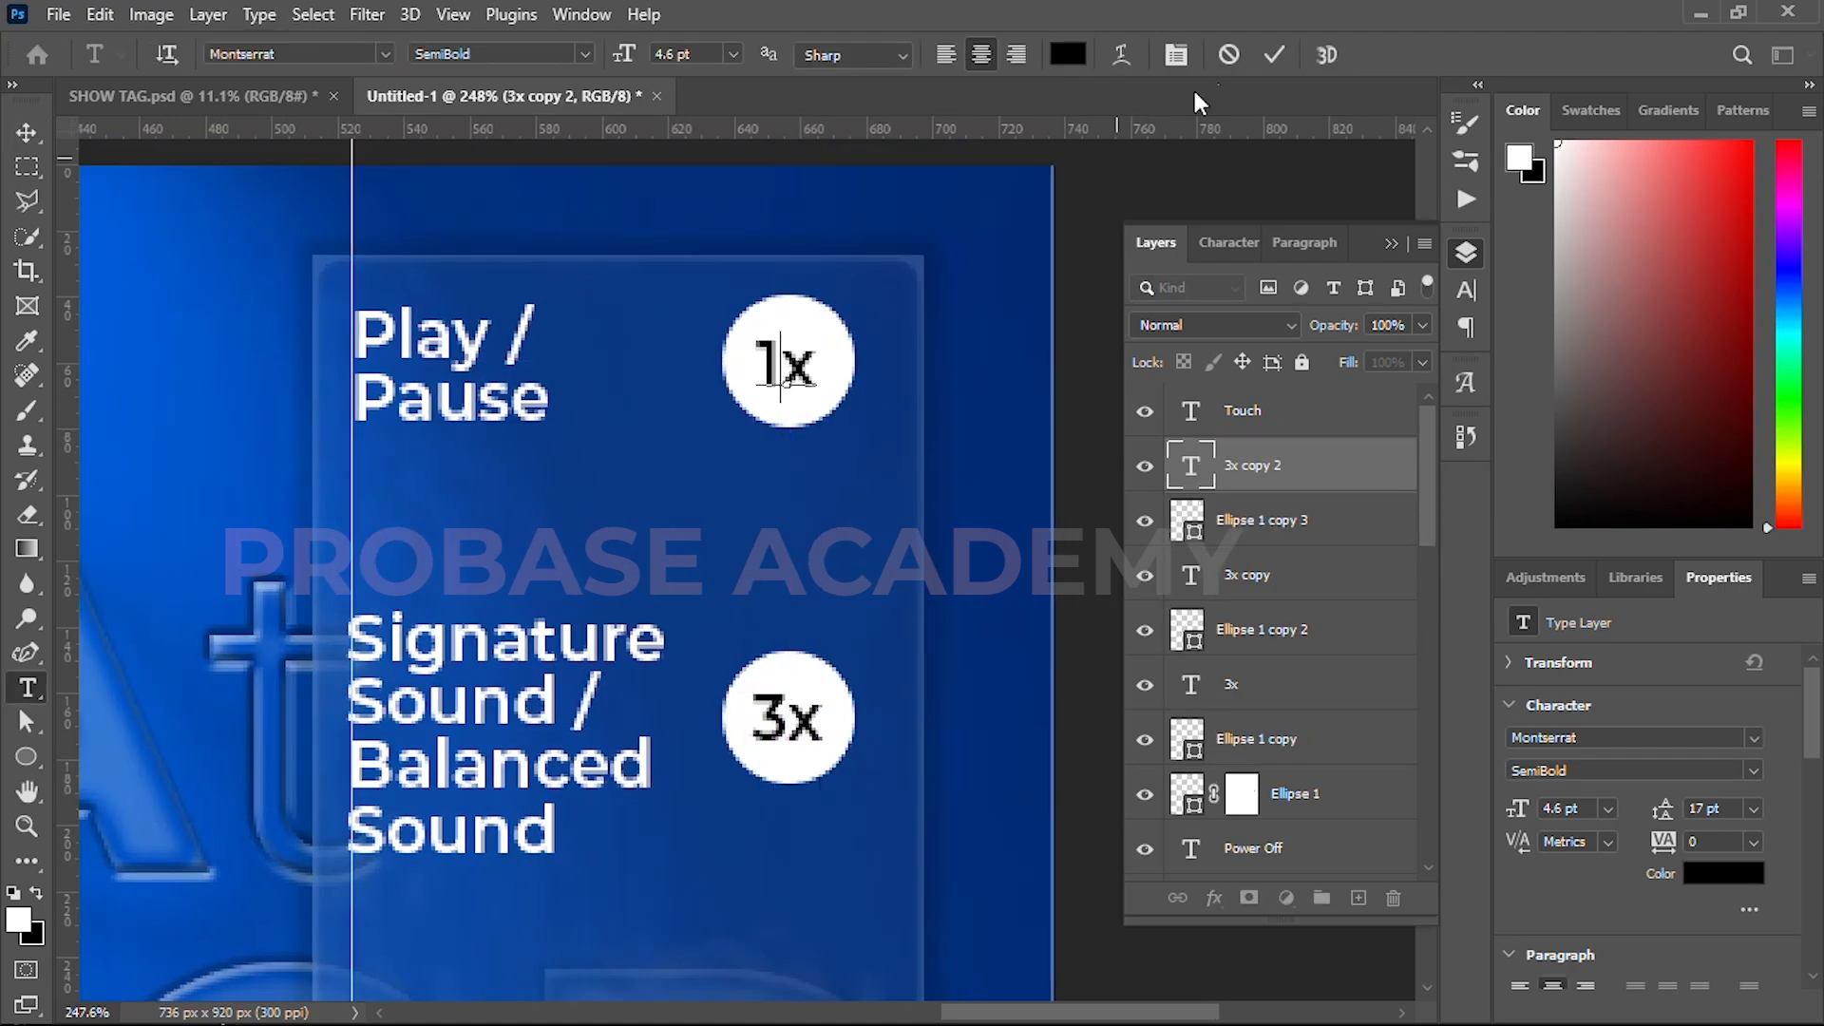
{"action": "left_click", "coordinate": [1274, 54]}
{"action": "key", "text": "v"}
- Change the text on the Signature Sound circle to "3s"
{"action": "double_click", "coordinate": [791, 739]}
{"action": "left_click_drag", "start_coordinate": [785, 722], "coordinate": [850, 722]}
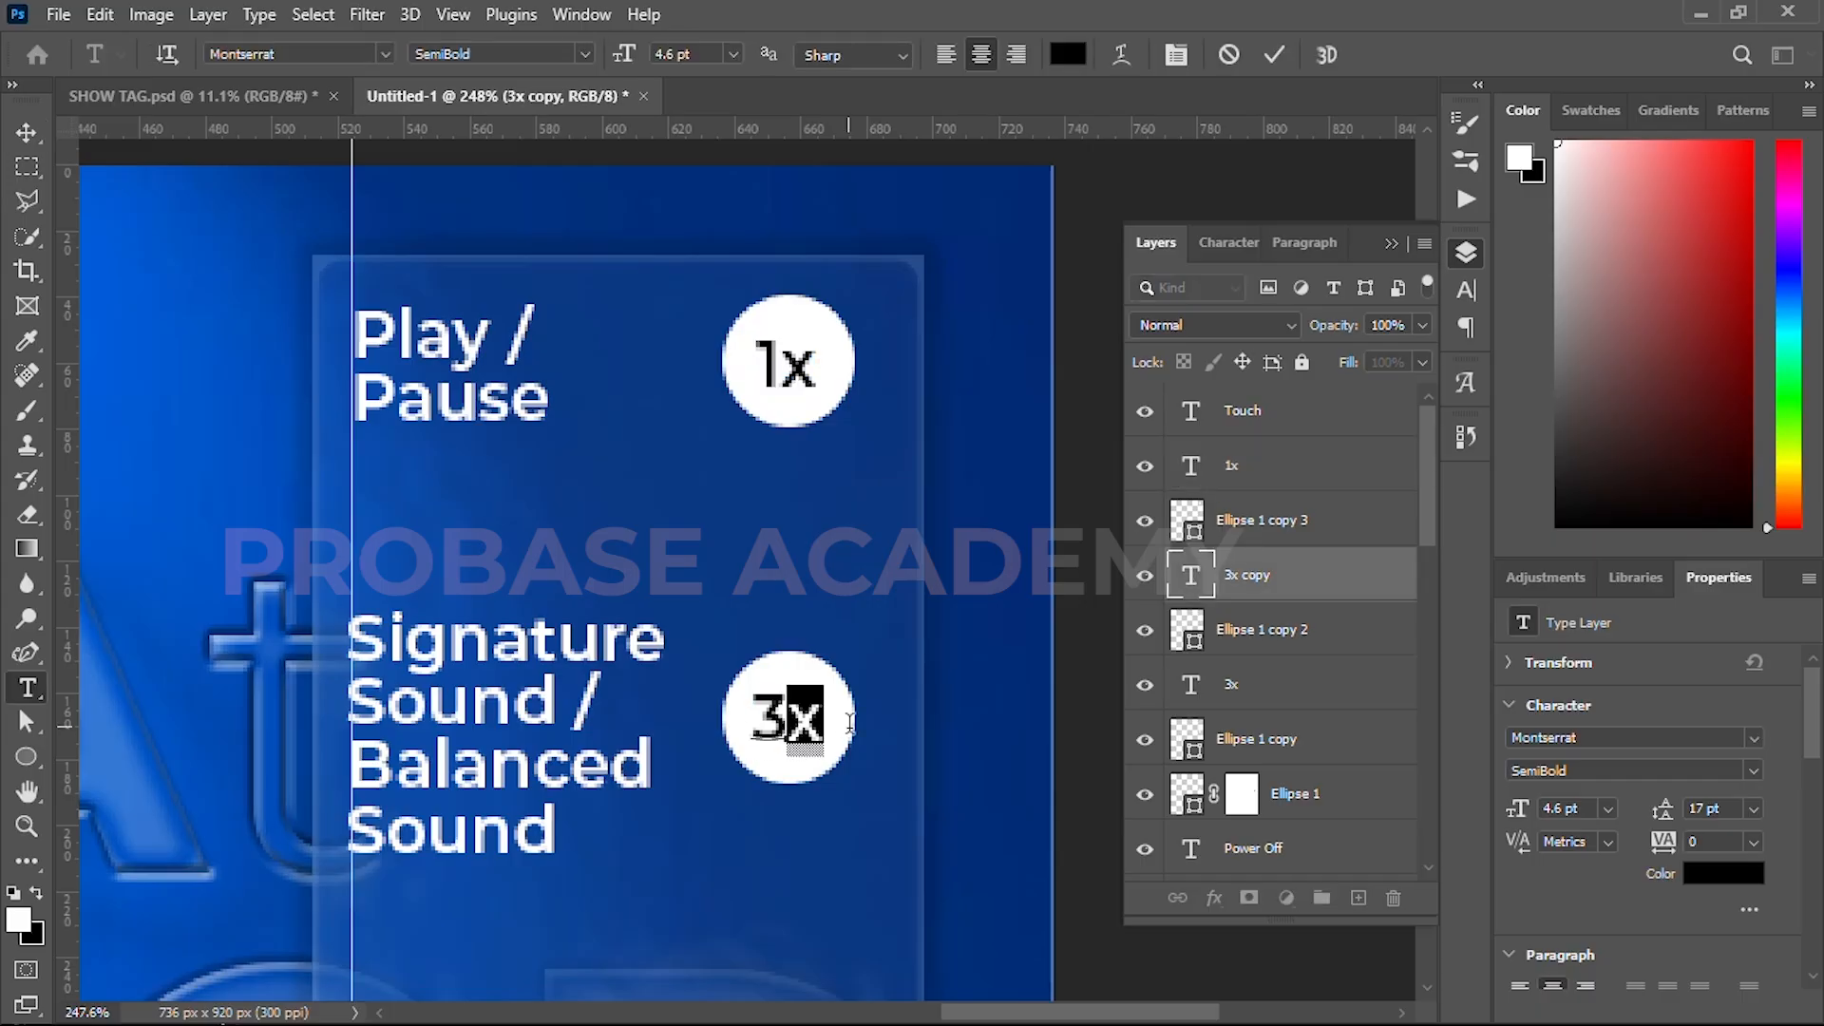
{"action": "left_click", "coordinate": [1278, 57]}
{"action": "key", "text": "v"}
- Mask the BEAST Mode circle so the 3x lettering is cut out of it, and delete the 3x text layer
{"action": "scroll", "coordinate": [821, 703], "scroll_direction": "down", "scroll_amount": 4}
{"action": "left_click_drag", "start_coordinate": [826, 902], "coordinate": [829, 583]}
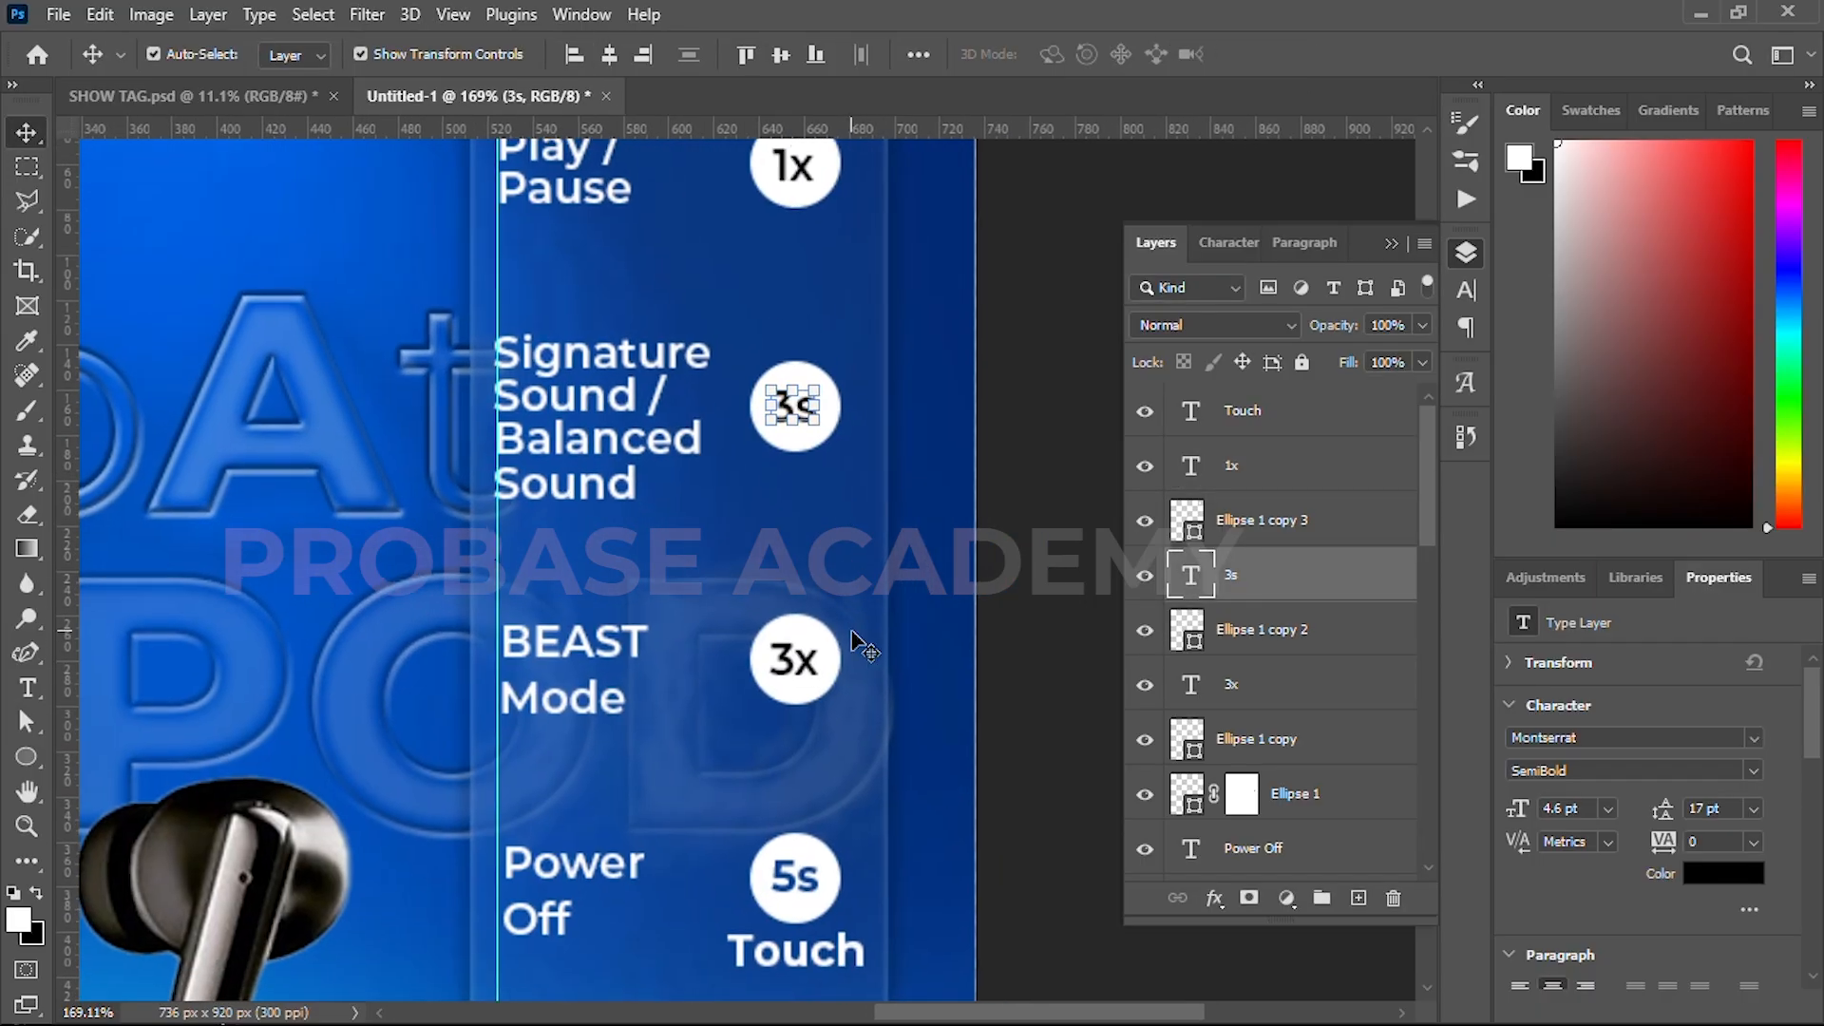
{"action": "left_click", "coordinate": [803, 662]}
{"action": "left_click", "coordinate": [1226, 739]}
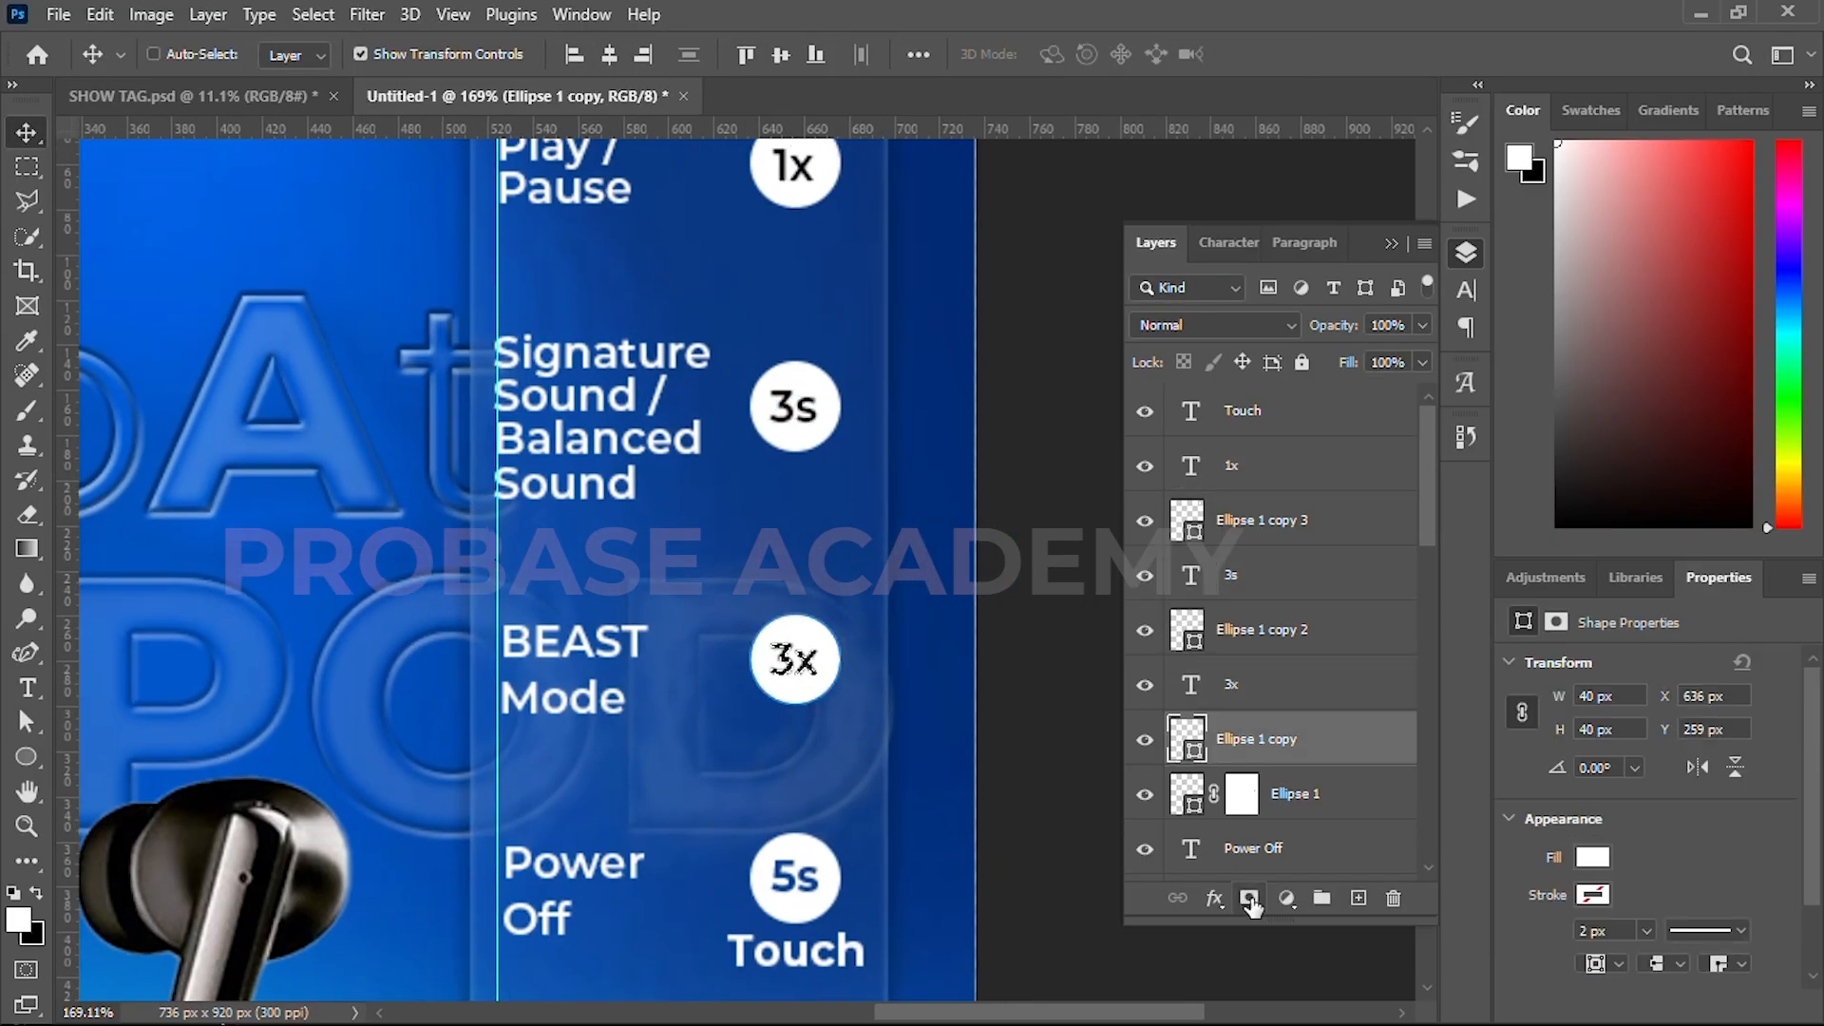
{"action": "left_click", "coordinate": [1247, 896]}
{"action": "left_click", "coordinate": [1241, 697]}
{"action": "key", "text": "Delete"}
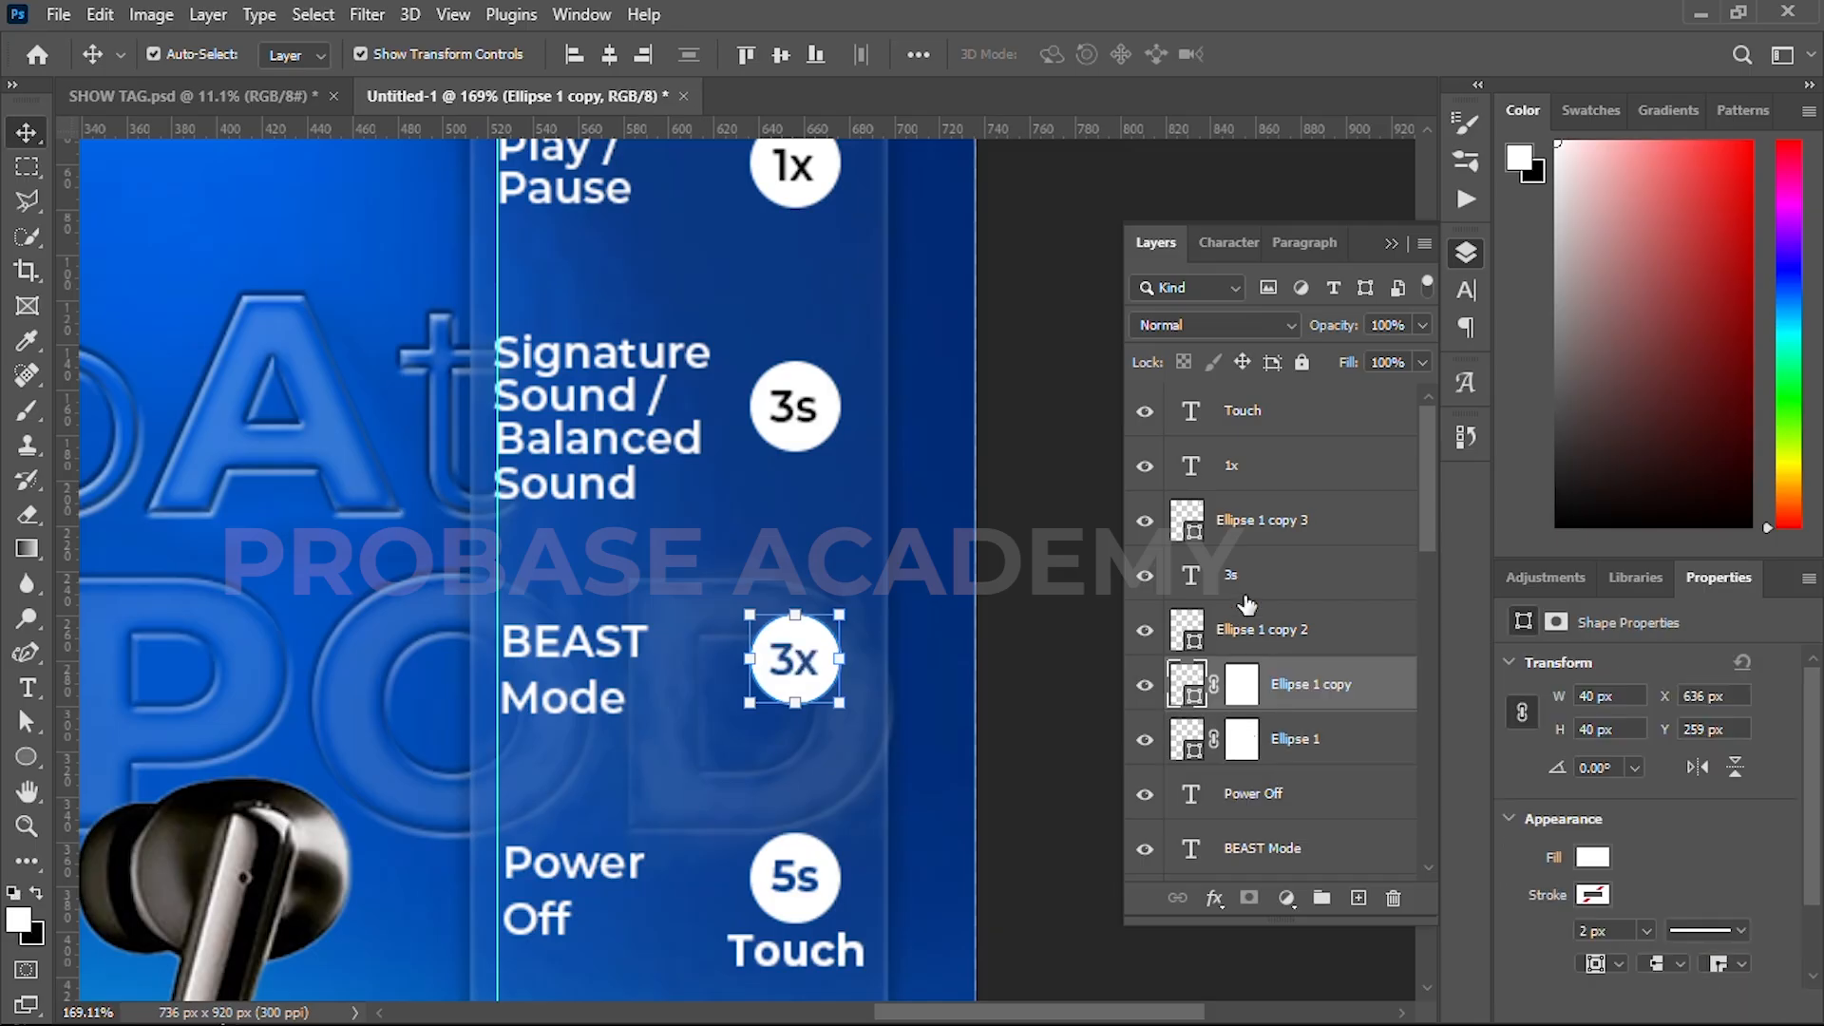
- Mask the Signature Sound circle so the 3s lettering is cut out of it, and delete the 3s text layer
{"action": "left_click", "coordinate": [1245, 632]}
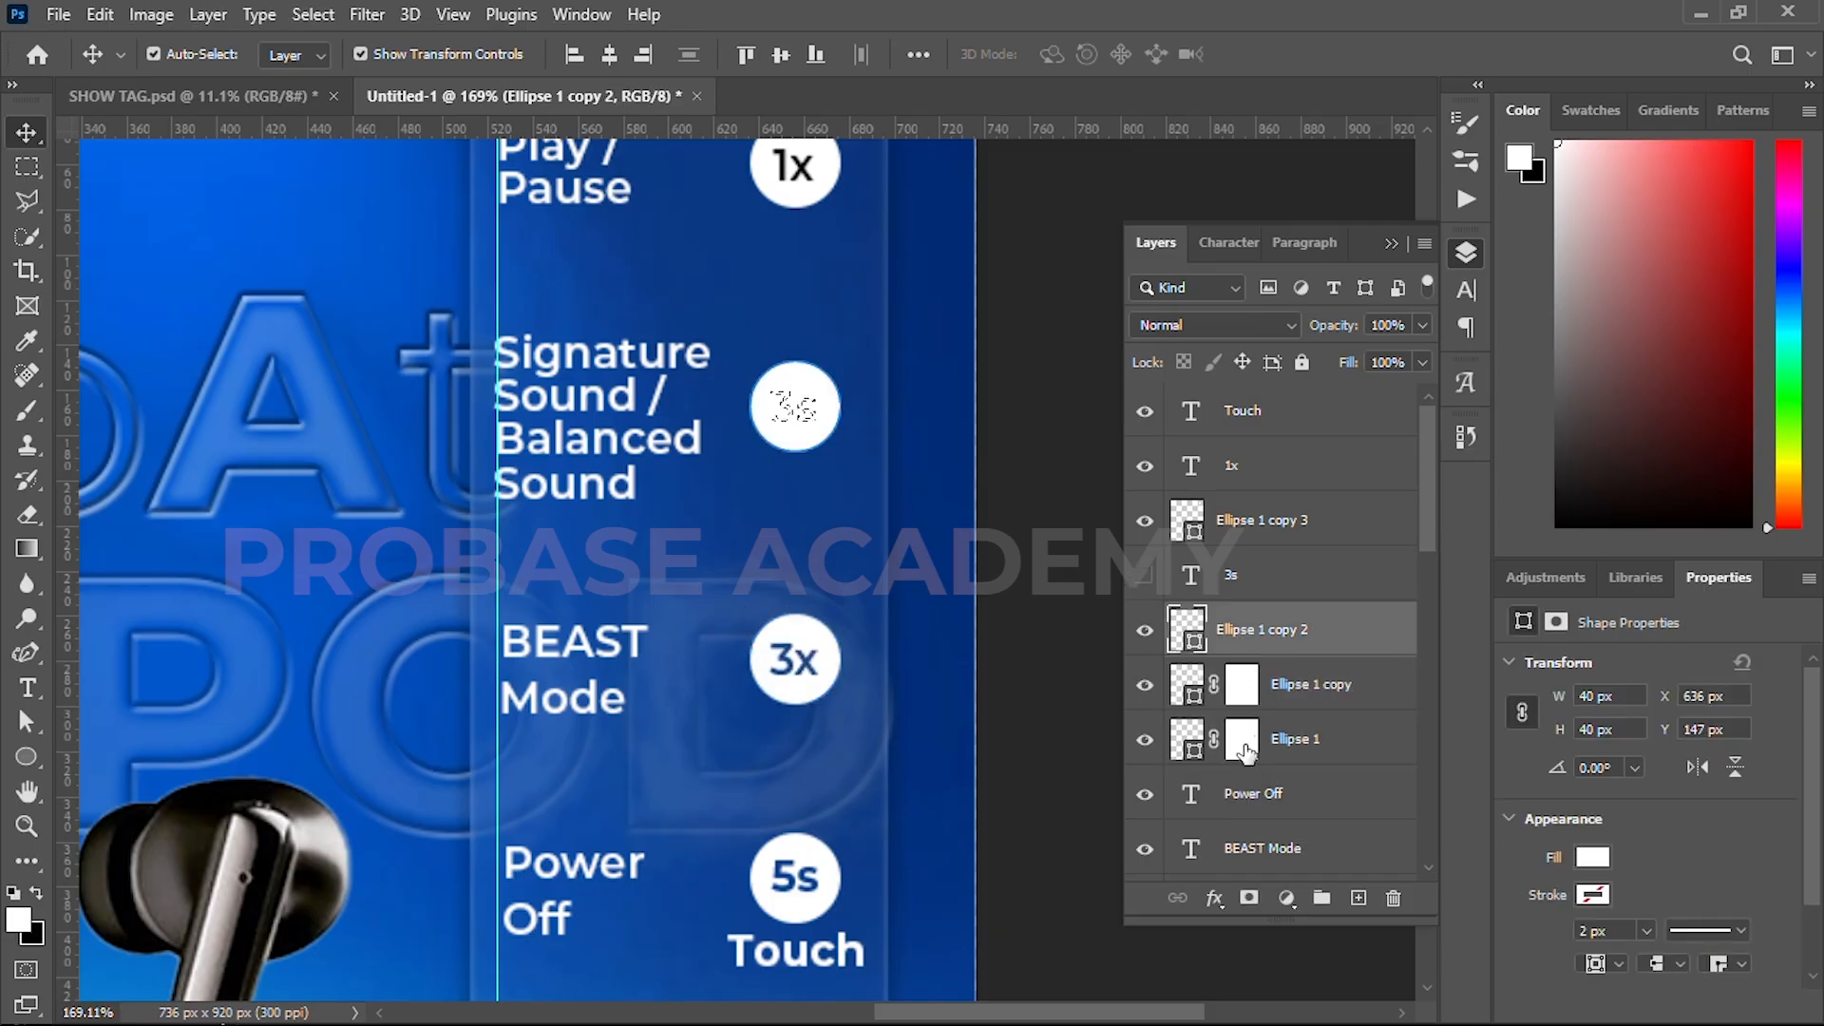
{"action": "left_click", "coordinate": [1247, 897]}
{"action": "left_click", "coordinate": [1259, 580]}
{"action": "key", "text": "Delete"}
- Mask the Play / Pause circle so the 1x lettering is cut out of it, and delete the 1x text layer
{"action": "left_click", "coordinate": [1260, 473]}
{"action": "left_click_drag", "start_coordinate": [959, 469], "coordinate": [957, 662]}
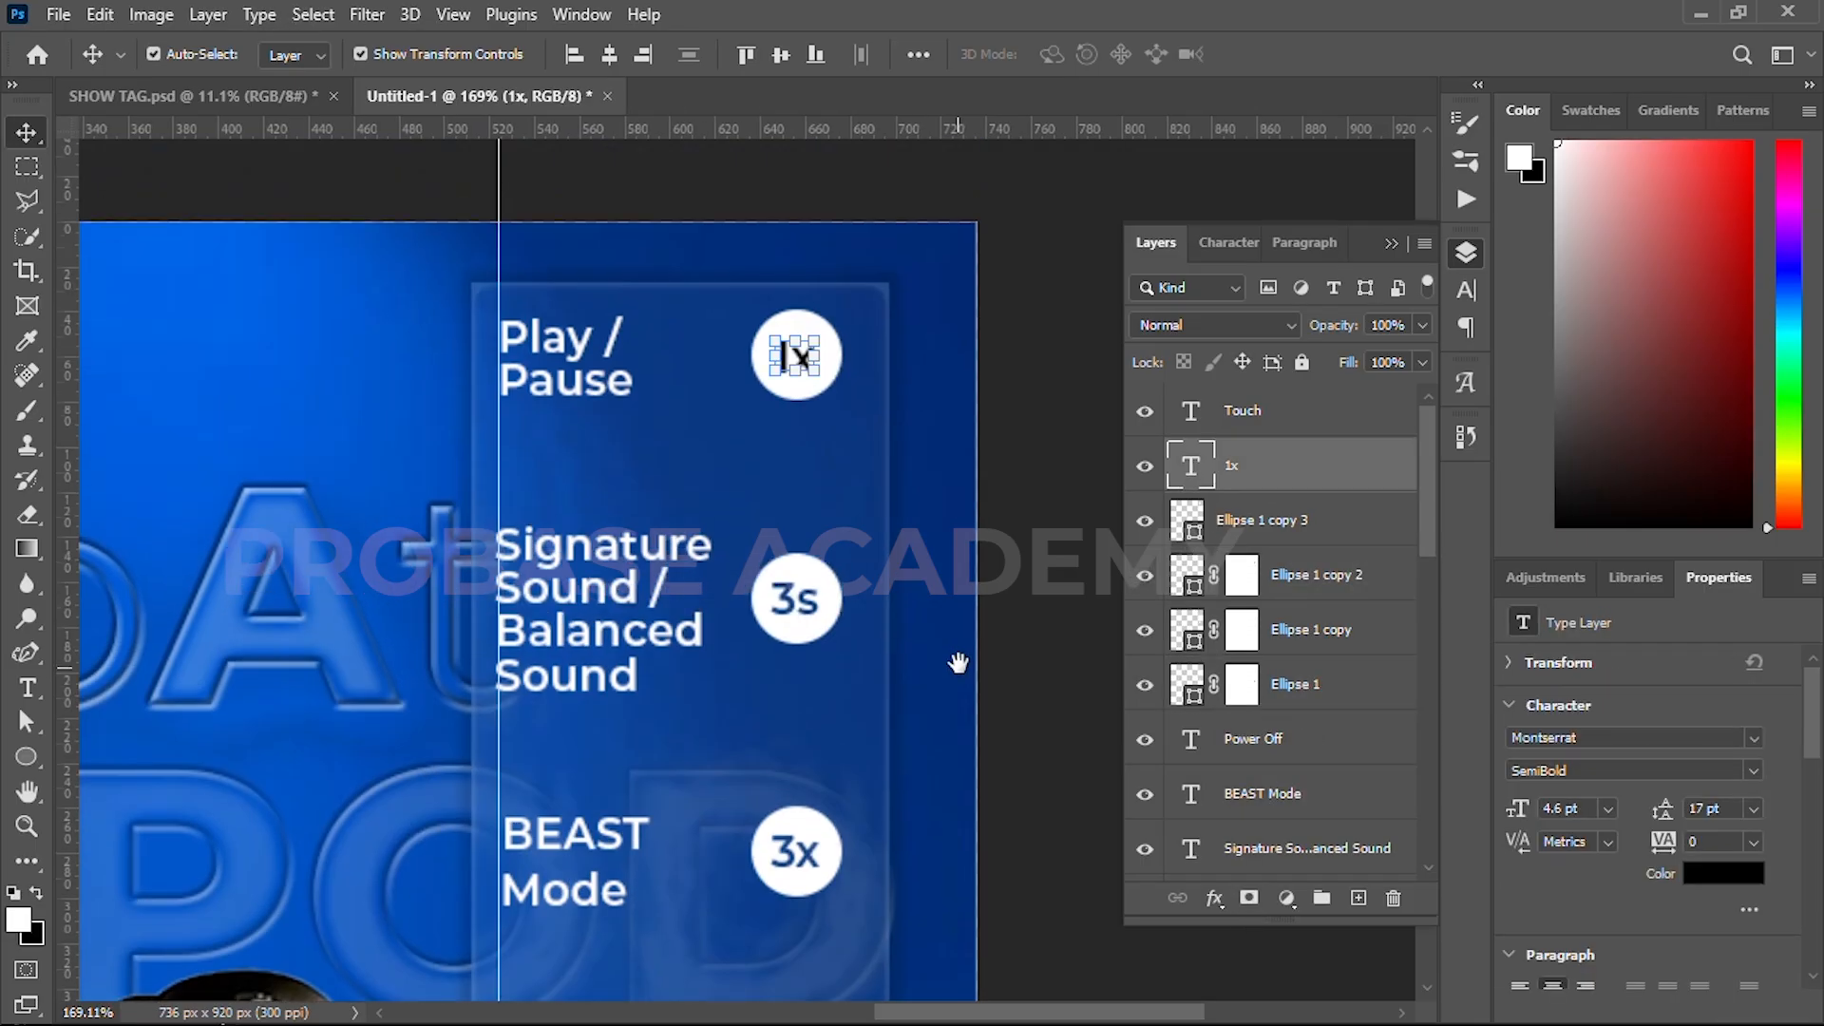
{"action": "left_click", "coordinate": [1193, 475], "text": "alt"}
{"action": "left_click", "coordinate": [1193, 475], "text": "ctrl"}
{"action": "key", "text": "ctrl+0"}
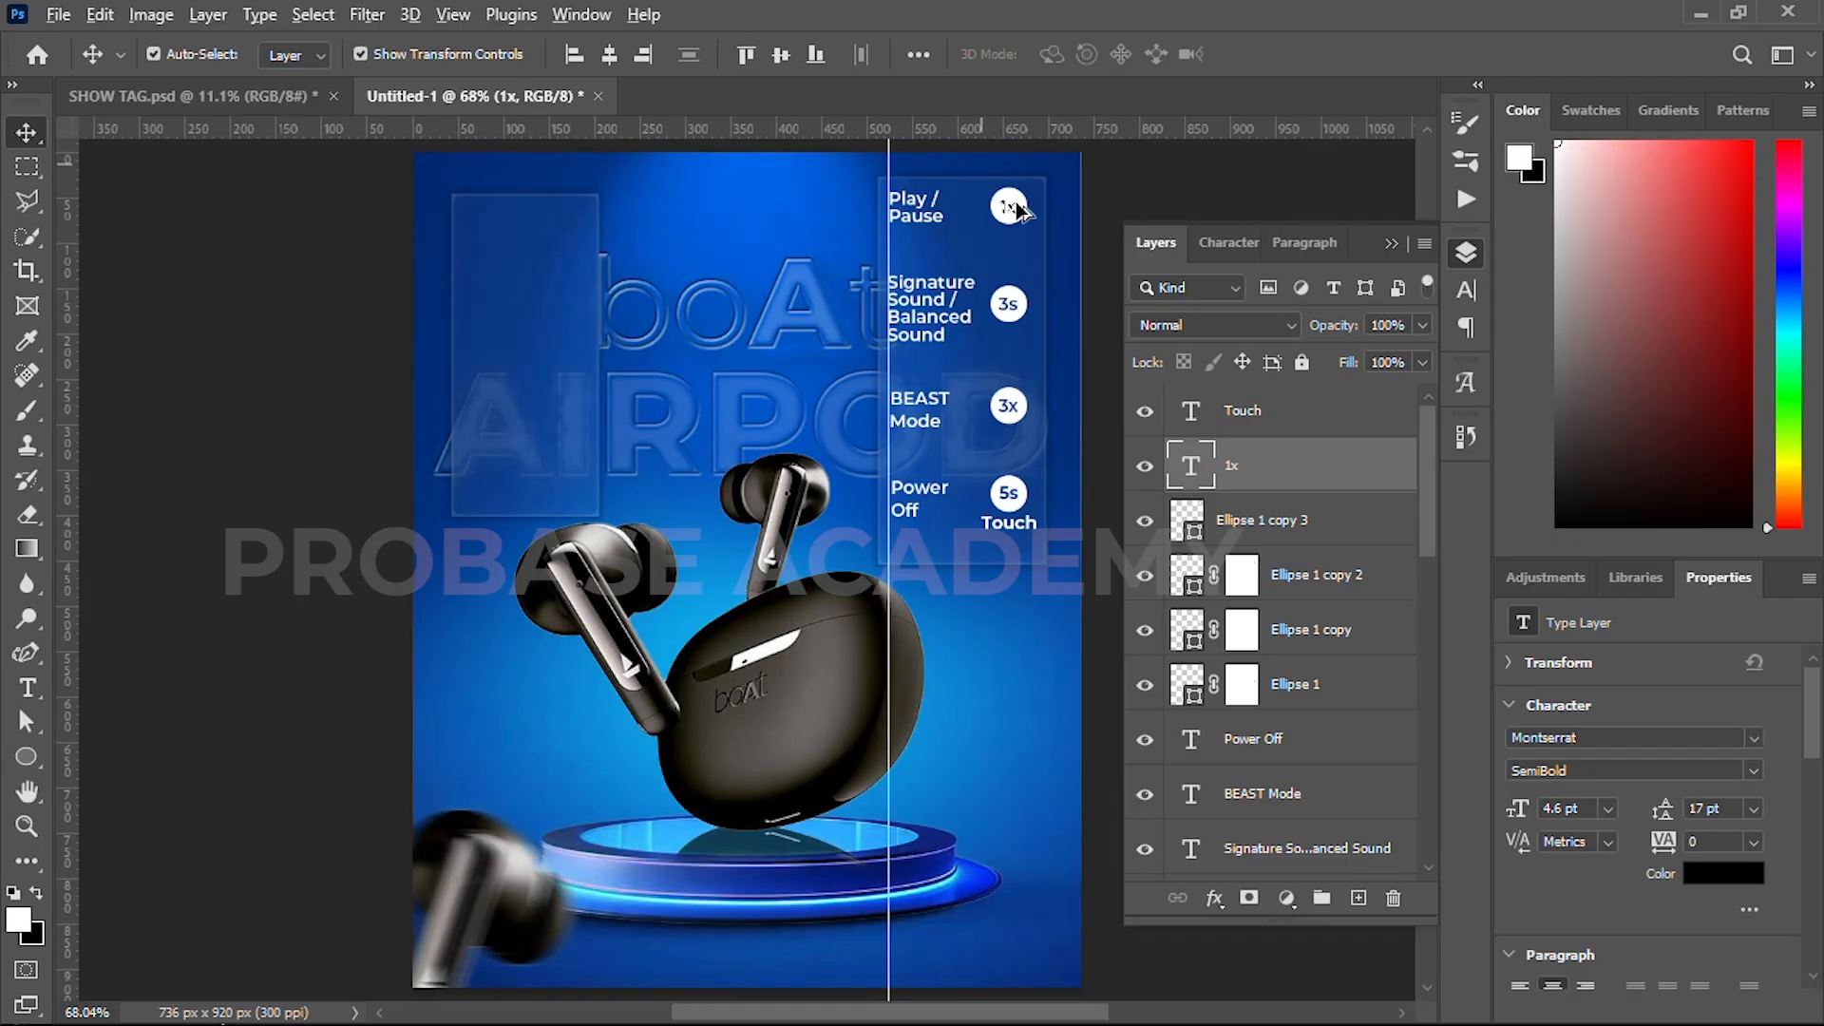
{"action": "scroll", "coordinate": [1007, 211], "scroll_direction": "up", "scroll_amount": 5}
{"action": "left_click_drag", "start_coordinate": [1053, 247], "coordinate": [800, 476]}
{"action": "left_click", "coordinate": [1266, 530]}
{"action": "left_click", "coordinate": [1145, 466]}
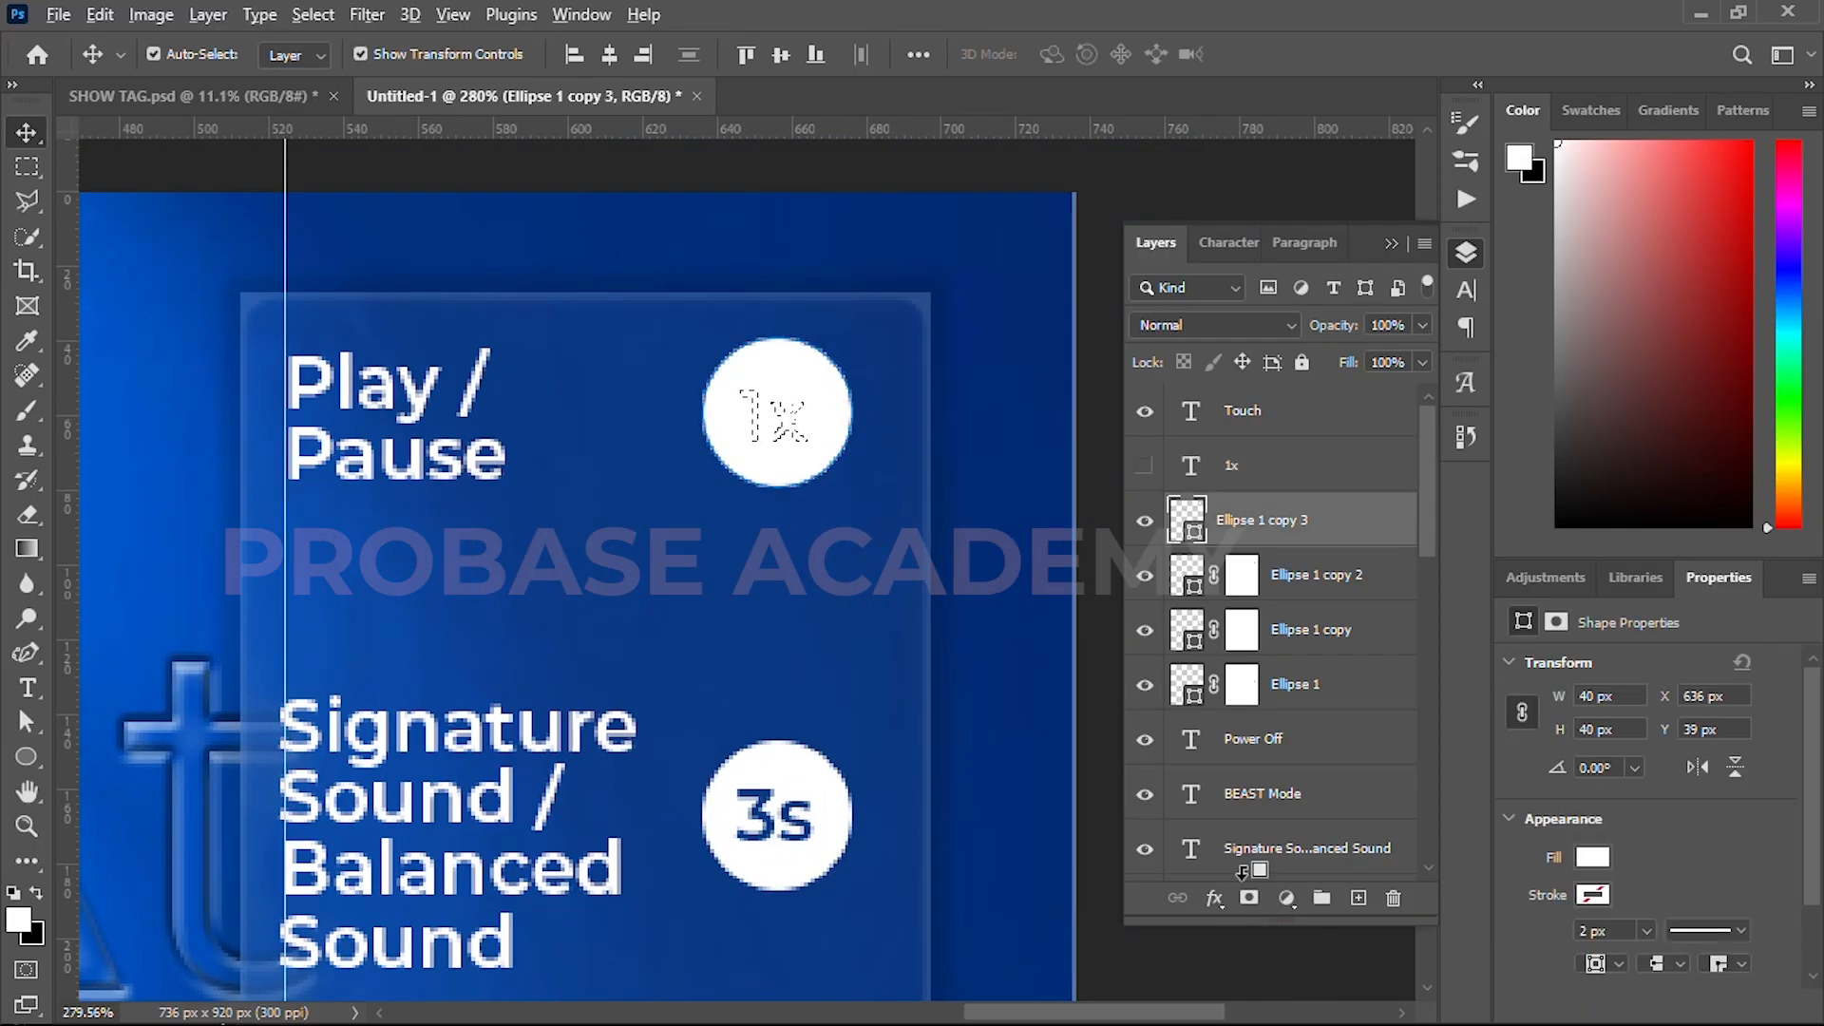
{"action": "left_click", "coordinate": [1247, 897]}
{"action": "left_click", "coordinate": [1230, 475]}
{"action": "key", "text": "Delete"}
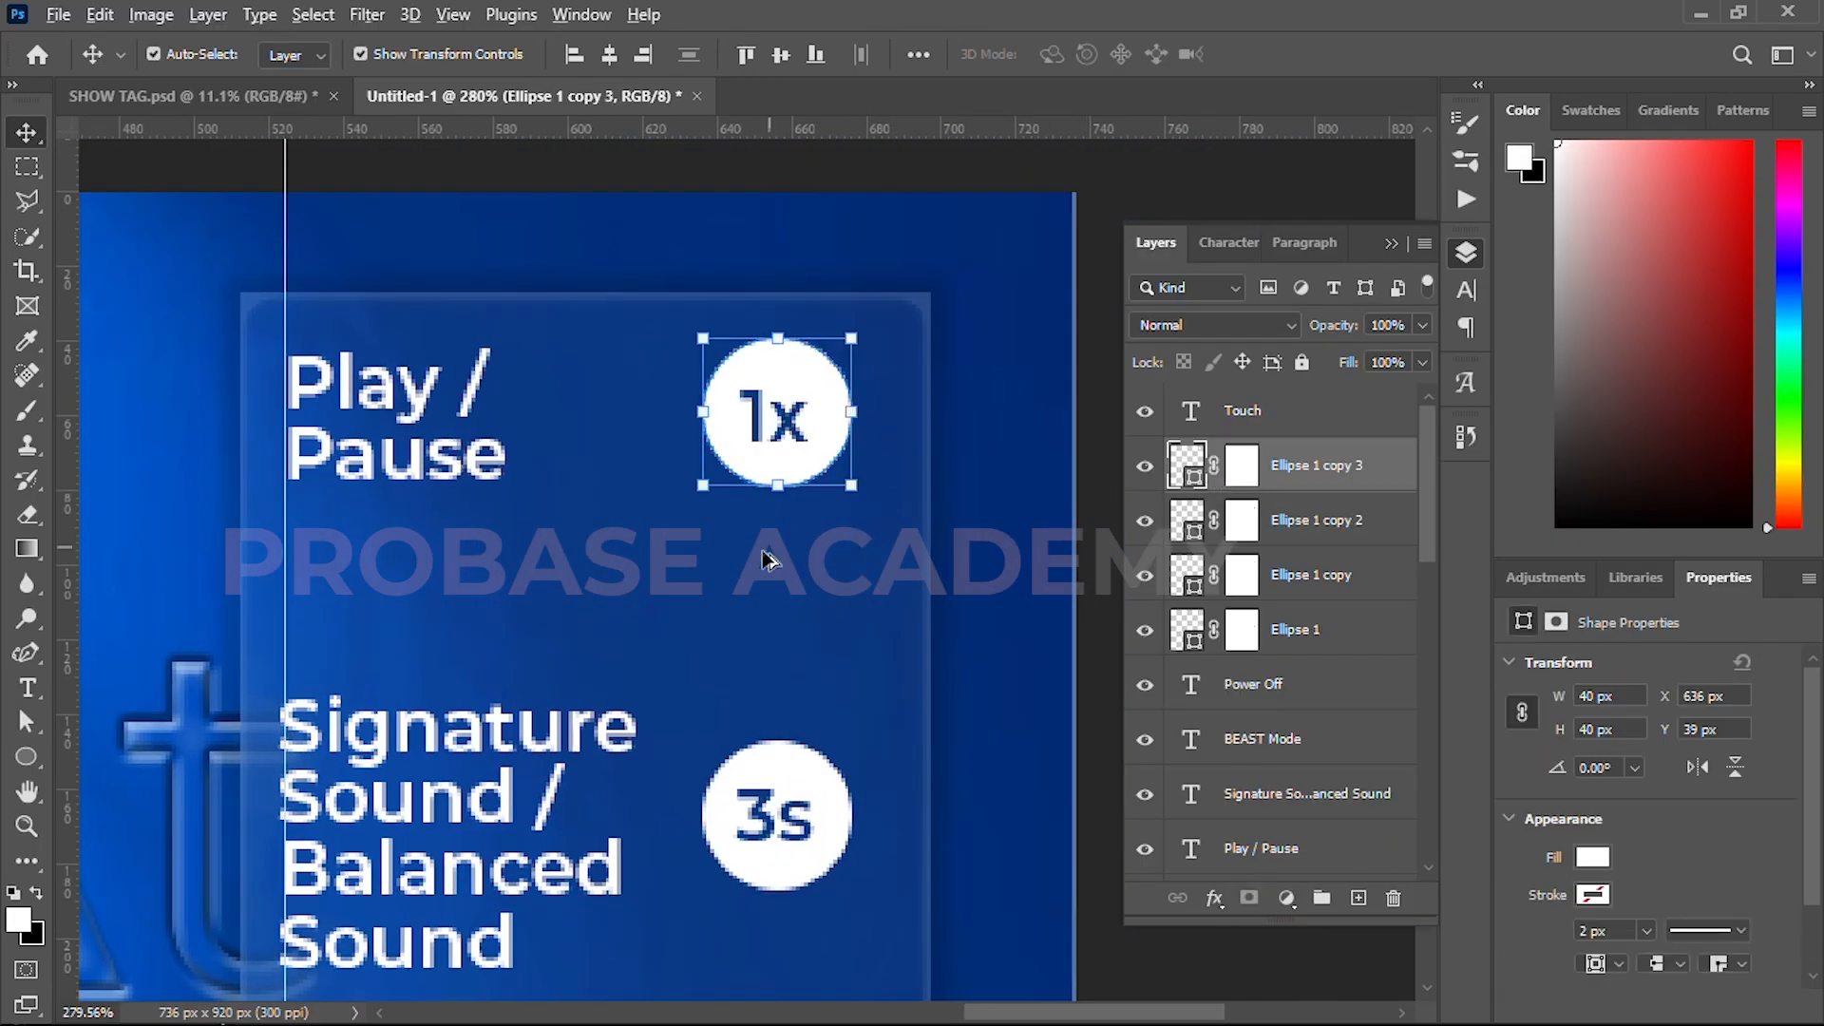
- Duplicate the Play / Pause text below the 1x circle, change the copy to "Tap" and nudge it into place
{"action": "left_click", "coordinate": [389, 373]}
{"action": "left_click_drag", "start_coordinate": [388, 373], "coordinate": [786, 530]}
{"action": "double_click", "coordinate": [790, 528]}
{"action": "type", "text": "Ta"}
{"action": "left_click", "coordinate": [1281, 49]}
{"action": "key", "text": "v"}
{"action": "key", "text": "Down"}
{"action": "key", "text": "Down"}
{"action": "key", "text": "Down"}
{"action": "key", "text": "Down"}
- Set the Tap label's font weight to ExtraBold
{"action": "left_click", "coordinate": [1634, 770]}
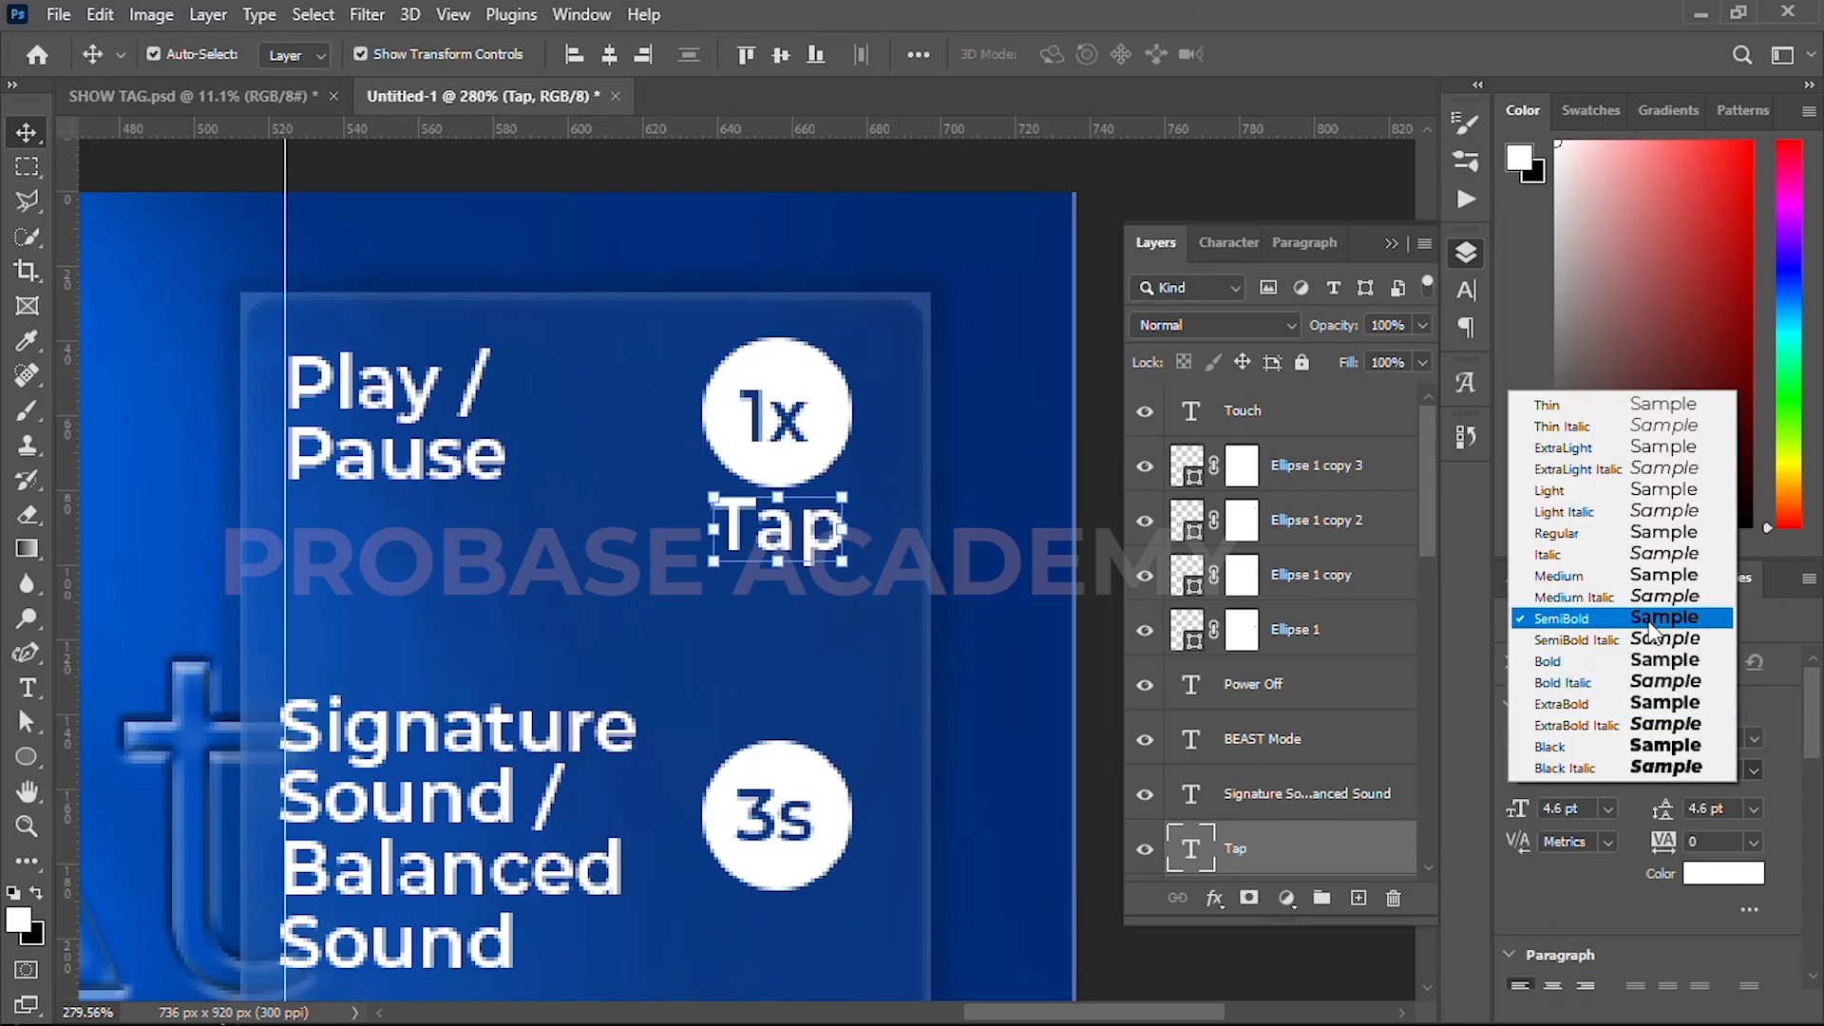
{"action": "left_click", "coordinate": [1567, 647]}
{"action": "left_click", "coordinate": [1754, 770]}
{"action": "left_click", "coordinate": [1577, 719]}
- Duplicate the Tap label below the 3s circle, change the copy to "Touch" and centre it under the circle
{"action": "left_click_drag", "start_coordinate": [813, 537], "coordinate": [790, 935]}
{"action": "left_click_drag", "start_coordinate": [790, 936], "coordinate": [794, 687]}
{"action": "key", "text": "Right"}
{"action": "key", "text": "Right"}
{"action": "key", "text": "Right"}
{"action": "double_click", "coordinate": [790, 681]}
{"action": "type", "text": "Tou"}
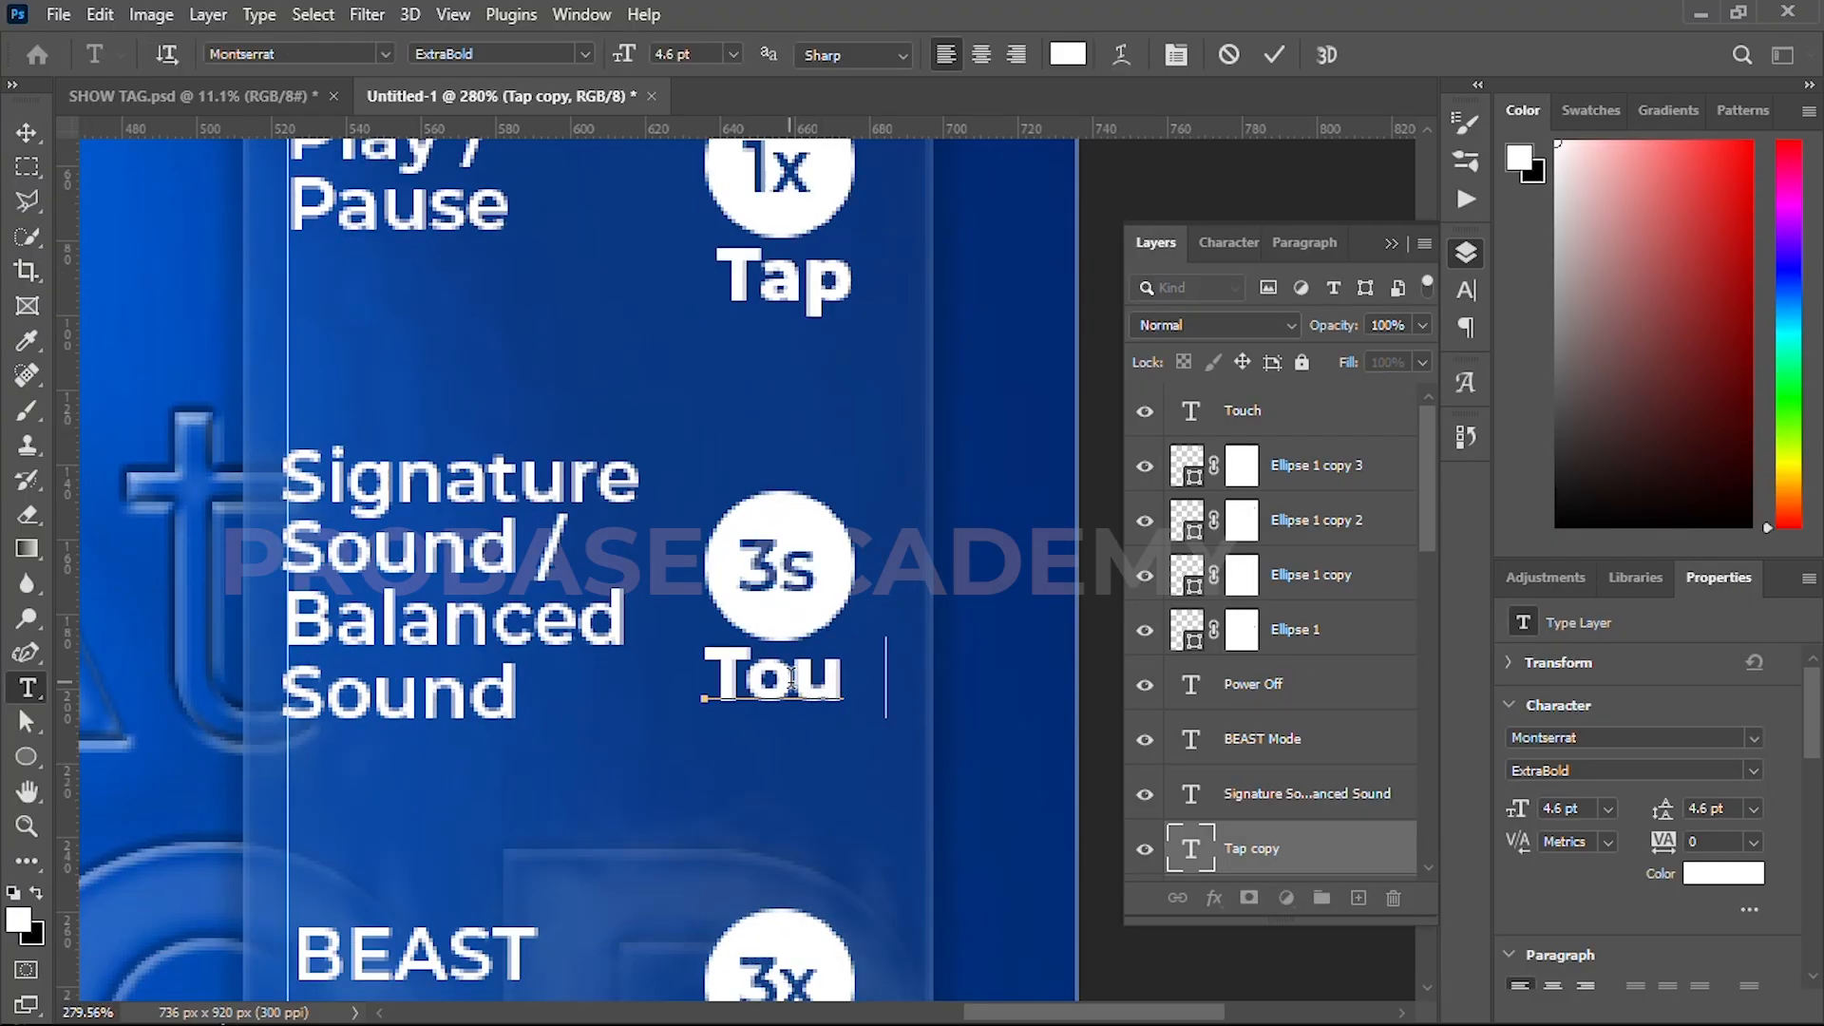
{"action": "left_click", "coordinate": [1273, 57]}
{"action": "key", "text": "v"}
{"action": "left_click_drag", "start_coordinate": [869, 681], "coordinate": [836, 681]}
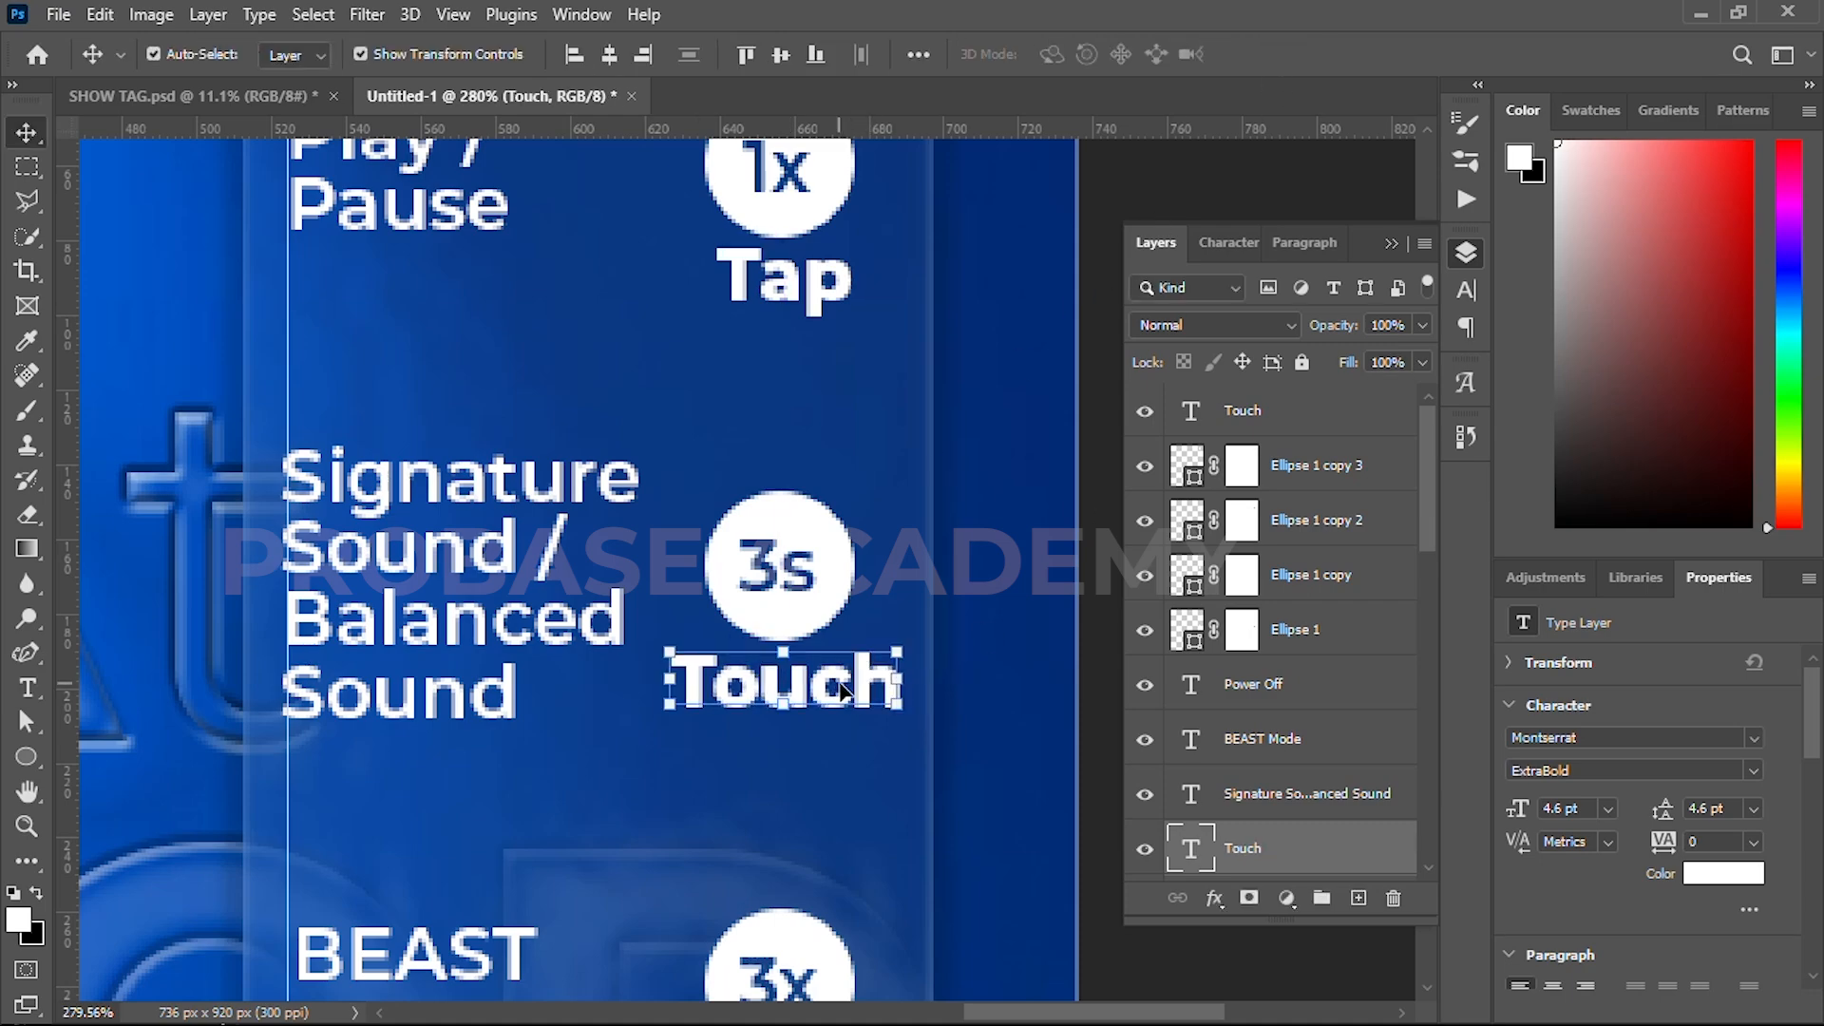
- Duplicate the Tap label below the BEAST Mode feature's 3x circle
{"action": "left_click_drag", "start_coordinate": [848, 750], "coordinate": [848, 575]}
{"action": "scroll", "coordinate": [866, 635], "scroll_direction": "down", "scroll_amount": 3}
{"action": "left_click_drag", "start_coordinate": [828, 244], "coordinate": [839, 872]}
{"action": "scroll", "coordinate": [872, 696], "scroll_direction": "down", "scroll_amount": 2}
{"action": "scroll", "coordinate": [867, 836], "scroll_direction": "down", "scroll_amount": 1}
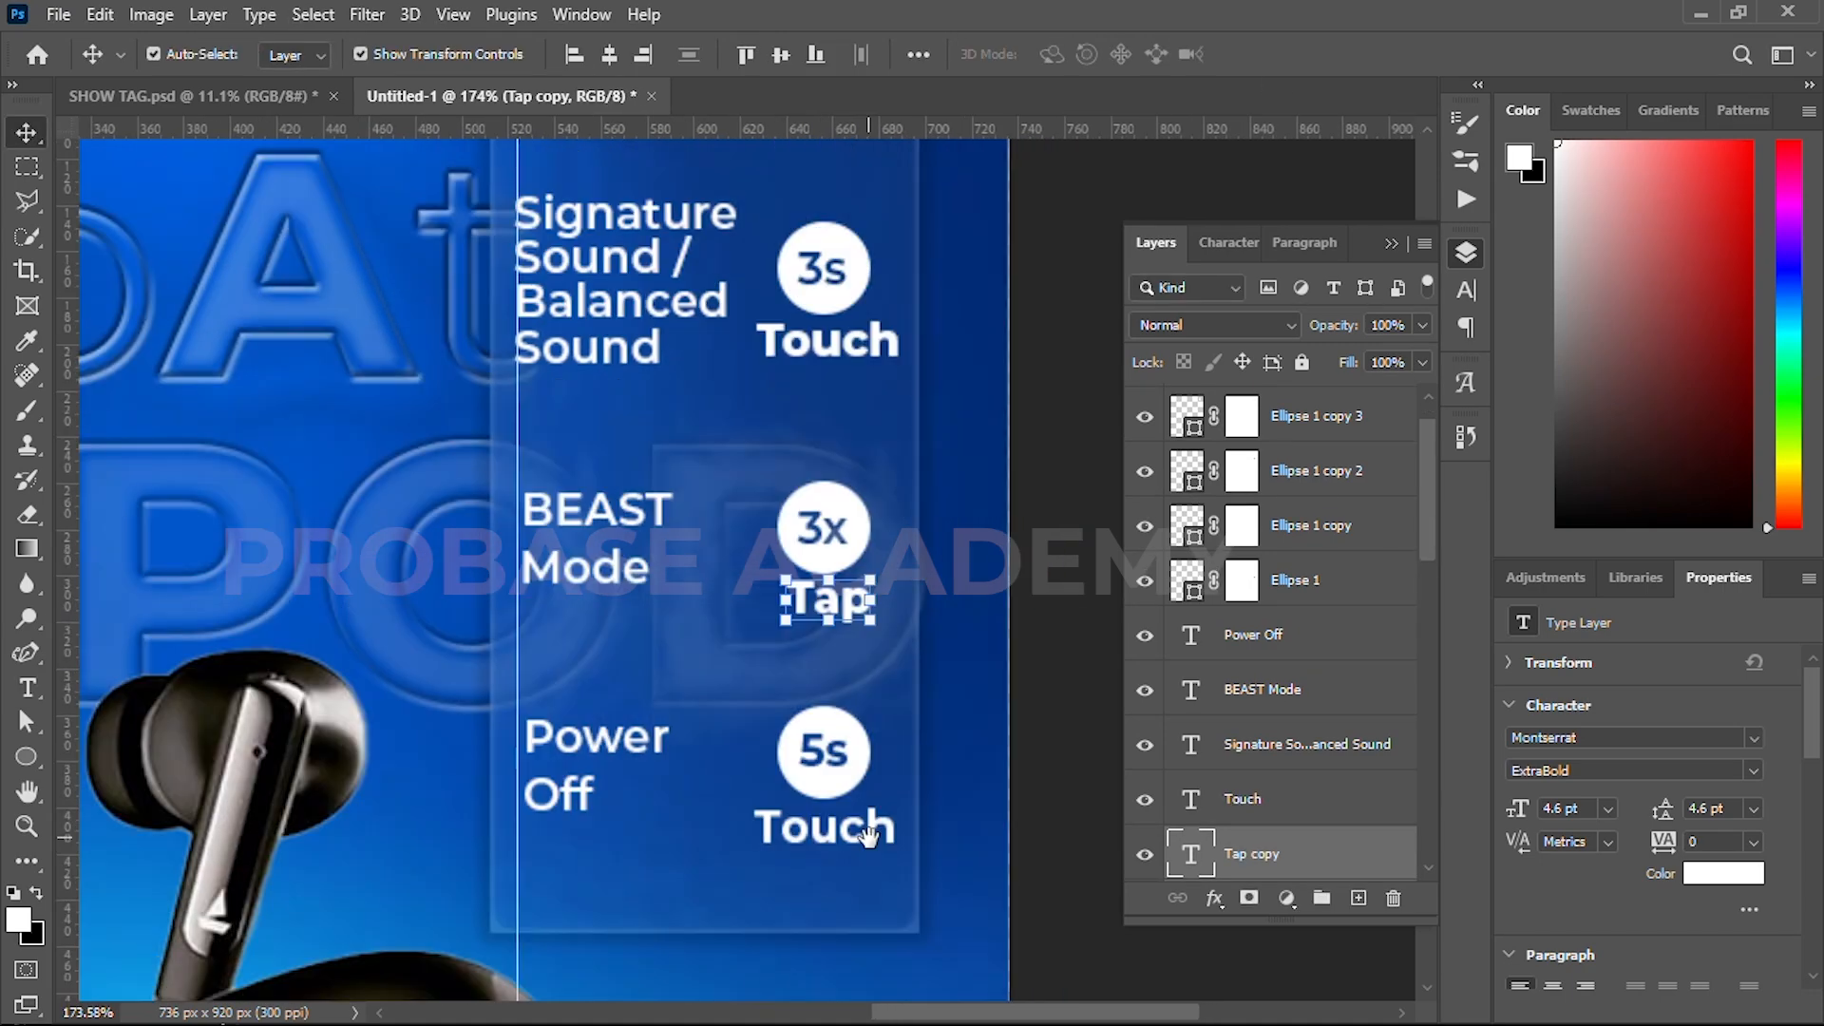
- Set the Touch label below the 5s circle to ExtraBold weight and deselect it
{"action": "left_click", "coordinate": [859, 832]}
{"action": "left_click", "coordinate": [1748, 768]}
{"action": "left_click", "coordinate": [1590, 703]}
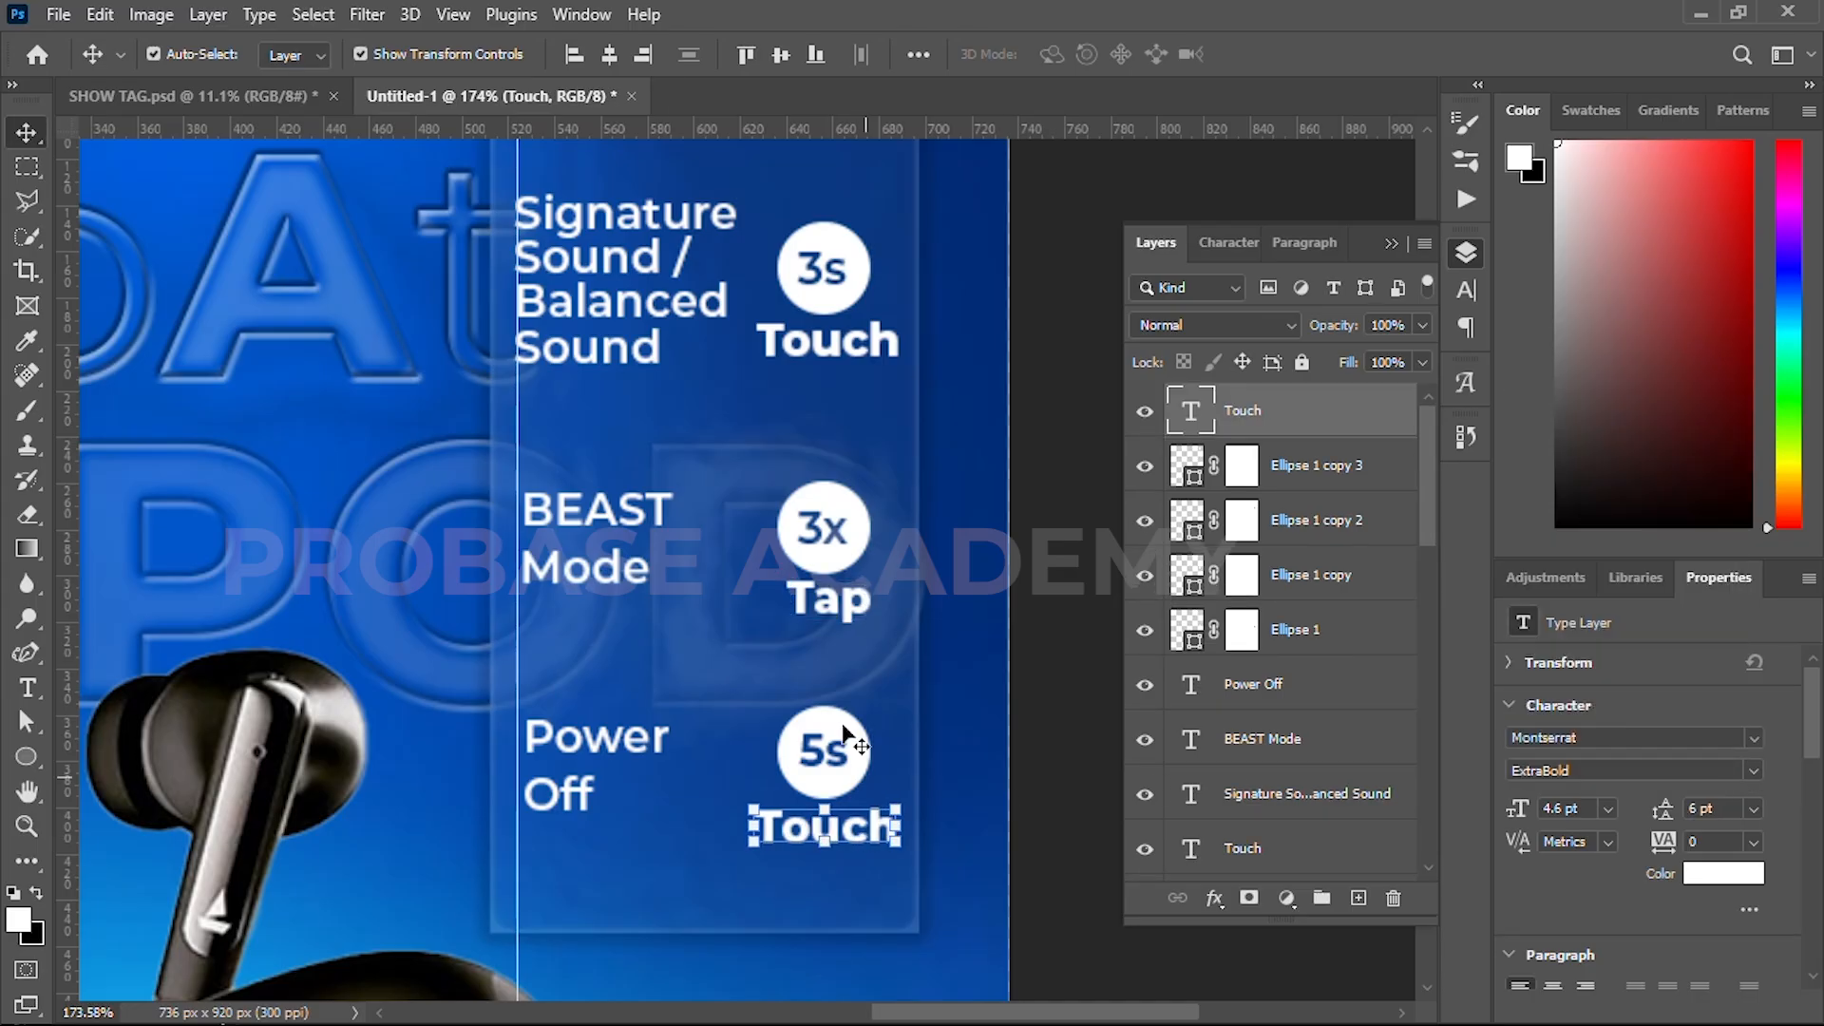
{"action": "scroll", "coordinate": [842, 707], "scroll_direction": "down", "scroll_amount": 2}
{"action": "left_click", "coordinate": [1008, 708]}
{"action": "scroll", "coordinate": [860, 810], "scroll_direction": "down", "scroll_amount": 3}
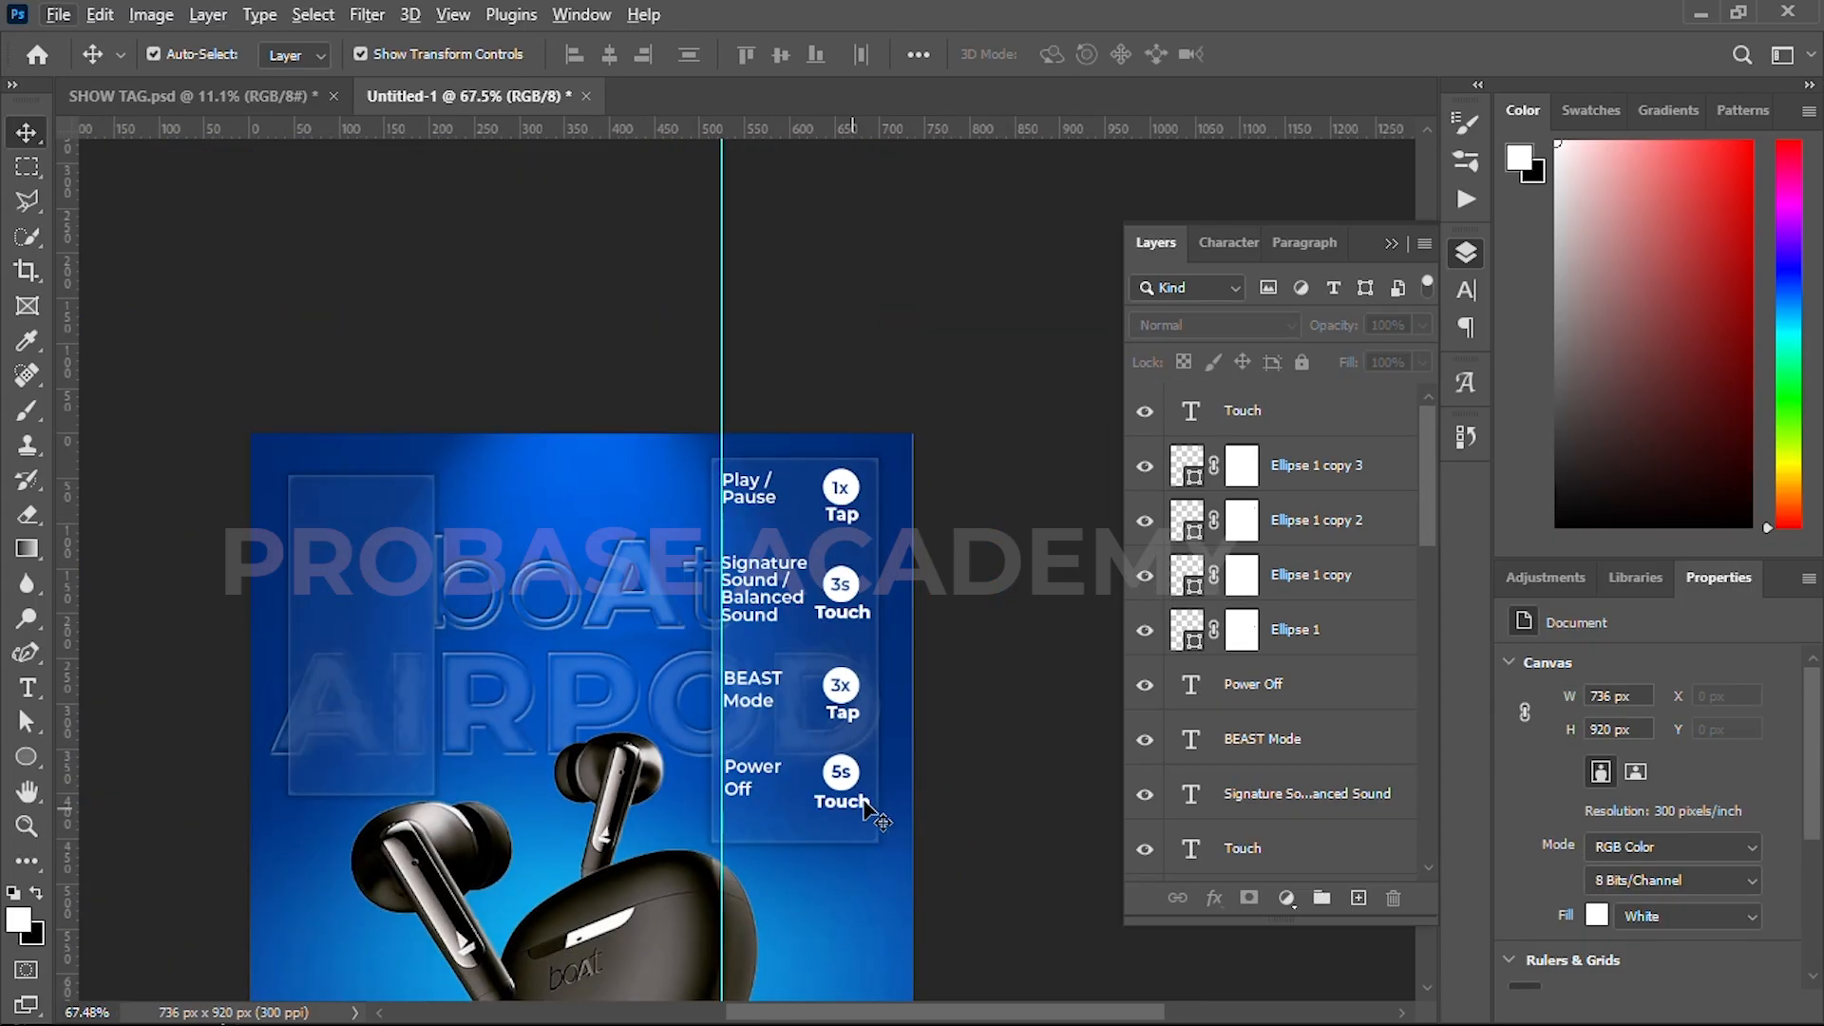
- Set all four Tap and Touch labels below the circles to Bold weight
{"action": "left_click", "coordinate": [860, 805]}
{"action": "left_click", "coordinate": [843, 712], "text": "shift"}
{"action": "left_click", "coordinate": [843, 612], "text": "shift"}
{"action": "left_click", "coordinate": [842, 515], "text": "shift"}
{"action": "left_click", "coordinate": [1751, 771]}
{"action": "left_click", "coordinate": [1588, 662]}
{"action": "left_click", "coordinate": [969, 734]}
- Duplicate the 1x, 3s and 5s circles together onto the poster's left frosted panel
{"action": "scroll", "coordinate": [823, 696], "scroll_direction": "up", "scroll_amount": 1}
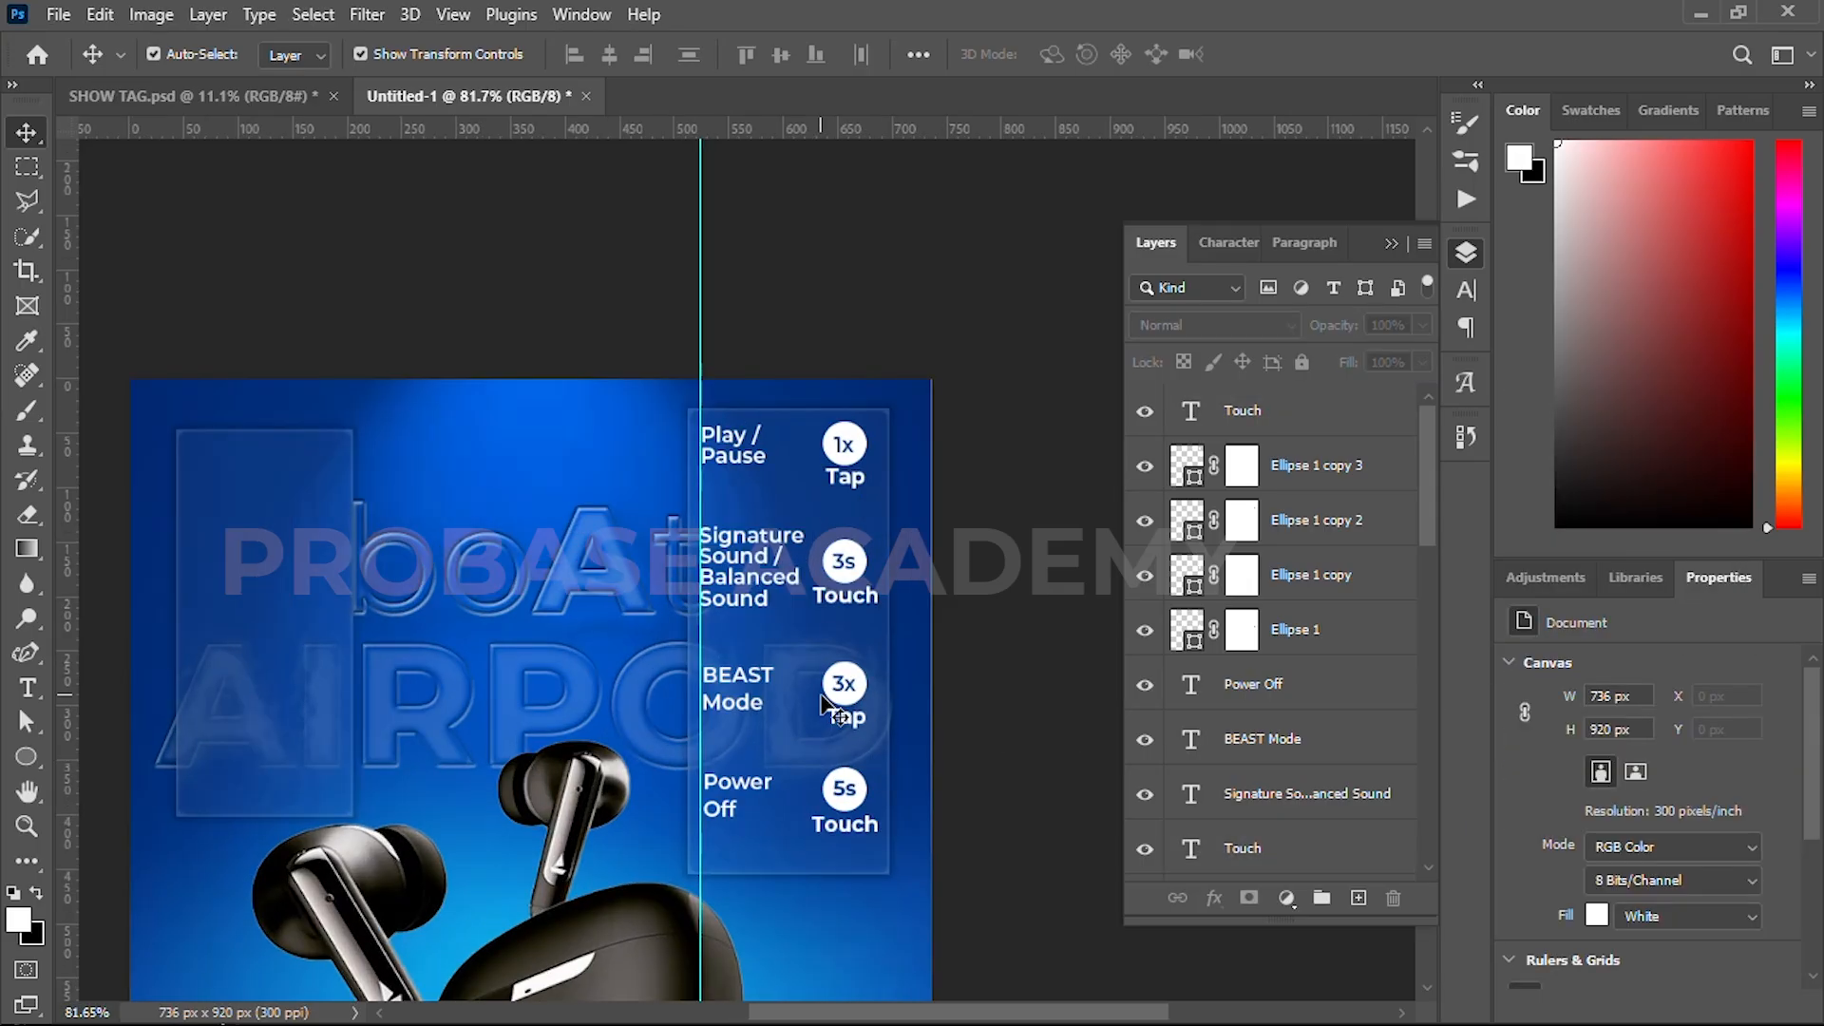
{"action": "left_click_drag", "start_coordinate": [650, 736], "coordinate": [732, 723]}
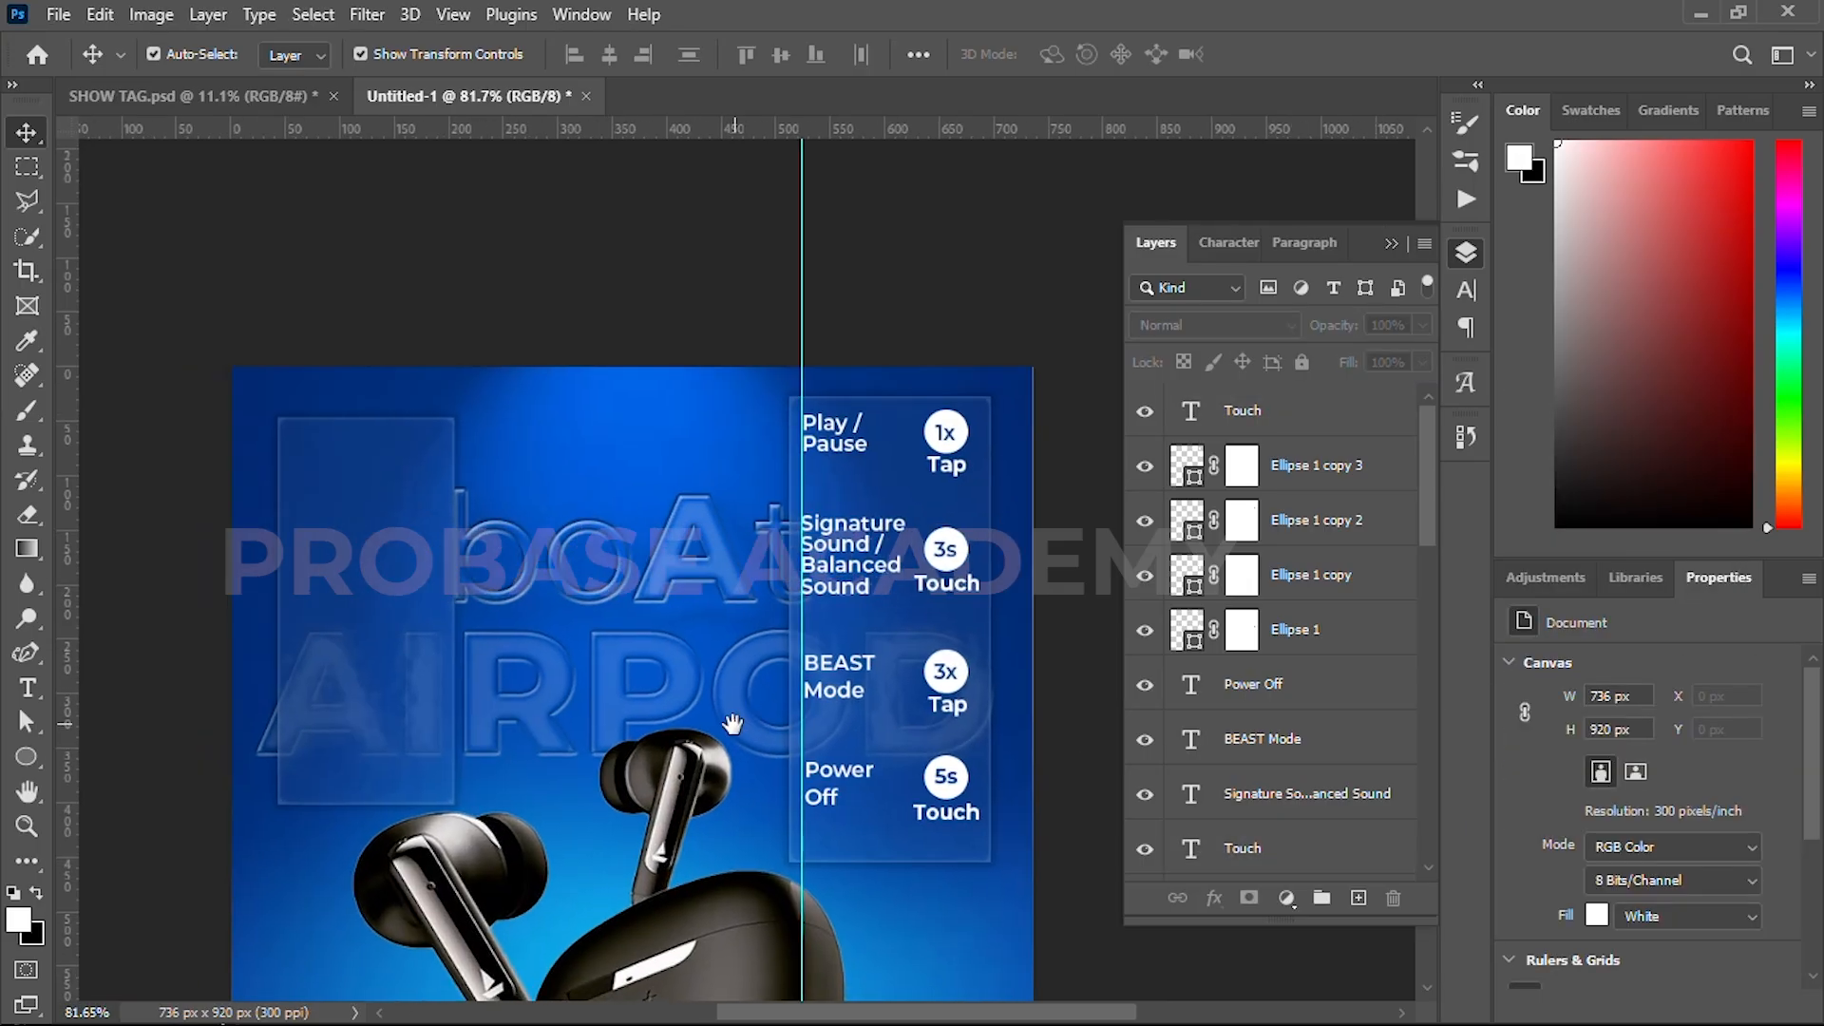
{"action": "left_click", "coordinate": [953, 435]}
{"action": "left_click", "coordinate": [961, 549], "text": "shift"}
{"action": "left_click", "coordinate": [953, 777], "text": "shift"}
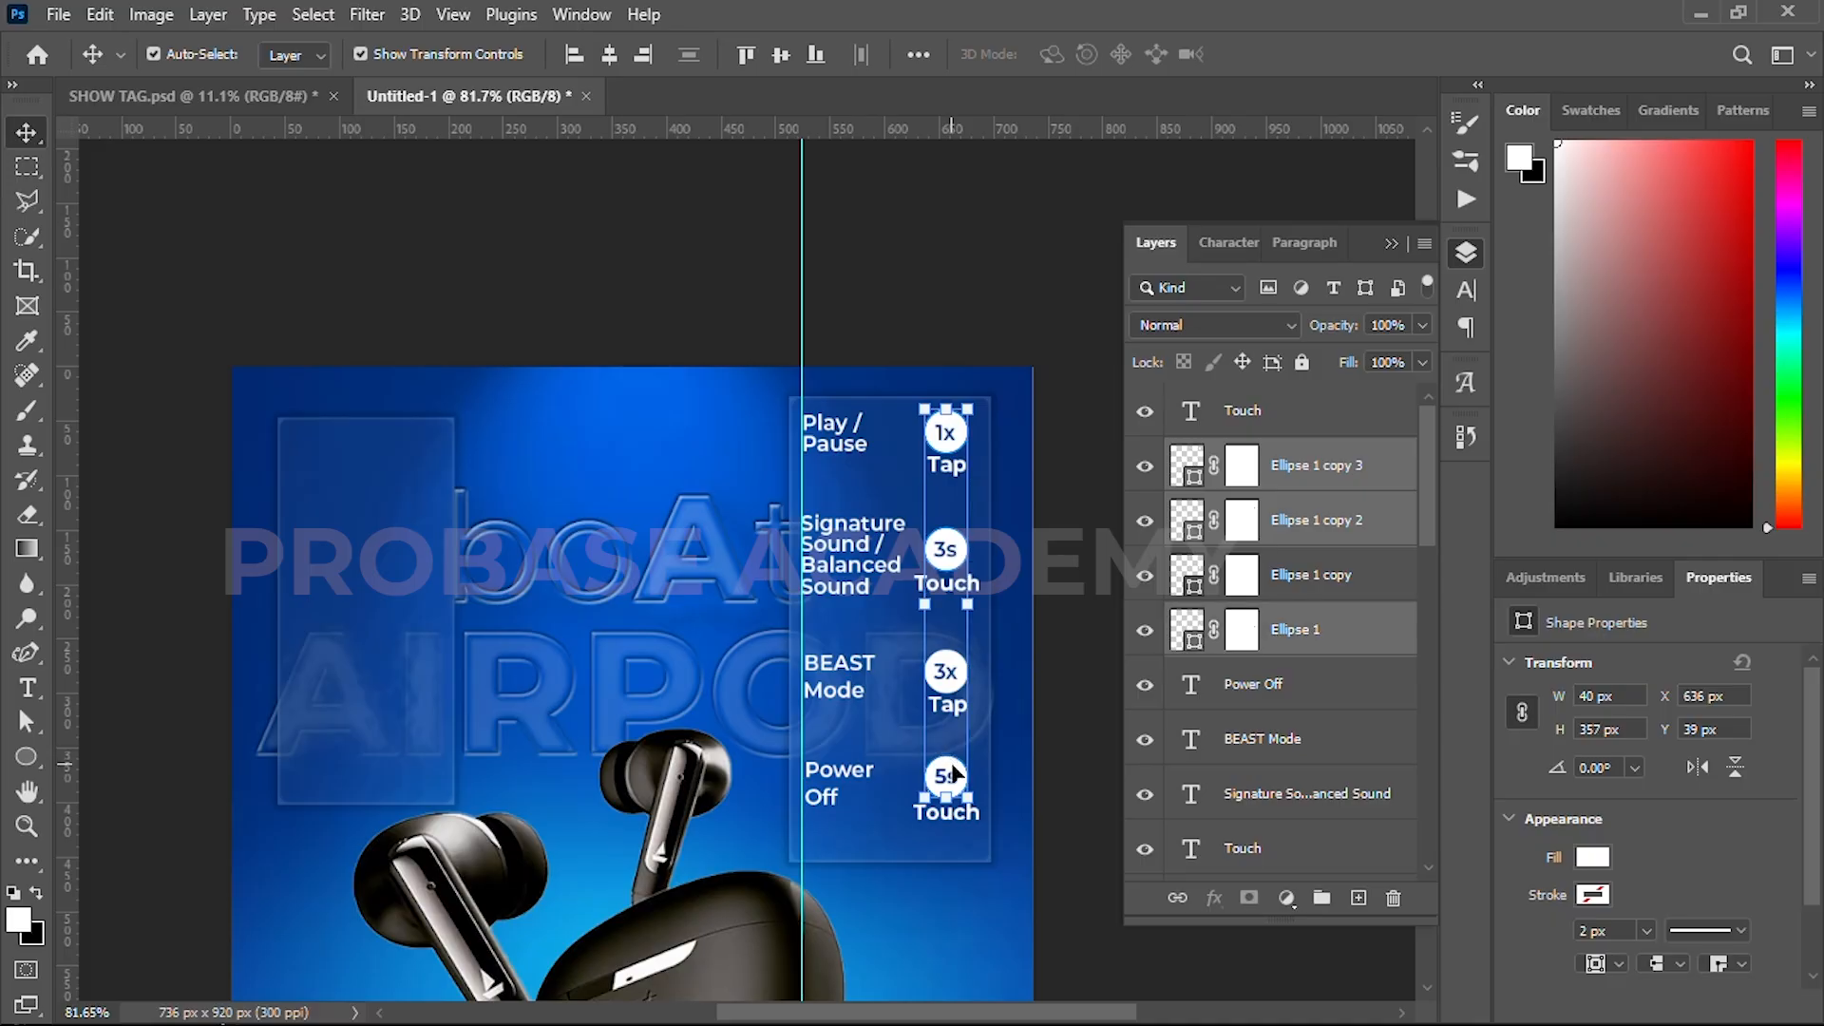
{"action": "left_click_drag", "start_coordinate": [953, 777], "coordinate": [326, 749]}
{"action": "left_click", "coordinate": [133, 623]}
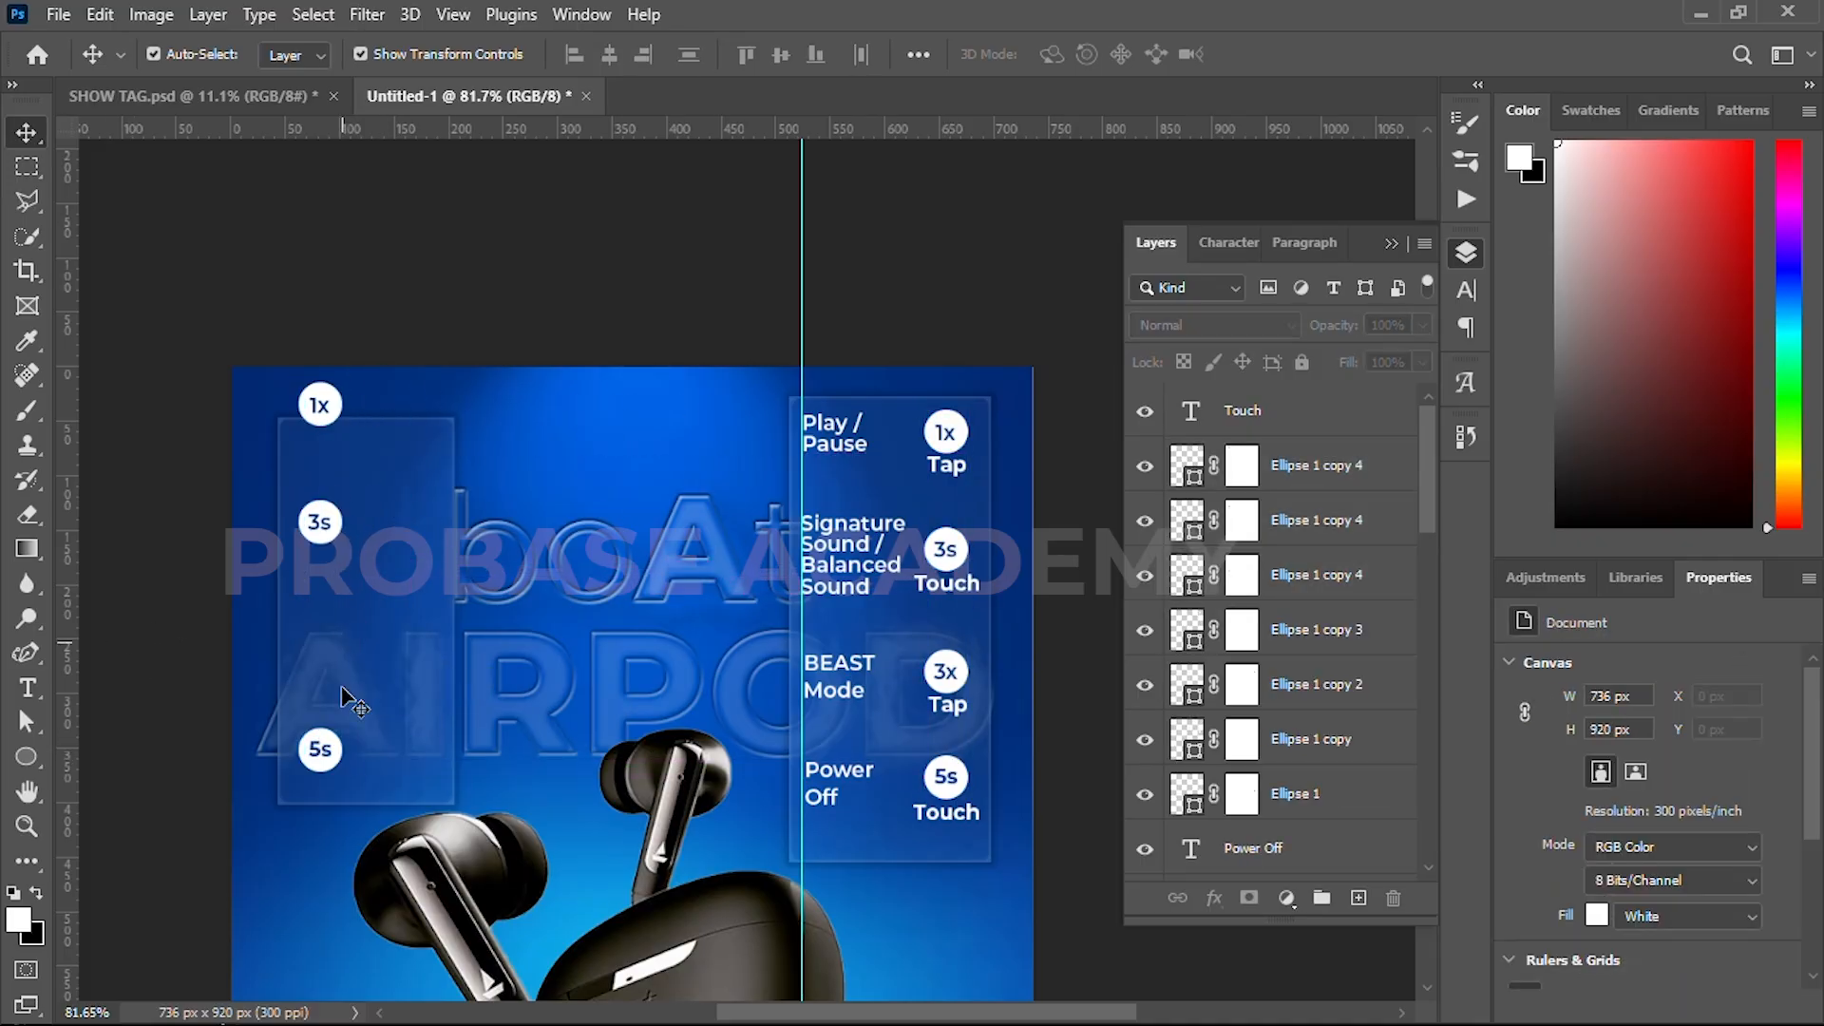
- Space the copied 1x, 3s and 5s circles evenly in a vertical column inside the left frosted panel
{"action": "left_click", "coordinate": [323, 751]}
{"action": "left_click_drag", "start_coordinate": [323, 513], "coordinate": [323, 603]}
{"action": "left_click_drag", "start_coordinate": [321, 416], "coordinate": [325, 489]}
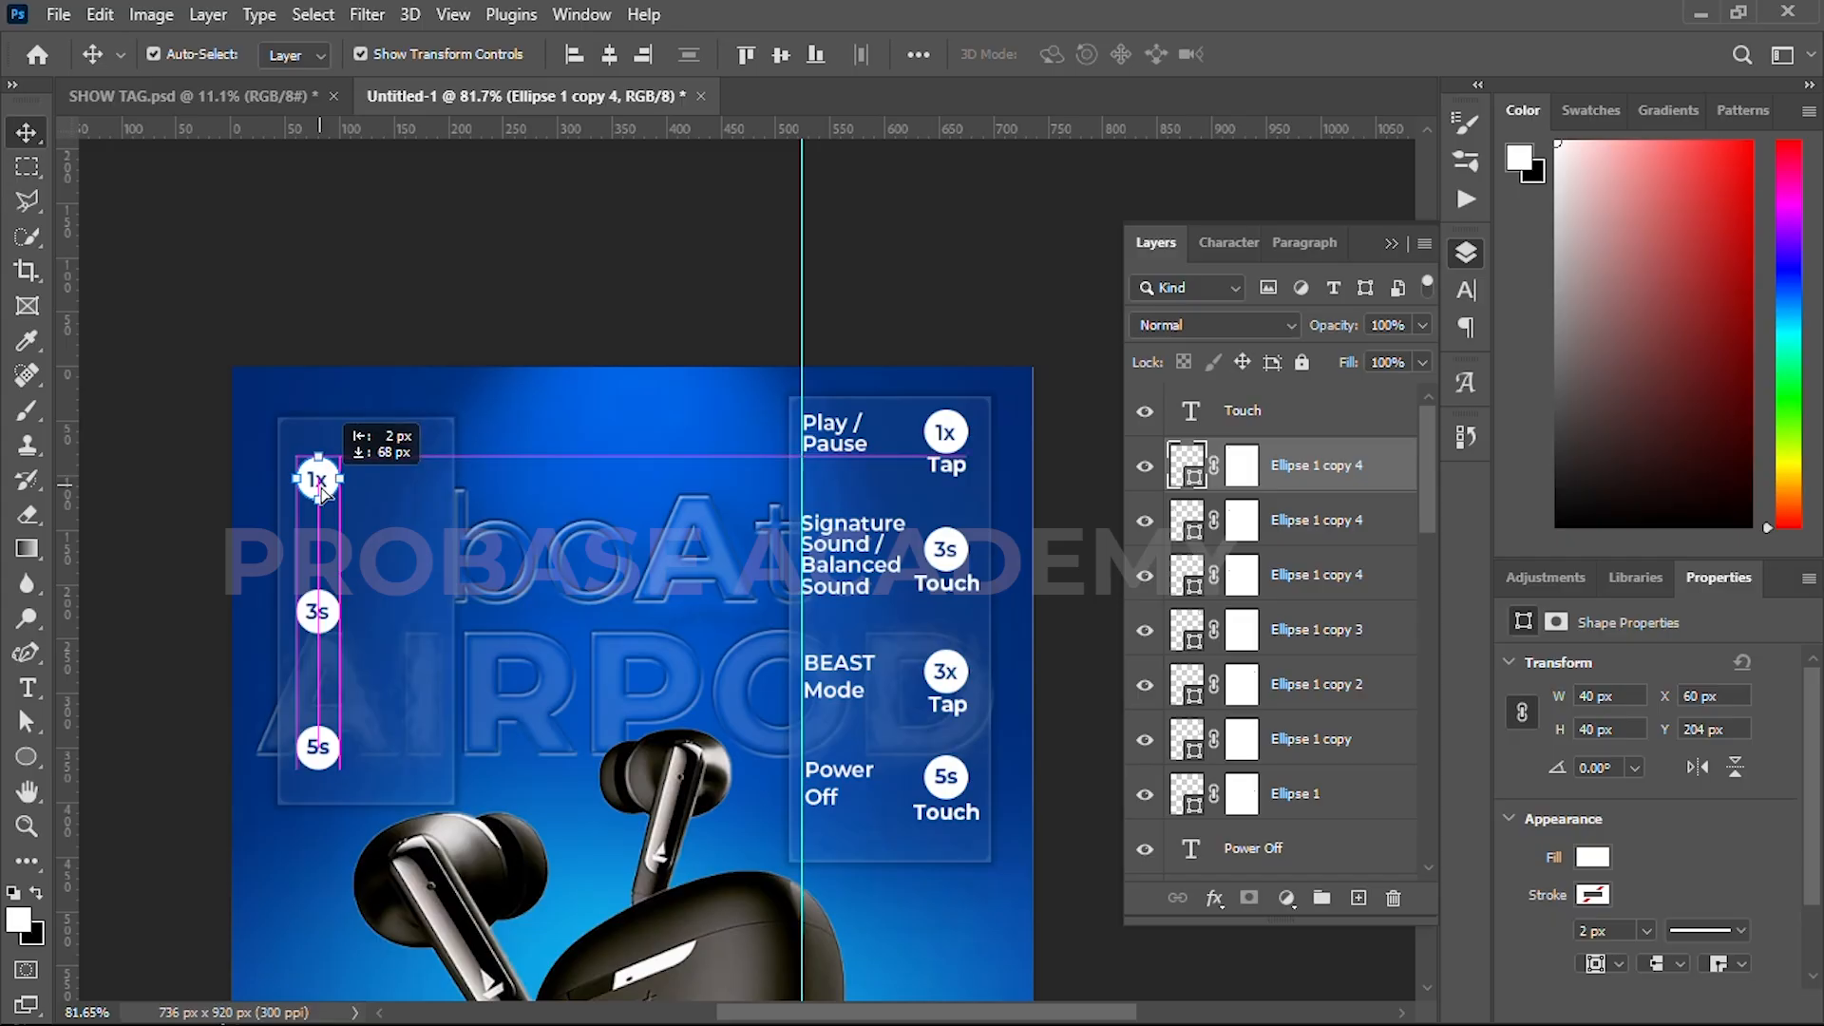
{"action": "left_click", "coordinate": [203, 288]}
- Duplicate the Tap label and the two Touch labels from the right panel to the left panel's circles
{"action": "left_click", "coordinate": [850, 447]}
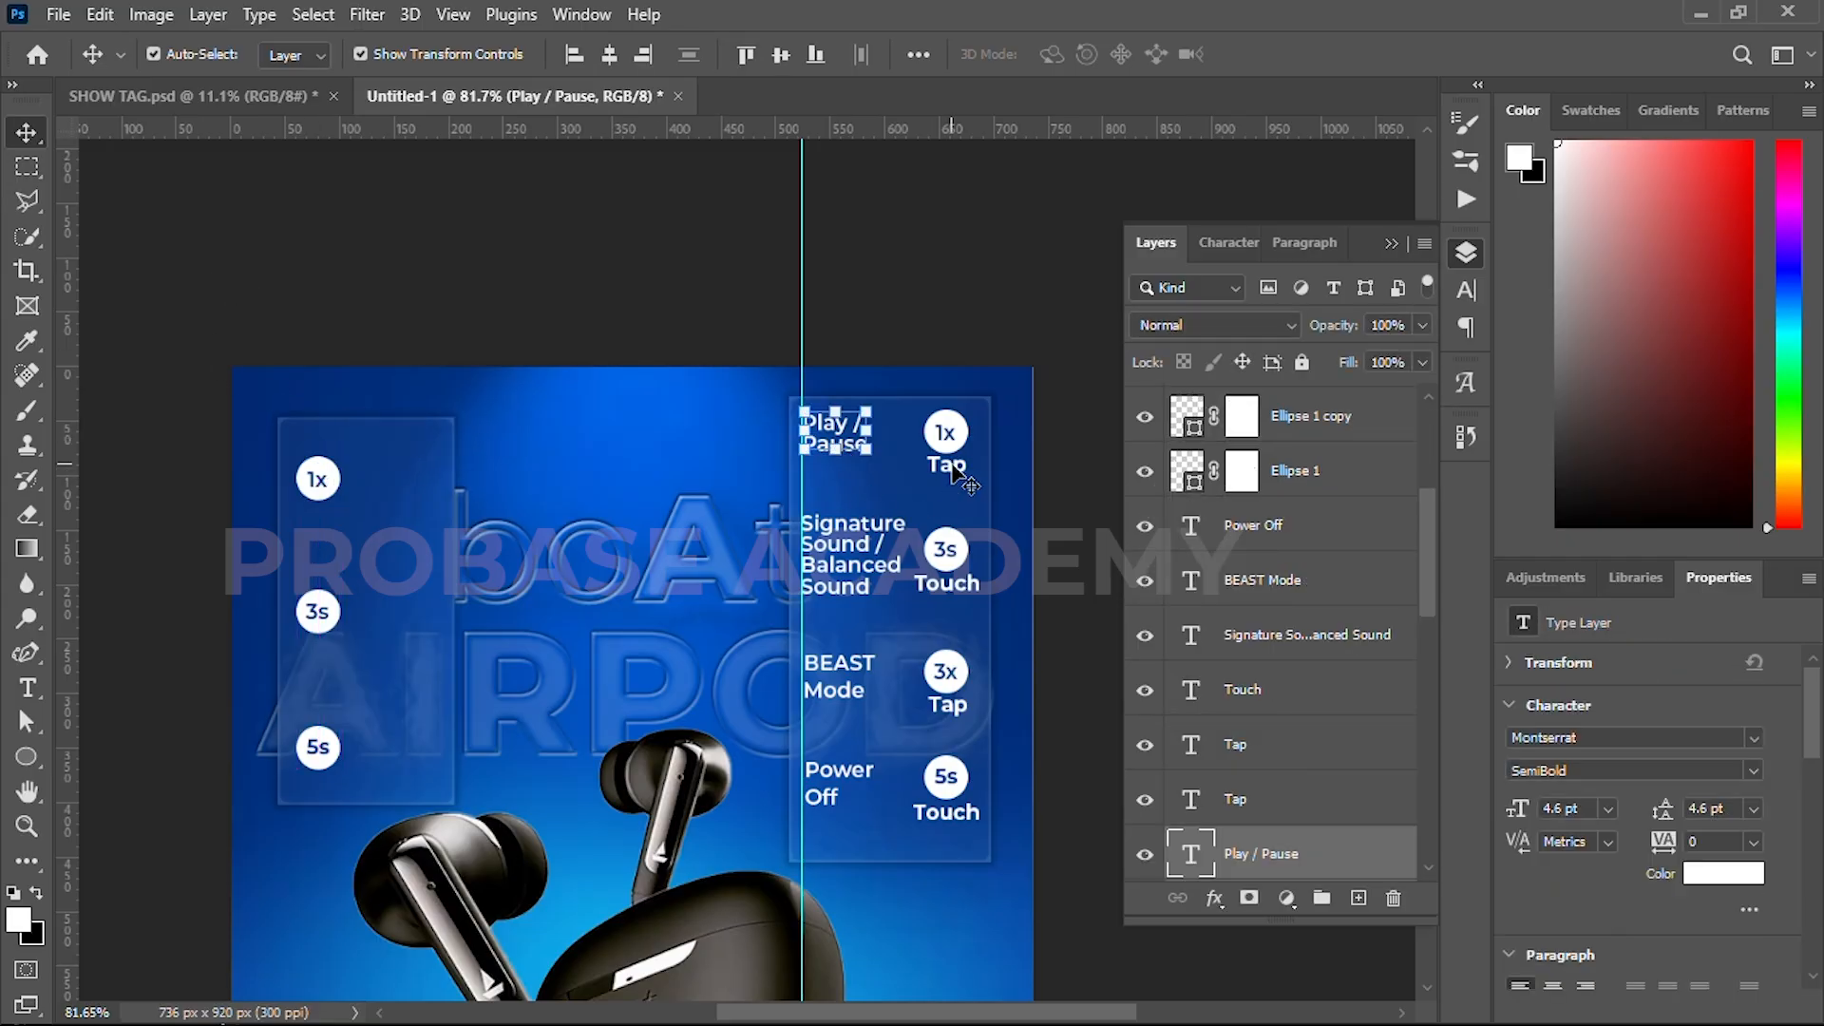
{"action": "left_click", "coordinate": [950, 468]}
{"action": "left_click", "coordinate": [950, 815], "text": "shift"}
{"action": "left_click_drag", "start_coordinate": [944, 585], "coordinate": [317, 643]}
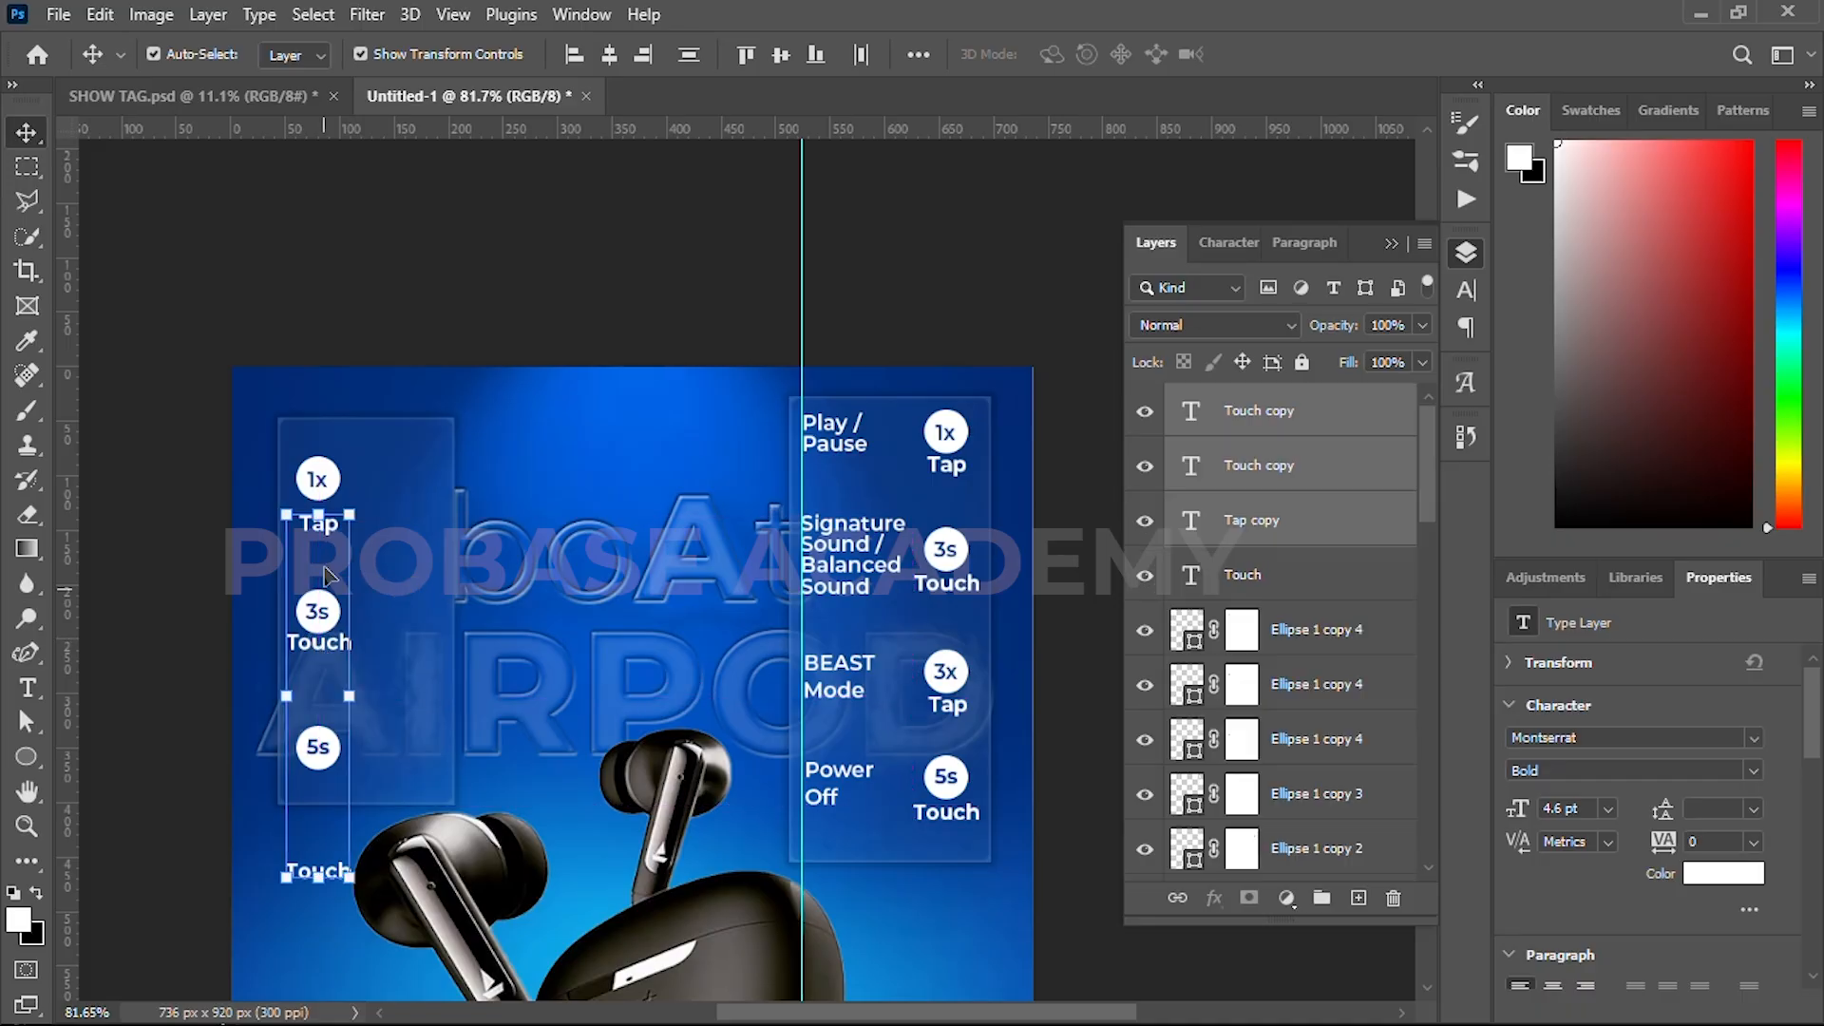
- Position the copied Tap label under the left panel's 1x circle and the Touch labels under its 3s and 5s circles
{"action": "double_click", "coordinate": [323, 517]}
{"action": "double_click", "coordinate": [310, 871]}
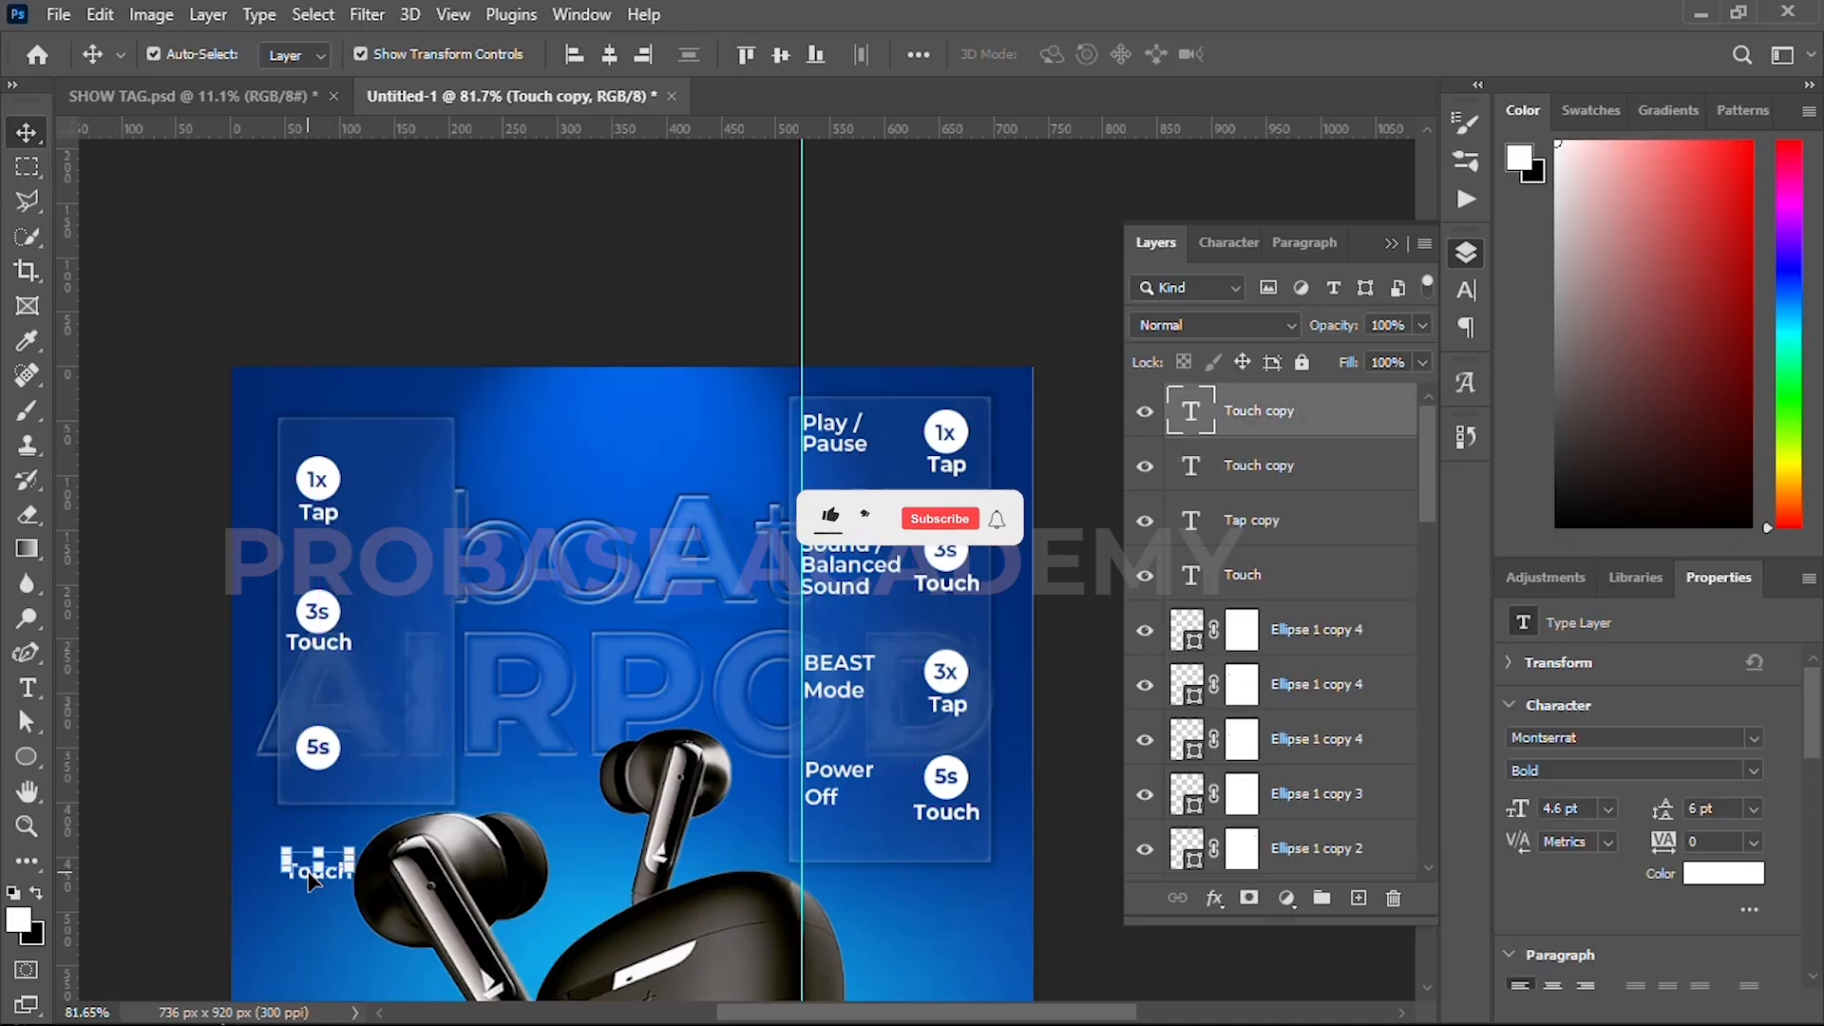
{"action": "left_click", "coordinate": [103, 686]}
{"action": "left_click", "coordinate": [322, 775]}
{"action": "left_click", "coordinate": [149, 693]}
{"action": "left_click_drag", "start_coordinate": [347, 660], "coordinate": [394, 638]}
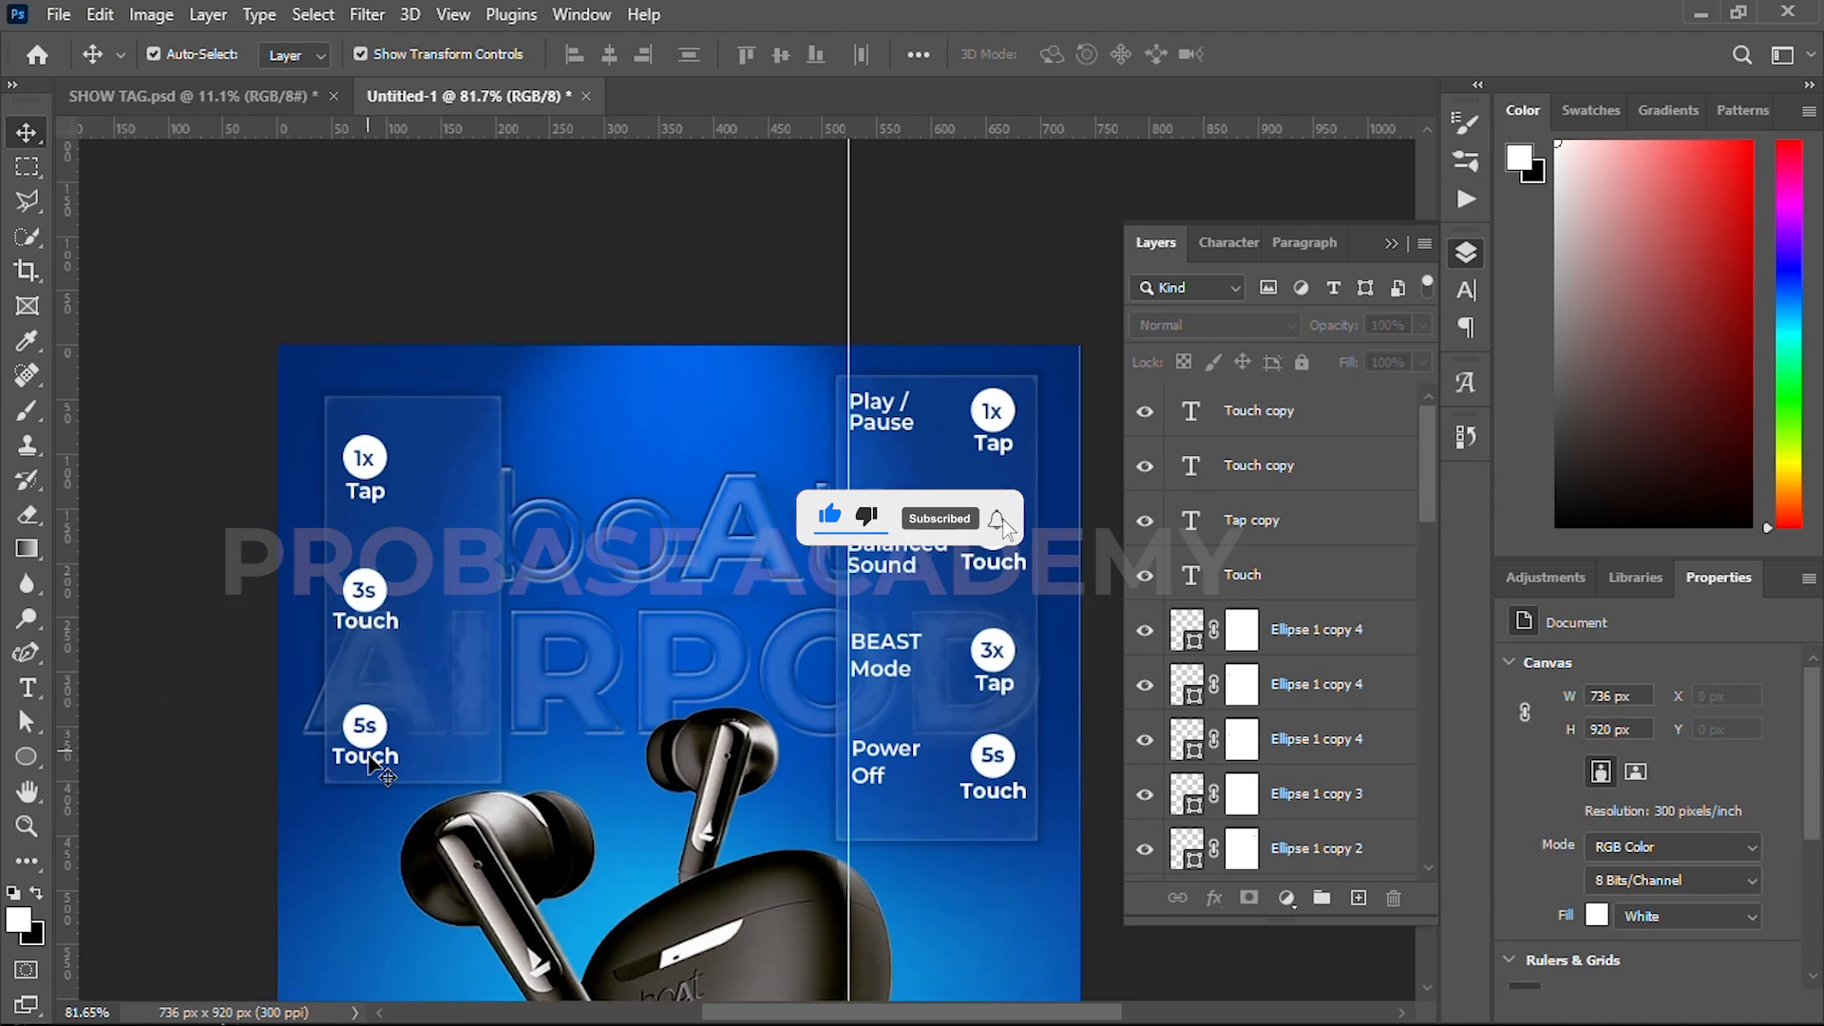
{"action": "double_click", "coordinate": [370, 758]}
{"action": "left_click", "coordinate": [390, 632]}
{"action": "left_click", "coordinate": [371, 480]}
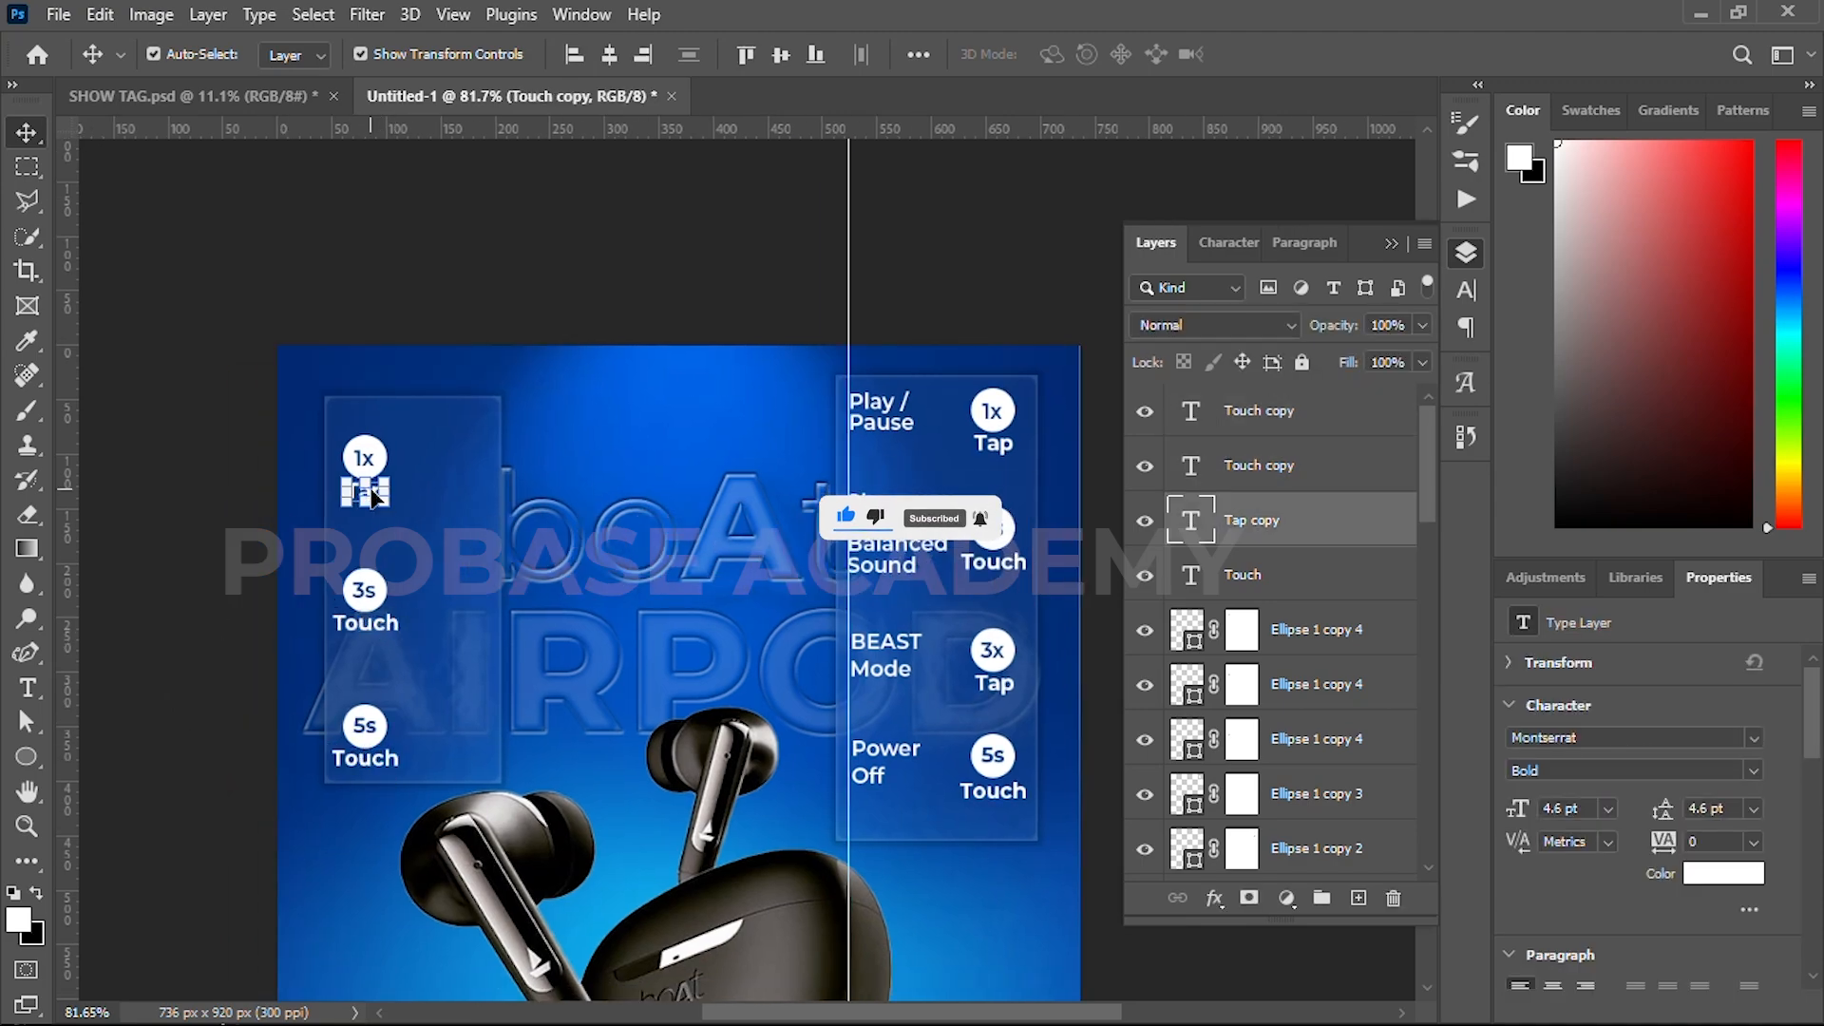
- Duplicate the Play / Pause text beside the left panel's 1x circle and the Power Off text beside its 5s and 3s circles
{"action": "left_click", "coordinate": [883, 424]}
{"action": "left_click_drag", "start_coordinate": [883, 425], "coordinate": [444, 461]}
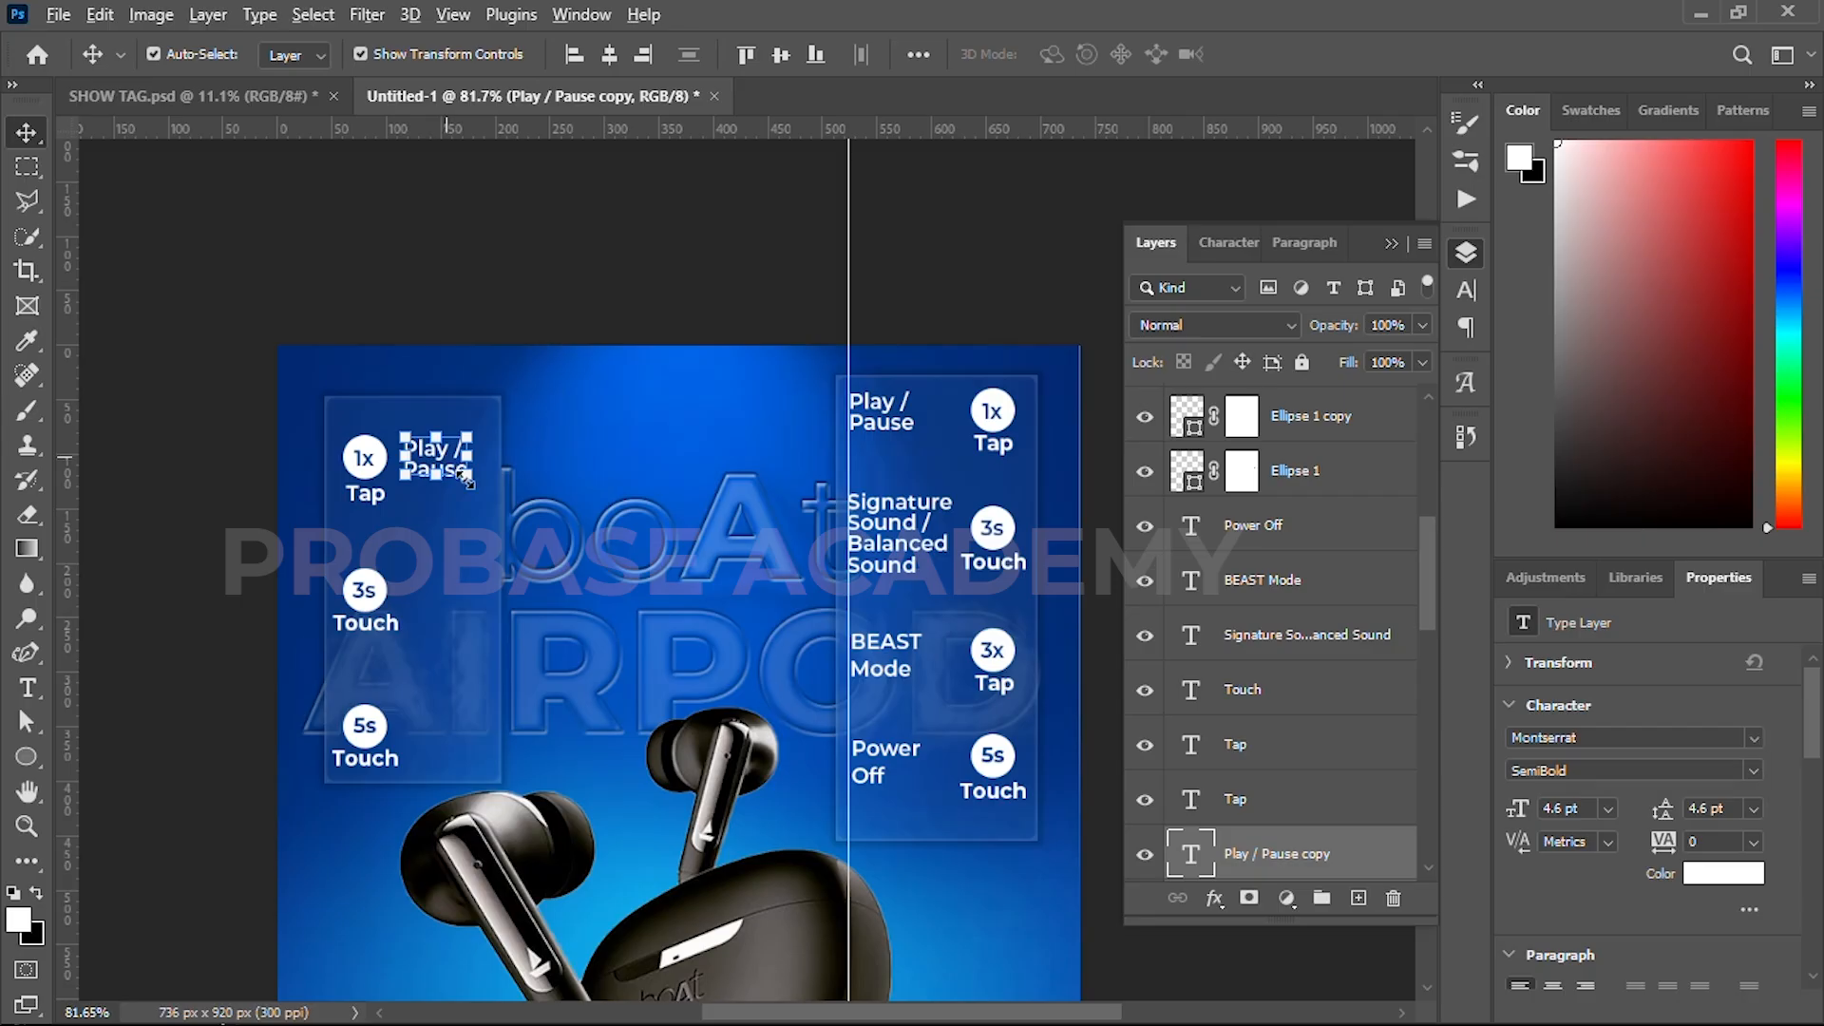
{"action": "left_click_drag", "start_coordinate": [887, 746], "coordinate": [471, 586]}
{"action": "scroll", "coordinate": [424, 722], "scroll_direction": "up", "scroll_amount": 5}
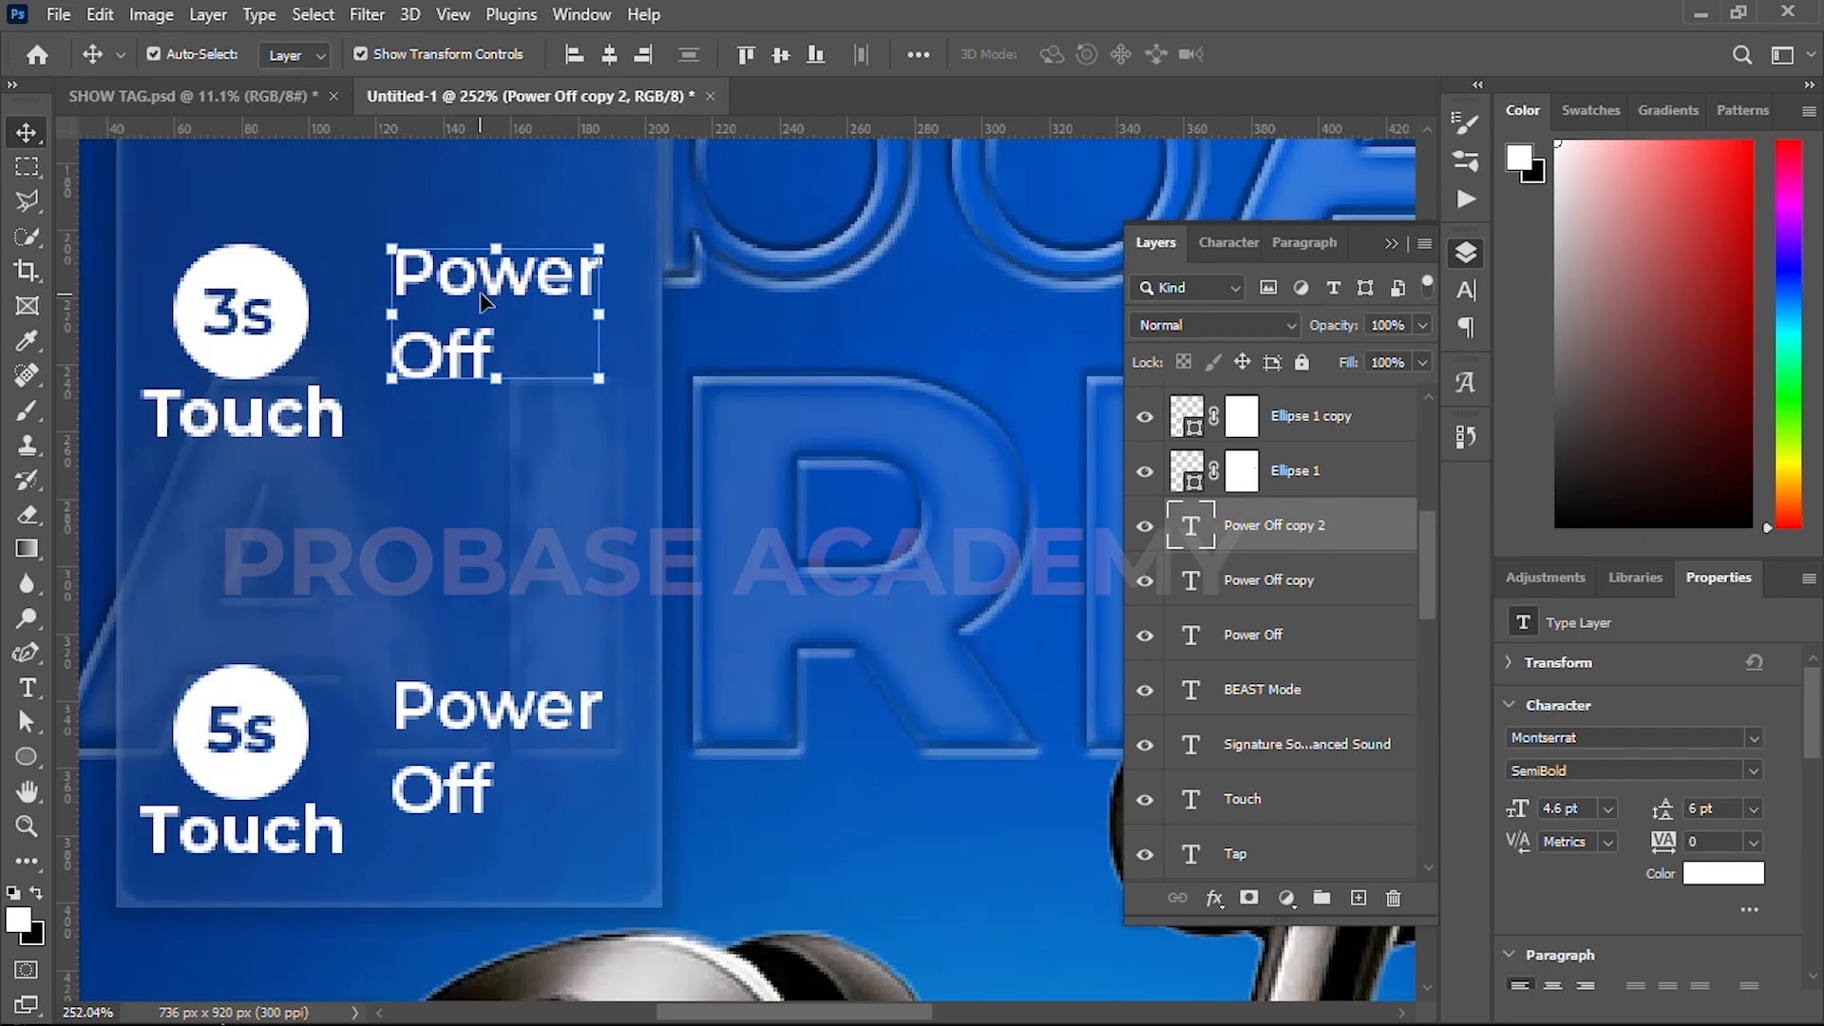
- Change the Power Off copy beside the left panel's 3s circle to "ANC / Ambient Mode"
{"action": "double_click", "coordinate": [486, 283]}
{"action": "type", "text": "ANC /"}
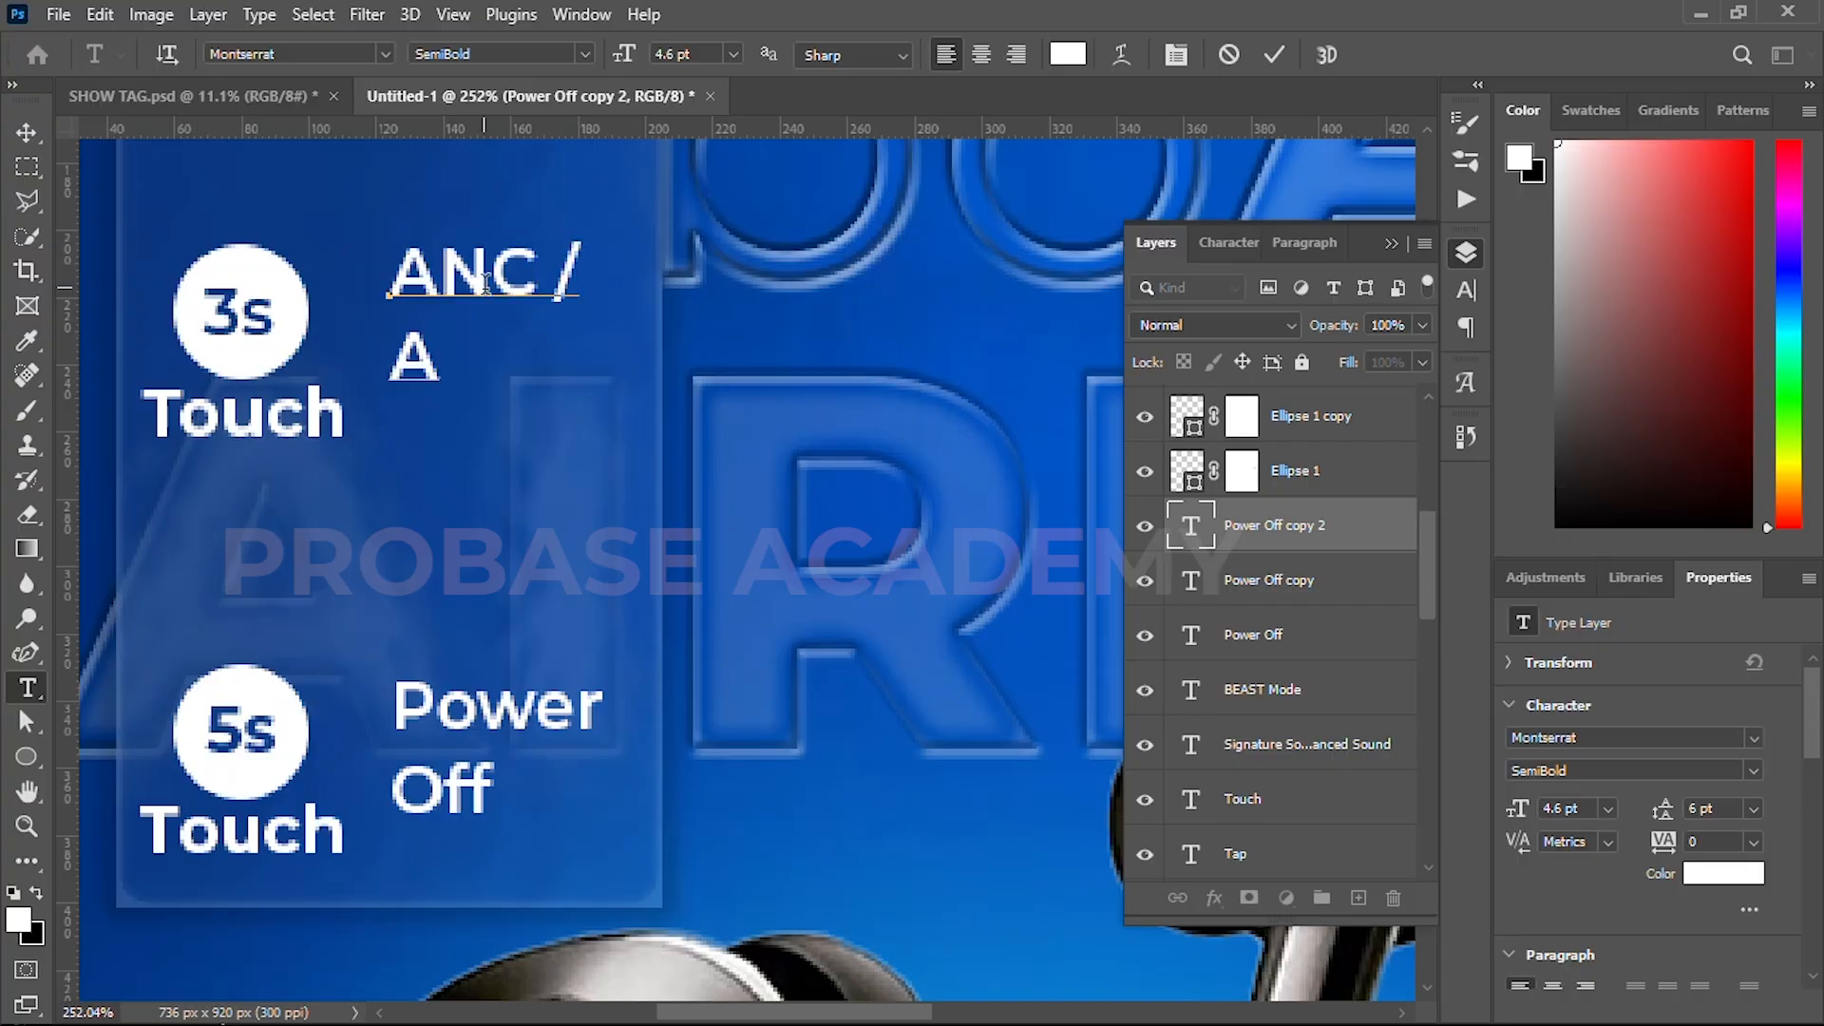
{"action": "type", "text": " Ambient Mode"}
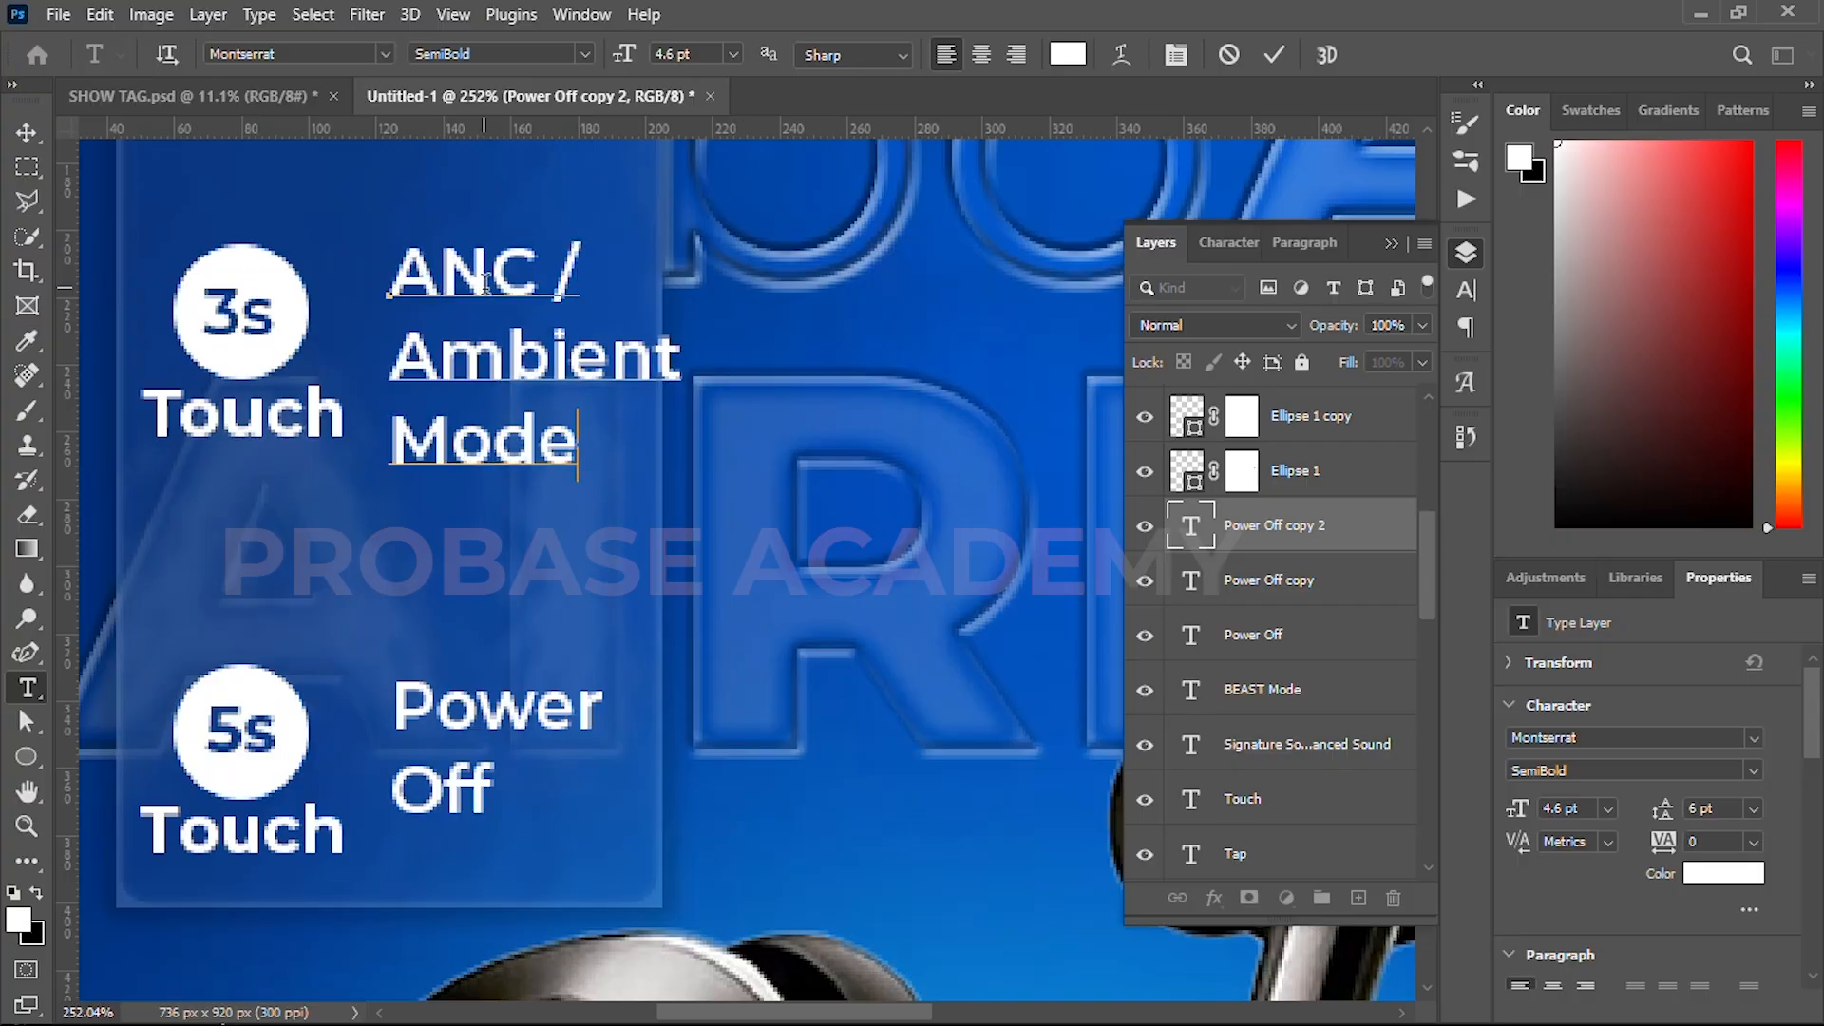
{"action": "left_click", "coordinate": [1274, 54]}
{"action": "key", "text": "v"}
- Scale the ANC / Ambient Mode text down to 4 pt, fit it inside the left panel and set its weight to Bold
{"action": "scroll", "coordinate": [493, 404], "scroll_direction": "down", "scroll_amount": 3}
{"action": "left_click_drag", "start_coordinate": [528, 374], "coordinate": [496, 378]}
{"action": "scroll", "coordinate": [496, 378], "scroll_direction": "down", "scroll_amount": 7}
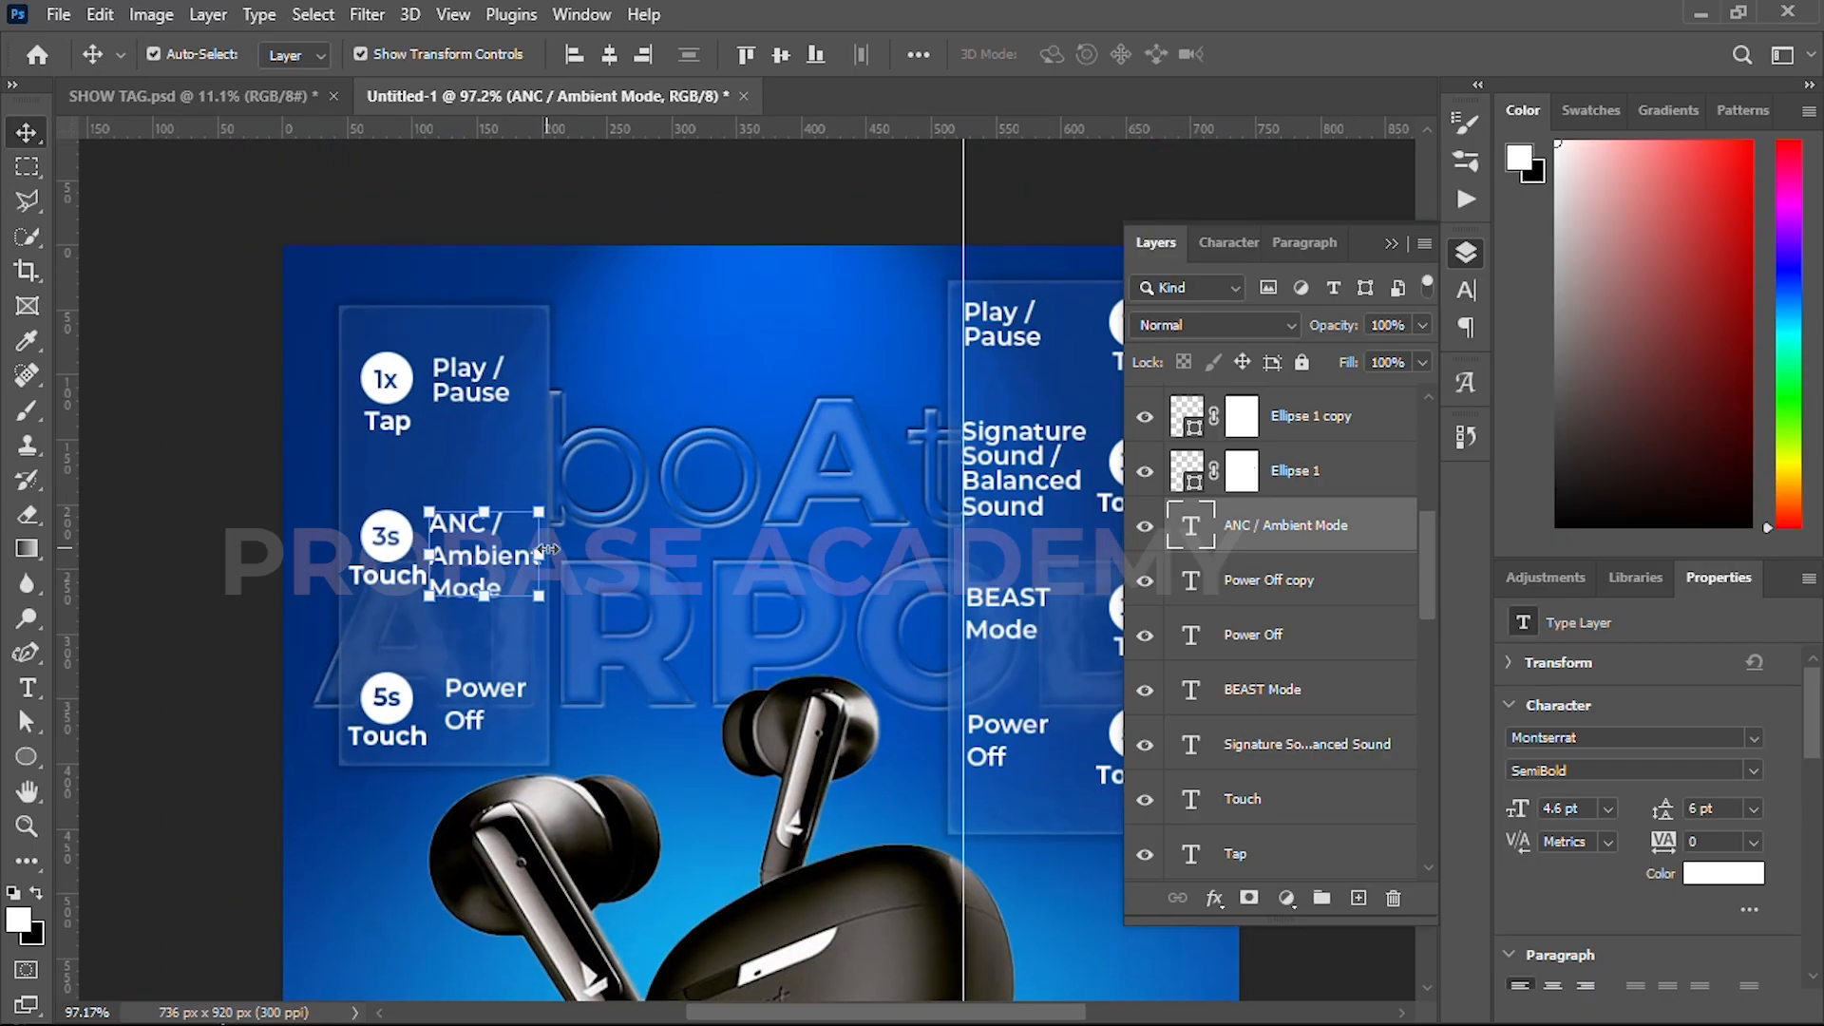
{"action": "left_click_drag", "start_coordinate": [542, 551], "coordinate": [528, 551]}
{"action": "left_click_drag", "start_coordinate": [486, 560], "coordinate": [501, 554]}
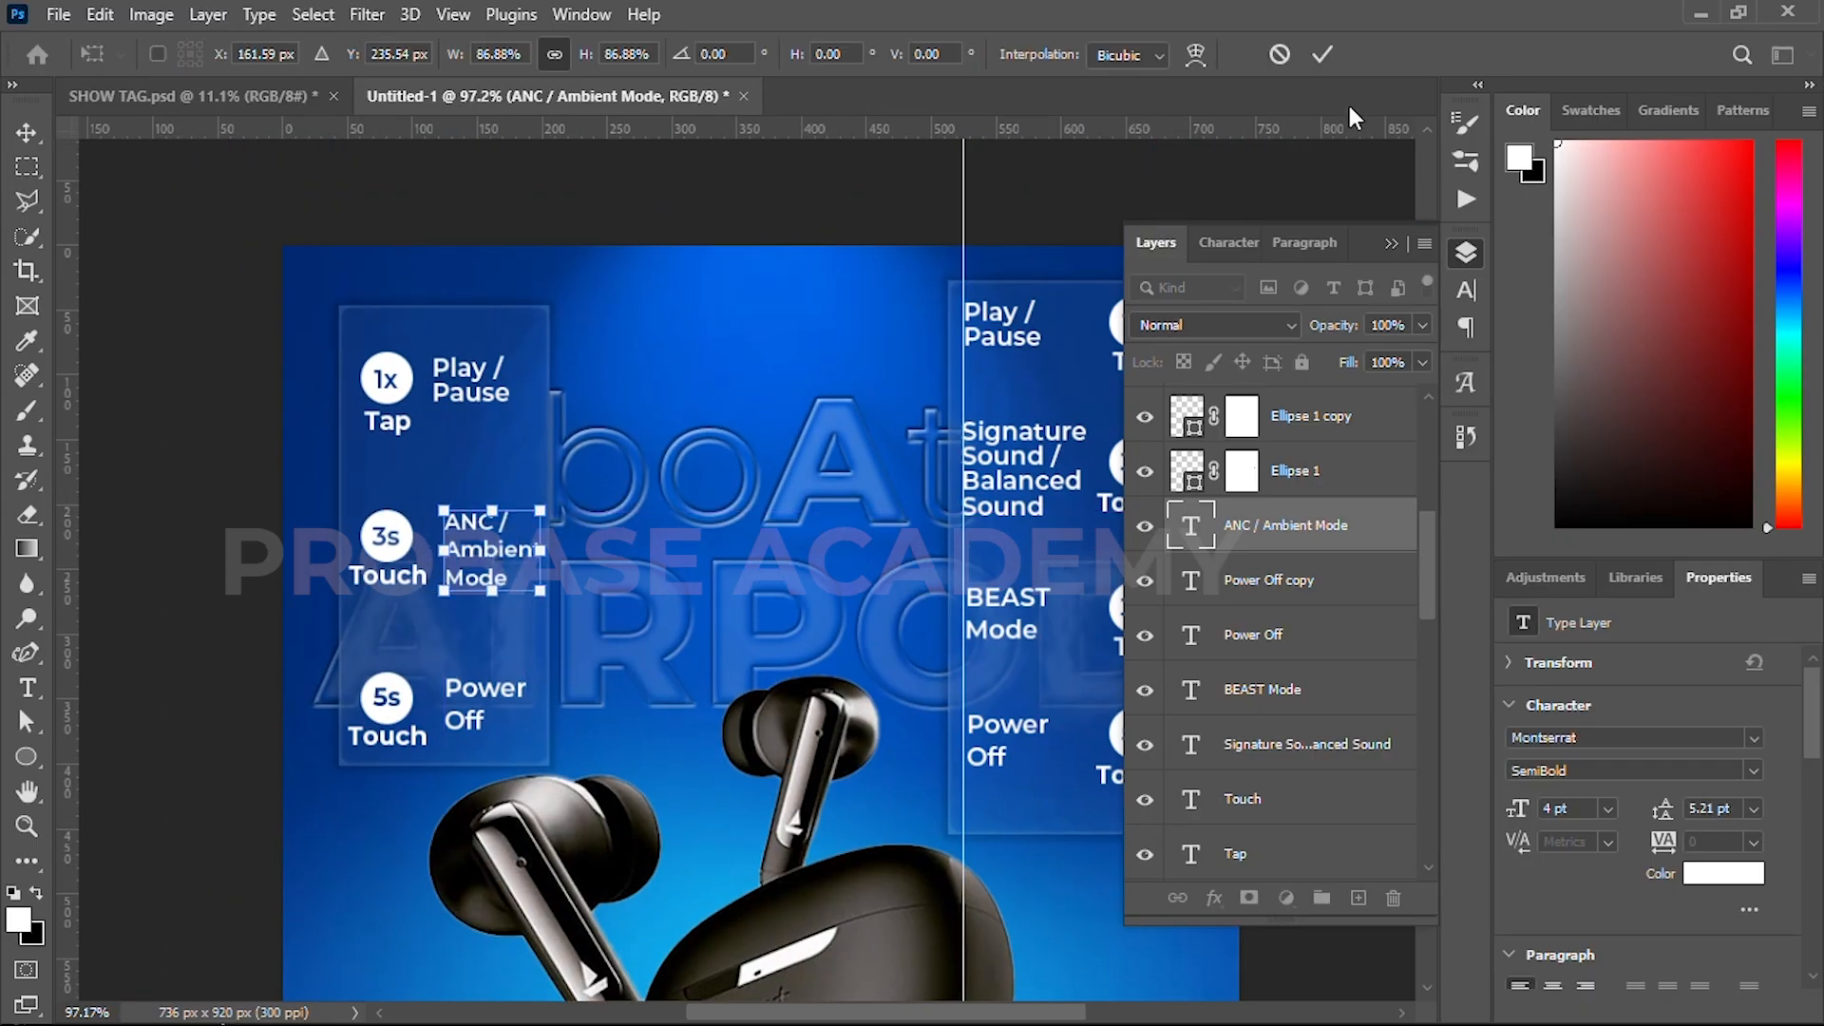
{"action": "left_click", "coordinate": [1672, 771]}
{"action": "left_click", "coordinate": [1634, 673]}
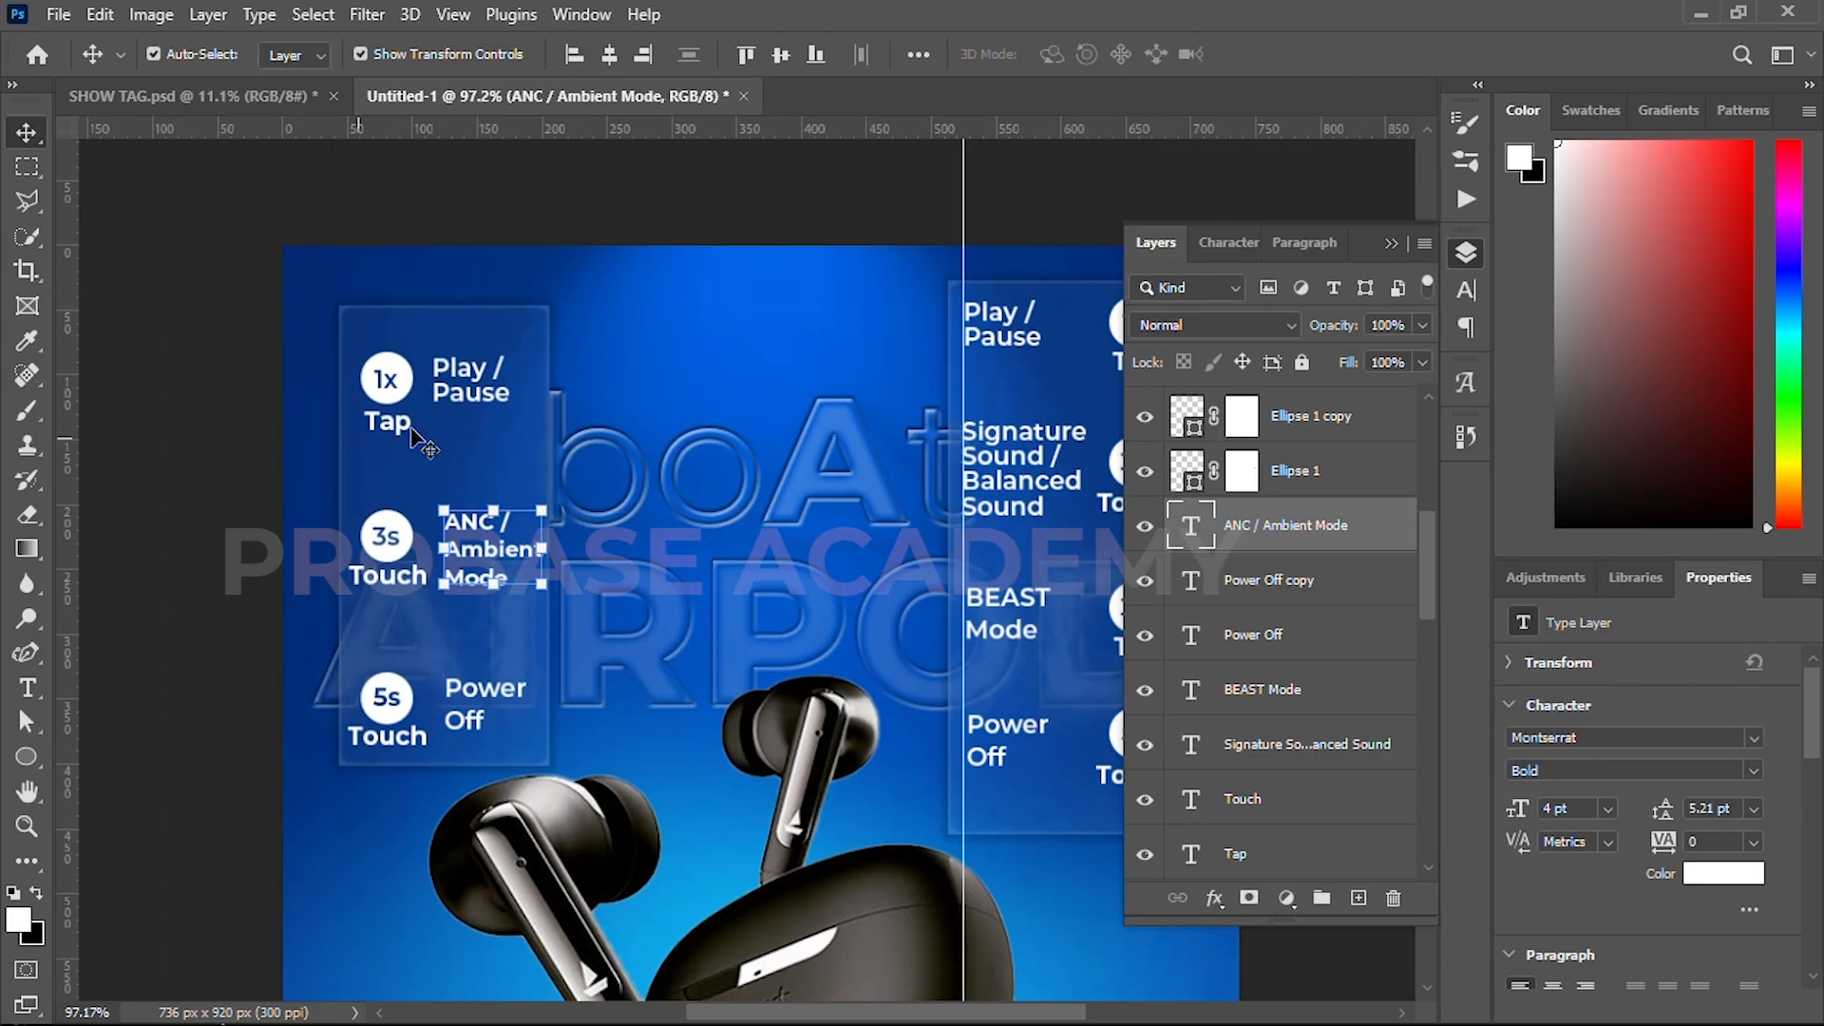
- Align the left edges of the left panel's three feature texts, nudge them slightly right and deselect them
{"action": "left_click", "coordinate": [451, 385], "text": "shift"}
{"action": "left_click", "coordinate": [470, 719], "text": "shift"}
{"action": "left_click", "coordinate": [568, 60]}
{"action": "key", "text": "shift+Right"}
{"action": "key", "text": "shift+Right"}
{"action": "key", "text": "shift+Right"}
{"action": "key", "text": "shift+Right"}
{"action": "key", "text": "shift+Right"}
{"action": "key", "text": "shift+Right"}
{"action": "key", "text": "shift+Right"}
{"action": "key", "text": "shift+Right"}
{"action": "key", "text": "shift+Right"}
{"action": "key", "text": "shift+Right"}
{"action": "key", "text": "shift+Right"}
{"action": "key", "text": "shift+Right"}
{"action": "key", "text": "shift+Right"}
{"action": "key", "text": "shift+Right"}
{"action": "key", "text": "shift+Right"}
{"action": "key", "text": "shift+Right"}
{"action": "key", "text": "shift+Right"}
{"action": "key", "text": "shift+Right"}
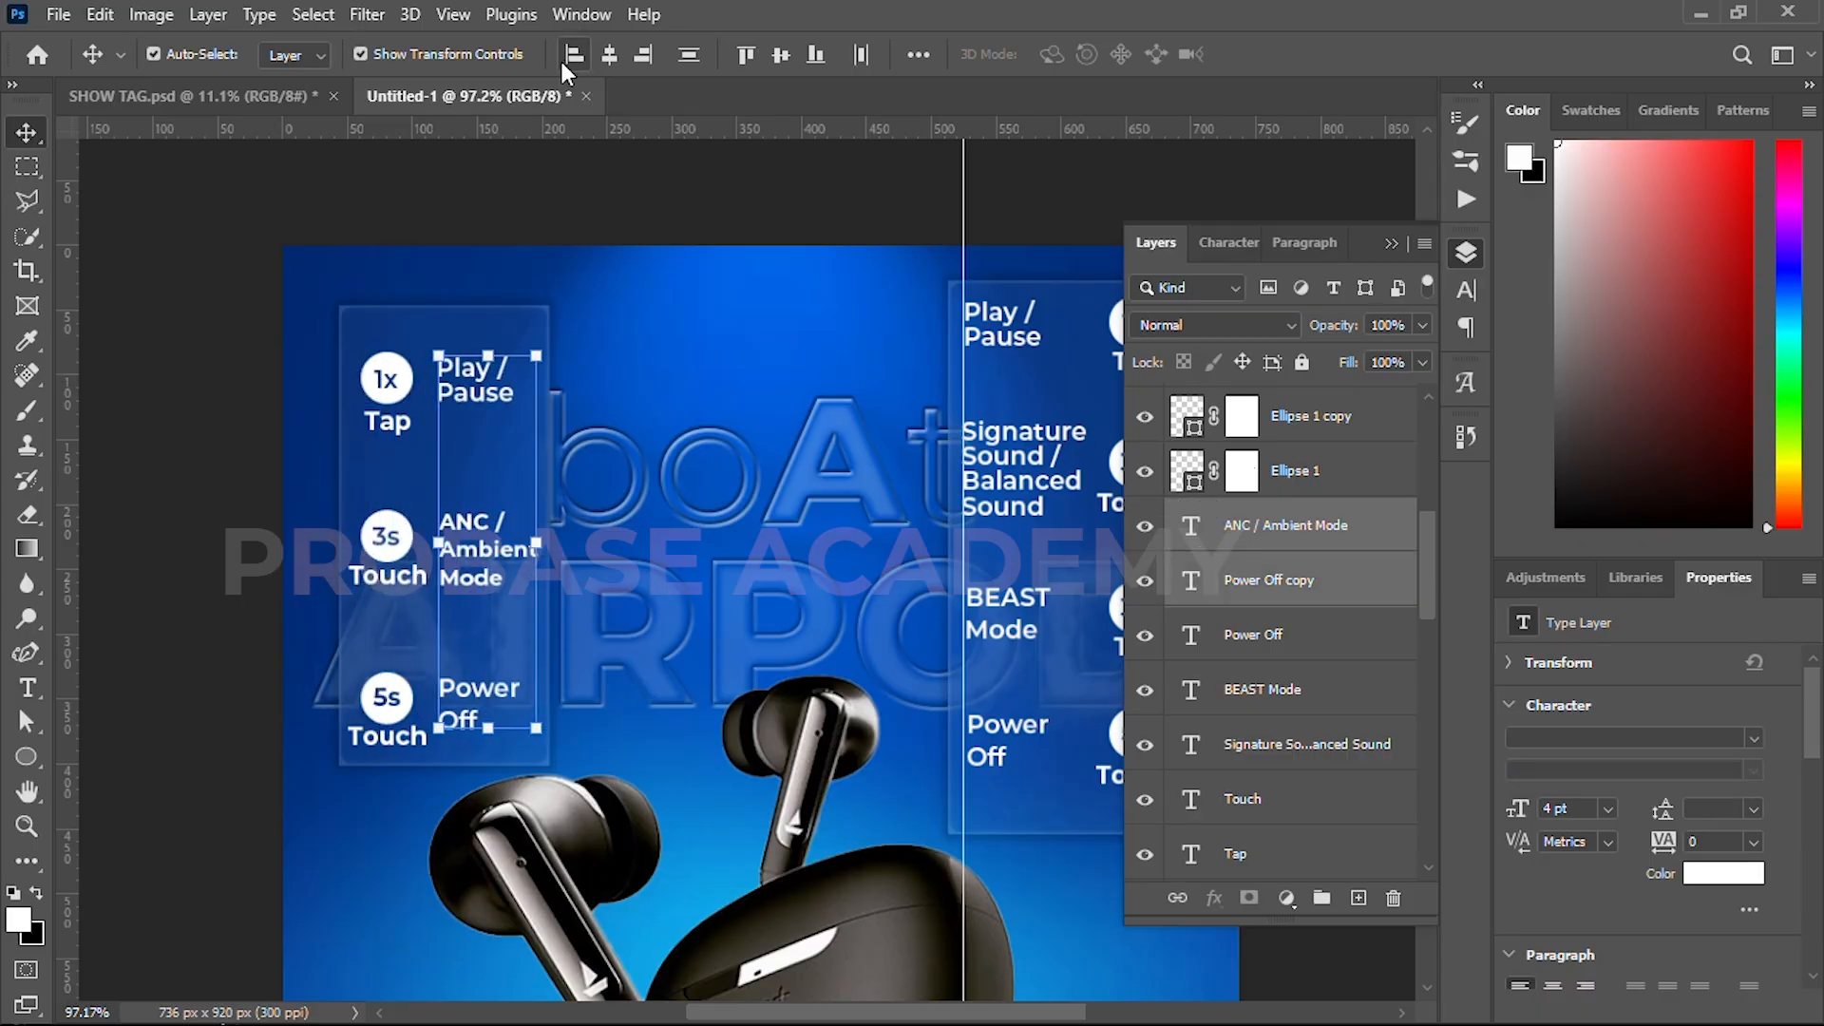
{"action": "left_click", "coordinate": [139, 418]}
{"action": "scroll", "coordinate": [465, 567], "scroll_direction": "down", "scroll_amount": 9}
{"action": "left_click_drag", "start_coordinate": [779, 568], "coordinate": [771, 492]}
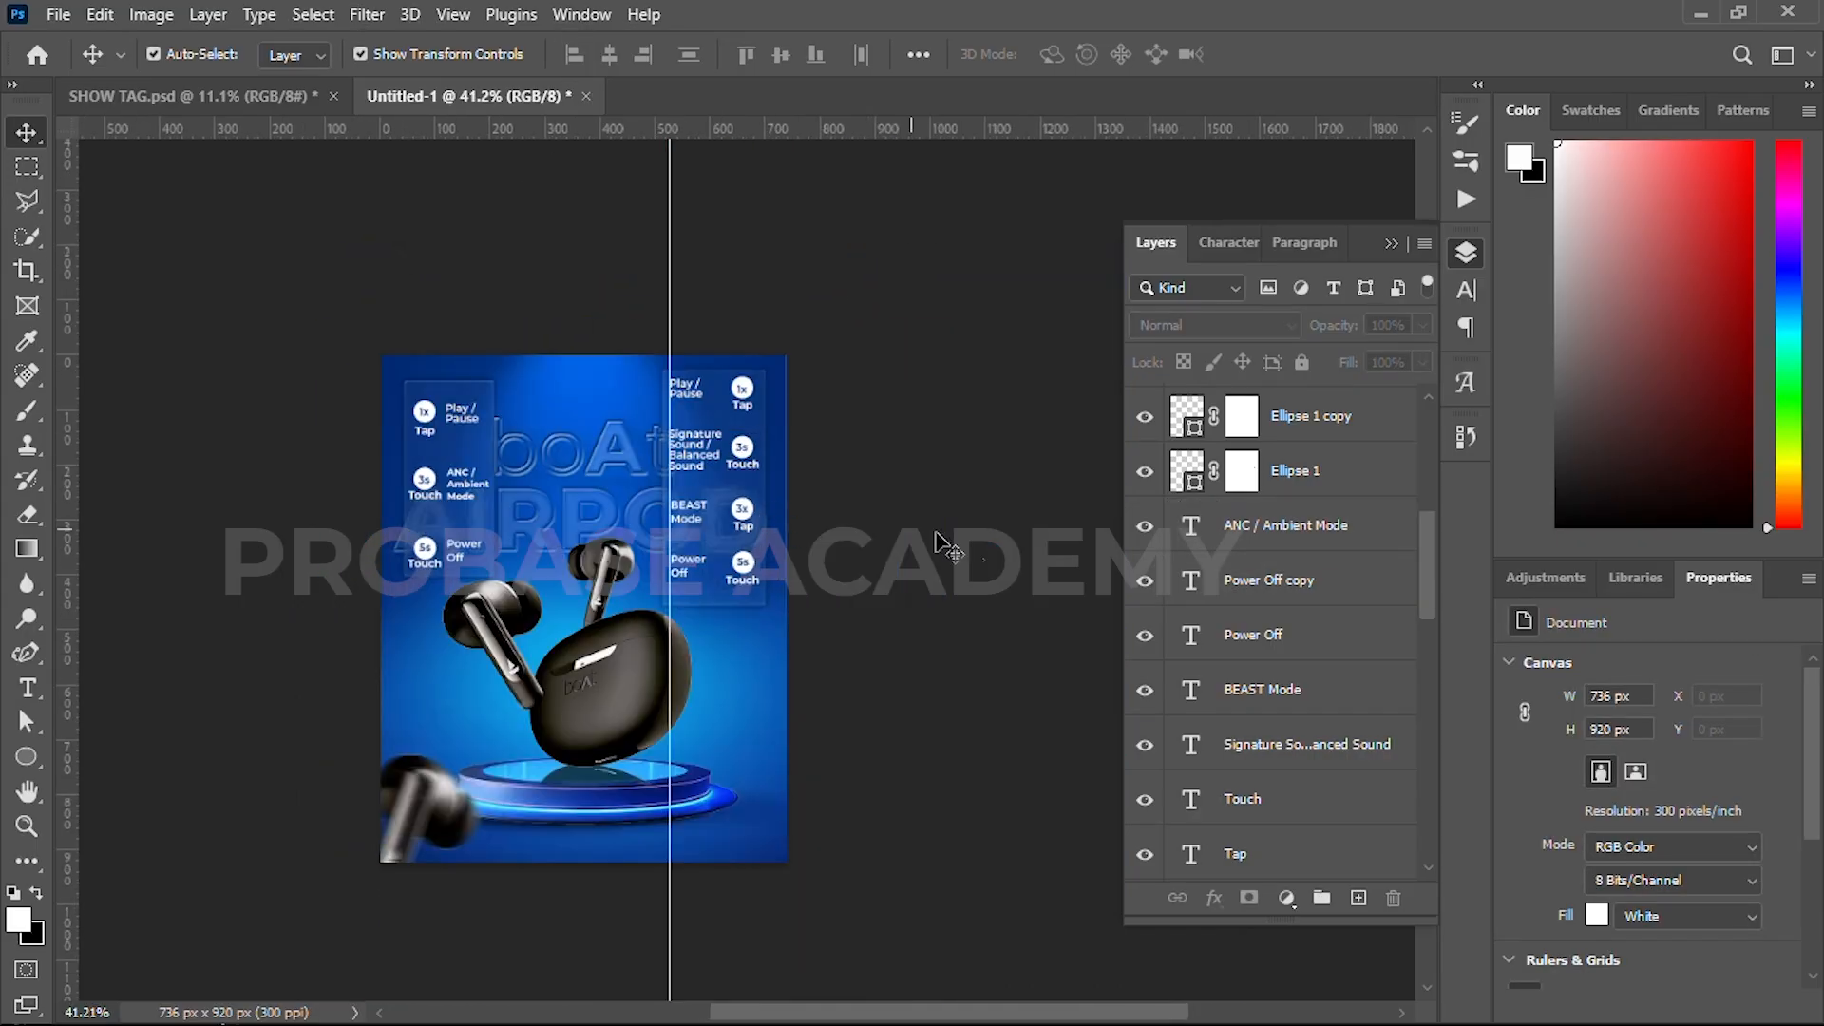
{"action": "scroll", "coordinate": [447, 527], "scroll_direction": "up", "scroll_amount": 9}
{"action": "key", "text": "u"}
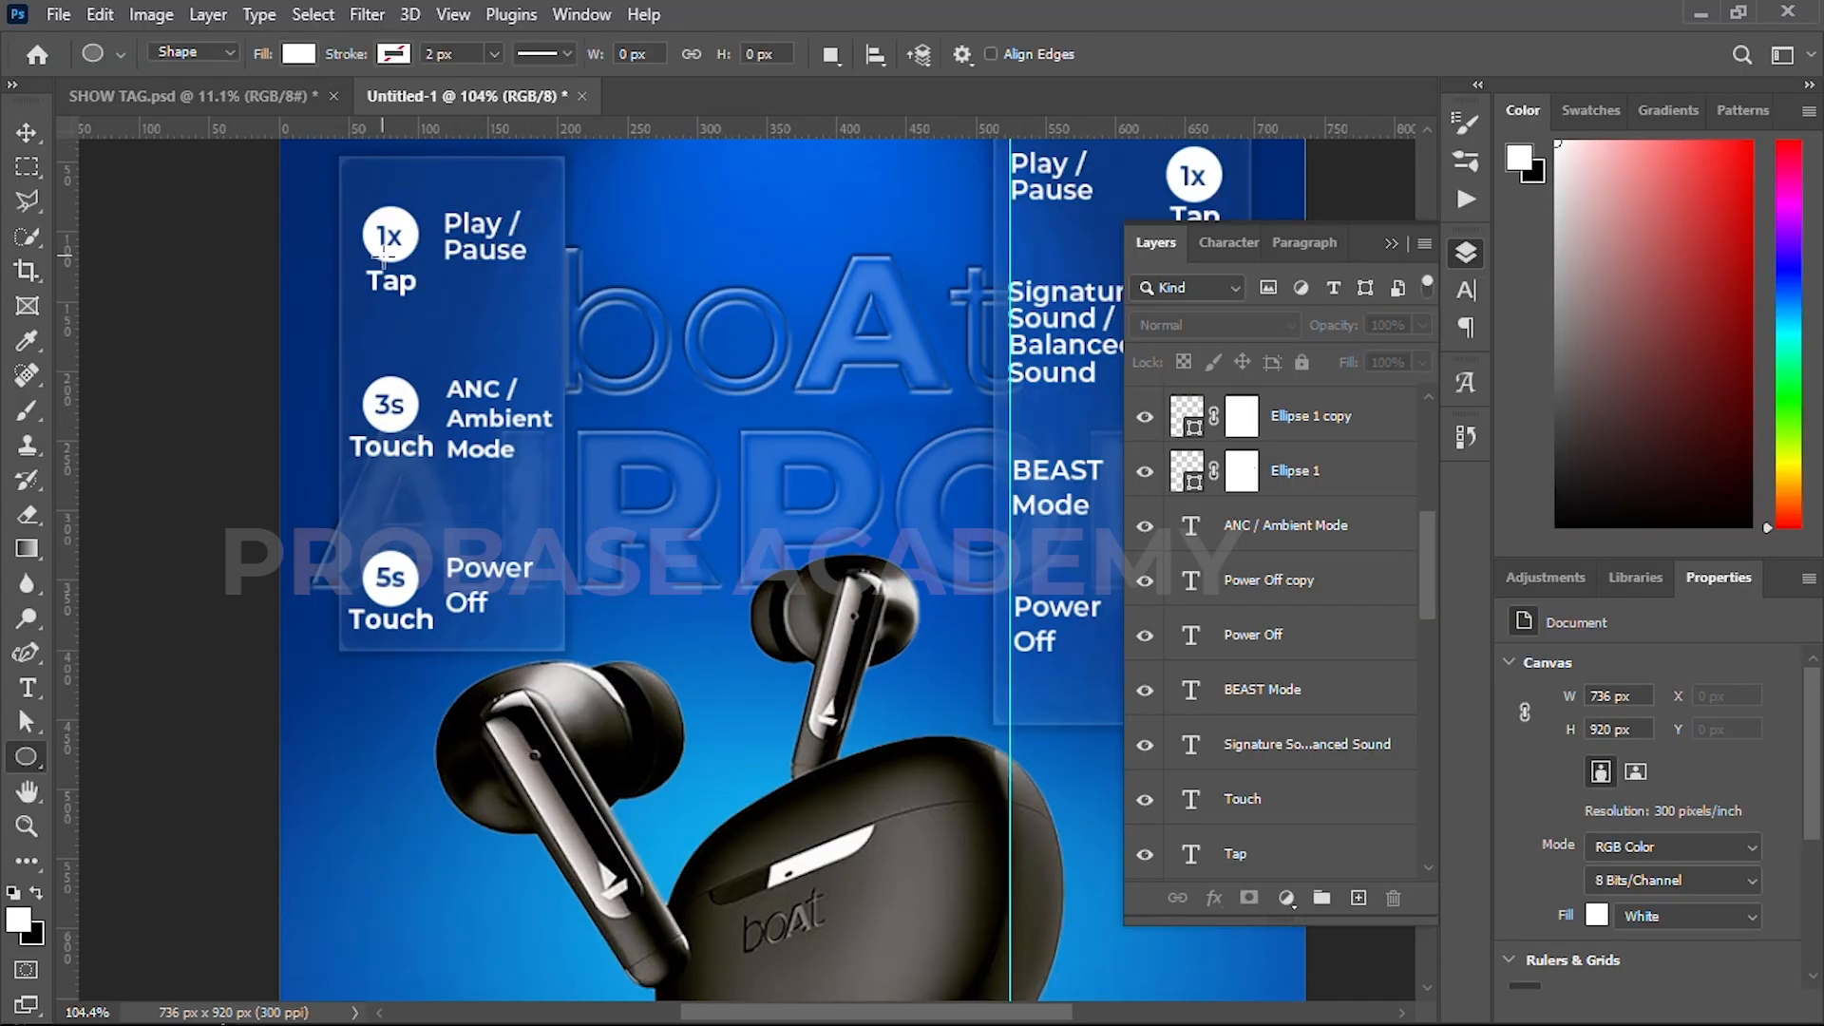
{"action": "left_click_drag", "start_coordinate": [387, 293], "coordinate": [390, 391]}
{"action": "key", "text": "ctrl+z"}
- Draw a white vertical rectangle about 1 px wide and 78 px tall from the left panel's Tap label to the 3s circle
{"action": "right_click", "coordinate": [27, 757]}
{"action": "left_click", "coordinate": [112, 755]}
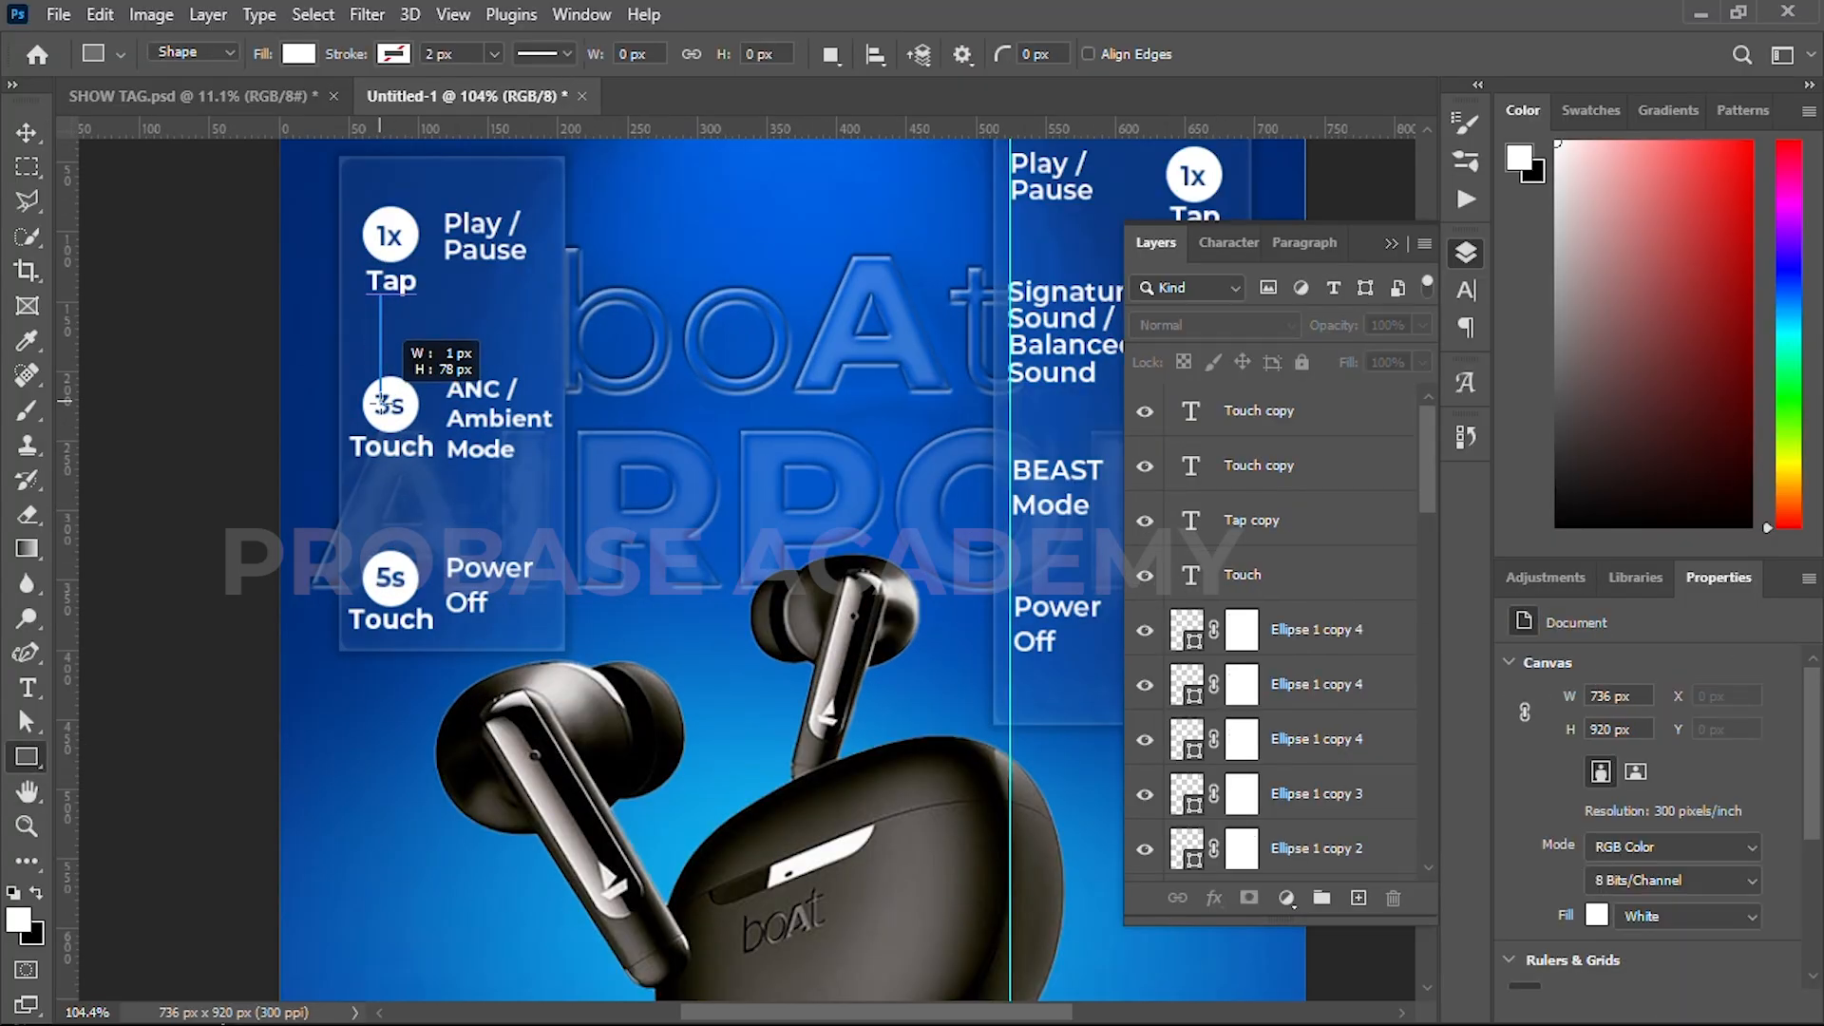
{"action": "left_click_drag", "start_coordinate": [381, 400], "coordinate": [381, 402]}
{"action": "key", "text": "v"}
- Widen the thin rectangle below the left panel's Tap label to 3 px
{"action": "scroll", "coordinate": [379, 358], "scroll_direction": "up", "scroll_amount": 10}
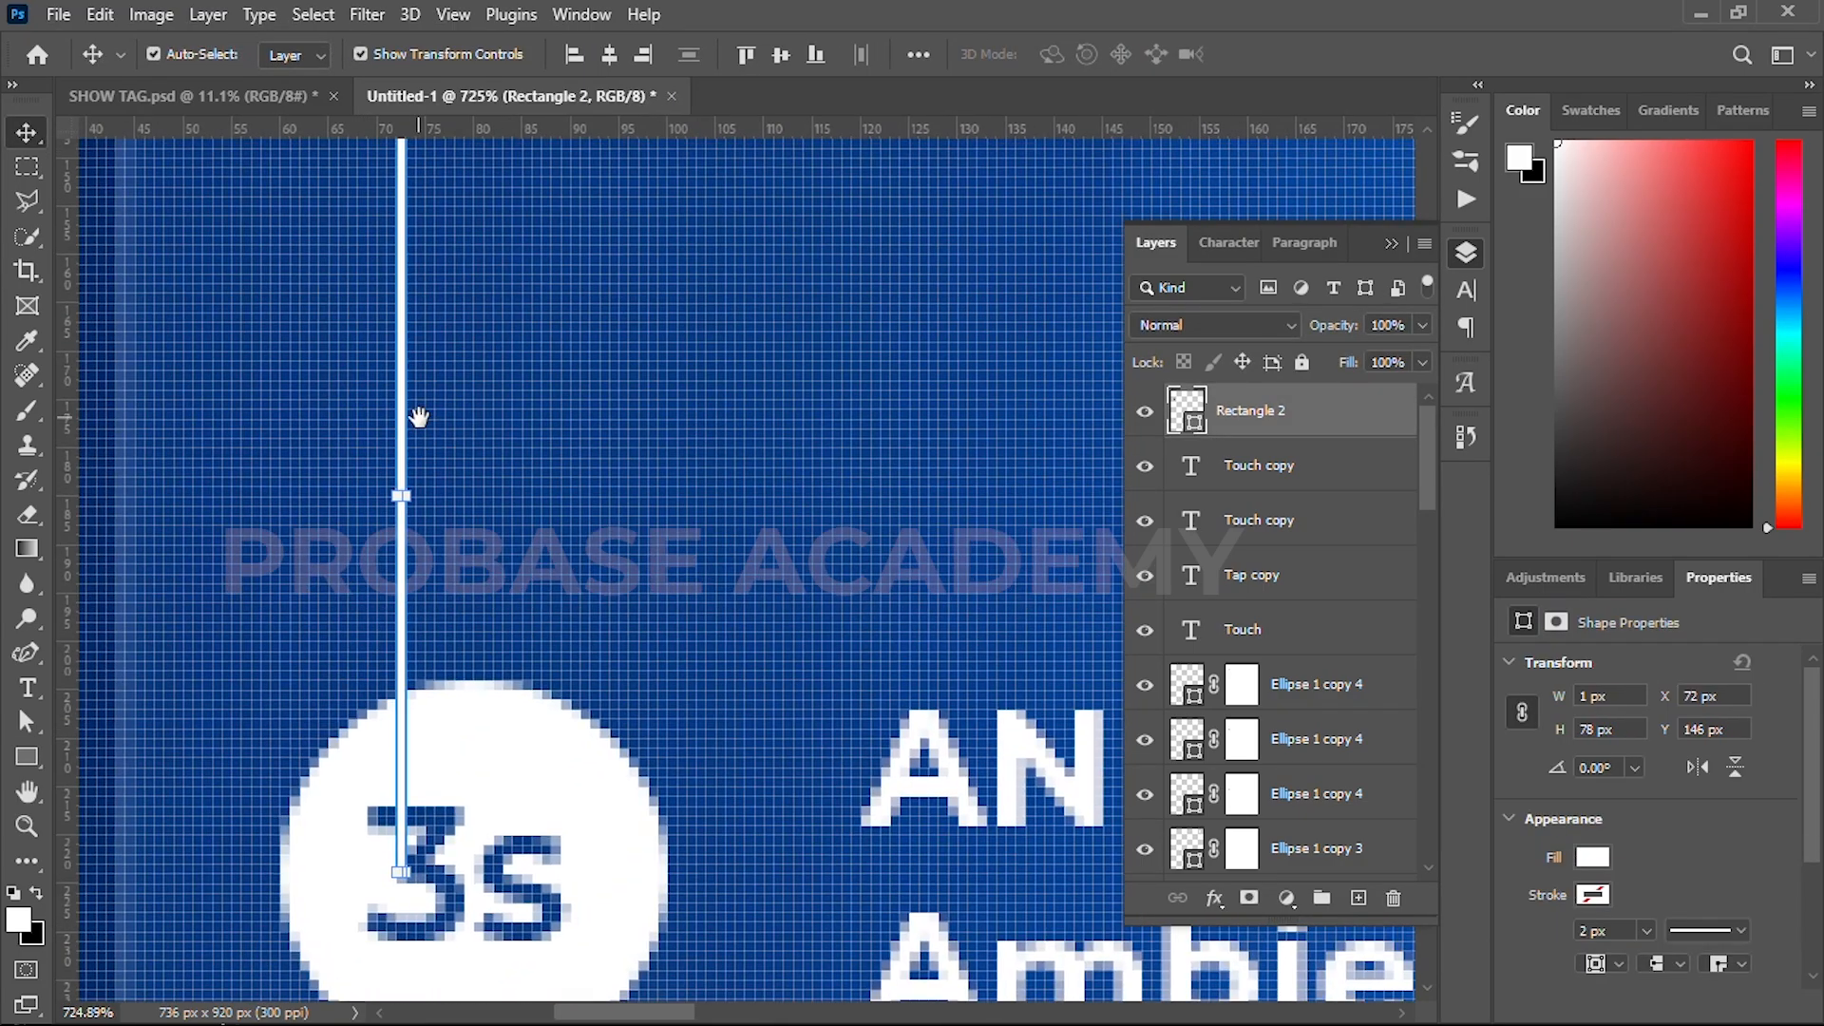
{"action": "scroll", "coordinate": [419, 417], "scroll_direction": "up", "scroll_amount": 3}
{"action": "key", "text": "ctrl+t"}
{"action": "left_click_drag", "start_coordinate": [424, 487], "coordinate": [475, 499]}
{"action": "scroll", "coordinate": [465, 504], "scroll_direction": "down", "scroll_amount": 5}
{"action": "key", "text": "Return"}
- Center the line horizontally under the left panel's Tap label, at X 77 px
{"action": "key", "text": "shift+Right"}
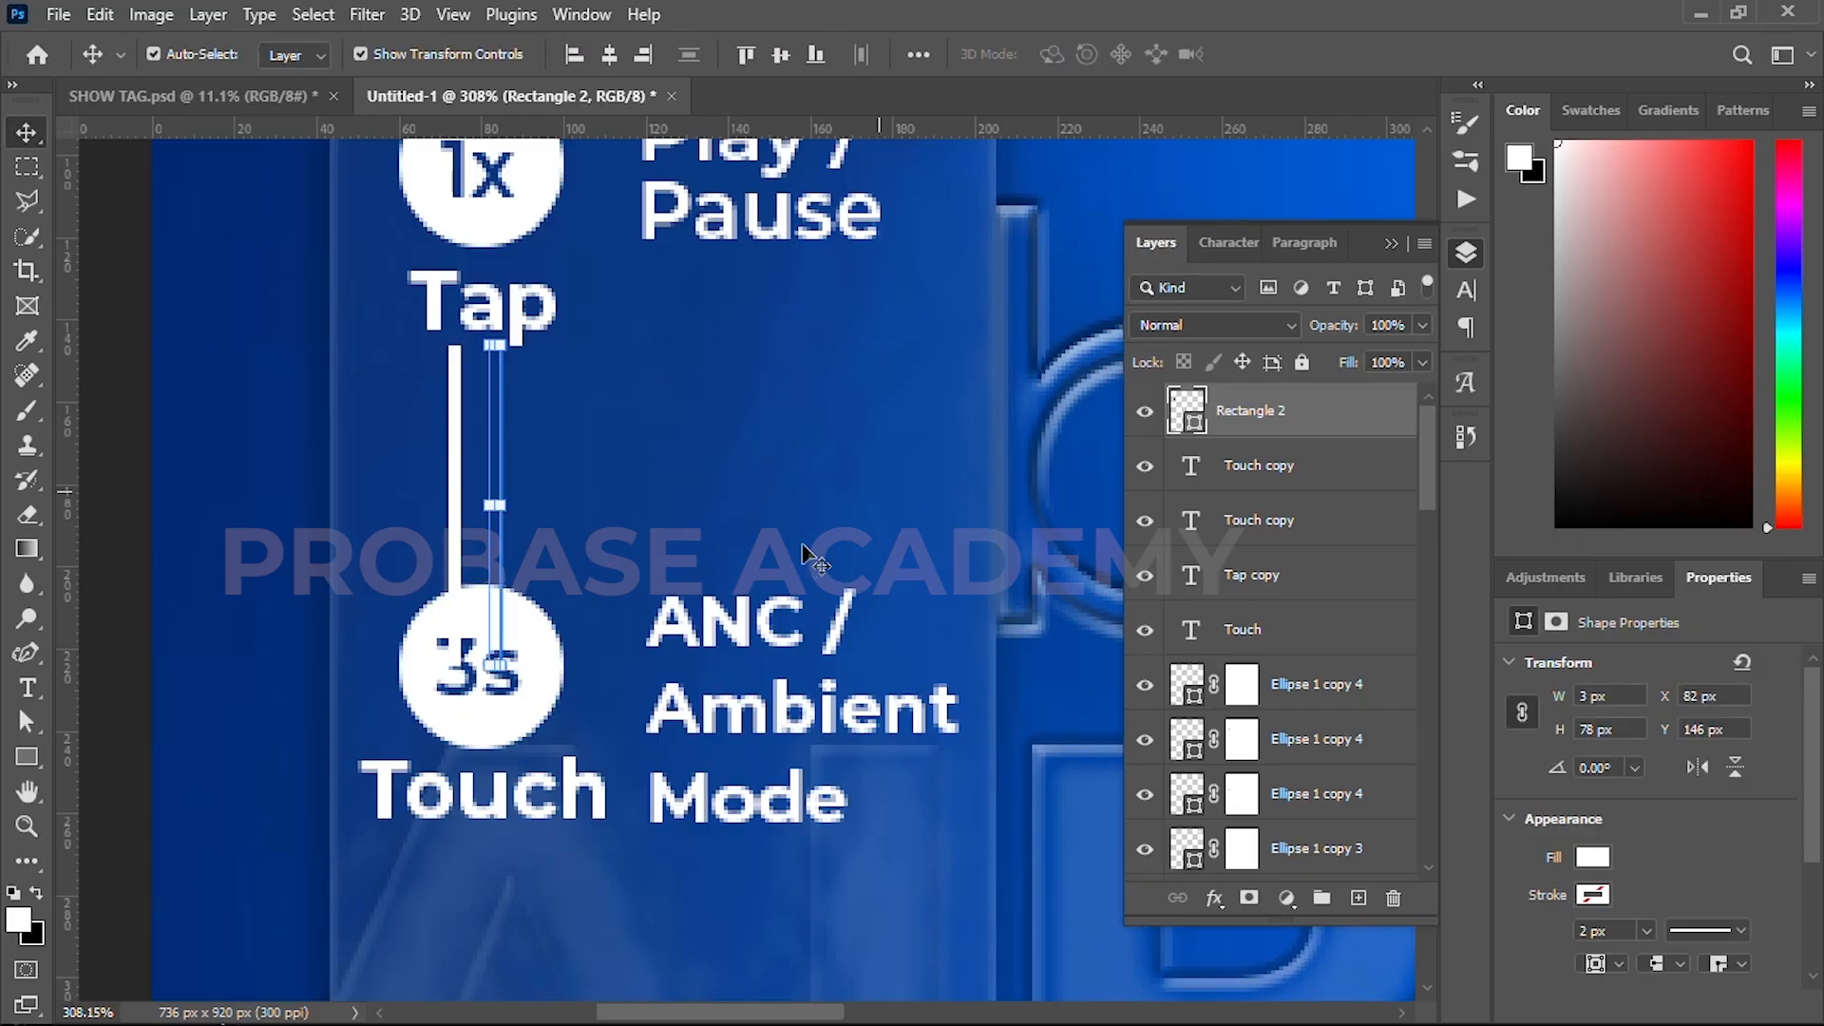
{"action": "key", "text": "Left"}
{"action": "key", "text": "Left"}
{"action": "key", "text": "Left"}
{"action": "key", "text": "Left"}
{"action": "key", "text": "Left"}
{"action": "scroll", "coordinate": [690, 630], "scroll_direction": "down", "scroll_amount": 2}
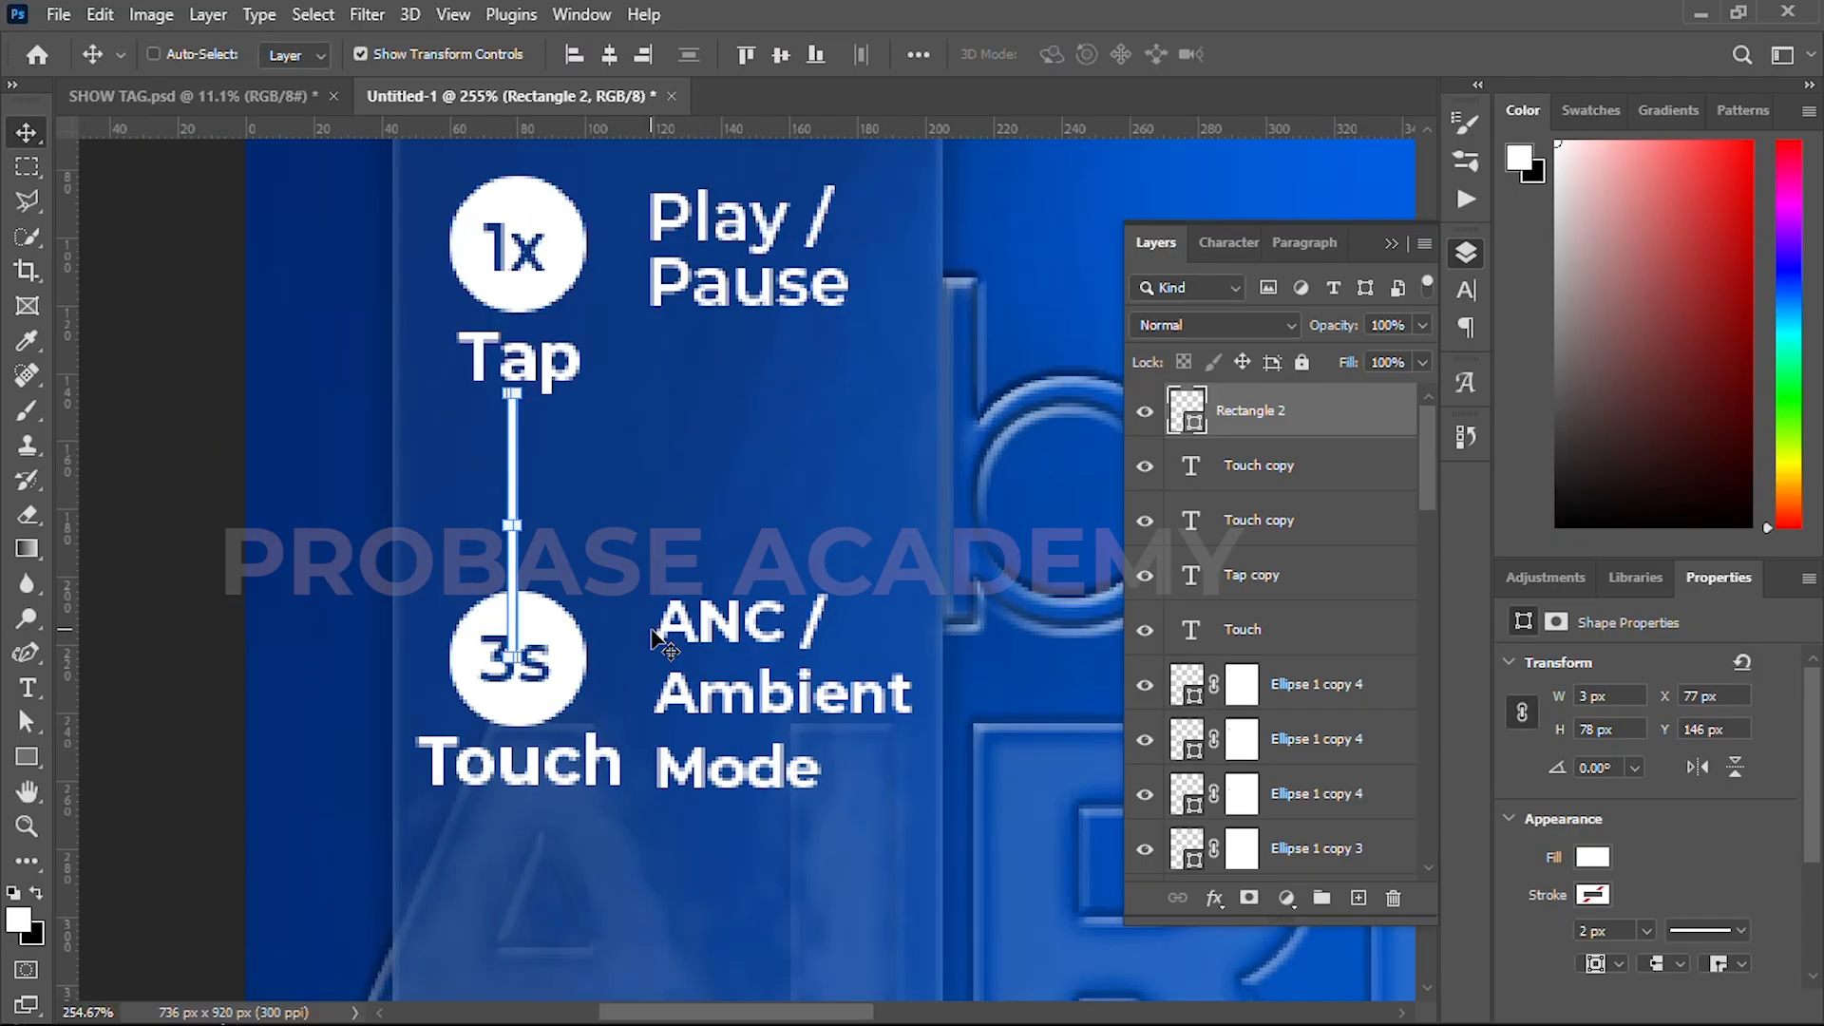
- Duplicate the connector line and move the copy straight down past the left panel's 5s circle, to Y 346 px
{"action": "key", "text": "ctrl+j"}
{"action": "key", "text": "shift+Down"}
{"action": "key", "text": "shift+Down"}
{"action": "key", "text": "shift+Down"}
{"action": "key", "text": "shift+Down"}
{"action": "key", "text": "shift+Down"}
{"action": "key", "text": "shift+Down"}
{"action": "key", "text": "shift+Down"}
{"action": "key", "text": "shift+Down"}
{"action": "key", "text": "shift+Down"}
{"action": "key", "text": "shift+Down"}
{"action": "left_click", "coordinate": [678, 783]}
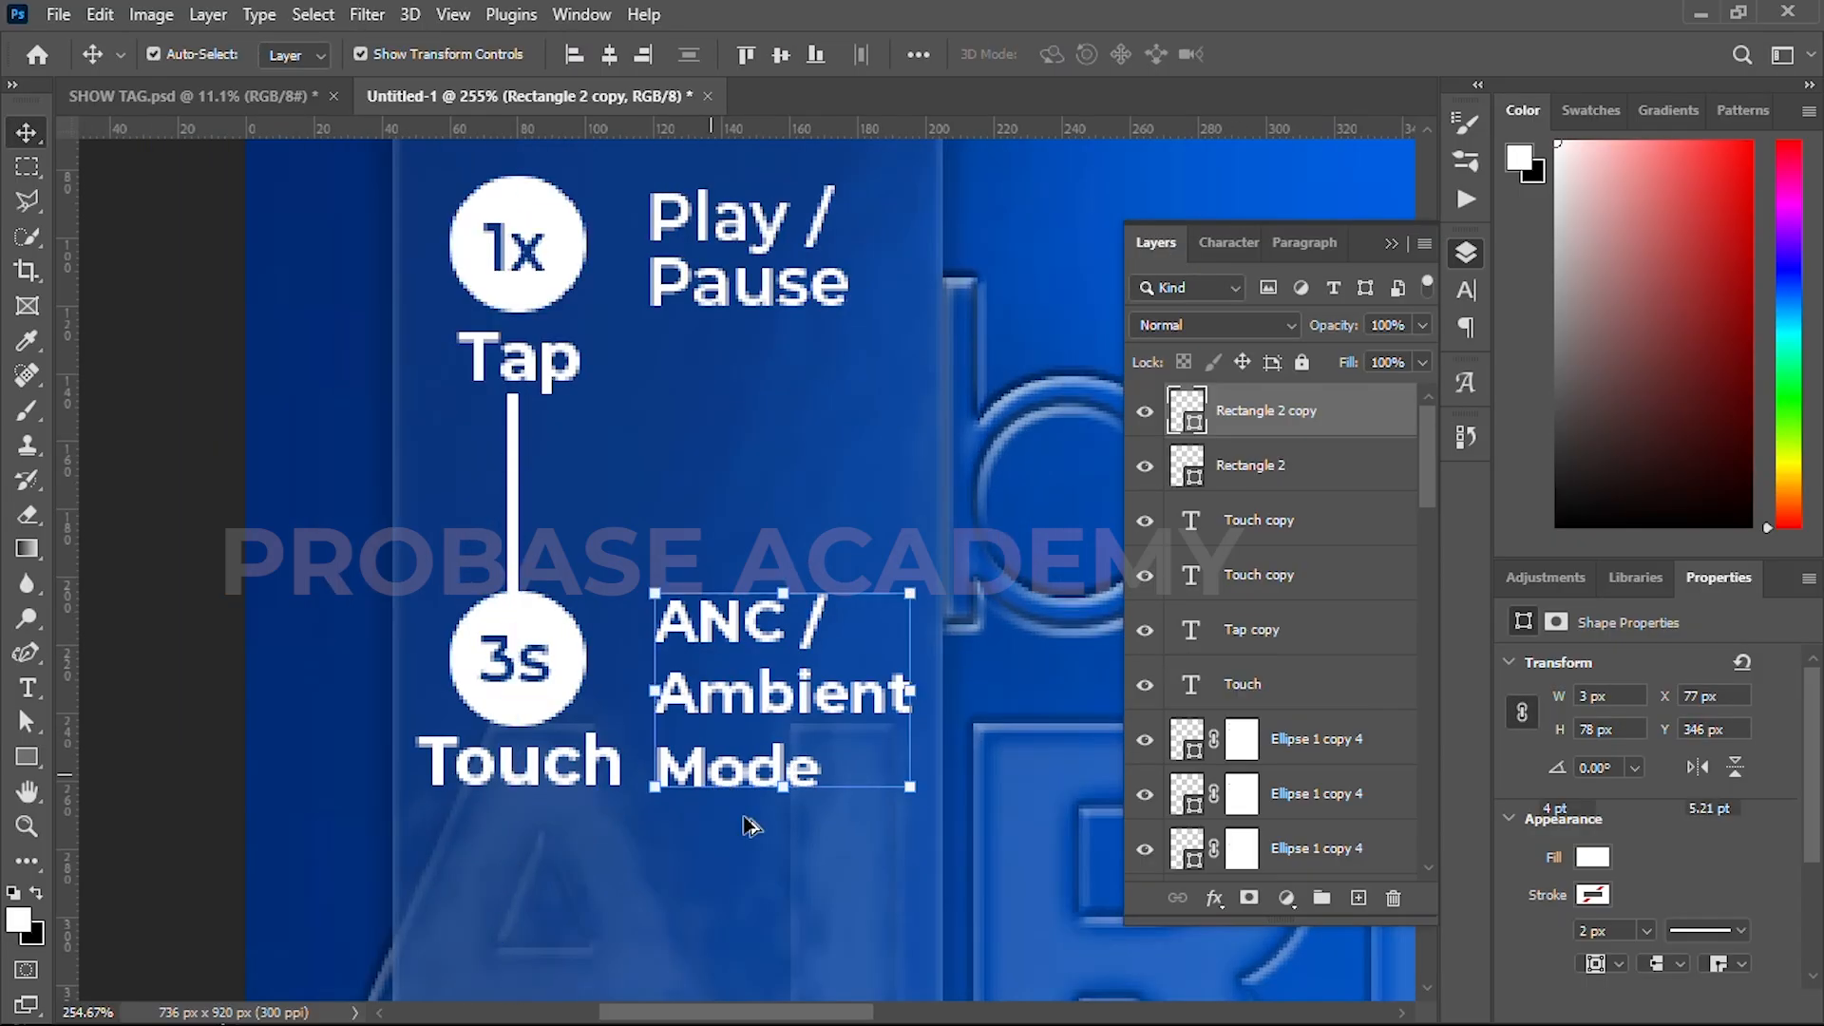
- Reposition the copied line between the left panel's 3s Touch label and the 5s circle, at Y 264 px
{"action": "scroll", "coordinate": [550, 700], "scroll_direction": "down", "scroll_amount": 4}
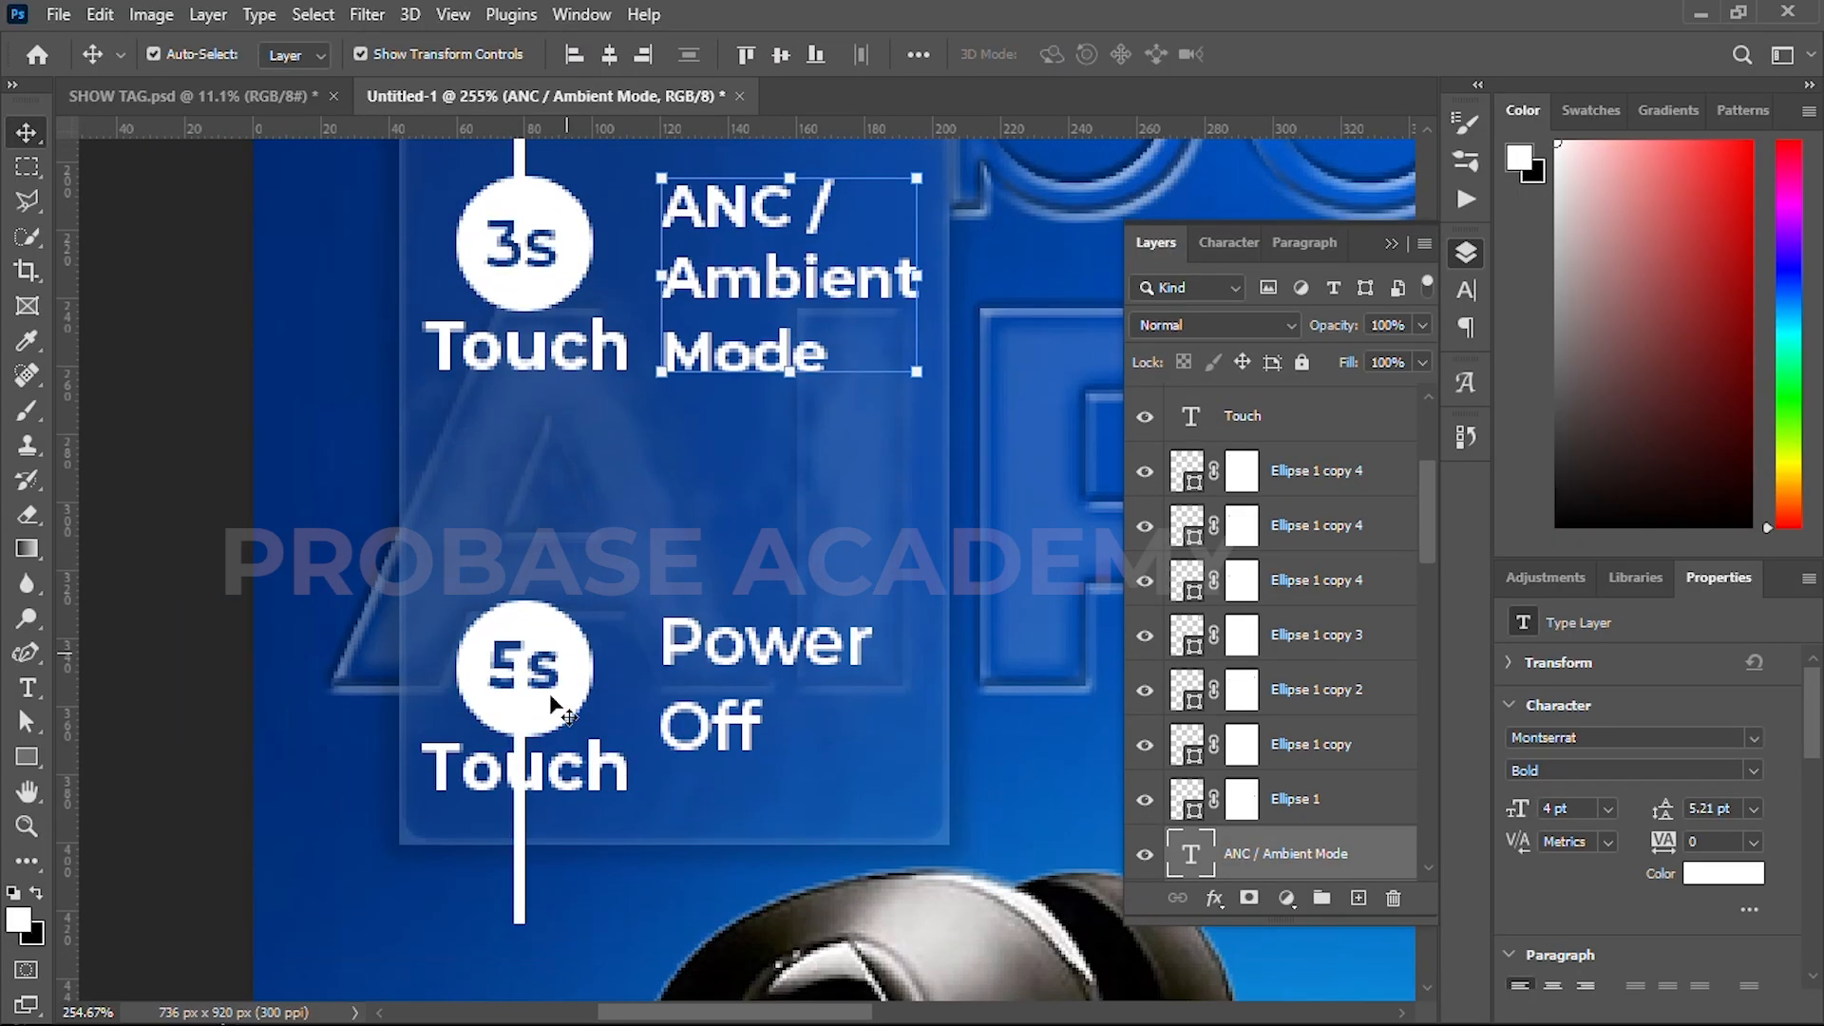
{"action": "left_click", "coordinate": [521, 155]}
{"action": "key", "text": "shift+Down"}
{"action": "key", "text": "shift+Down"}
{"action": "key", "text": "shift+Down"}
{"action": "key", "text": "shift+Down"}
{"action": "key", "text": "shift+Down"}
{"action": "key", "text": "shift+Down"}
{"action": "key", "text": "shift+Down"}
{"action": "key", "text": "shift+Down"}
{"action": "key", "text": "shift+Down"}
{"action": "key", "text": "shift+Down"}
{"action": "key", "text": "shift+Down"}
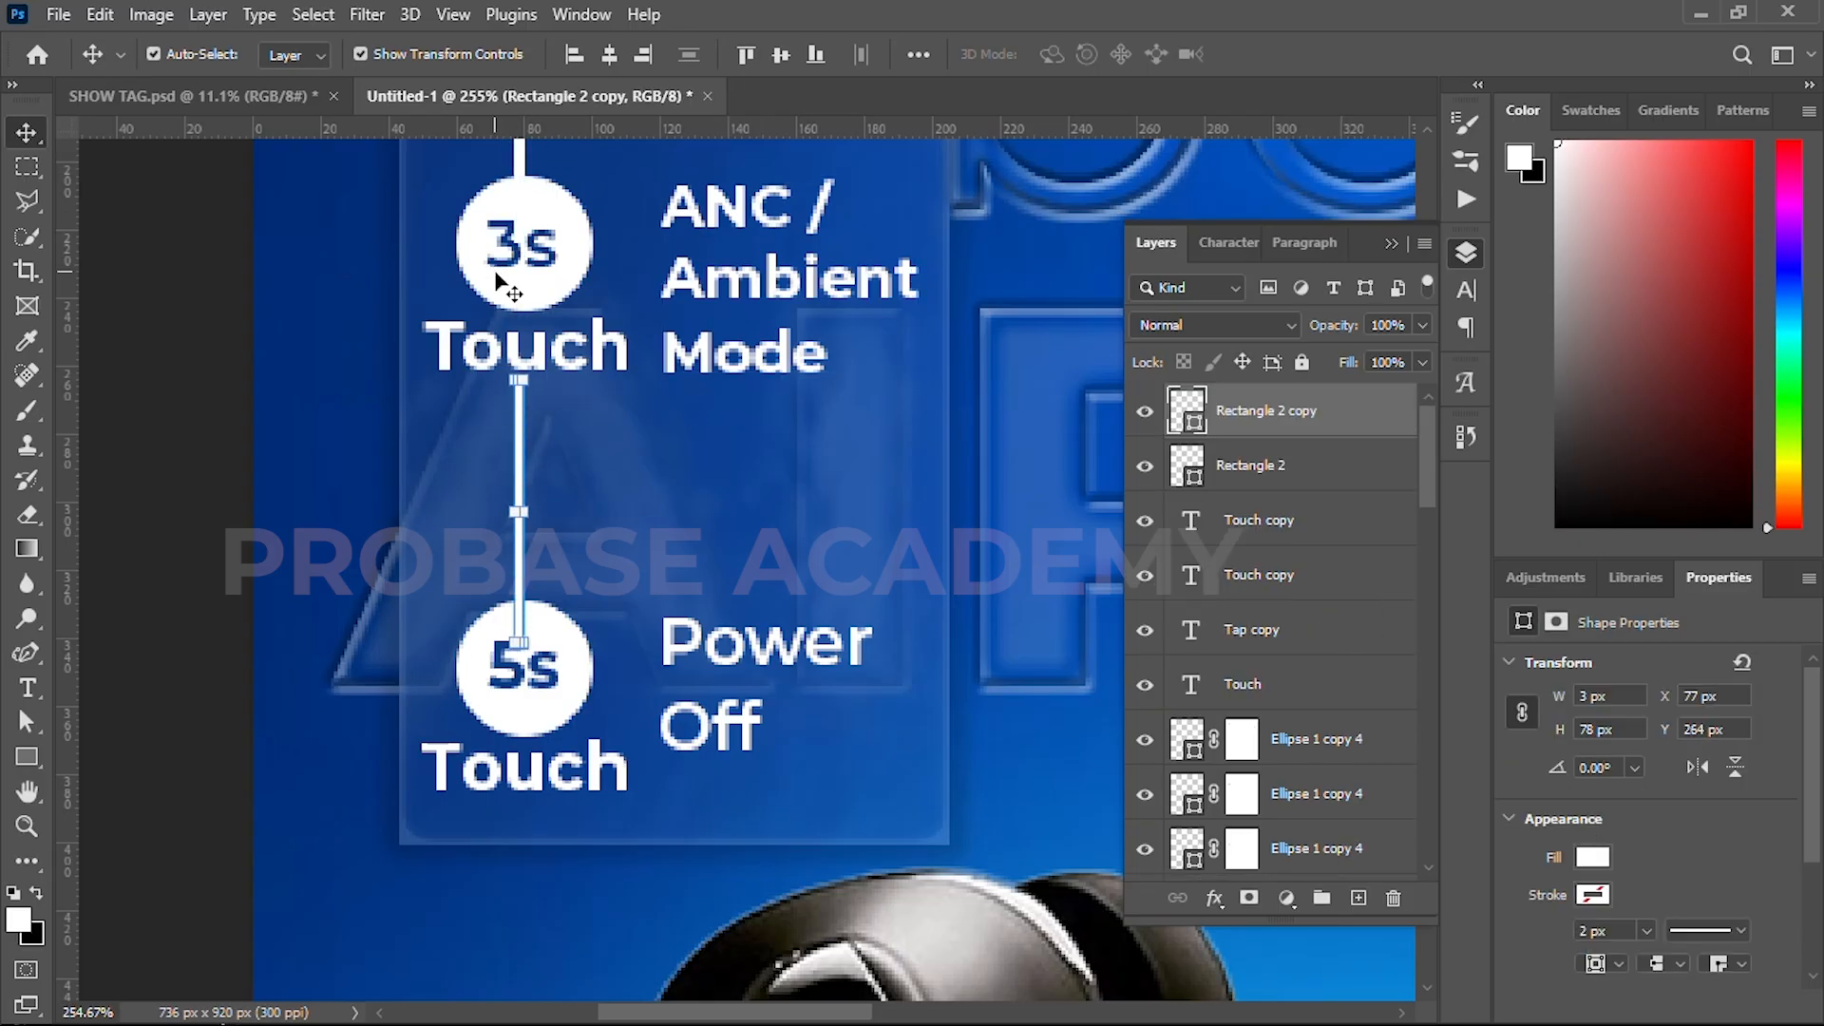
- Move both connector line layers down the layer stack to just above Layer 3, beneath Layer 1 copy
{"action": "left_click", "coordinate": [1332, 483], "text": "shift"}
{"action": "left_click_drag", "start_coordinate": [1331, 482], "coordinate": [1268, 701]}
{"action": "scroll", "coordinate": [640, 595], "scroll_direction": "down", "scroll_amount": 4}
{"action": "scroll", "coordinate": [1298, 546], "scroll_direction": "down", "scroll_amount": 3}
{"action": "left_click_drag", "start_coordinate": [1301, 530], "coordinate": [1265, 543]}
{"action": "scroll", "coordinate": [469, 503], "scroll_direction": "down", "scroll_amount": 3}
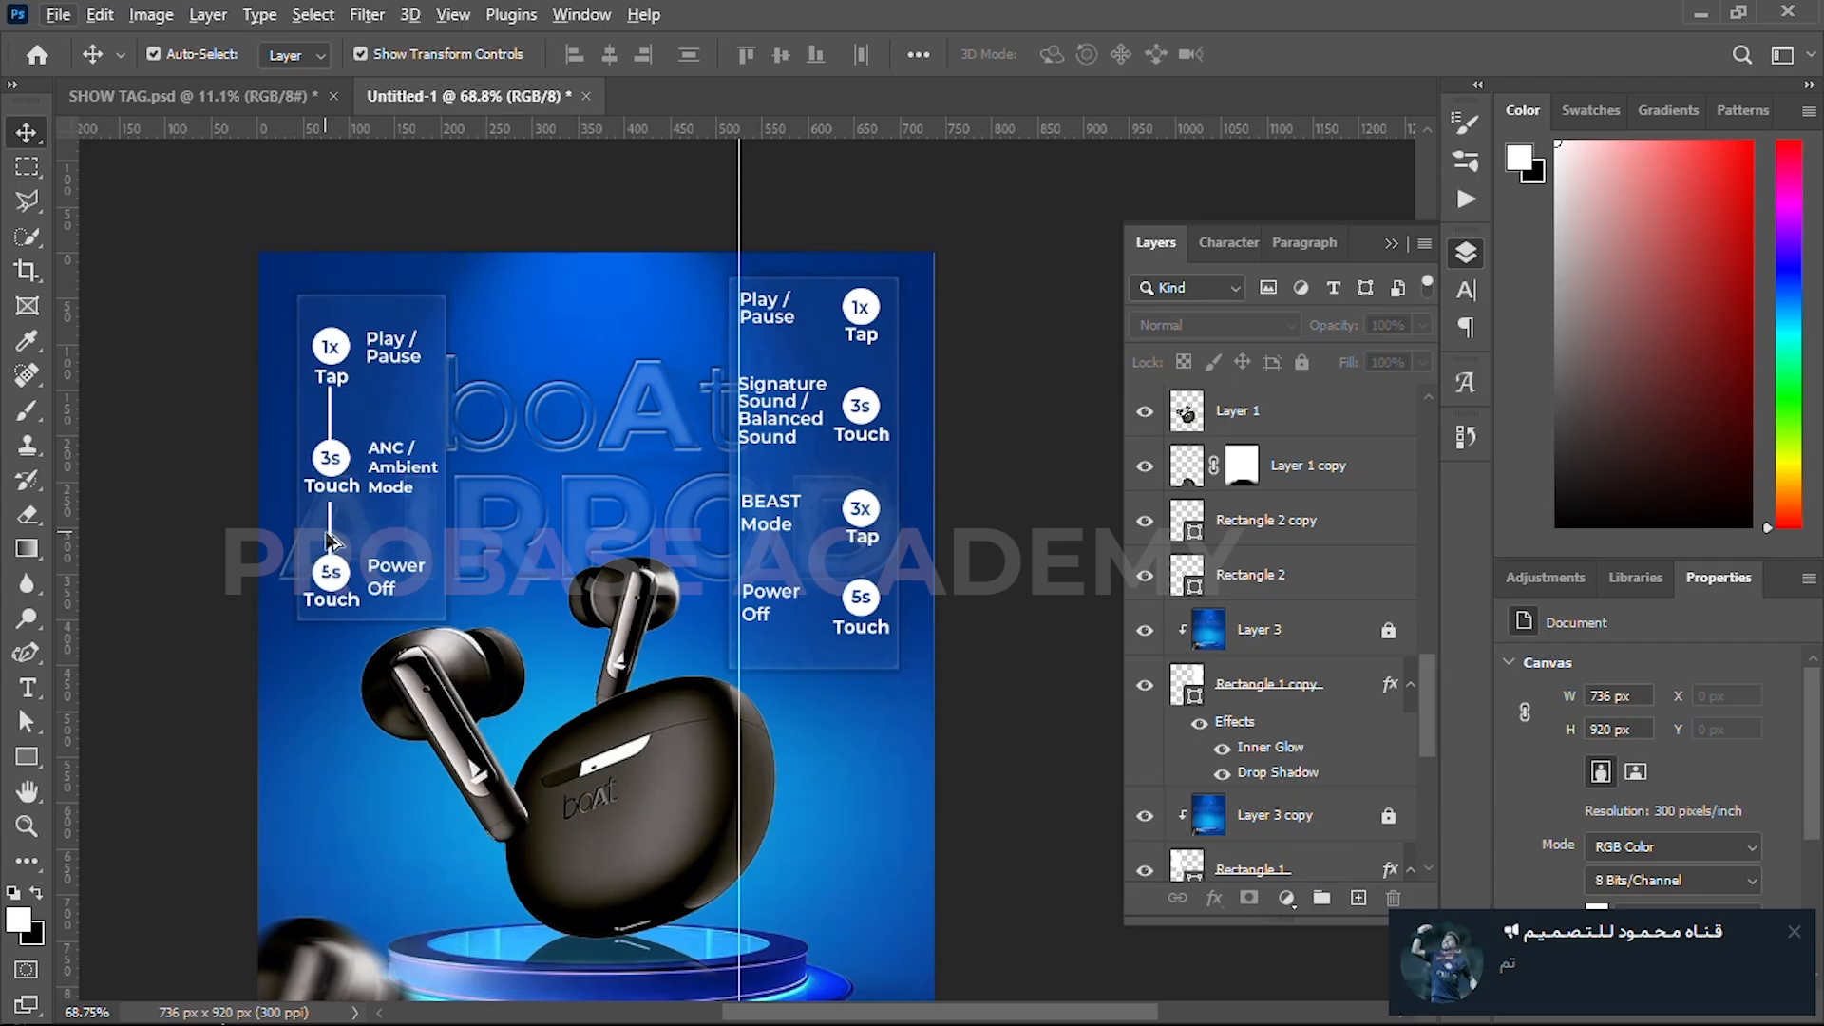
- Select both connector lines in the left panel and duplicate them
{"action": "scroll", "coordinate": [380, 498], "scroll_direction": "up", "scroll_amount": 3}
{"action": "scroll", "coordinate": [374, 423], "scroll_direction": "up", "scroll_amount": 3}
{"action": "left_click", "coordinate": [416, 391]}
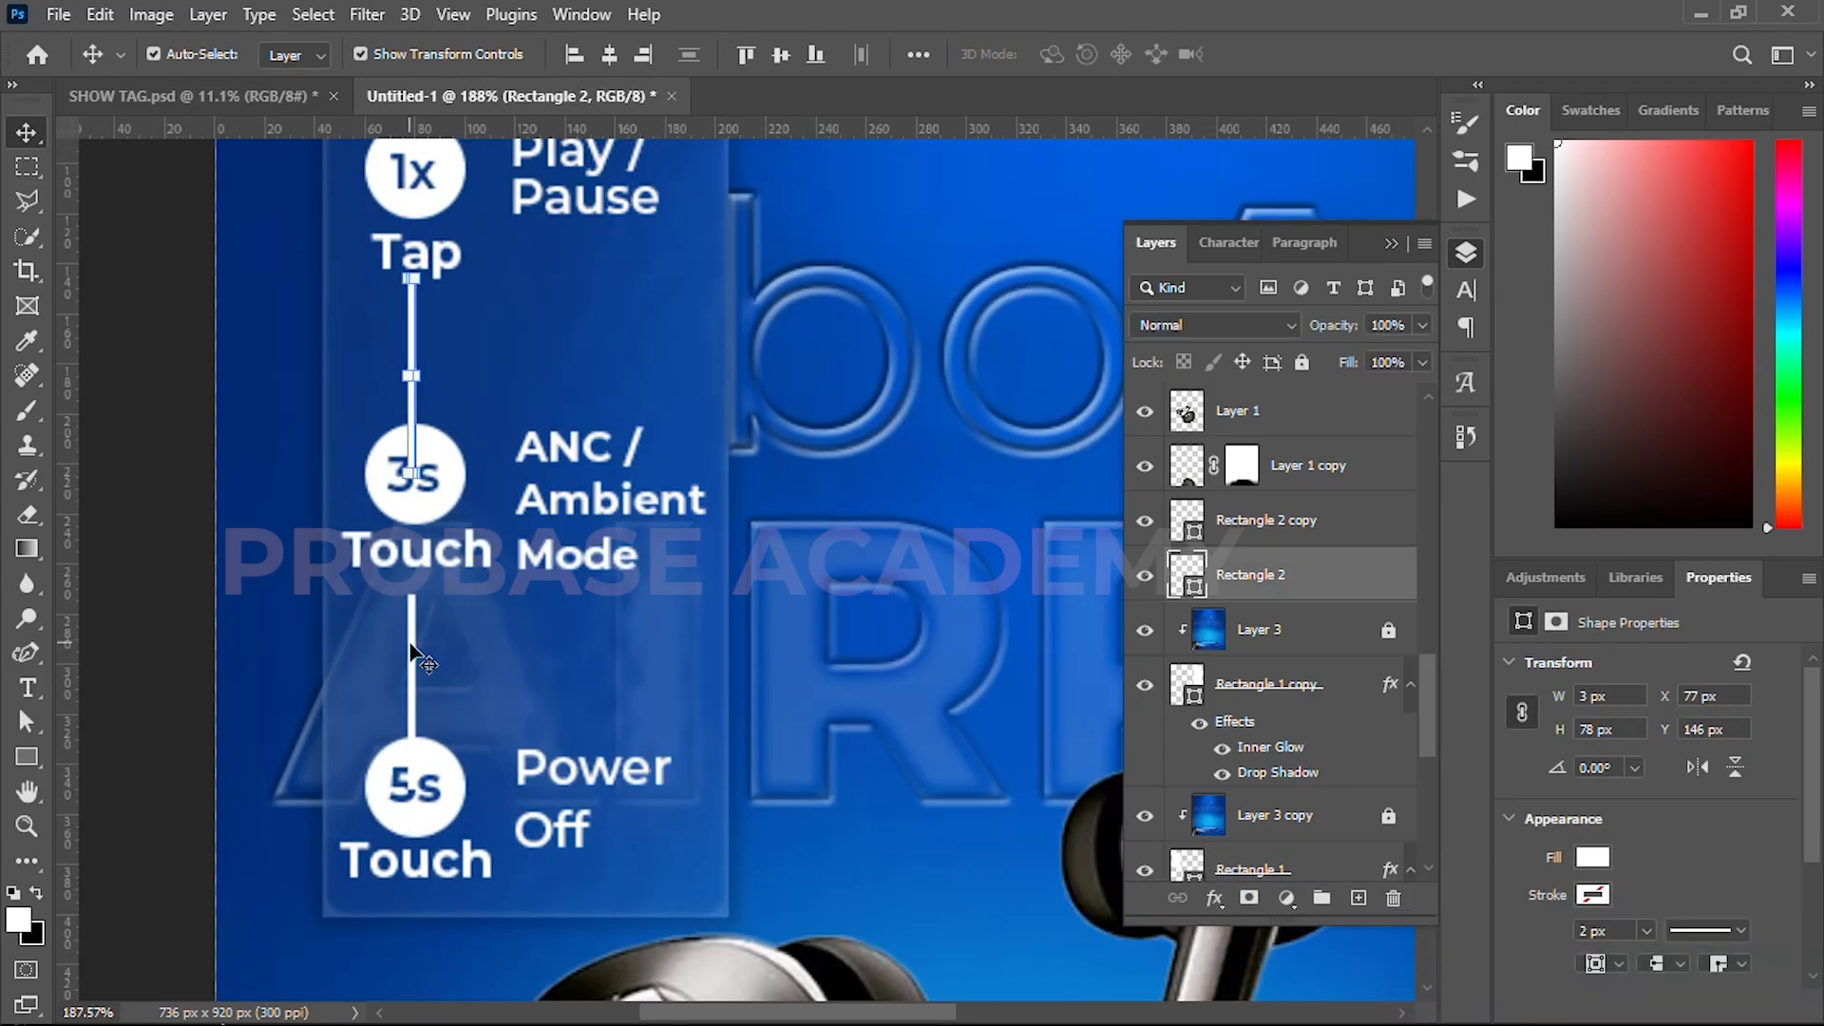
{"action": "left_click", "coordinate": [412, 644], "text": "shift"}
{"action": "scroll", "coordinate": [416, 652], "scroll_direction": "down", "scroll_amount": 3}
{"action": "left_click_drag", "start_coordinate": [399, 642], "coordinate": [385, 643]}
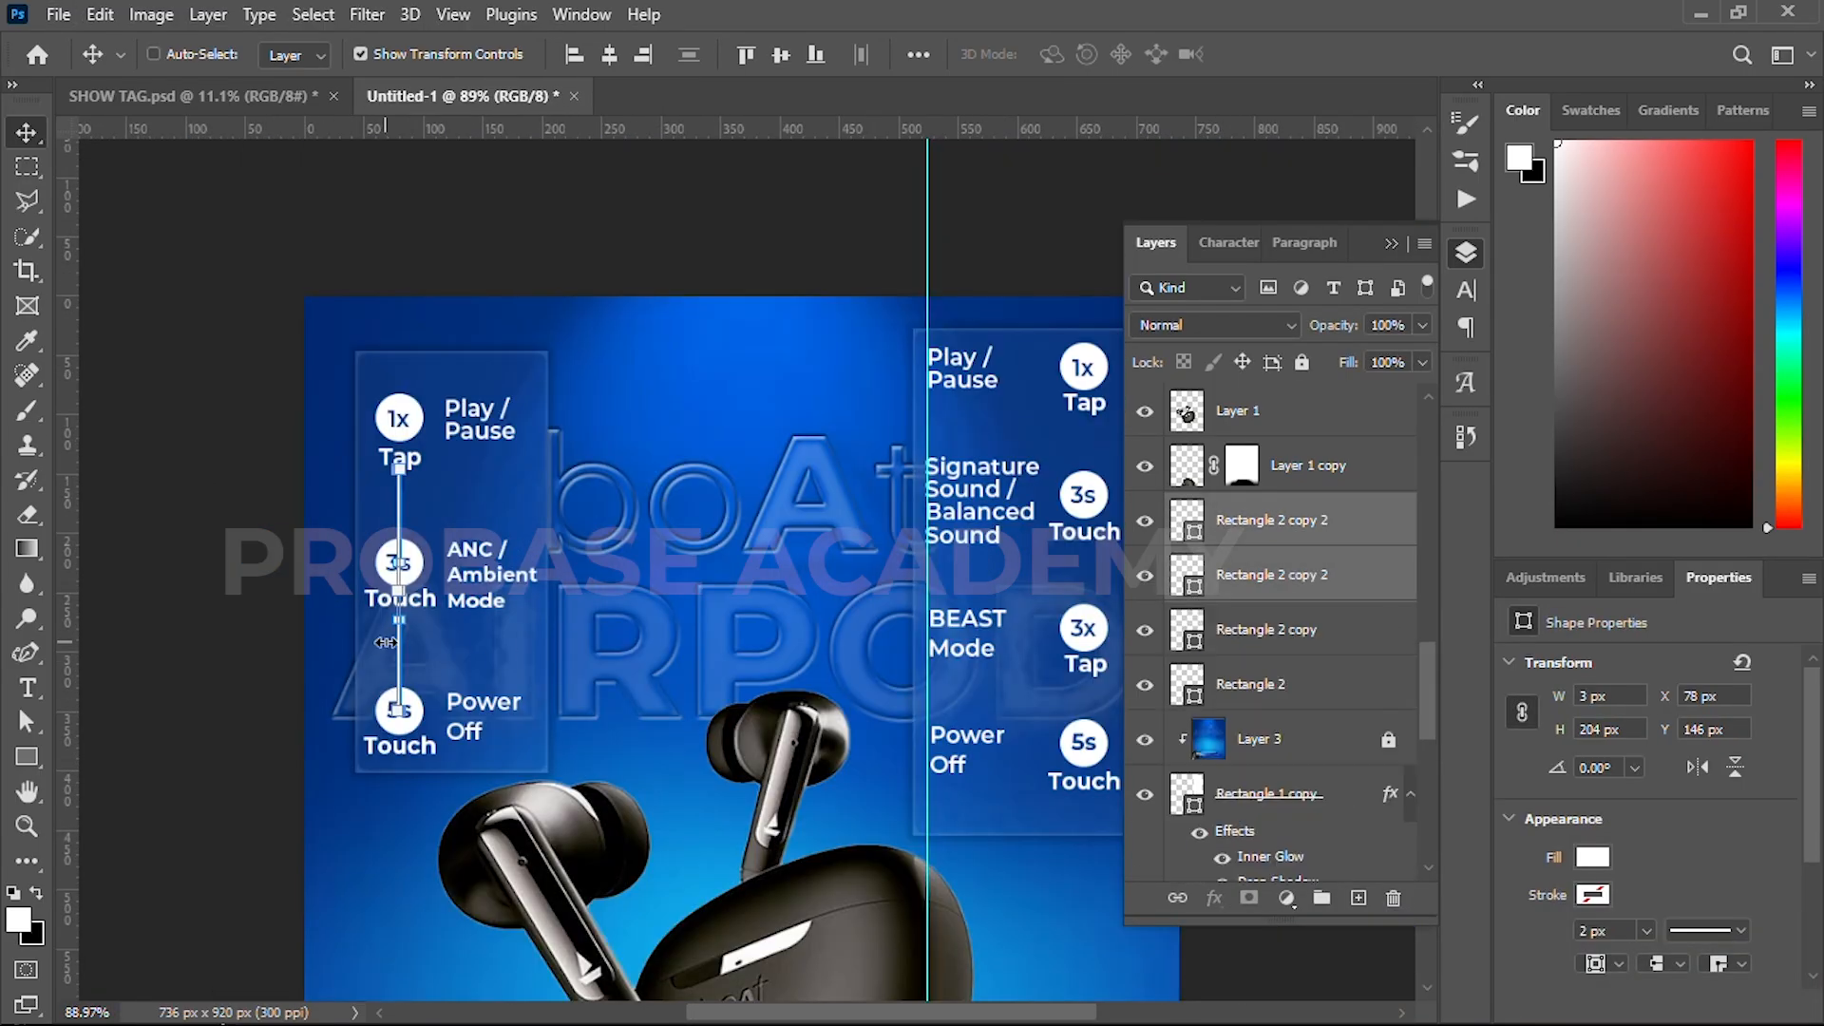
- Move the two copied lines across to the right panel and center them on its circles, at X 654 px and Y 152 px
{"action": "key", "text": "shift+Right"}
{"action": "key", "text": "shift+Right"}
{"action": "key", "text": "shift+Right"}
{"action": "key", "text": "shift+Right"}
{"action": "key", "text": "shift+Right"}
{"action": "key", "text": "shift+Right"}
{"action": "key", "text": "shift+Right"}
{"action": "key", "text": "shift+Right"}
{"action": "key", "text": "shift+Right"}
{"action": "key", "text": "shift+Right"}
{"action": "key", "text": "shift+Right"}
{"action": "key", "text": "shift+Right"}
{"action": "key", "text": "shift+Right"}
{"action": "key", "text": "shift+Right"}
{"action": "key", "text": "shift+Right"}
{"action": "key", "text": "shift+Right"}
{"action": "key", "text": "shift+Right"}
{"action": "key", "text": "shift+Right"}
{"action": "key", "text": "shift+Right"}
{"action": "key", "text": "shift+Right"}
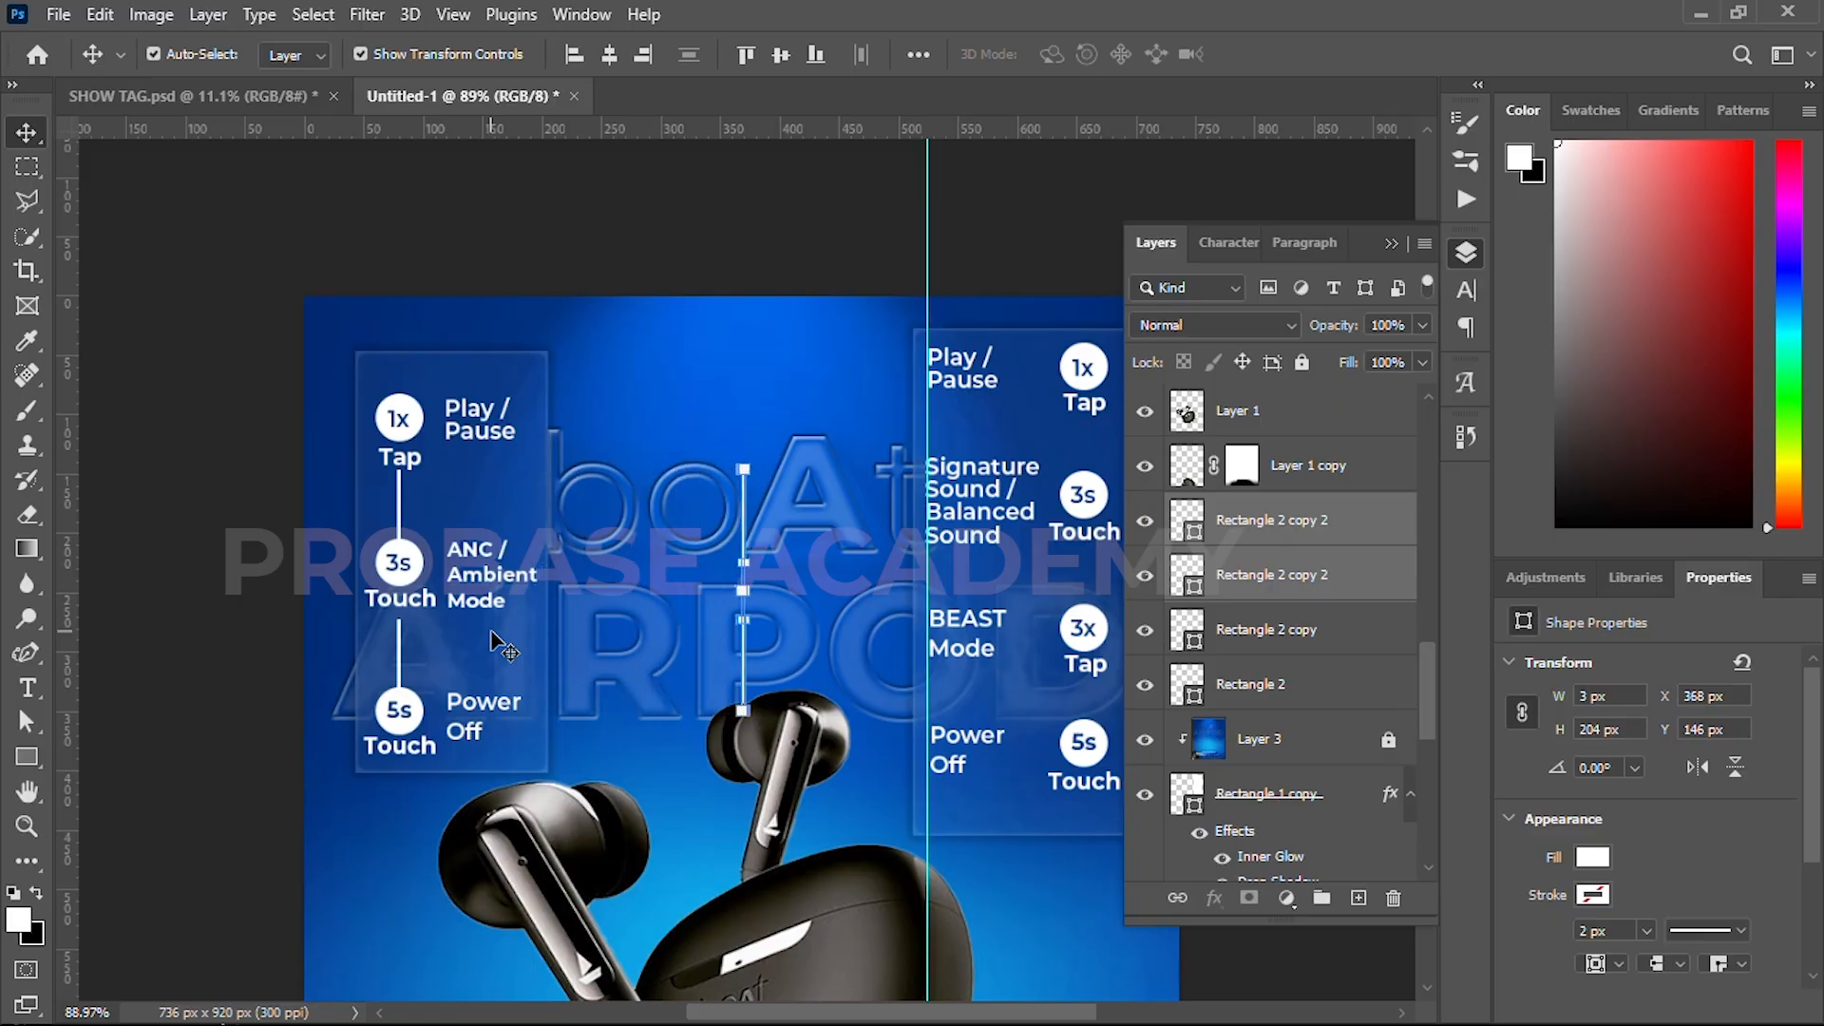
{"action": "key", "text": "shift+Right"}
{"action": "key", "text": "shift+Right"}
{"action": "key", "text": "shift+Right"}
{"action": "key", "text": "shift+Right"}
{"action": "key", "text": "shift+Right"}
{"action": "key", "text": "shift+Right"}
{"action": "key", "text": "shift+Right"}
{"action": "key", "text": "shift+Right"}
{"action": "key", "text": "shift+Right"}
{"action": "key", "text": "shift+Right"}
{"action": "key", "text": "shift+Right"}
{"action": "key", "text": "shift+Right"}
{"action": "key", "text": "shift+Right"}
{"action": "key", "text": "shift+Right"}
{"action": "key", "text": "shift+Right"}
{"action": "key", "text": "shift+Right"}
{"action": "key", "text": "shift+Right"}
{"action": "key", "text": "shift+Right"}
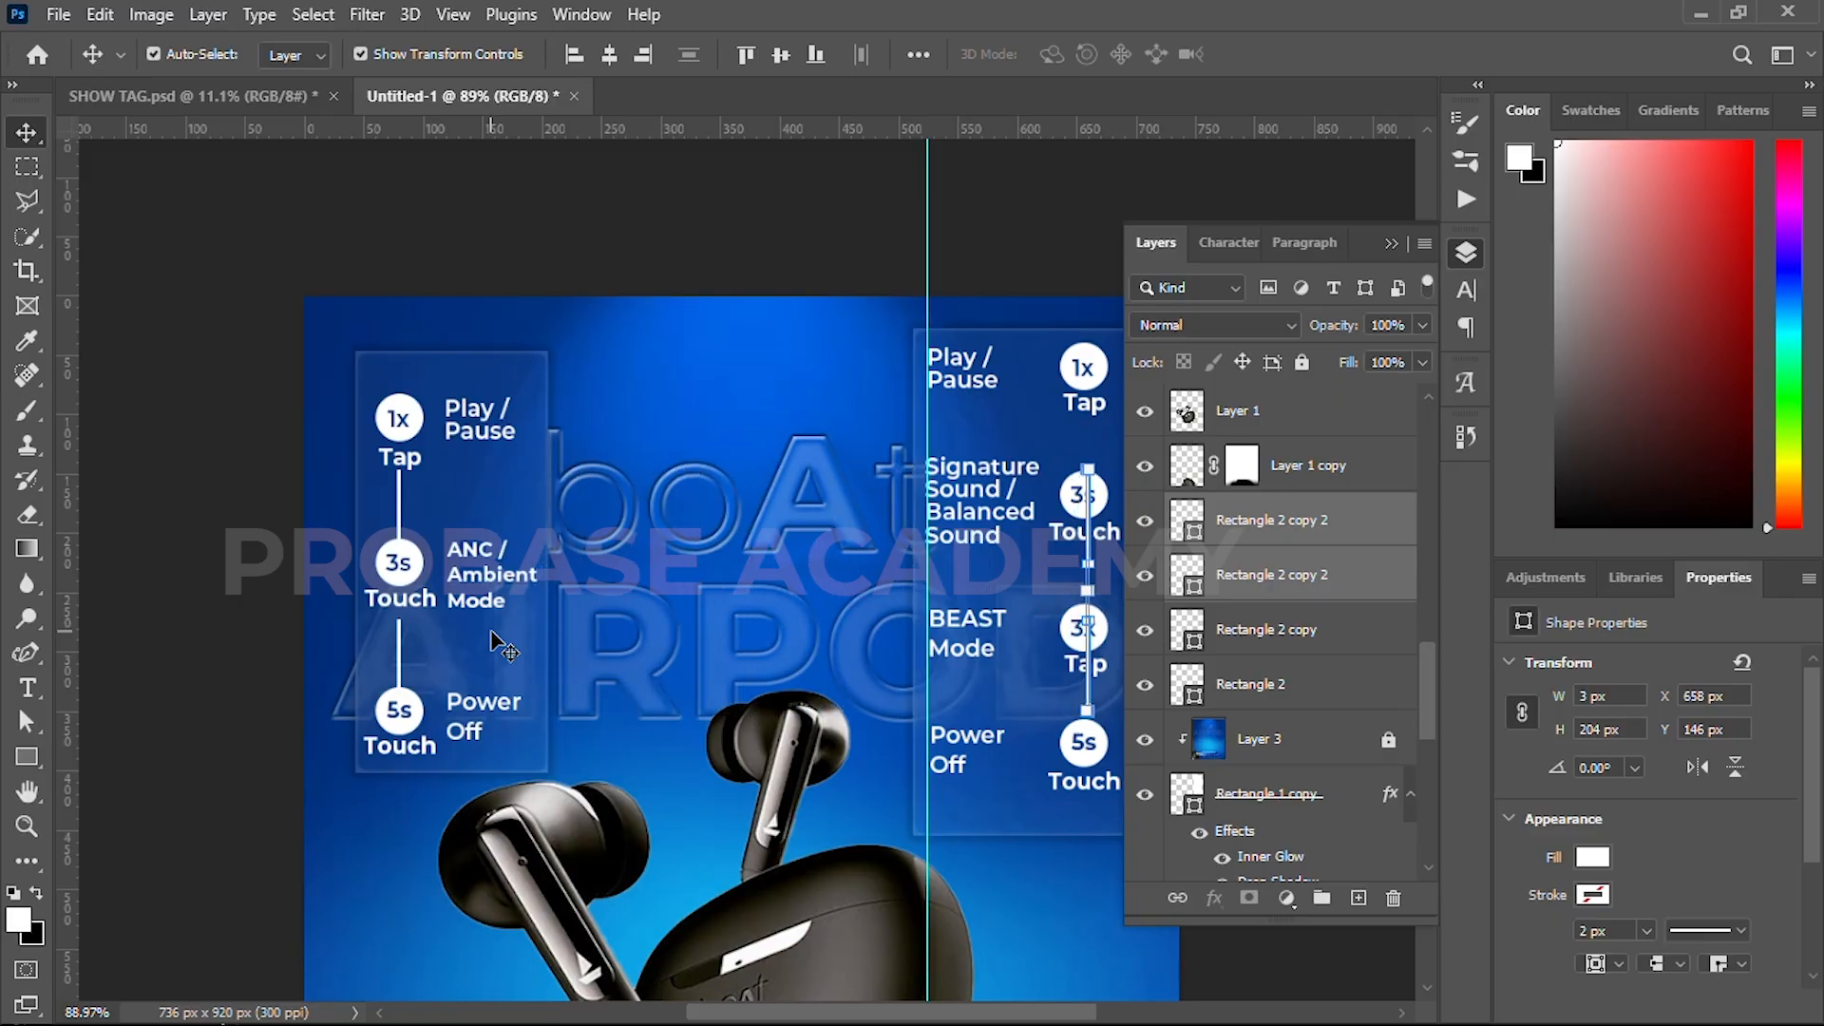
{"action": "key", "text": "Left"}
{"action": "key", "text": "Left"}
{"action": "key", "text": "Left"}
{"action": "key", "text": "Left"}
{"action": "key", "text": "Down"}
- Shorten the right panel's lower connector line to about 38 px so it spans from the 3x Tap label to the 5s circle
{"action": "scroll", "coordinate": [741, 628], "scroll_direction": "up", "scroll_amount": 3}
{"action": "left_click_drag", "start_coordinate": [1055, 774], "coordinate": [643, 711]}
{"action": "scroll", "coordinate": [644, 705], "scroll_direction": "up", "scroll_amount": 4}
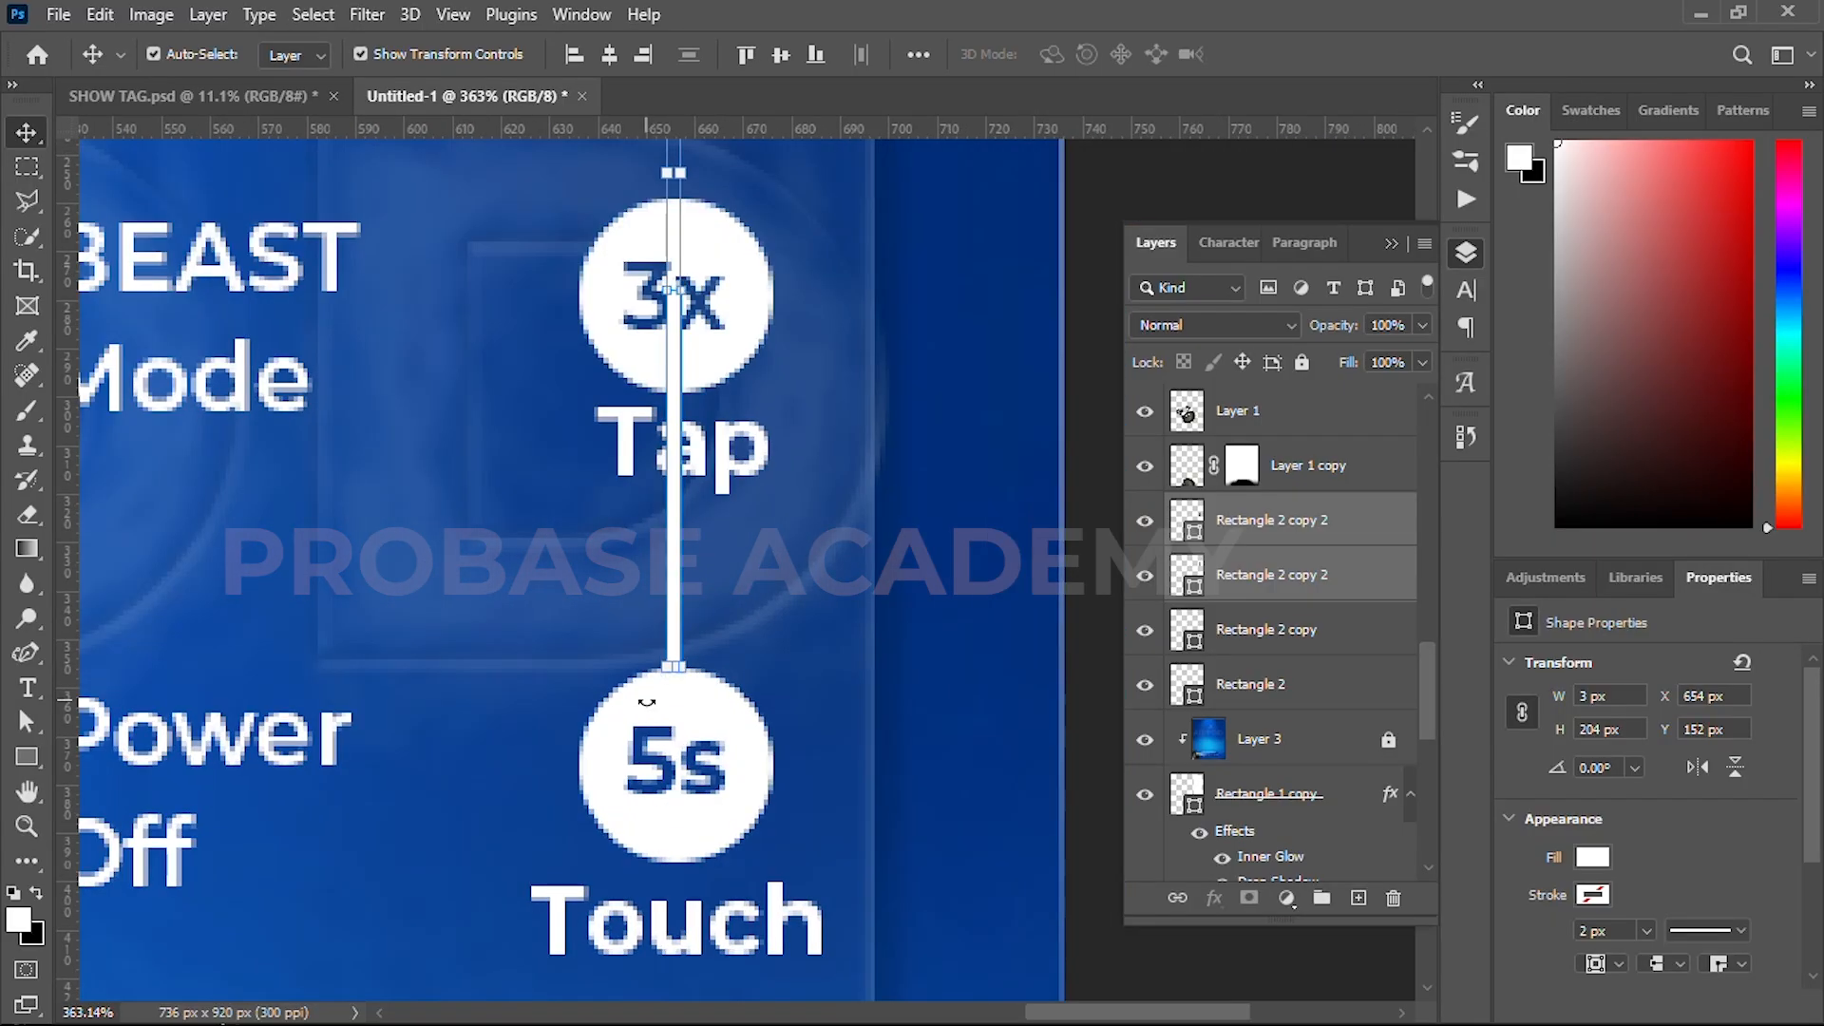
{"action": "left_click", "coordinate": [690, 347]}
{"action": "left_click", "coordinate": [673, 301]}
{"action": "left_click", "coordinate": [678, 356]}
{"action": "left_click_drag", "start_coordinate": [673, 319], "coordinate": [684, 513]}
{"action": "left_click", "coordinate": [1321, 55]}
{"action": "scroll", "coordinate": [745, 513], "scroll_direction": "down", "scroll_amount": 4}
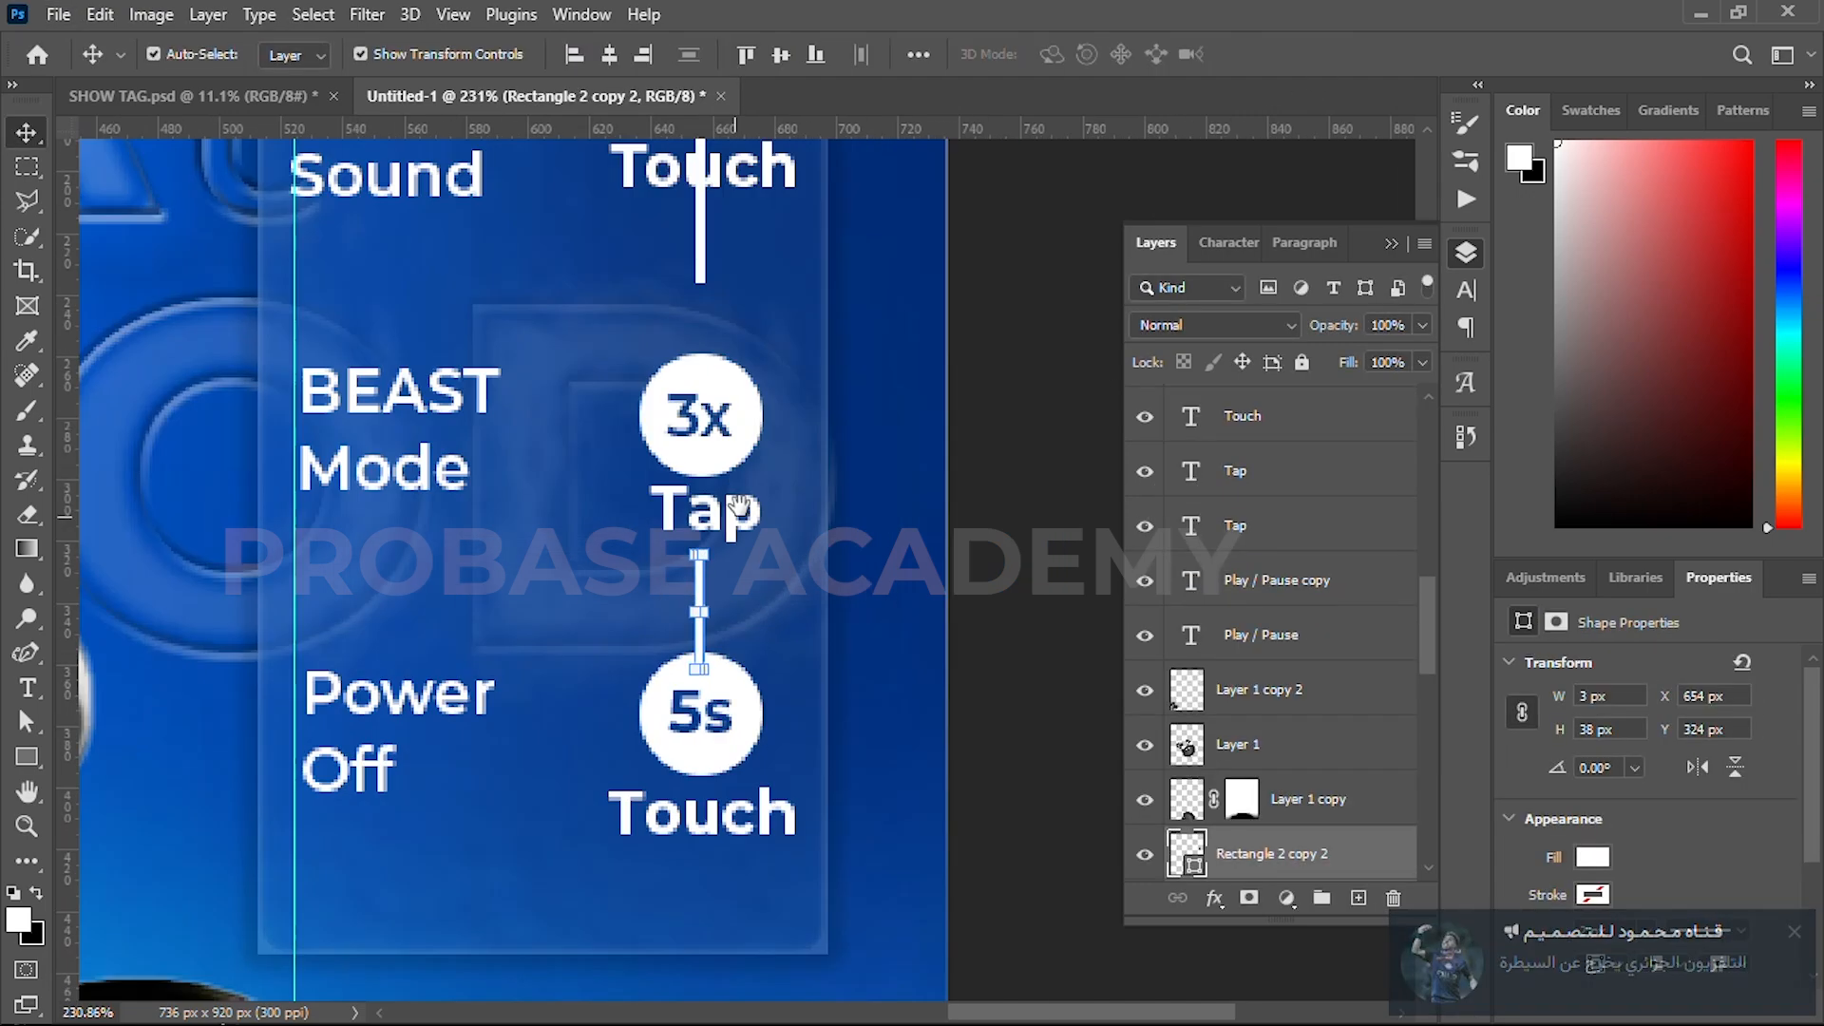
- Move the right panel's upper line up to meet the 3s circle and shorten it to about 50 px below the 1x Tap label
{"action": "left_click_drag", "start_coordinate": [744, 499], "coordinate": [733, 895]}
{"action": "left_click", "coordinate": [687, 606]}
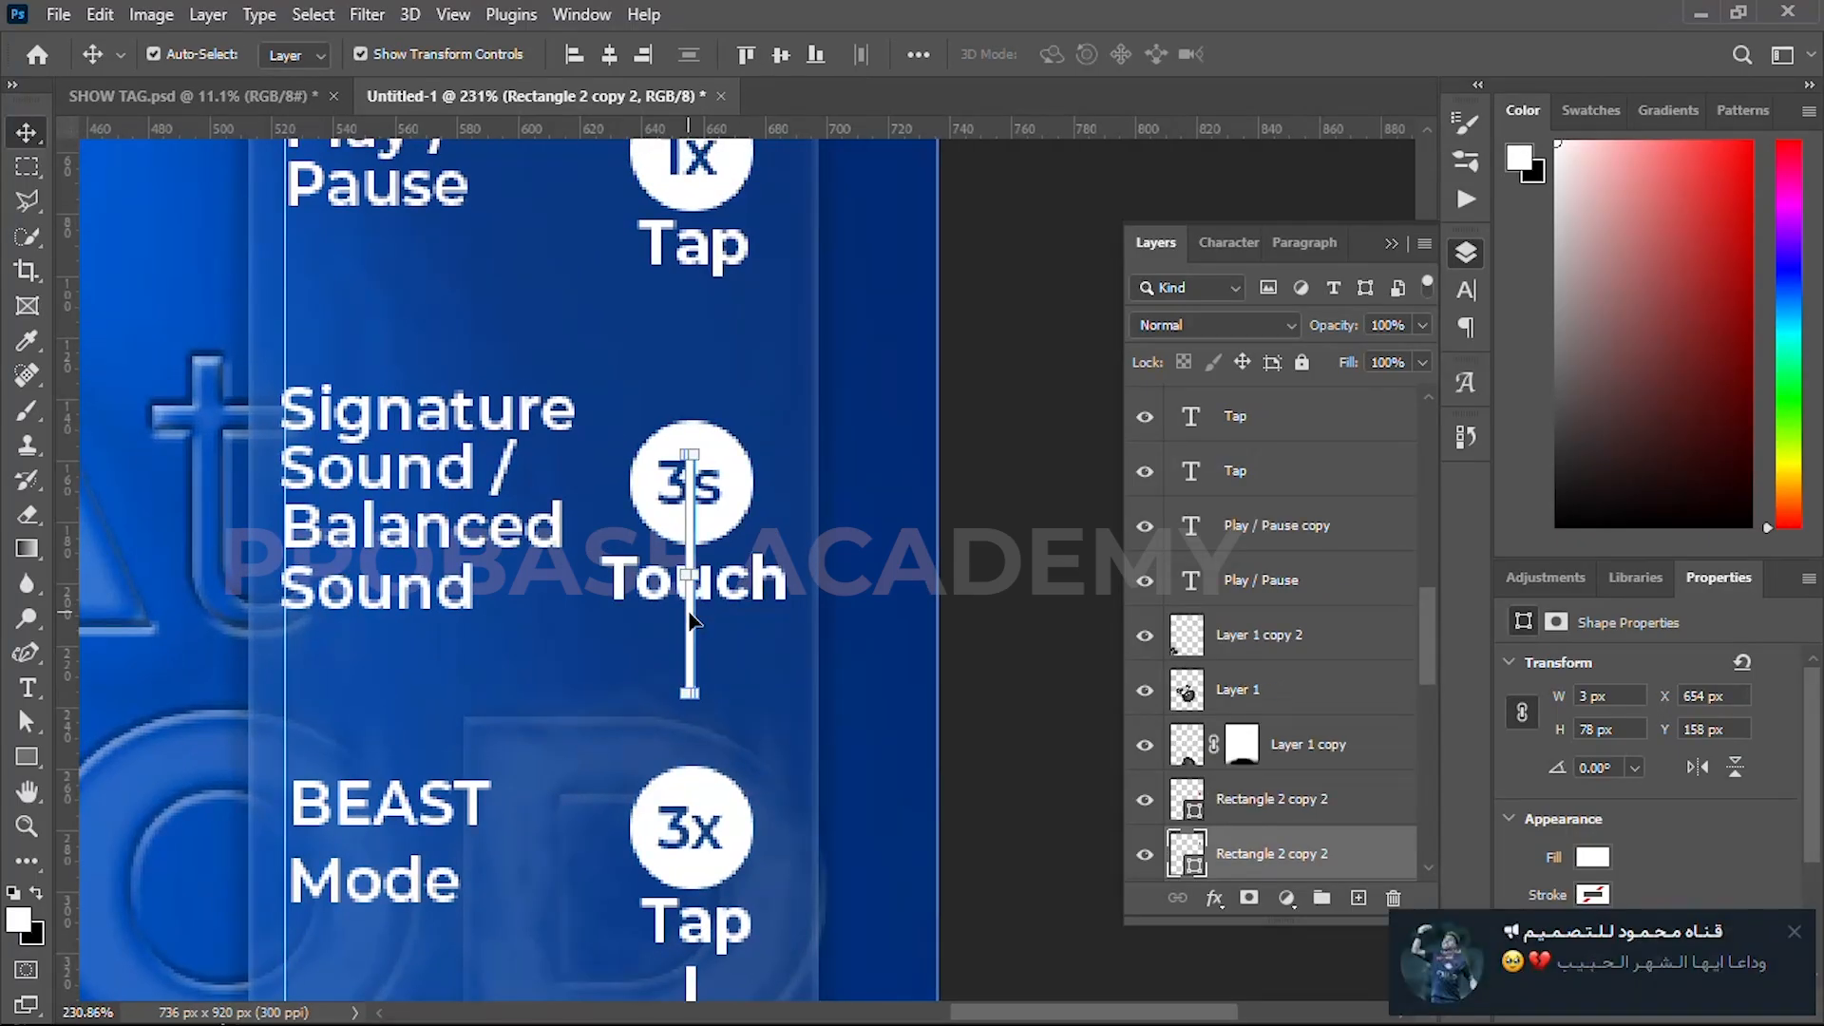
{"action": "key", "text": "shift+Up"}
{"action": "key", "text": "shift+Up"}
{"action": "key", "text": "shift+Up"}
{"action": "key", "text": "shift+Up"}
{"action": "key", "text": "shift+Up"}
{"action": "key", "text": "shift+Up"}
{"action": "key", "text": "shift+Up"}
{"action": "key", "text": "shift+Up"}
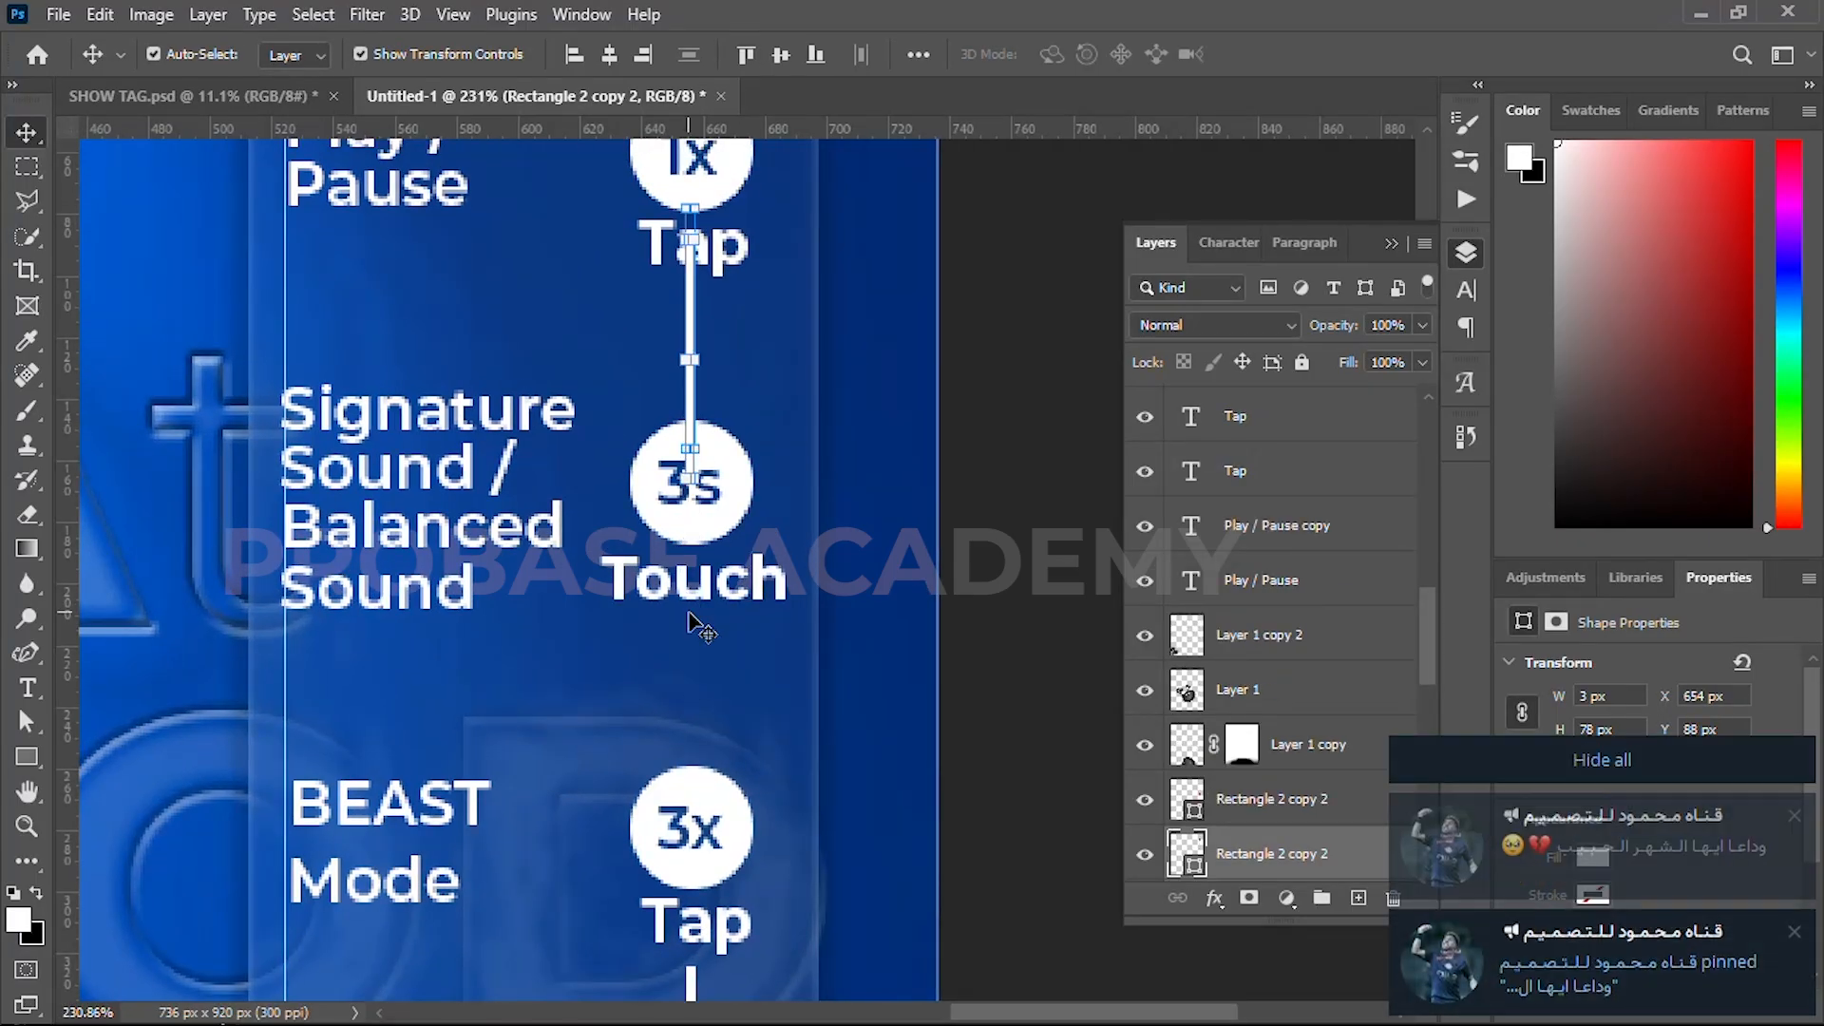
{"action": "key", "text": "Down"}
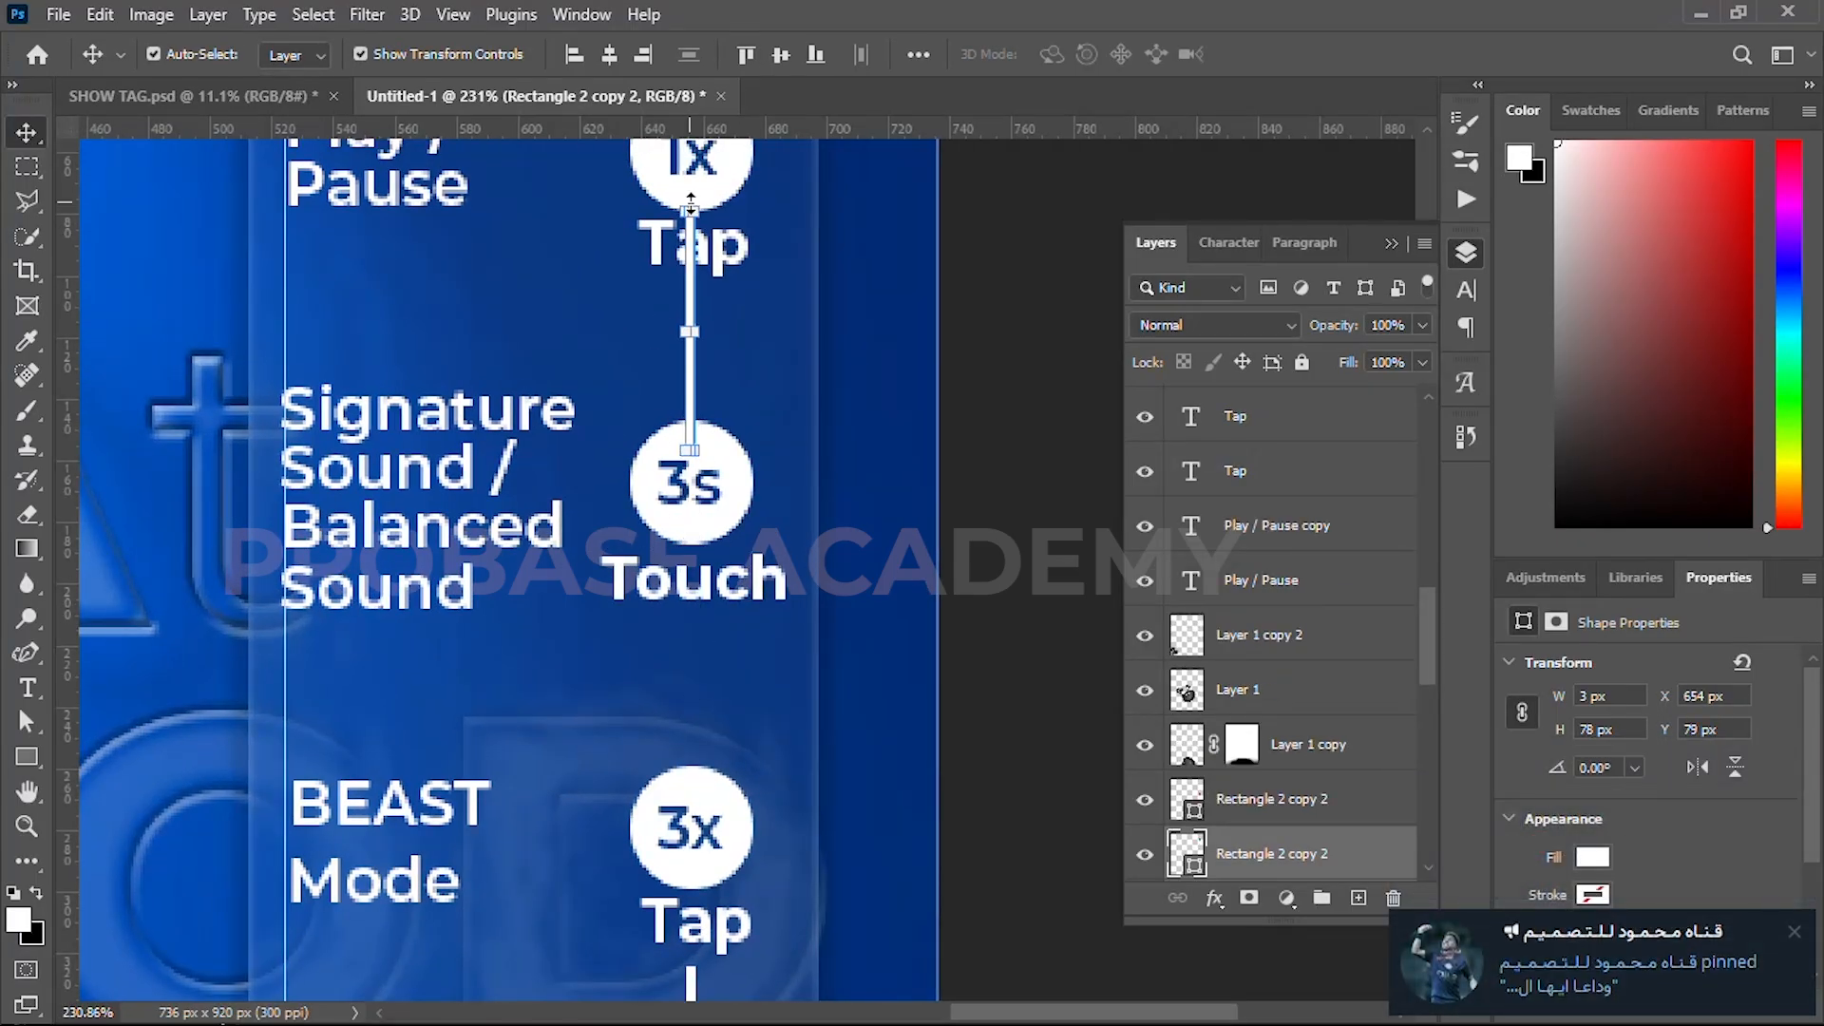
{"action": "left_click_drag", "start_coordinate": [691, 204], "coordinate": [691, 297]}
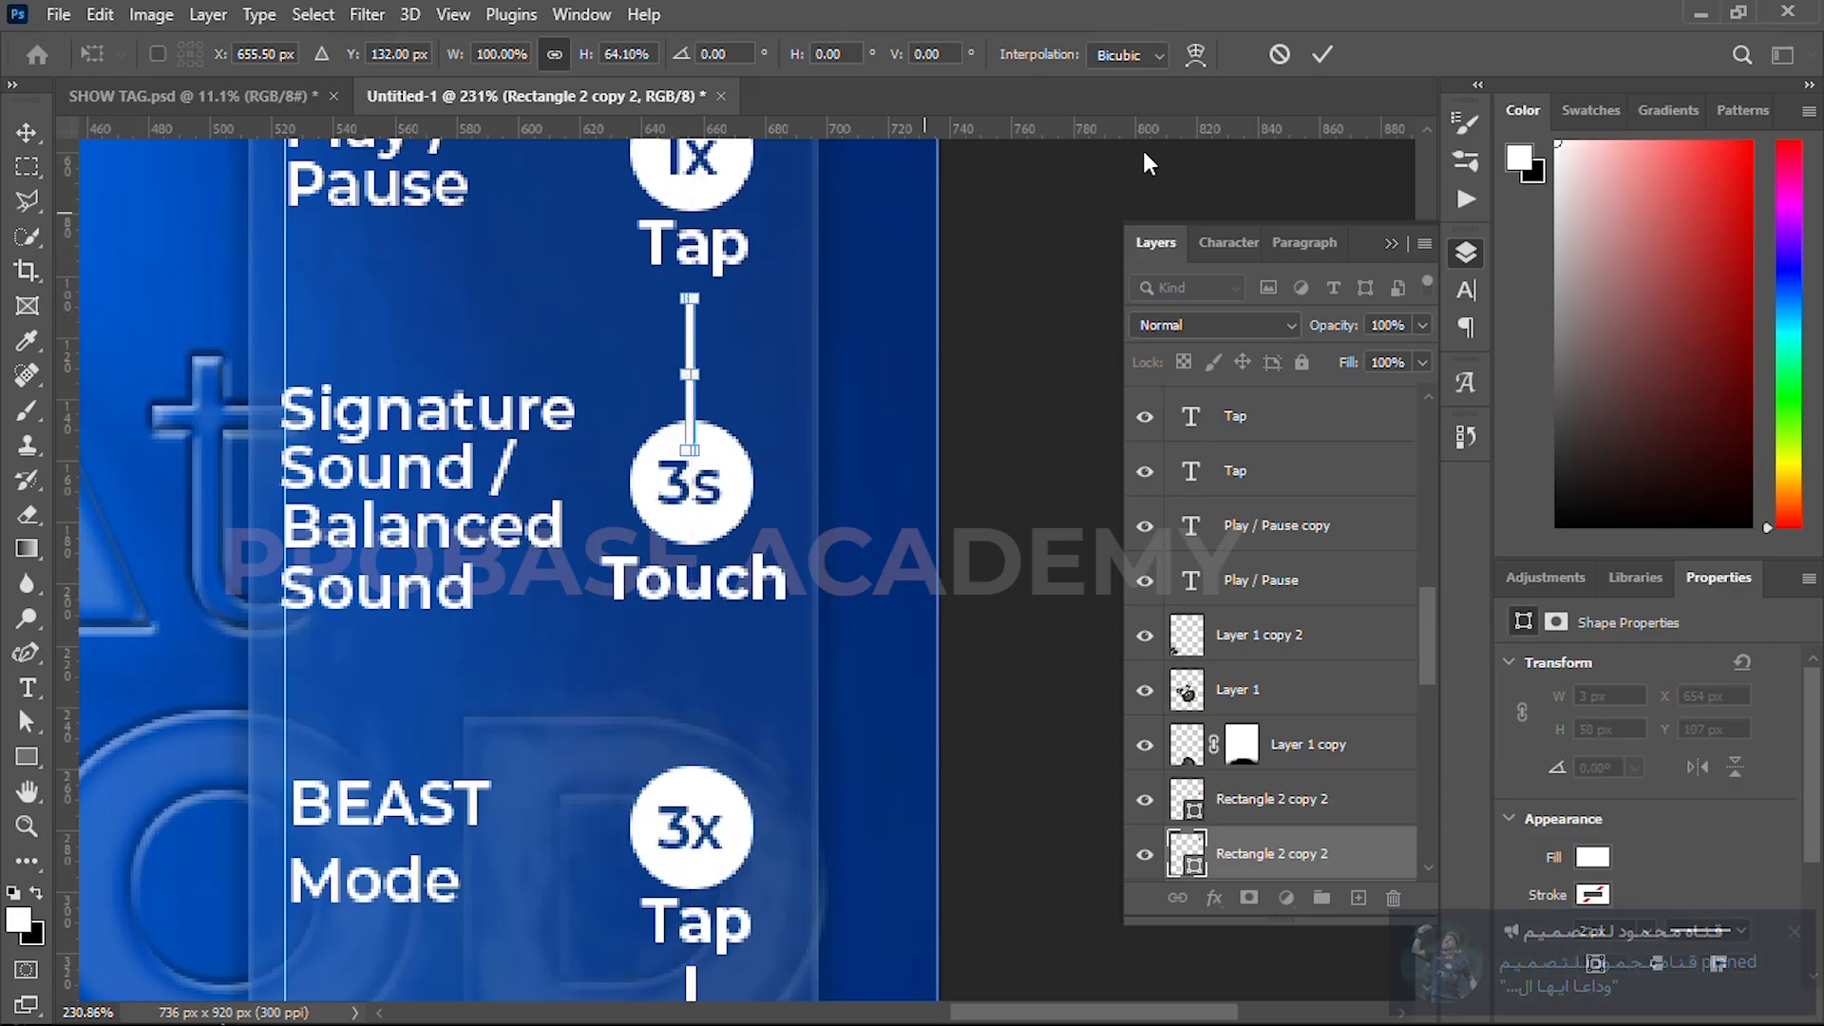
{"action": "left_click", "coordinate": [1323, 54]}
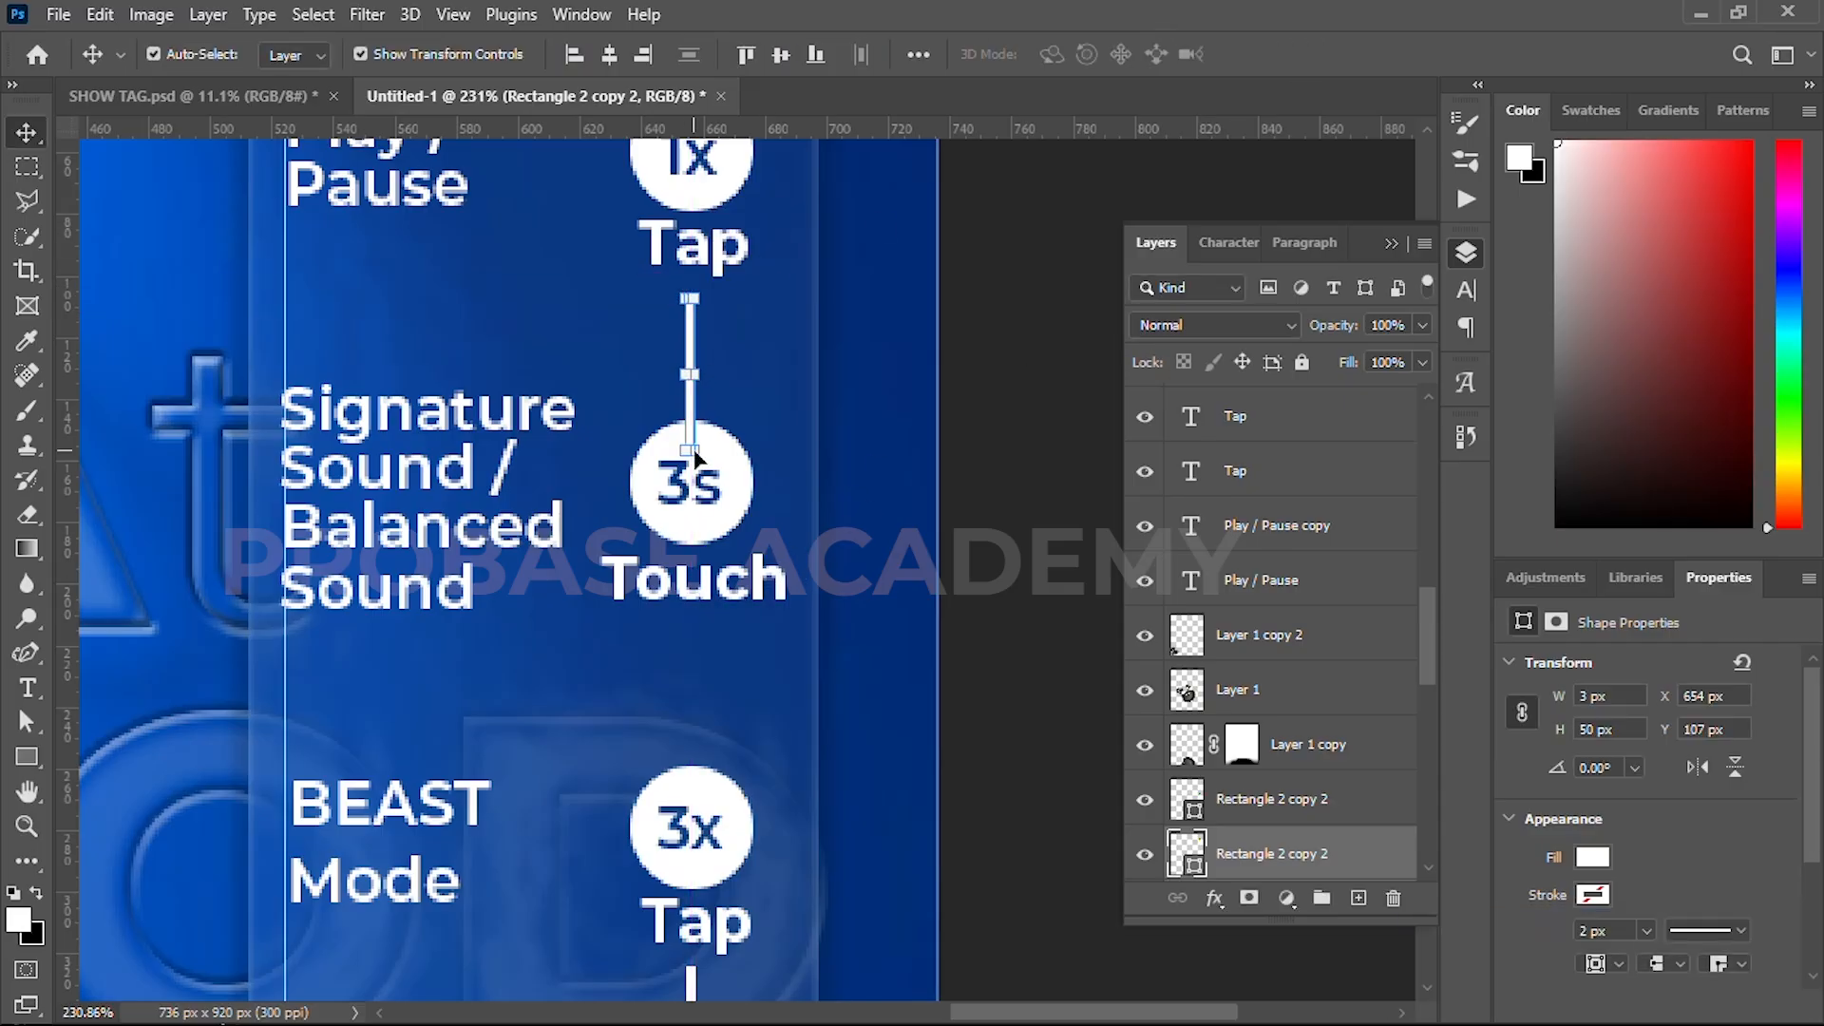
- Duplicate the 50 px line straight down between the right panel's 3s Touch label and the 3x circle, then deselect it
{"action": "key", "text": "alt+shift+Down"}
{"action": "key", "text": "shift+Down"}
{"action": "key", "text": "shift+Down"}
{"action": "key", "text": "shift+Down"}
{"action": "key", "text": "shift+Down"}
{"action": "key", "text": "shift+Down"}
{"action": "key", "text": "shift+Down"}
{"action": "key", "text": "shift+Down"}
{"action": "key", "text": "shift+Down"}
{"action": "key", "text": "shift+Down"}
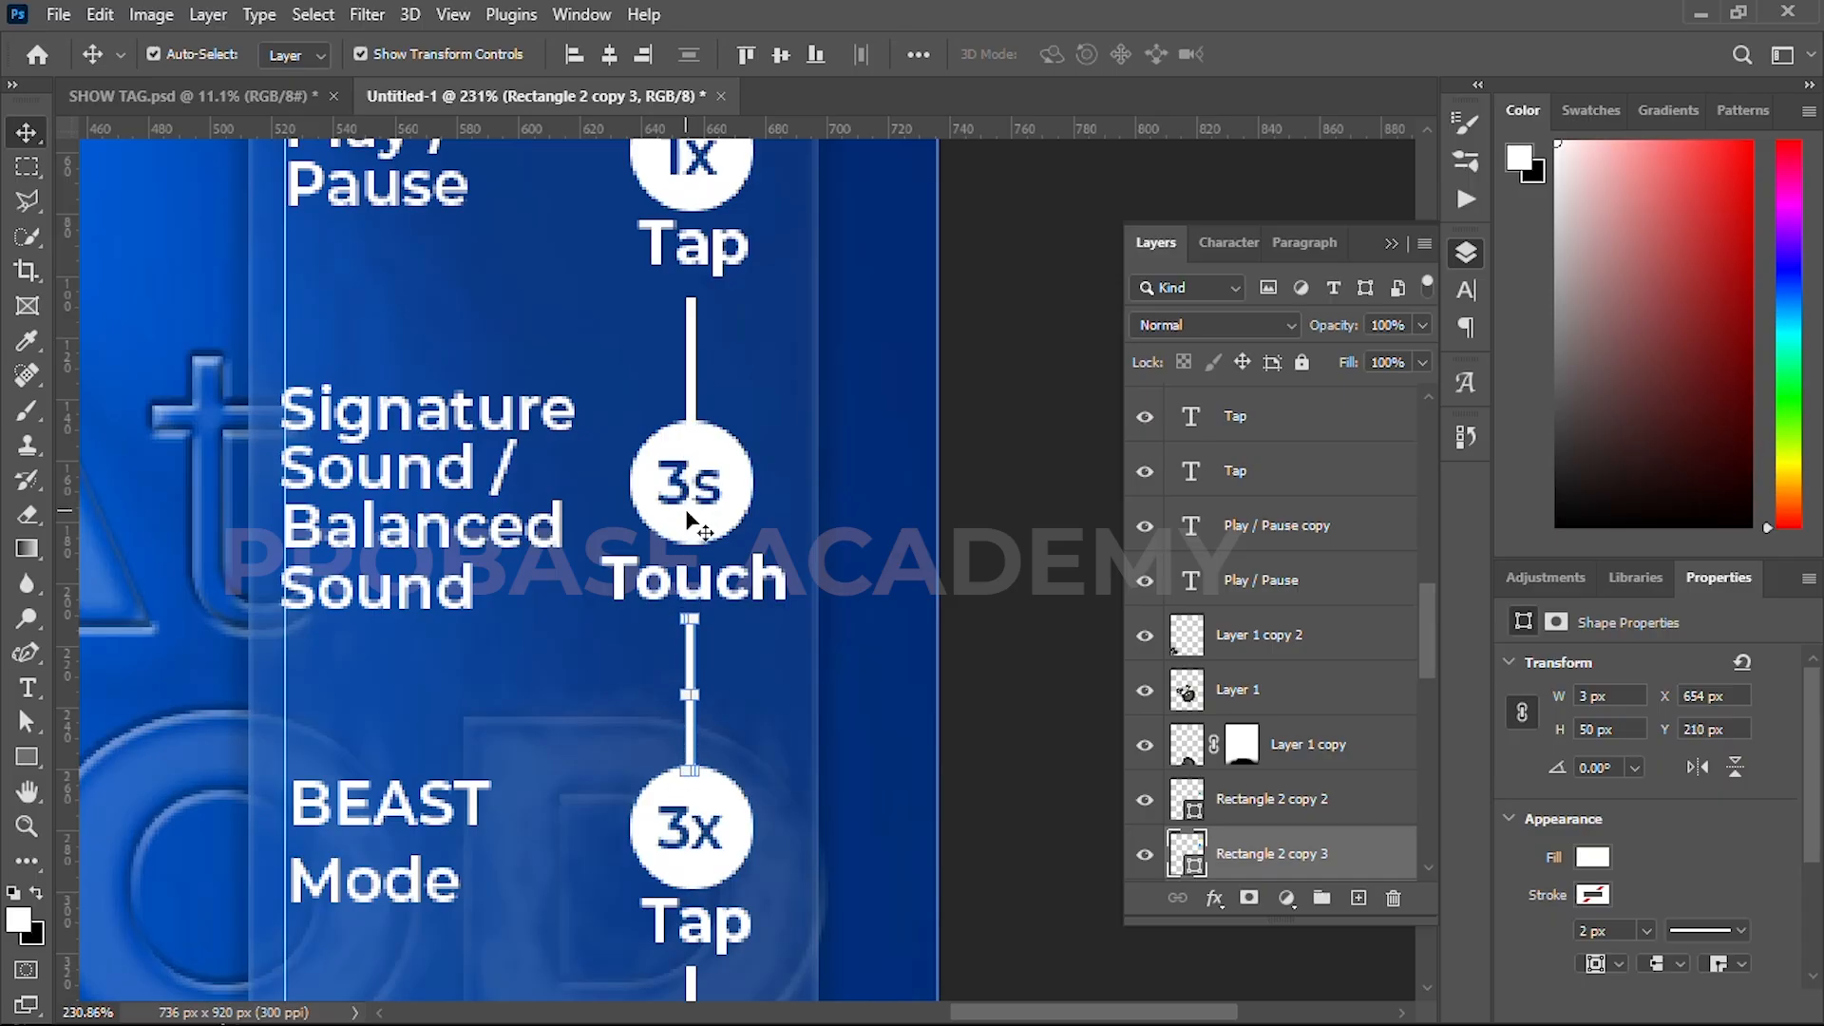
{"action": "scroll", "coordinate": [692, 520], "scroll_direction": "down", "scroll_amount": 4}
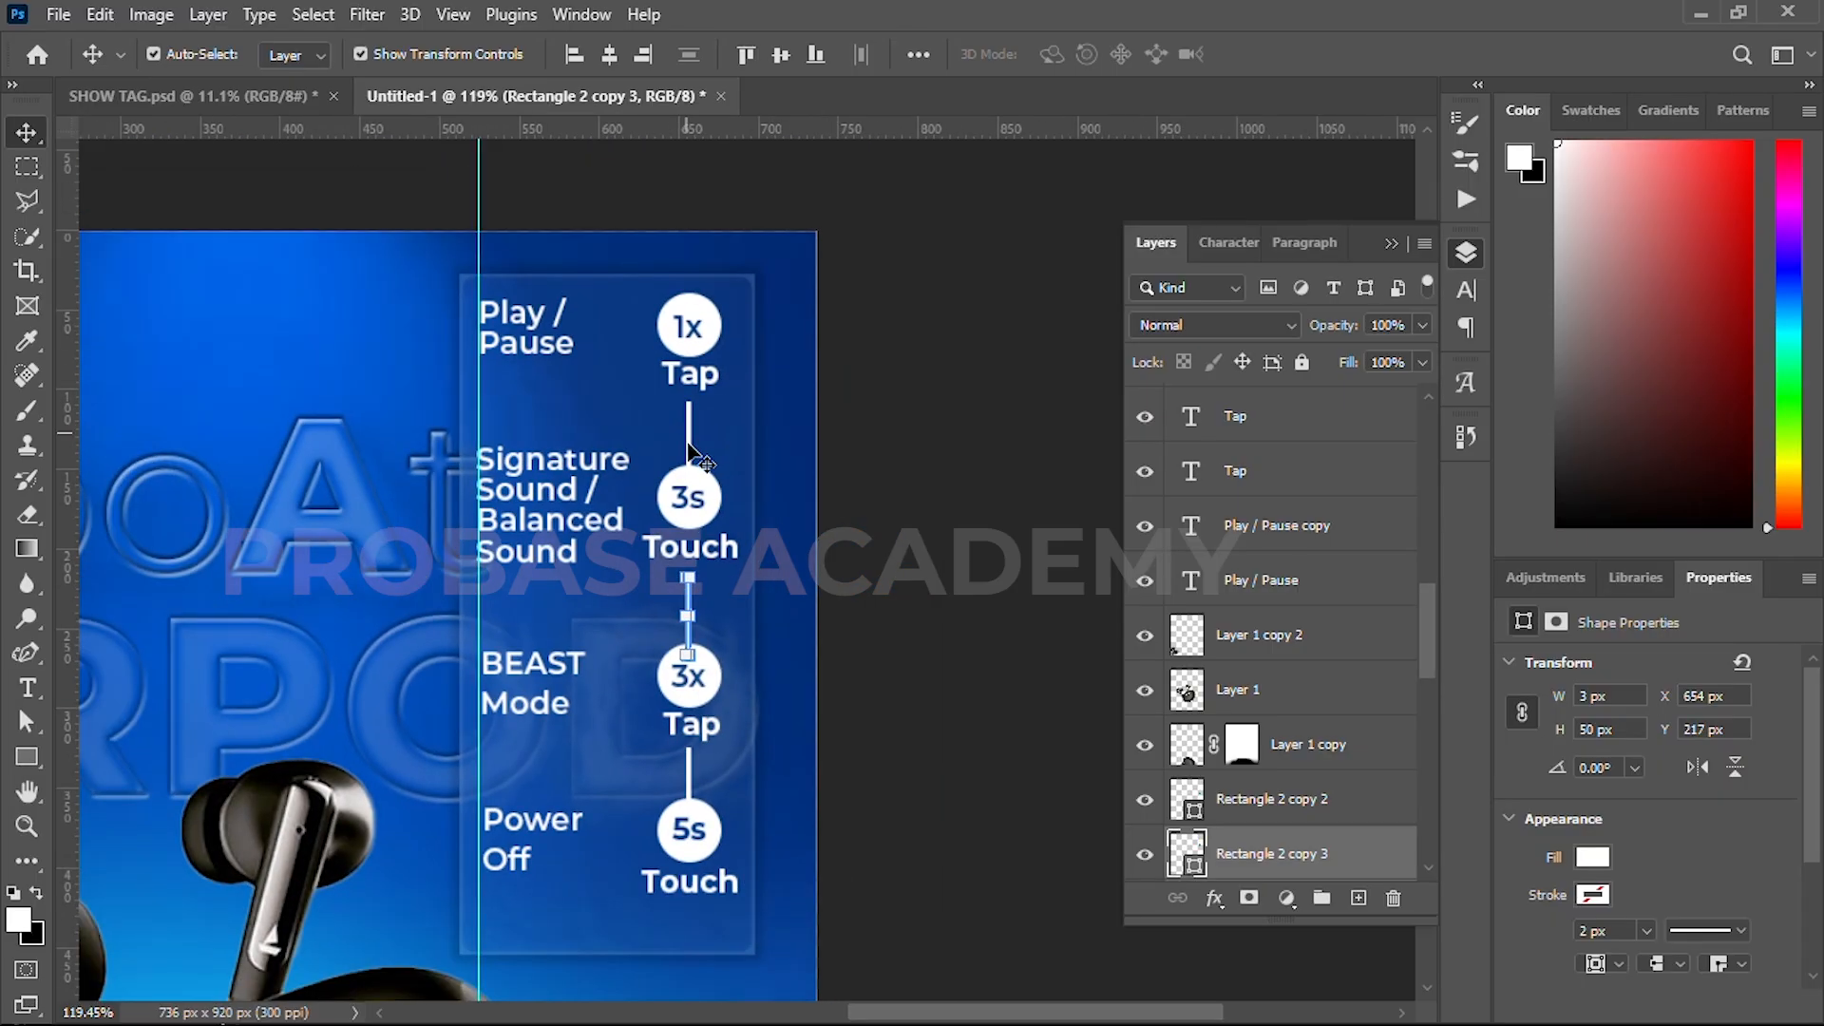
{"action": "left_click", "coordinate": [944, 328]}
{"action": "key", "text": "ctrl+0"}
{"action": "scroll", "coordinate": [921, 556], "scroll_direction": "down", "scroll_amount": 1}
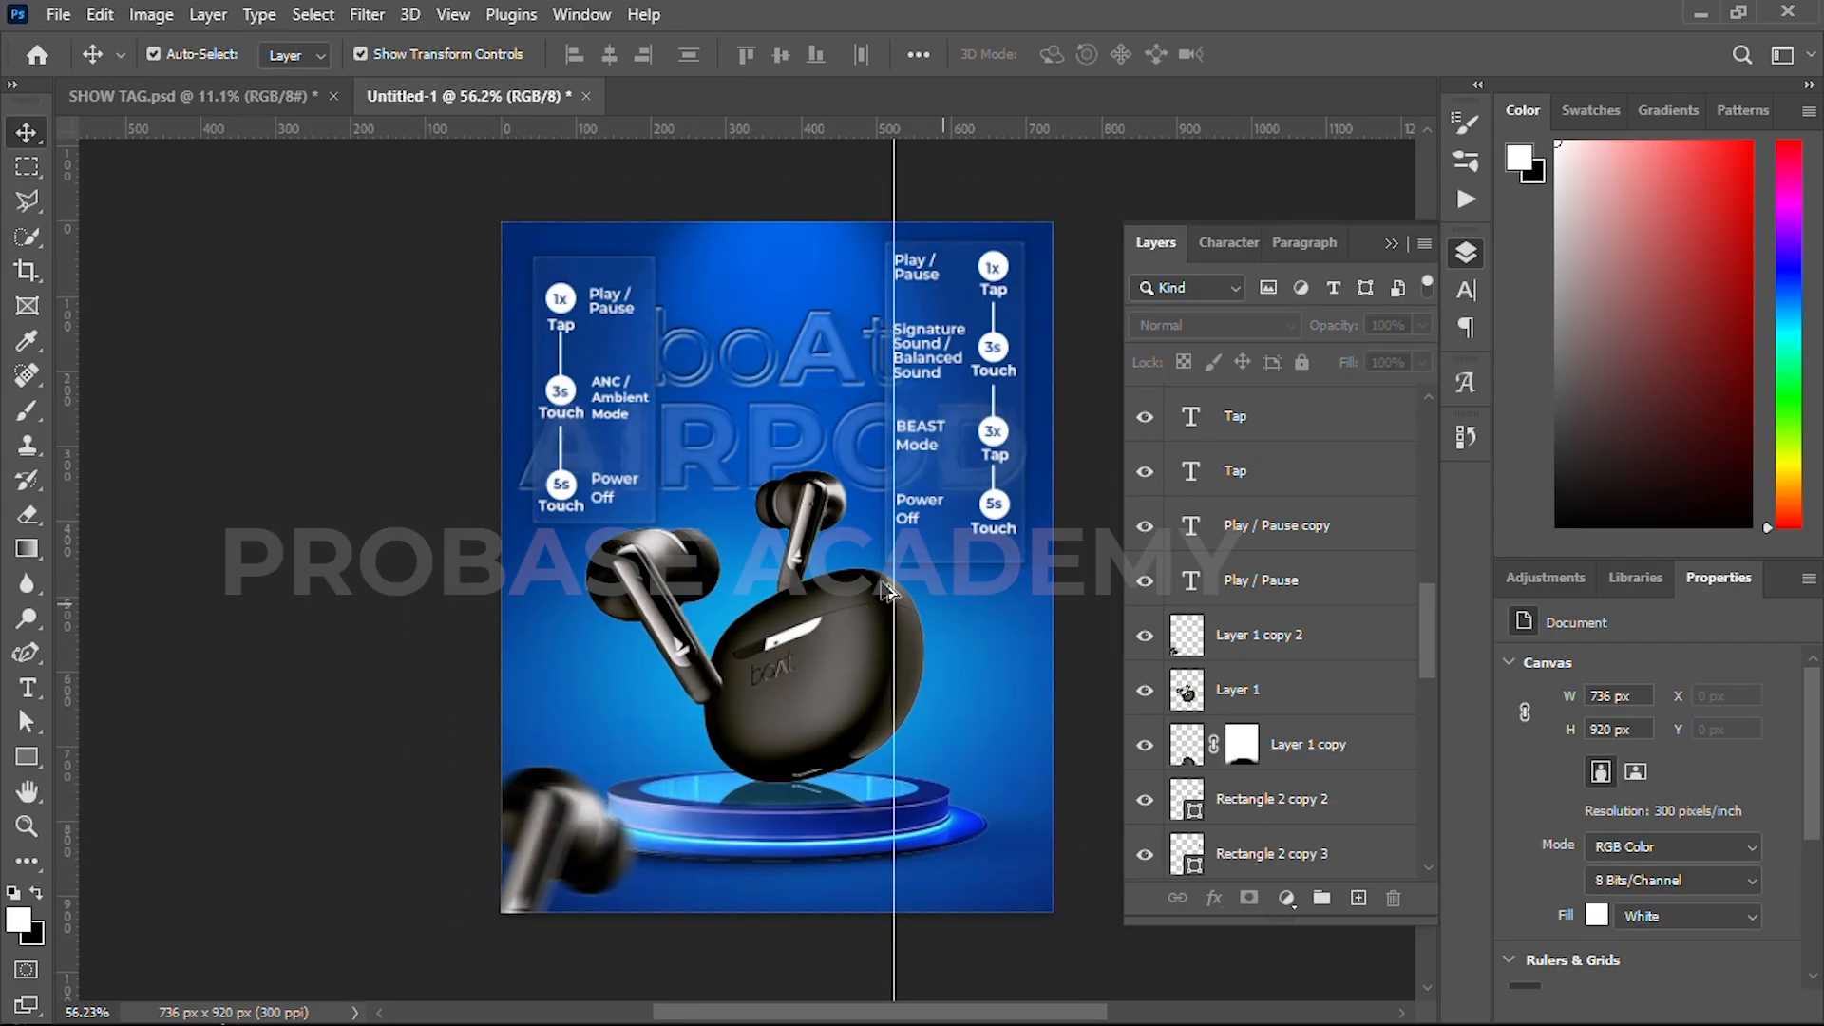
- Place the "Blue Smoke with Glowing Light Effect Stock Illustration" image from Downloads above Layer 3, across the canvas behind the earbuds case
{"action": "scroll", "coordinate": [873, 670], "scroll_direction": "down", "scroll_amount": 1}
{"action": "left_click_drag", "start_coordinate": [874, 662], "coordinate": [806, 660]}
{"action": "scroll", "coordinate": [817, 657], "scroll_direction": "up", "scroll_amount": 1}
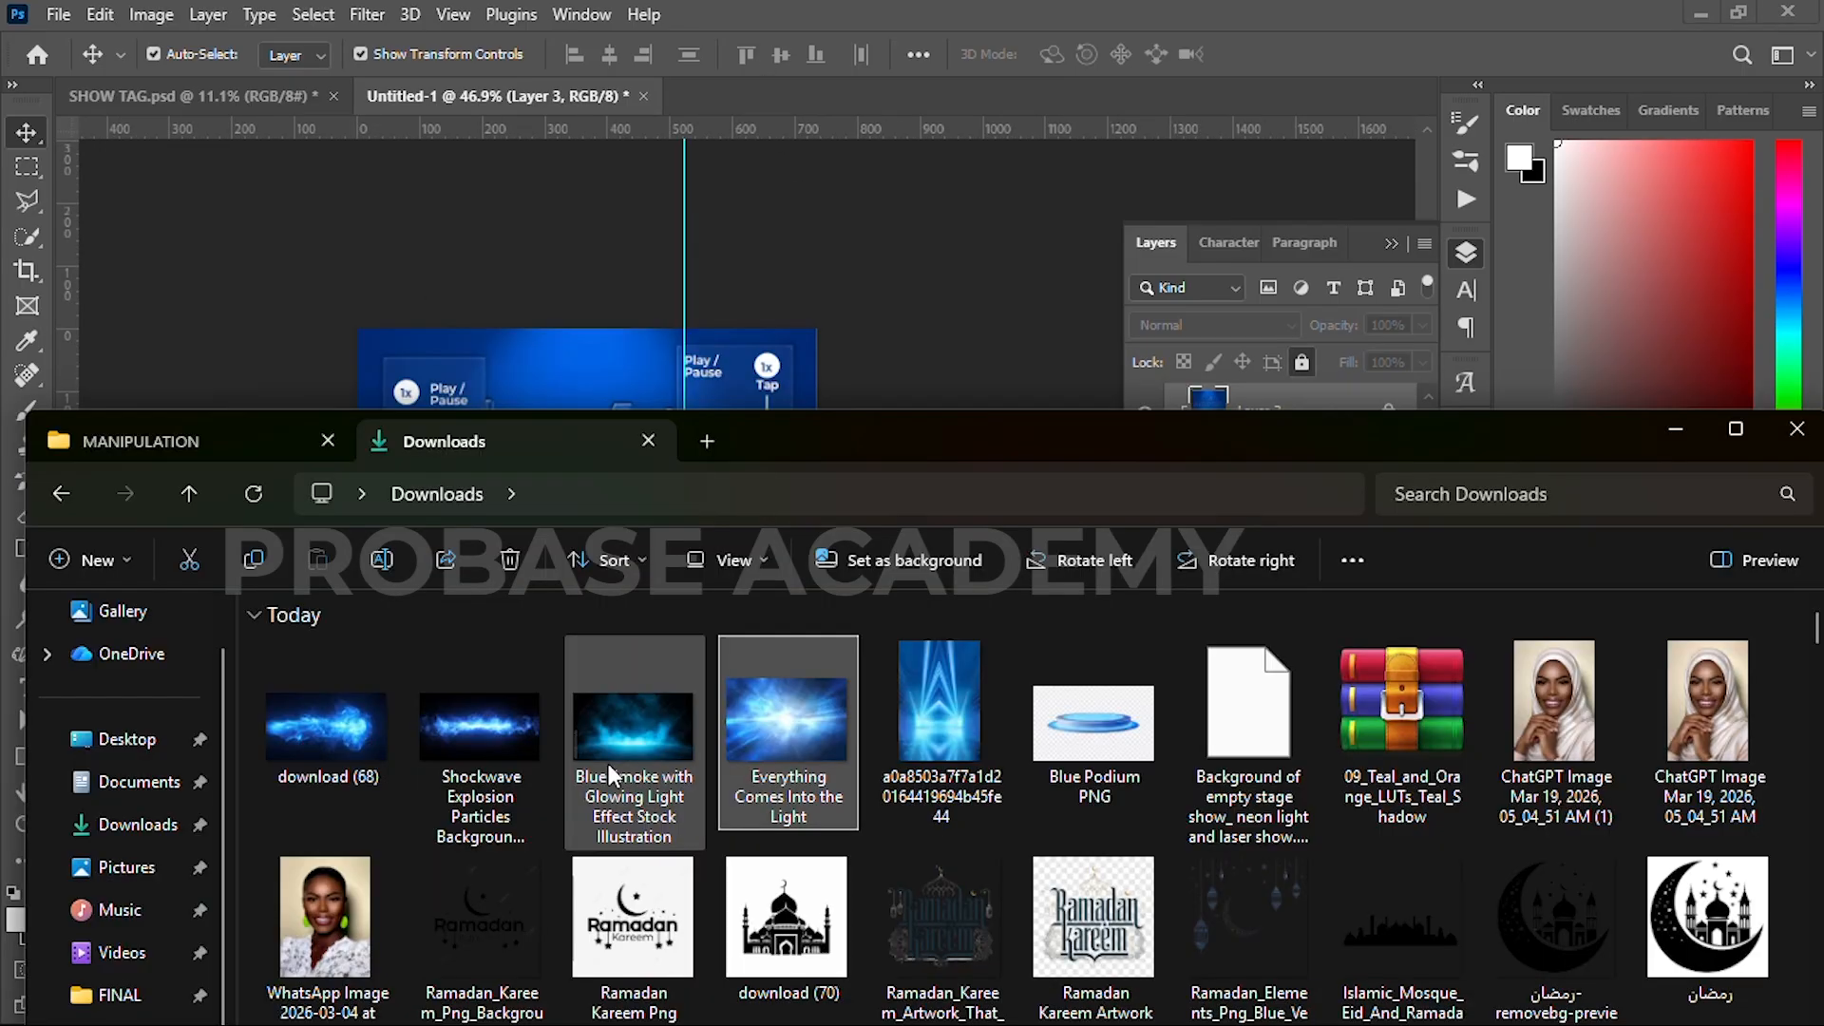
{"action": "left_click_drag", "start_coordinate": [610, 766], "coordinate": [606, 379]}
{"action": "left_click_drag", "start_coordinate": [752, 695], "coordinate": [751, 772]}
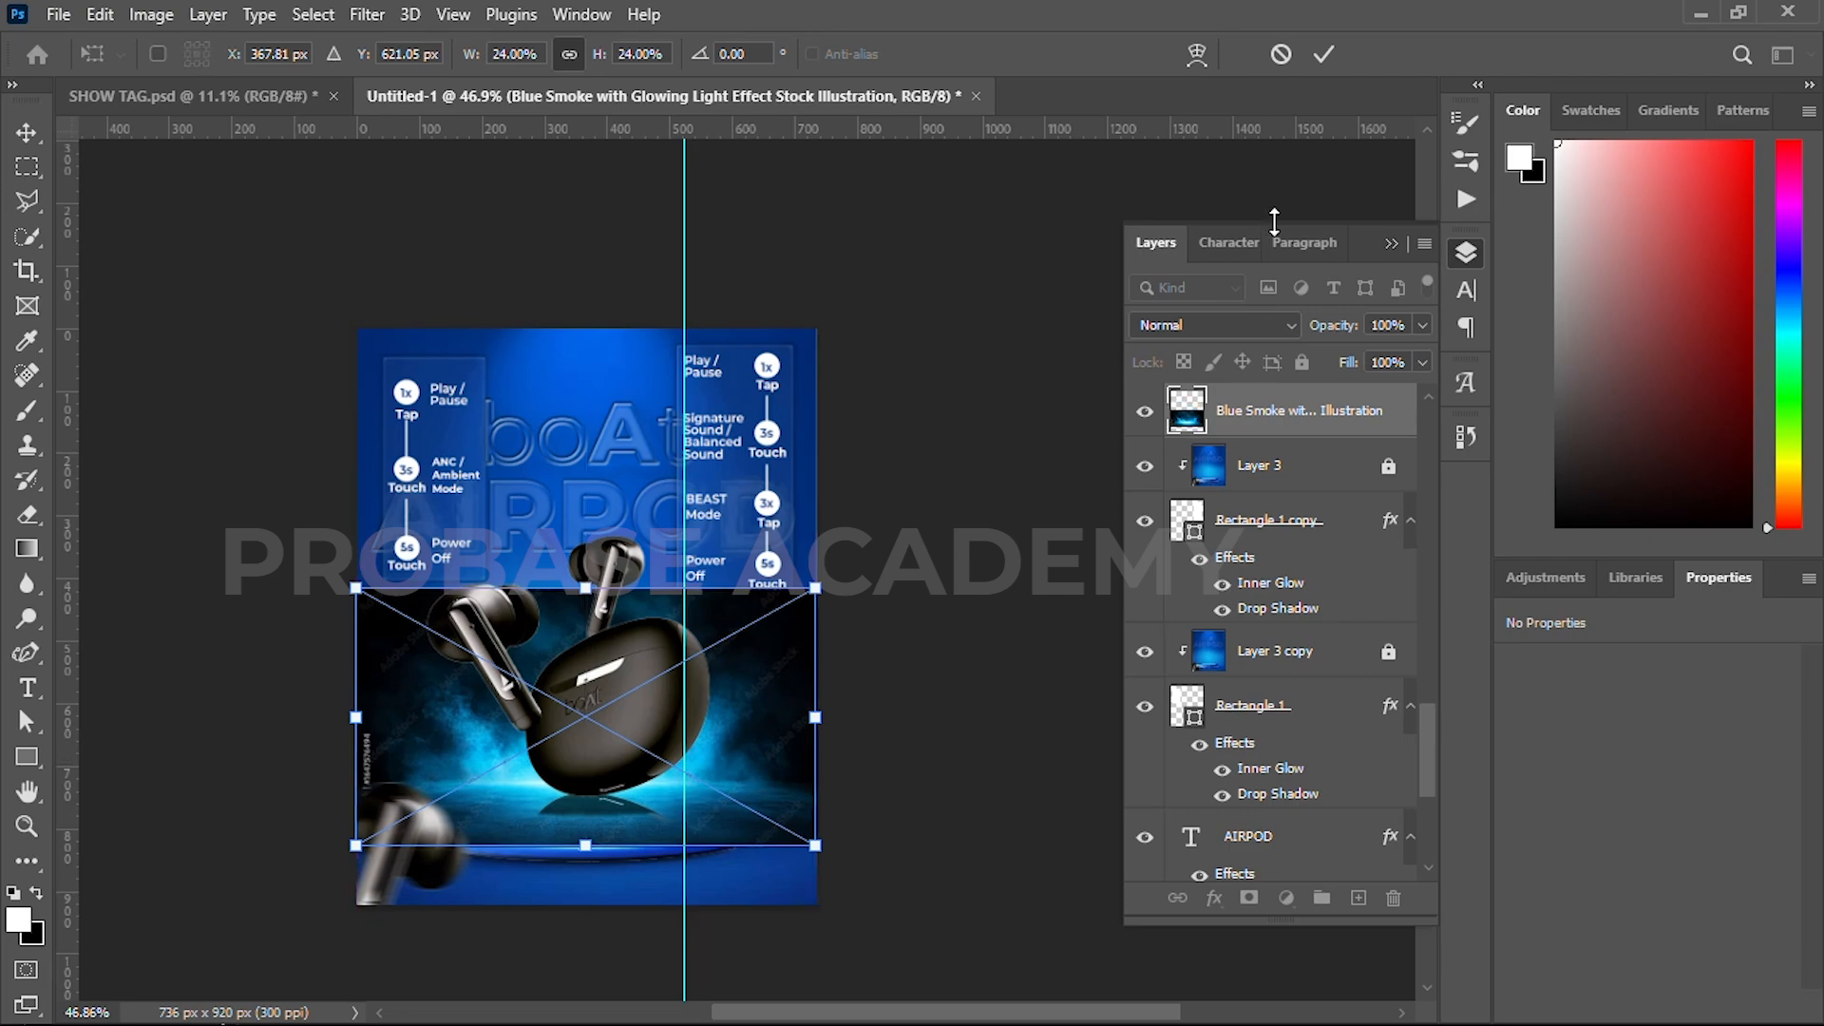
{"action": "left_click", "coordinate": [1324, 53]}
- Try blend modes on the blue smoke layer and settle on Color Dodge
{"action": "left_click", "coordinate": [1216, 331]}
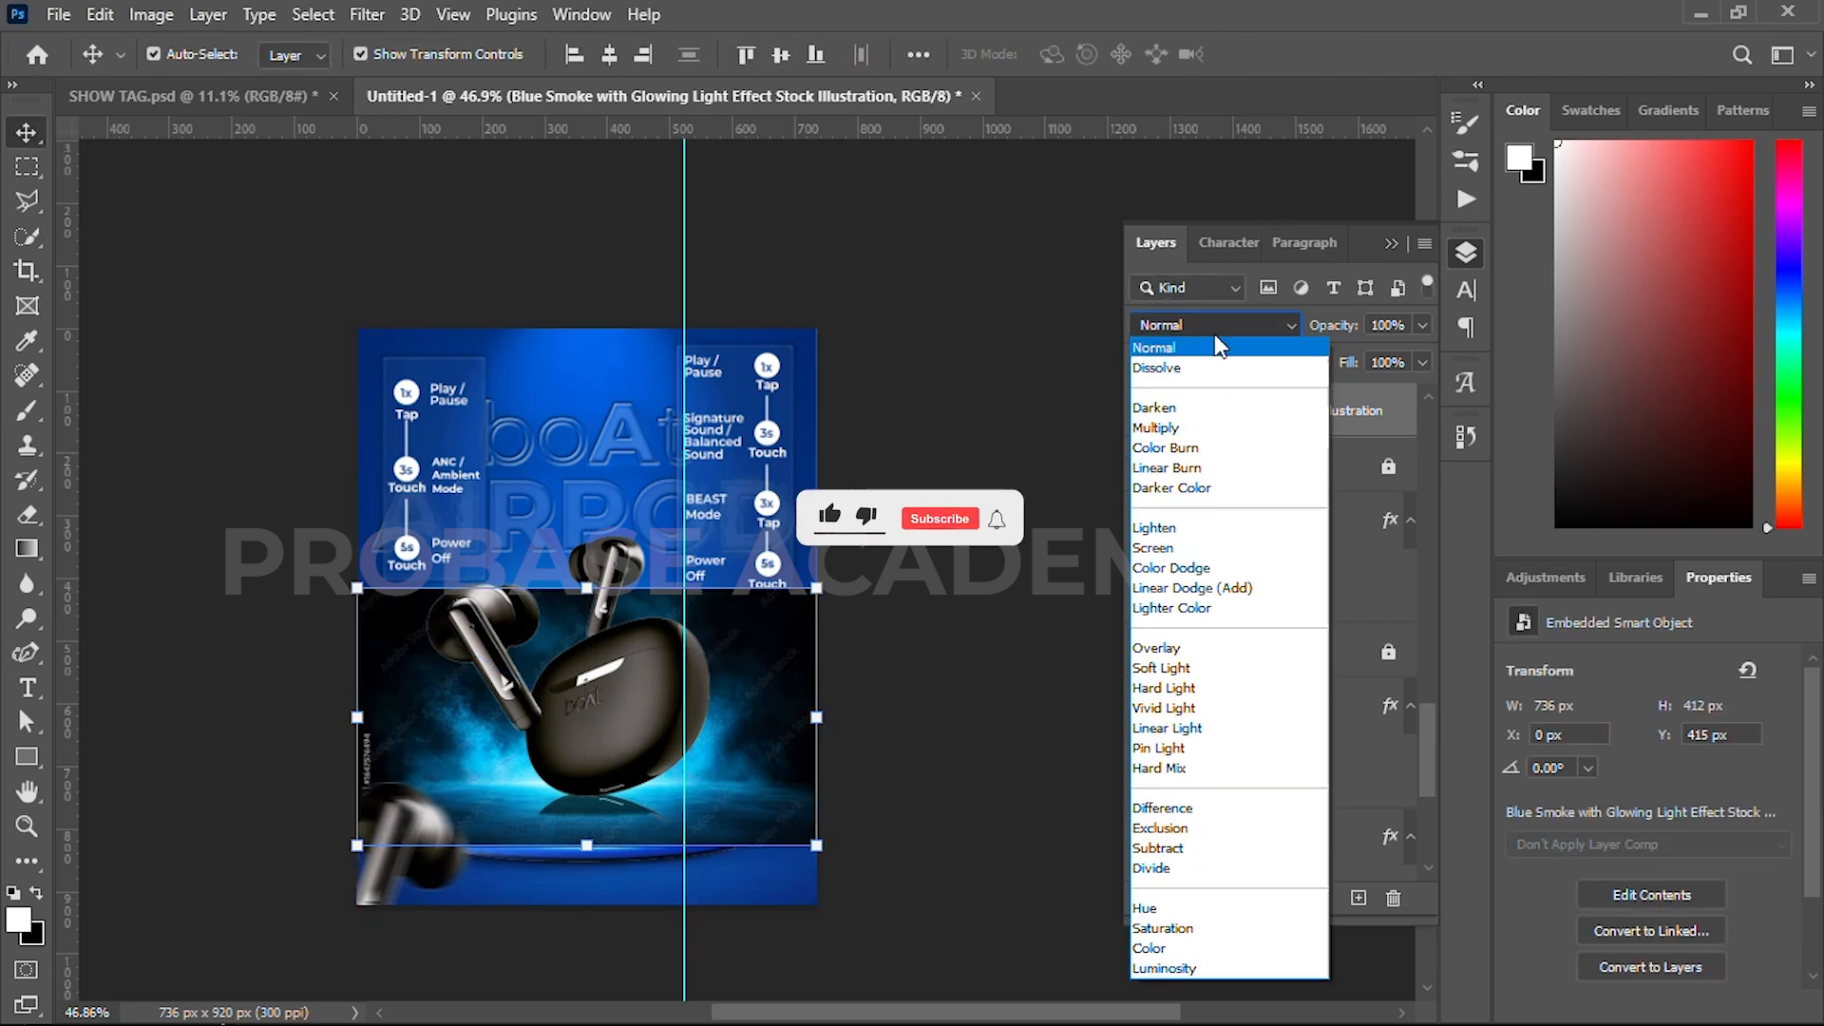
{"action": "left_click", "coordinate": [1190, 574]}
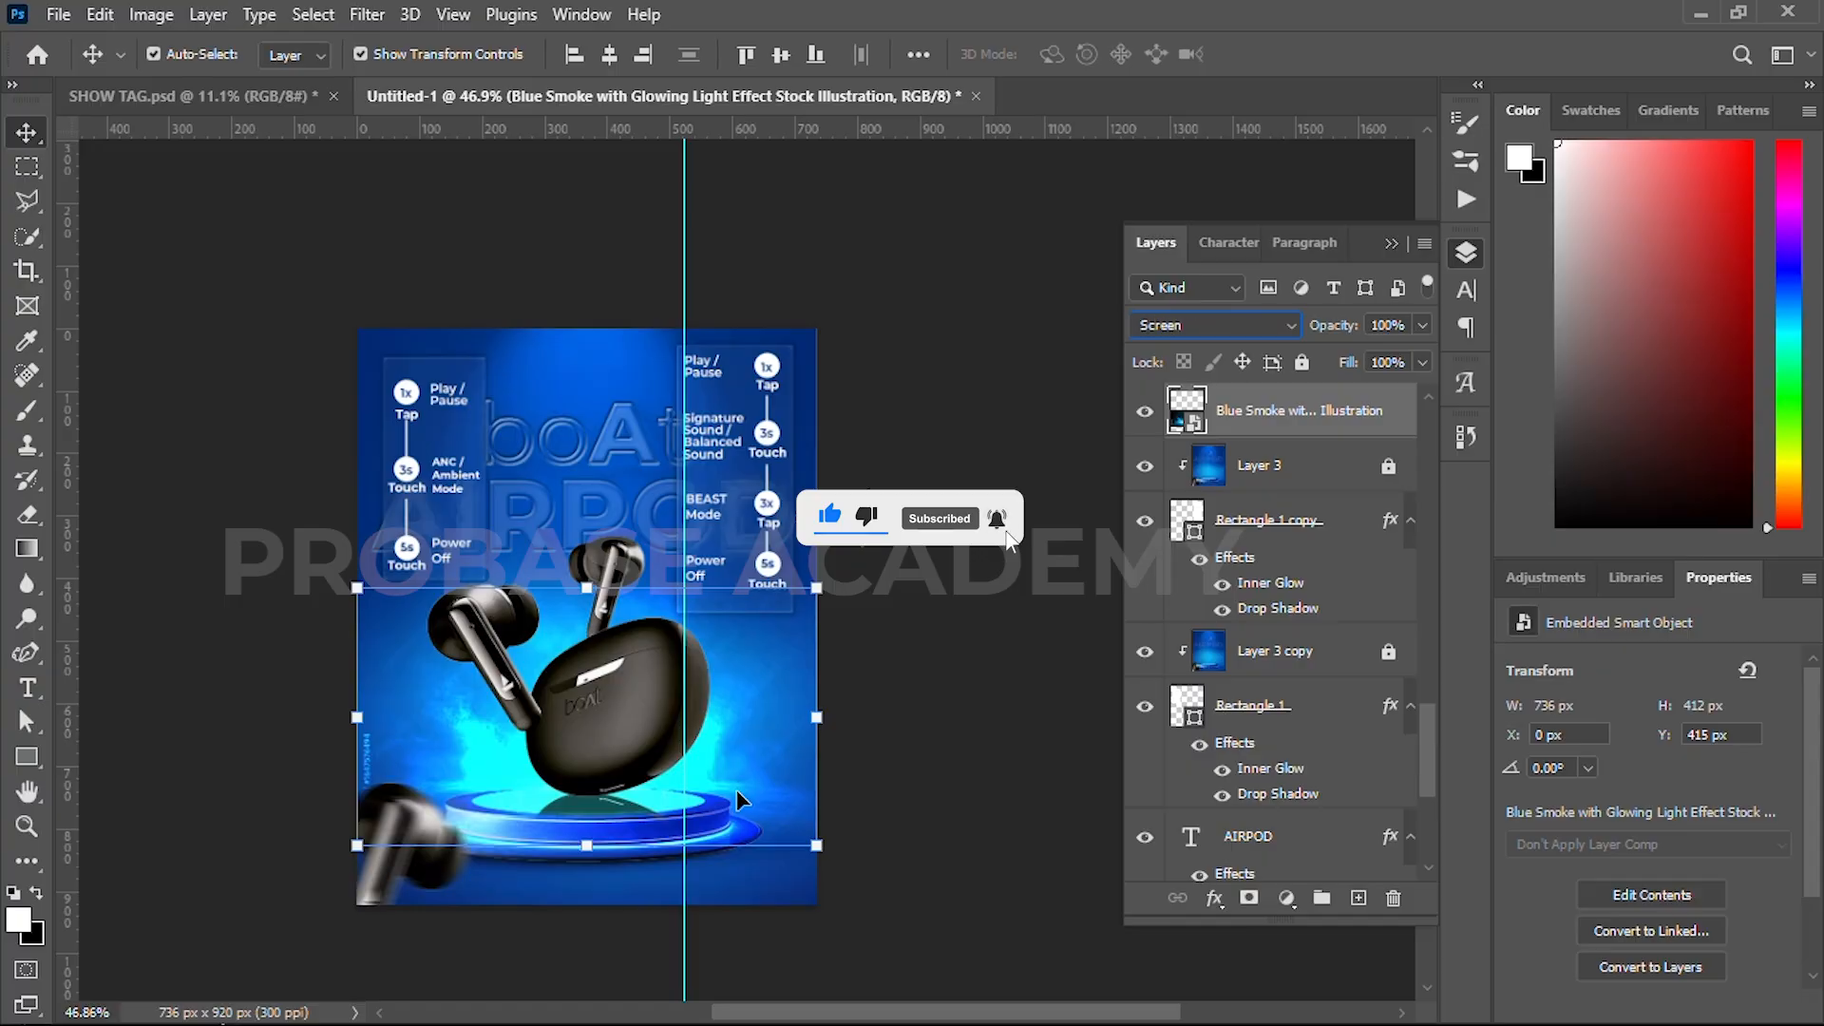
{"action": "key", "text": "Up"}
{"action": "key", "text": "Up"}
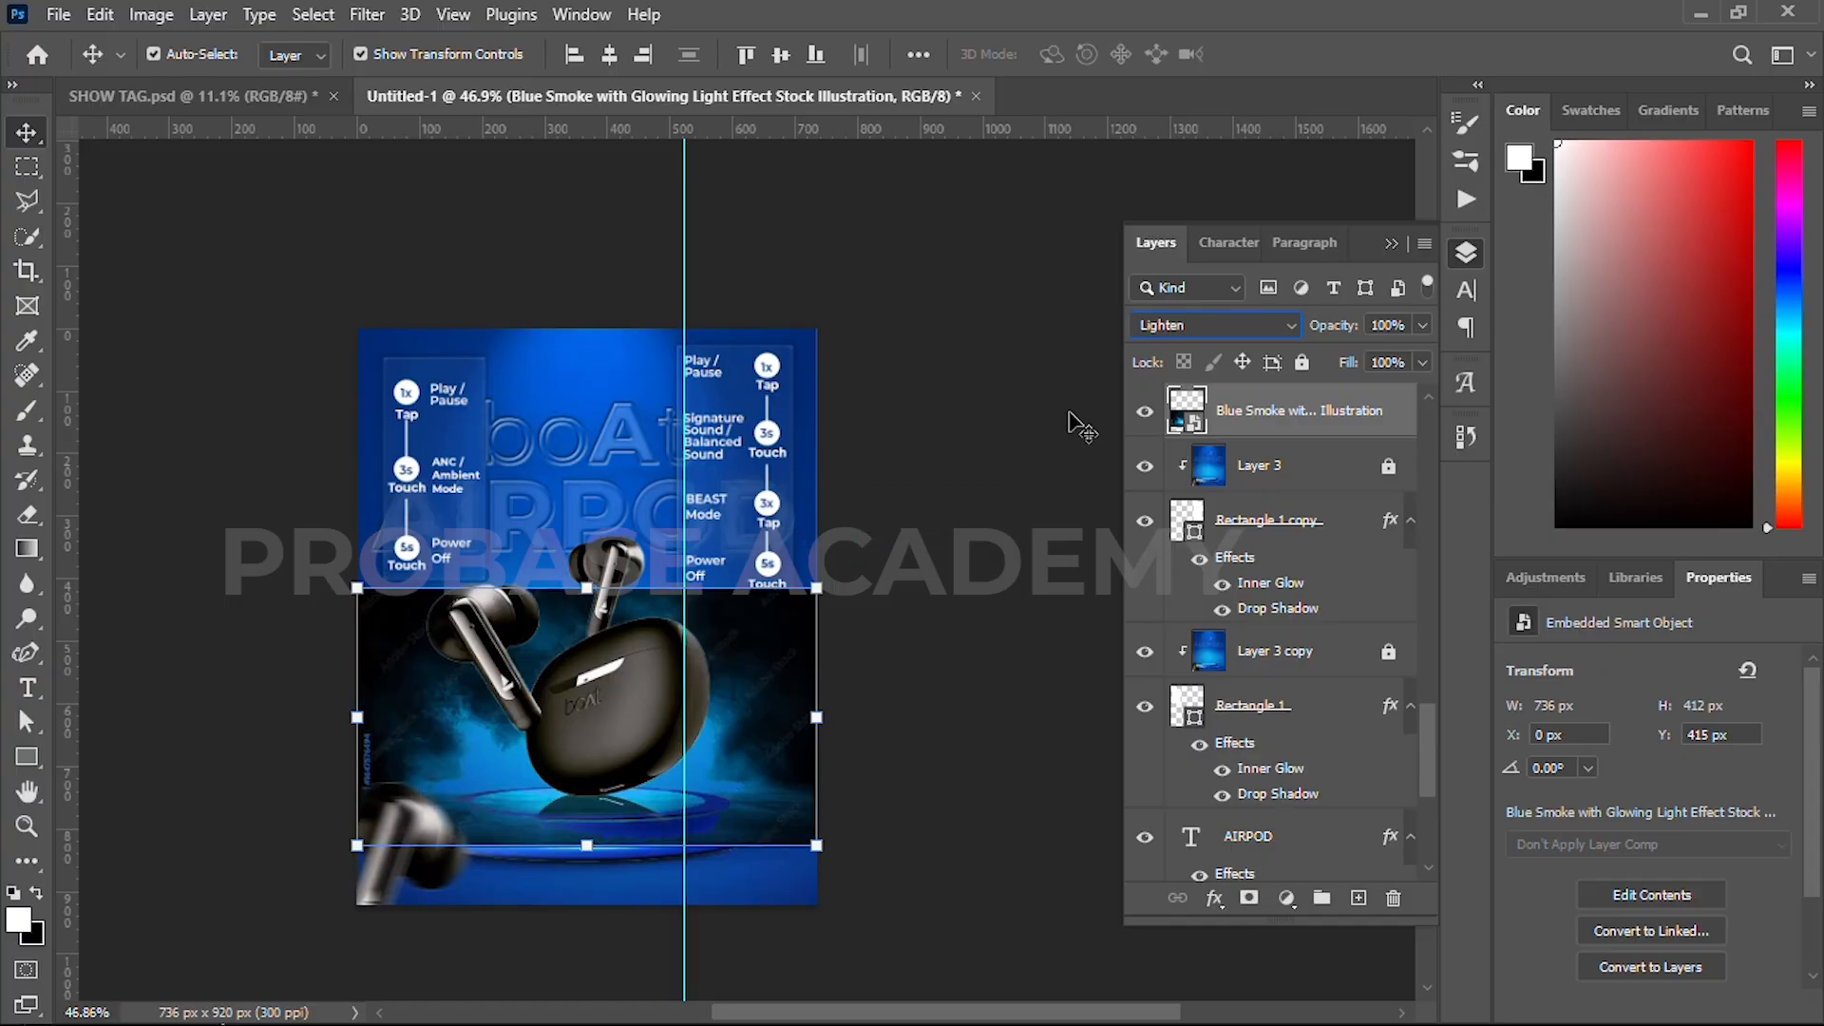
{"action": "key", "text": "Down"}
{"action": "key", "text": "Down"}
{"action": "key", "text": "Down"}
- Add a layer mask to the smoke layer and paint out its hard upper and lower edges with a black 100 px brush
{"action": "left_click", "coordinate": [1249, 898]}
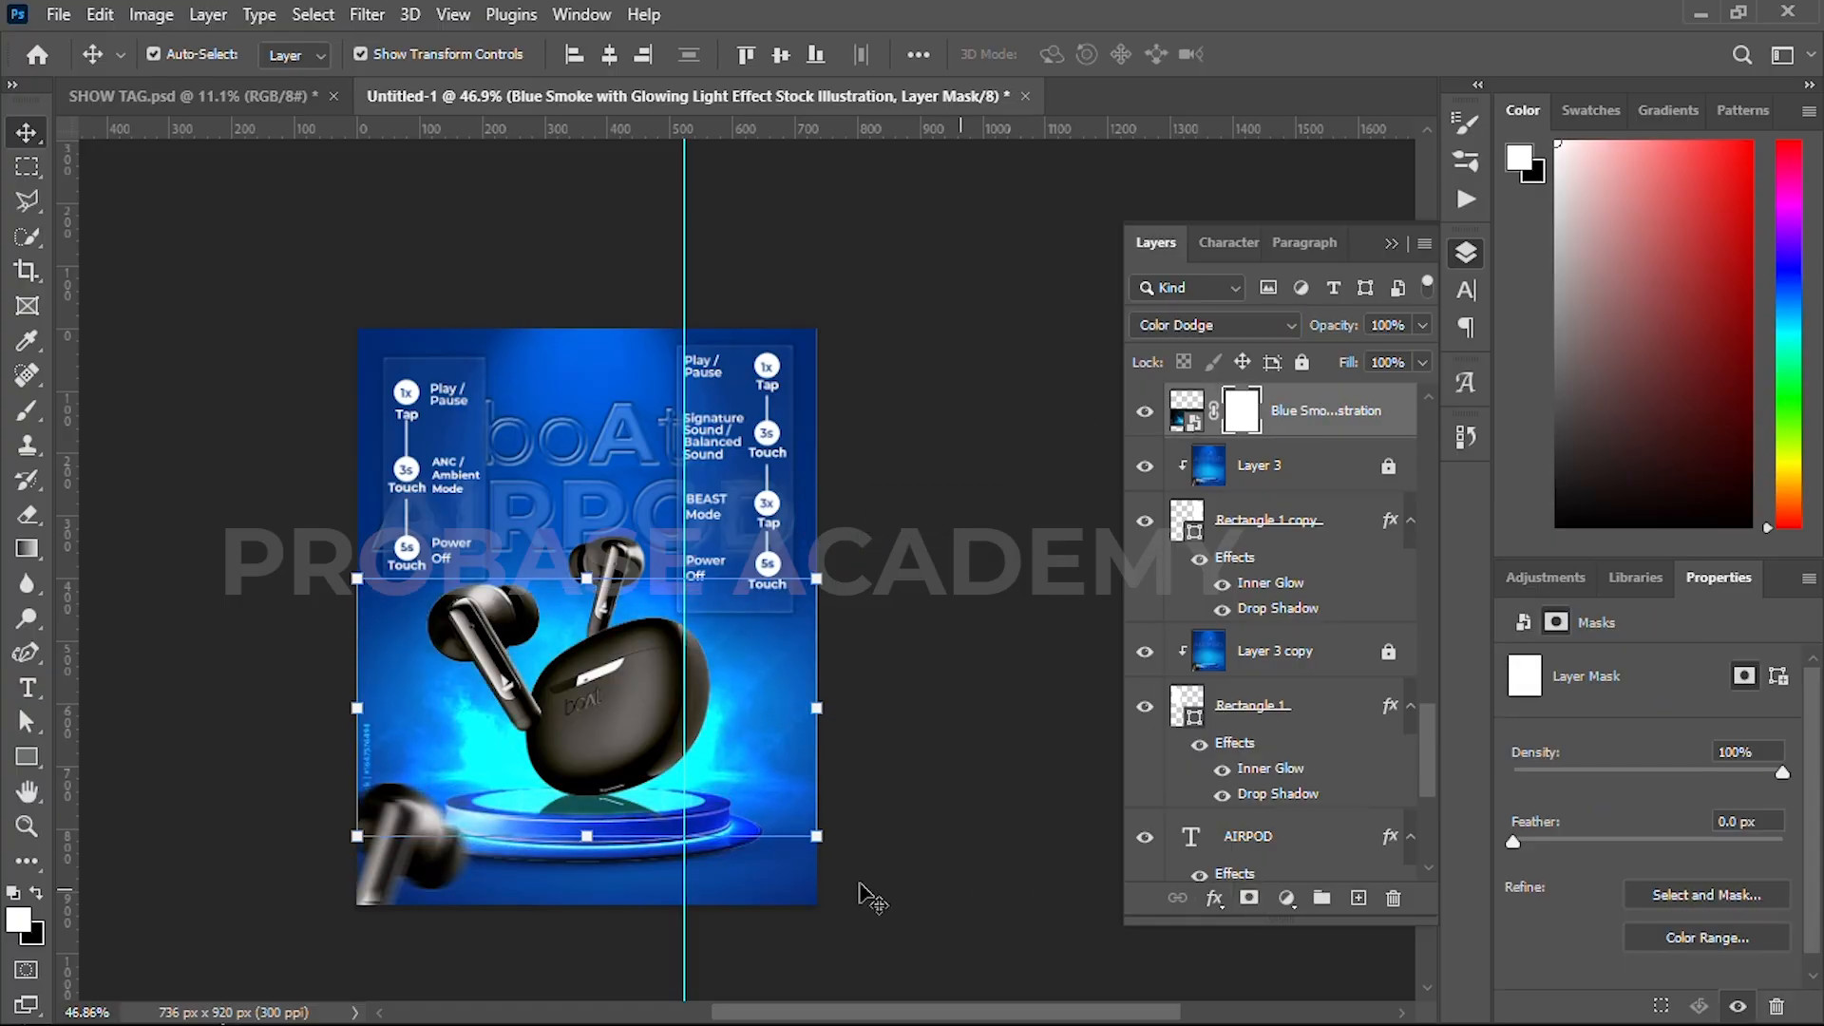
{"action": "key", "text": "b"}
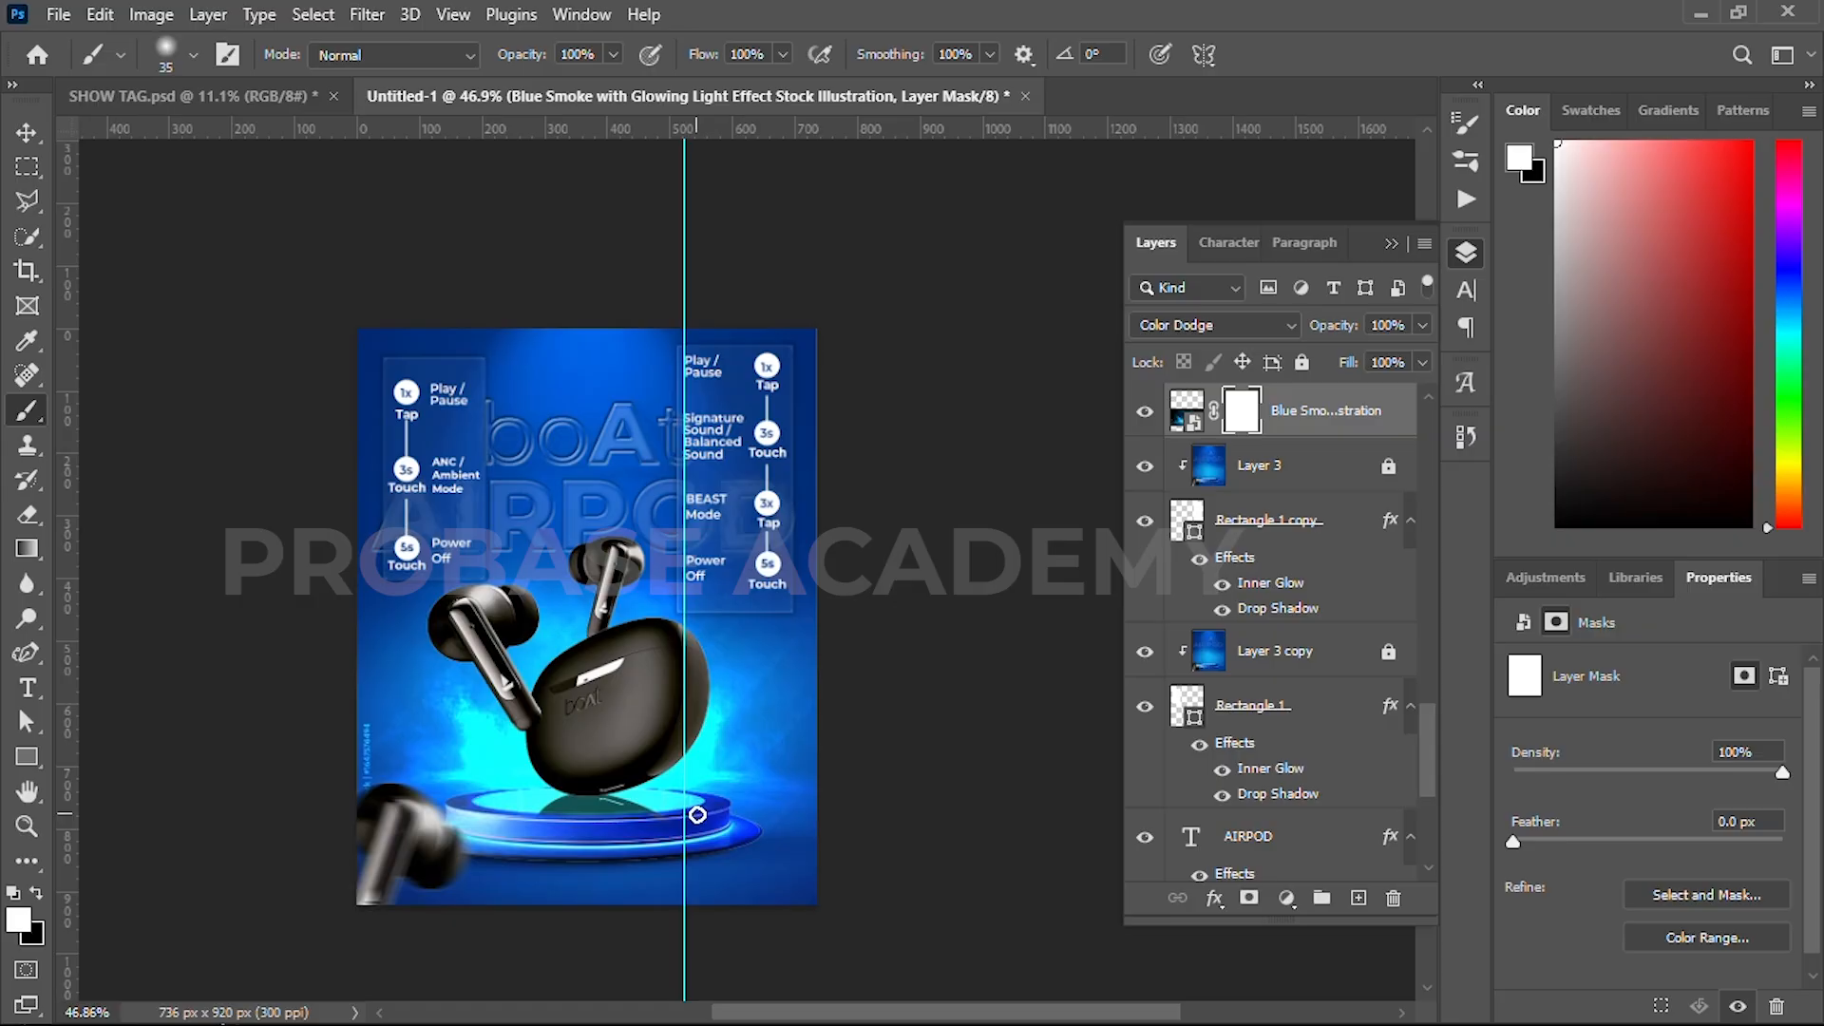
{"action": "key", "text": "x"}
{"action": "key", "text": "bracketright"}
{"action": "key", "text": "bracketright"}
{"action": "key", "text": "bracketright"}
{"action": "key", "text": "bracketright"}
{"action": "key", "text": "bracketright"}
{"action": "key", "text": "bracketright"}
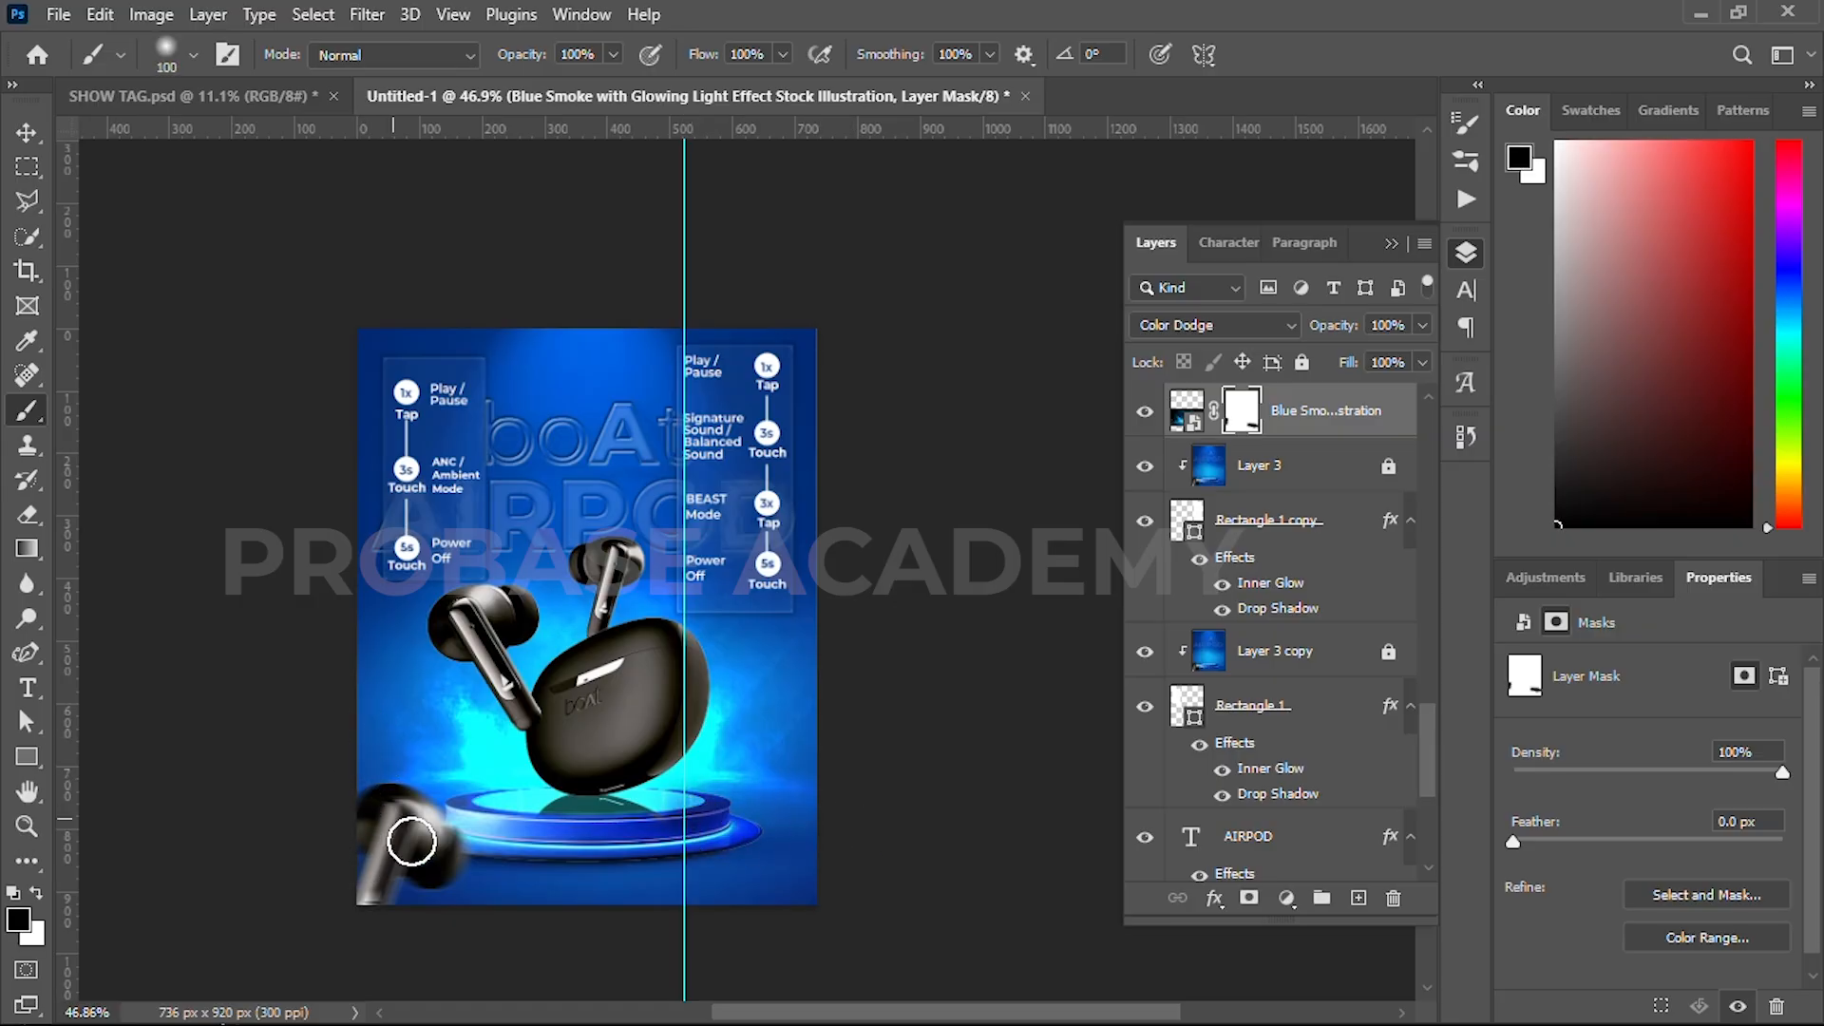
{"action": "left_click_drag", "start_coordinate": [376, 577], "coordinate": [662, 575]}
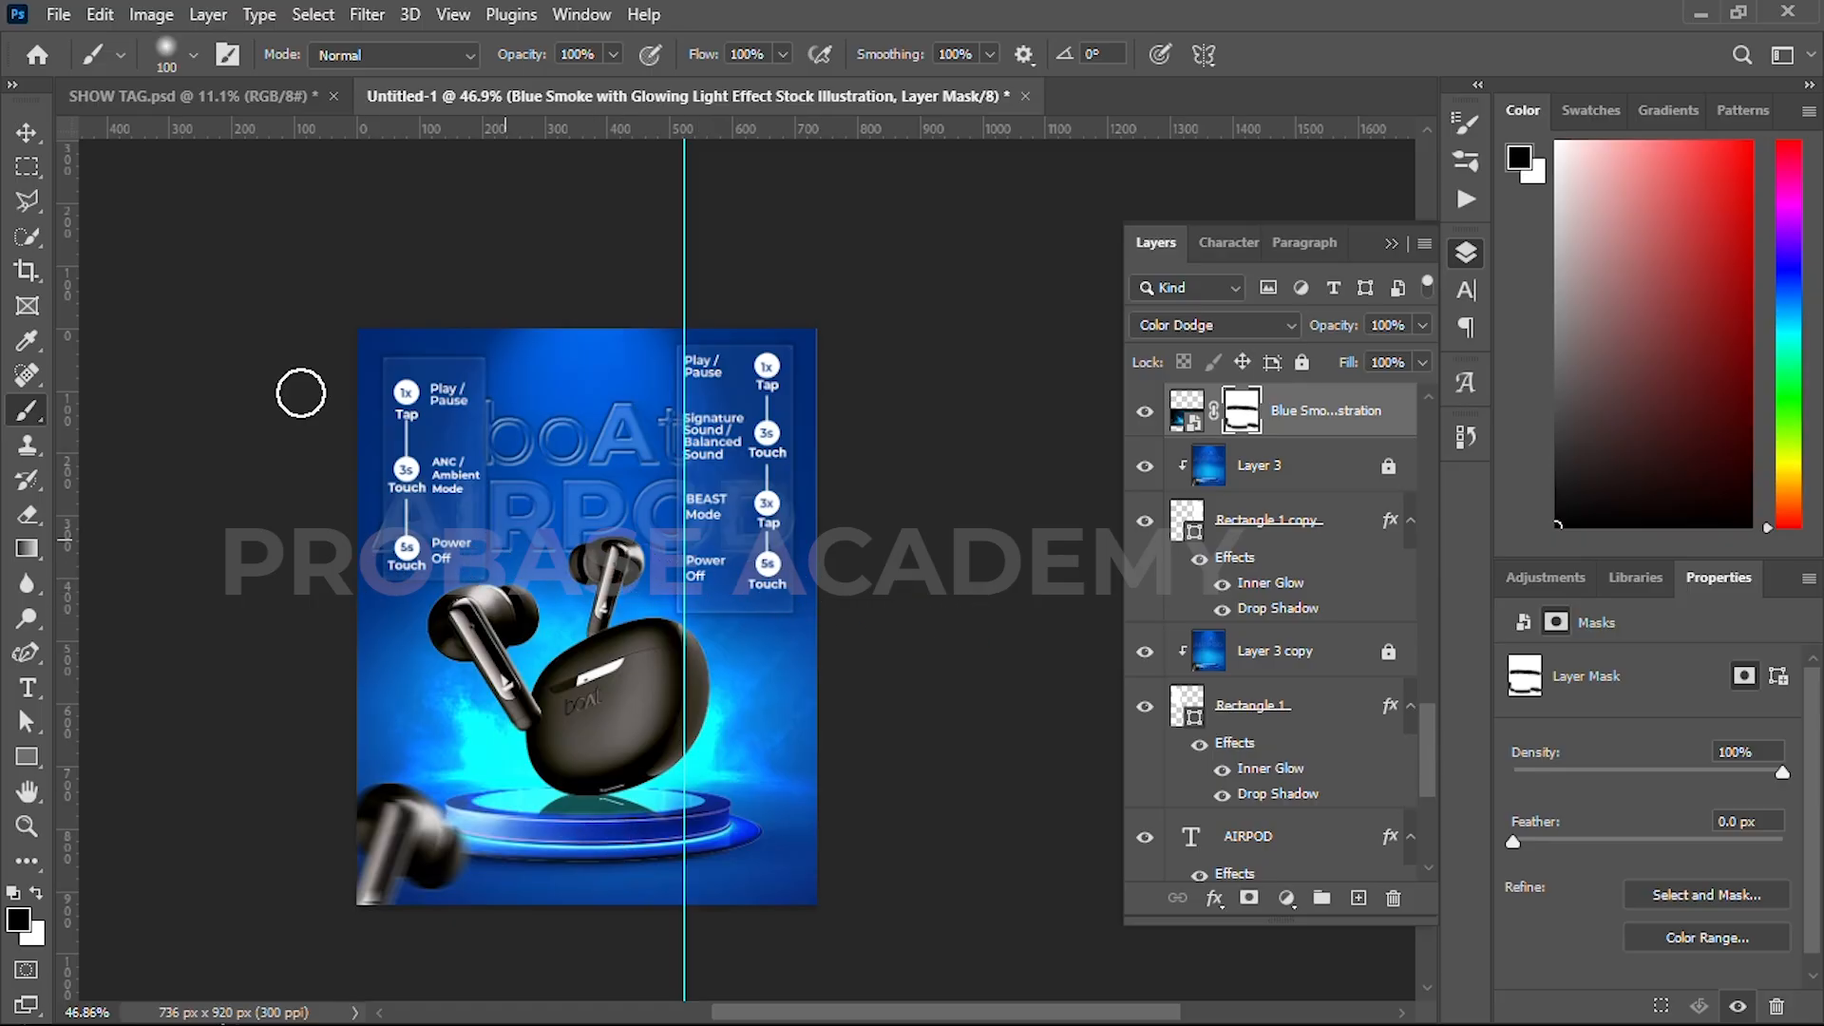
{"action": "left_click", "coordinate": [18, 142]}
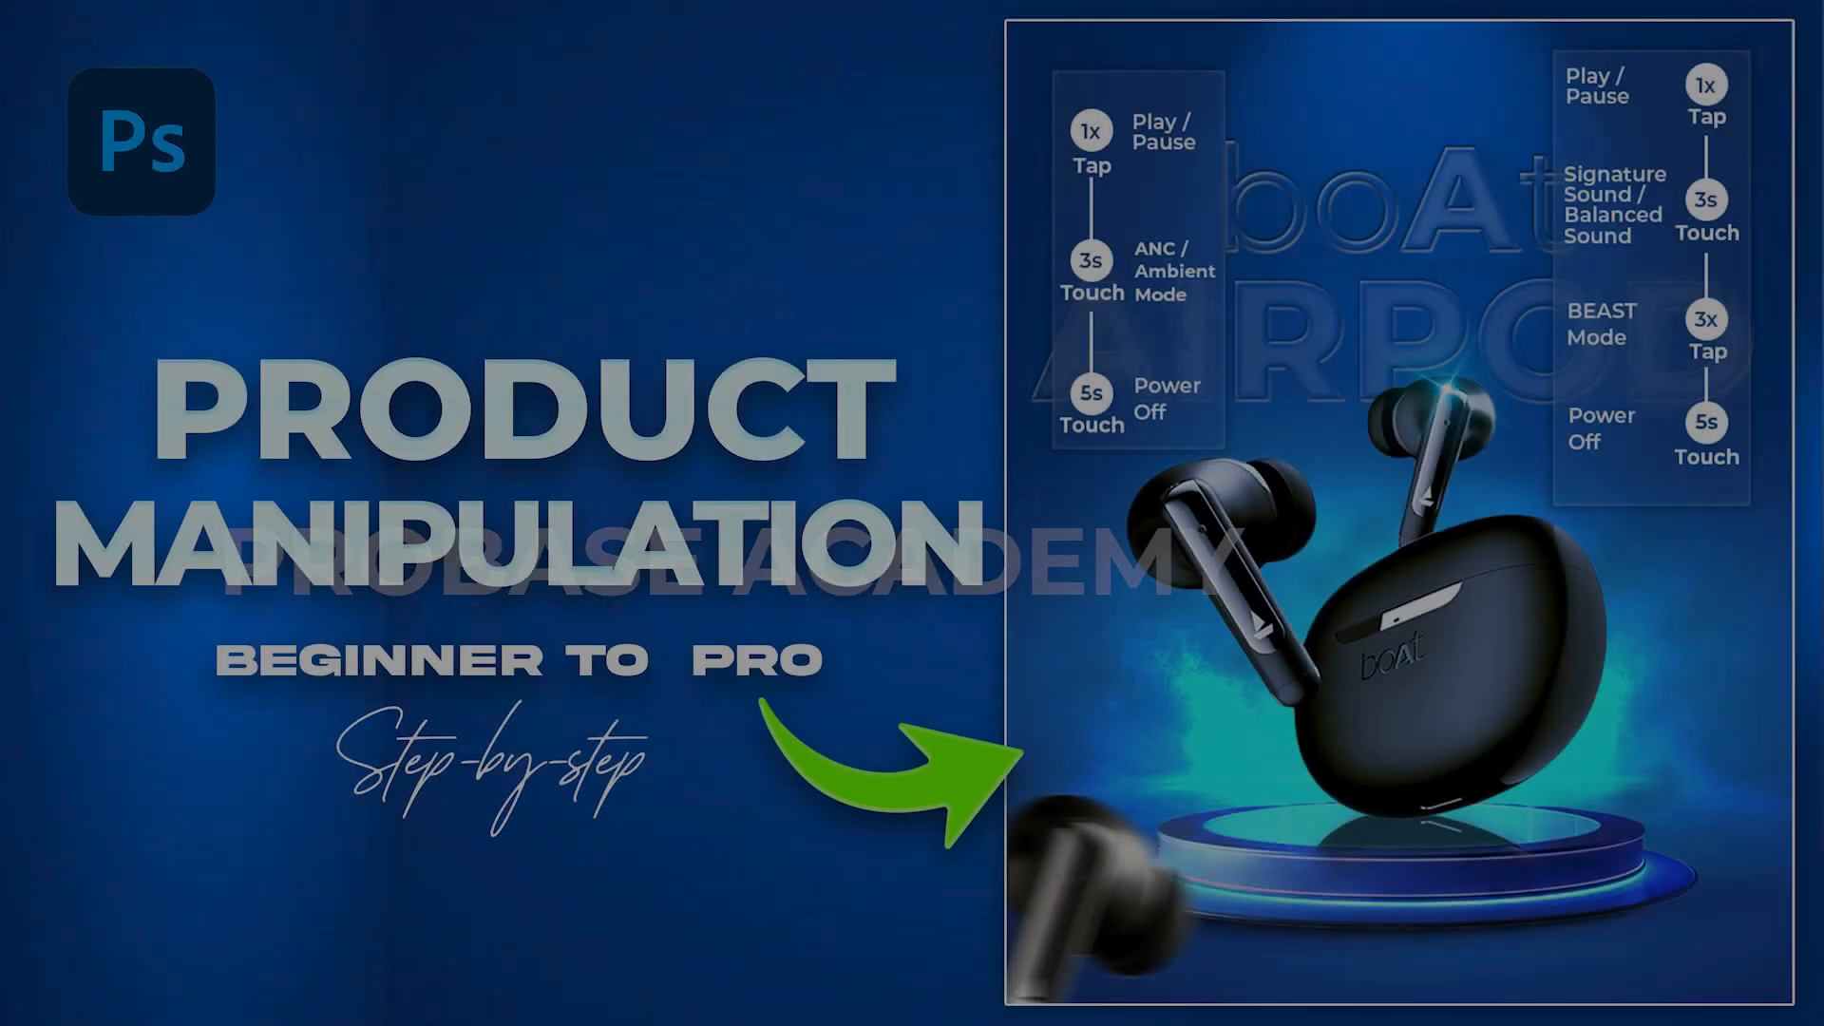